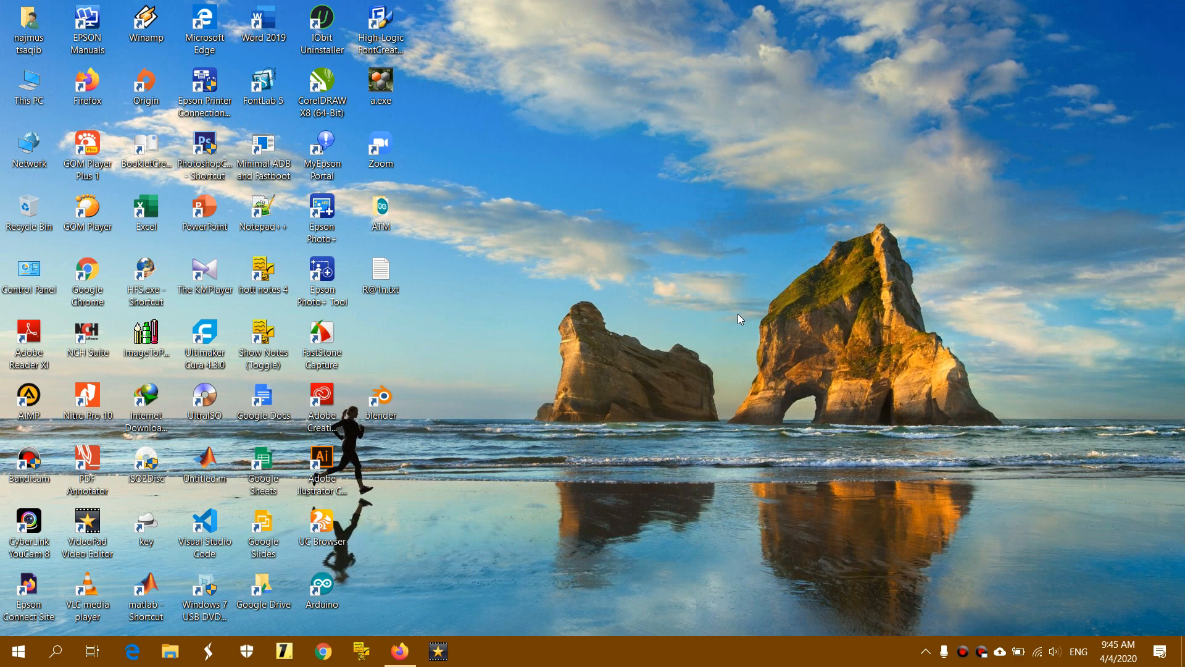
# Bring back the Quis Online editor and scroll to the Bagian 2 Soal Pilihan Ganda section
pyautogui.click(401, 649)
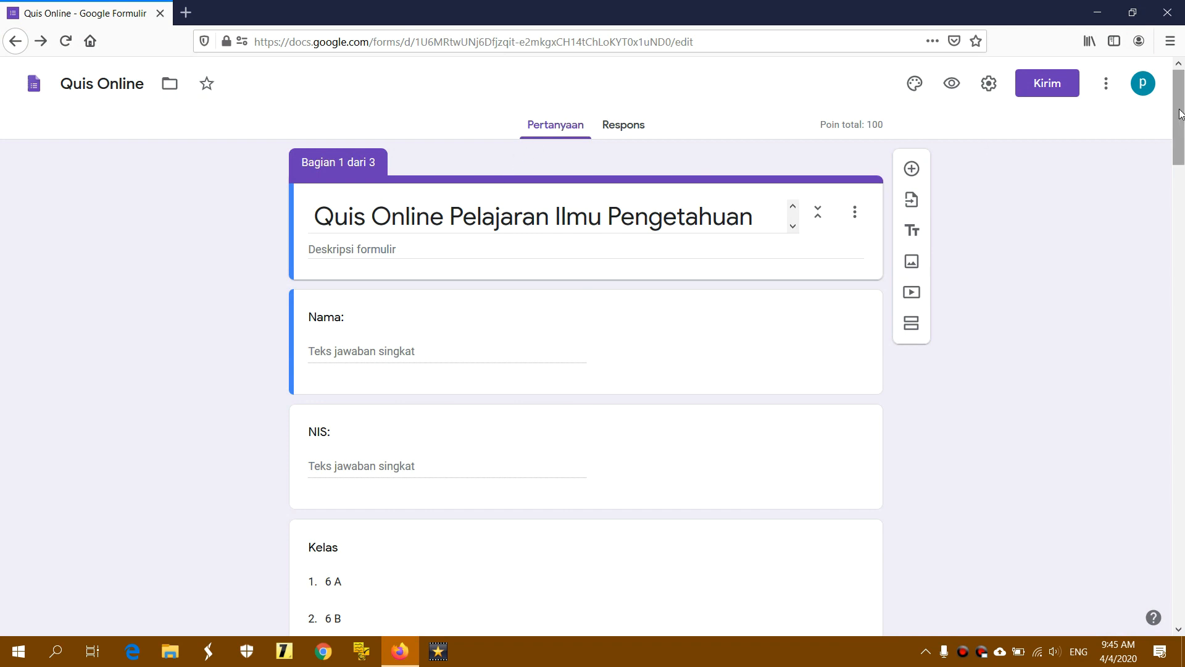
pyautogui.moveTo(1178, 128); pyautogui.dragTo(1143, 86)
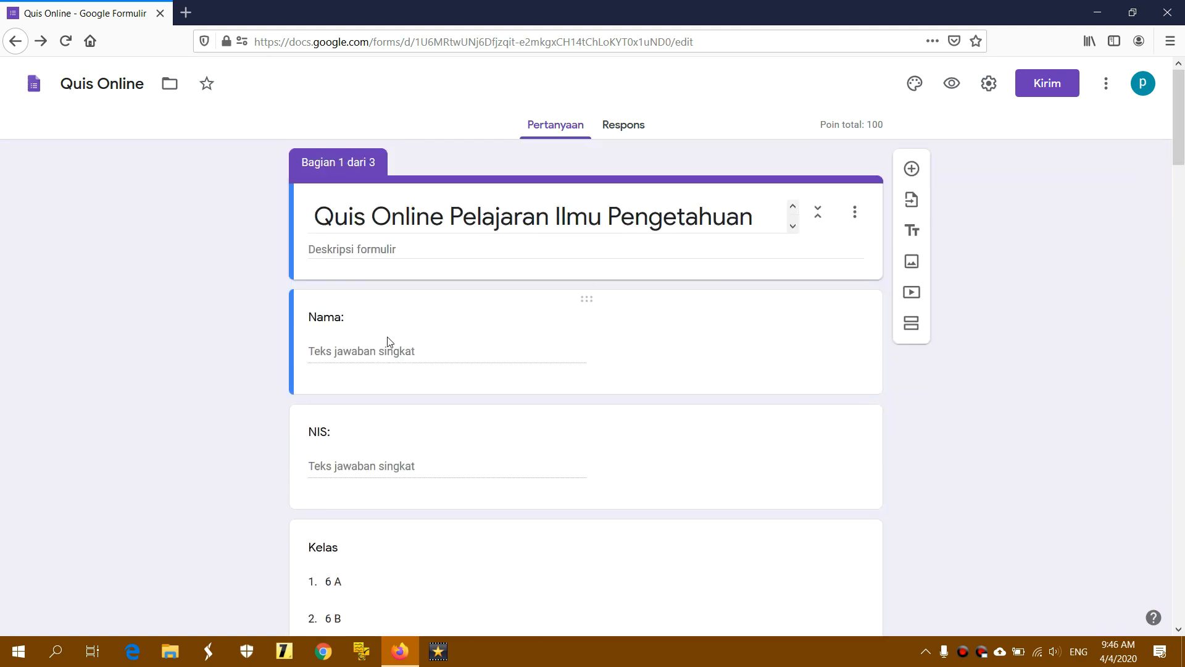
pyautogui.scroll(-4, 387, 336)
pyautogui.scroll(-3, 389, 336)
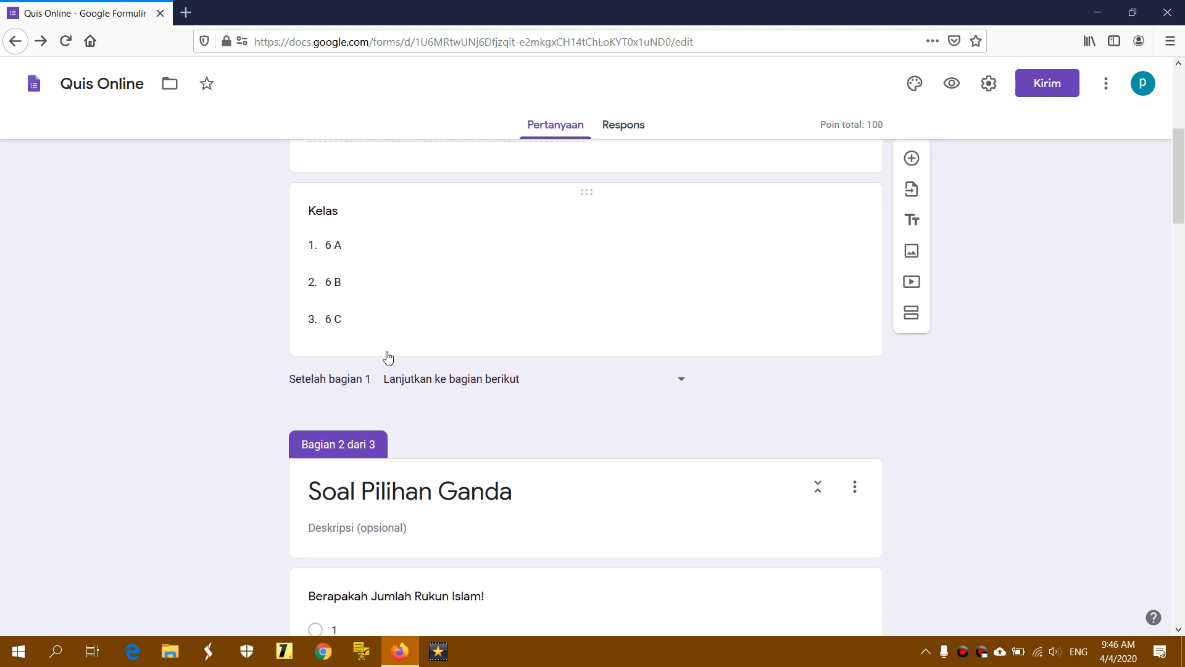
pyautogui.scroll(-2, 418, 349)
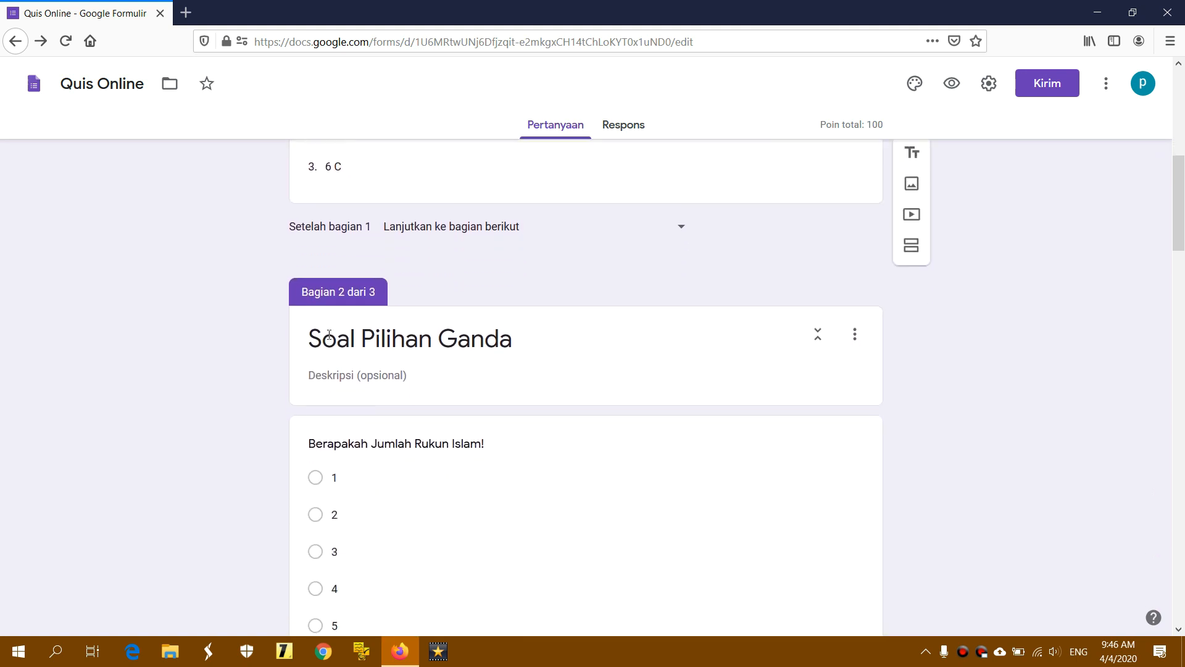
pyautogui.moveTo(302, 294); pyautogui.dragTo(374, 291)
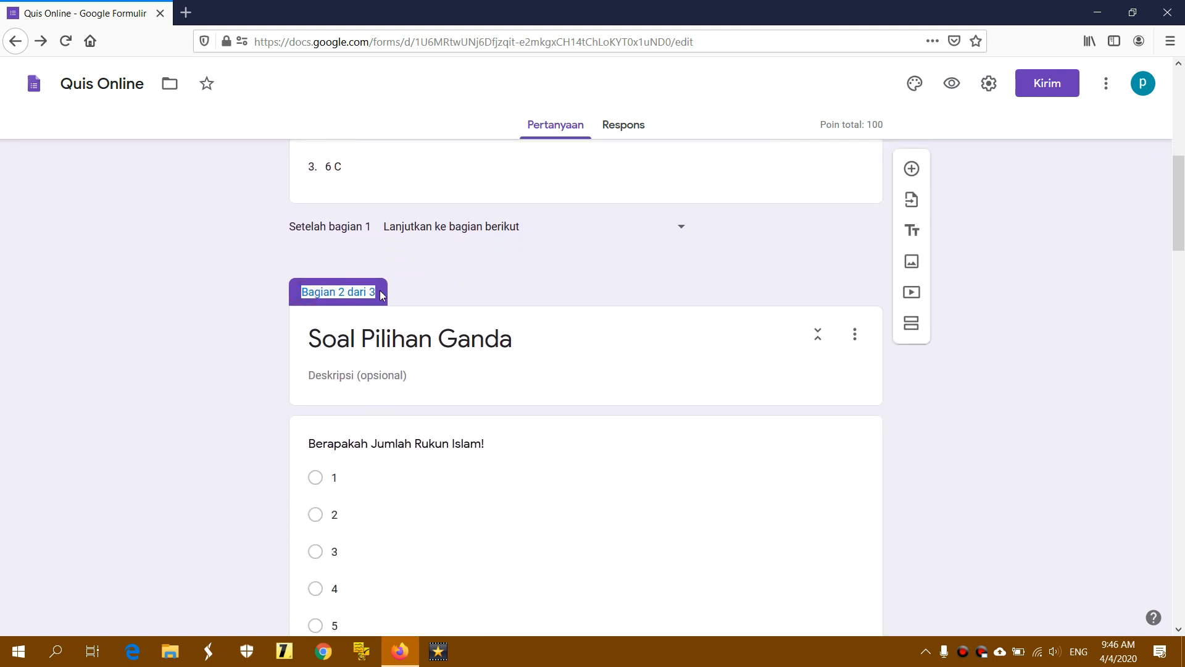
pyautogui.click(381, 293)
pyautogui.moveTo(310, 333); pyautogui.dragTo(531, 338)
pyautogui.click(553, 333)
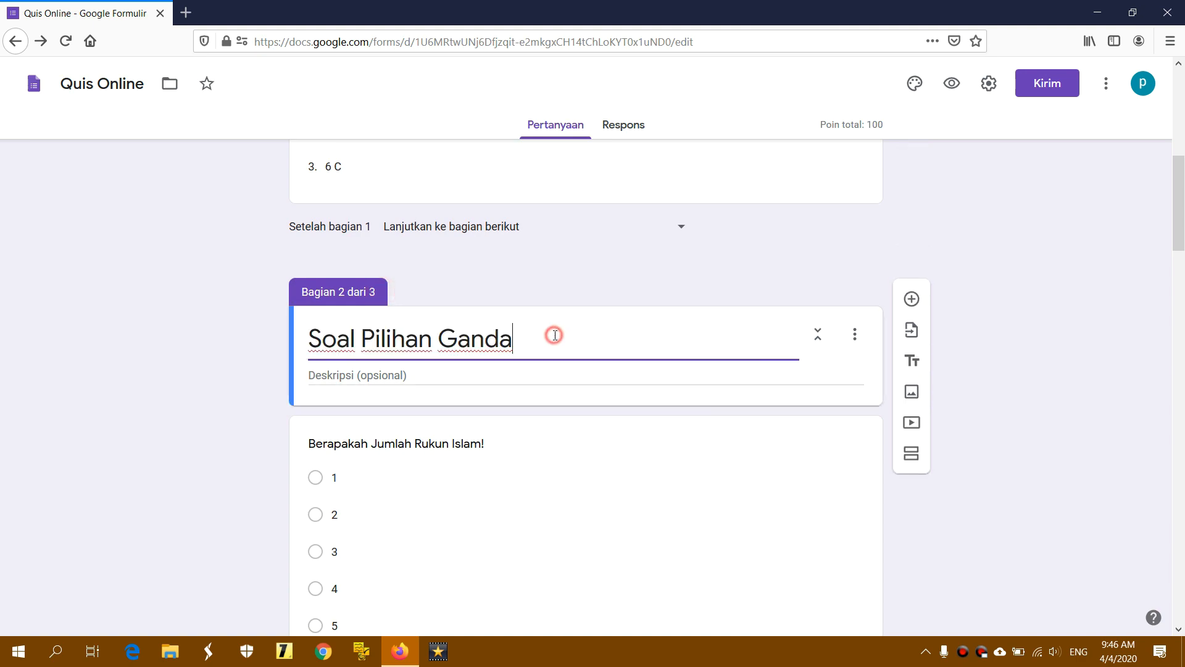
# Scroll on to the Bagian 3 Soal Isian section and look over its title
pyautogui.scroll(-10, 554, 335)
pyautogui.scroll(-15, 554, 334)
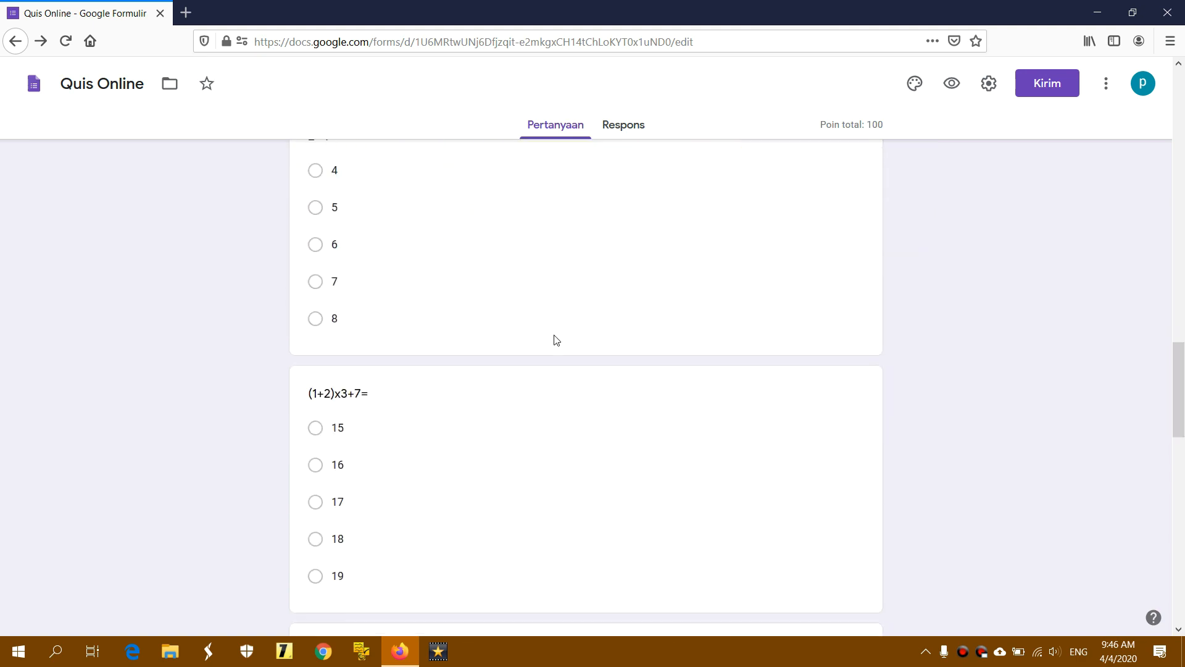
pyautogui.scroll(-3, 557, 339)
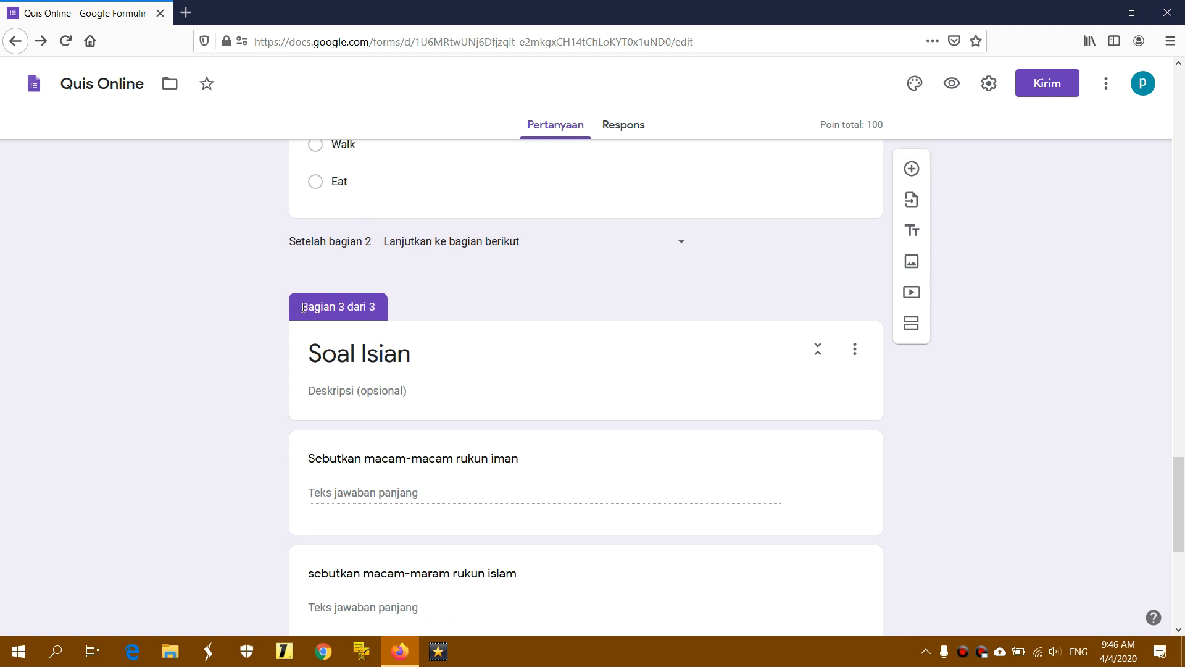
pyautogui.moveTo(302, 306); pyautogui.dragTo(375, 306)
pyautogui.click(385, 308)
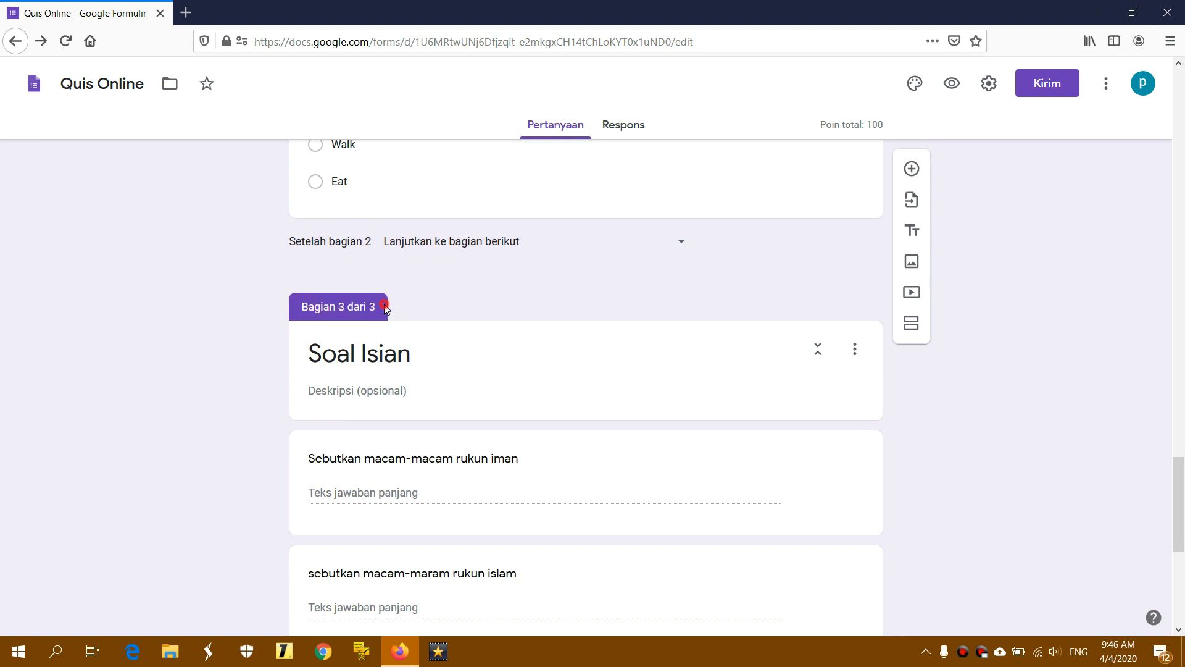
pyautogui.click(311, 354)
pyautogui.tripleClick(310, 354)
pyautogui.click(465, 353)
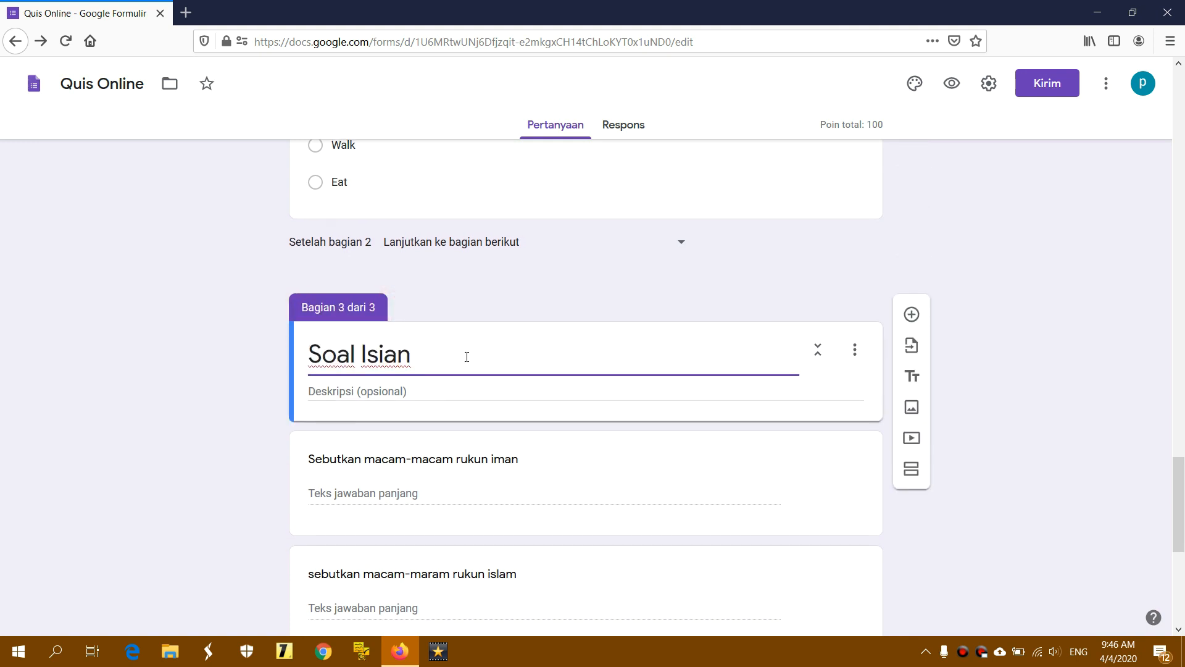
# Scroll back up and switch to the Respons summary showing 0 tanggapan
pyautogui.scroll(5, 466, 357)
pyautogui.scroll(10, 466, 356)
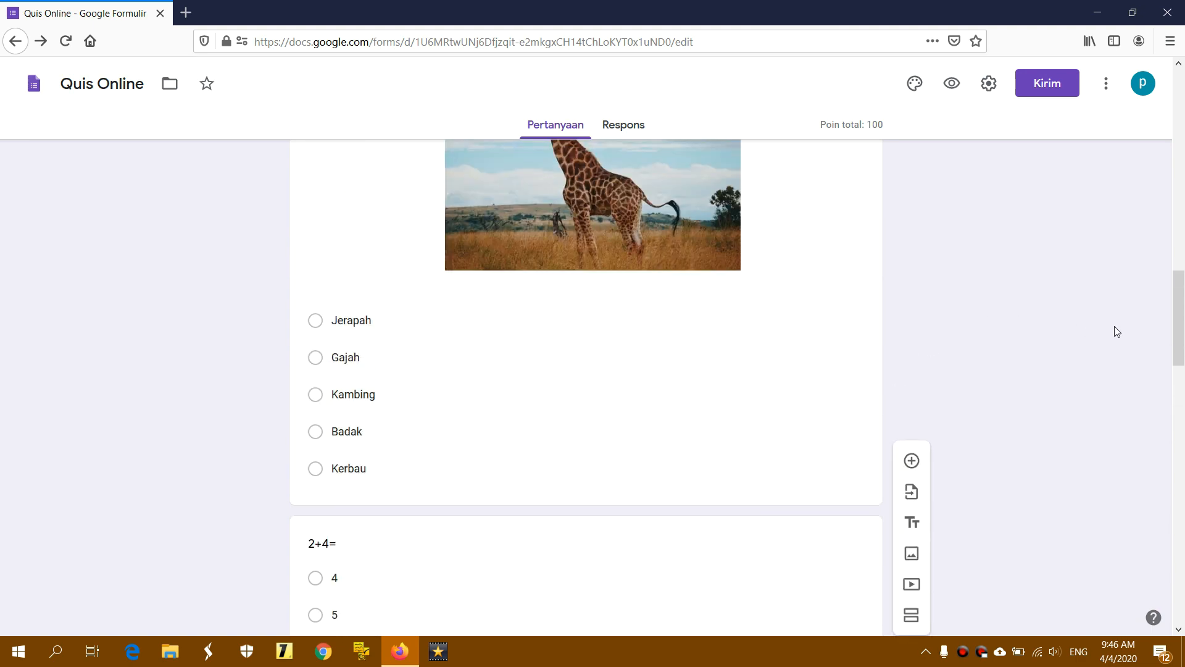
pyautogui.moveTo(1182, 324); pyautogui.dragTo(1180, 128)
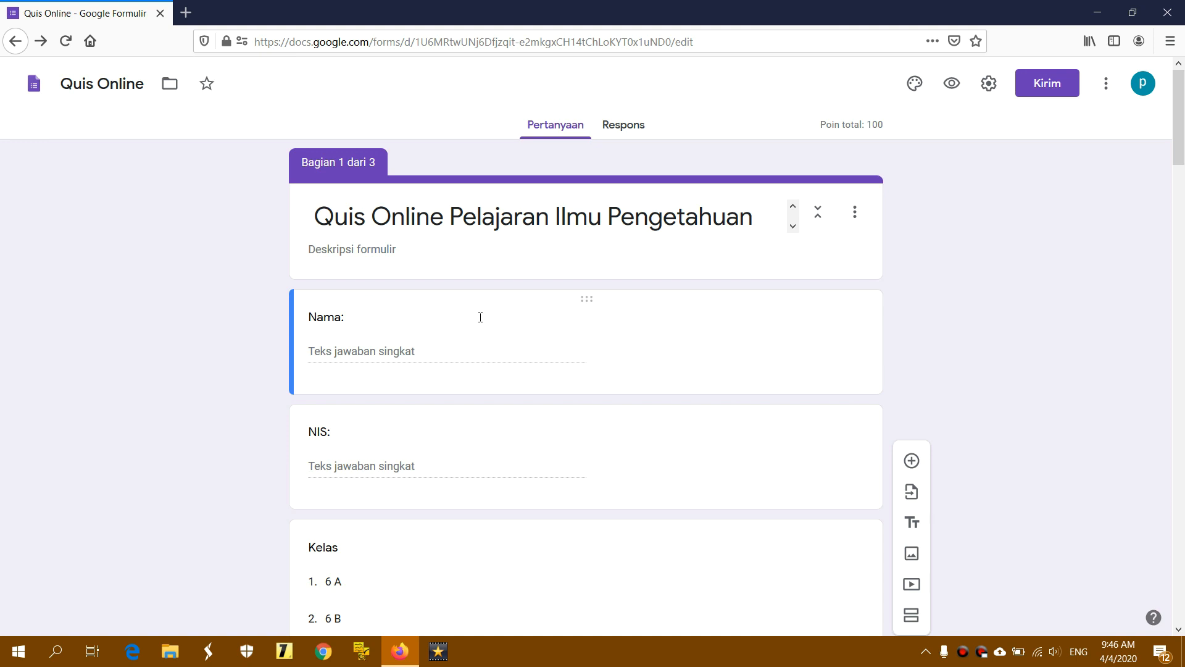
pyautogui.scroll(-4, 481, 317)
pyautogui.scroll(4, 481, 317)
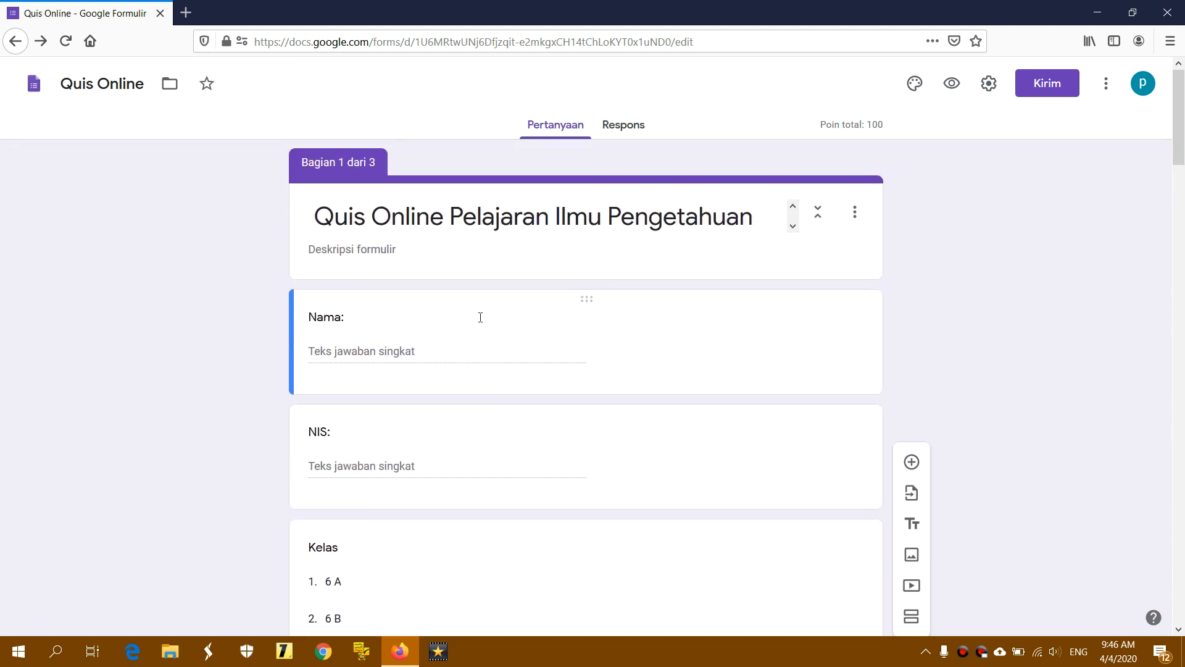
pyautogui.click(621, 127)
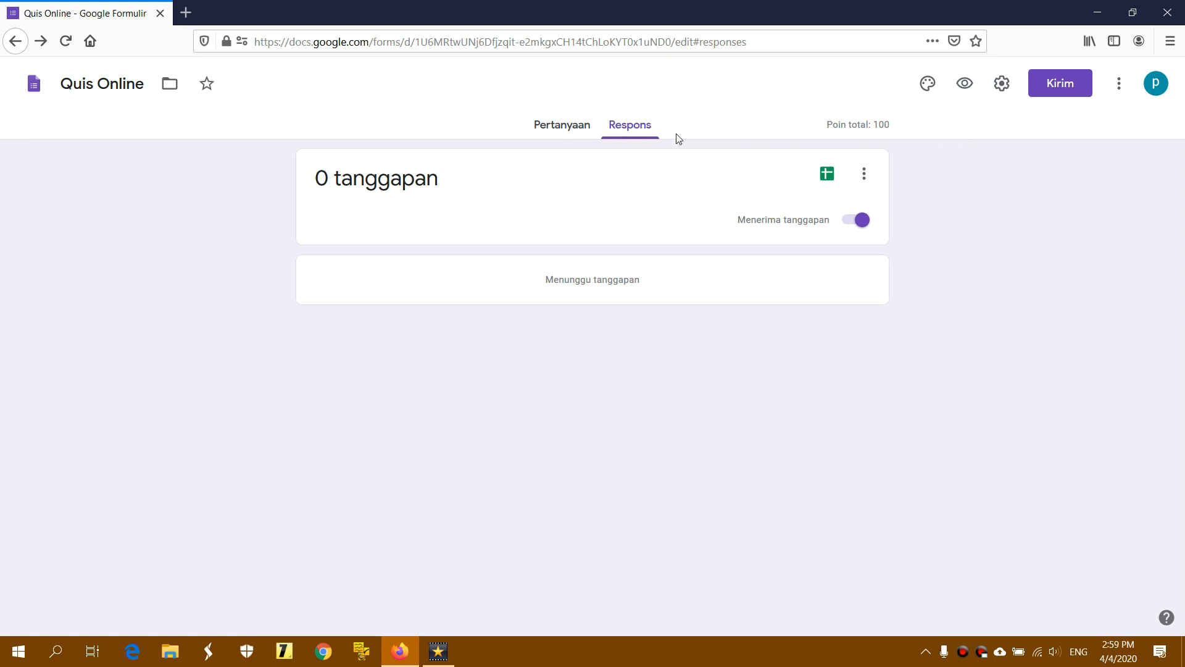
# Toggle Menerima tanggapan off and back on, then preview the form
pyautogui.click(861, 221)
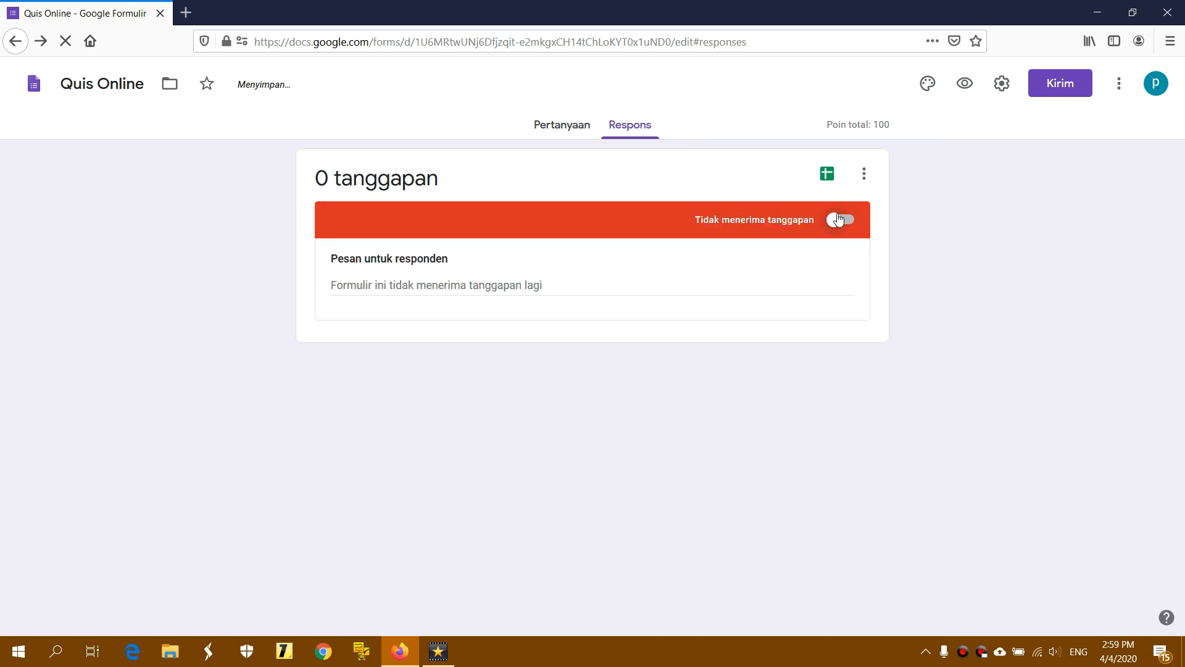
pyautogui.click(834, 221)
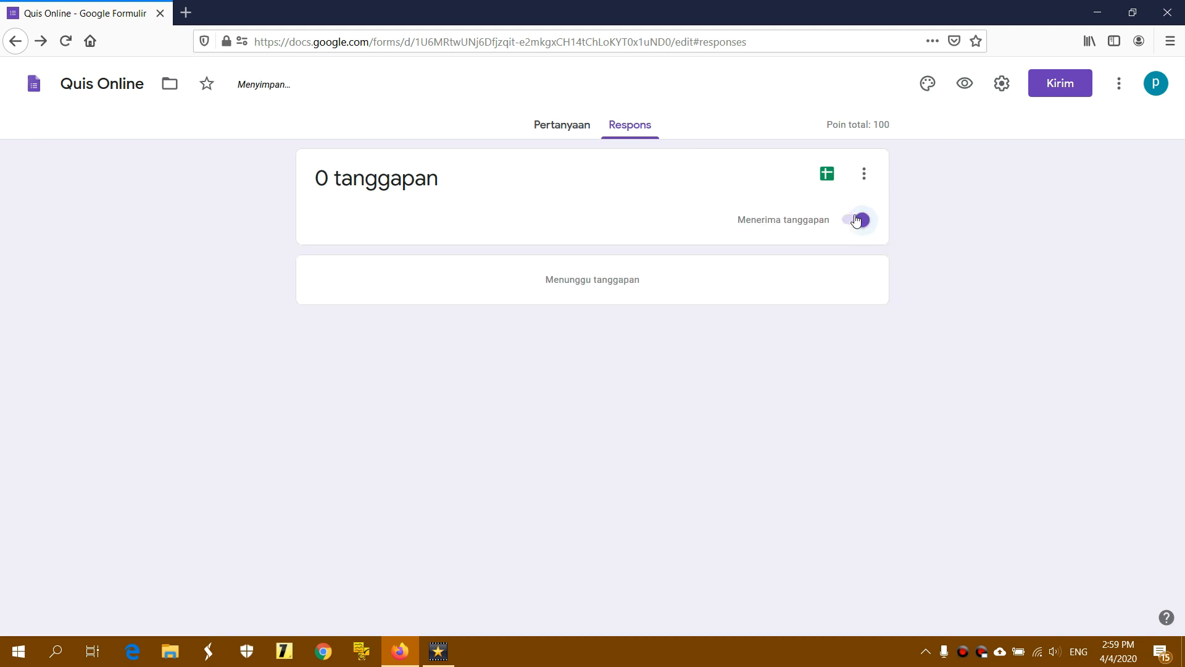
pyautogui.click(965, 85)
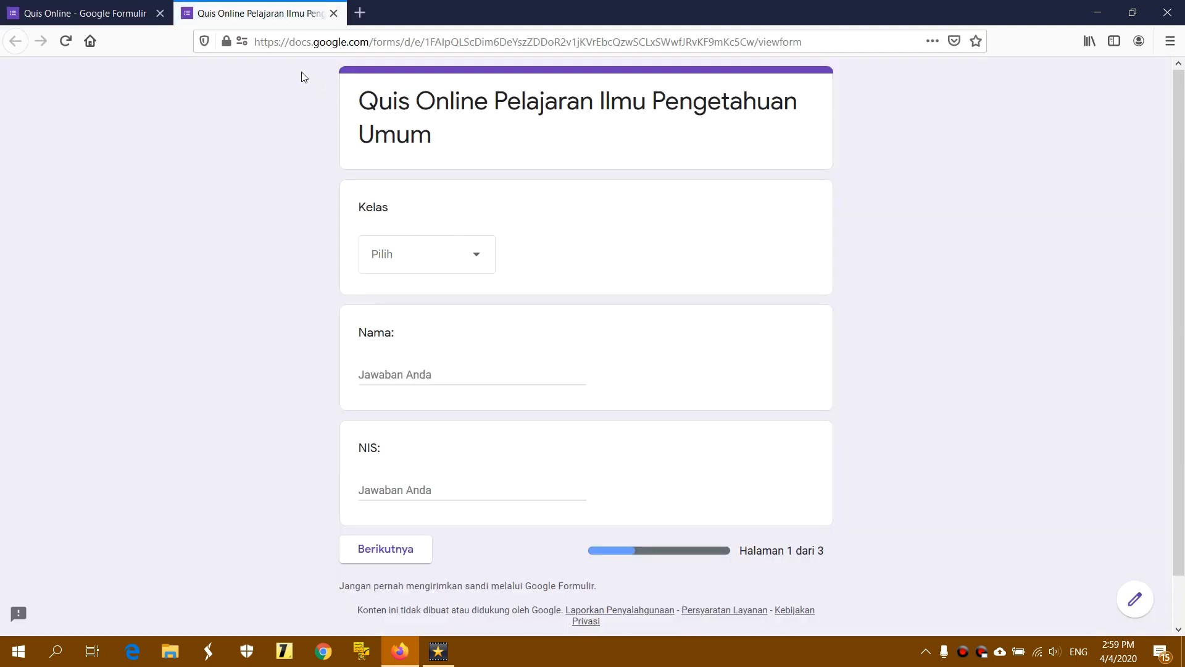
pyautogui.click(121, 13)
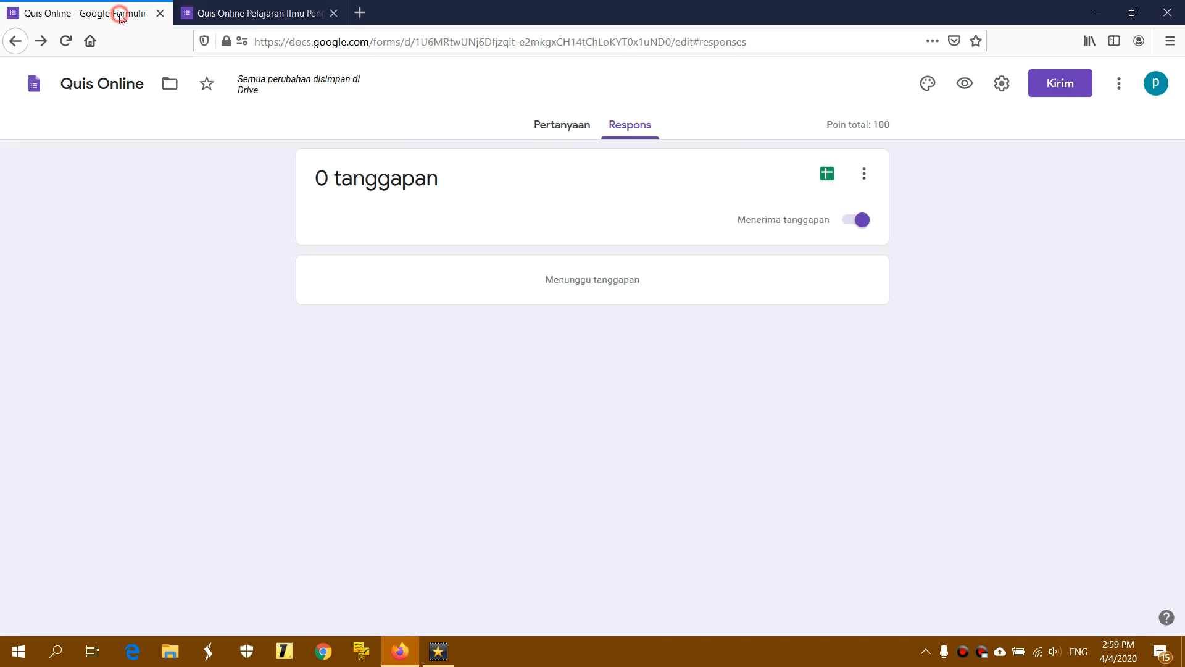
# Stop accepting responses and read the closed form's message in the preview
pyautogui.click(858, 222)
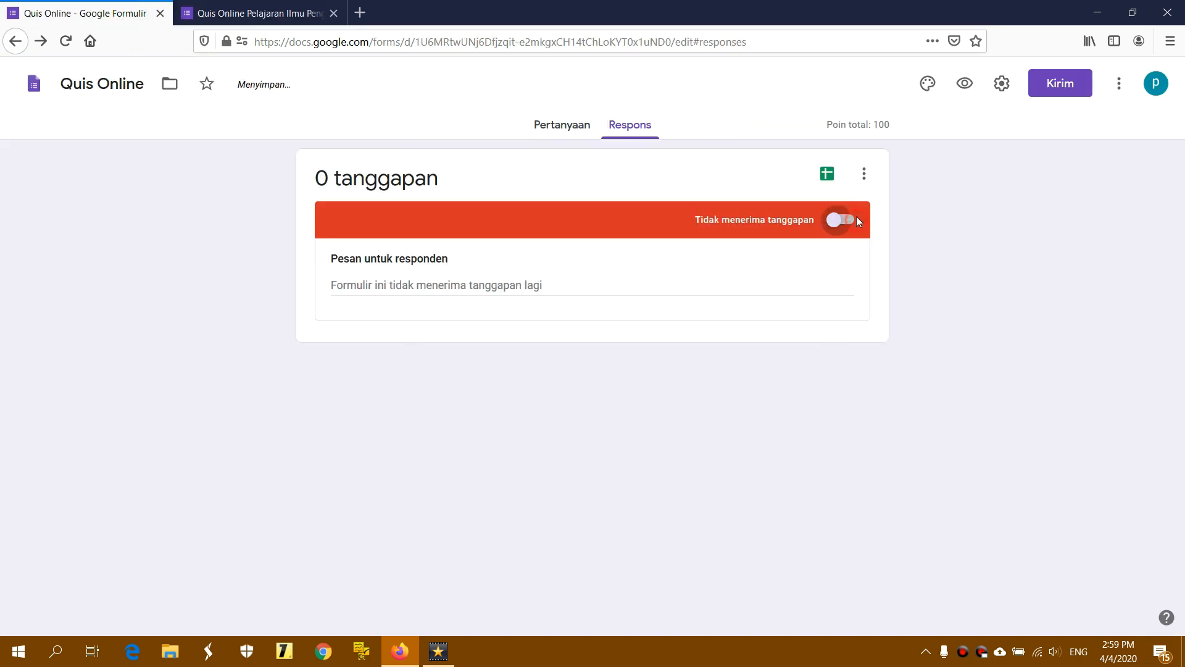
pyautogui.click(965, 84)
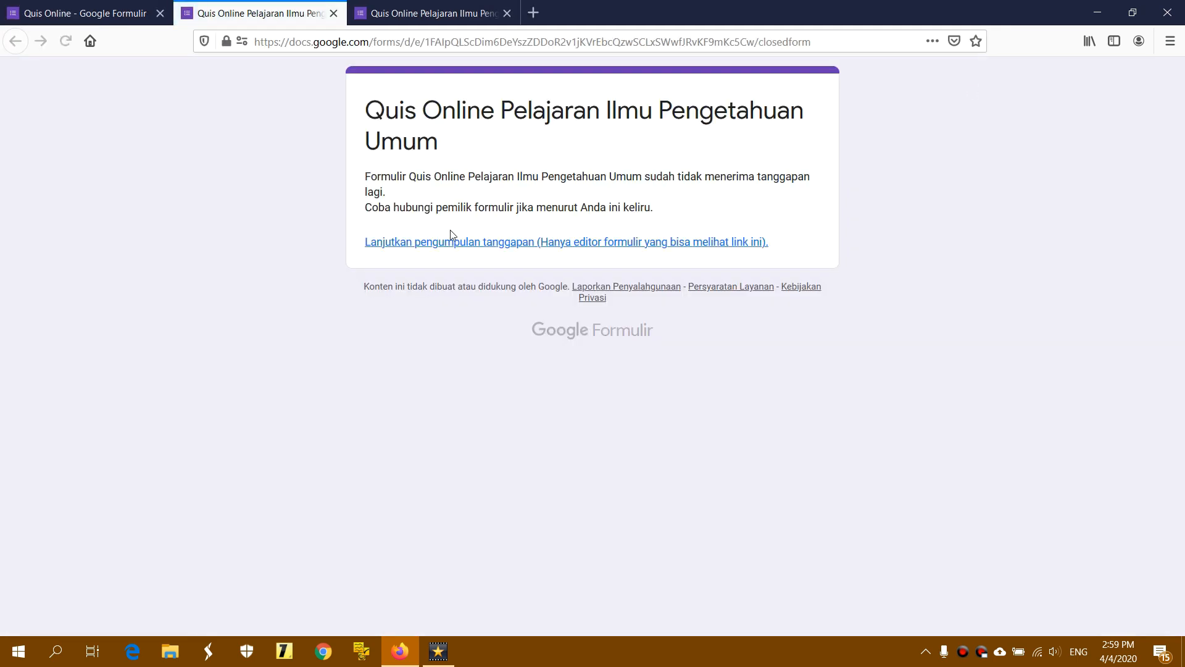
pyautogui.moveTo(372, 114); pyautogui.dragTo(664, 220)
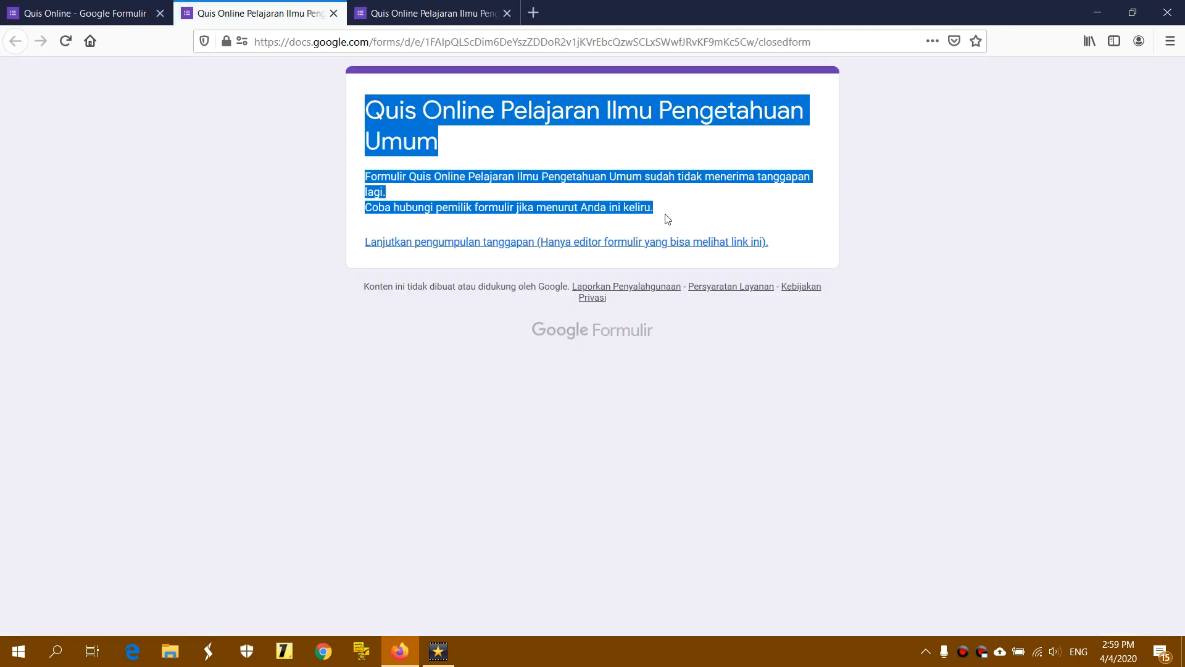
pyautogui.click(664, 216)
pyautogui.click(436, 14)
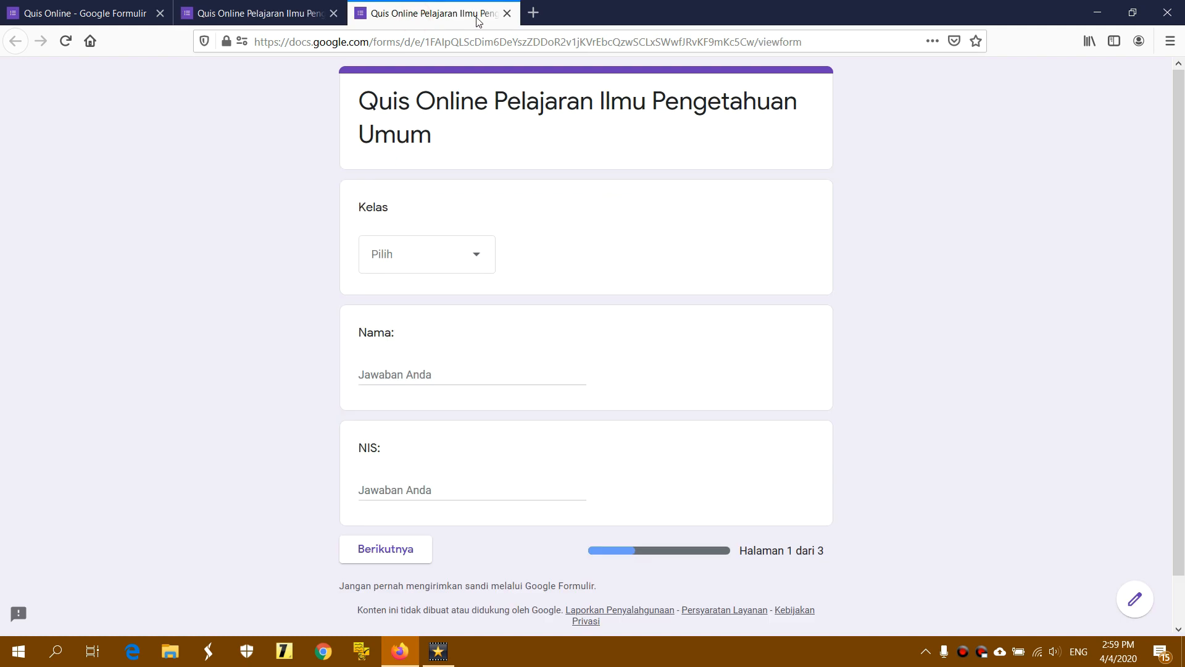
pyautogui.click(506, 14)
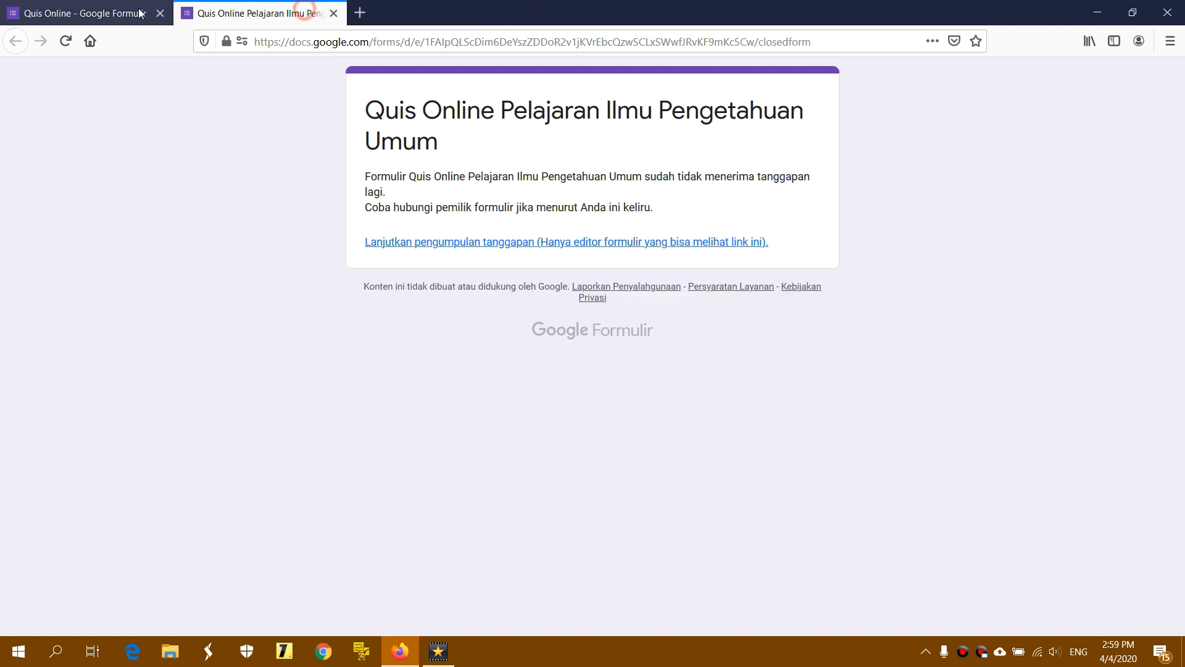
# Turn Menerima tanggapan back on, reload the preview, and return to the Pertanyaan editor
pyautogui.click(102, 13)
pyautogui.click(841, 219)
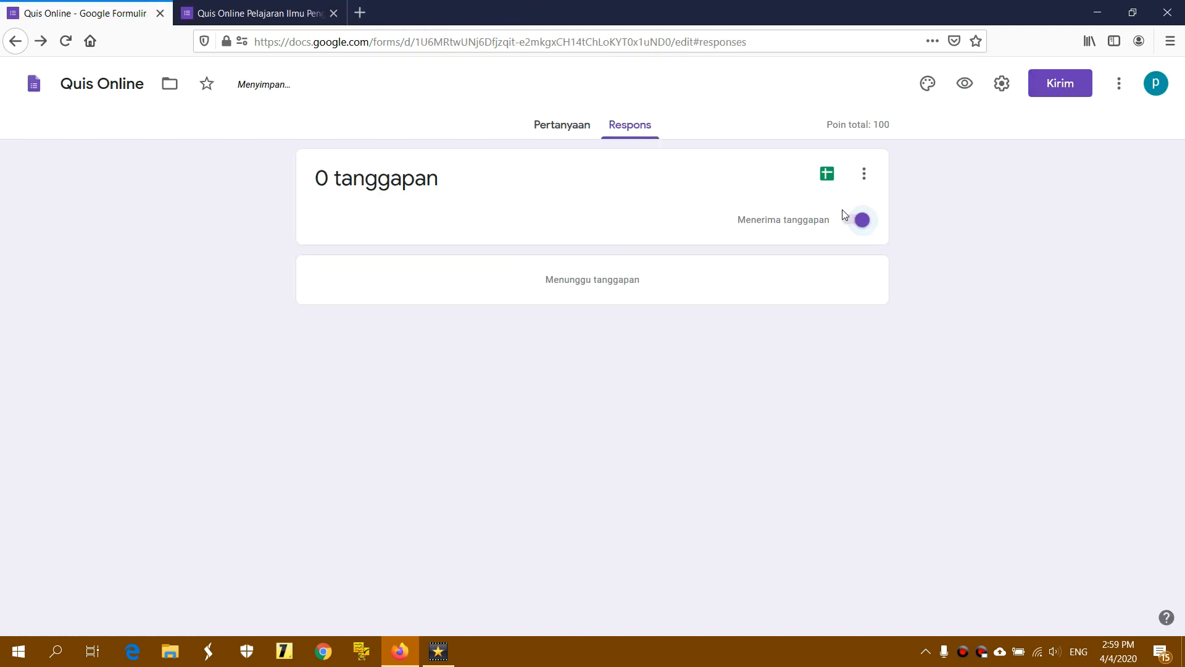
pyautogui.click(293, 15)
pyautogui.click(64, 40)
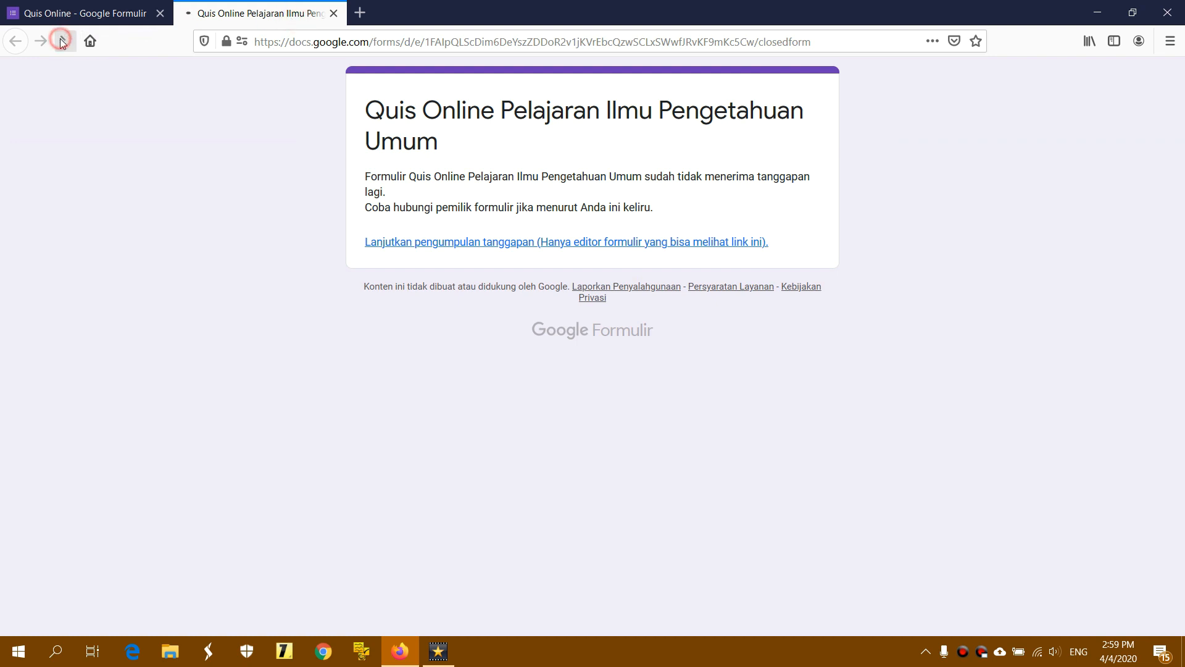
pyautogui.click(333, 13)
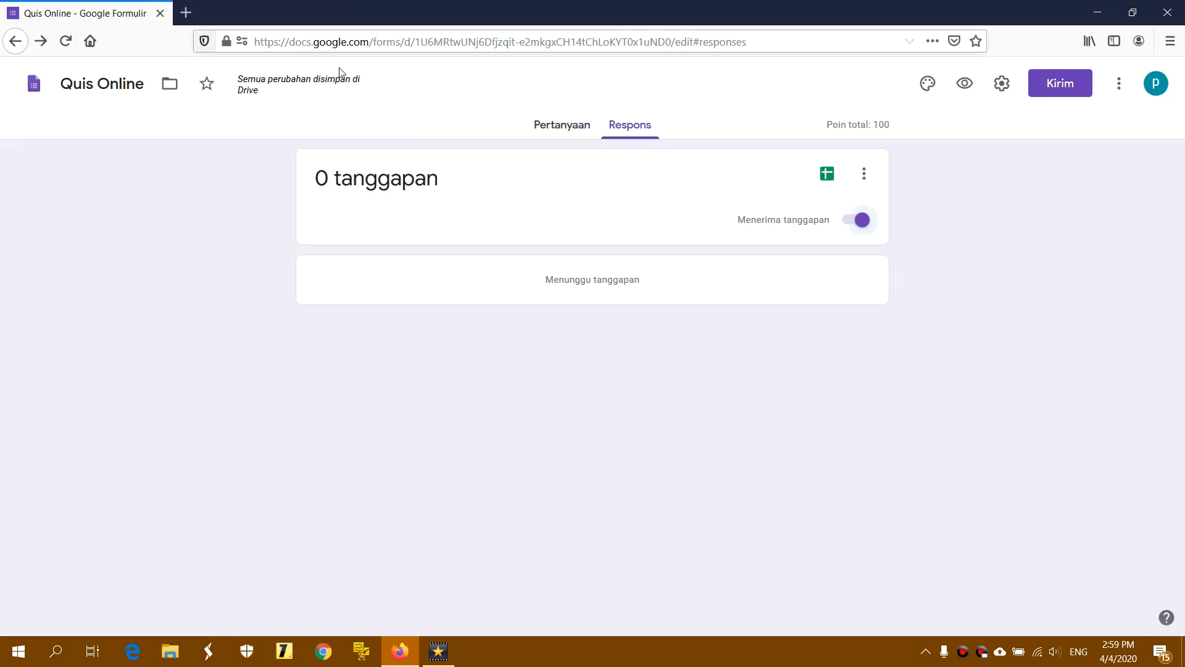
pyautogui.click(618, 124)
pyautogui.click(537, 125)
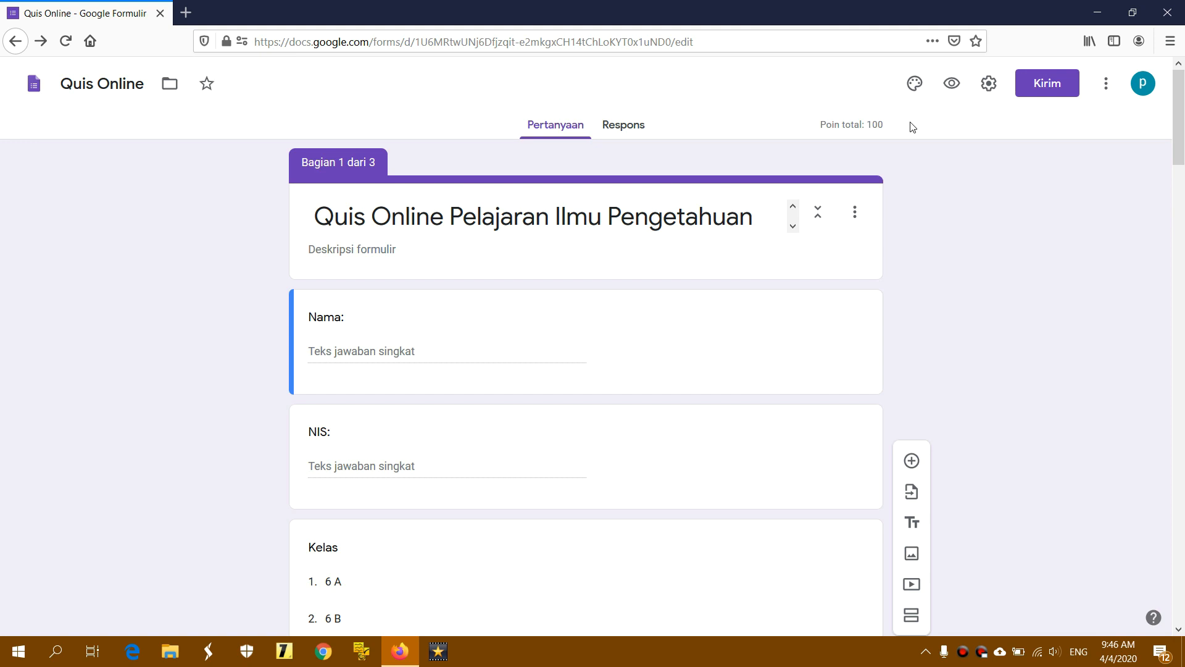
# Open three Pratinjau previews and compare the NIS, Nama and Kelas order across them
pyautogui.click(952, 84)
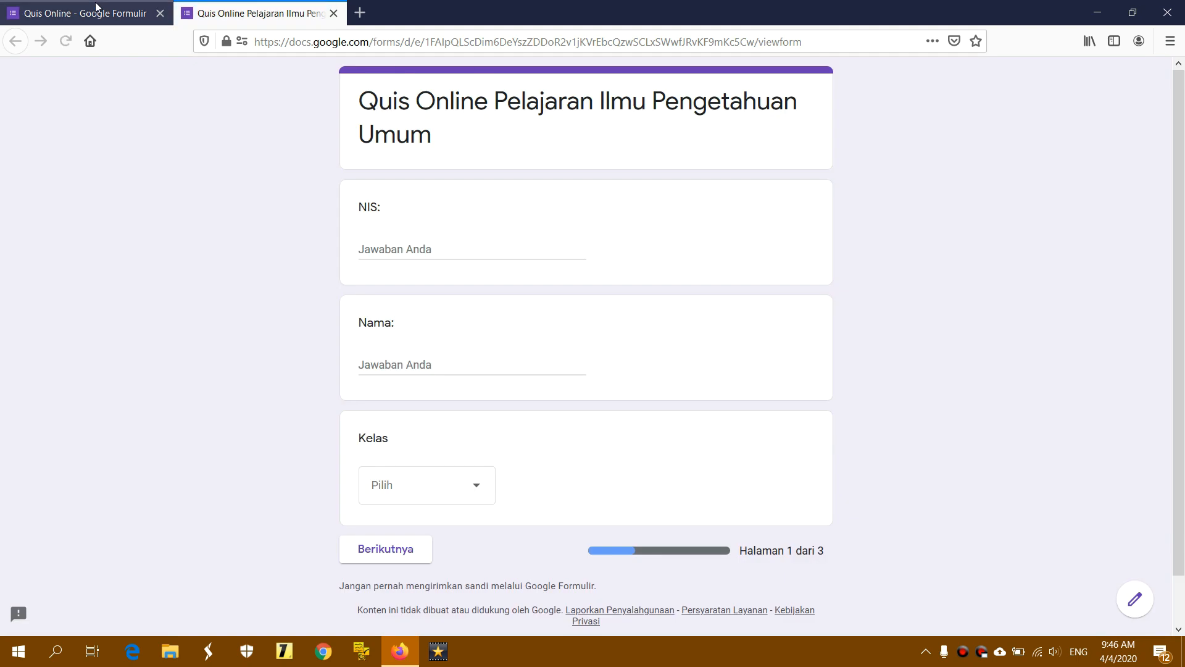
pyautogui.click(96, 8)
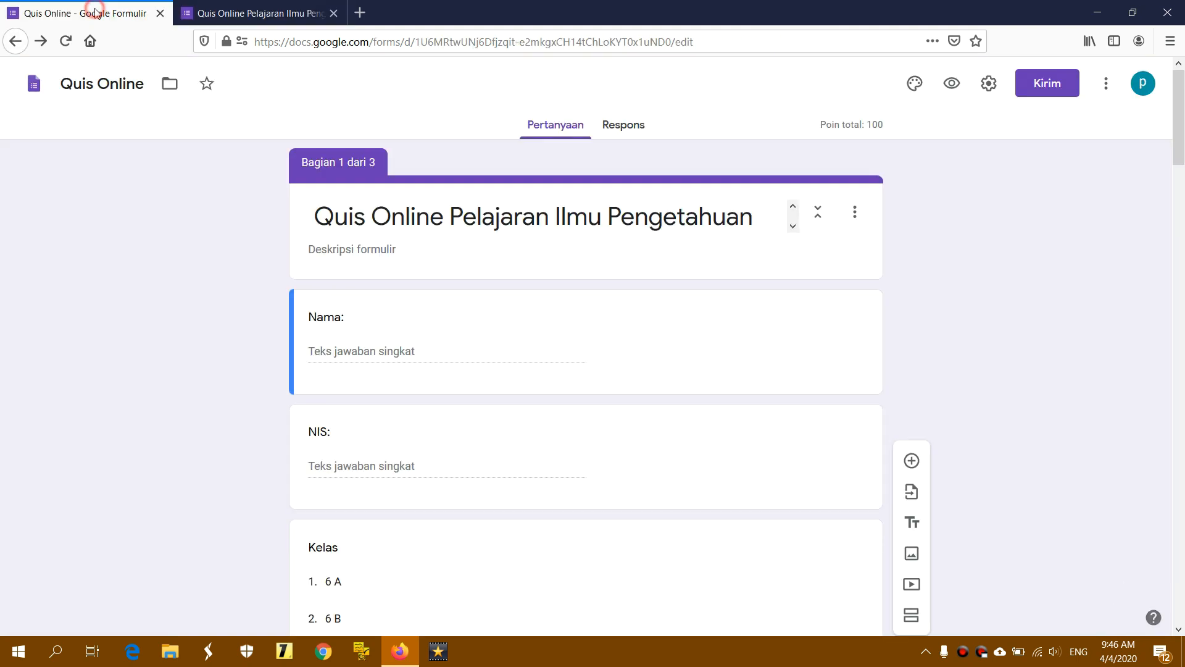
pyautogui.click(952, 87)
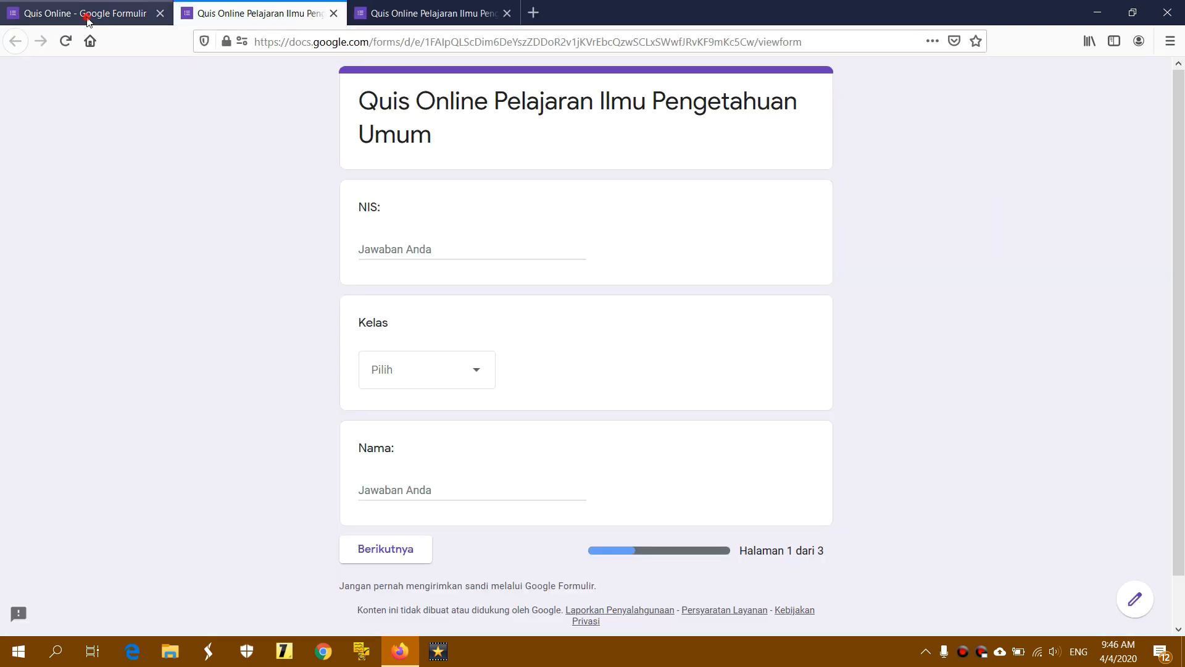
pyautogui.click(90, 13)
pyautogui.click(951, 86)
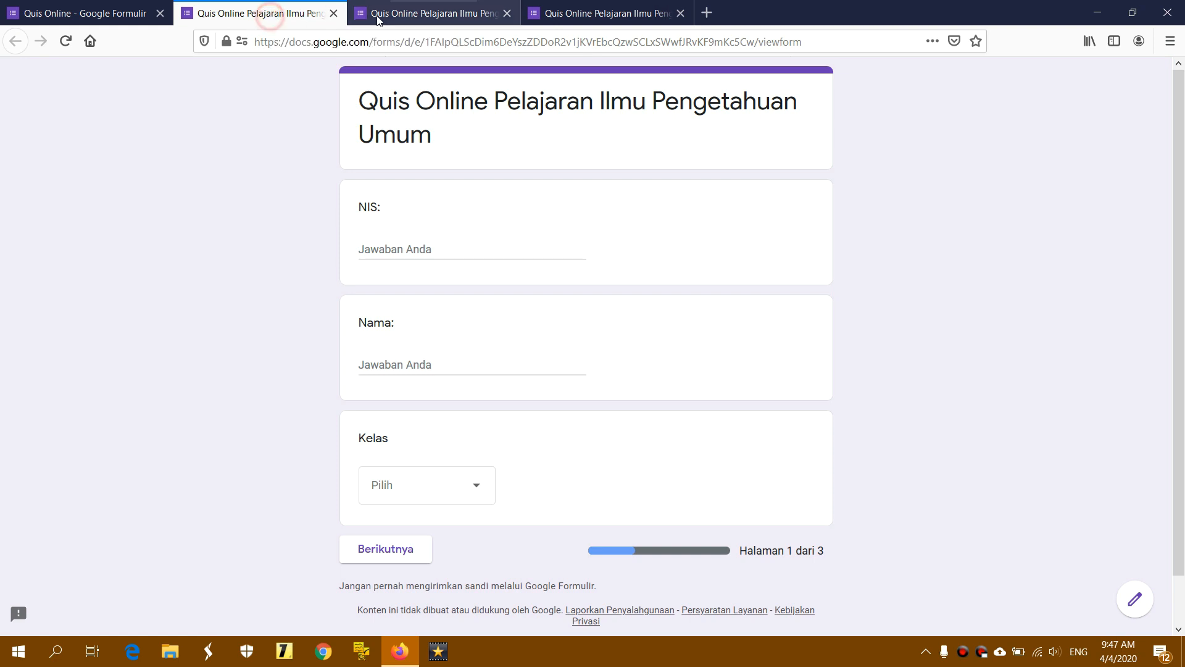
pyautogui.click(463, 13)
pyautogui.click(582, 13)
pyautogui.click(307, 14)
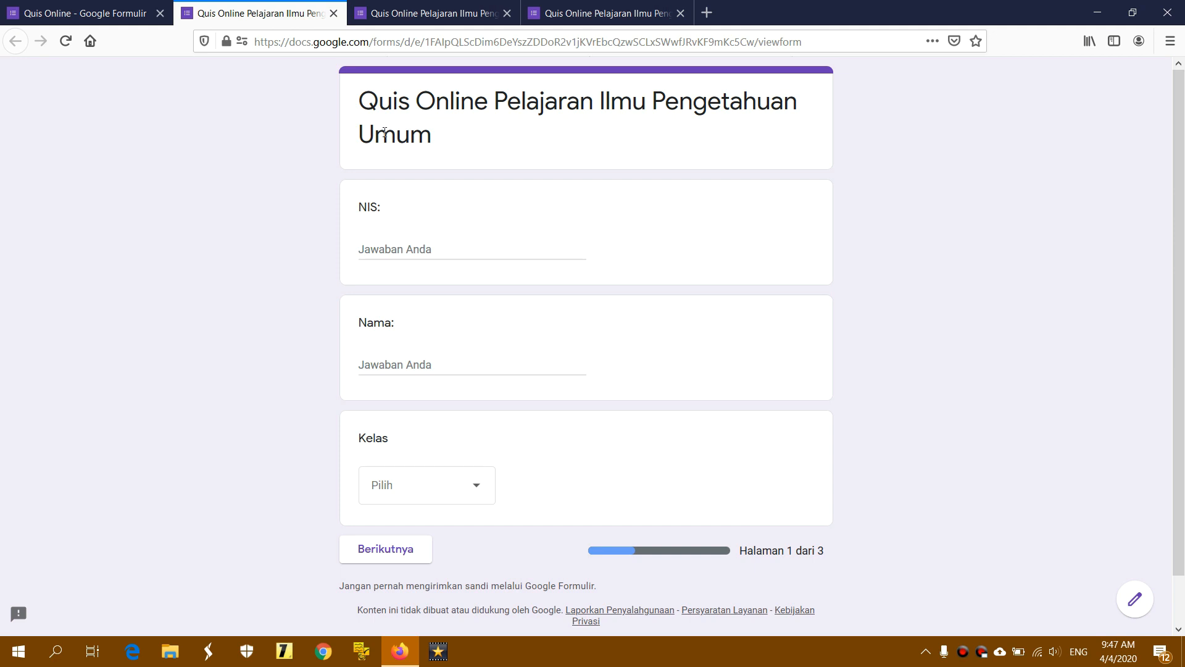
pyautogui.moveTo(361, 208); pyautogui.dragTo(395, 212)
pyautogui.moveTo(360, 322); pyautogui.dragTo(413, 325)
pyautogui.click(412, 324)
pyautogui.moveTo(360, 439); pyautogui.dragTo(401, 444)
pyautogui.click(402, 443)
pyautogui.click(412, 13)
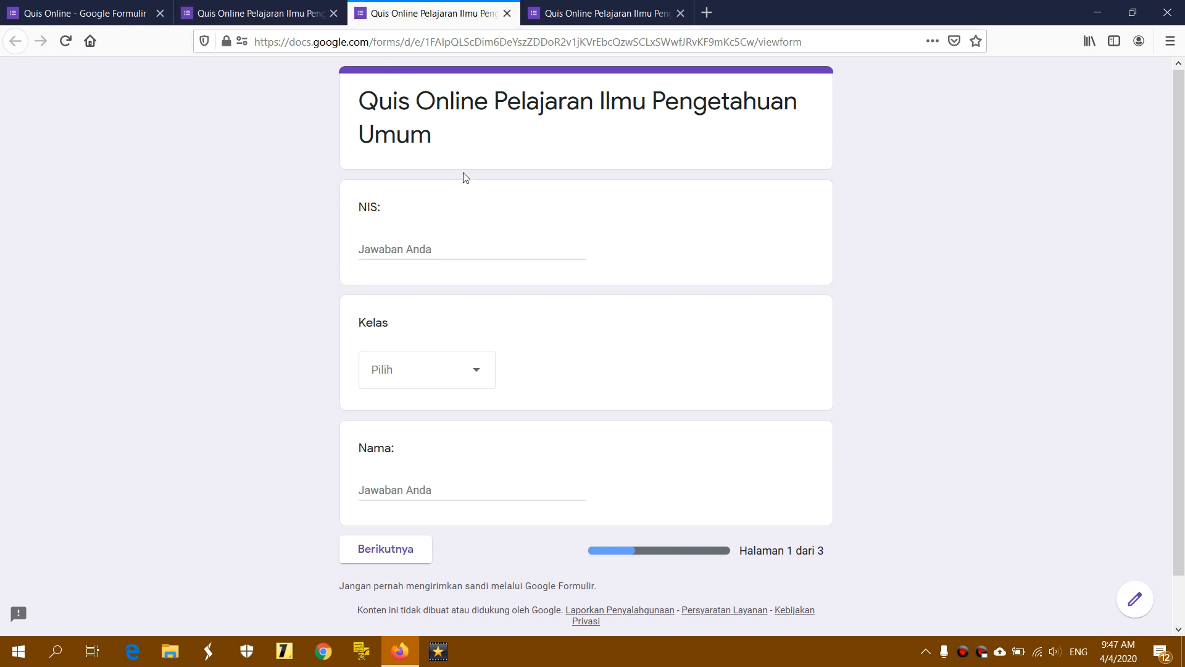
pyautogui.moveTo(362, 208); pyautogui.dragTo(400, 214)
pyautogui.click(402, 206)
pyautogui.moveTo(361, 323); pyautogui.dragTo(409, 331)
pyautogui.click(408, 327)
pyautogui.moveTo(363, 451); pyautogui.dragTo(400, 460)
pyautogui.click(406, 455)
pyautogui.click(580, 15)
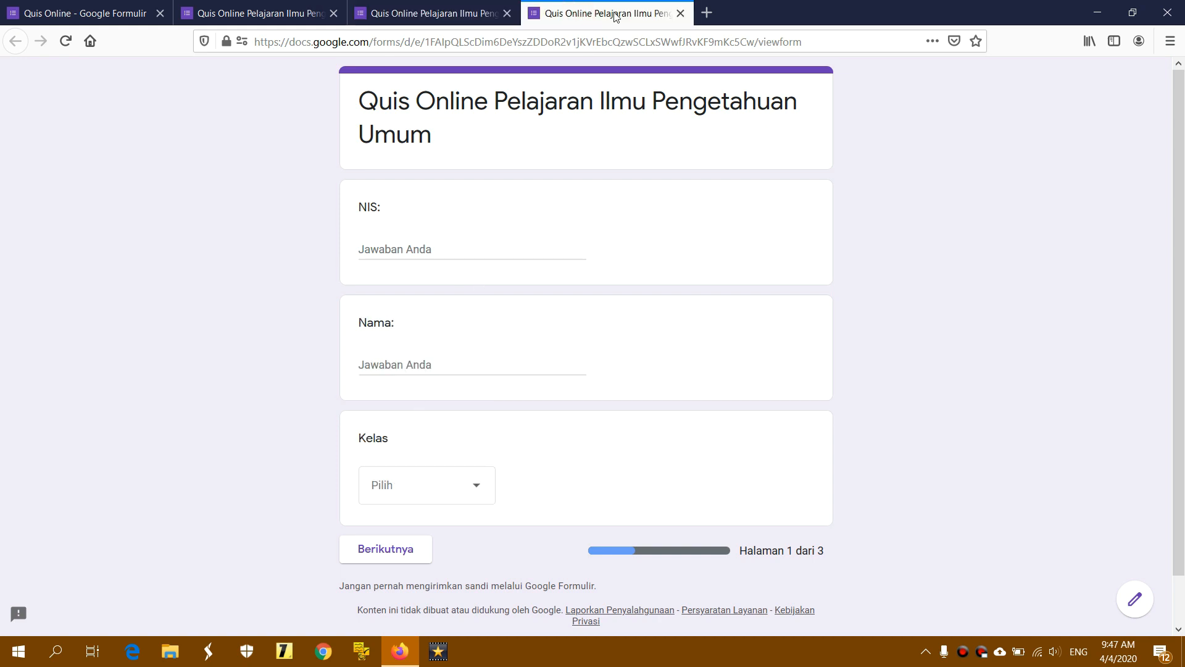
pyautogui.moveTo(360, 208); pyautogui.dragTo(401, 211)
pyautogui.click(402, 210)
pyautogui.moveTo(360, 322); pyautogui.dragTo(413, 327)
pyautogui.click(410, 322)
pyautogui.moveTo(358, 437); pyautogui.dragTo(398, 444)
pyautogui.click(398, 445)
pyautogui.click(272, 18)
pyautogui.click(365, 15)
pyautogui.click(292, 15)
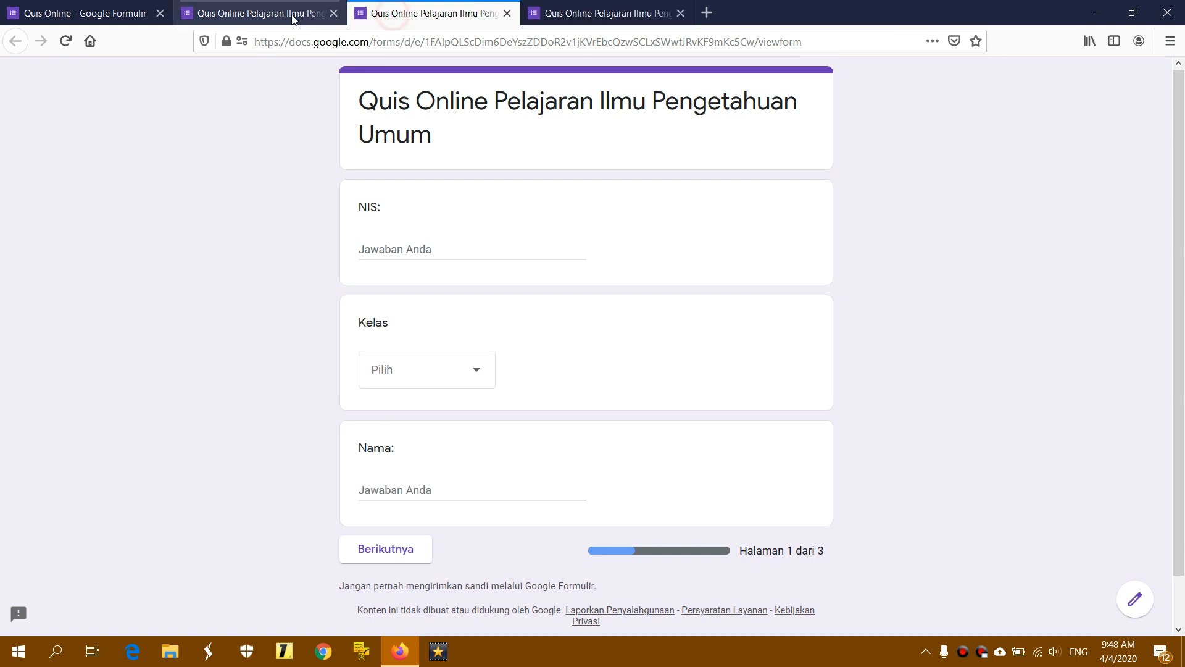
pyautogui.click(141, 12)
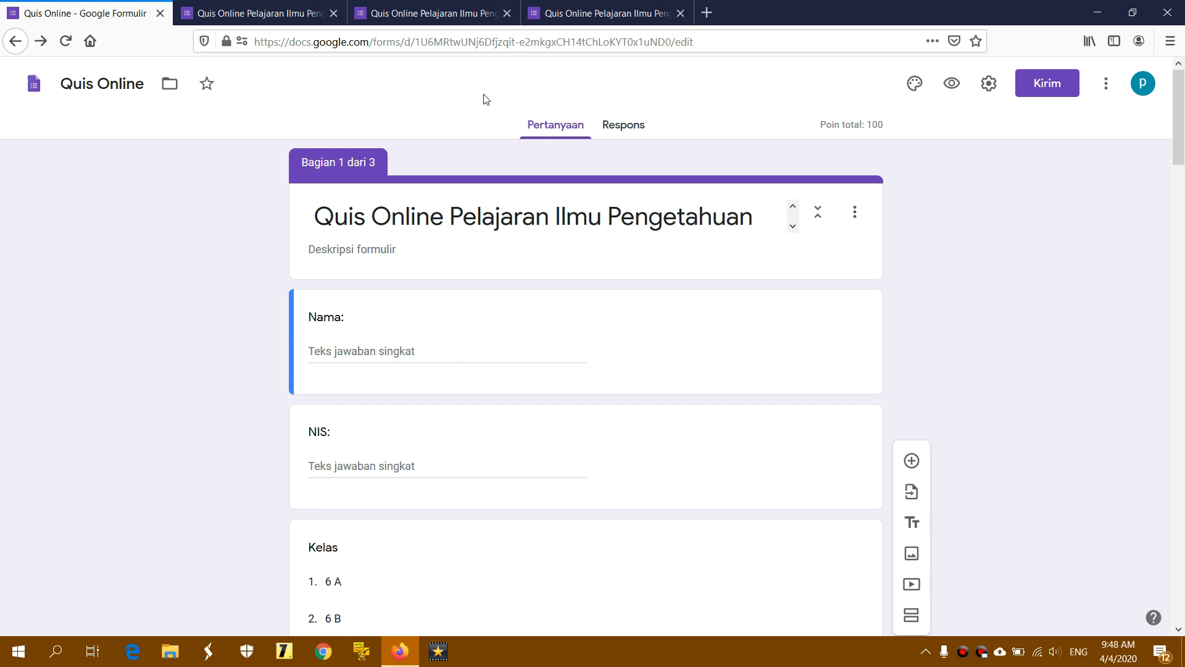
pyautogui.click(272, 13)
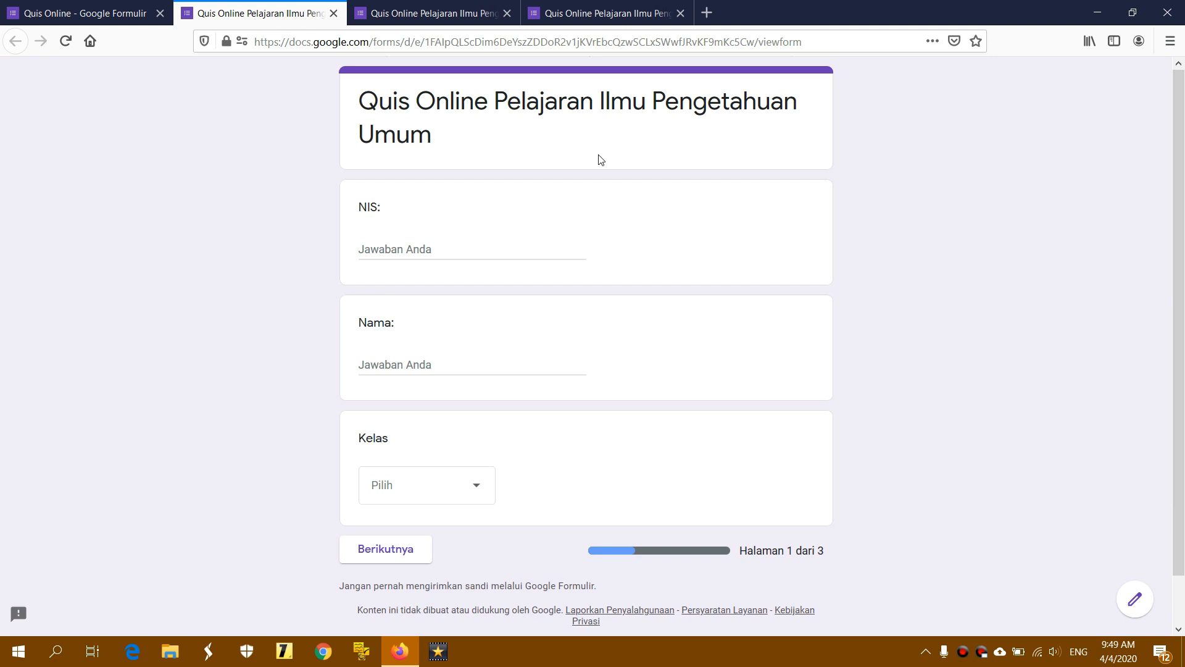
# In the second quiz copy, enter a student number and name and choose Kelas 6 A
pyautogui.click(446, 247)
pyautogui.write('1121')
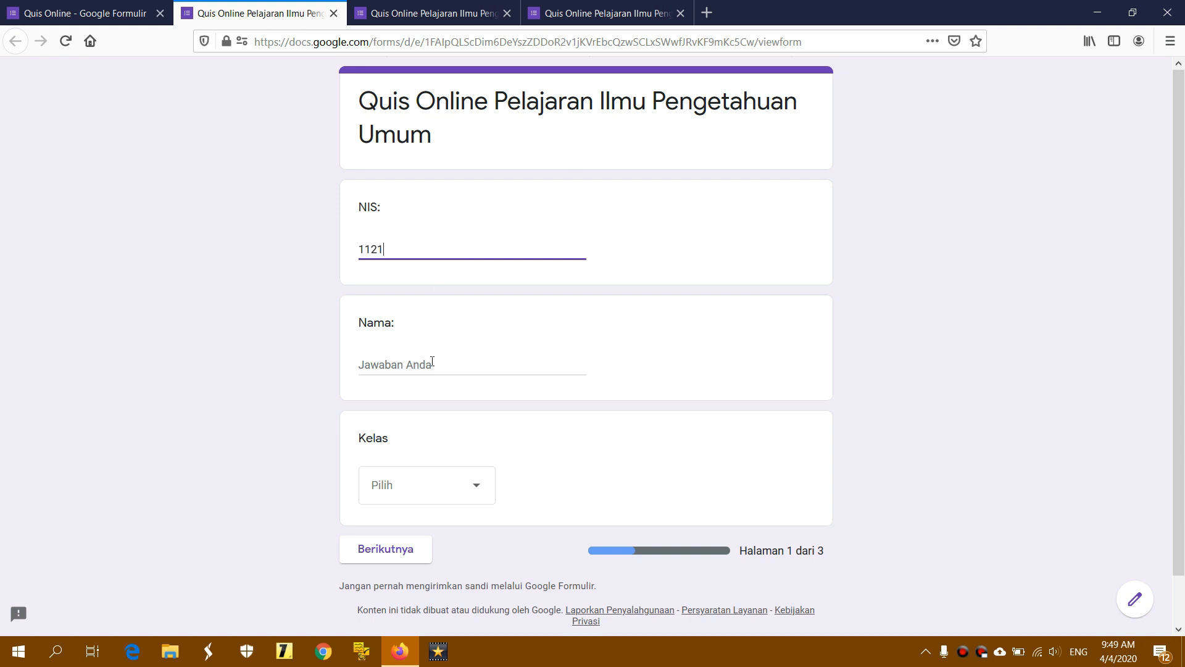
pyautogui.click(433, 362)
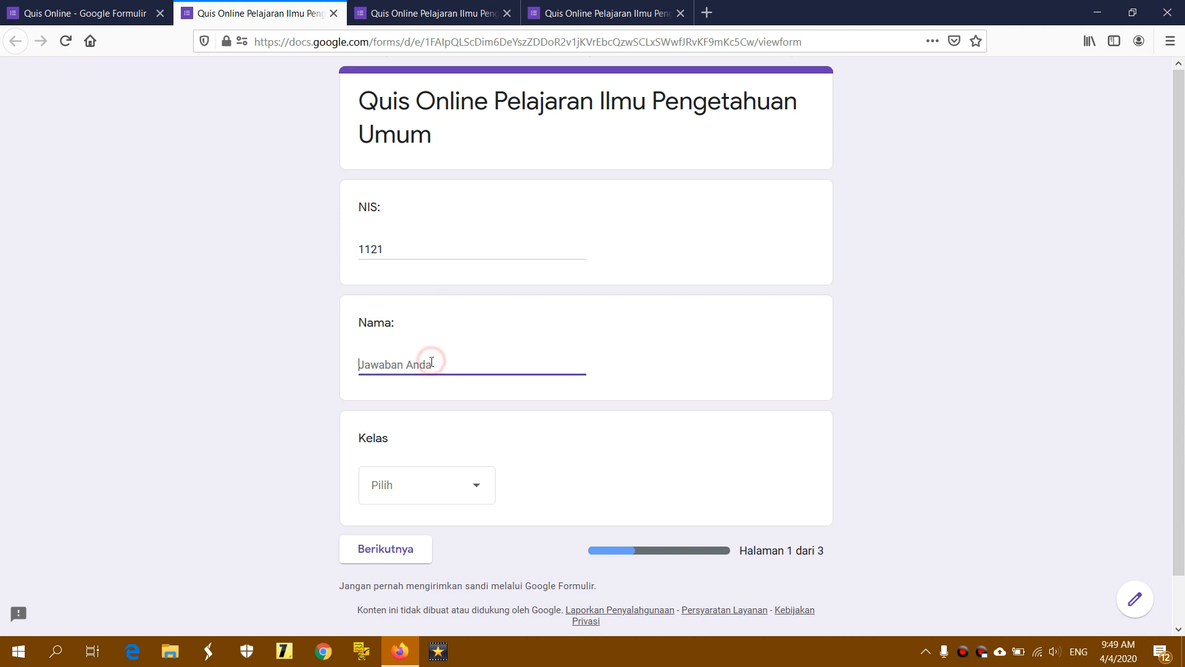
pyautogui.write('Akmal')
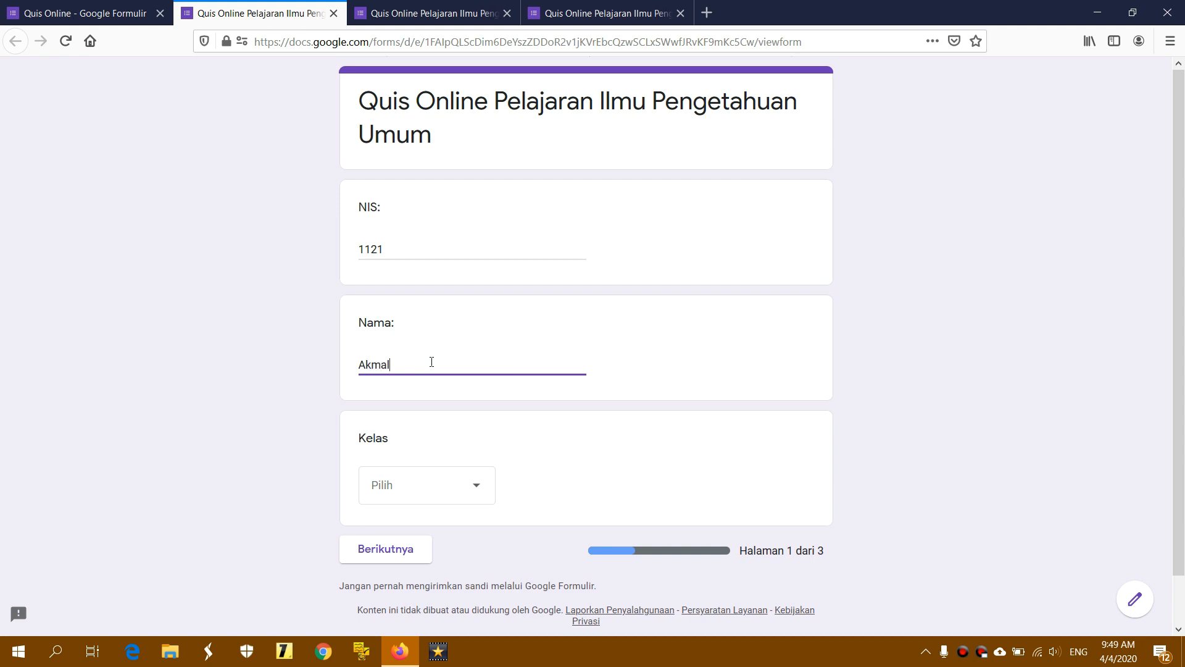
pyautogui.click(421, 489)
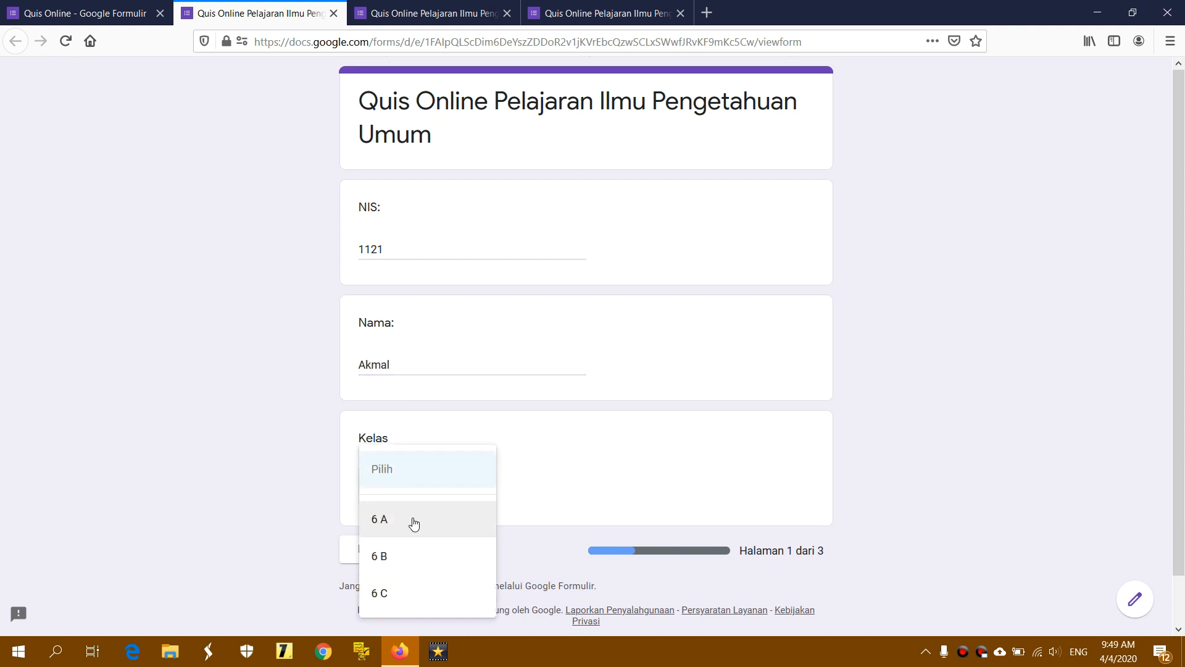
pyautogui.click(413, 523)
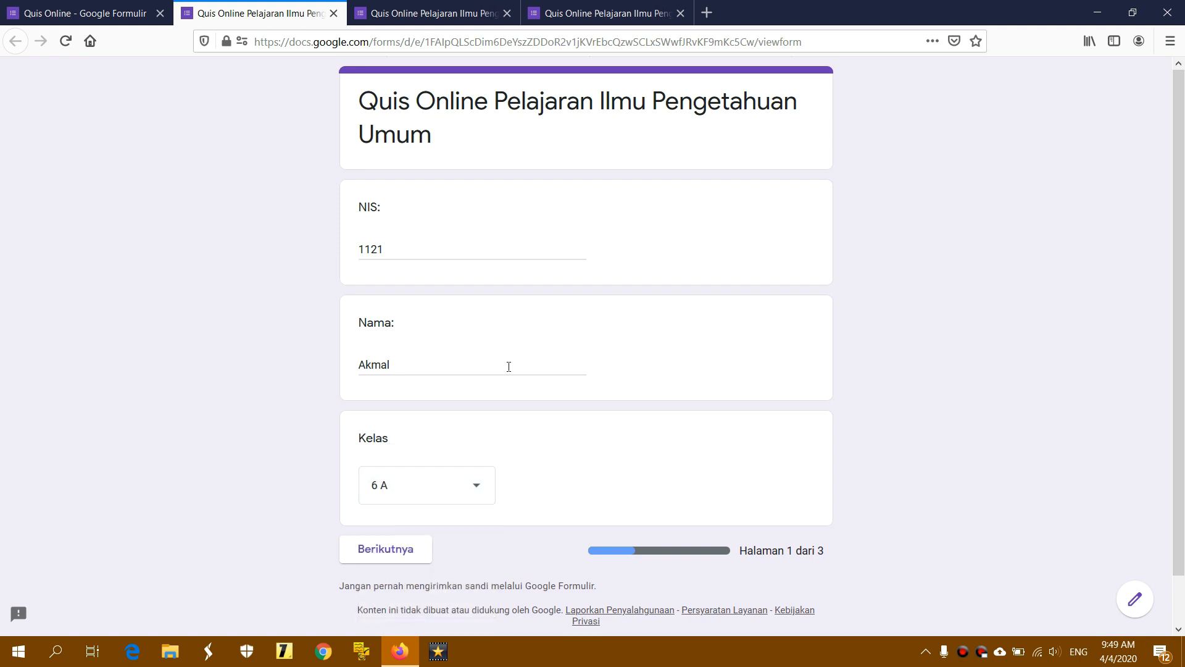
# In the third copy, enter a student number, choose Kelas 6 B and enter a name
pyautogui.click(448, 18)
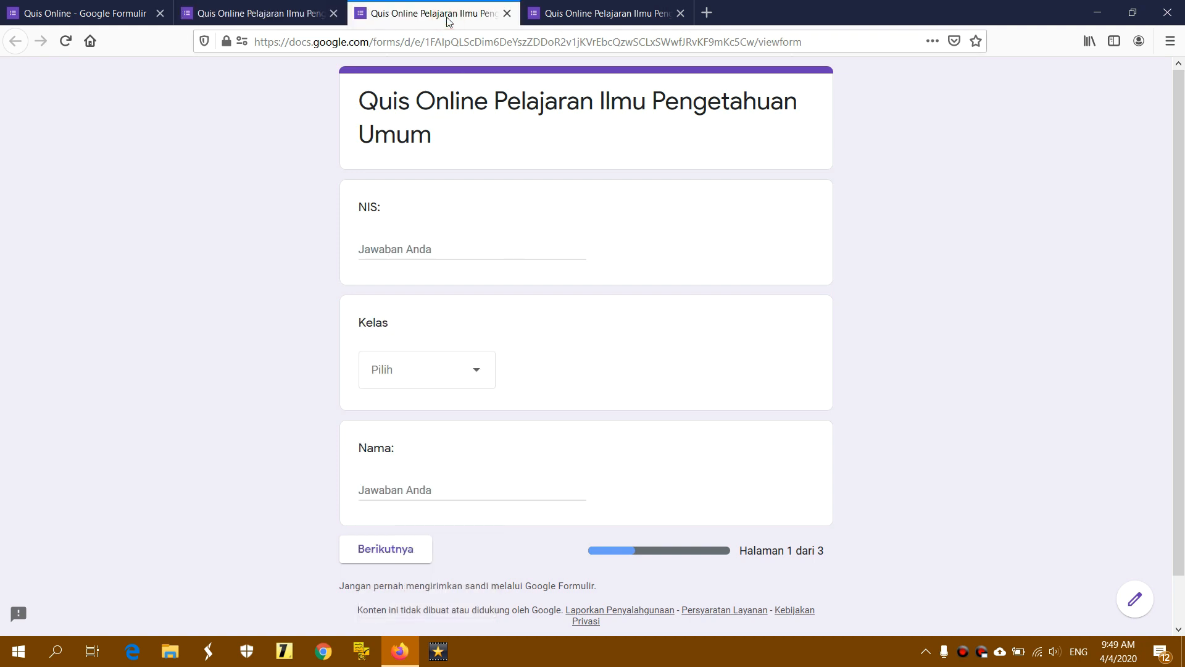
pyautogui.click(412, 247)
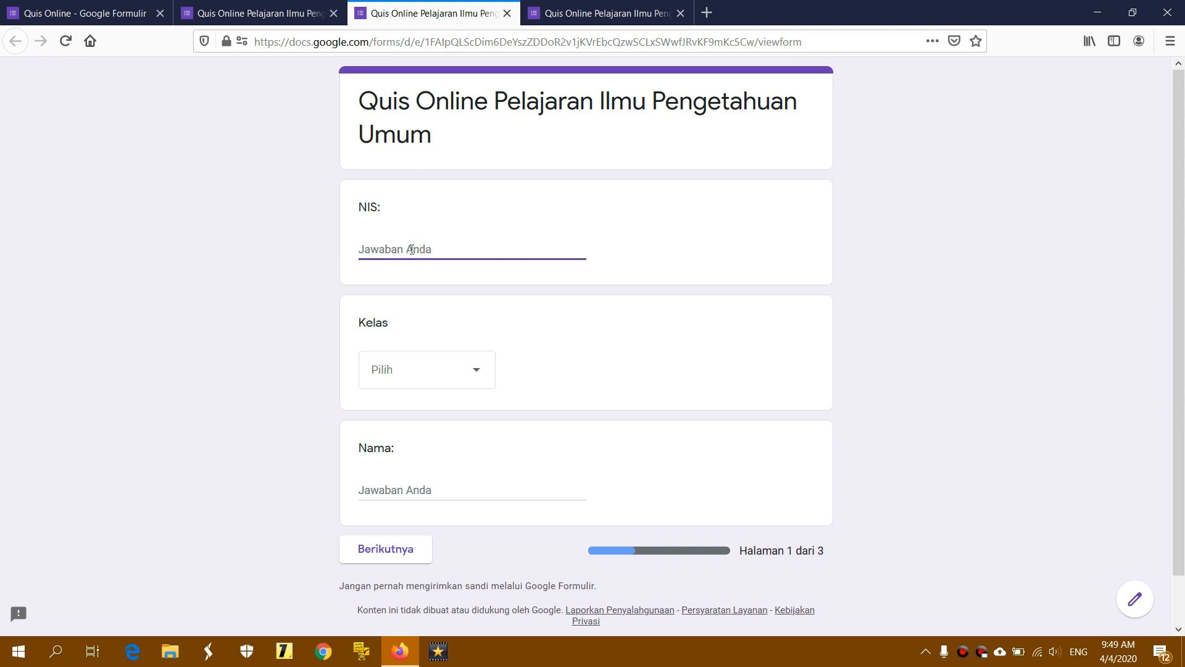
pyautogui.write('1122')
pyautogui.click(431, 372)
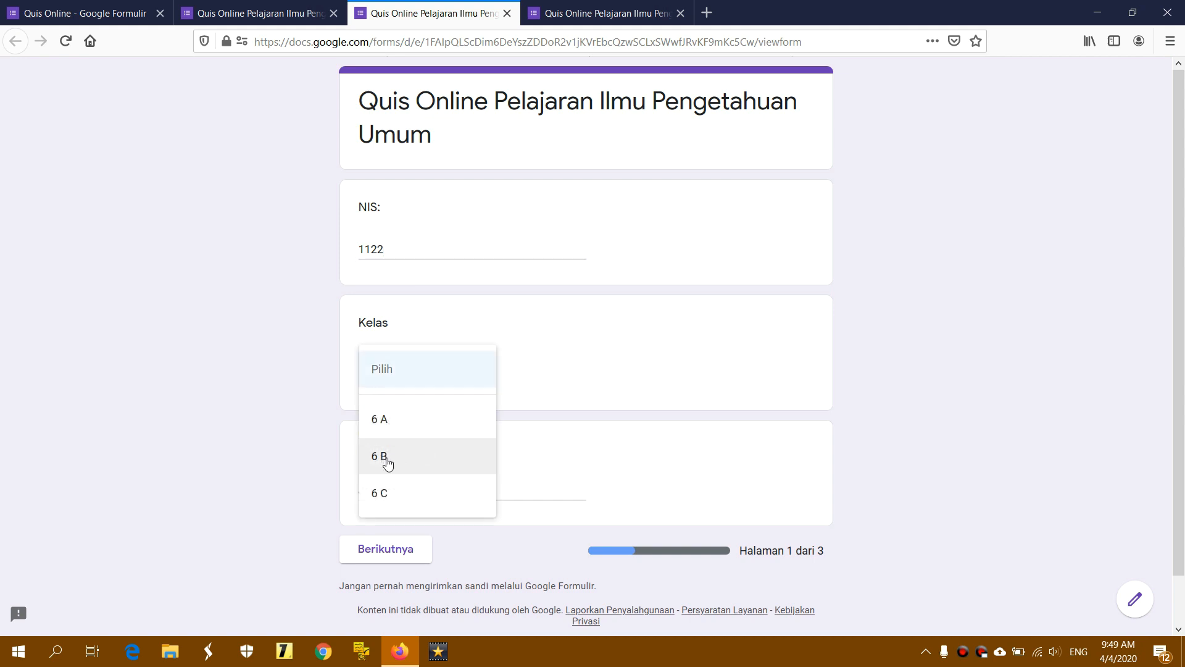
pyautogui.click(415, 458)
pyautogui.click(413, 494)
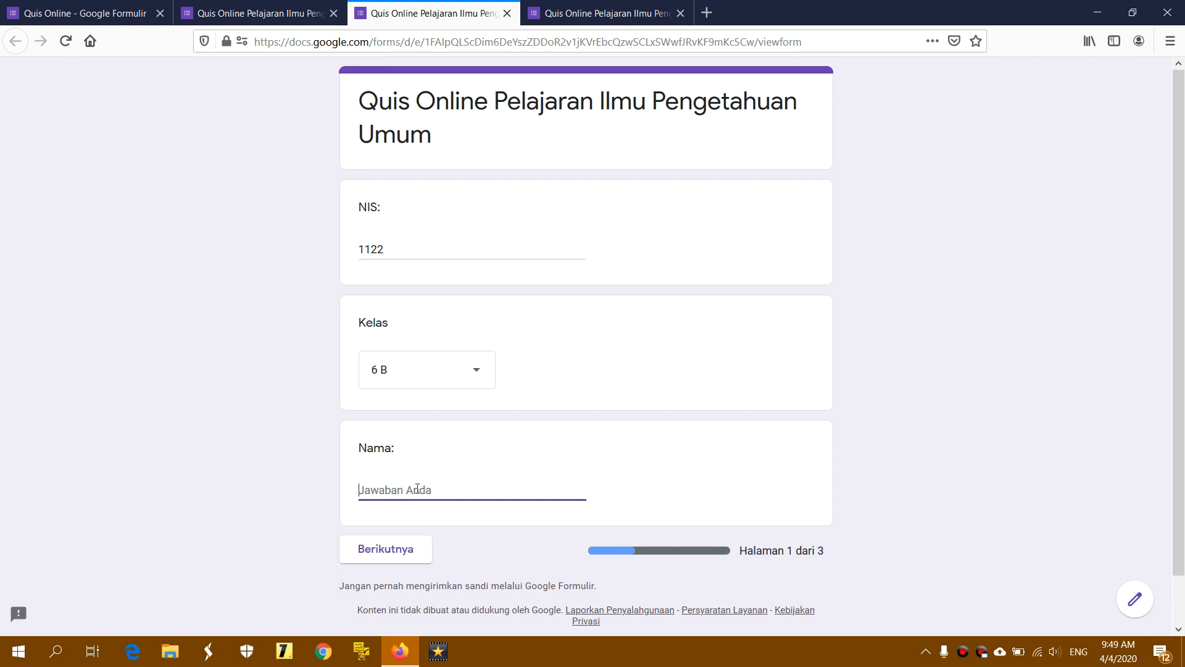
pyautogui.write('Fatlon')
# In the fourth copy, enter a student number and name with Kelas 6 C, then recheck the others
pyautogui.click(597, 18)
pyautogui.click(426, 249)
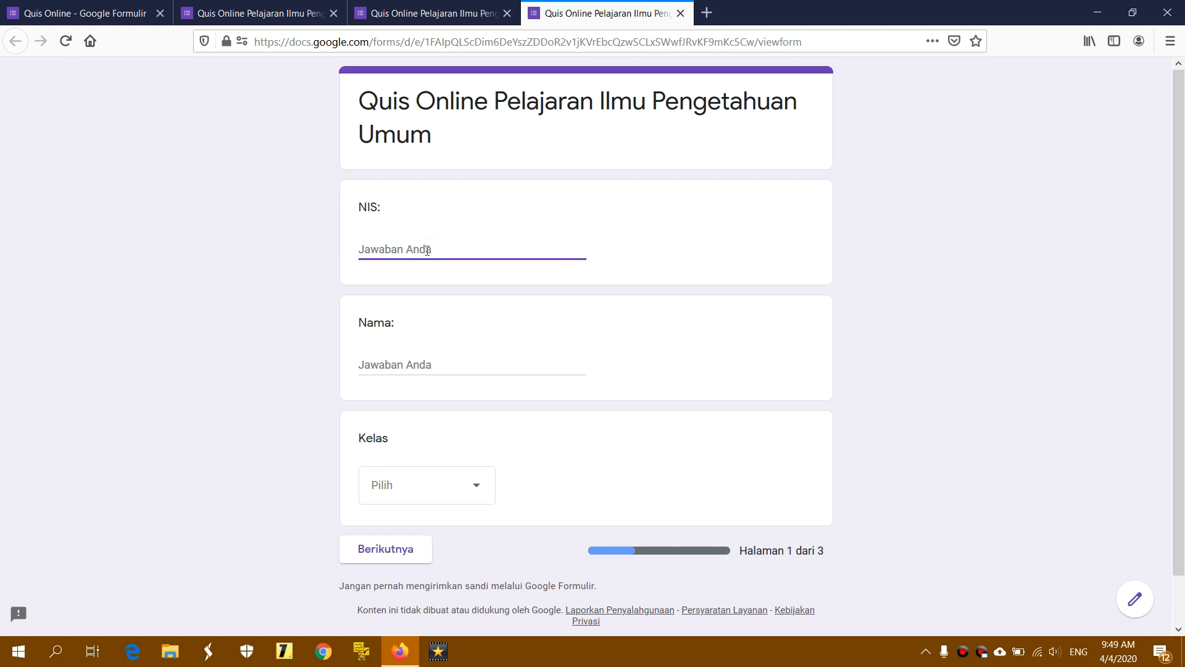
pyautogui.write('1126')
pyautogui.click(425, 364)
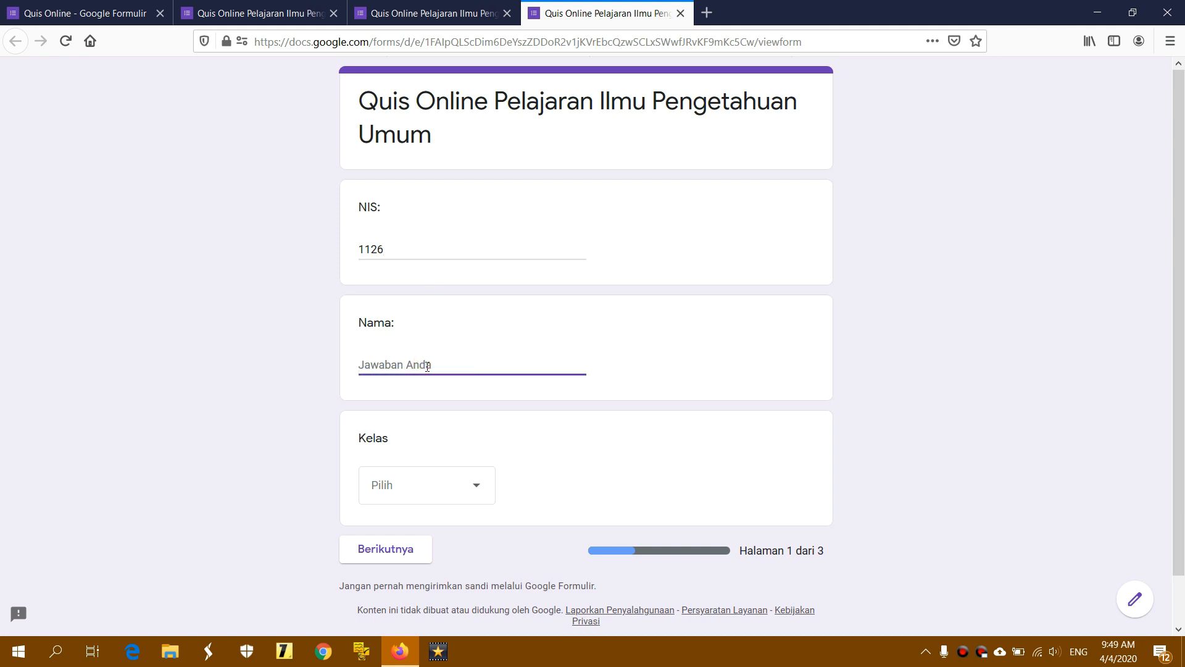
pyautogui.write('Farhan')
pyautogui.click(406, 493)
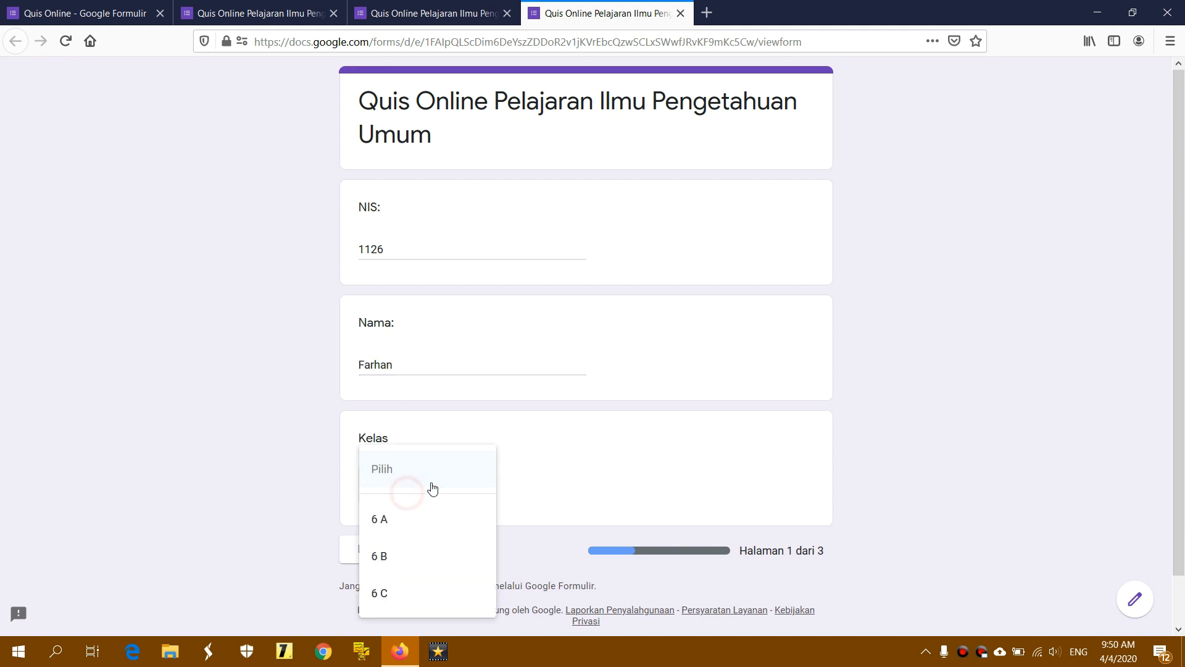
pyautogui.click(391, 595)
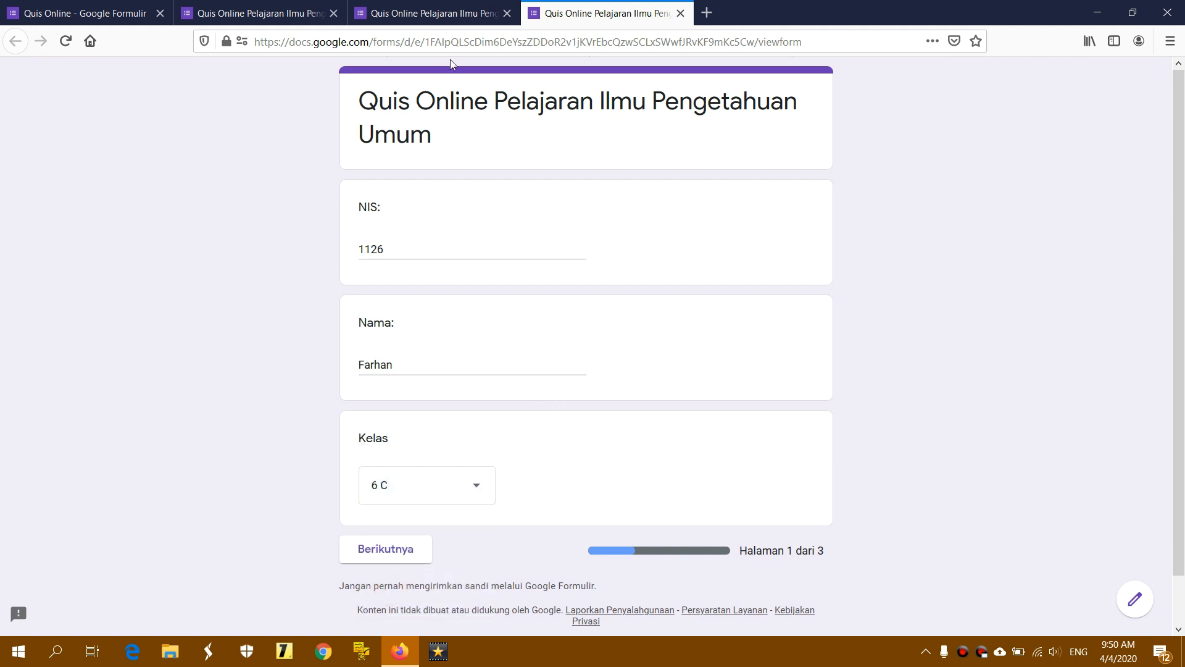
pyautogui.click(432, 14)
pyautogui.click(301, 16)
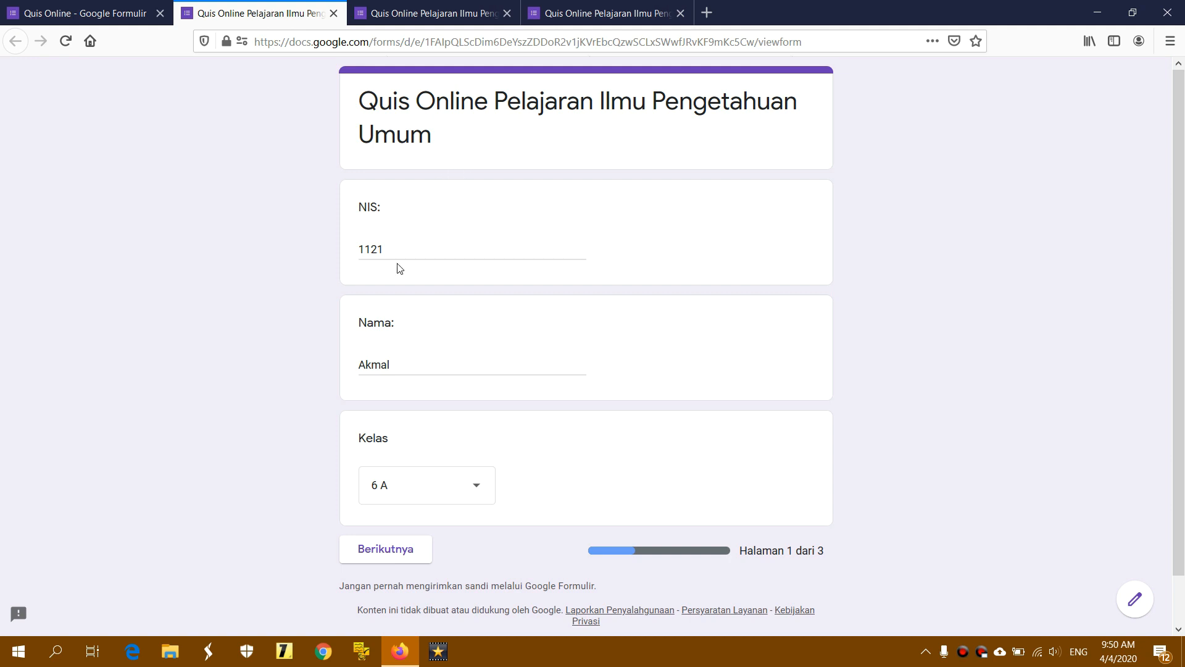
# Advance all three filled-in copies with Berikutnya to the Soal Pilihan Ganda page
pyautogui.click(380, 559)
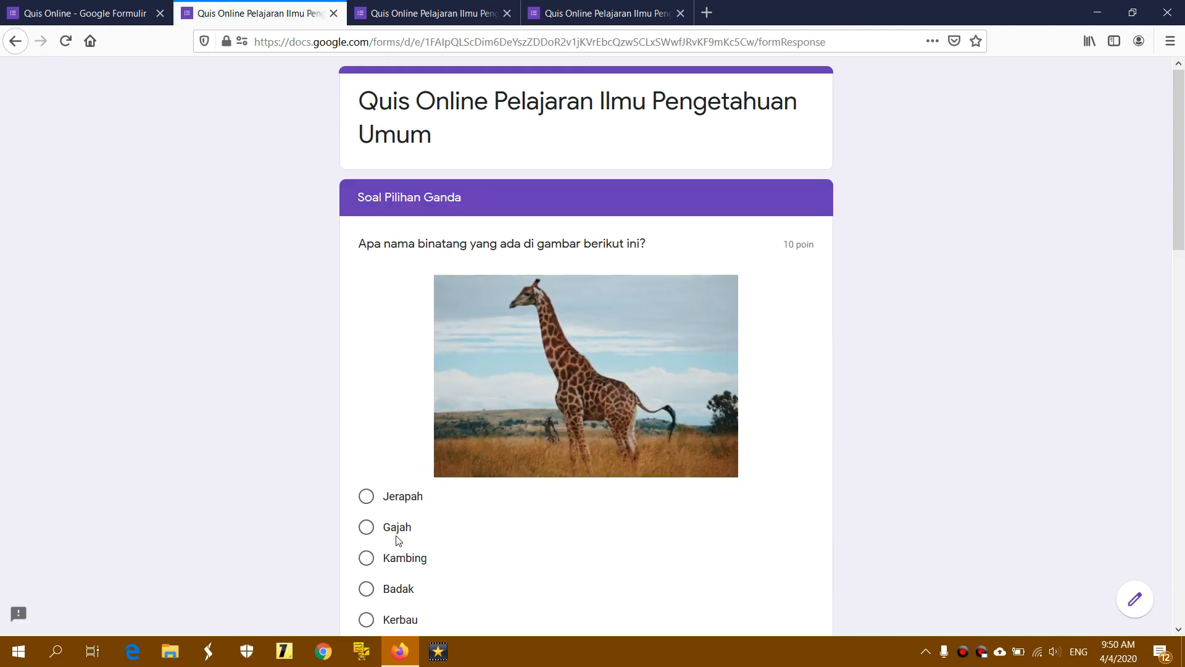
pyautogui.click(450, 22)
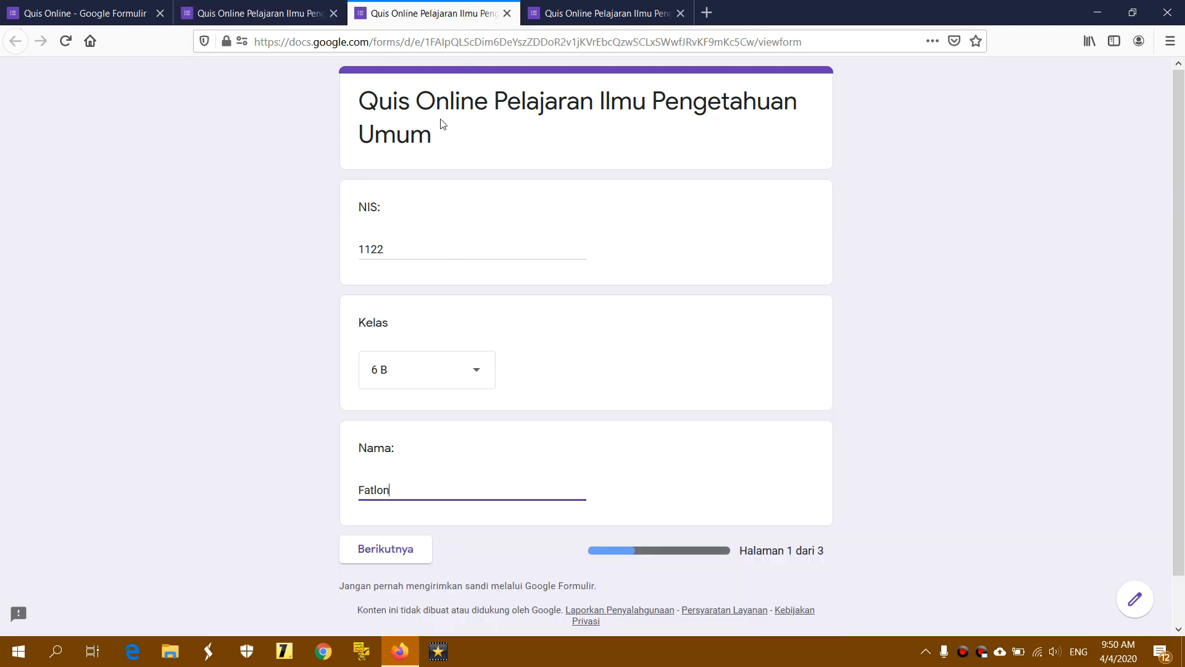
pyautogui.click(404, 250)
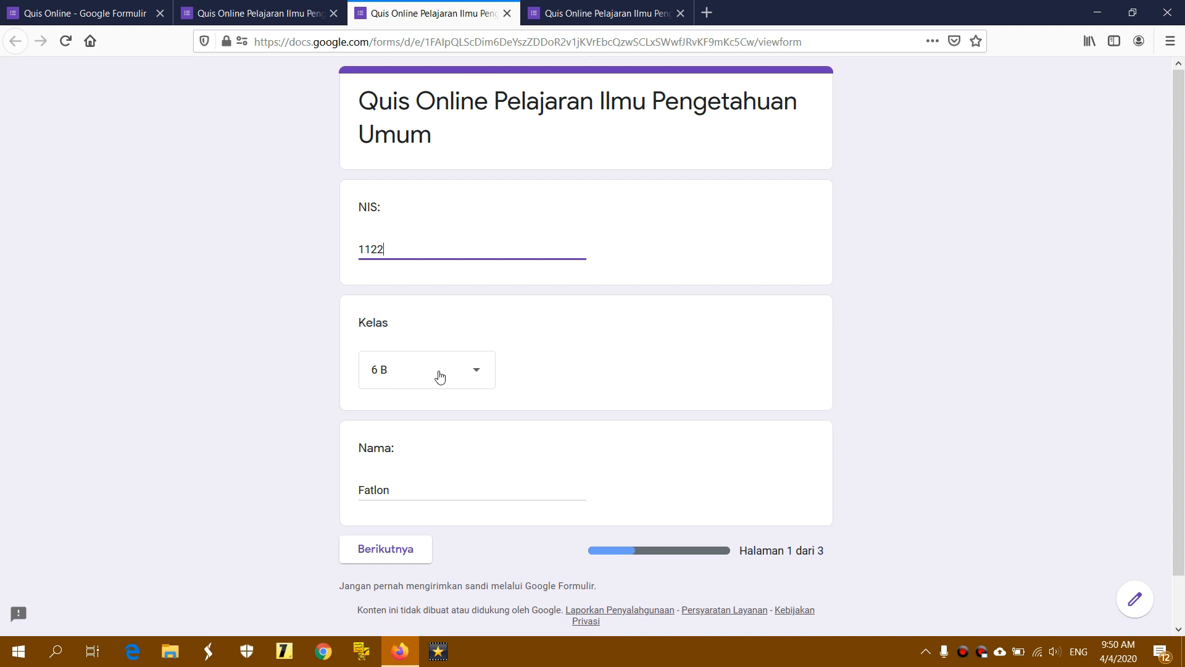
pyautogui.click(403, 492)
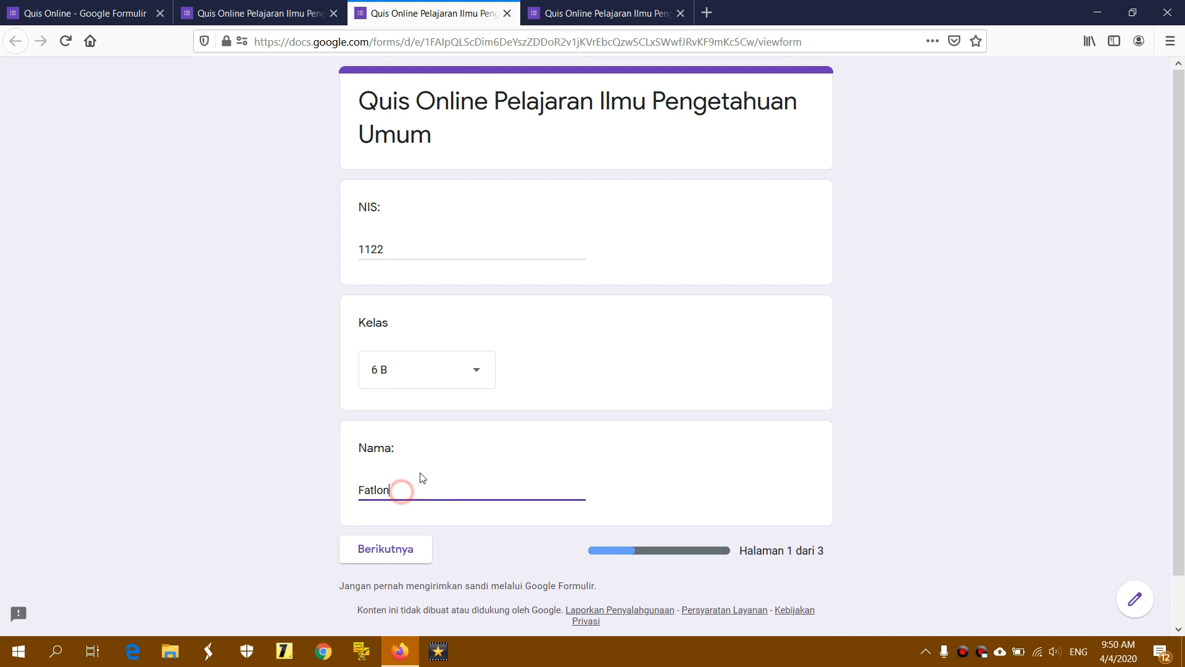
pyautogui.click(382, 554)
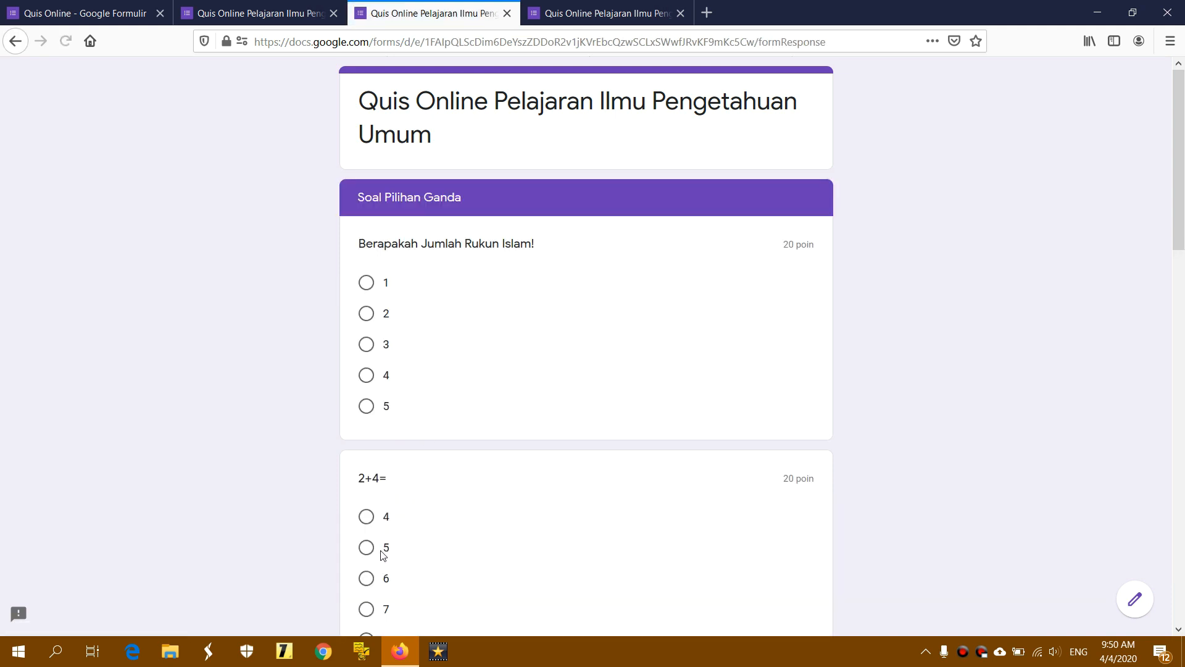
pyautogui.click(591, 15)
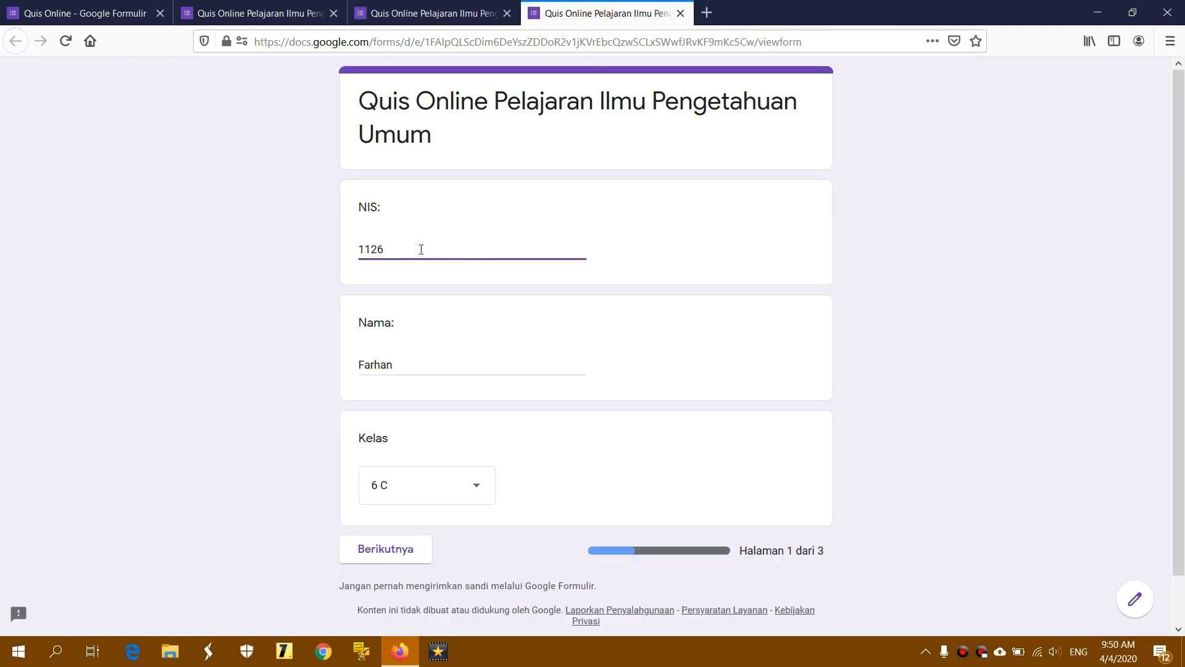
pyautogui.click(415, 365)
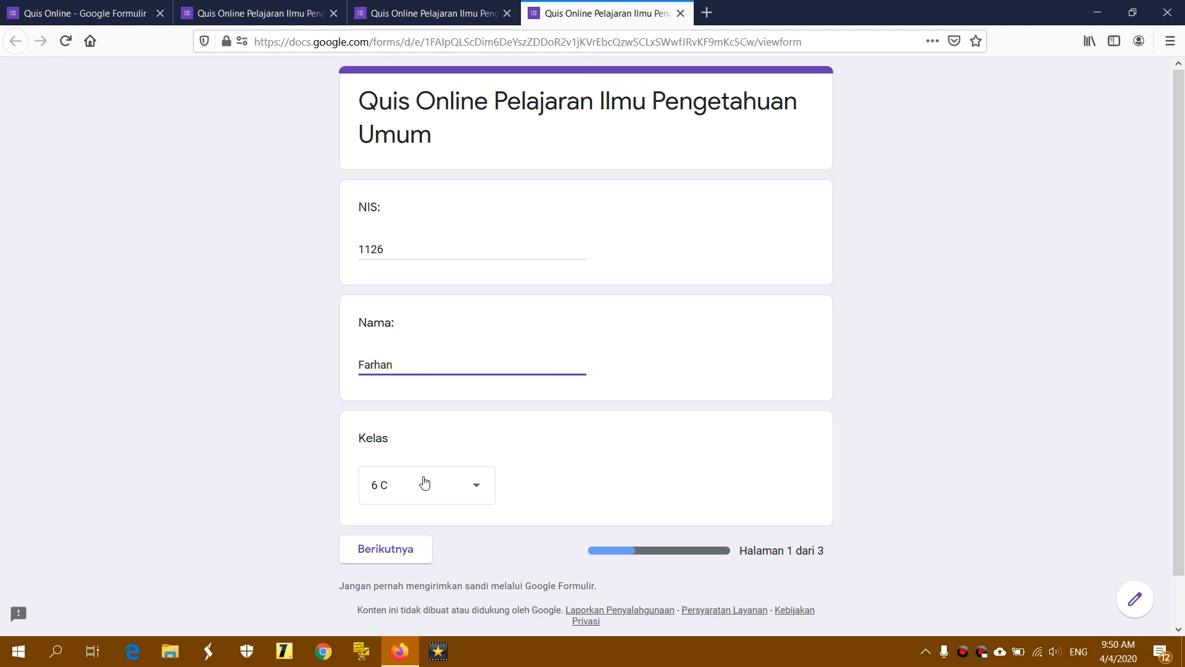
pyautogui.click(370, 555)
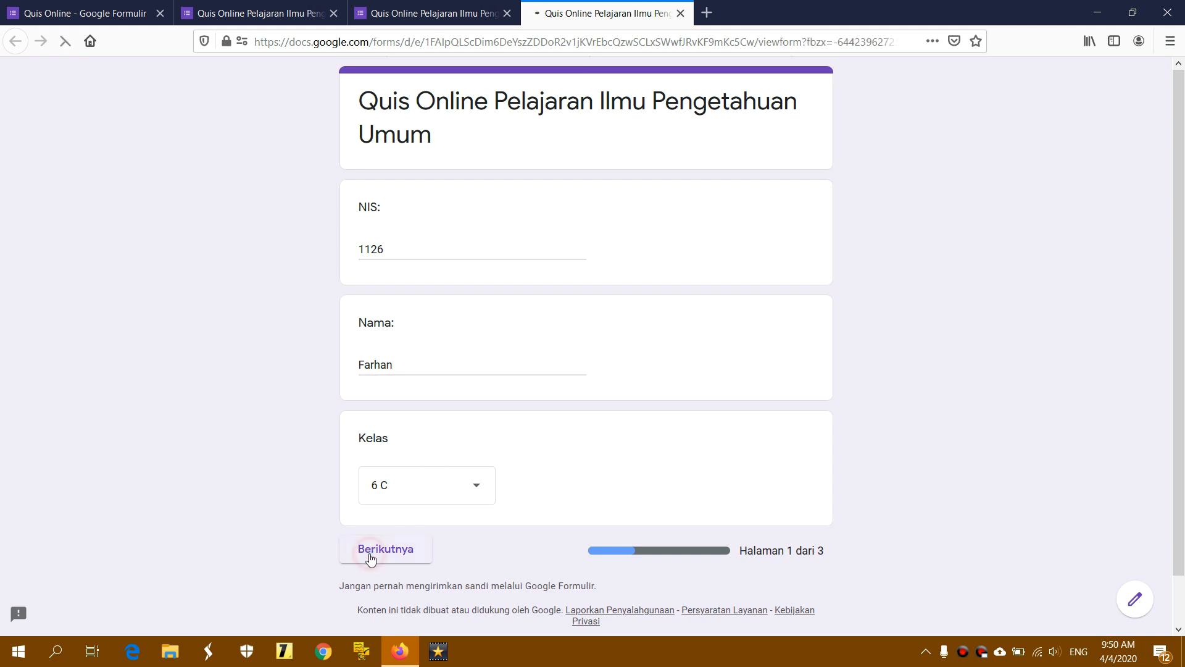
# Compare the multiple-choice question order across the three copies
pyautogui.click(266, 21)
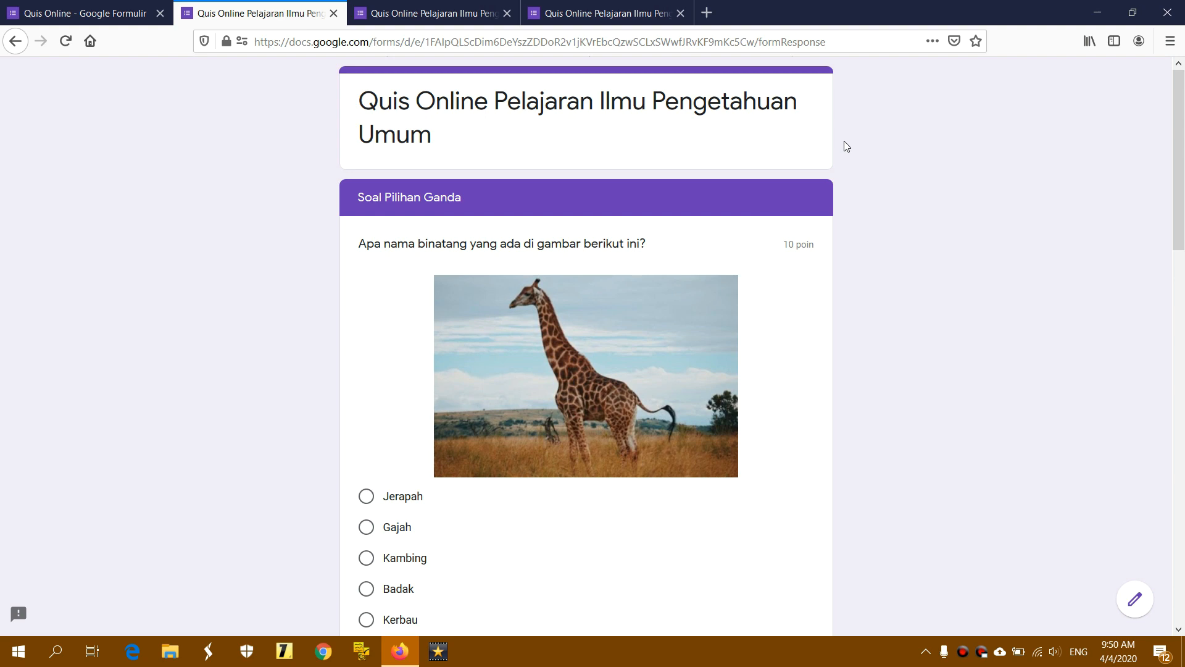
pyautogui.moveTo(1180, 107)
pyautogui.mouseDown()
pyautogui.moveTo(1182, 488)
pyautogui.moveTo(1183, 94)
pyautogui.mouseUp()
pyautogui.click(432, 13)
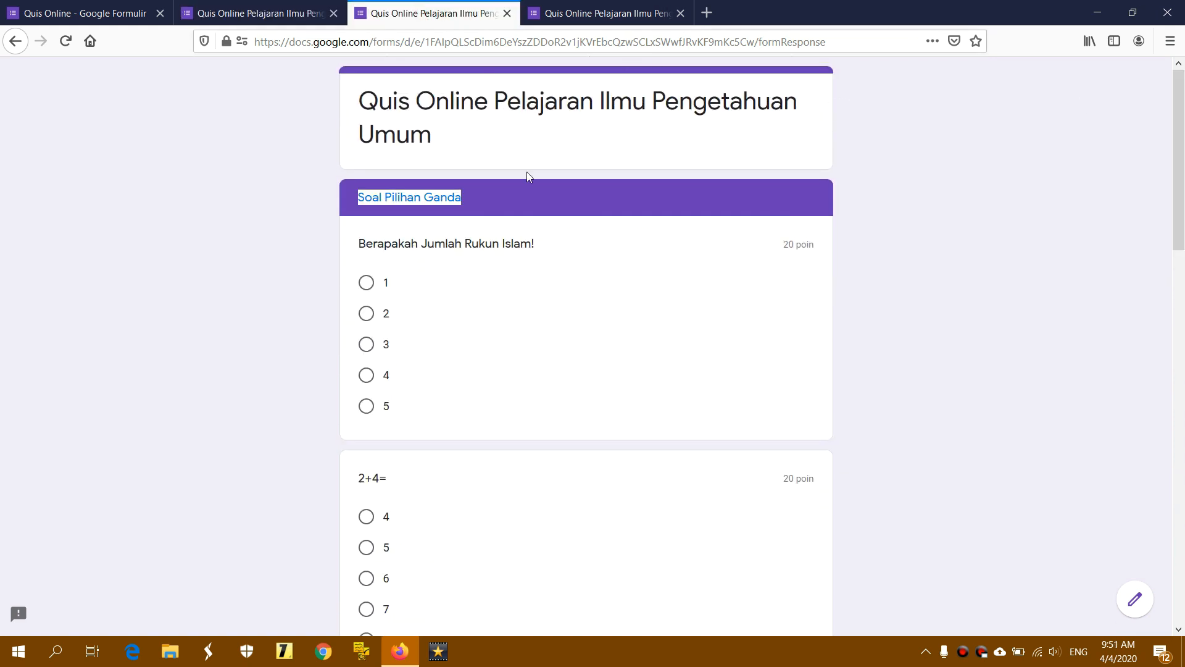
pyautogui.click(539, 195)
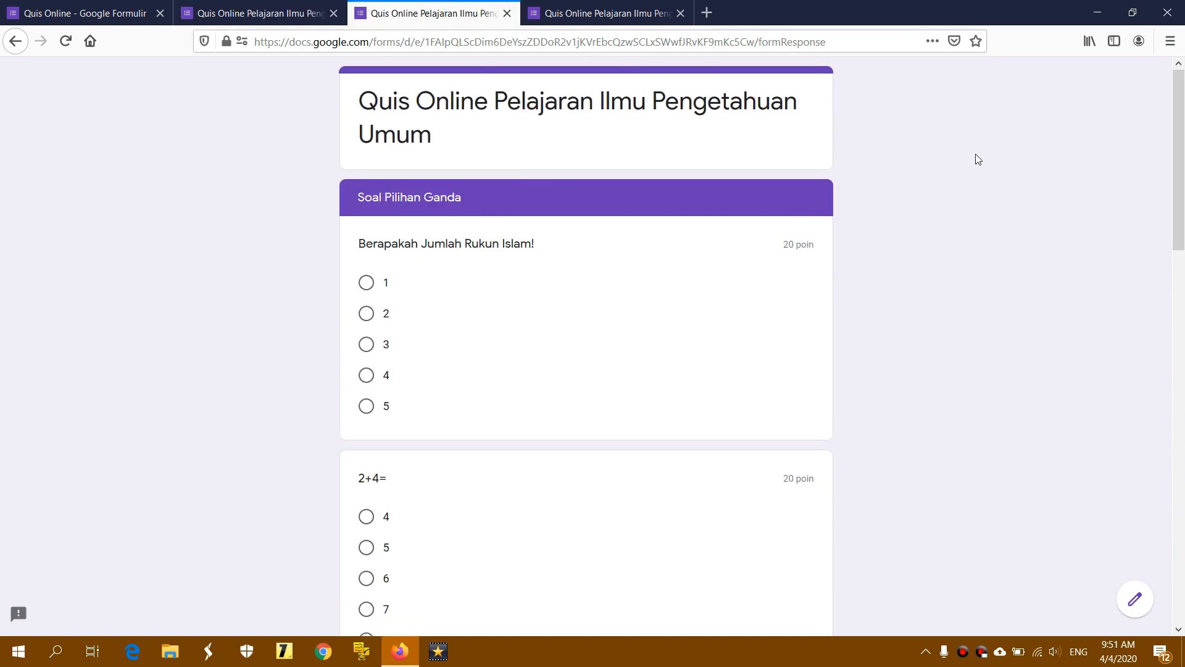
pyautogui.moveTo(1183, 125)
pyautogui.mouseDown()
pyautogui.moveTo(1181, 512)
pyautogui.moveTo(1183, 116)
pyautogui.mouseUp()
pyautogui.click(604, 13)
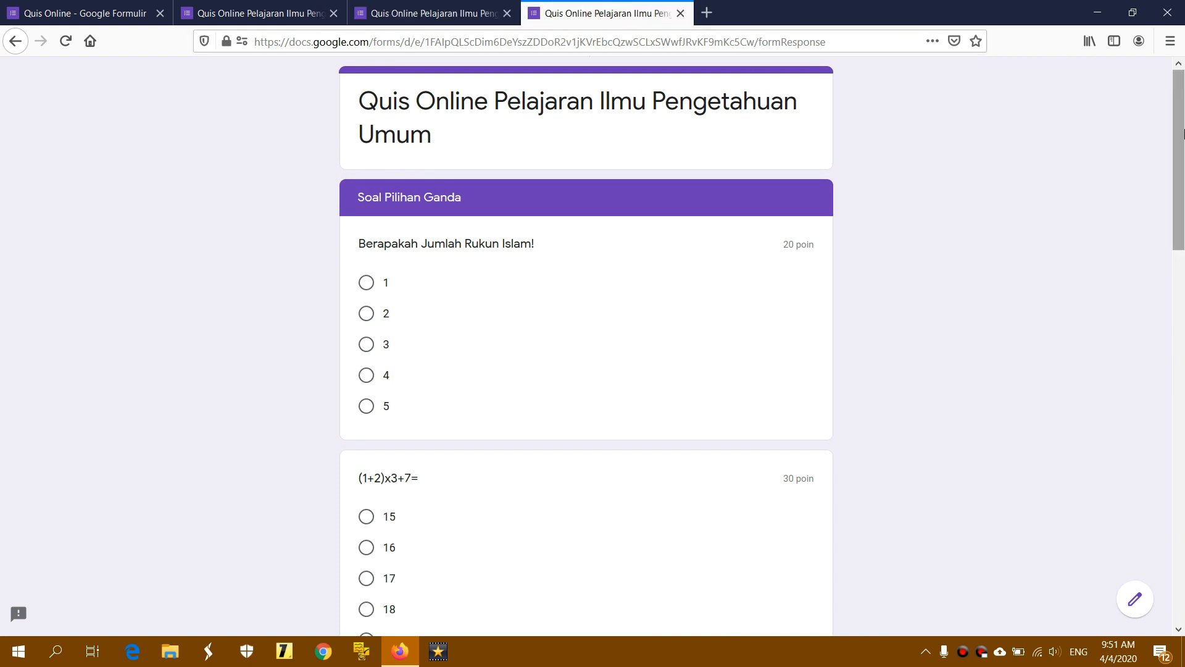
pyautogui.moveTo(1179, 133); pyautogui.dragTo(1138, 127)
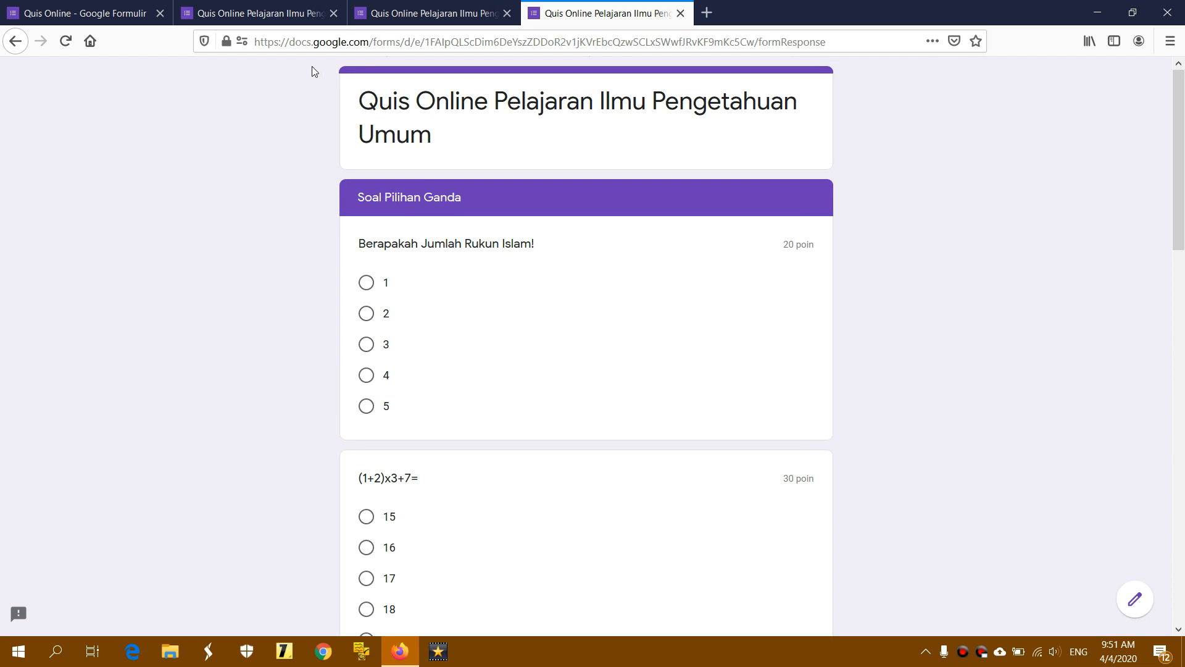
pyautogui.click(267, 13)
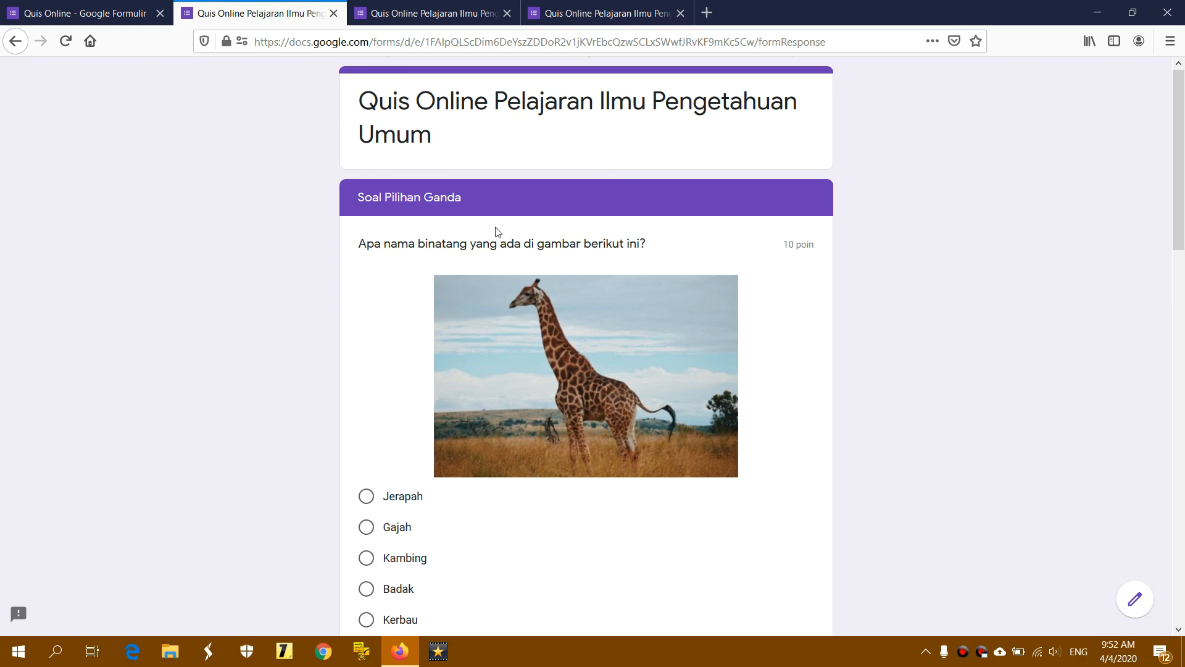
# Scroll through the five multiple-choice questions on page 2
pyautogui.scroll(-2, 683, 249)
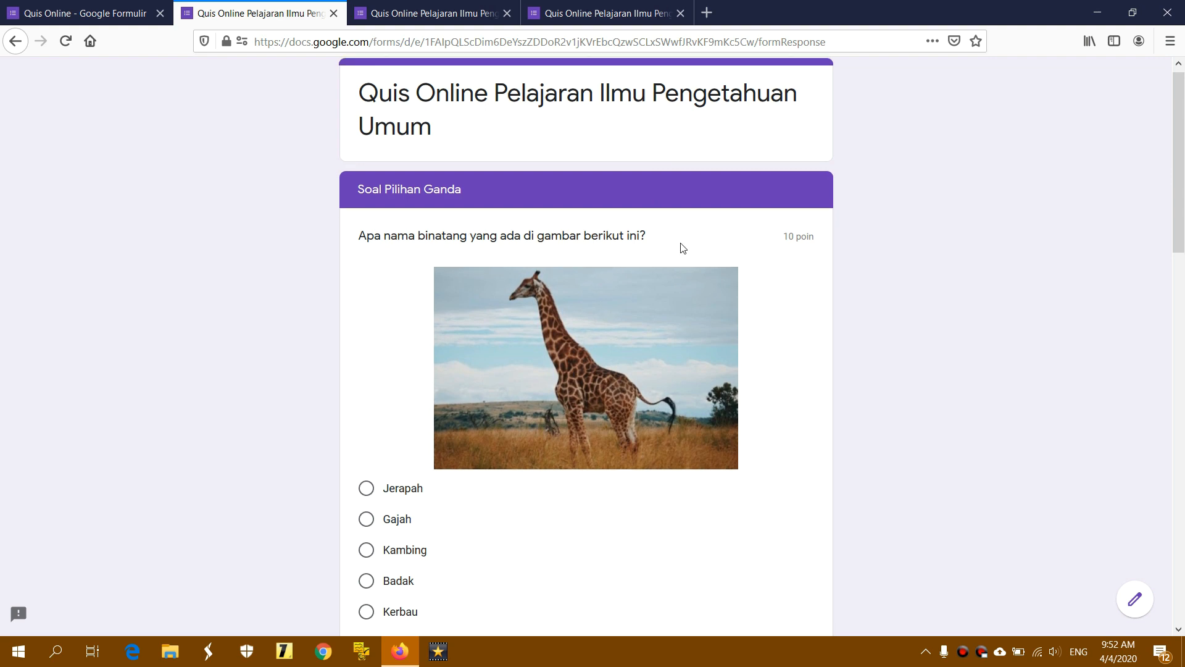
pyautogui.moveTo(786, 164); pyautogui.dragTo(819, 169)
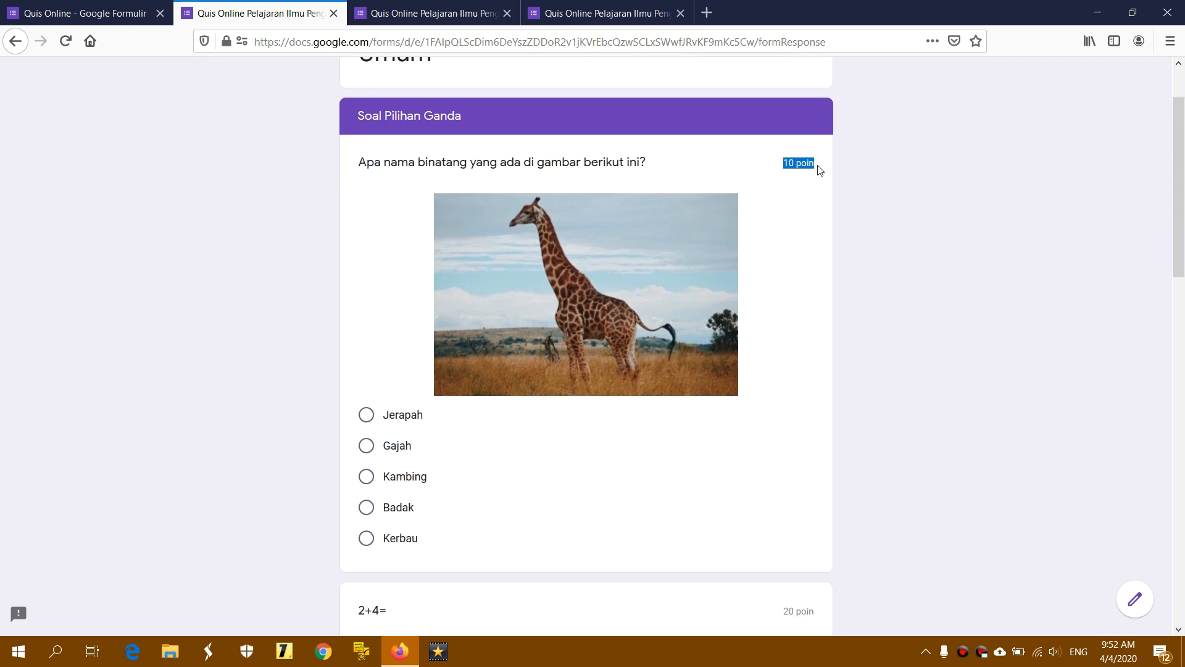
pyautogui.scroll(-5, 820, 172)
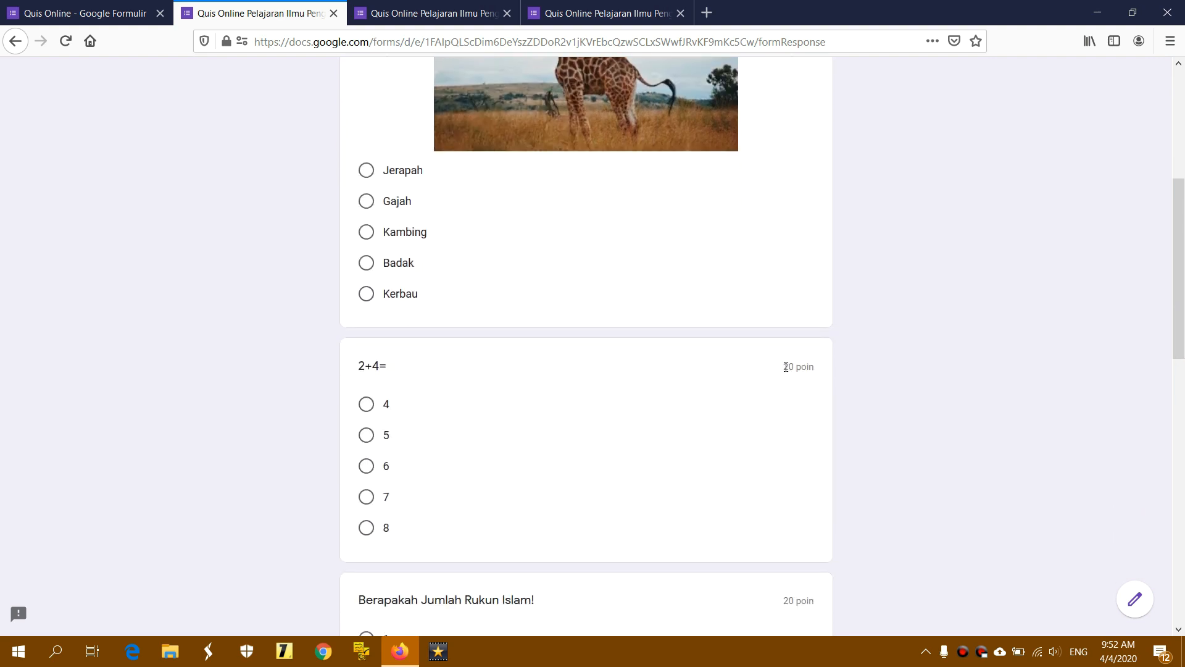
pyautogui.moveTo(786, 367); pyautogui.dragTo(820, 372)
pyautogui.scroll(-3, 819, 374)
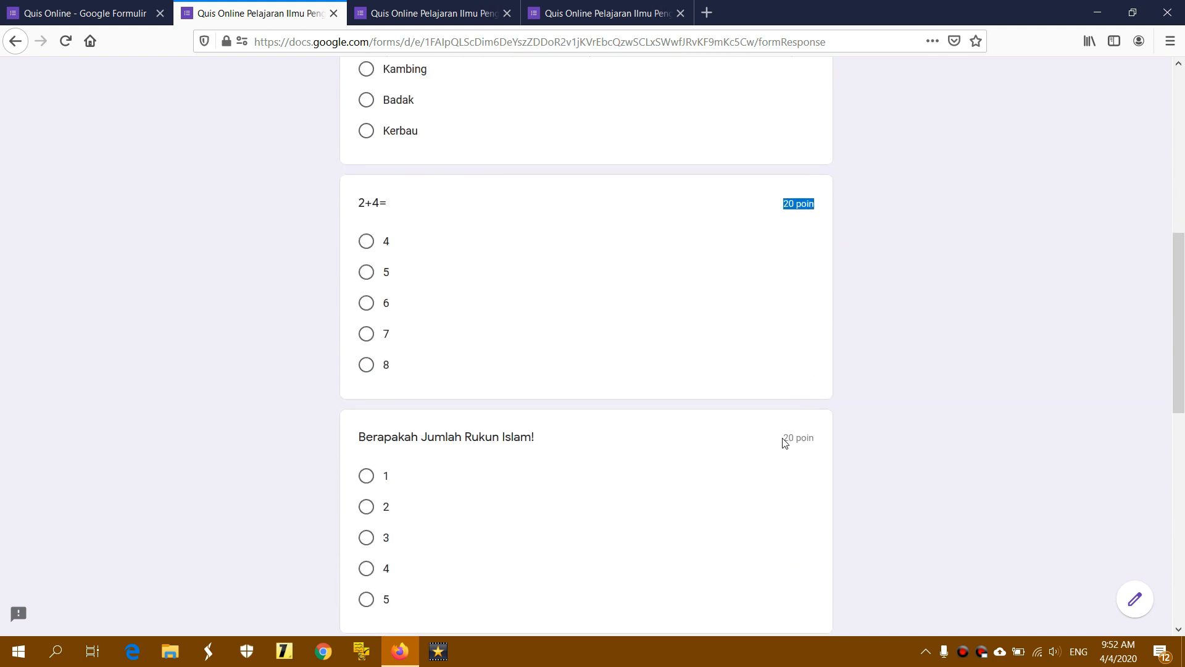
pyautogui.moveTo(786, 438); pyautogui.dragTo(839, 439)
pyautogui.scroll(-5, 840, 439)
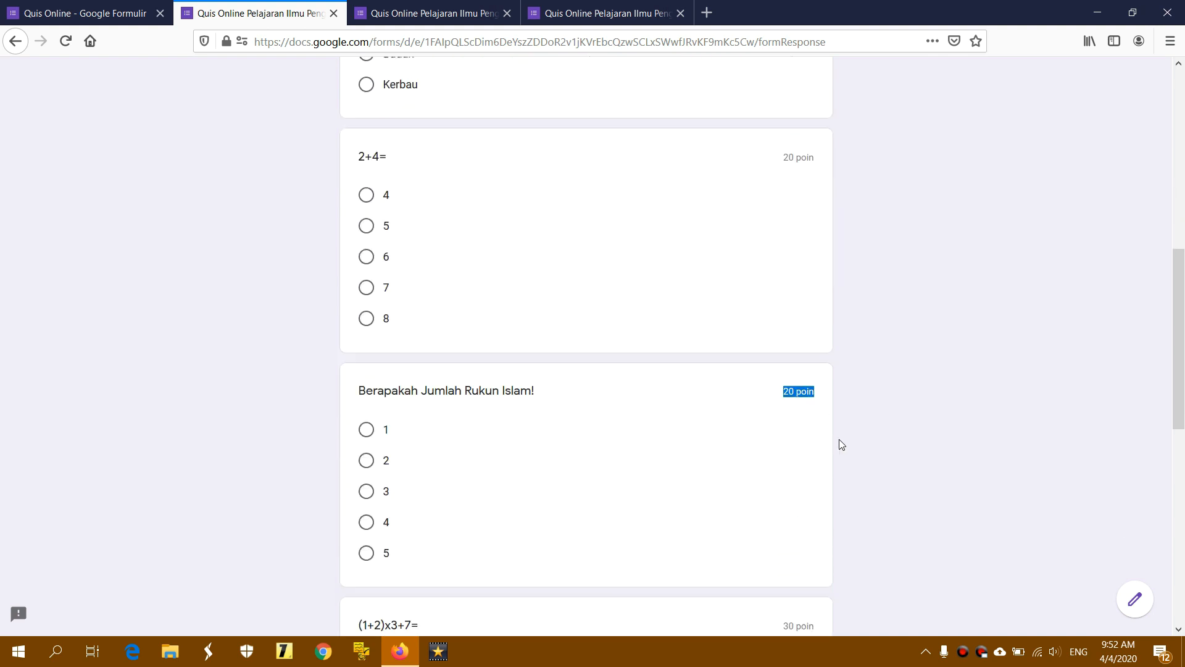
pyautogui.moveTo(785, 348); pyautogui.dragTo(828, 339)
pyautogui.scroll(-4, 821, 352)
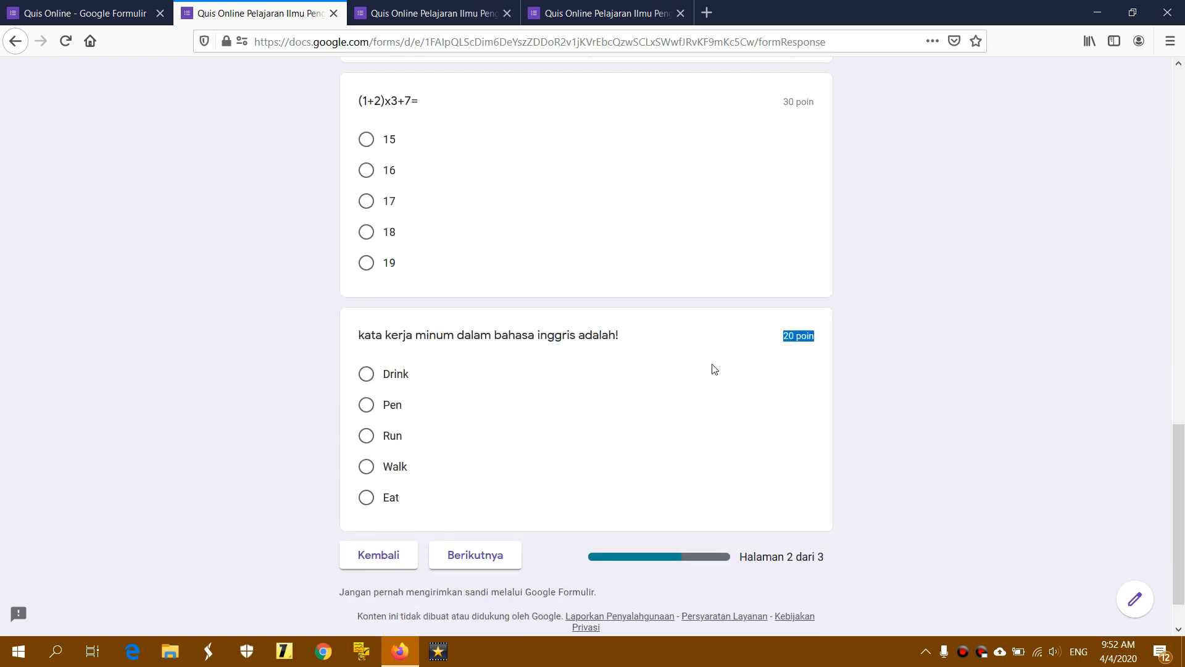
pyautogui.scroll(3, 671, 353)
pyautogui.scroll(14, 673, 354)
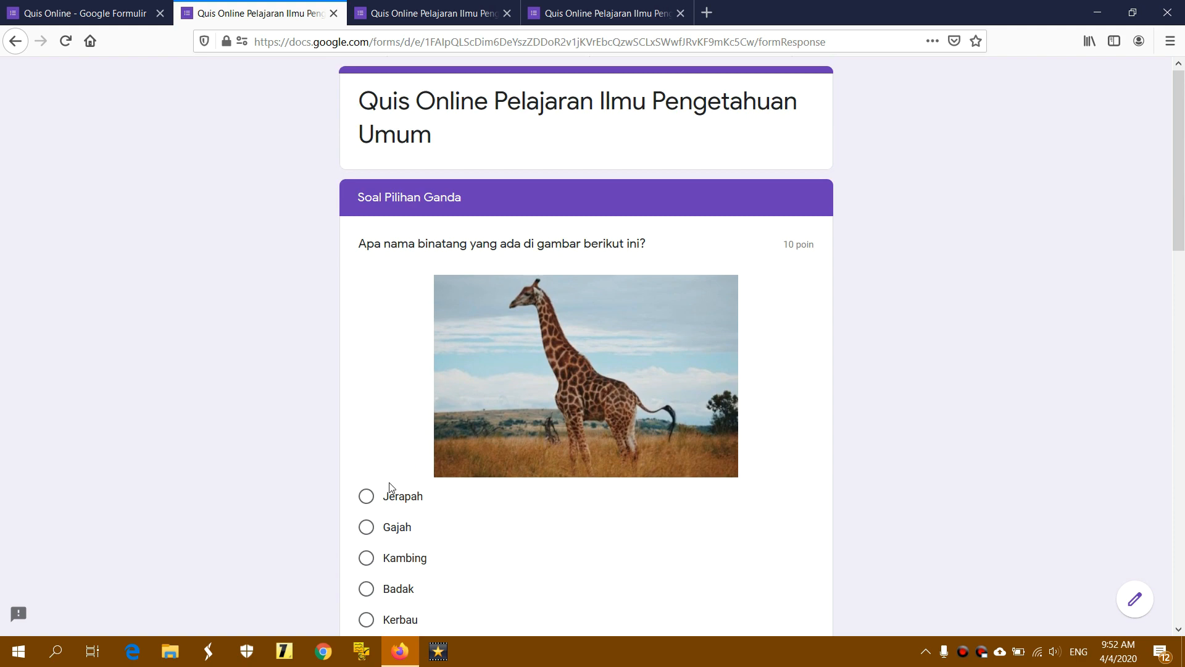
# Answer Jerapah, 6, 5, 15 and Drink for the five multiple-choice questions
pyautogui.click(368, 500)
pyautogui.scroll(-3, 558, 488)
pyautogui.scroll(-3, 557, 487)
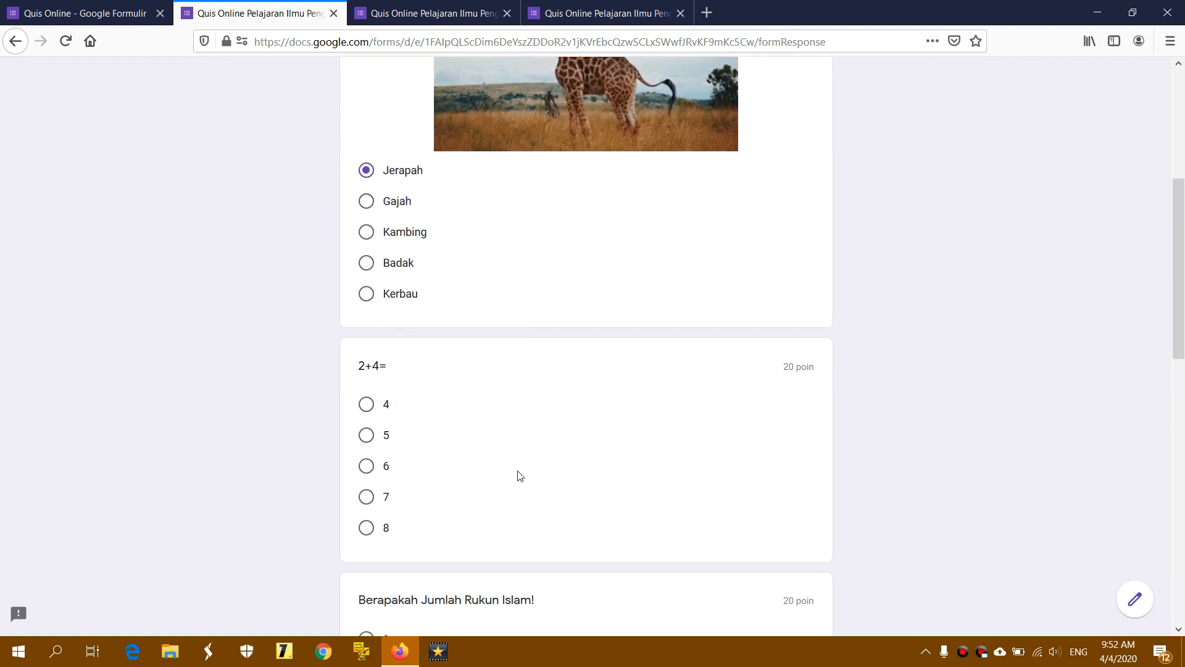
pyautogui.click(366, 467)
pyautogui.scroll(-4, 503, 472)
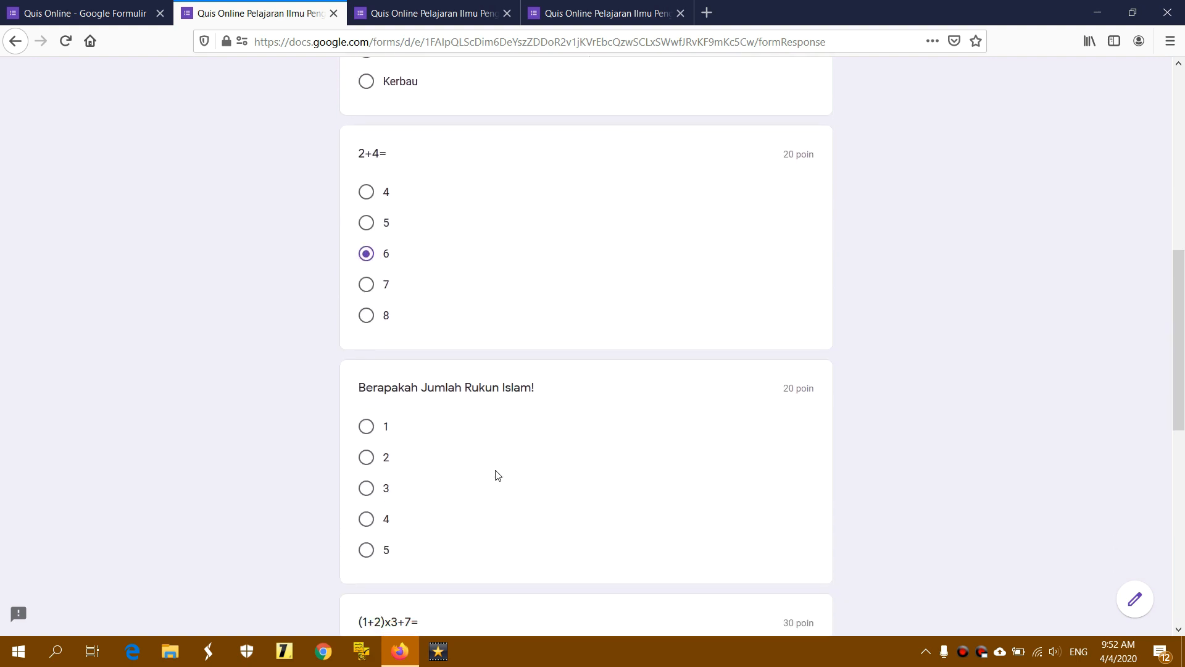
pyautogui.click(367, 517)
pyautogui.scroll(-4, 524, 513)
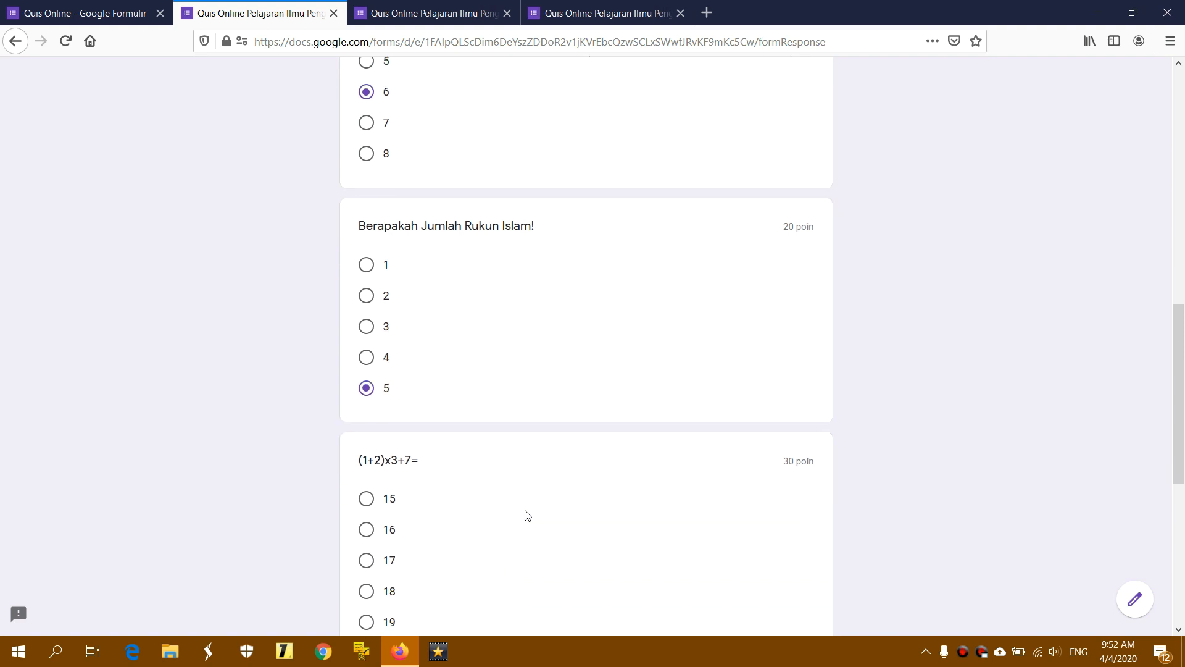
pyautogui.click(366, 384)
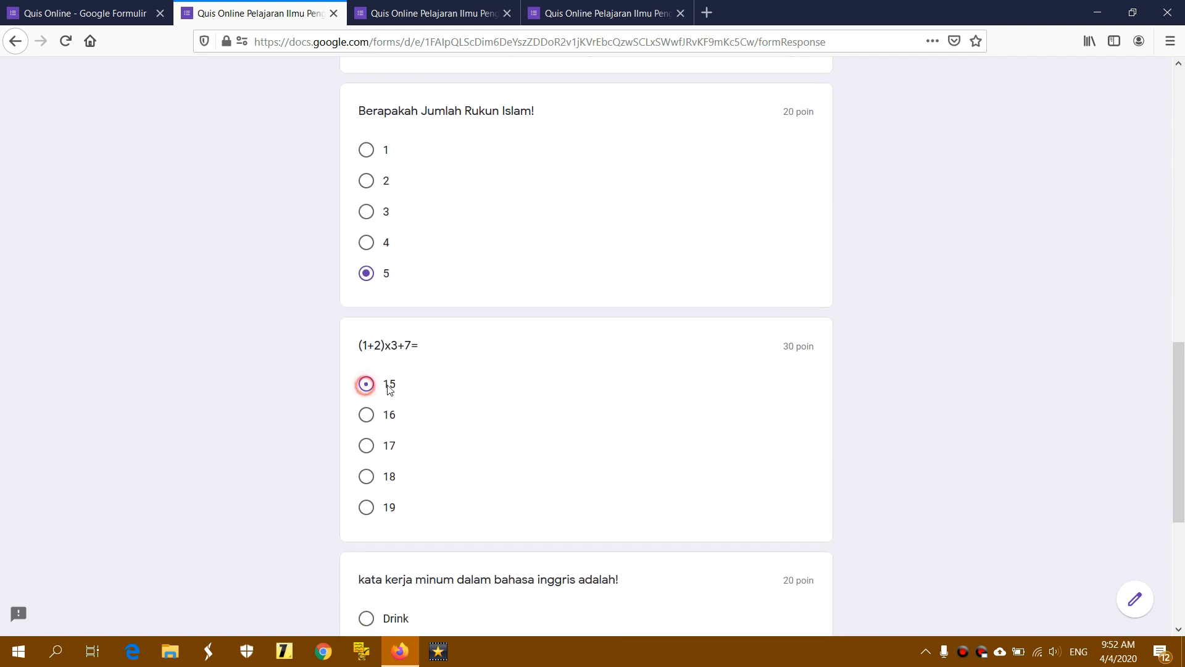
pyautogui.scroll(-3, 604, 402)
pyautogui.scroll(-2, 605, 402)
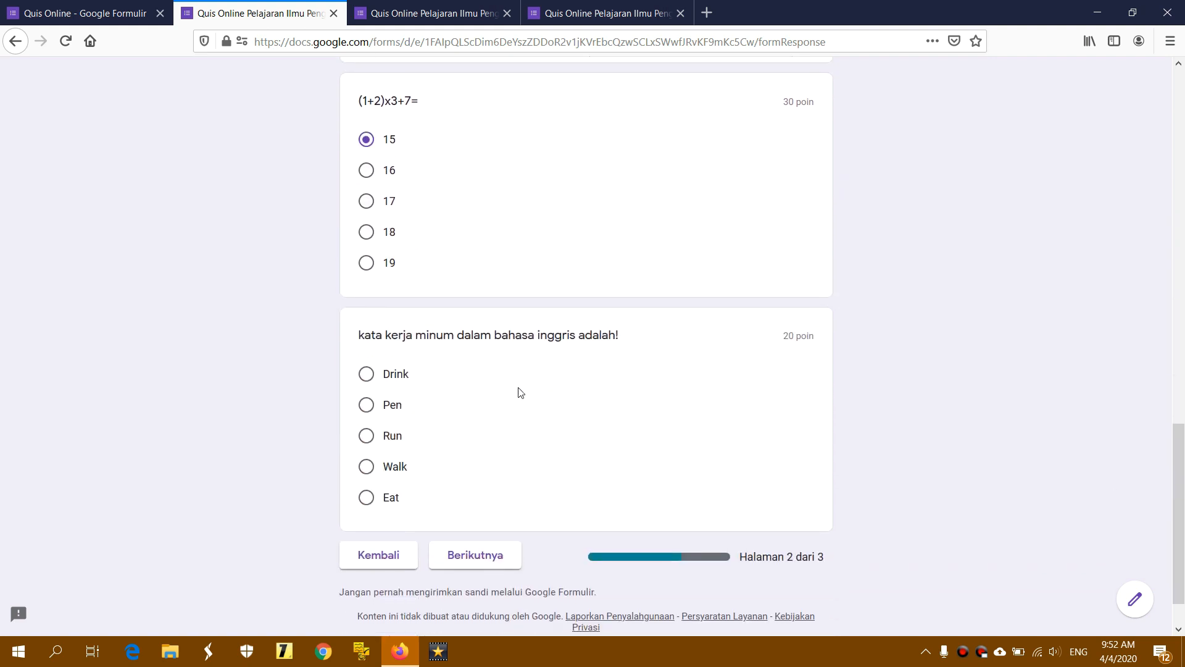
pyautogui.click(366, 373)
# Check page 1 via Kembali, come back, and advance to the Soal Isian page
pyautogui.scroll(12, 440, 269)
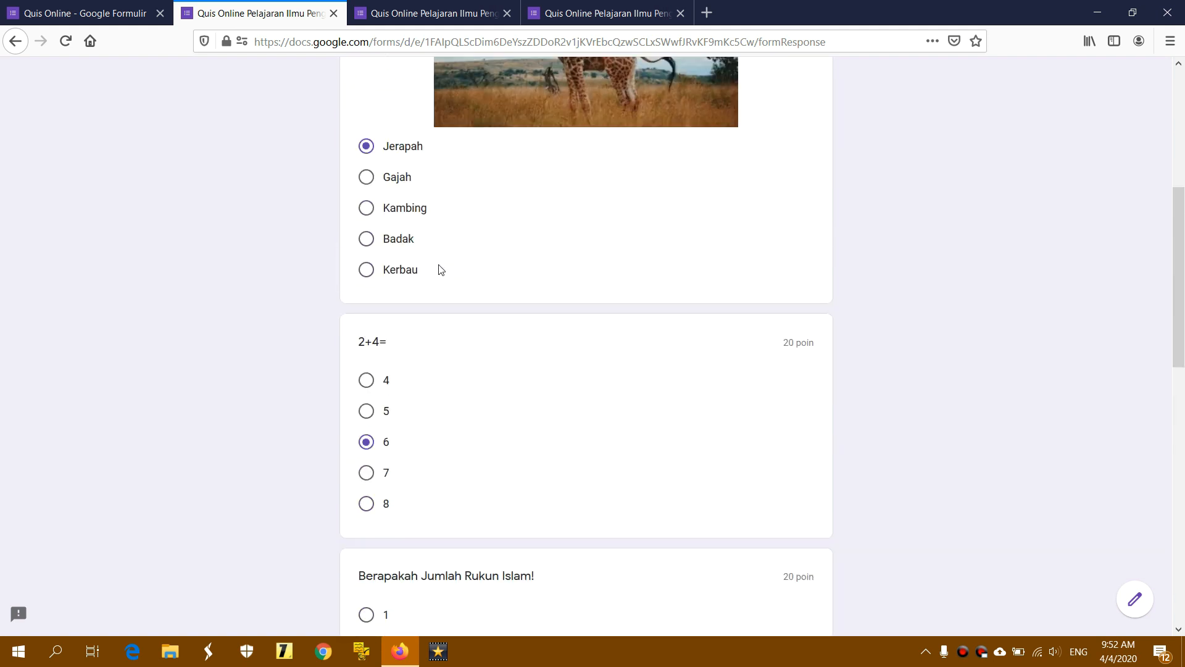
pyautogui.scroll(6, 439, 268)
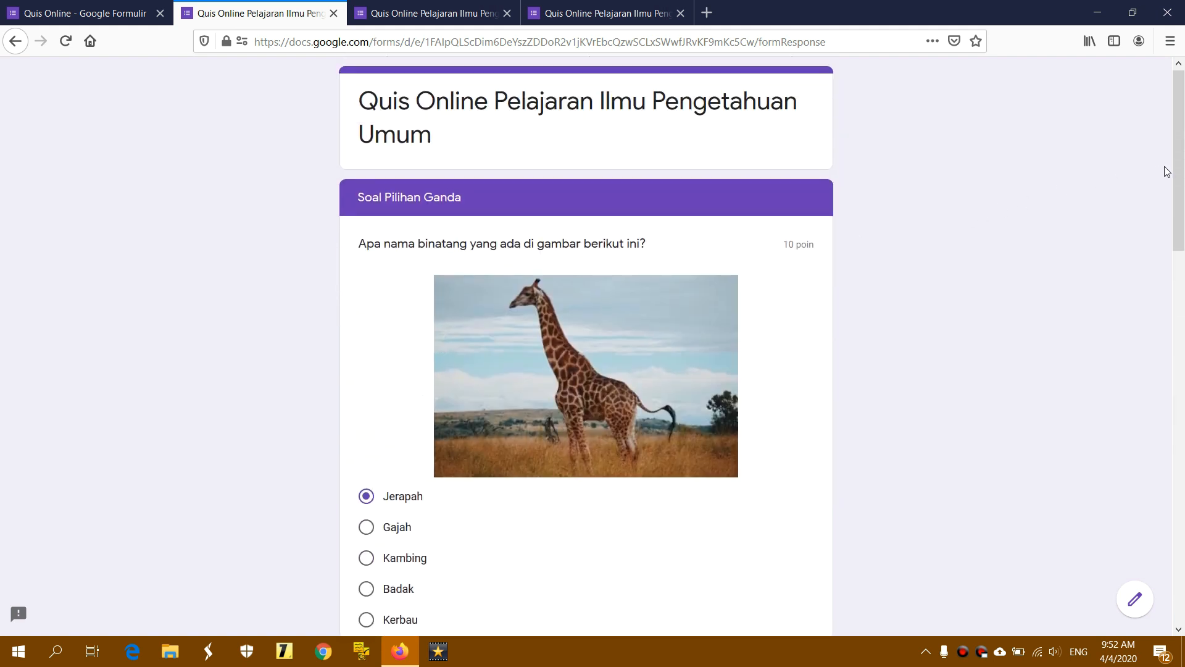
pyautogui.moveTo(1167, 172); pyautogui.dragTo(1167, 543)
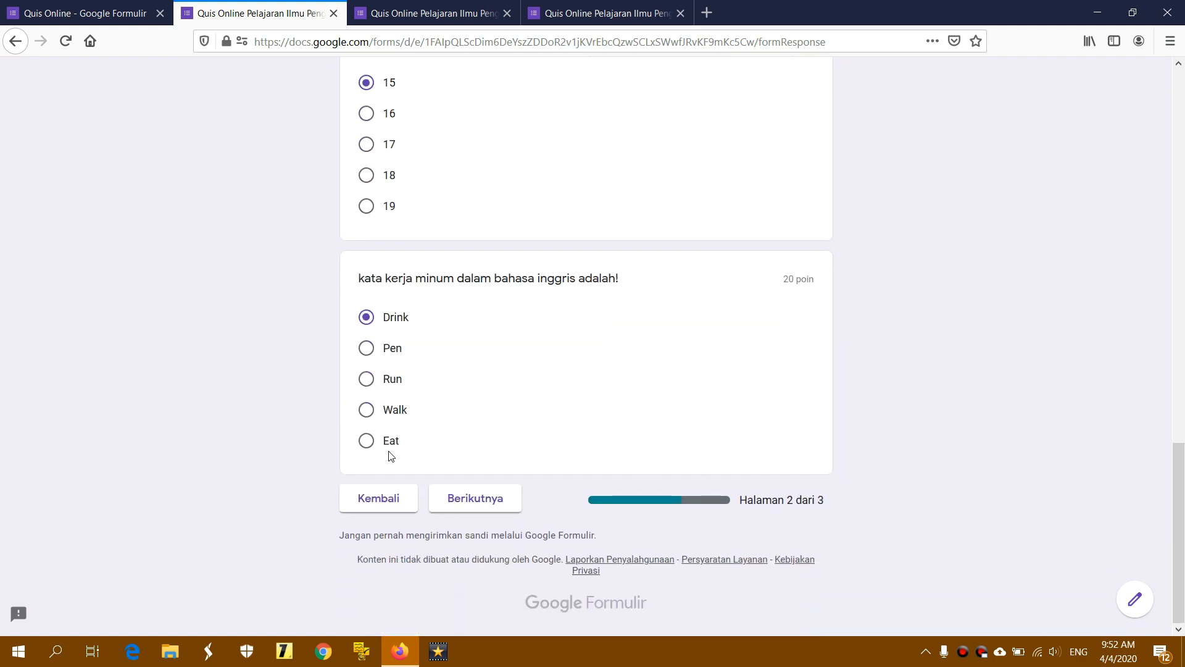
pyautogui.click(410, 502)
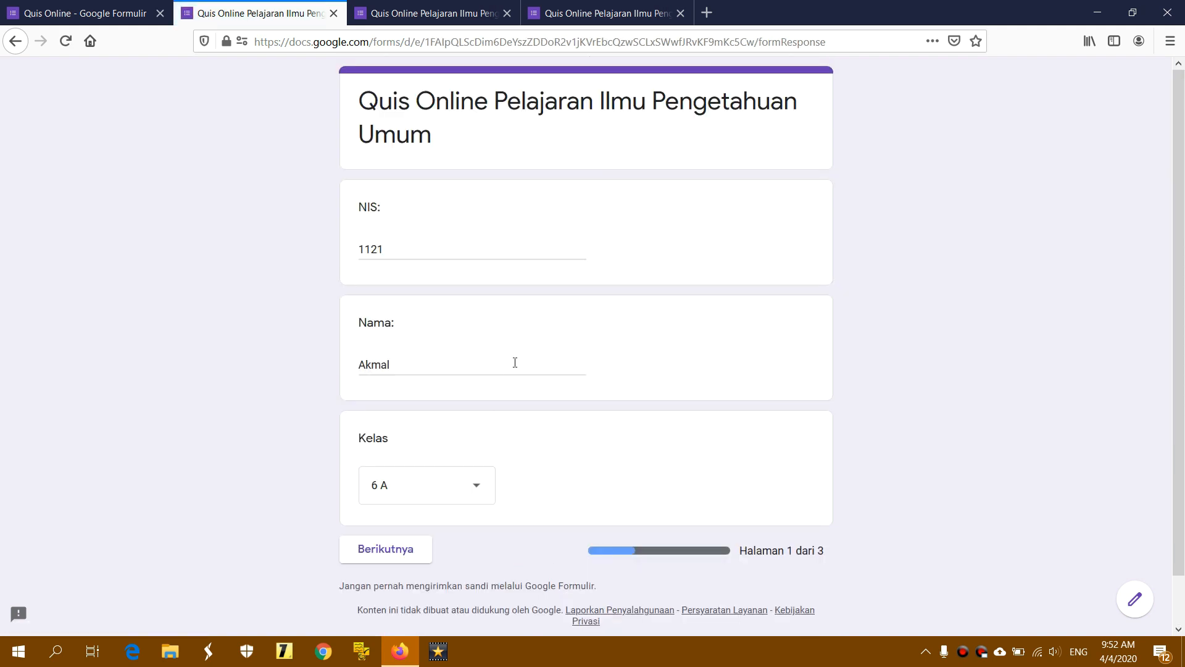
pyautogui.click(422, 554)
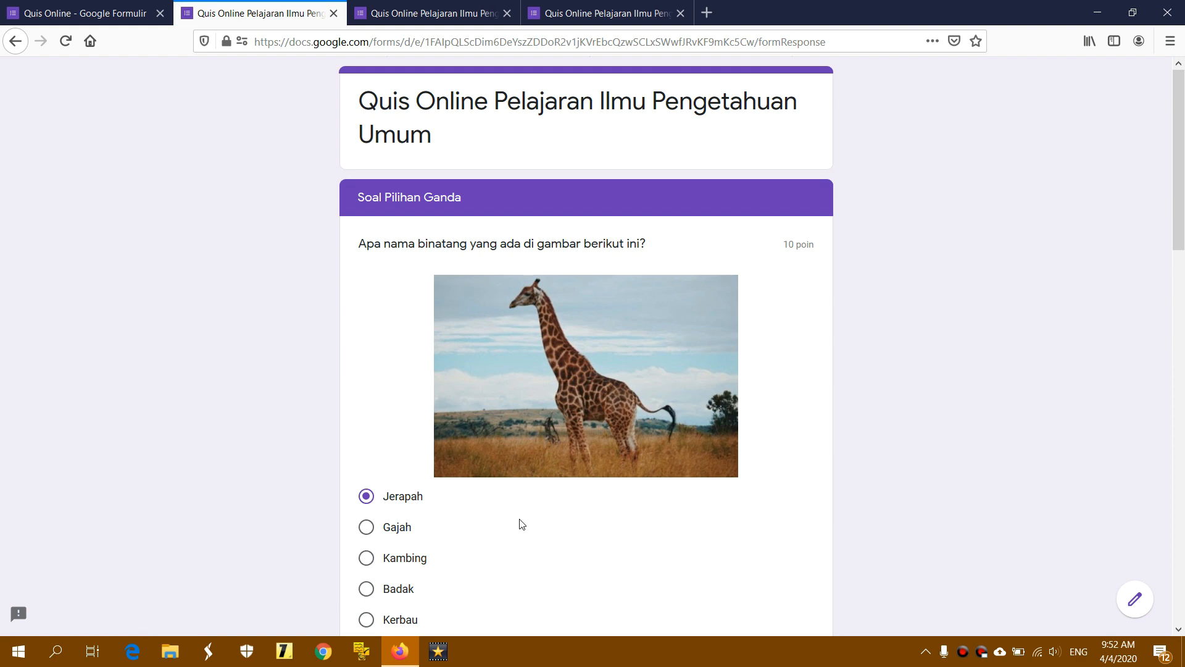
pyautogui.scroll(-5, 522, 524)
pyautogui.scroll(-12, 522, 524)
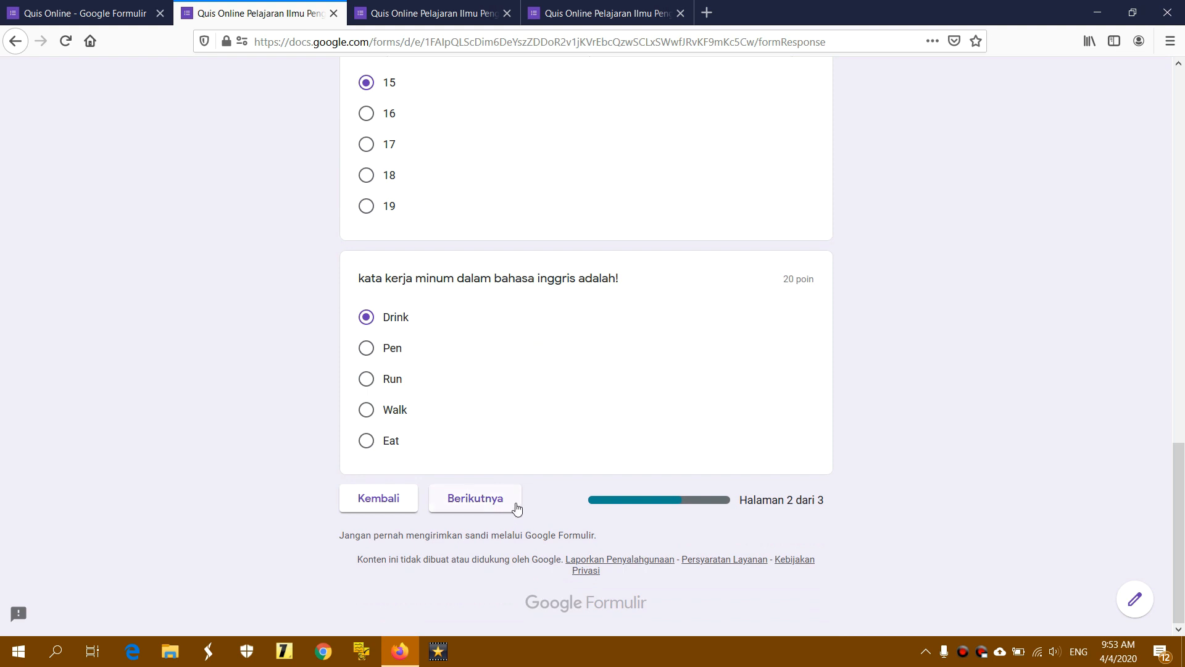
pyautogui.click(510, 498)
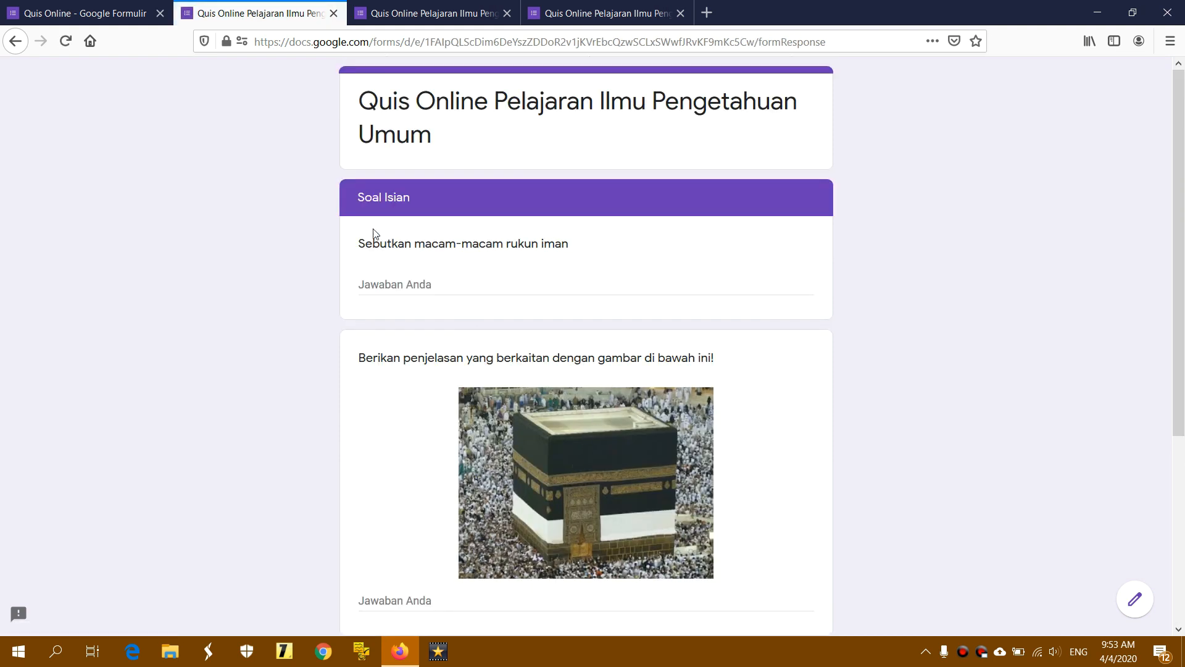
# Look over the Soal Isian heading and the first answer field
pyautogui.moveTo(358, 198); pyautogui.dragTo(438, 199)
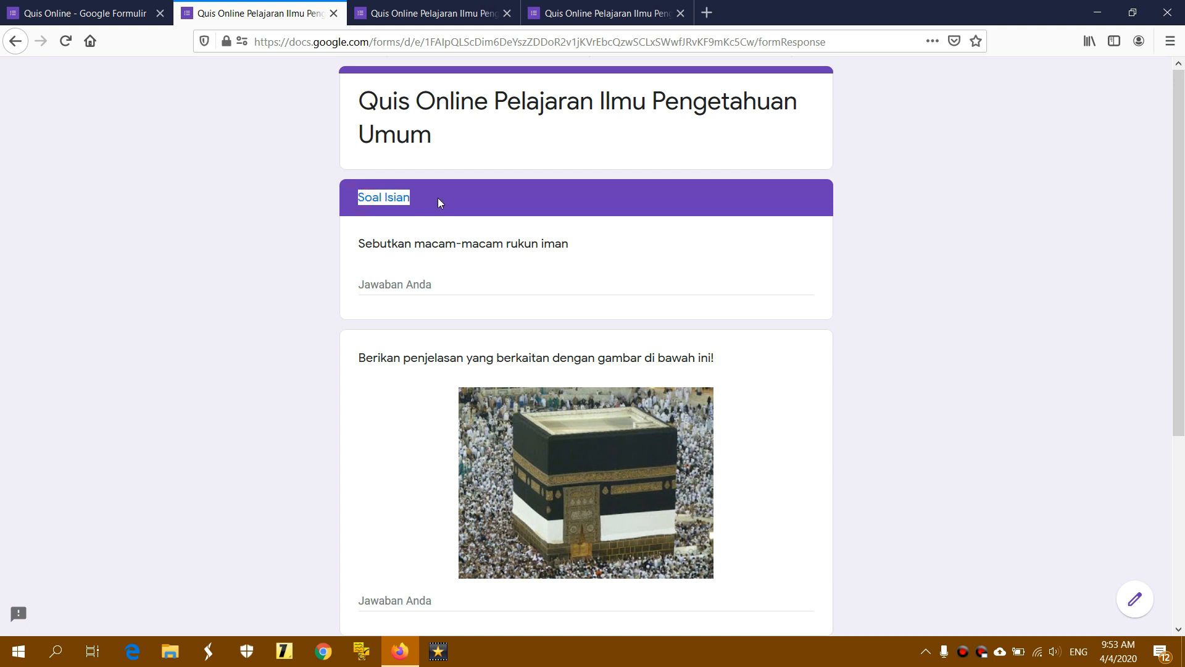
pyautogui.click(439, 198)
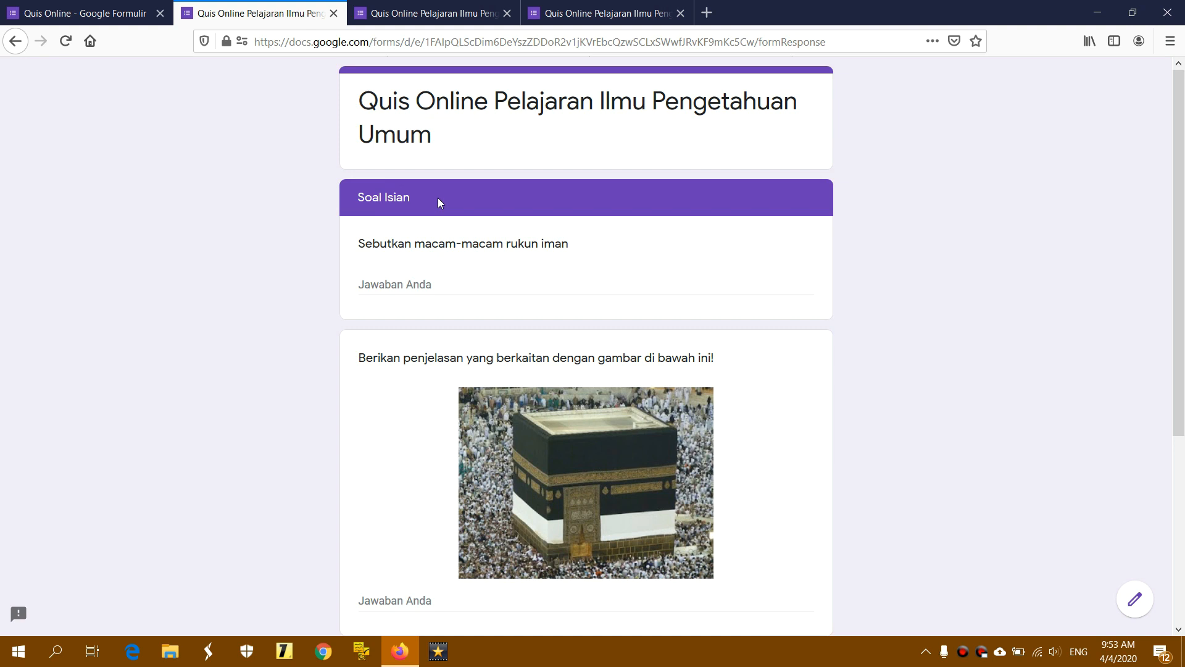
pyautogui.click(454, 283)
pyautogui.click(755, 230)
pyautogui.scroll(-2, 818, 240)
pyautogui.scroll(2, 818, 240)
# Answer the three fill-in questions with 'a', 'aaaaa' and 'a', then submit with Kirim
pyautogui.click(474, 283)
pyautogui.write('aaa')
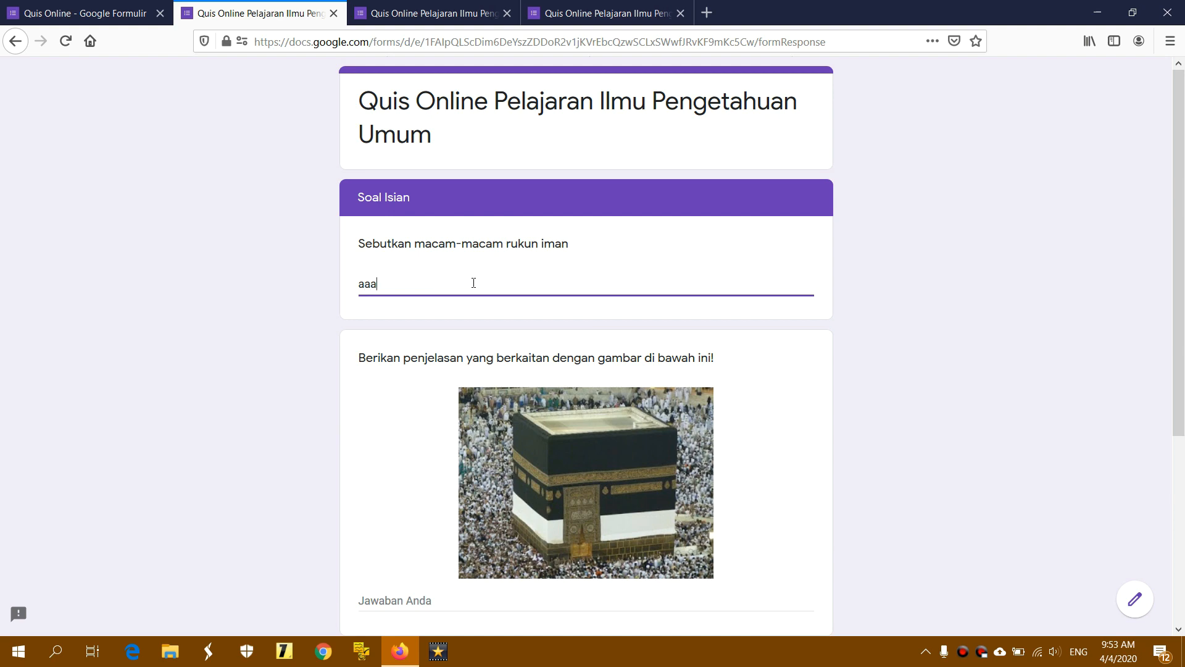
pyautogui.scroll(-3, 473, 283)
pyautogui.click(409, 435)
pyautogui.write('a')
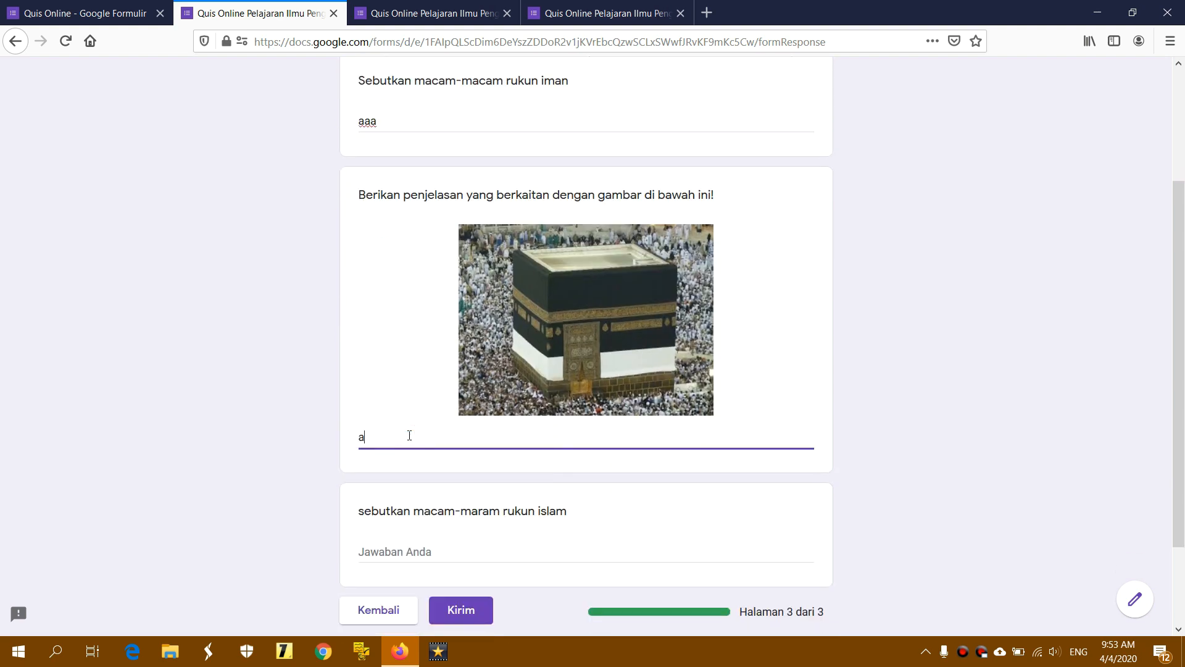
pyautogui.write('aaaa')
pyautogui.click(414, 554)
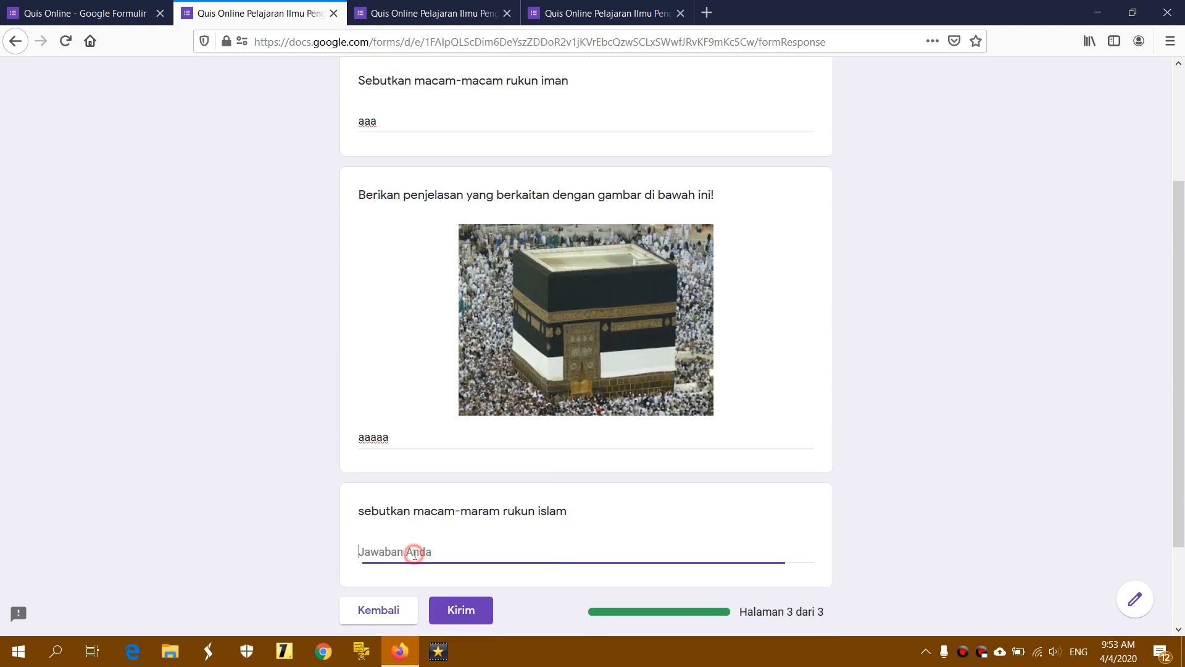
pyautogui.write('aaaaa')
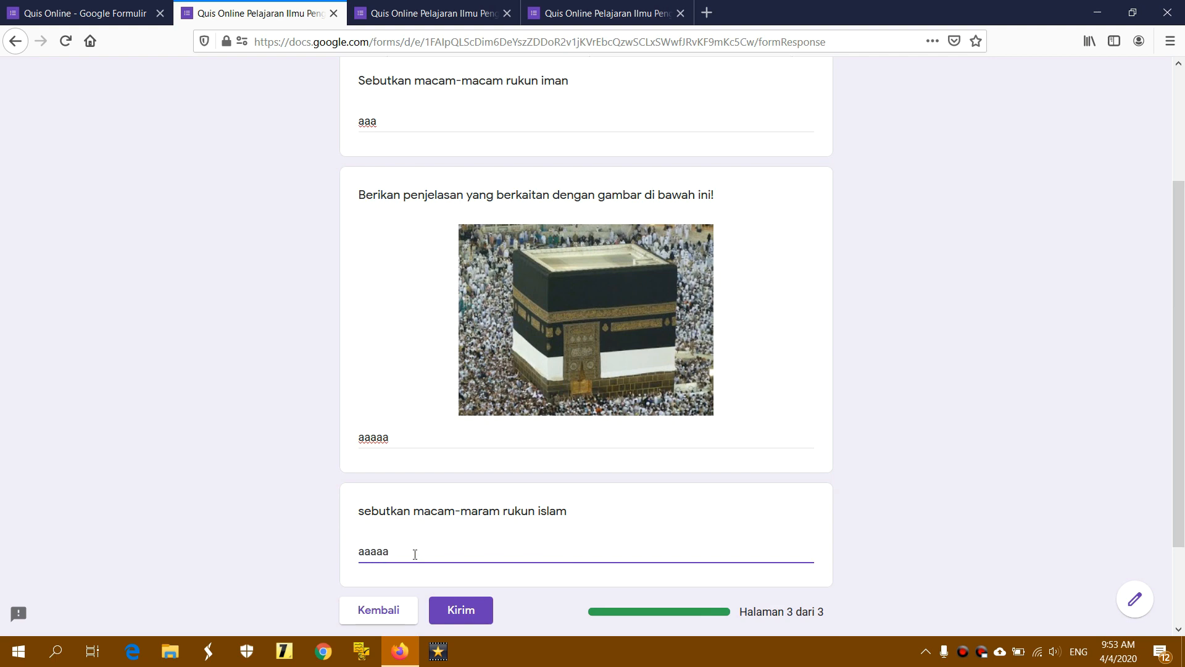
pyautogui.scroll(2, 415, 554)
pyautogui.scroll(-3, 413, 554)
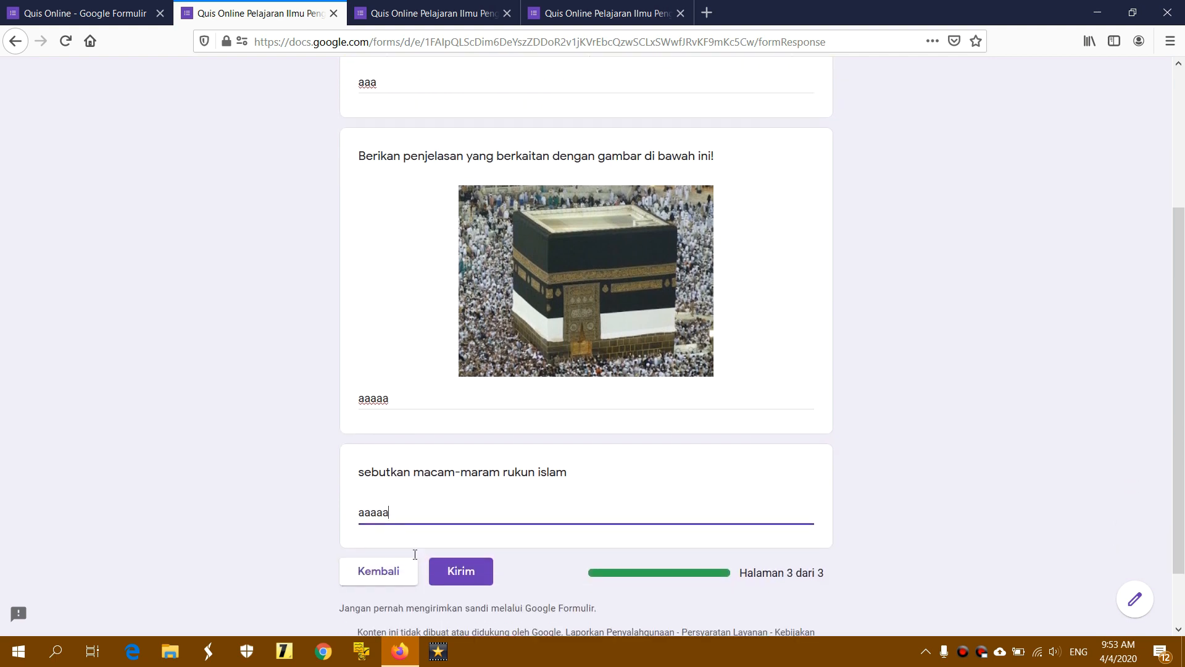
pyautogui.scroll(5, 414, 555)
pyautogui.scroll(-5, 414, 555)
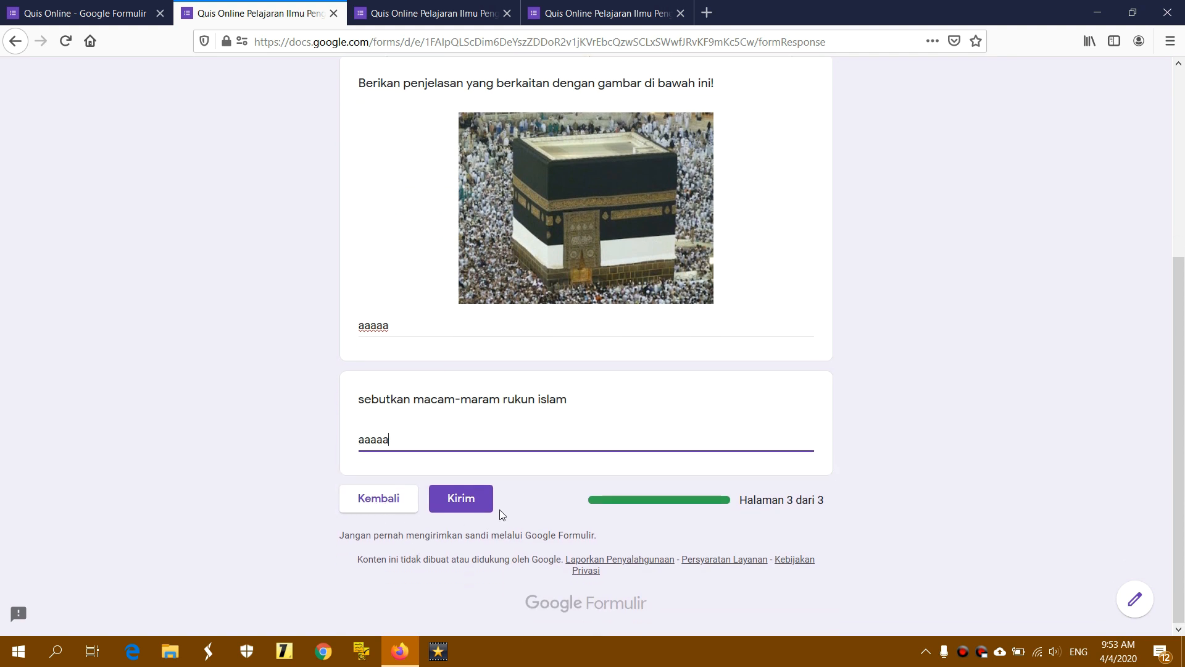
pyautogui.click(481, 497)
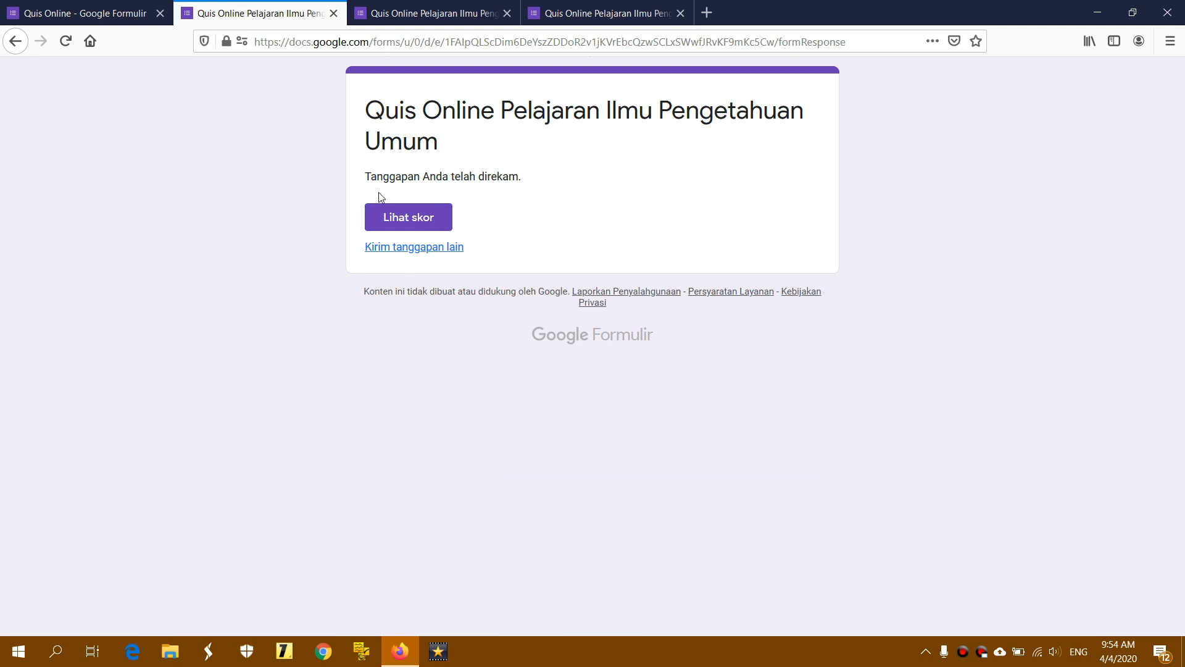
# Read the 'Tanggapan Anda telah direkam' confirmation message
pyautogui.moveTo(369, 179); pyautogui.dragTo(543, 176)
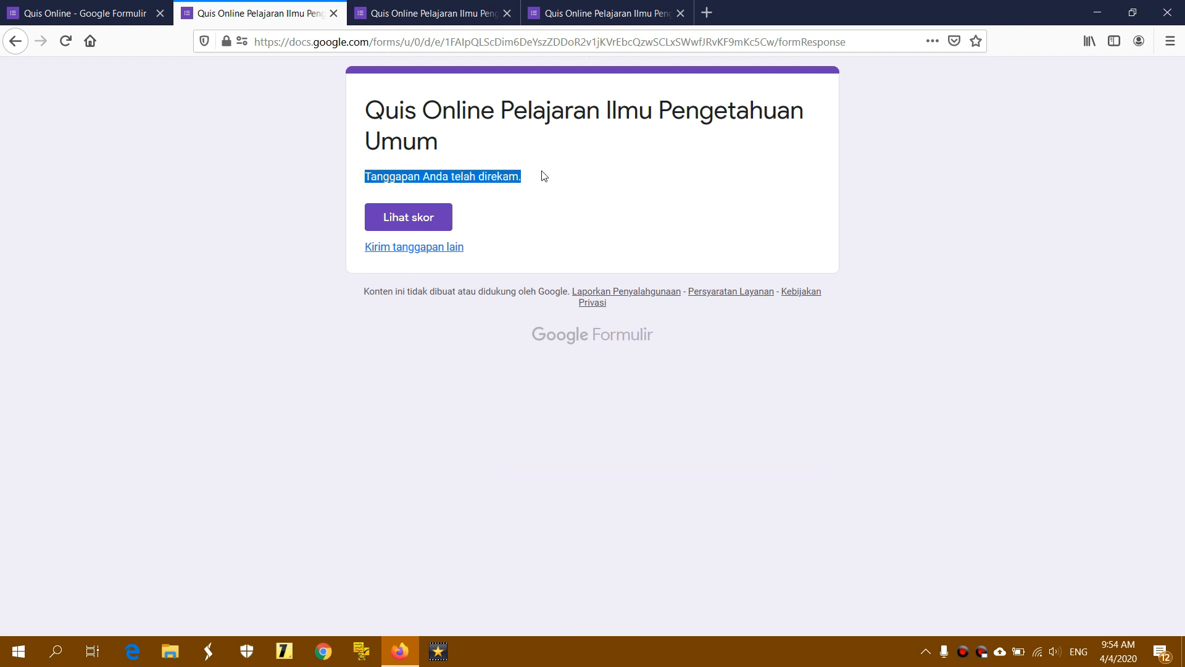
pyautogui.click(542, 182)
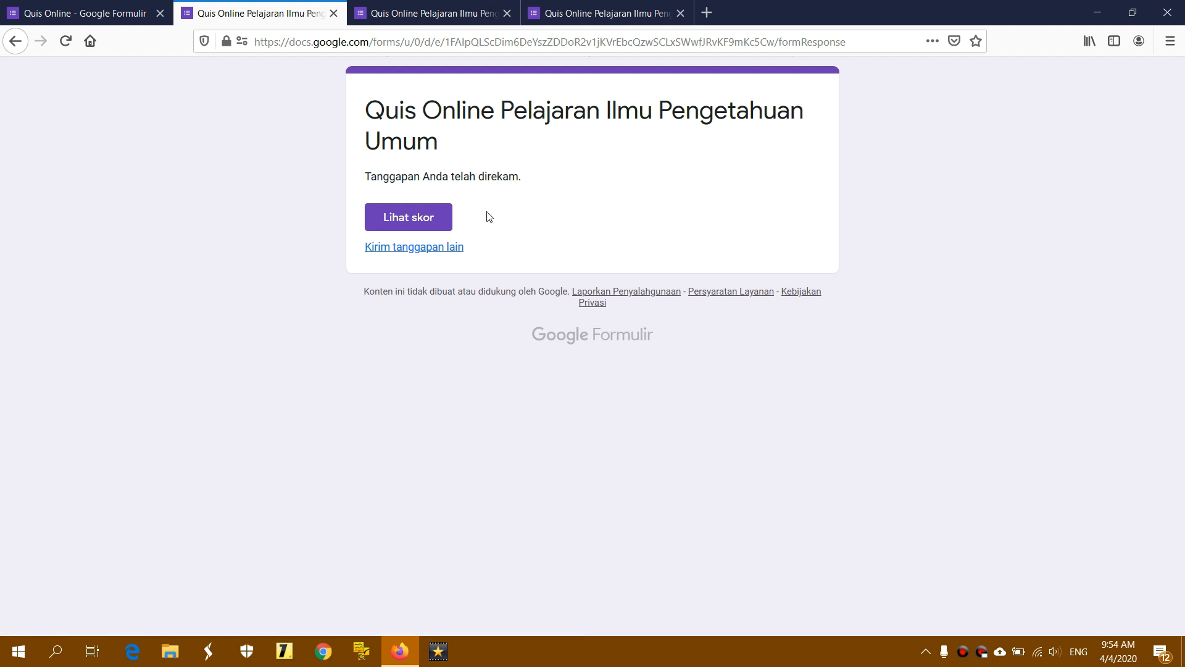
pyautogui.click(439, 218)
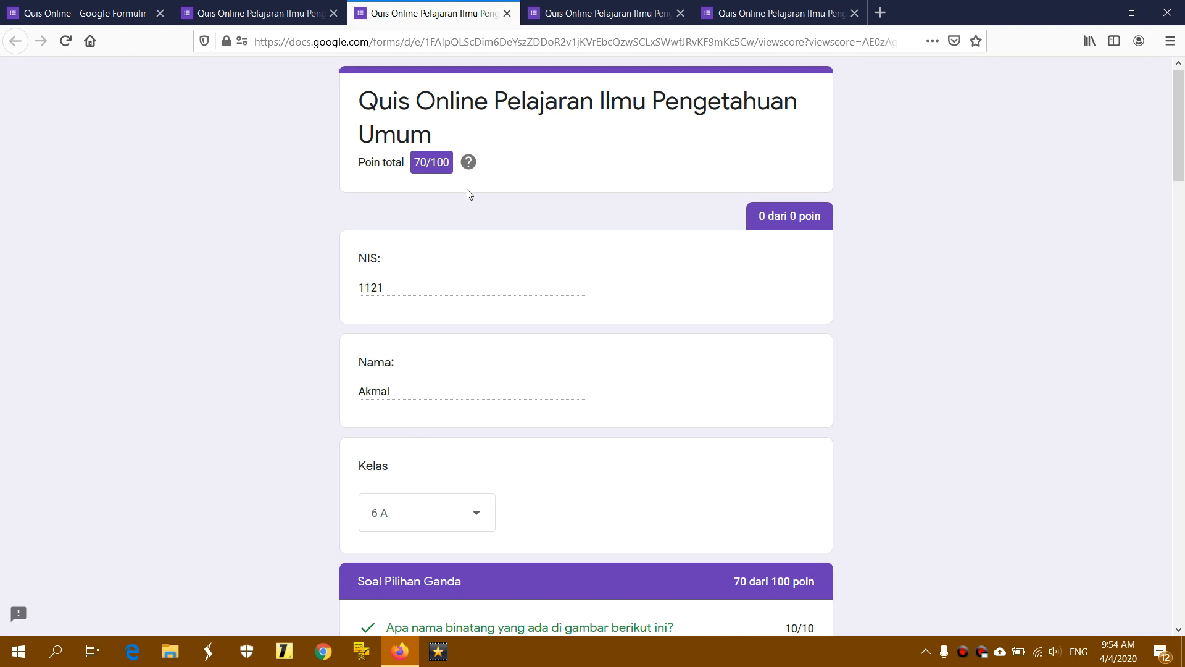
pyautogui.scroll(-1, 468, 191)
pyautogui.scroll(1, 468, 191)
pyautogui.scroll(-7, 408, 397)
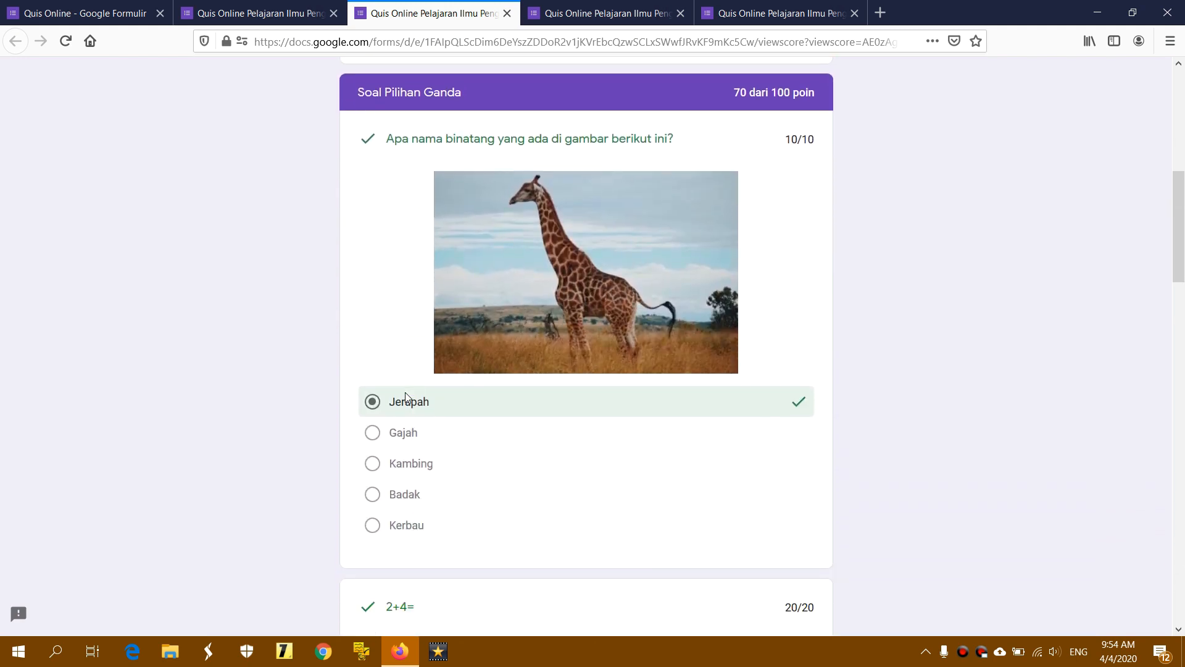
pyautogui.scroll(-10, 406, 397)
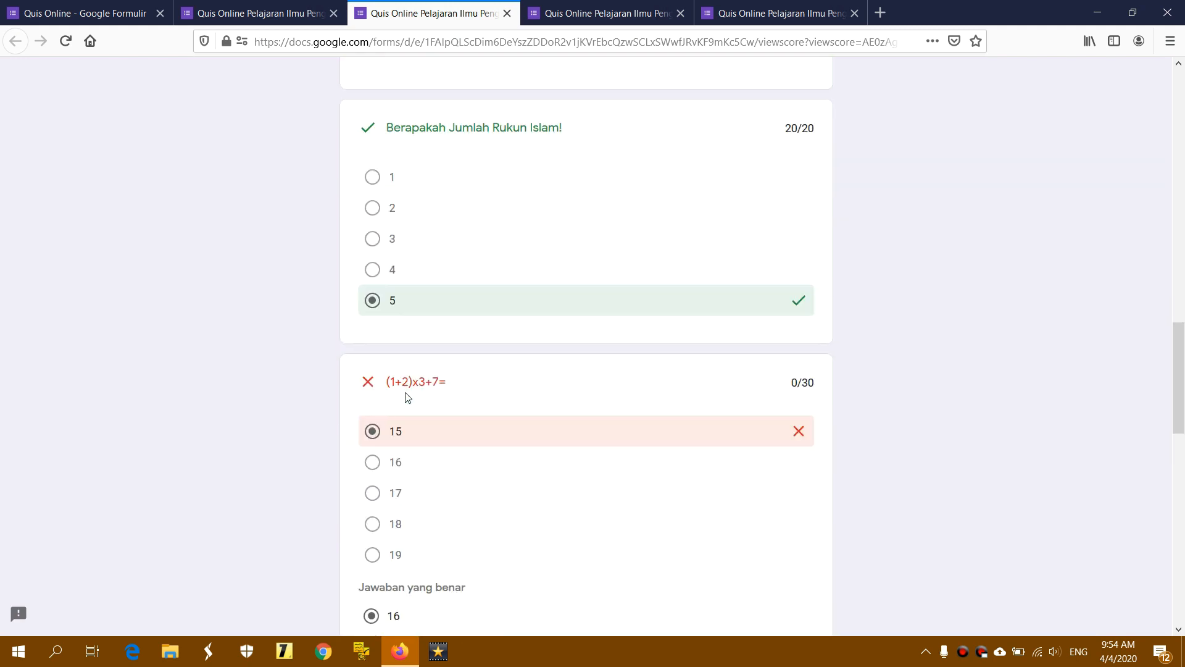
pyautogui.scroll(-2, 408, 397)
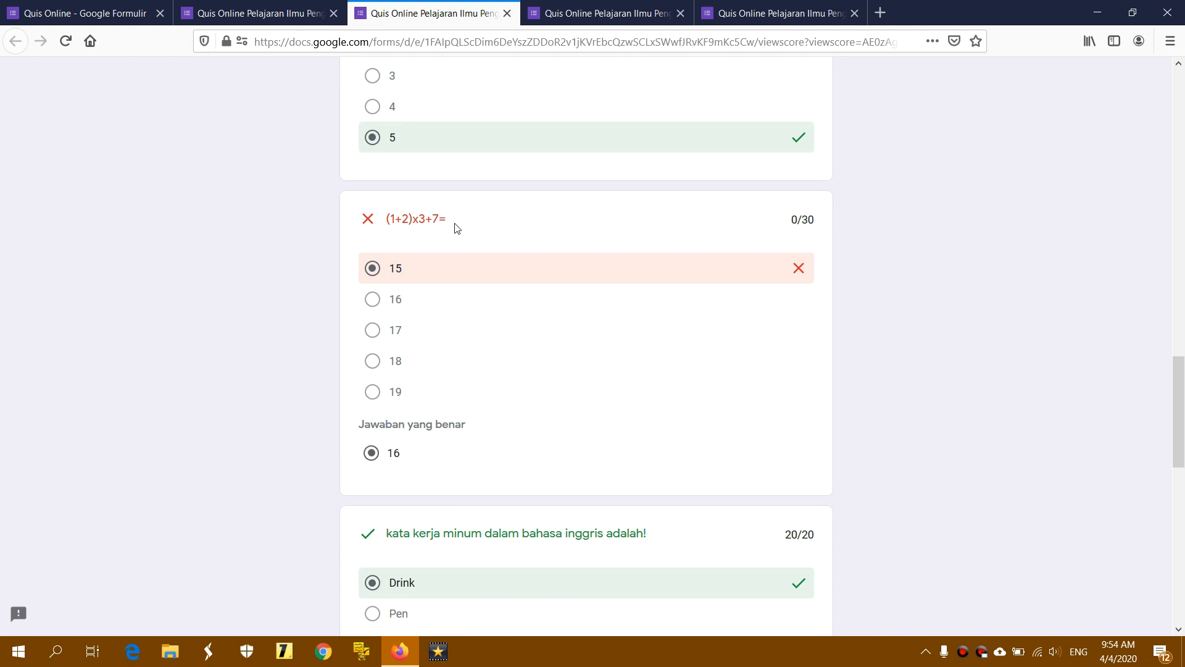
pyautogui.moveTo(1179, 394); pyautogui.dragTo(1184, 509)
pyautogui.click(475, 180)
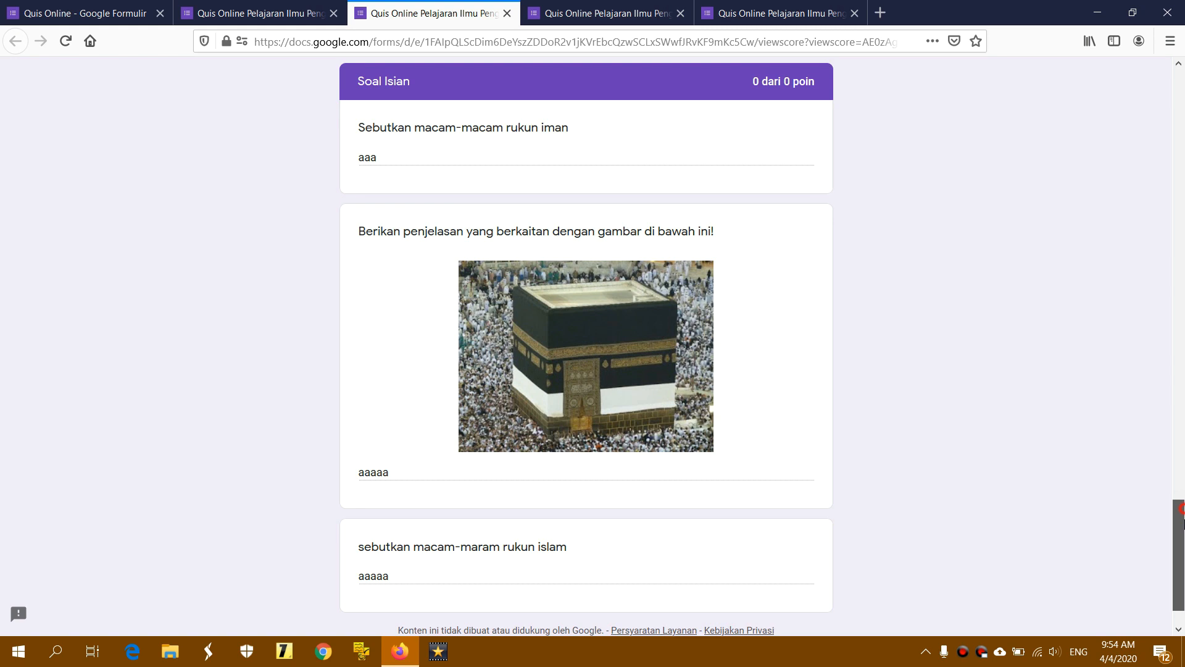
pyautogui.moveTo(1182, 522); pyautogui.dragTo(1183, 542)
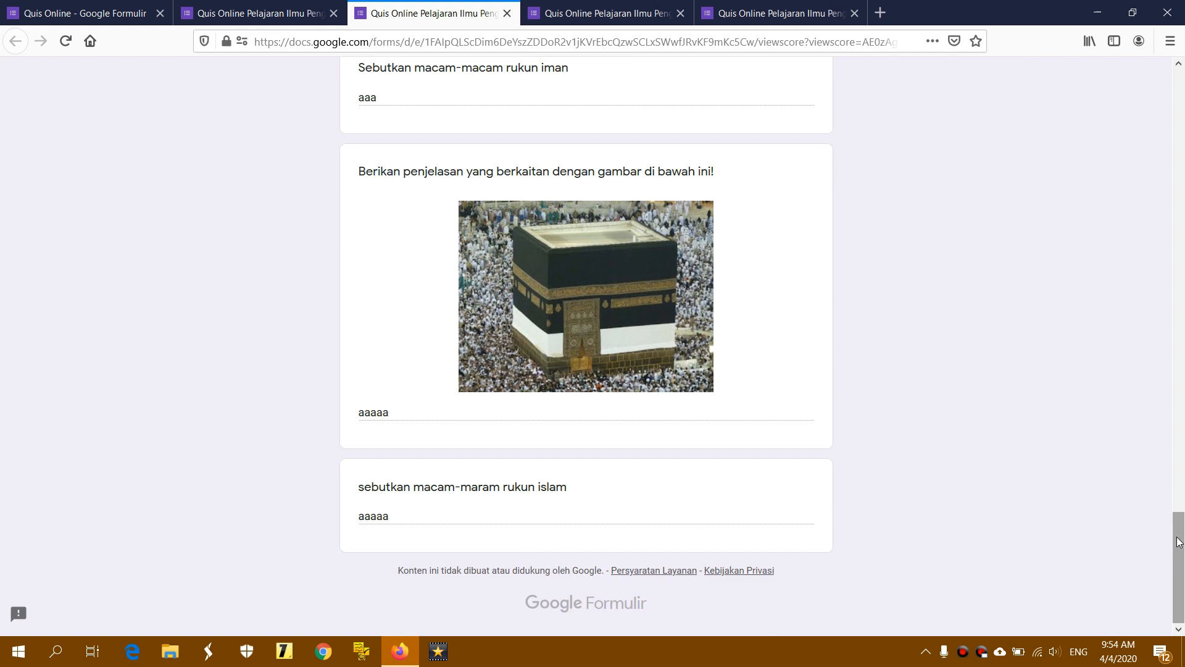
pyautogui.moveTo(1181, 542); pyautogui.dragTo(1183, 93)
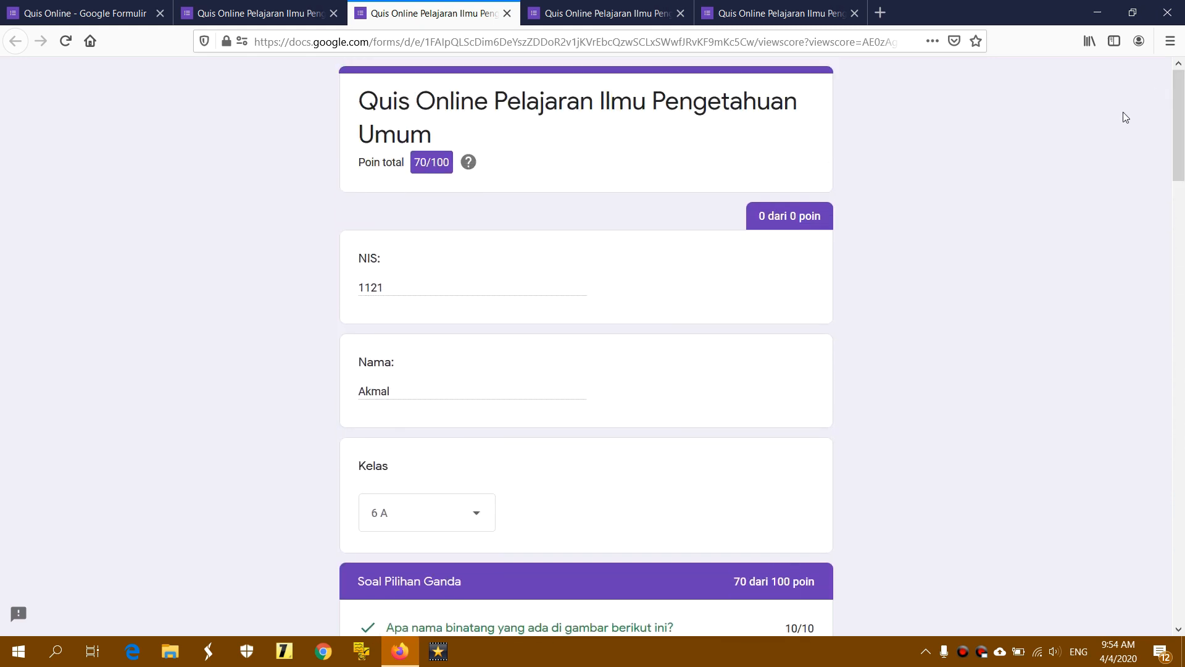
pyautogui.click(608, 14)
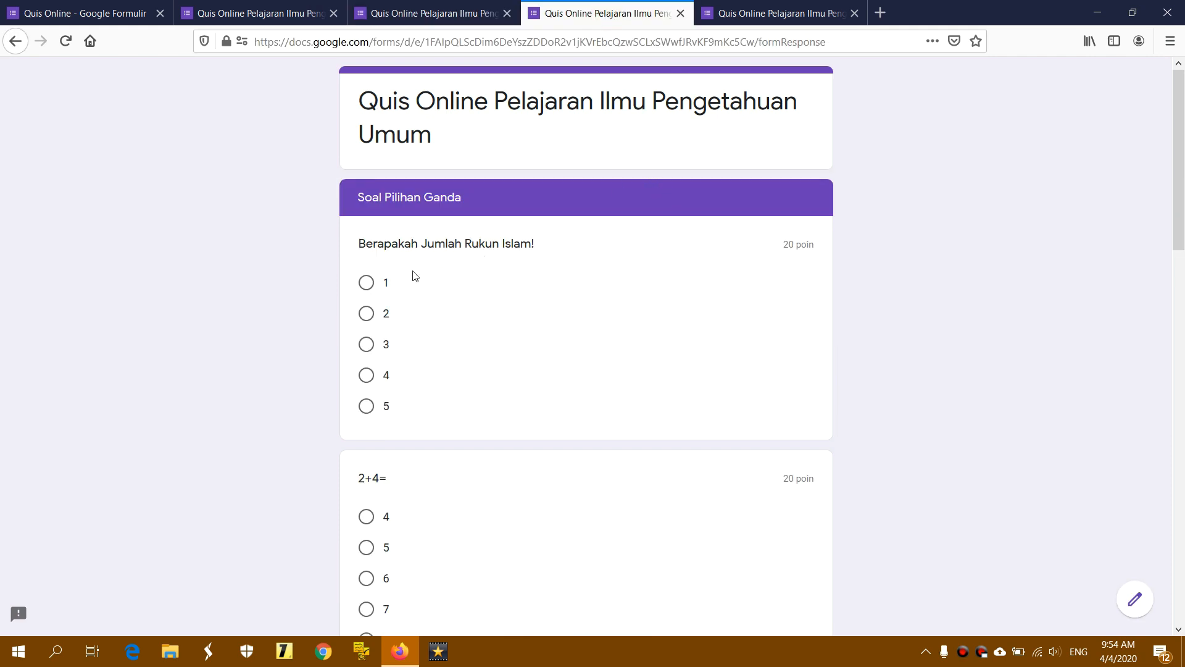
# Answer the multiple-choice questions with 5, 6, 16, Drink and Badak
pyautogui.click(365, 407)
pyautogui.scroll(-2, 374, 411)
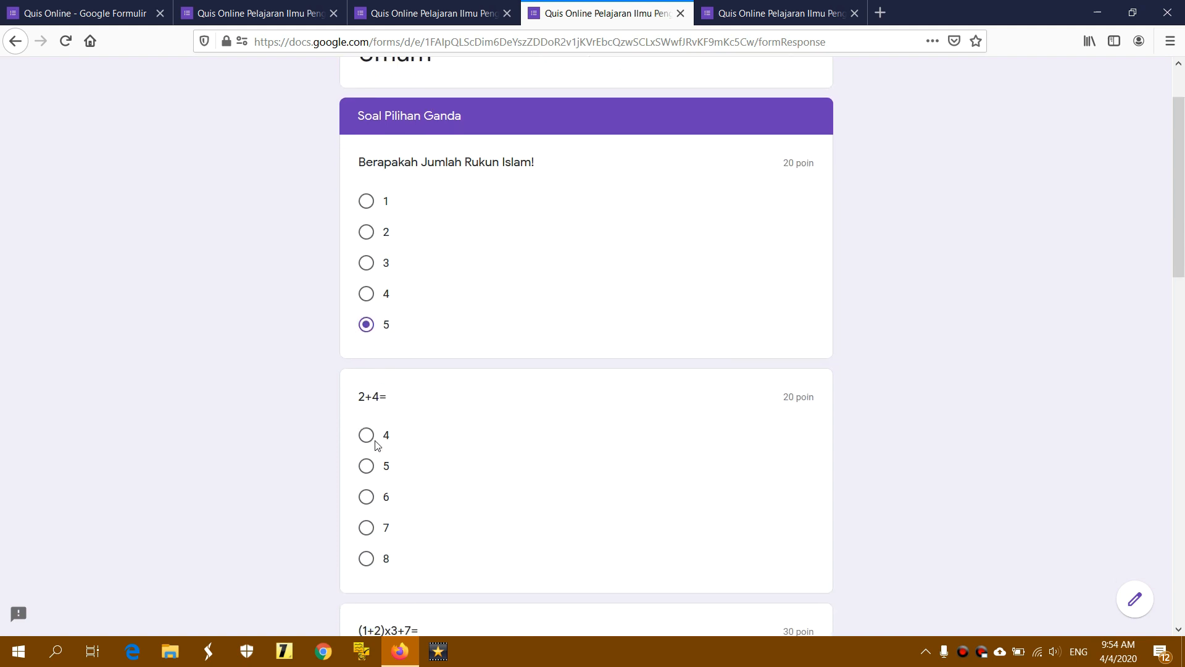
pyautogui.click(366, 416)
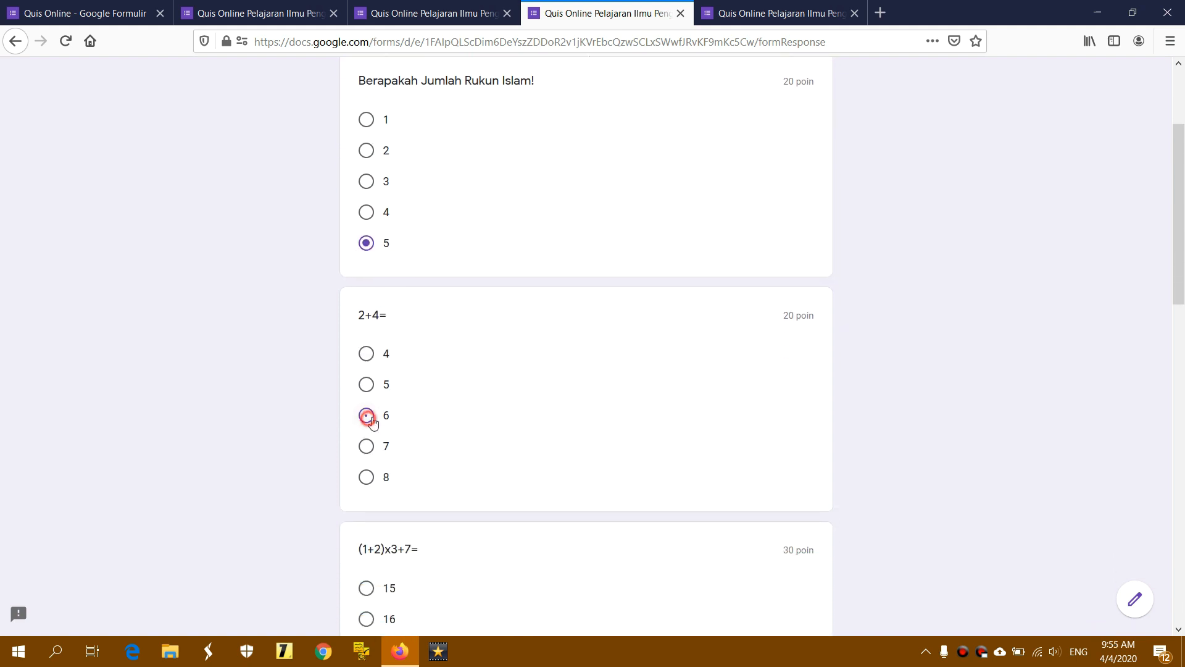
pyautogui.scroll(-3, 444, 420)
pyautogui.click(368, 464)
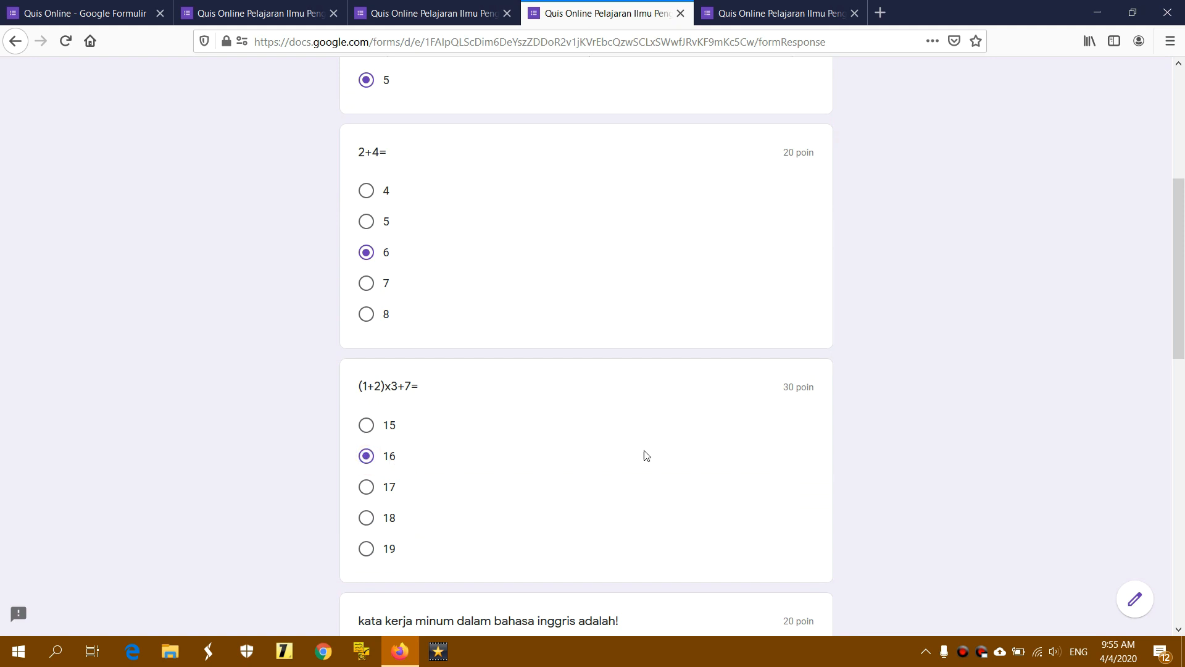
pyautogui.scroll(-3, 661, 450)
pyautogui.click(398, 416)
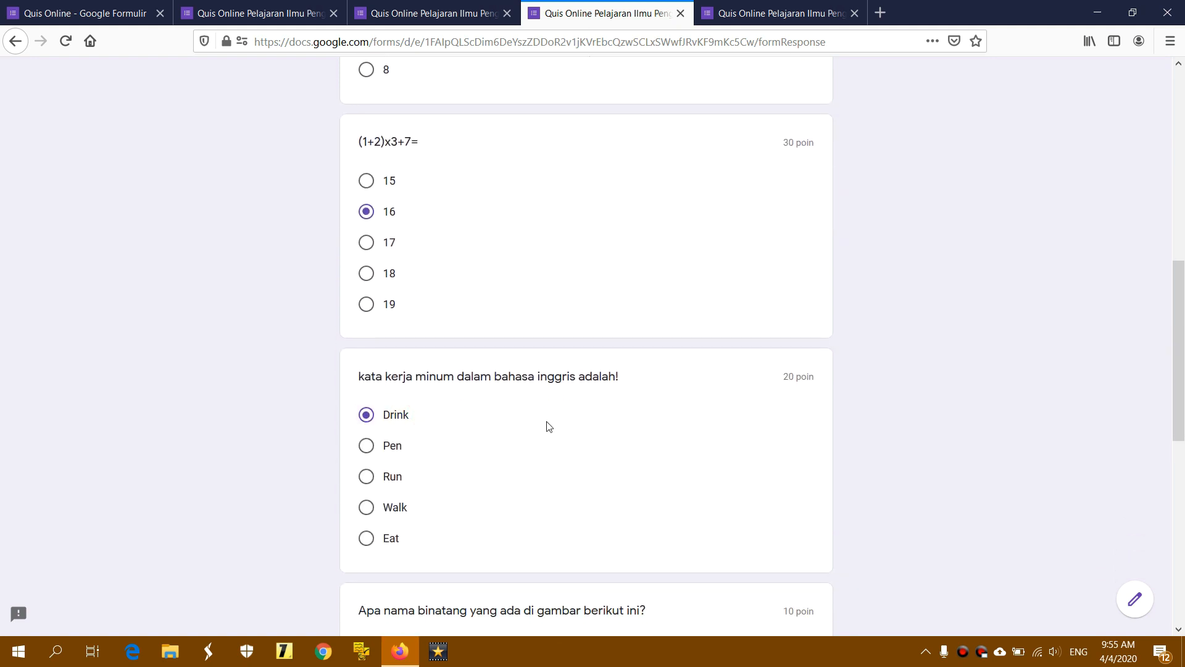
pyautogui.scroll(-5, 547, 426)
pyautogui.scroll(-3, 517, 449)
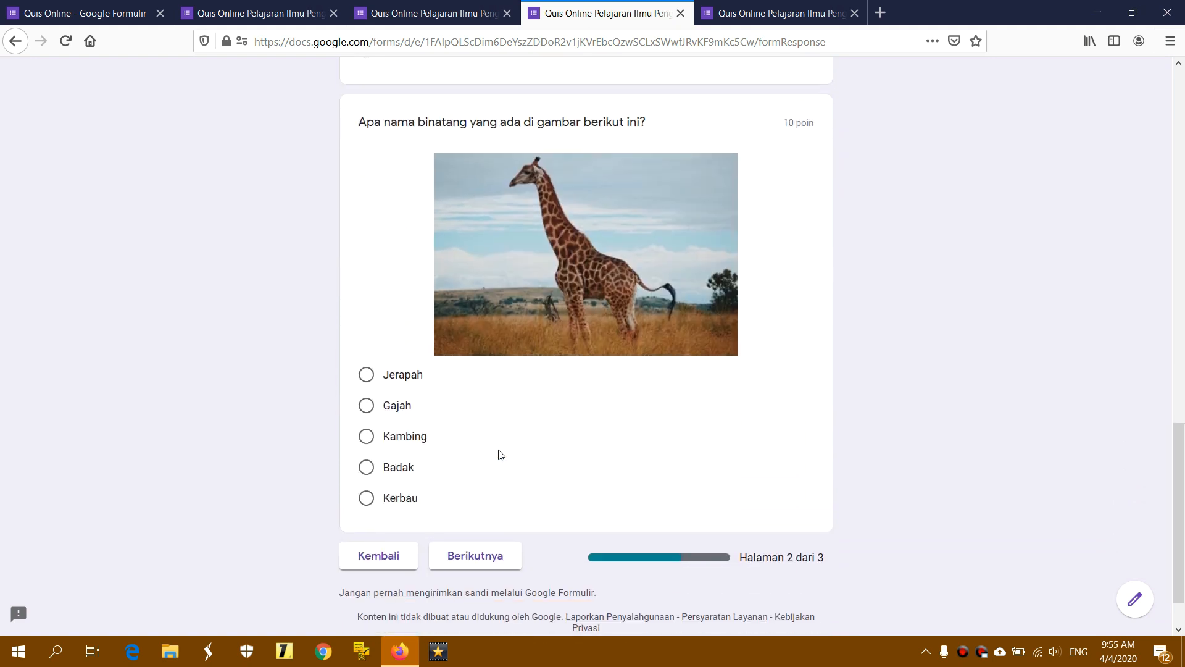
pyautogui.click(405, 466)
pyautogui.scroll(-2, 648, 453)
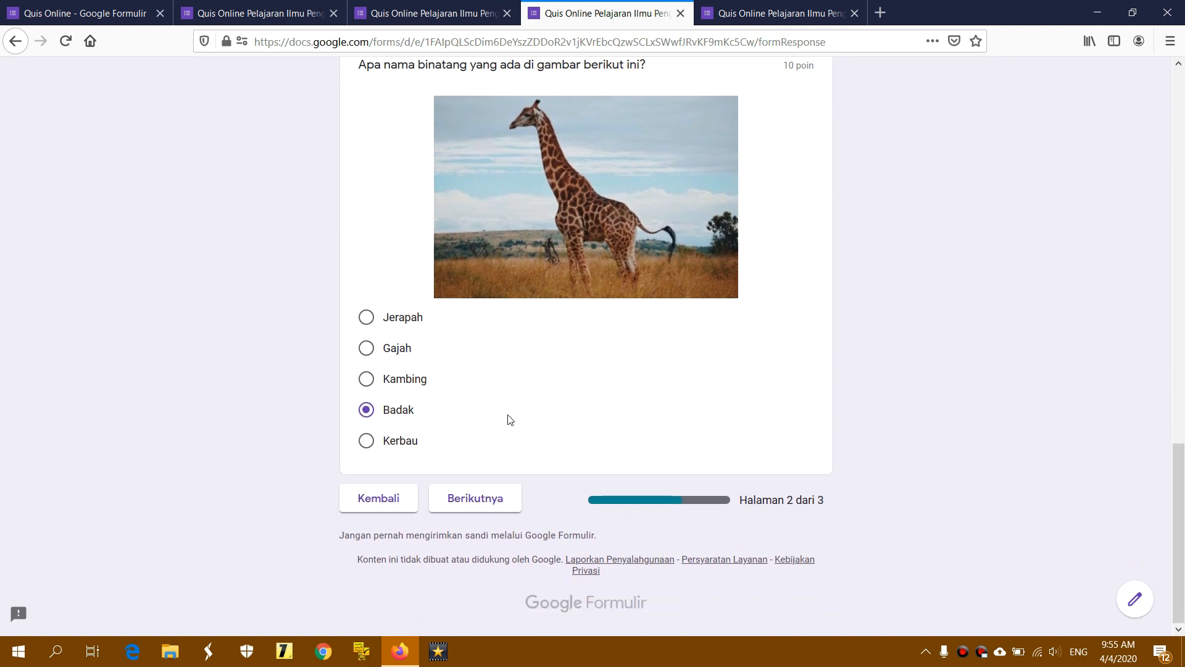
# Continue to the fill-in page and submit the quiz with those answers left blank
pyautogui.click(493, 502)
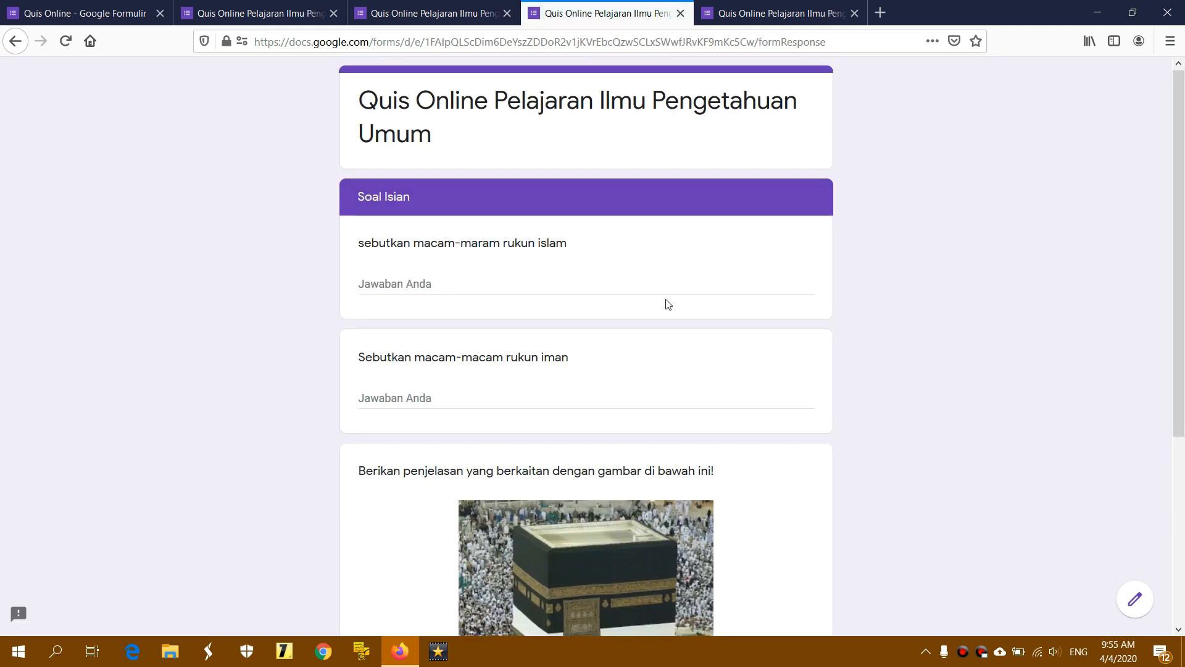
pyautogui.scroll(-2, 664, 305)
pyautogui.scroll(-5, 446, 206)
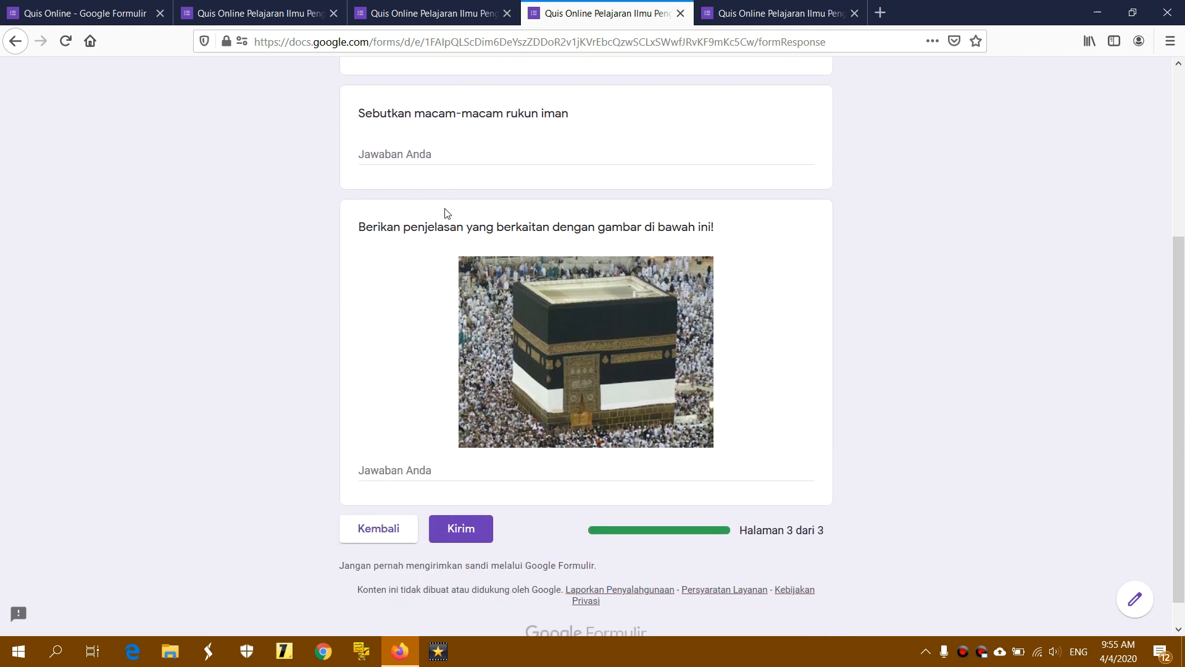
pyautogui.scroll(7, 400, 268)
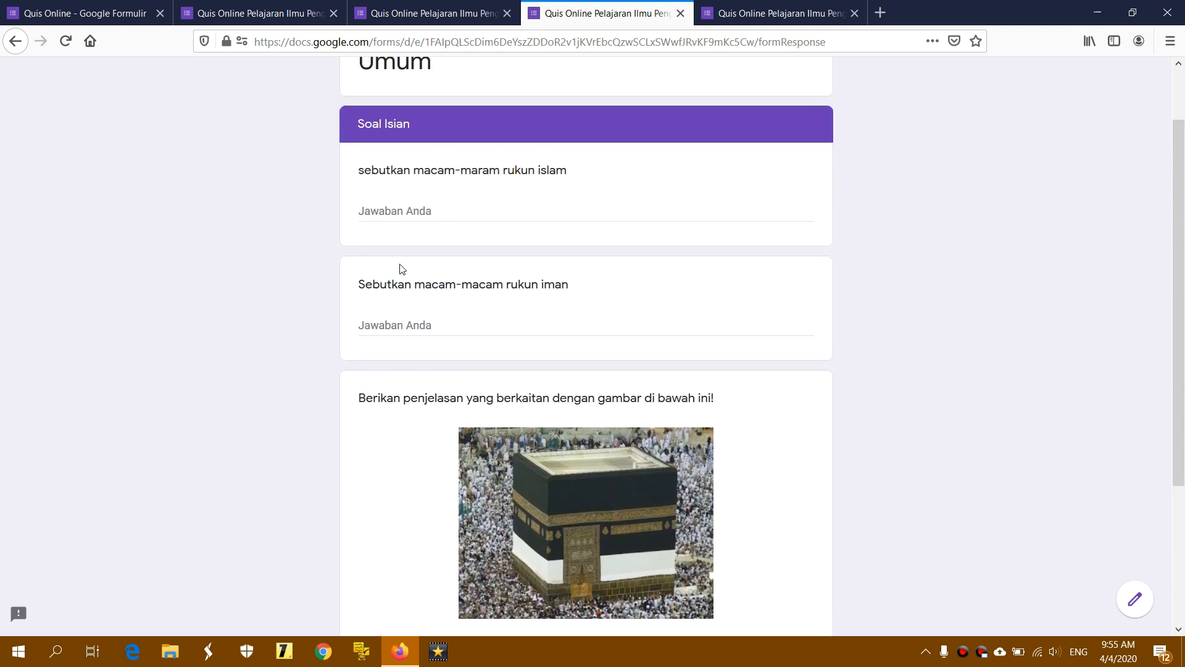
pyautogui.click(406, 284)
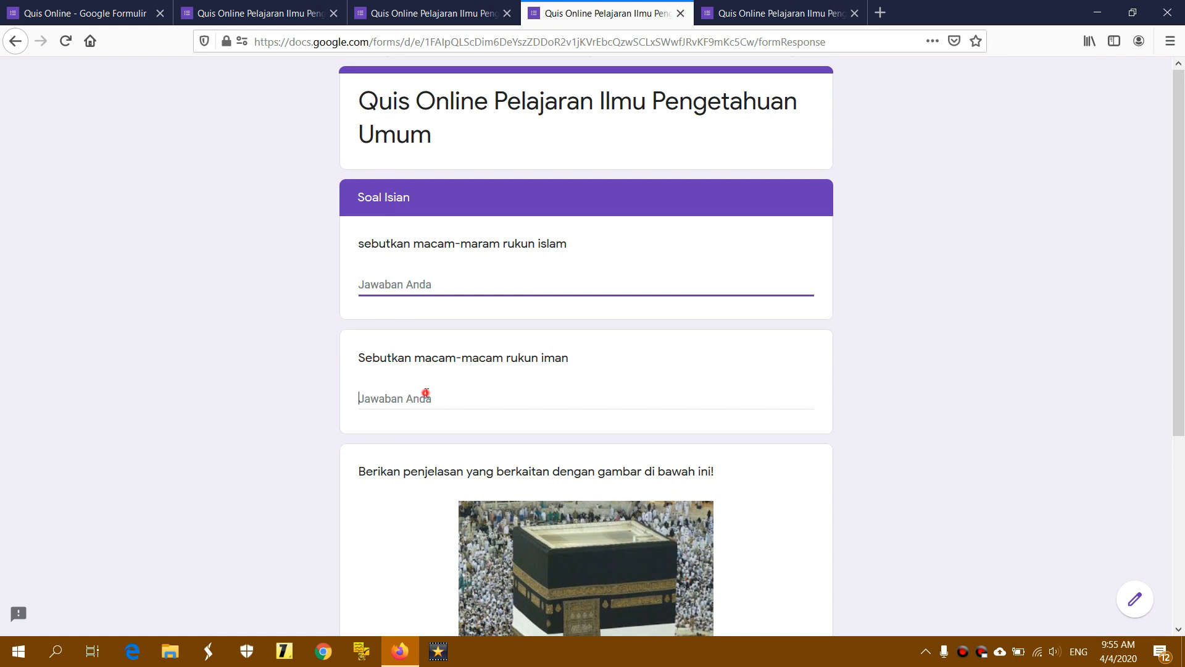
pyautogui.scroll(-3, 437, 396)
pyautogui.click(415, 550)
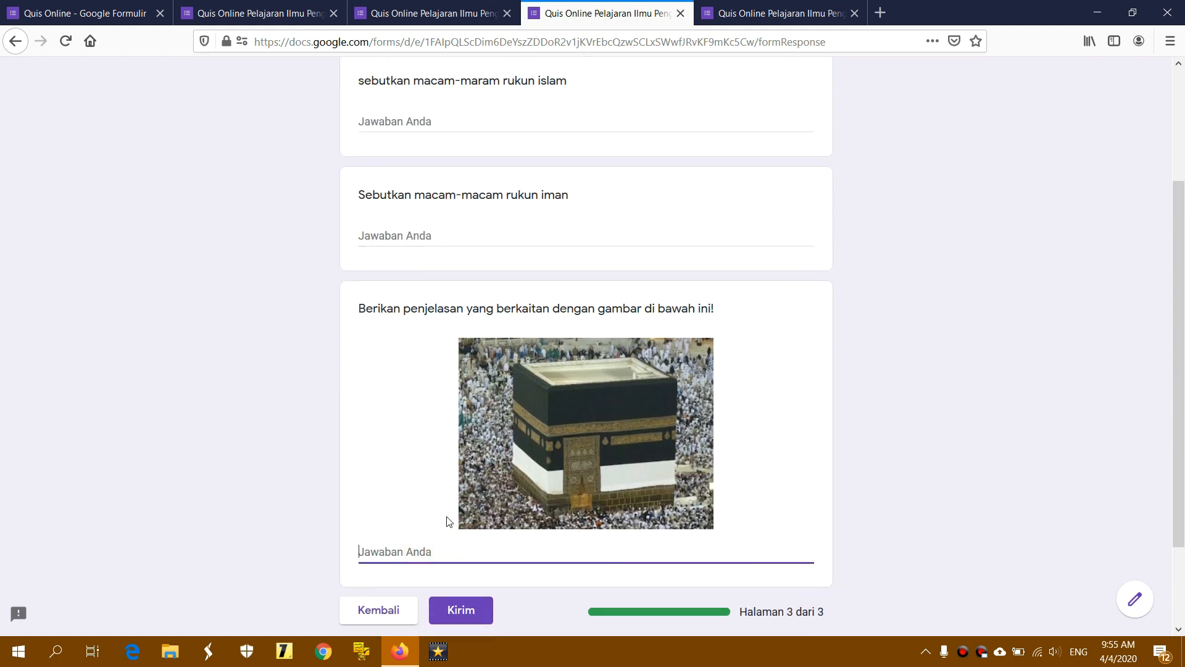
pyautogui.click(480, 616)
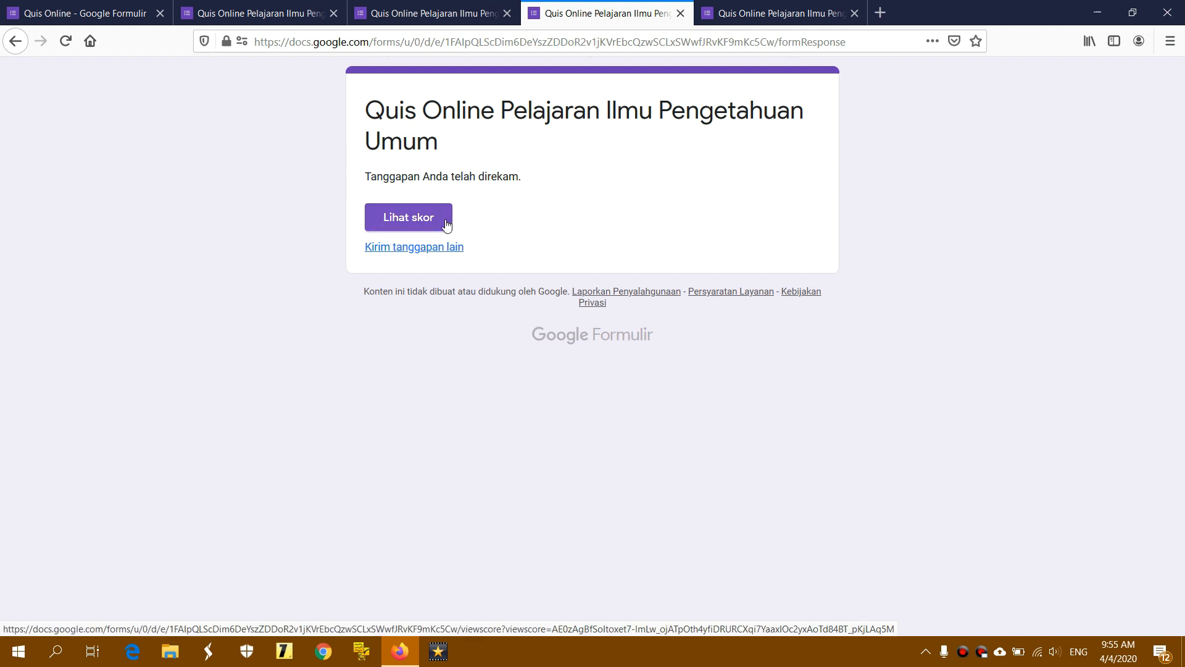
# Start another response with 'Kirim tanggapan lain', reload the form, then switch to the fifth-tab quiz copy
pyautogui.click(412, 248)
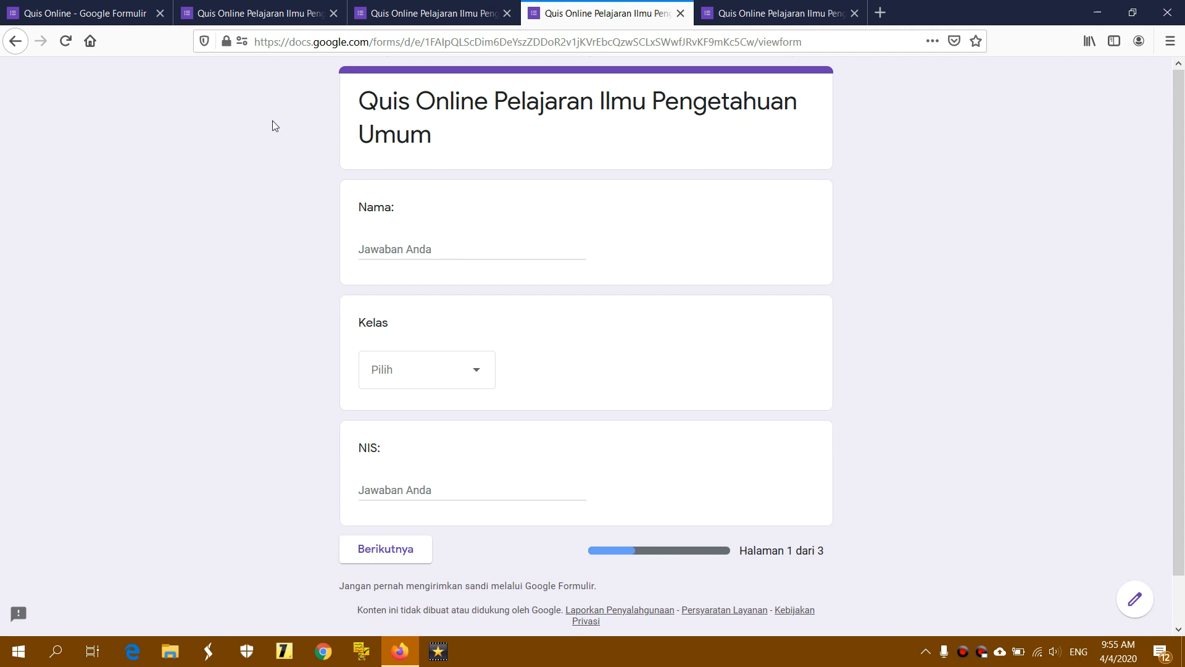
pyautogui.click(15, 42)
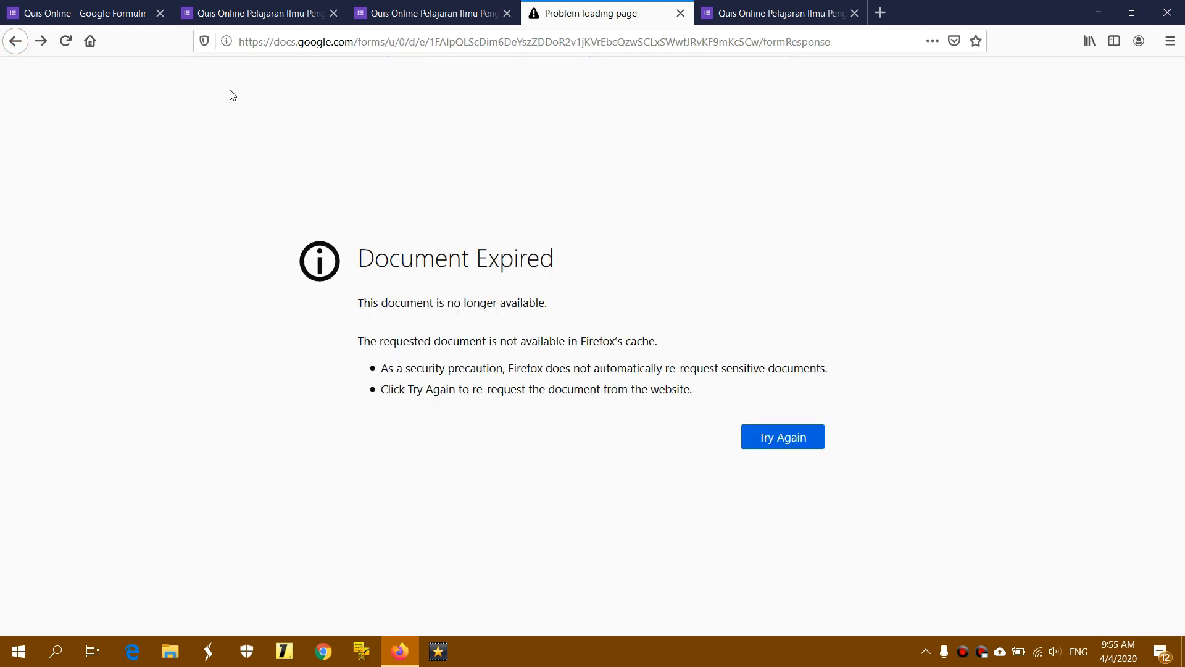
pyautogui.click(22, 43)
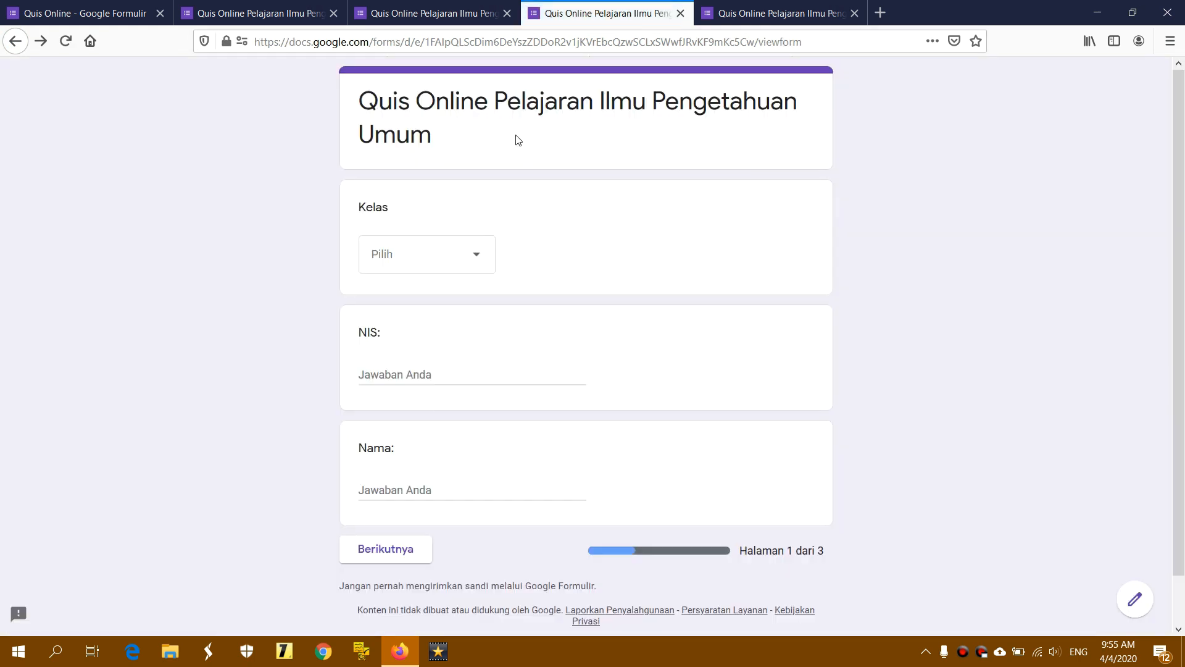
pyautogui.click(13, 50)
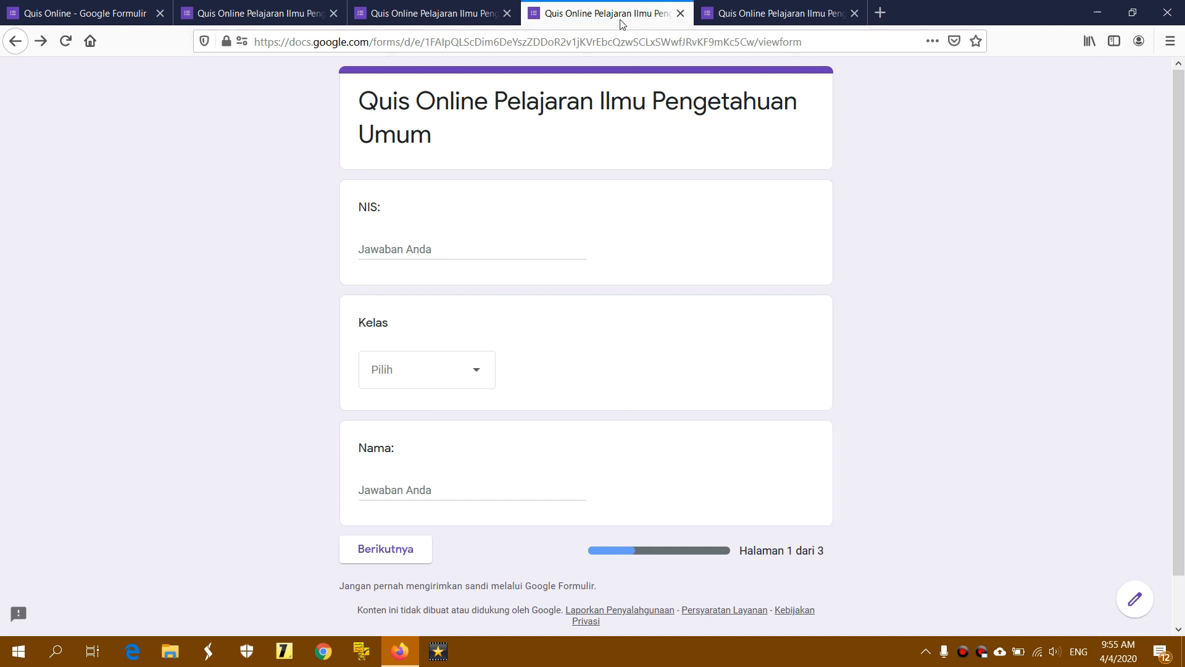
pyautogui.click(764, 13)
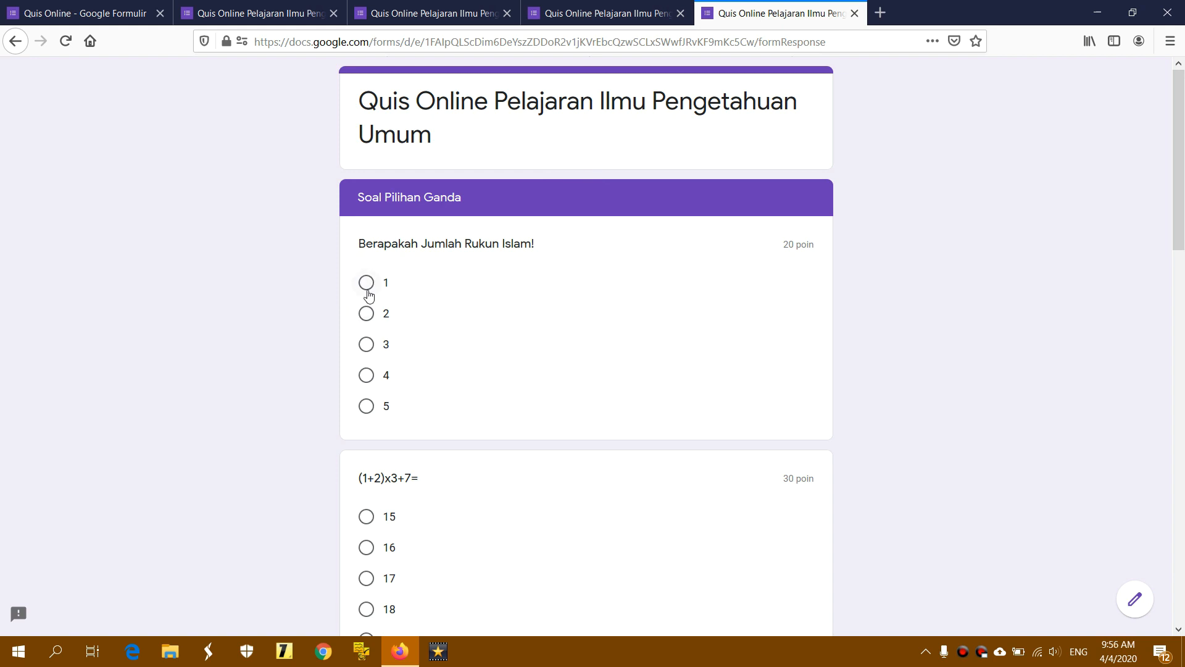
# Answer the multiple-choice questions with 5, 16, Drink and Jerapah
pyautogui.click(366, 404)
pyautogui.scroll(-2, 442, 405)
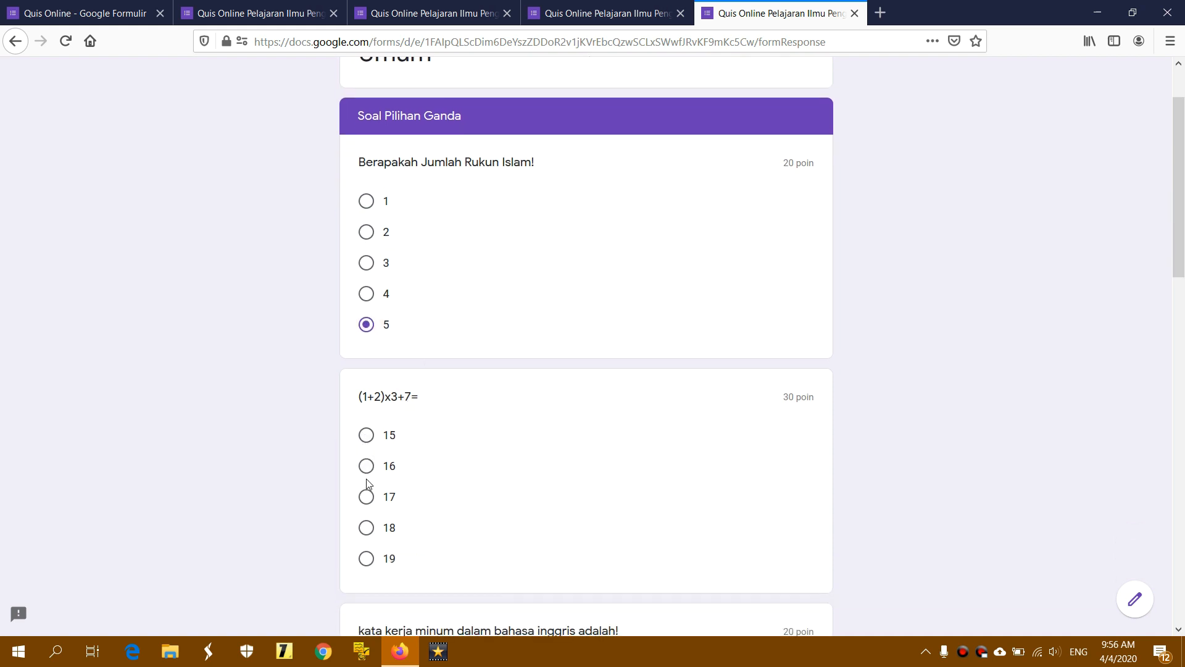
pyautogui.click(366, 466)
pyautogui.scroll(-4, 482, 450)
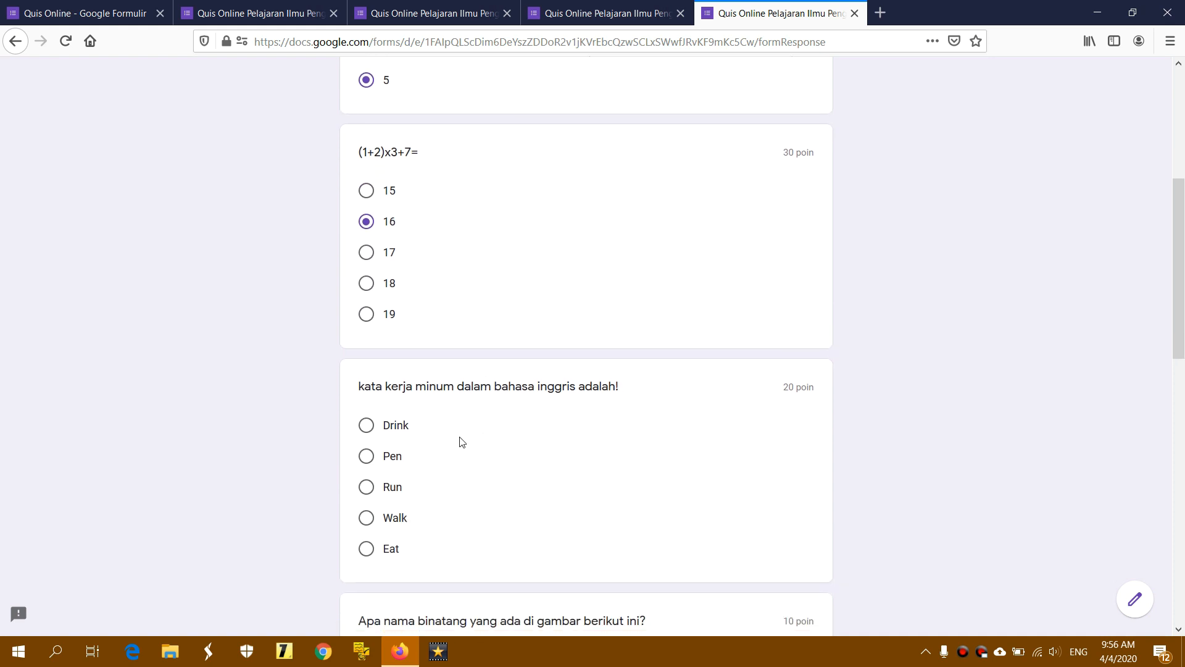
pyautogui.click(367, 426)
pyautogui.scroll(-6, 526, 431)
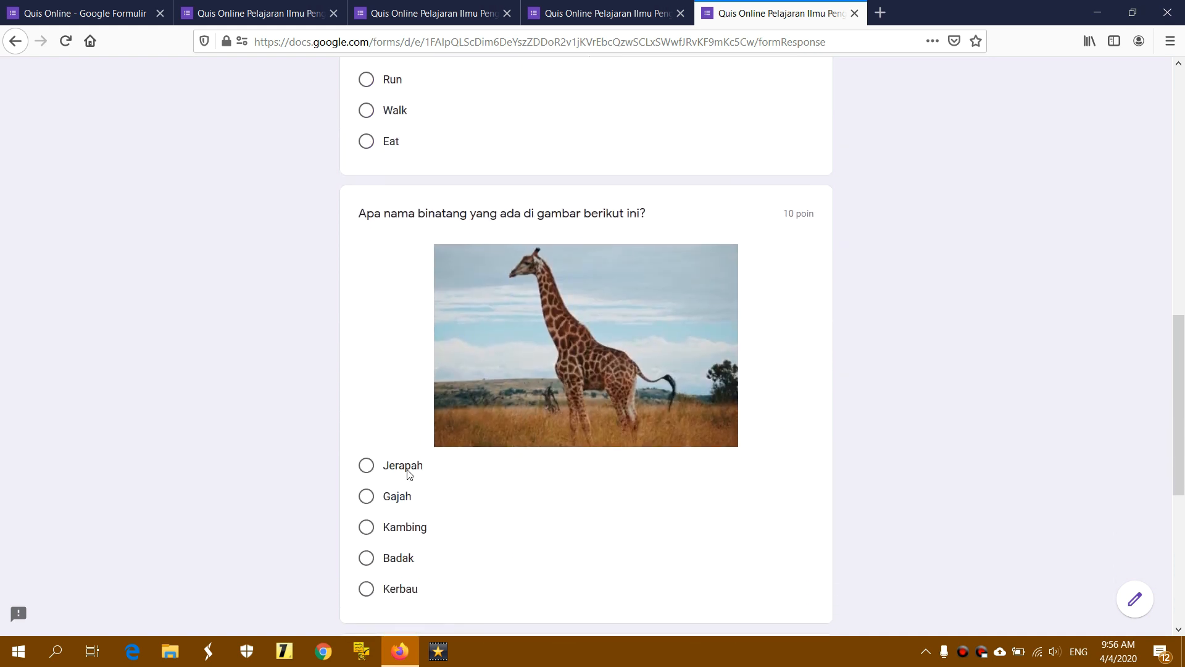
pyautogui.click(375, 465)
pyautogui.scroll(-6, 573, 455)
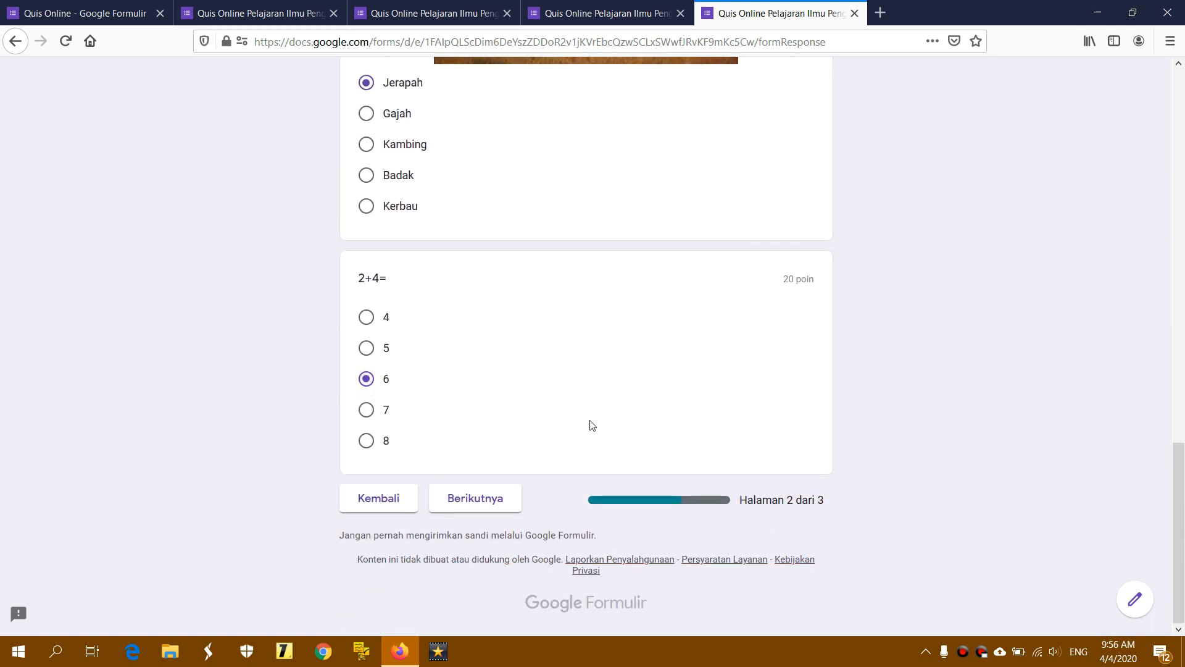
# Fill in the rukun iman, picture and rukun islam answers with 'e', 'rfee', 'trfgt', submit, and view the score
pyautogui.click(477, 499)
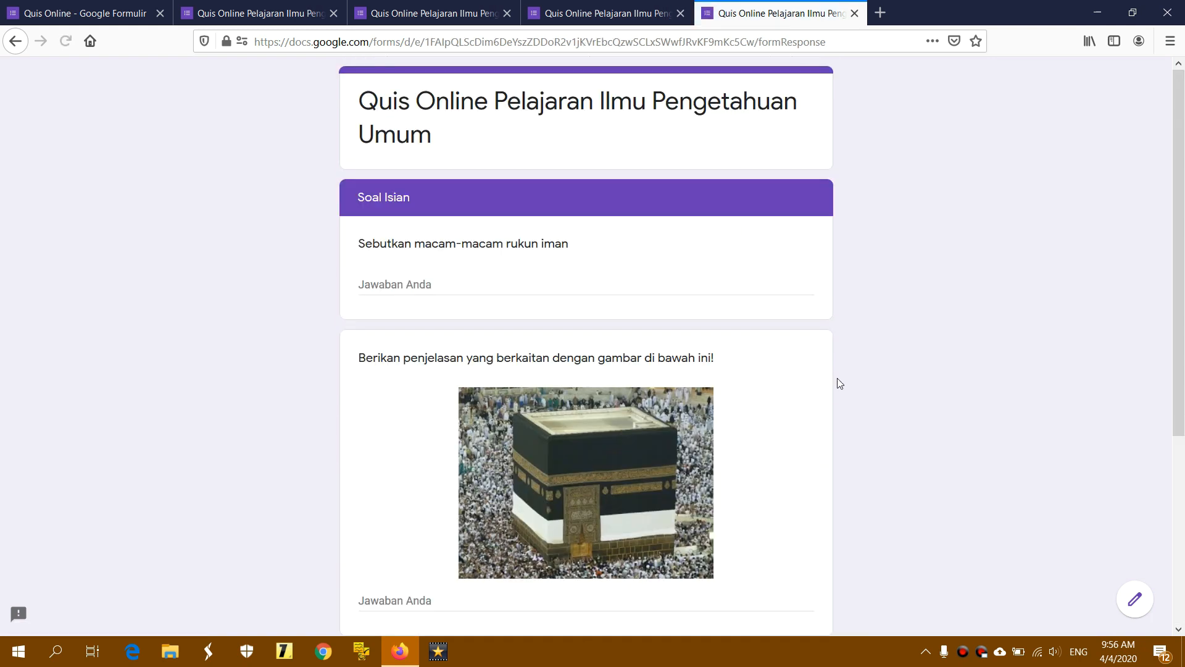
pyautogui.click(497, 289)
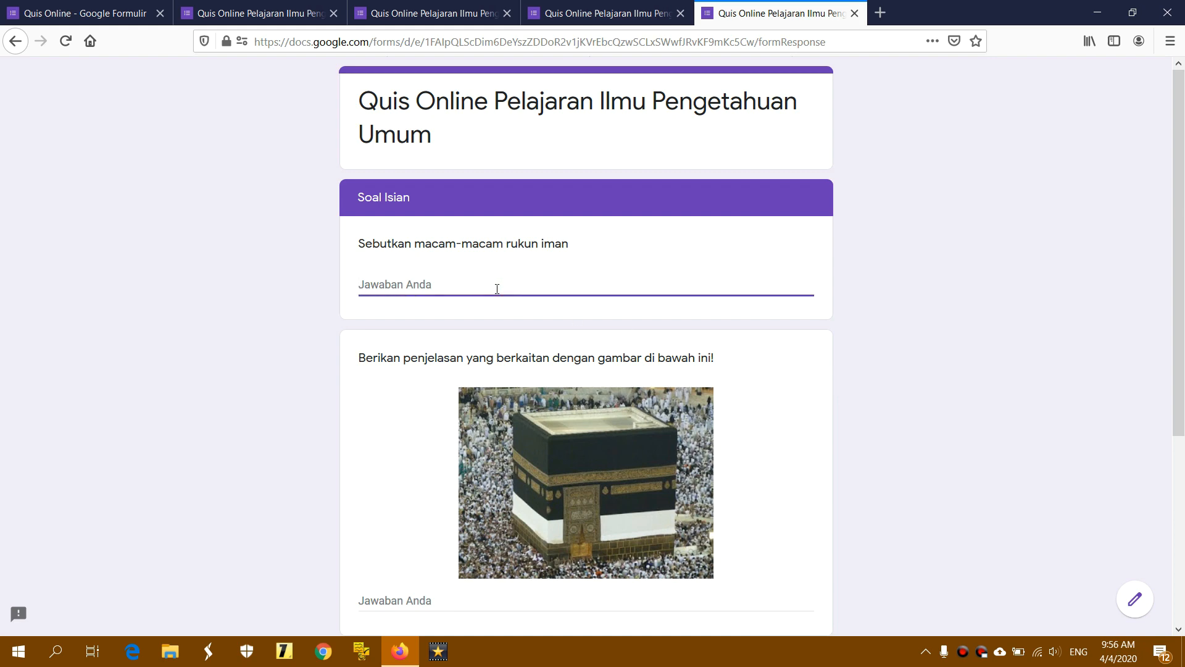
pyautogui.write('ere')
pyautogui.scroll(-3, 500, 351)
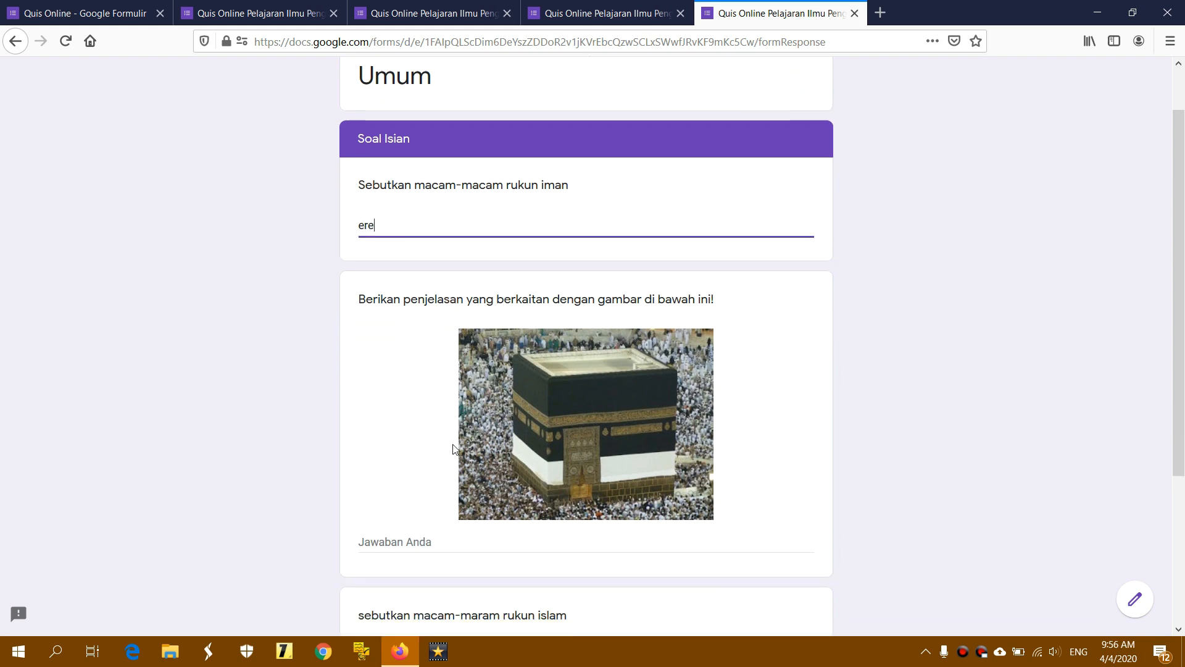
pyautogui.click(430, 516)
pyautogui.write('rf')
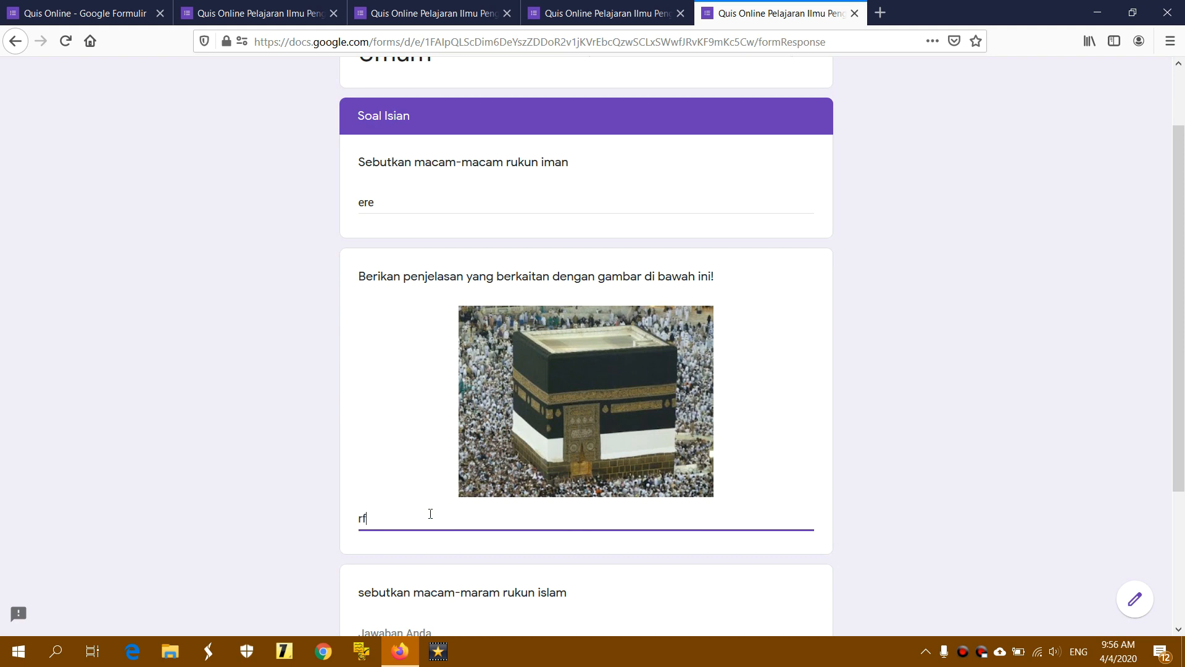
pyautogui.write('ee')
pyautogui.scroll(-3, 548, 514)
pyautogui.click(442, 441)
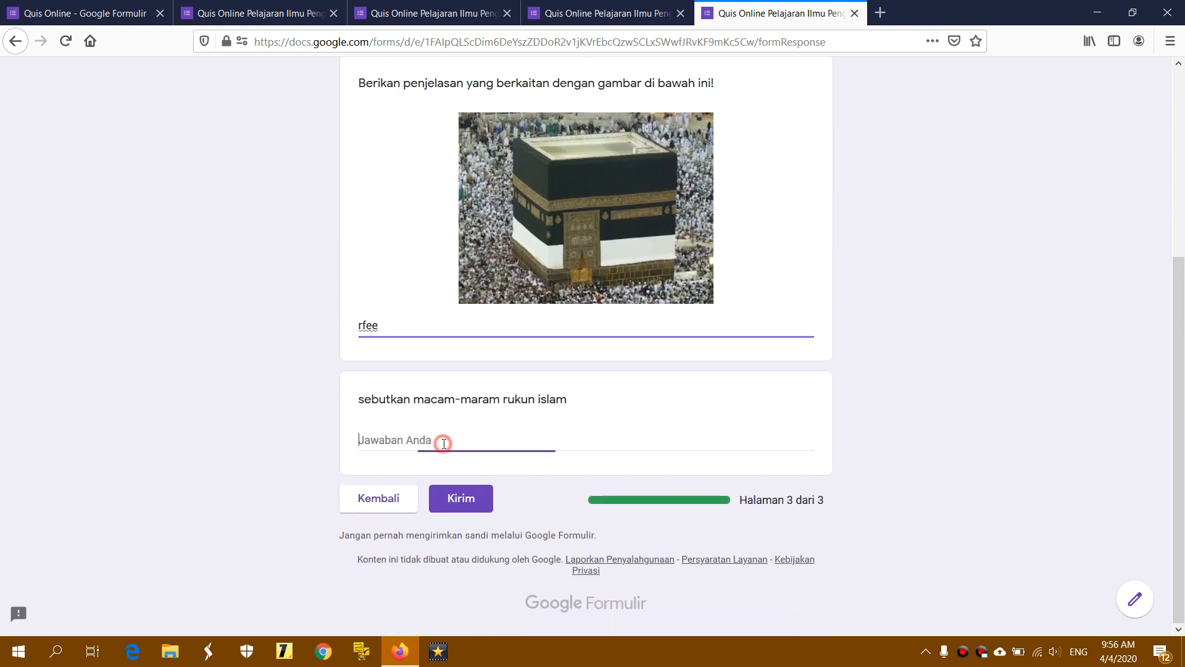
pyautogui.write('trfgt')
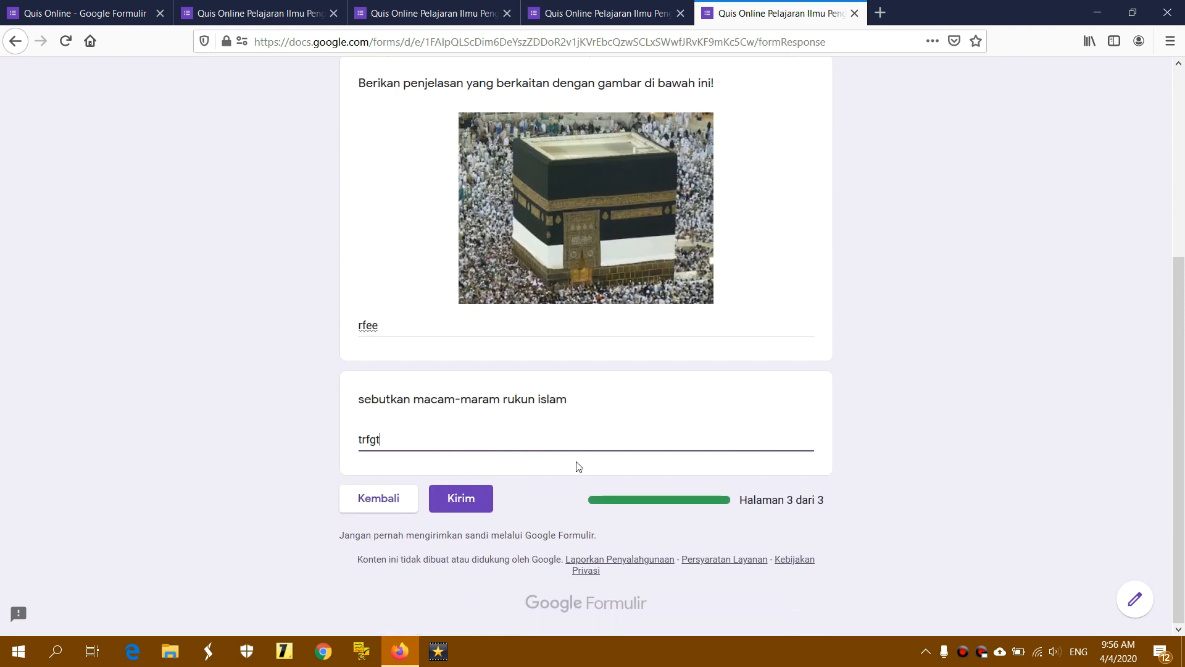
pyautogui.click(477, 499)
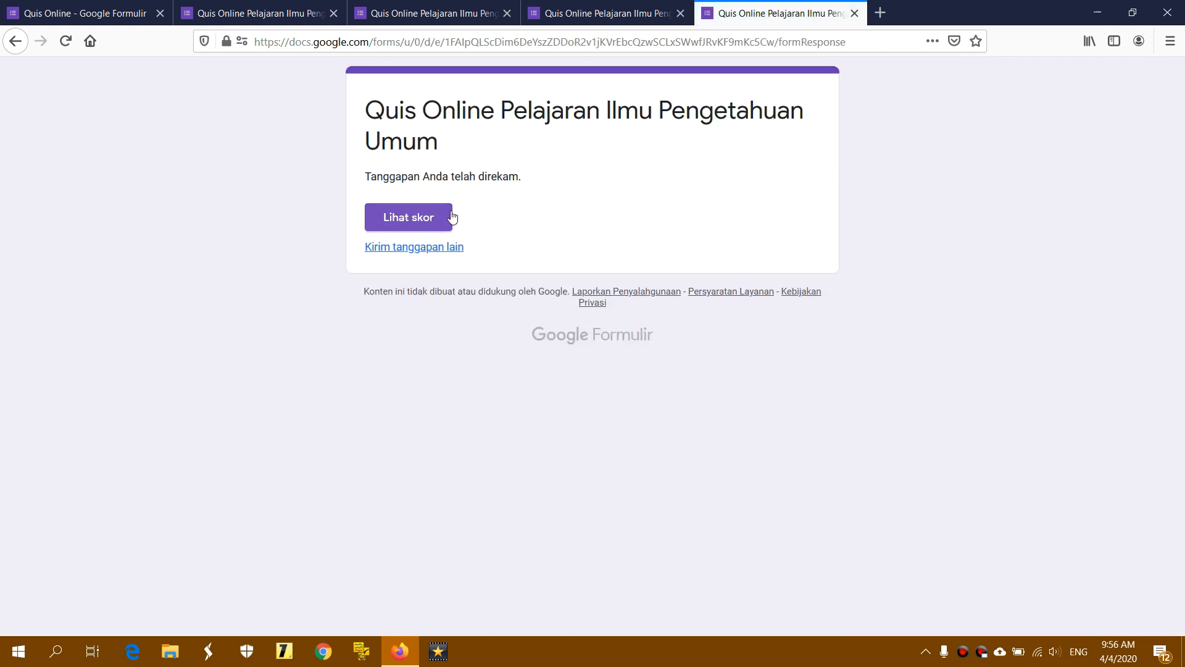
pyautogui.click(433, 219)
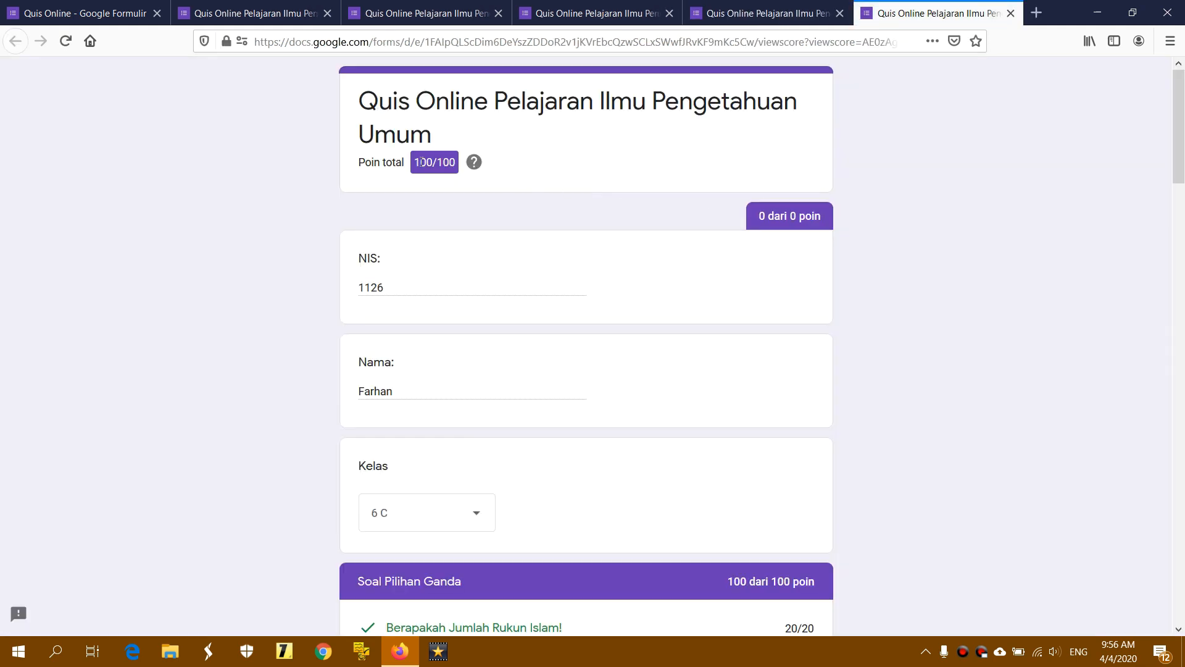
# Look over the 100/100 total and graded Soal Pilihan Ganda answers, then return to the confirmation page
pyautogui.moveTo(420, 162); pyautogui.dragTo(466, 164)
pyautogui.click(458, 178)
pyautogui.scroll(-6, 581, 195)
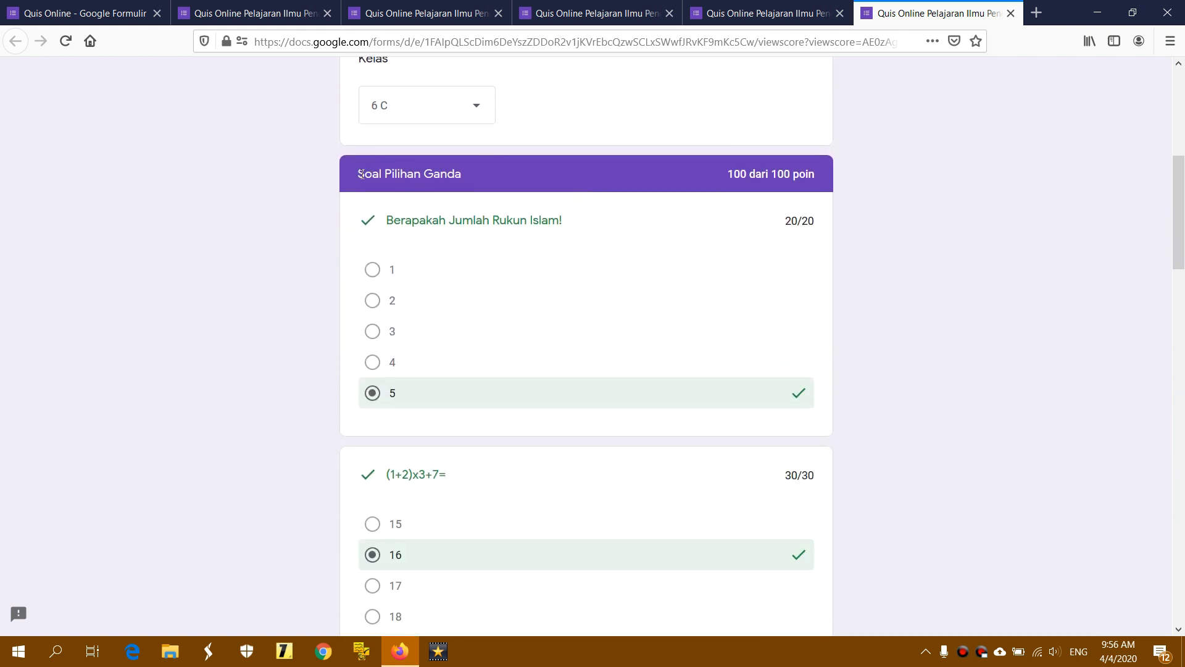
pyautogui.moveTo(361, 174); pyautogui.dragTo(471, 177)
pyautogui.click(481, 176)
pyautogui.moveTo(730, 175); pyautogui.dragTo(1106, 180)
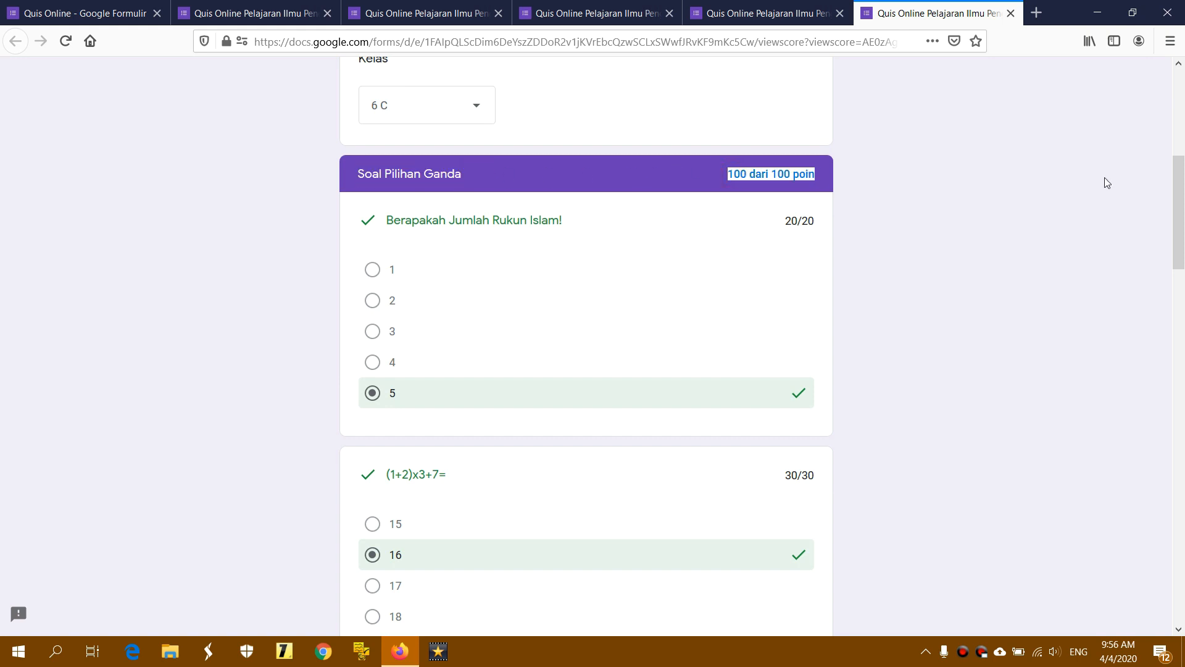
pyautogui.moveTo(1179, 203); pyautogui.dragTo(1183, 529)
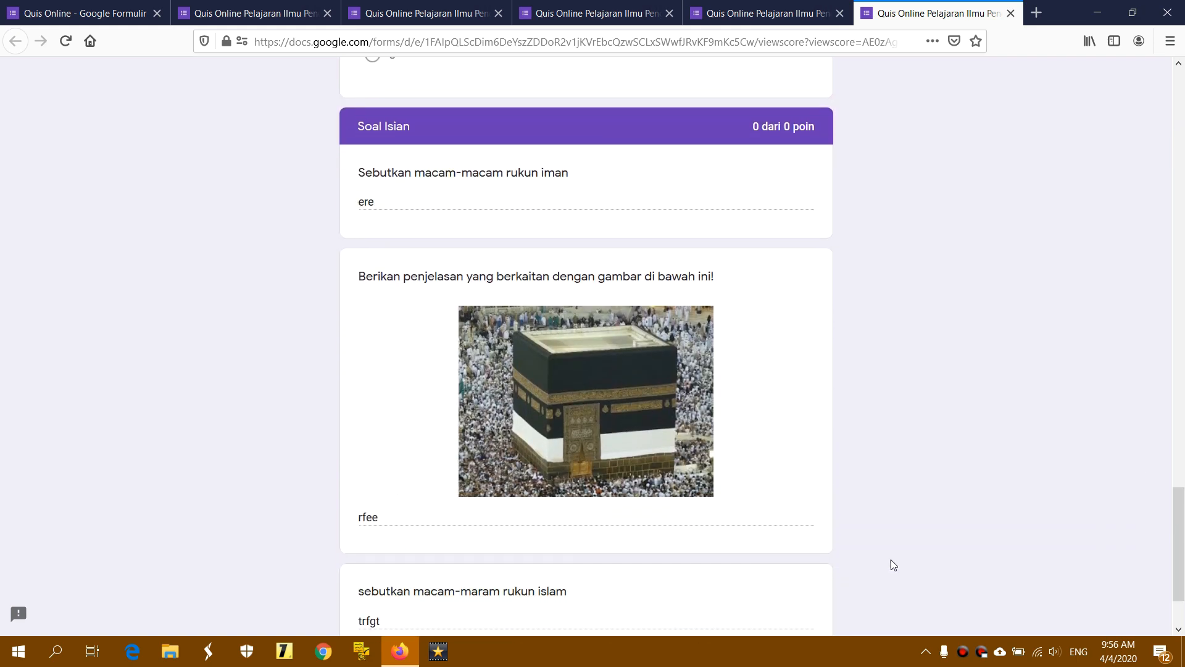
pyautogui.moveTo(1178, 560); pyautogui.dragTo(1178, 582)
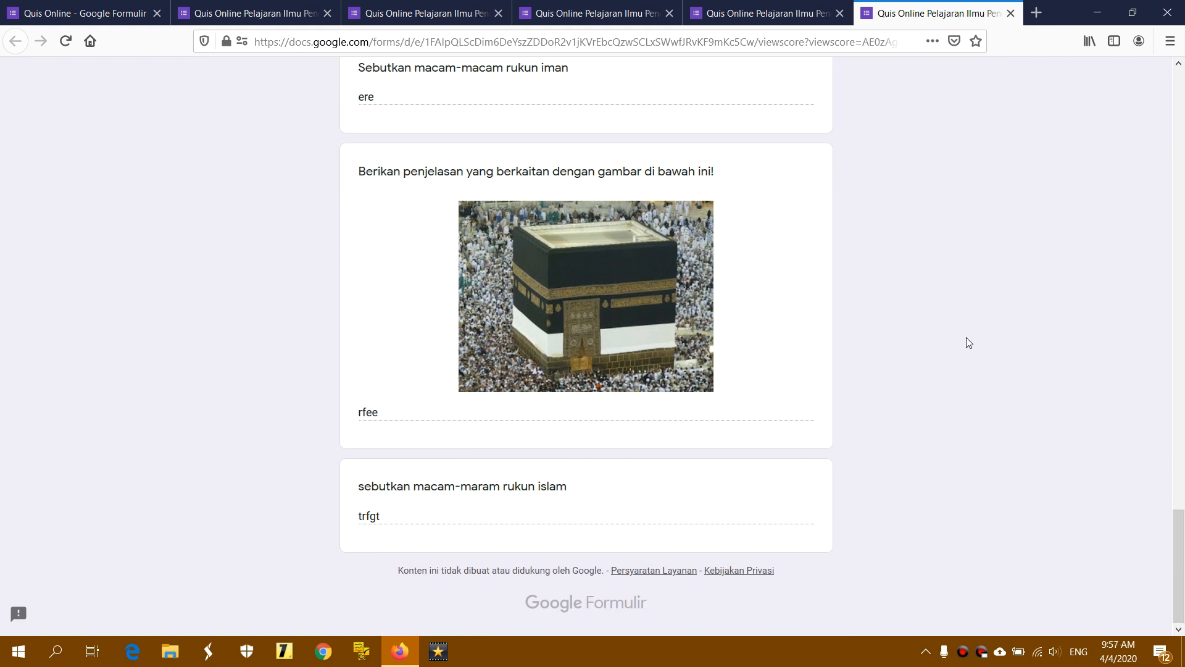
pyautogui.scroll(10, 968, 341)
pyautogui.scroll(15, 968, 343)
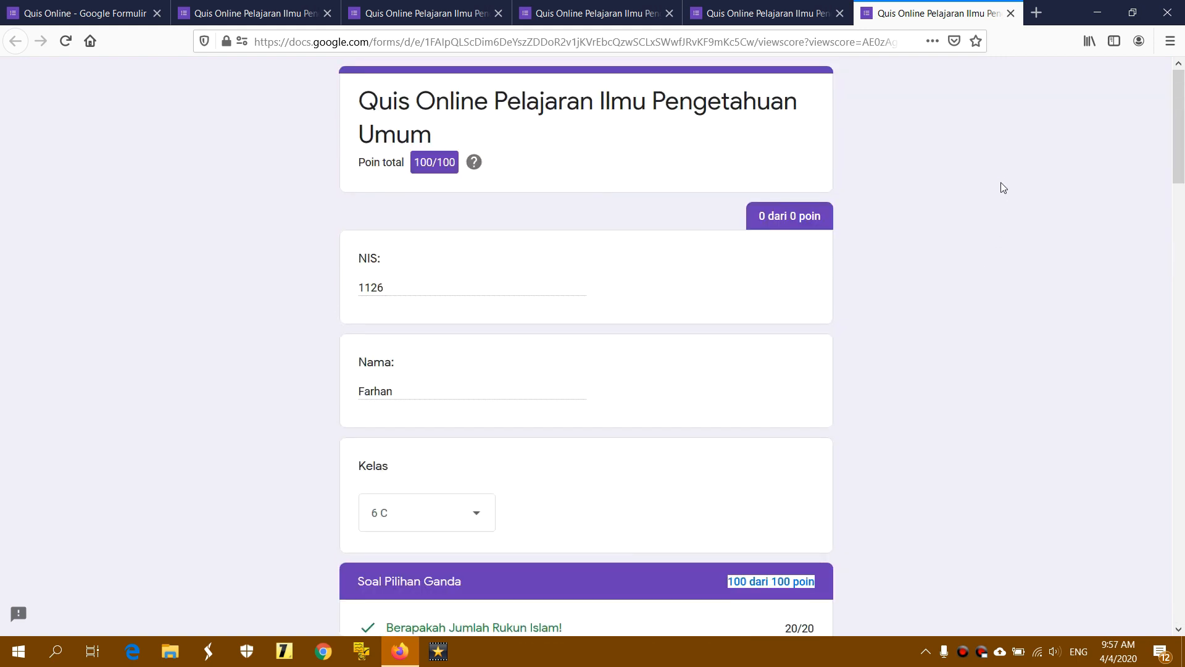
pyautogui.click(1002, 183)
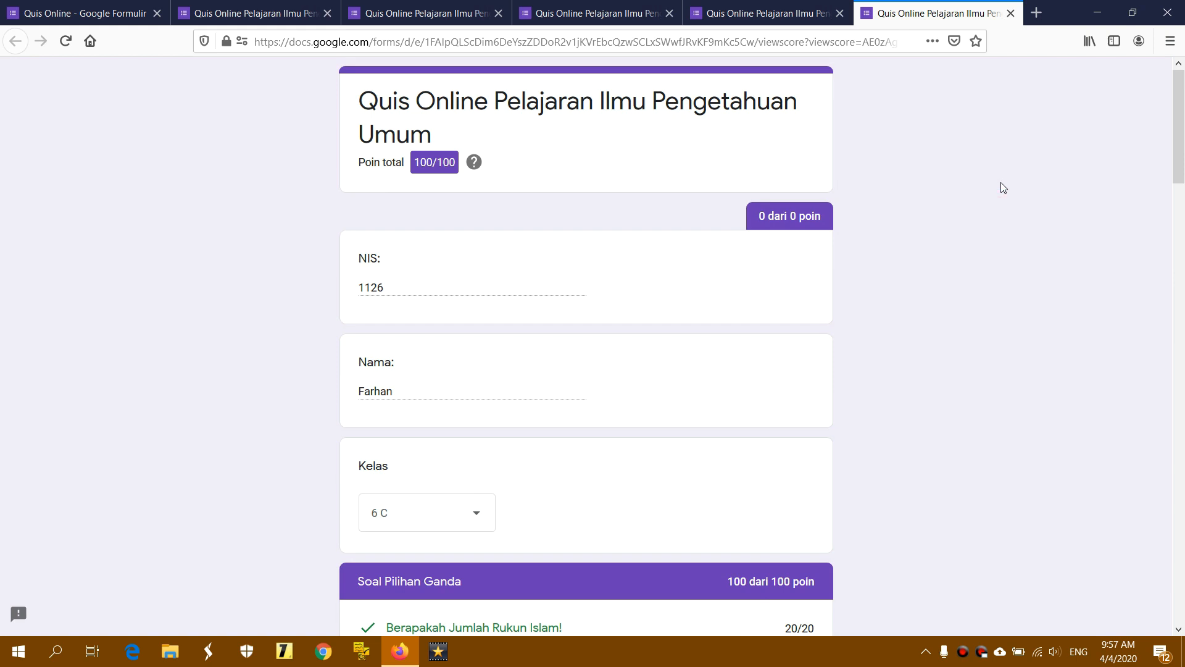
pyautogui.click(735, 17)
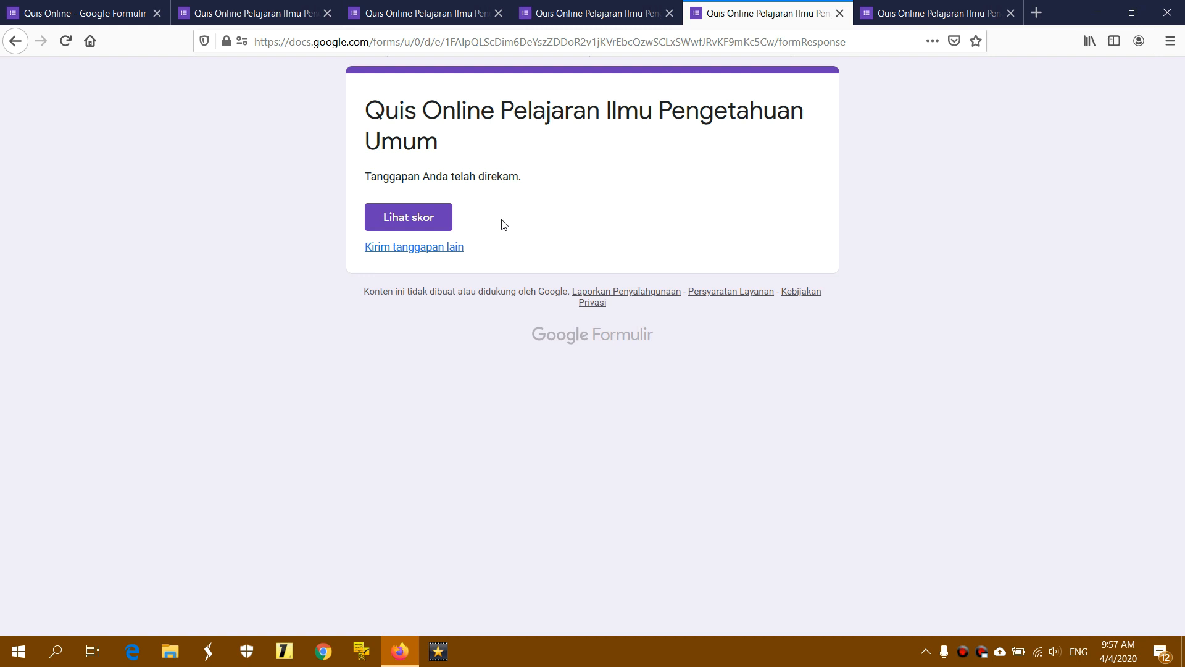
# Show the Quis Online Respons summary: 3 responses averaging 86,67/100 with each student's entries
pyautogui.click(96, 12)
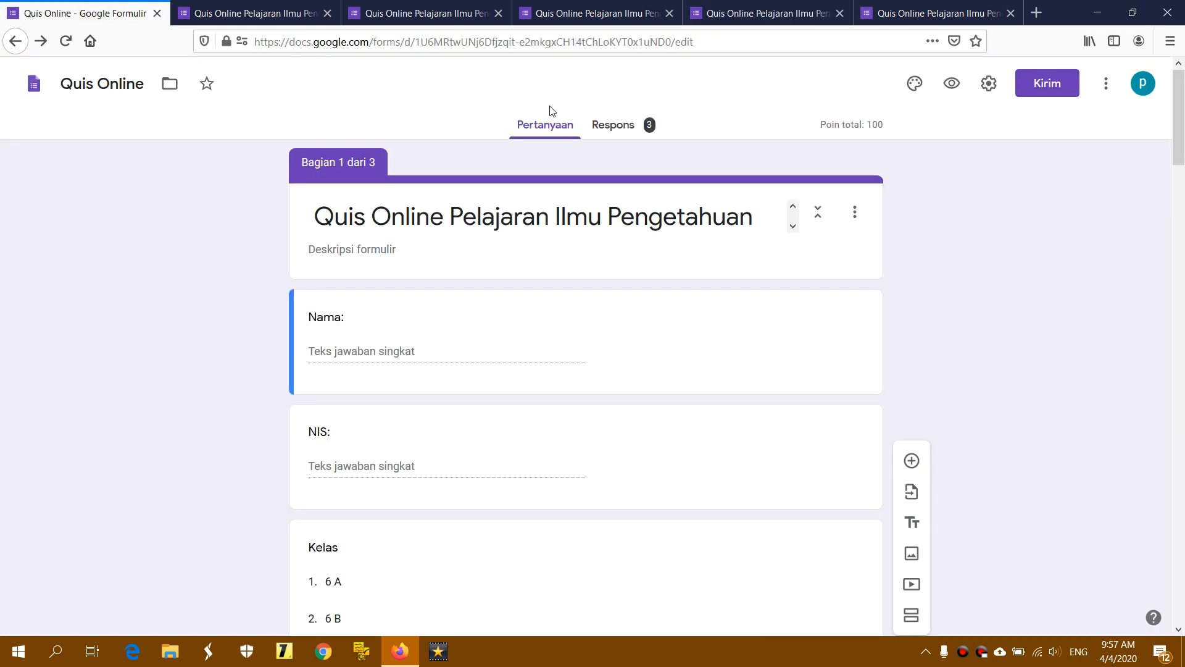
pyautogui.click(620, 126)
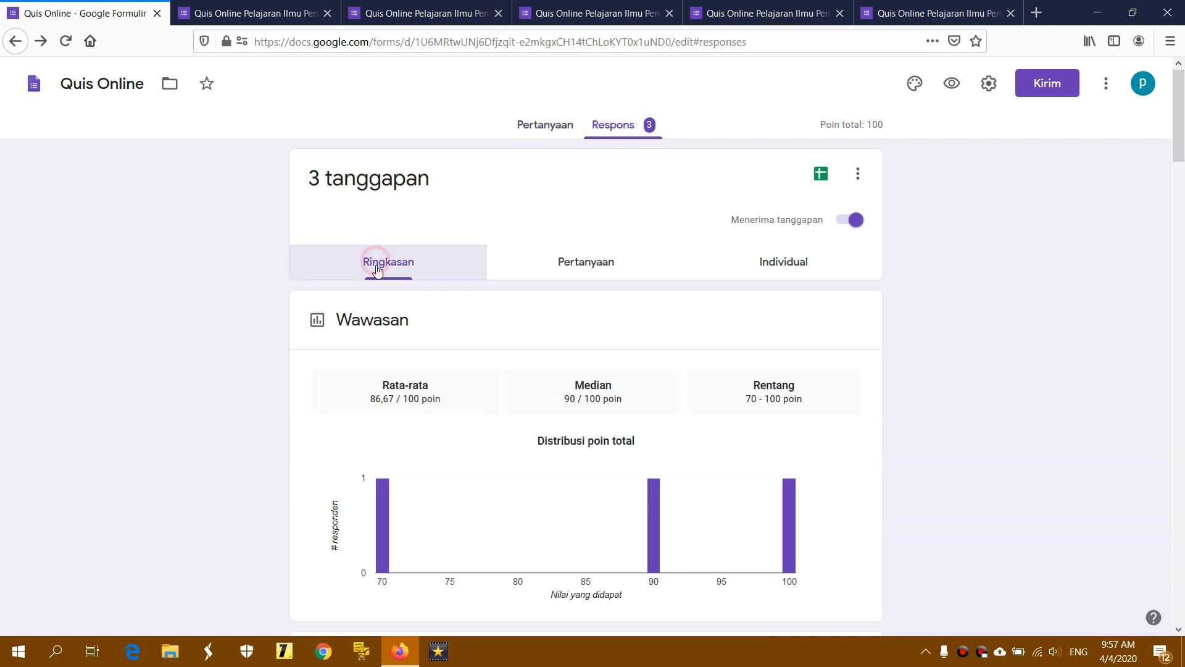
pyautogui.click(584, 264)
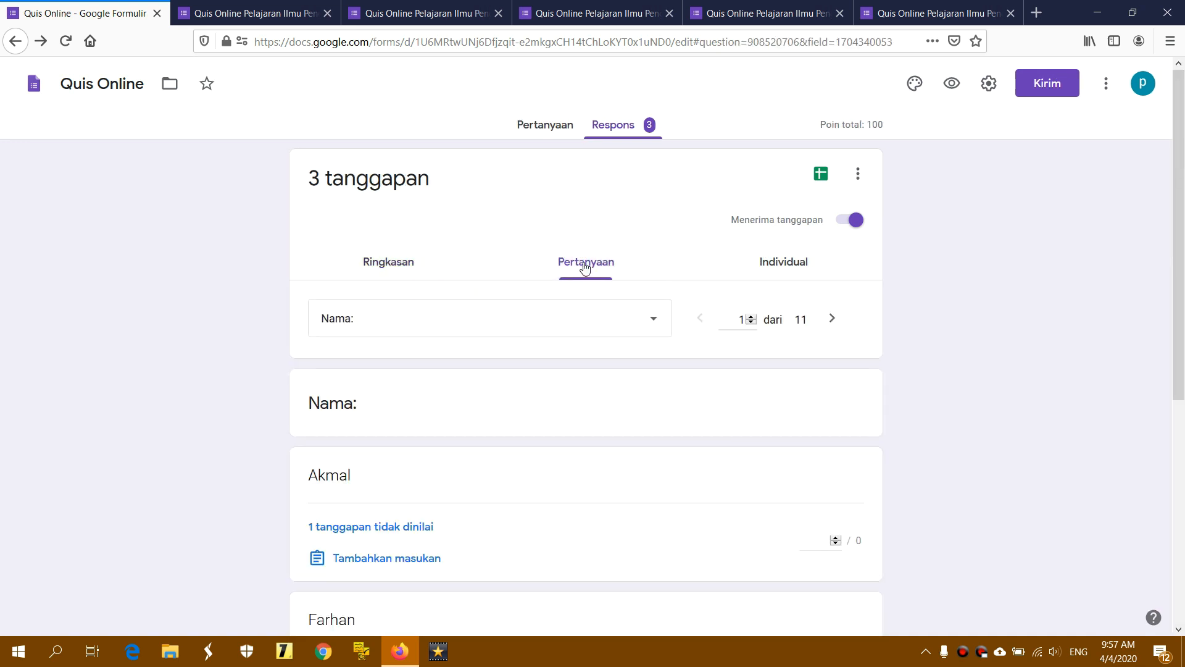
pyautogui.click(793, 265)
pyautogui.click(391, 264)
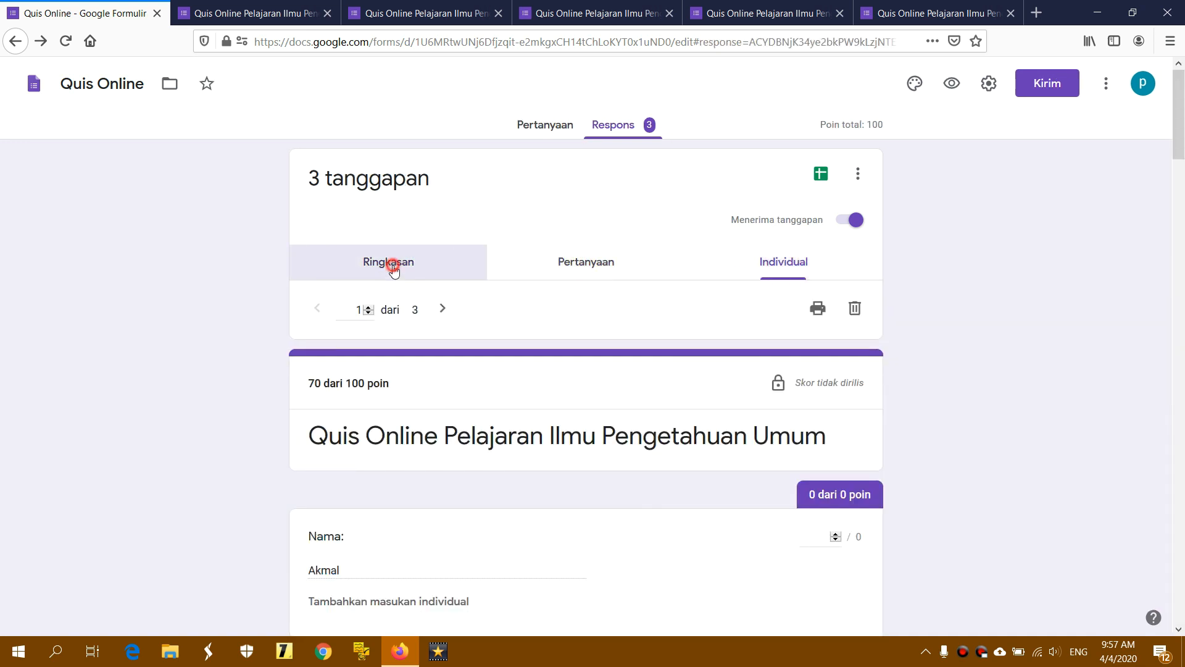
pyautogui.scroll(-6, 426, 290)
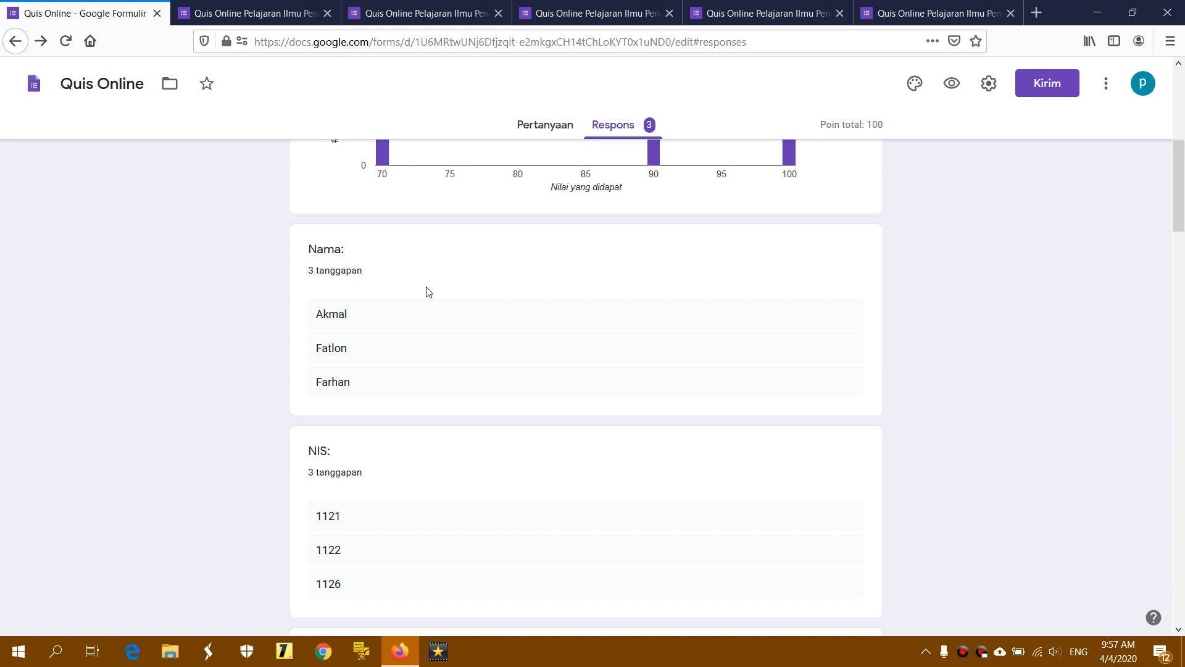
pyautogui.scroll(6, 426, 291)
# Switch responses to the Pertanyaan view and scroll through the three Nama answers
pyautogui.click(580, 265)
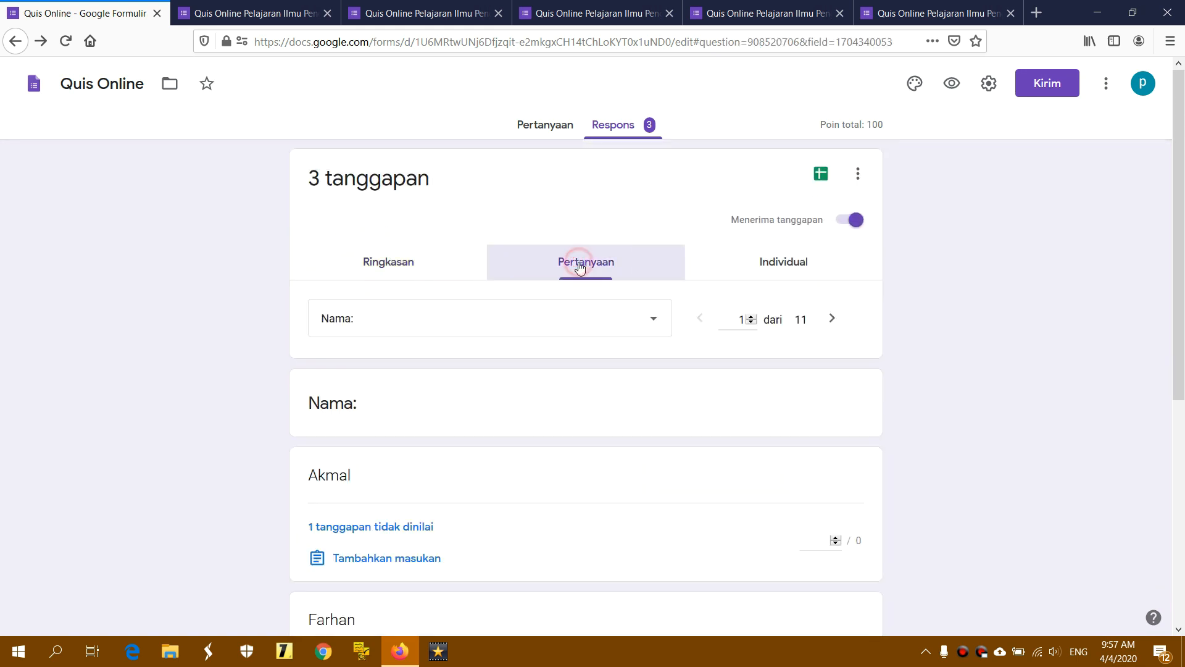
pyautogui.scroll(-4, 605, 363)
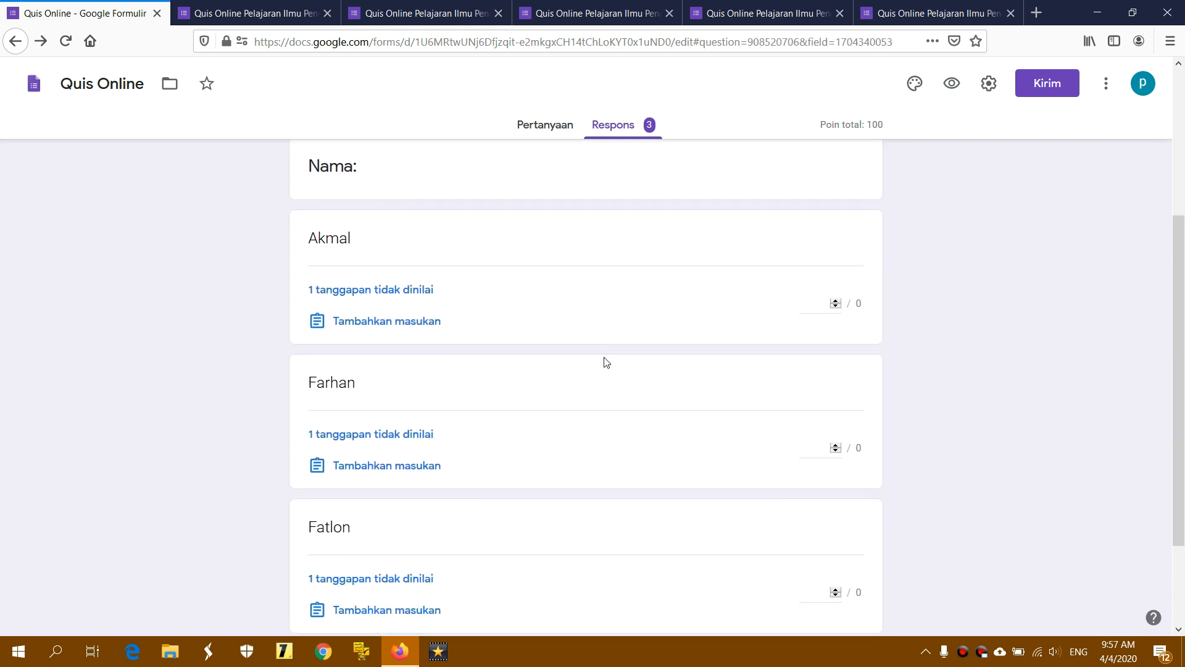
pyautogui.scroll(-2, 605, 362)
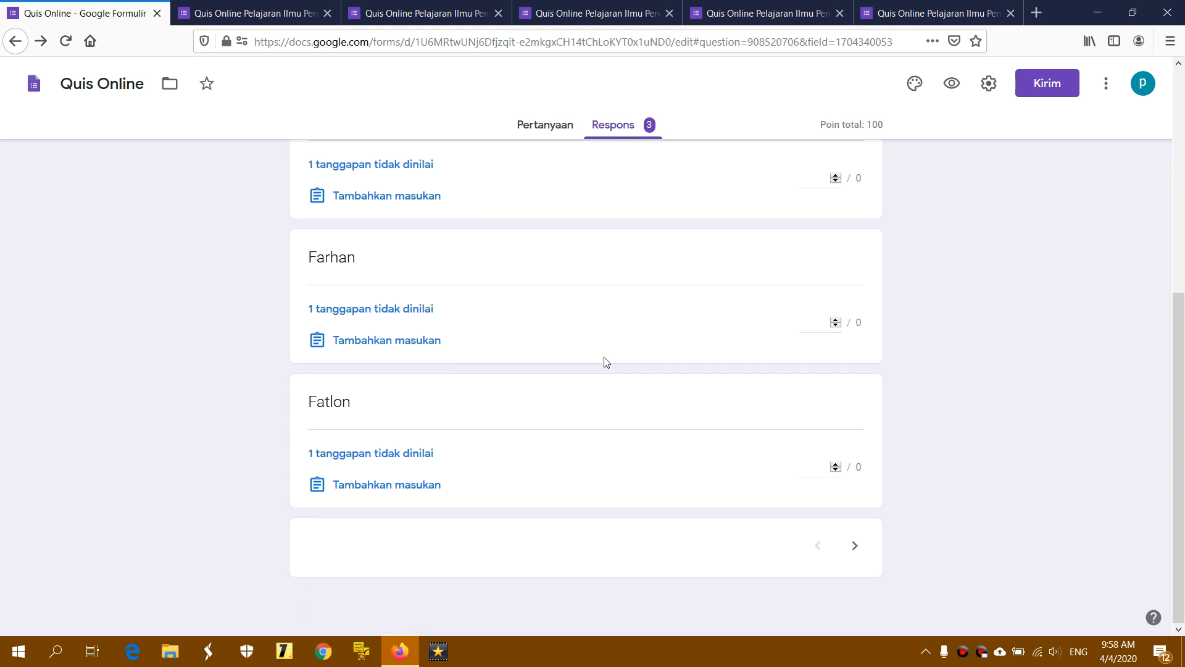
pyautogui.scroll(6, 605, 362)
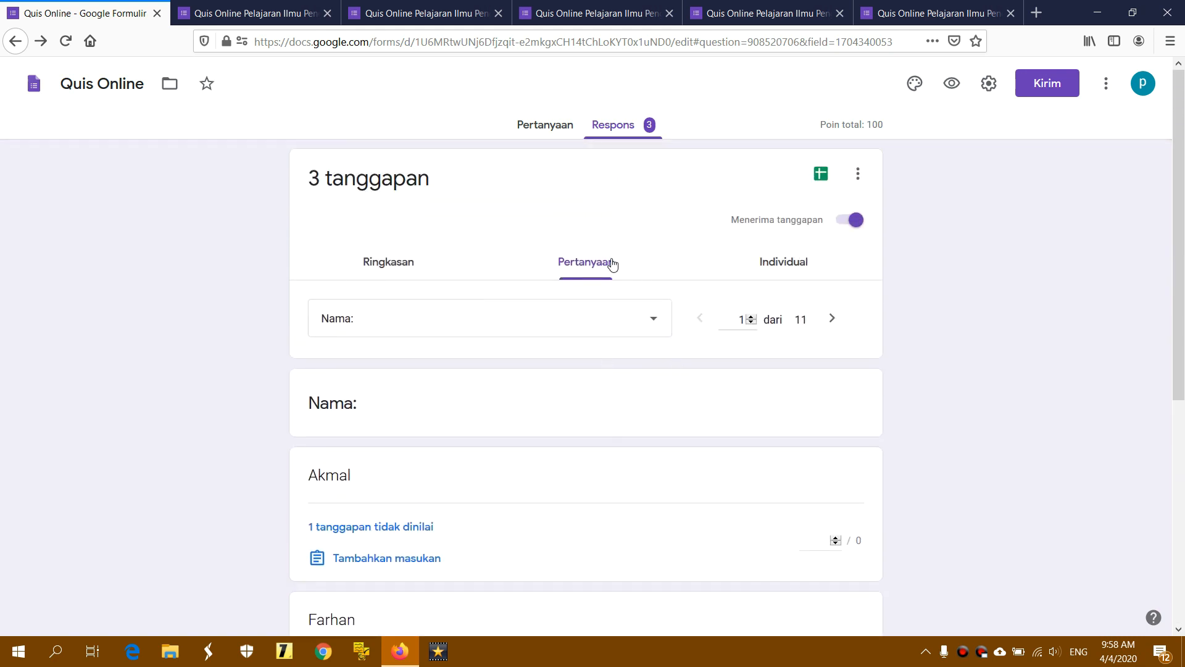
# Step through responses 1 to 3 in the Individual view, ending on the 100/100 submission
pyautogui.click(809, 265)
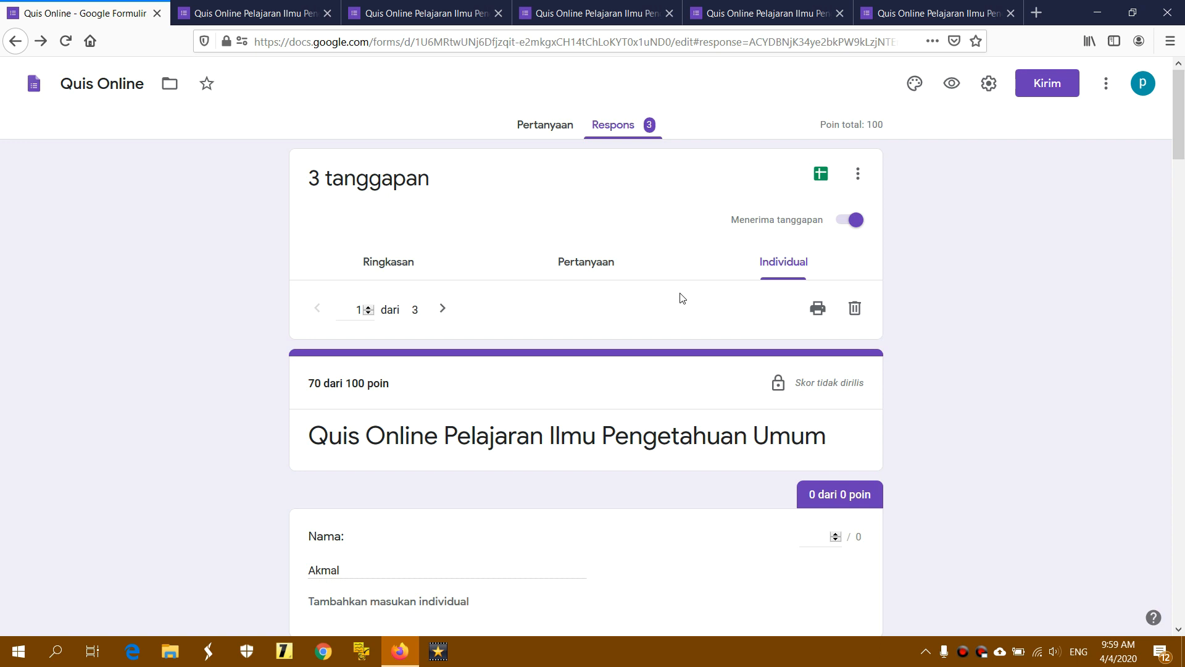
pyautogui.scroll(-2, 682, 298)
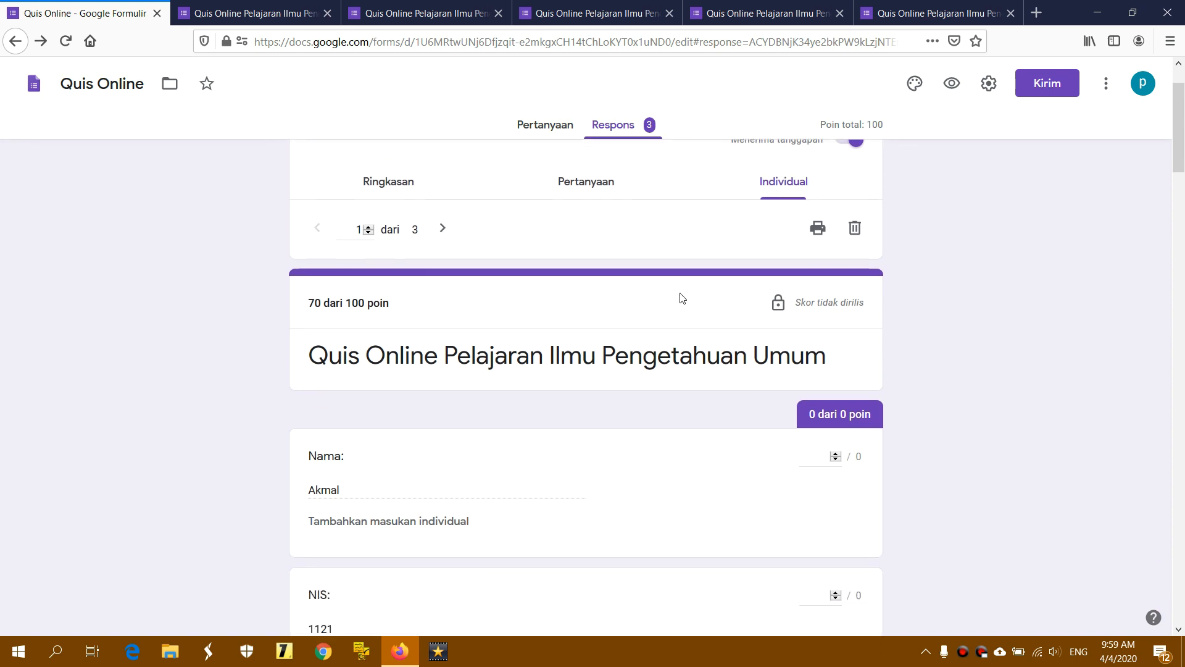
pyautogui.click(310, 223)
pyautogui.click(488, 227)
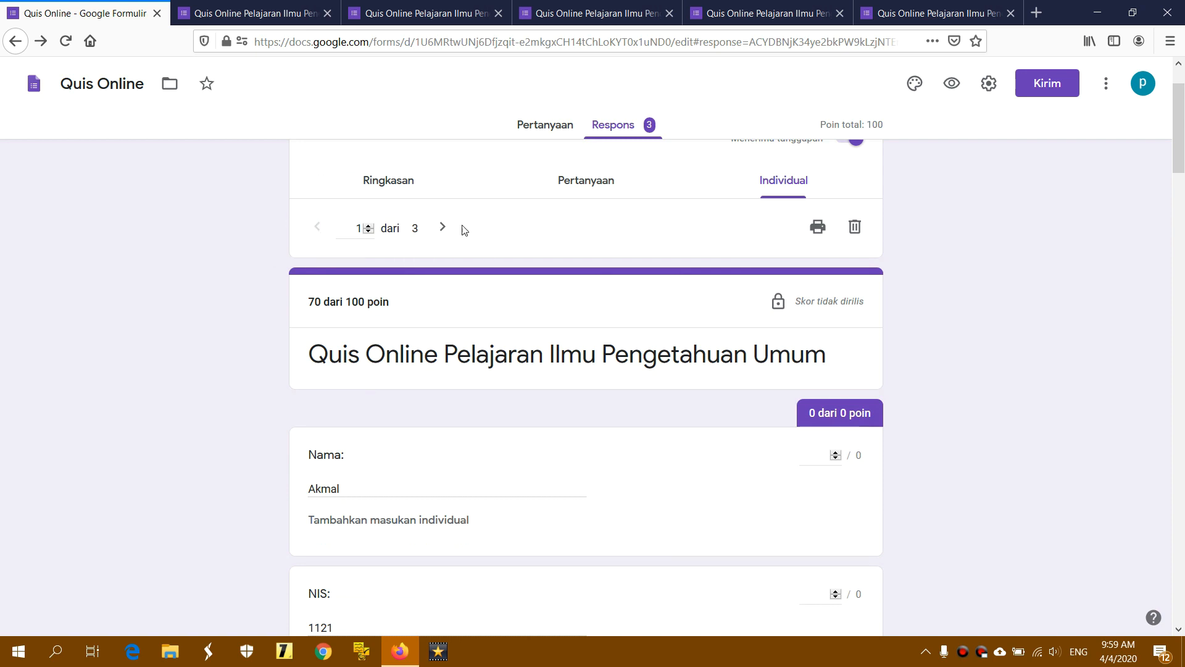
pyautogui.click(344, 494)
pyautogui.click(368, 232)
pyautogui.moveTo(1181, 150); pyautogui.dragTo(1183, 611)
pyautogui.scroll(5, 454, 364)
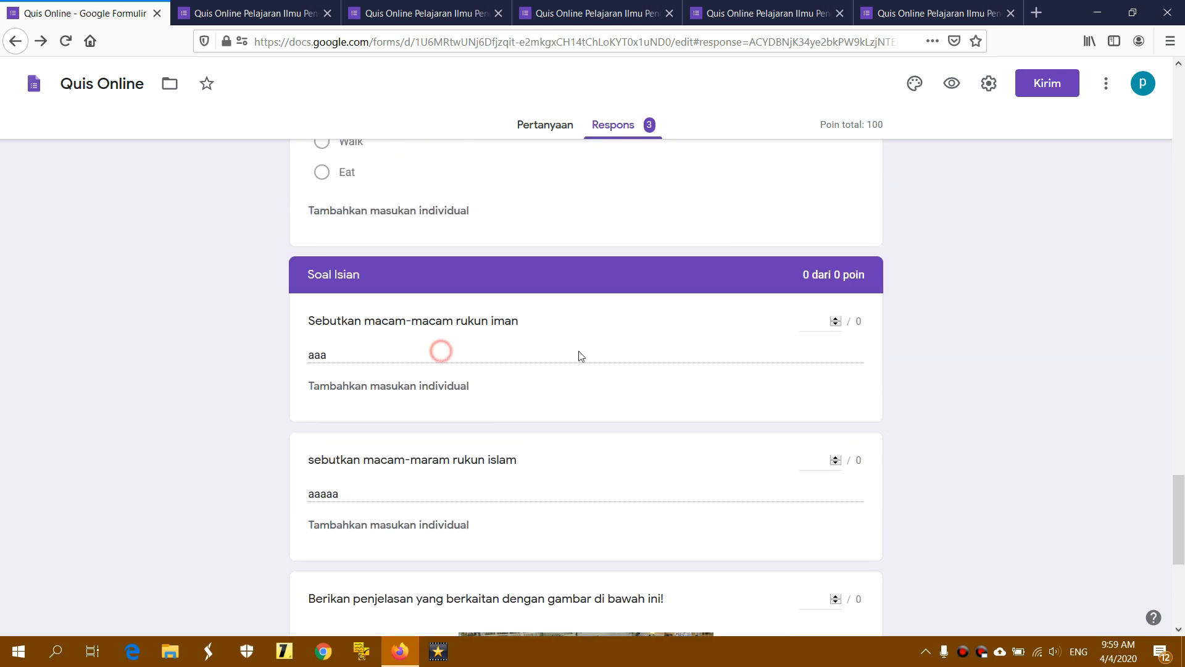
pyautogui.moveTo(1181, 481); pyautogui.dragTo(1180, 72)
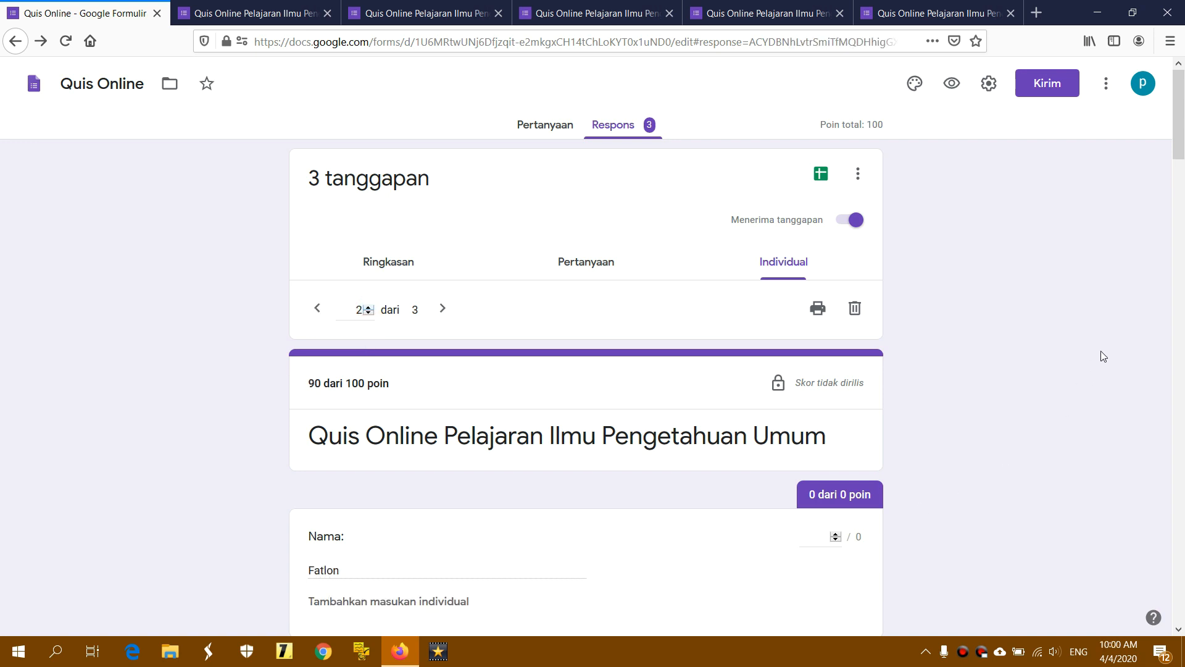
pyautogui.moveTo(1179, 158); pyautogui.dragTo(1183, 287)
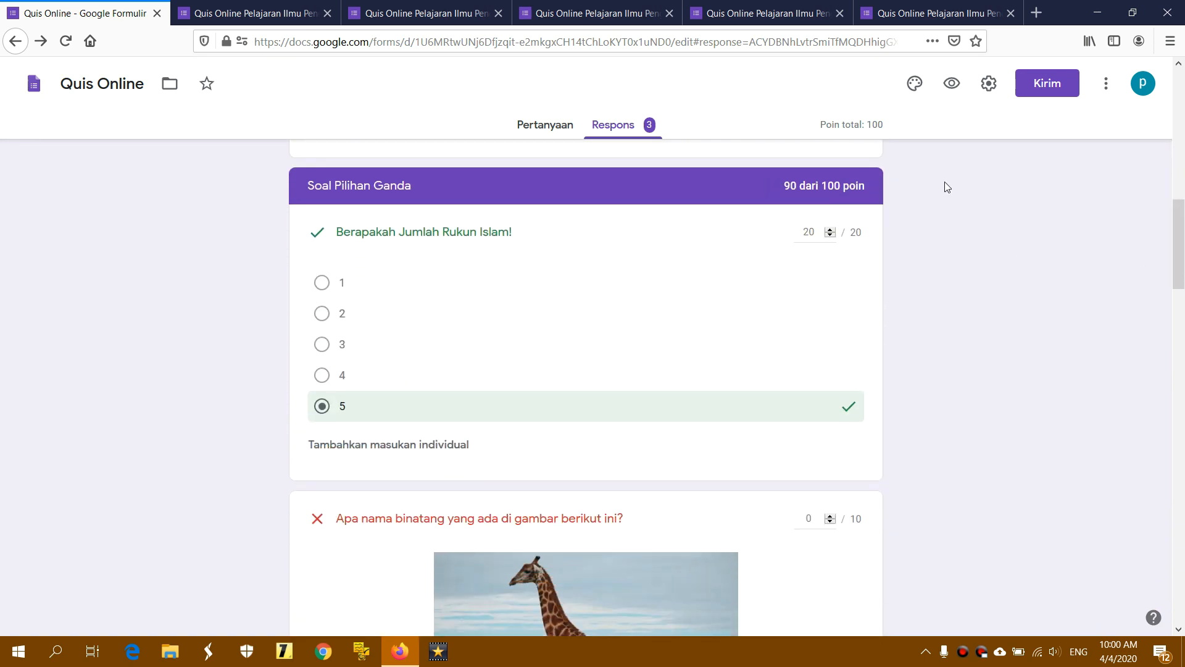
pyautogui.moveTo(1173, 238); pyautogui.dragTo(1182, 101)
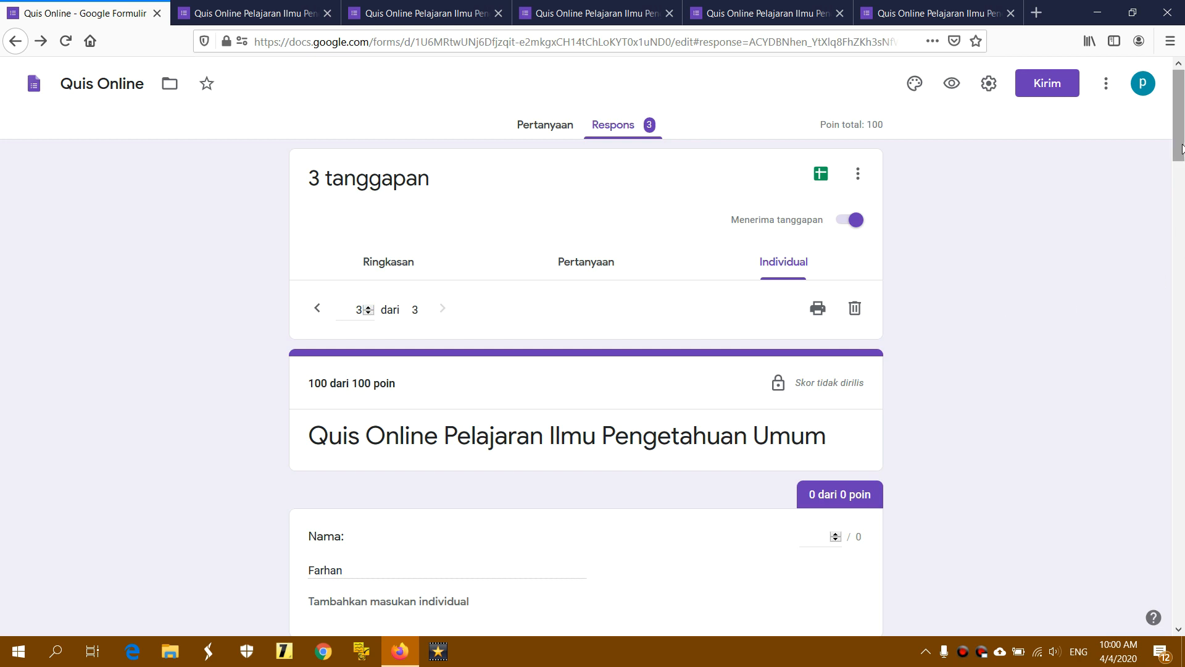
pyautogui.moveTo(1183, 171); pyautogui.dragTo(1180, 132)
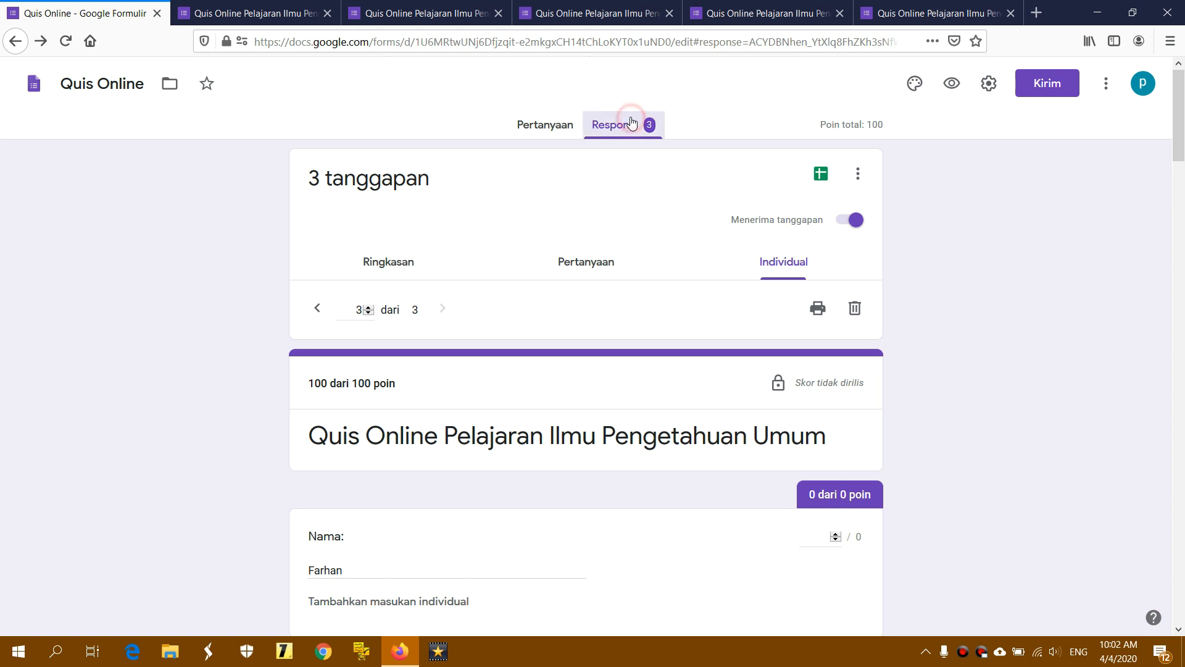
pyautogui.click(542, 124)
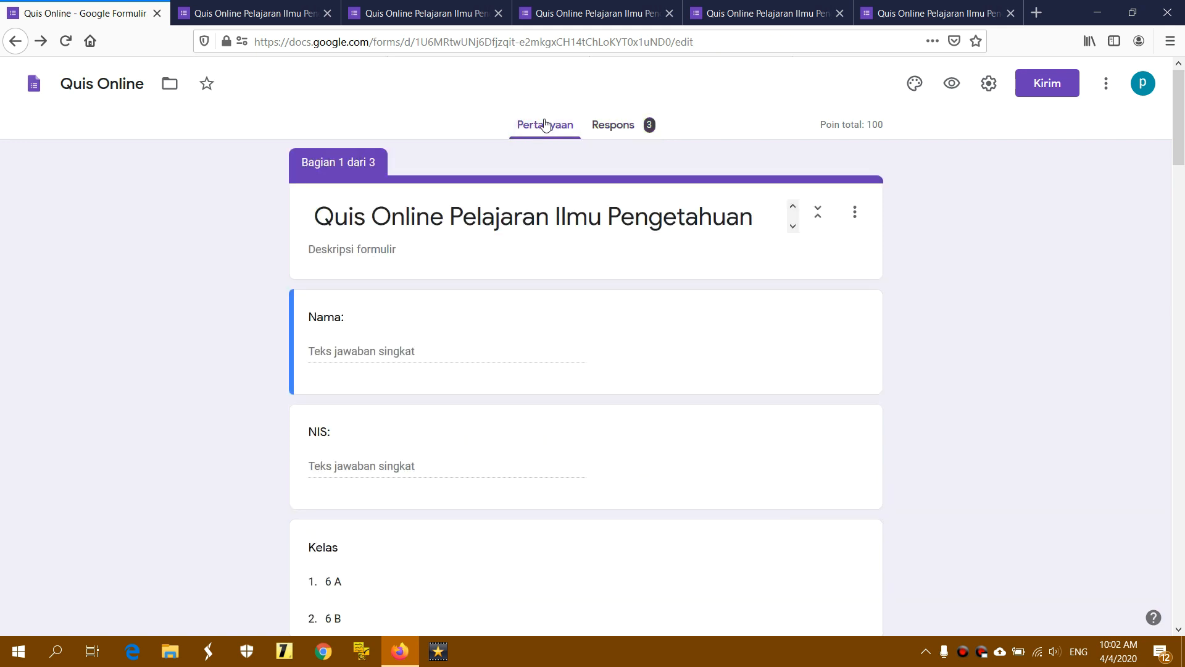
pyautogui.click(613, 126)
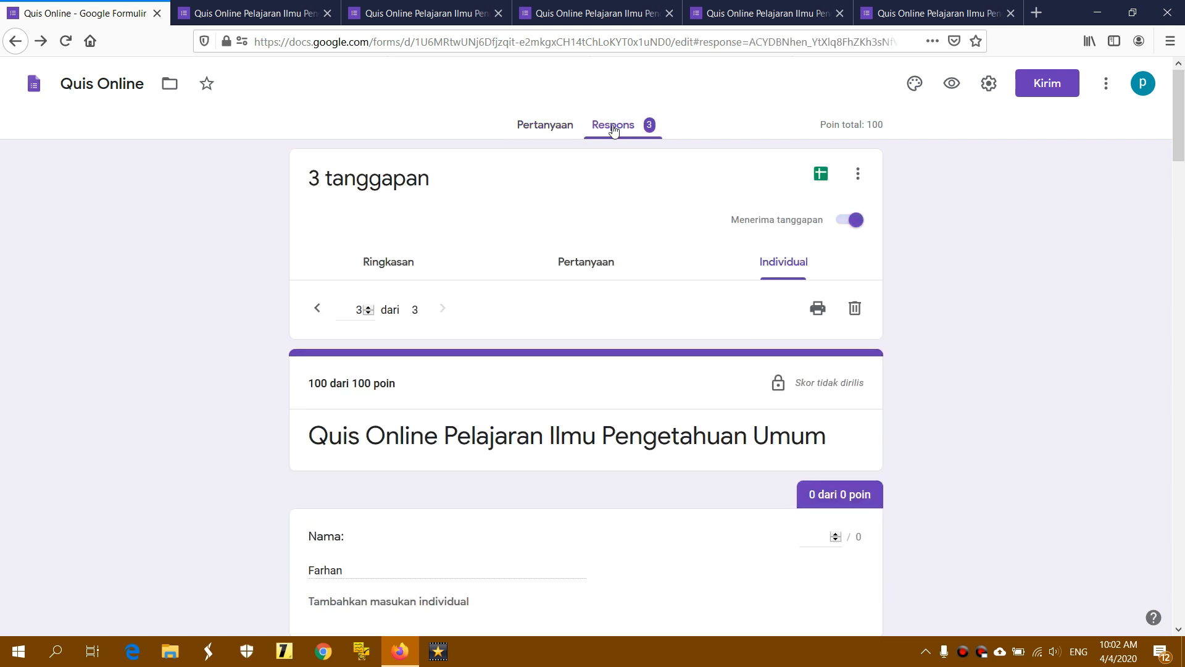
# Link the responses to a new spreadsheet named 'Data Quis Online 1' and create it
pyautogui.click(826, 179)
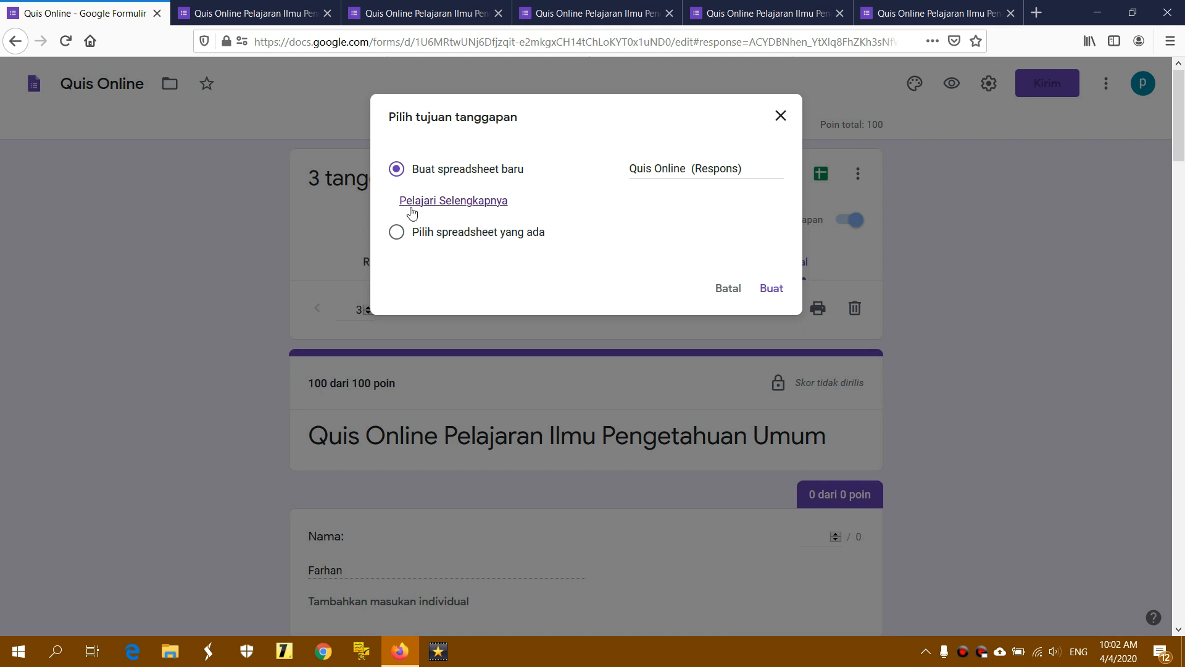
pyautogui.click(470, 233)
pyautogui.click(475, 175)
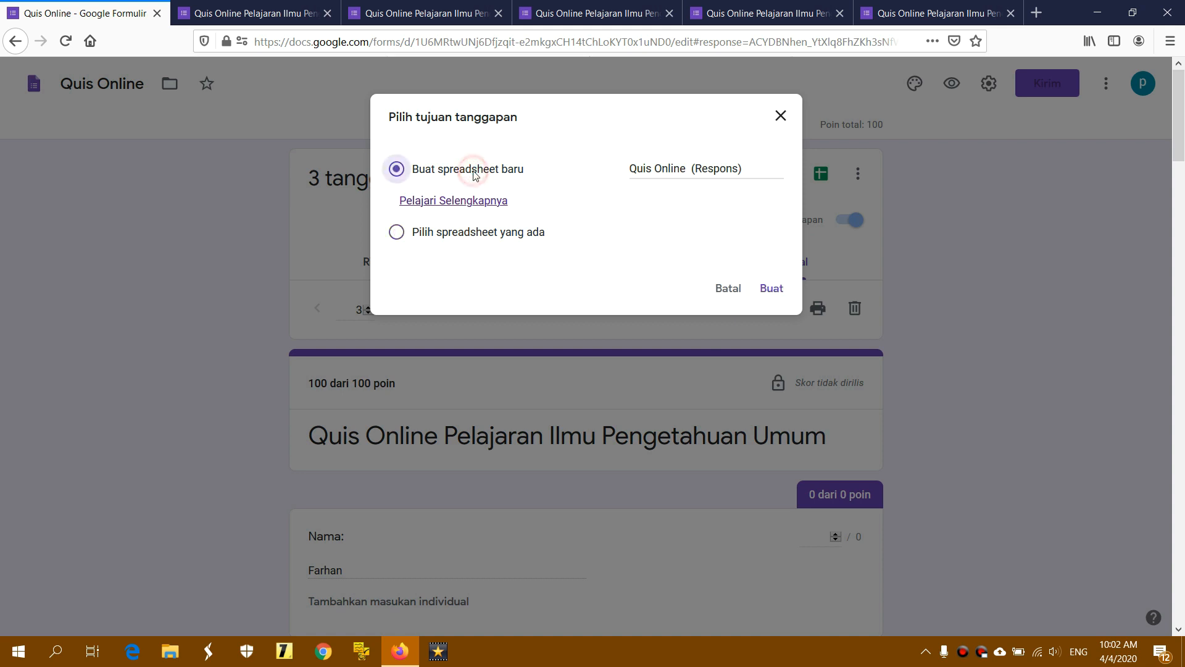
pyautogui.click(655, 172)
pyautogui.click(749, 166)
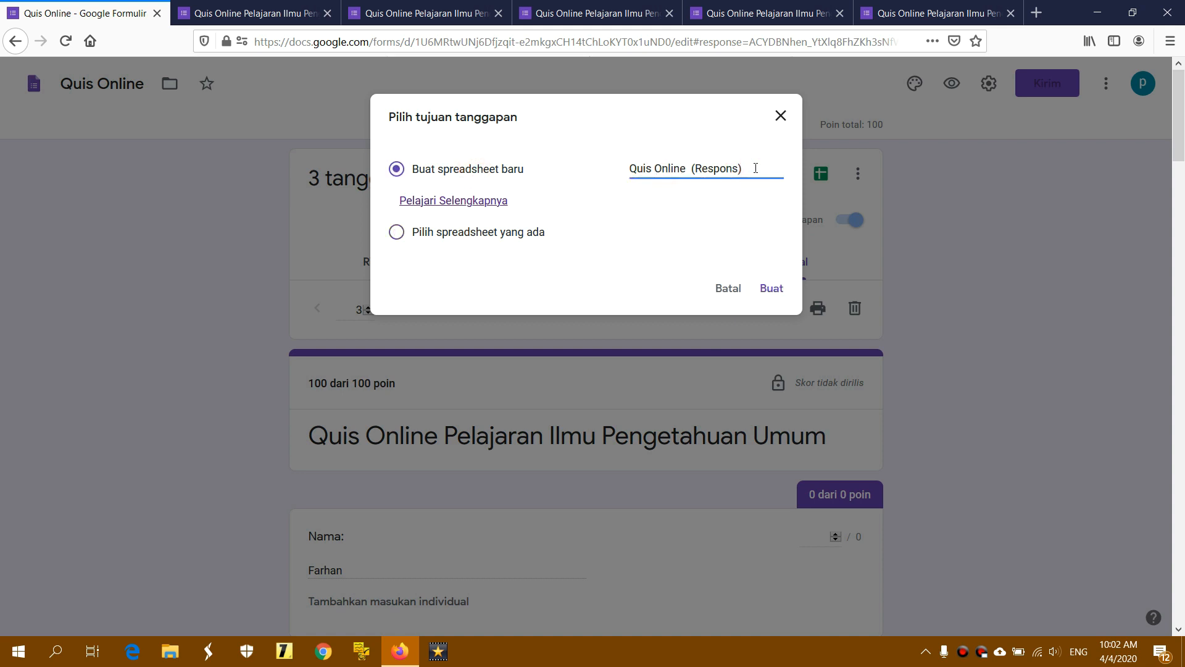
pyautogui.click(761, 168)
pyautogui.moveTo(760, 168); pyautogui.dragTo(626, 158)
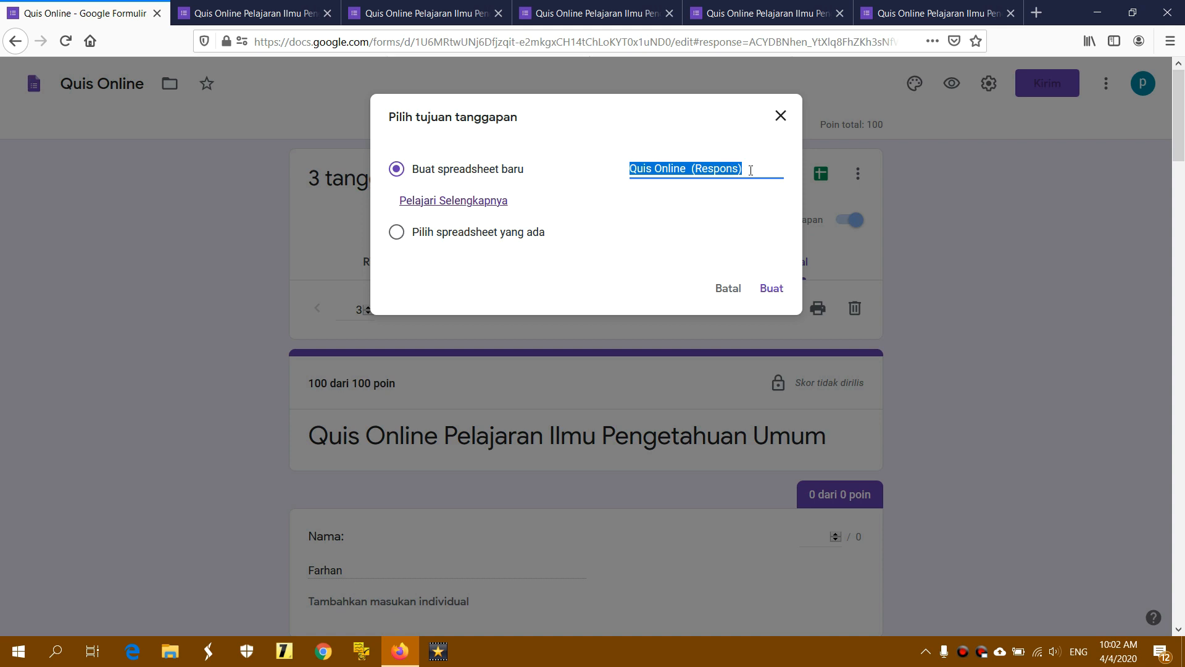
pyautogui.moveTo(751, 170); pyautogui.dragTo(627, 169)
pyautogui.write('Data')
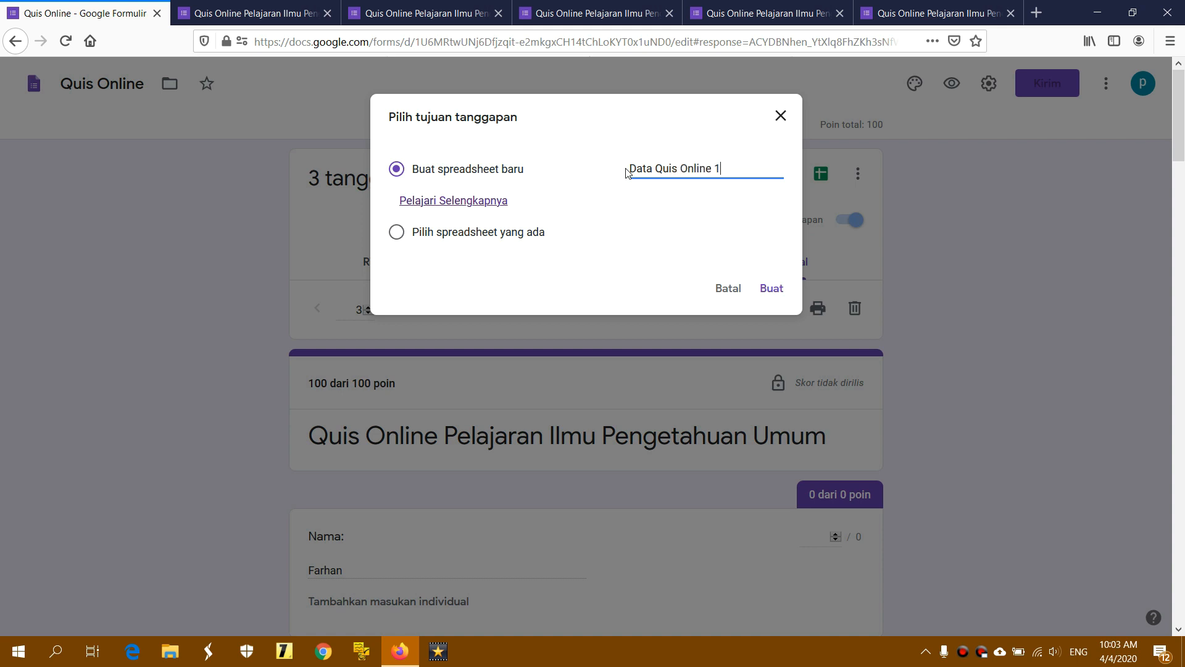
pyautogui.moveTo(631, 168); pyautogui.dragTo(760, 169)
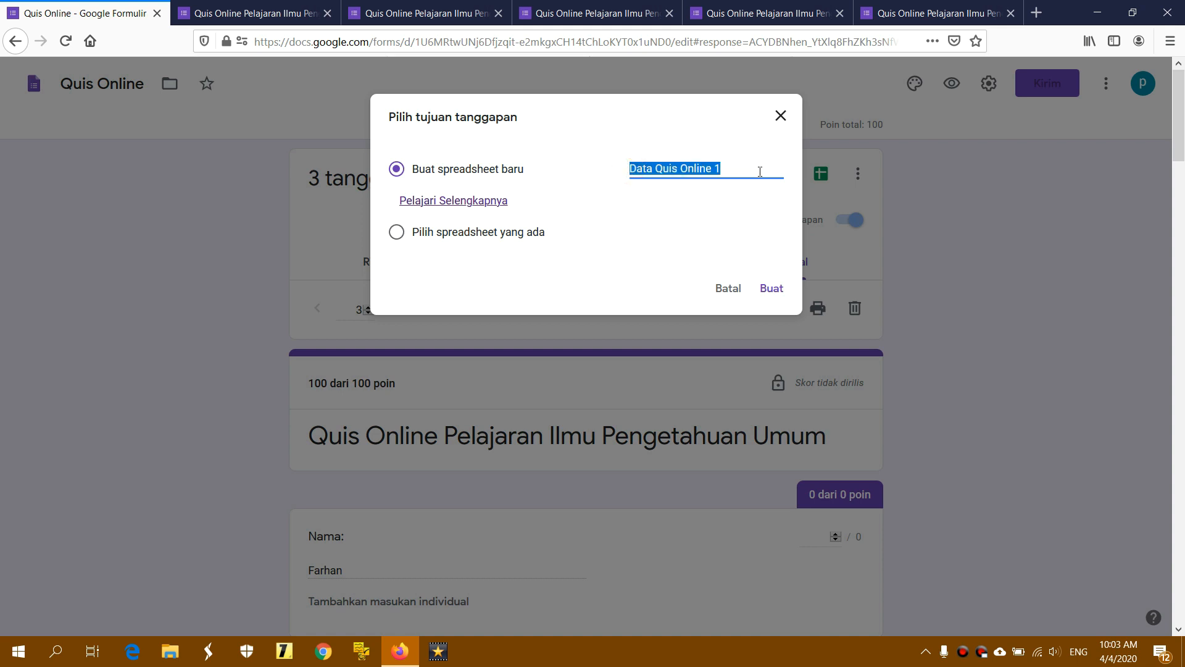
pyautogui.click(759, 169)
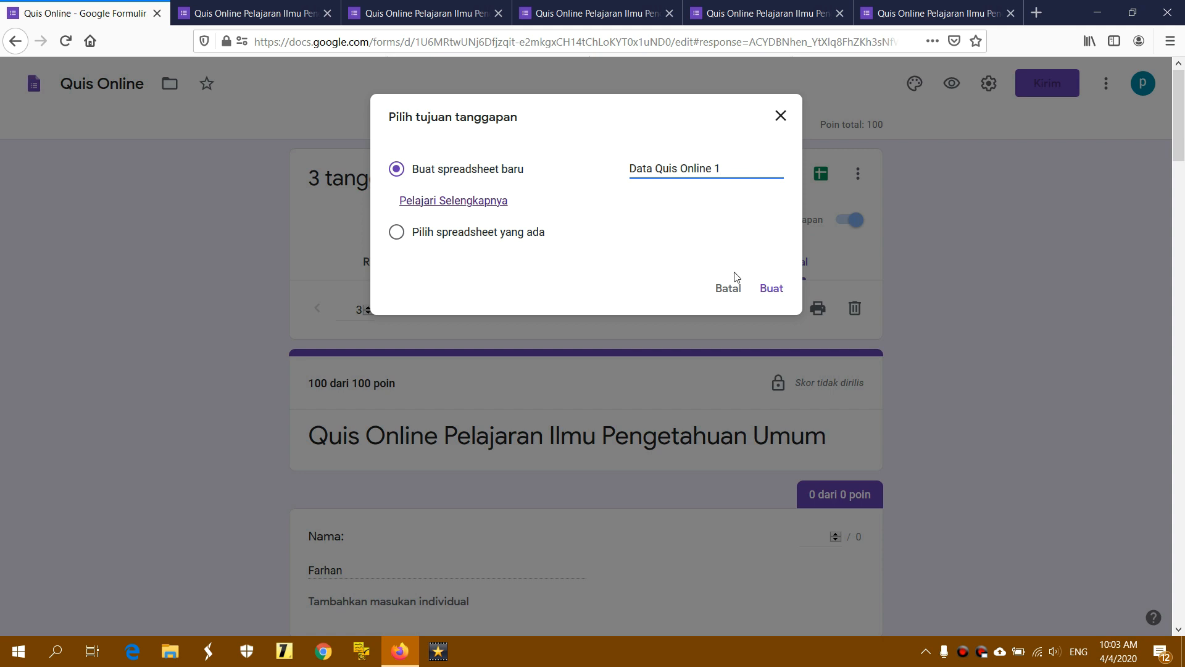
pyautogui.click(773, 289)
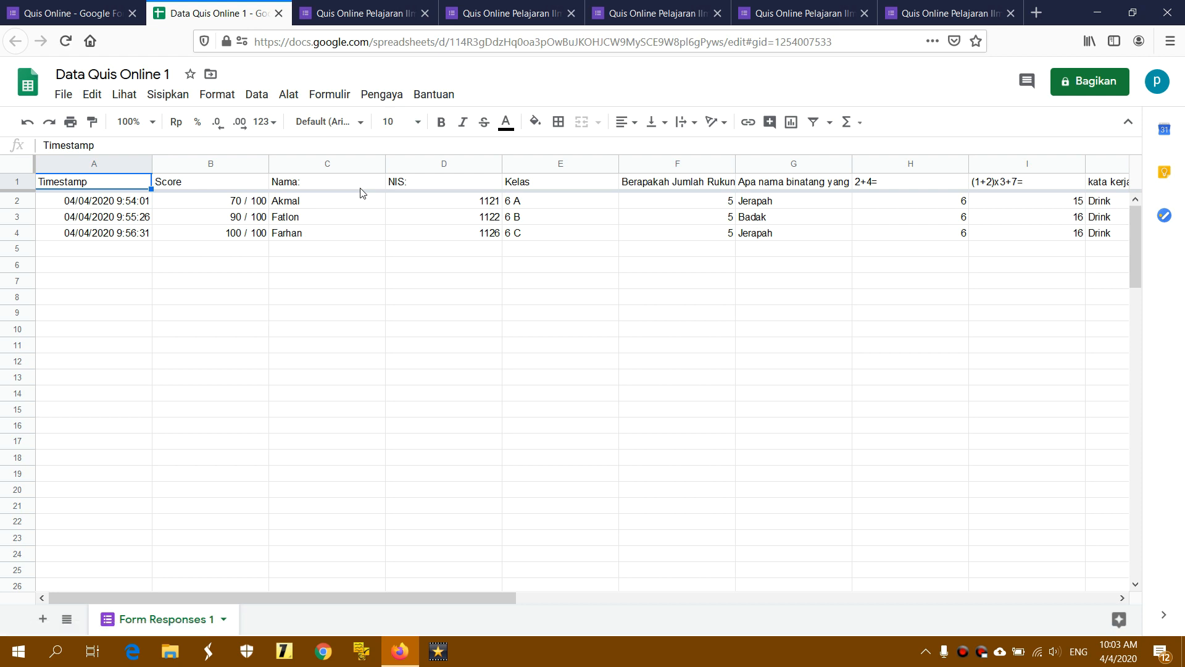
# Inspect the header row, the timestamps and the Score column values 70 and 100
pyautogui.click(22, 181)
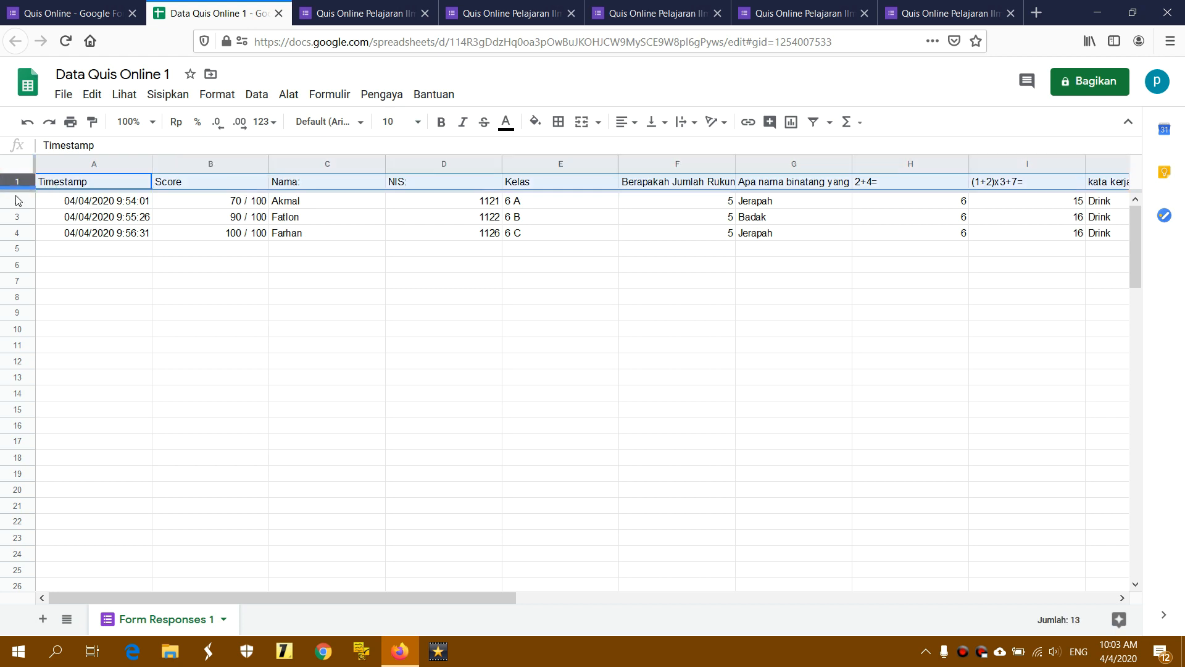
pyautogui.click(102, 221)
pyautogui.click(106, 164)
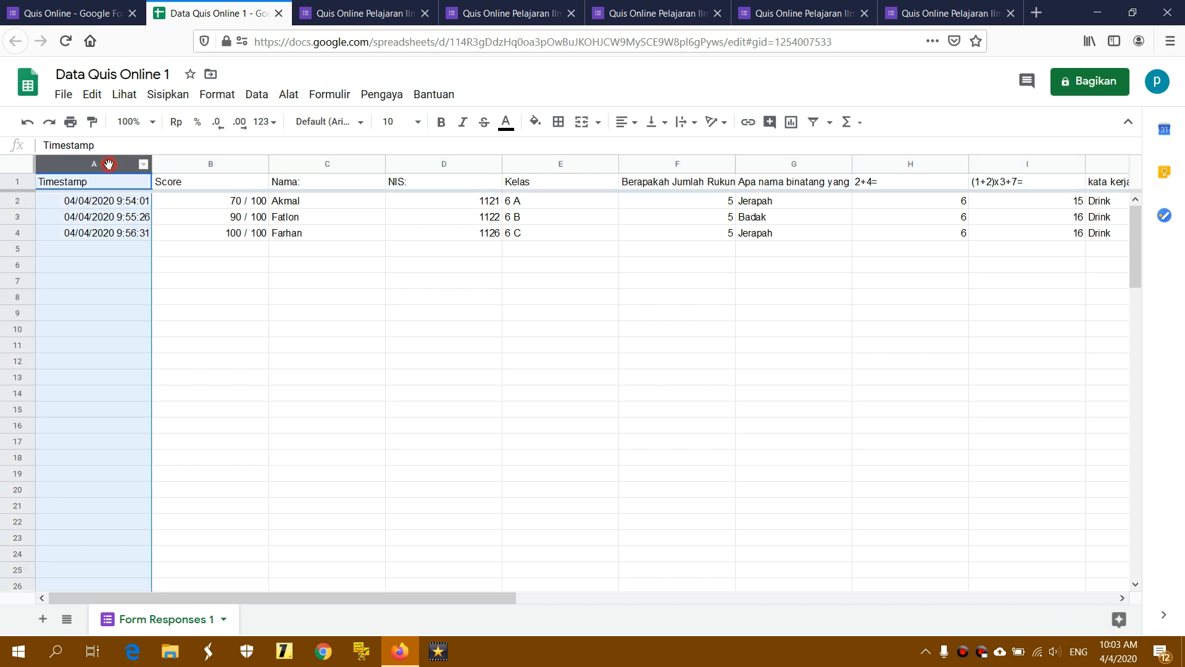
pyautogui.click(228, 162)
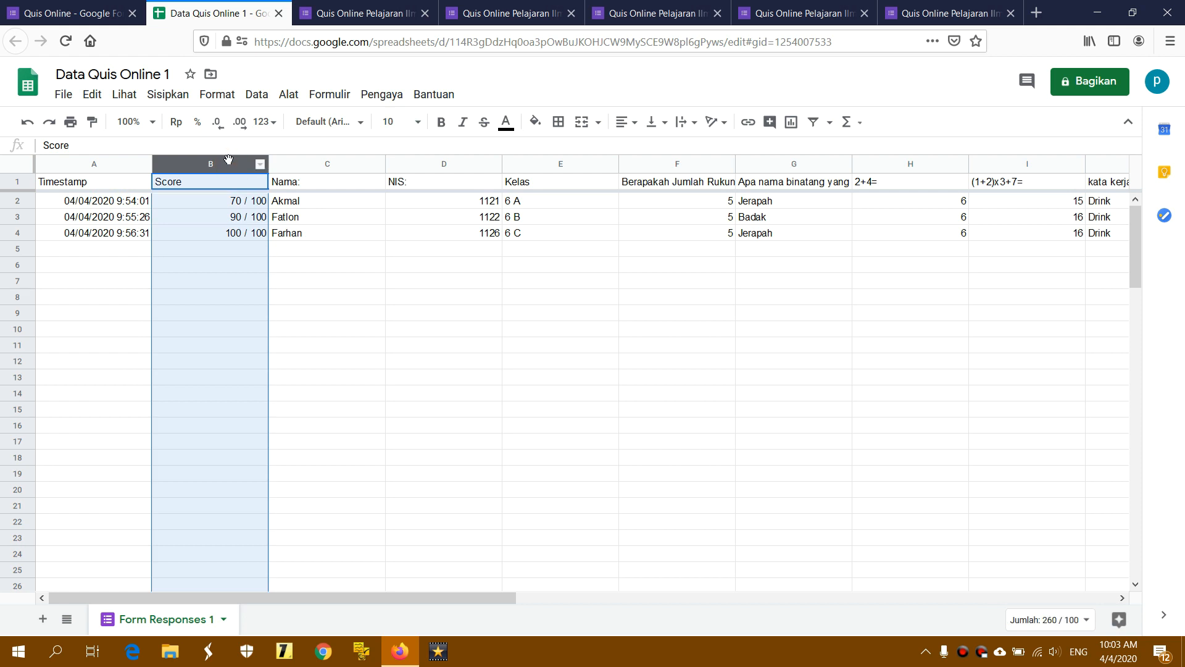
pyautogui.click(234, 201)
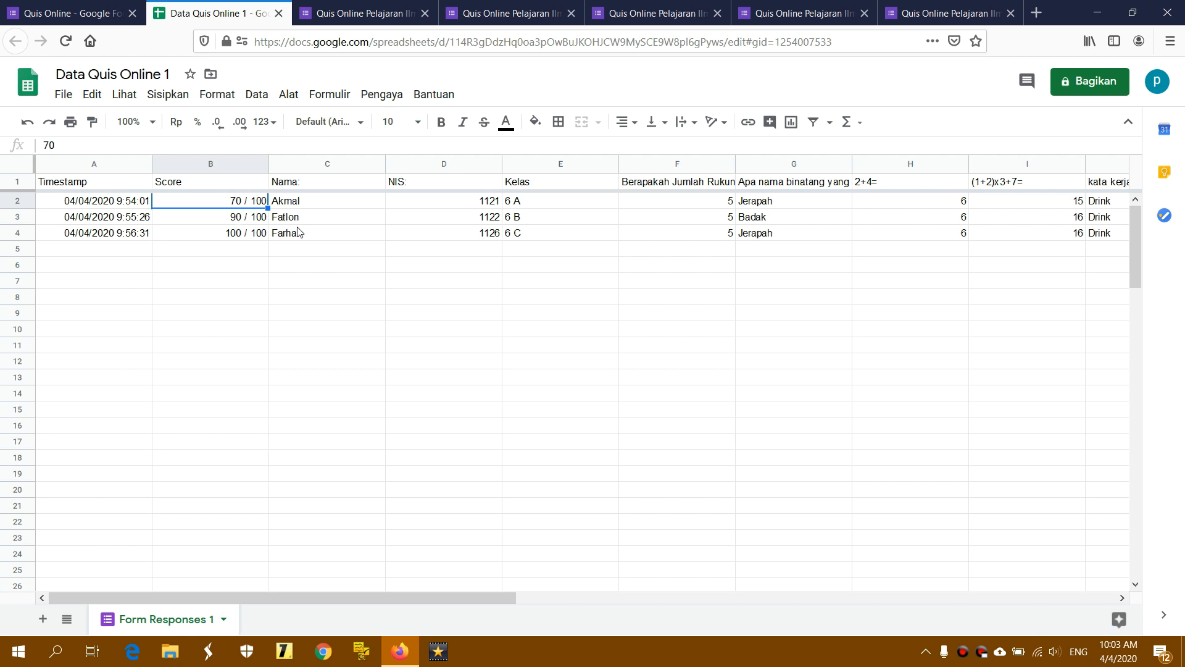
pyautogui.click(253, 234)
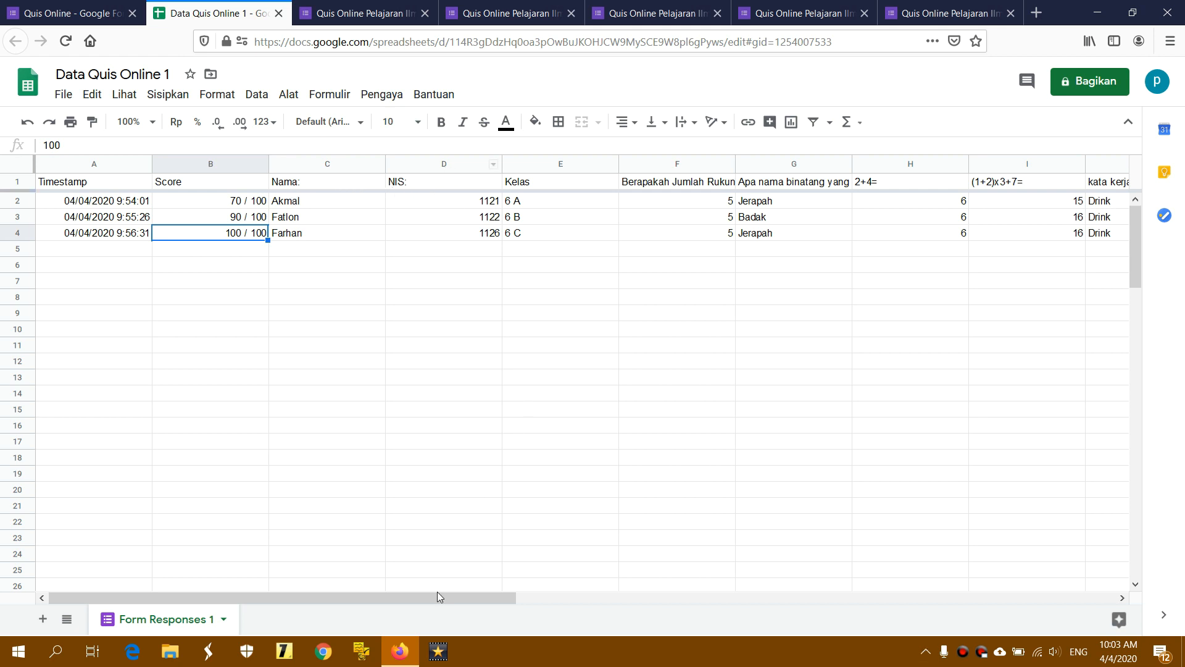
pyautogui.moveTo(437, 598); pyautogui.dragTo(845, 587)
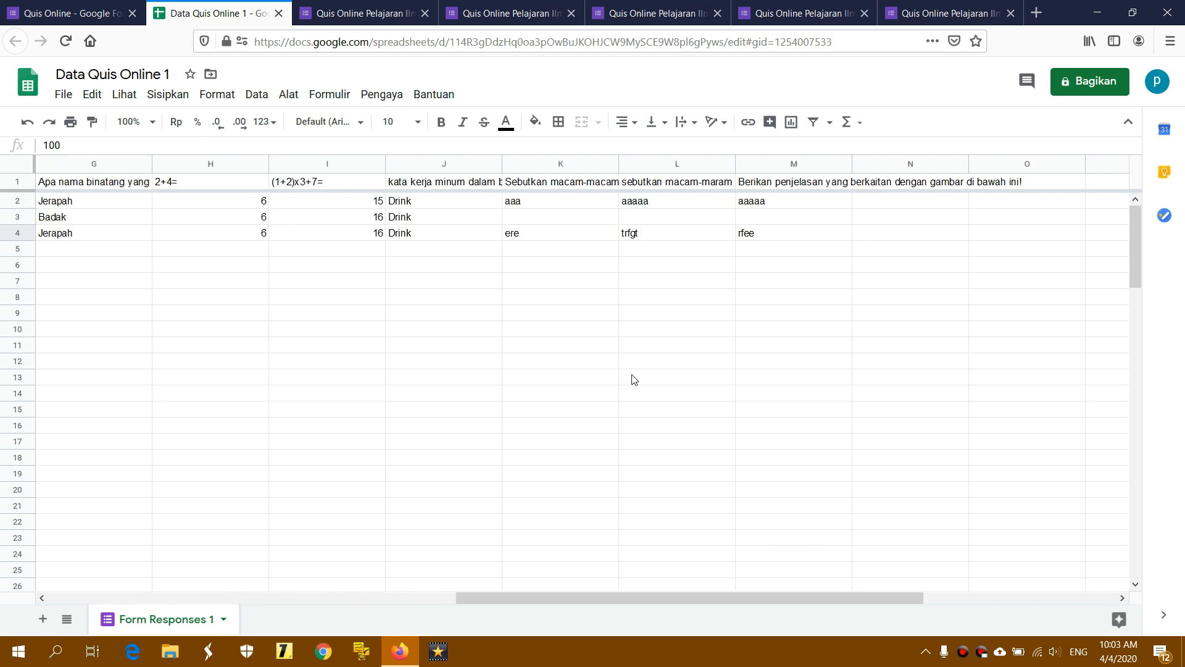
# Inspect the students' fill-in answers in columns K, L and M for rows 2 to 4
pyautogui.click(551, 235)
pyautogui.click(559, 201)
pyautogui.click(563, 235)
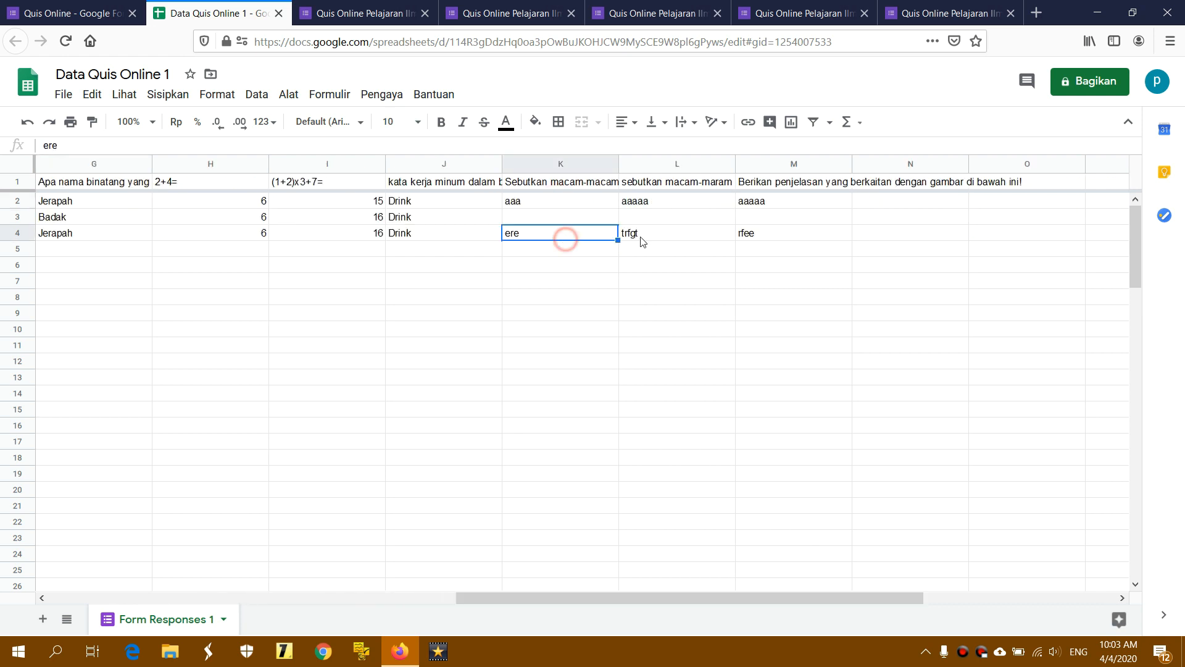
pyautogui.click(639, 236)
pyautogui.click(755, 235)
pyautogui.click(768, 202)
pyautogui.click(535, 200)
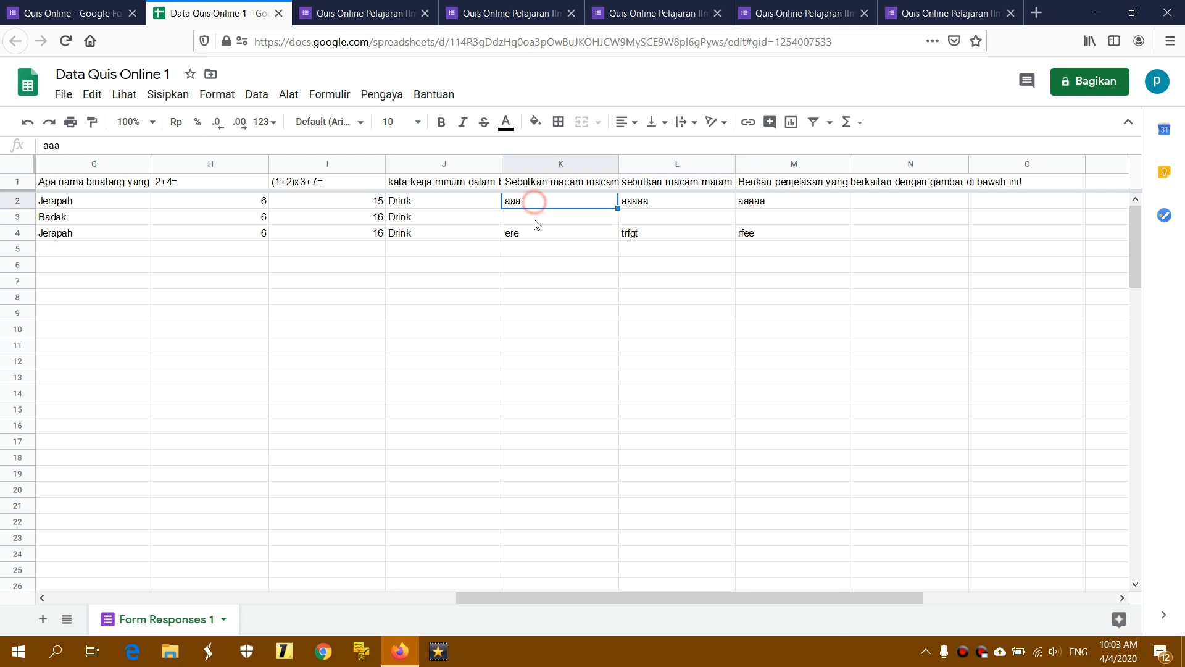
pyautogui.click(535, 216)
# Check the answers ere, rfee, trfgt, Drink, aaa and aaaaa, then return to the Quis Online form
pyautogui.click(536, 234)
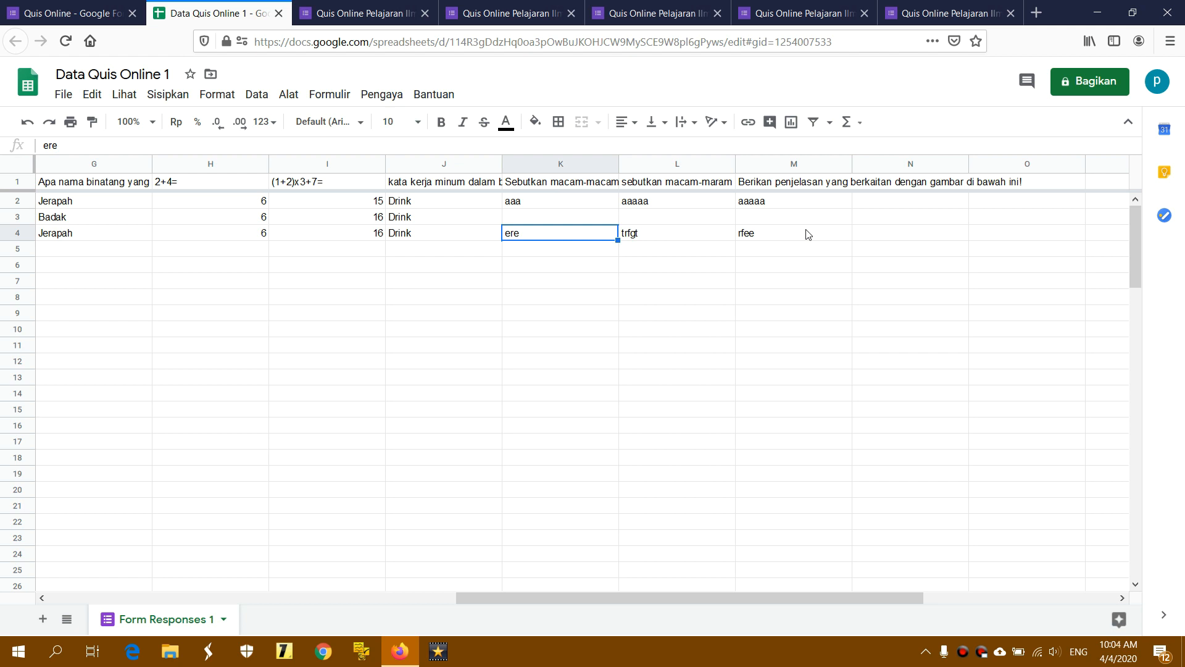
pyautogui.click(786, 233)
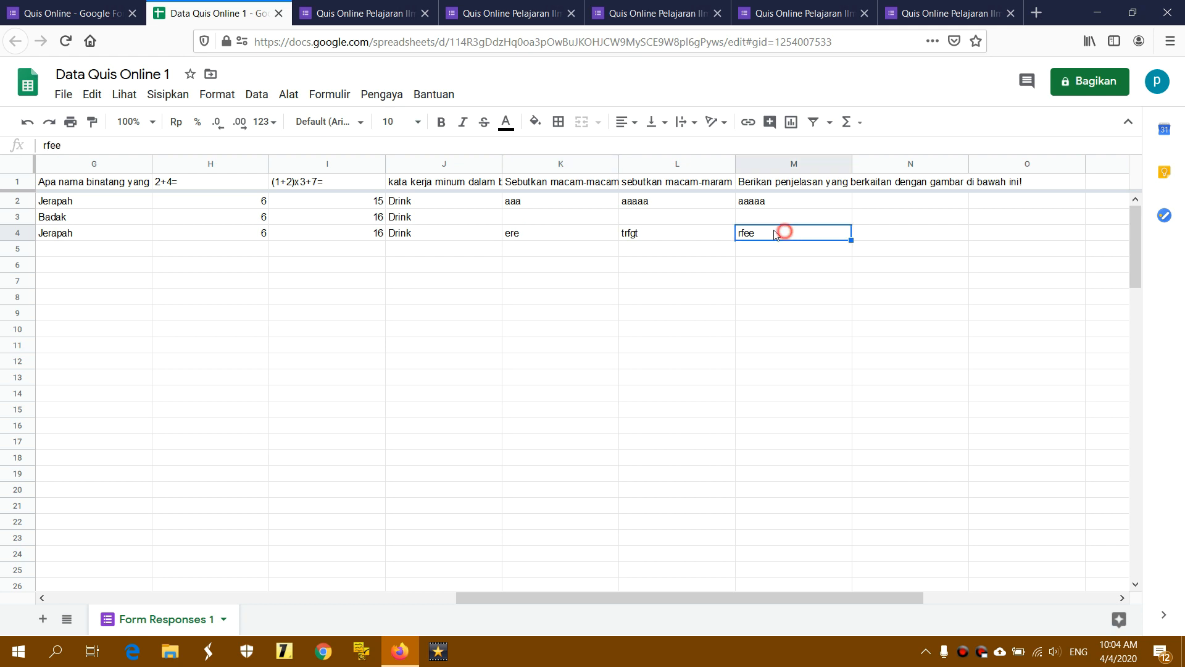
pyautogui.click(704, 233)
pyautogui.click(472, 233)
pyautogui.click(466, 201)
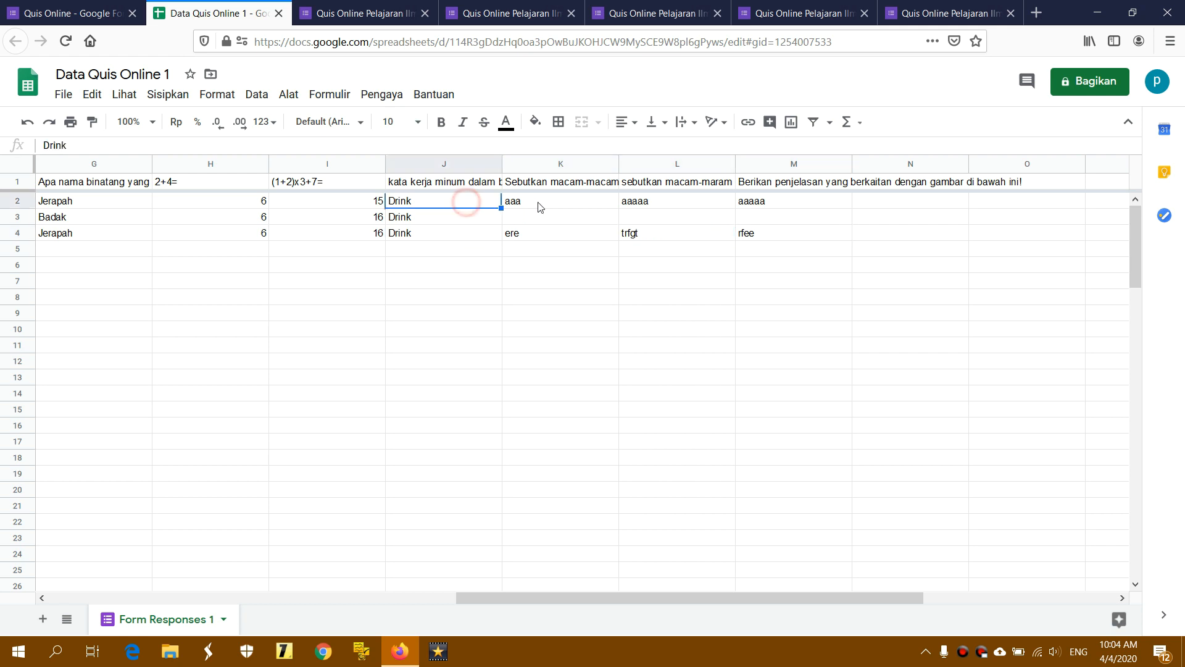
pyautogui.click(537, 201)
pyautogui.click(755, 203)
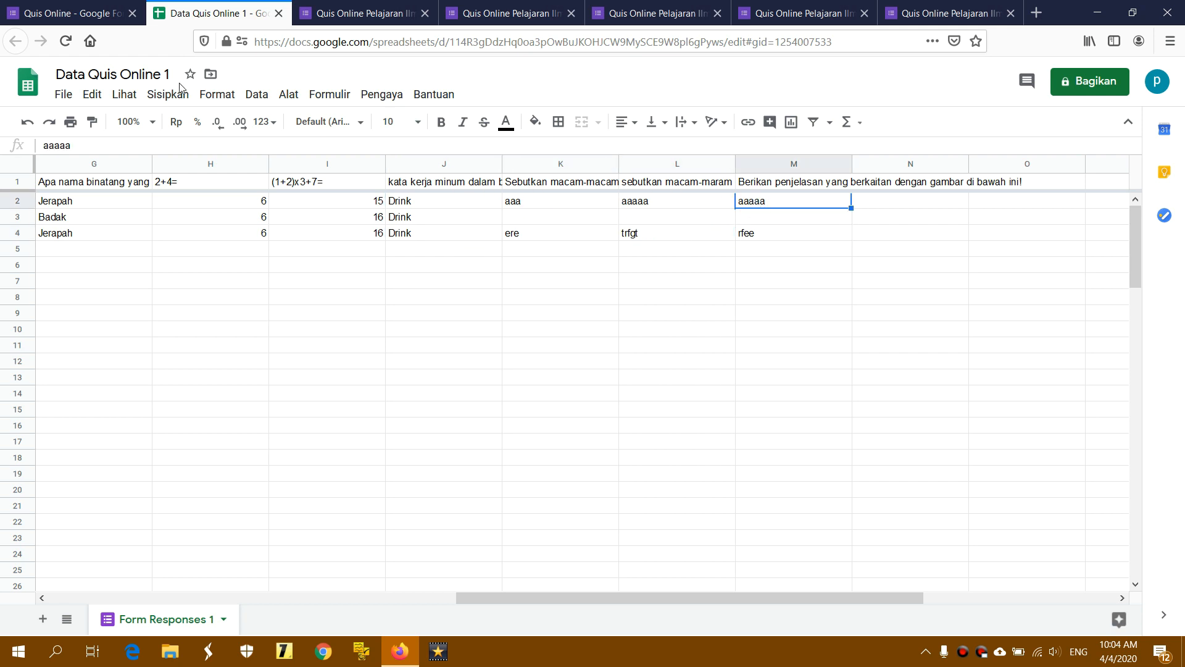
pyautogui.click(99, 15)
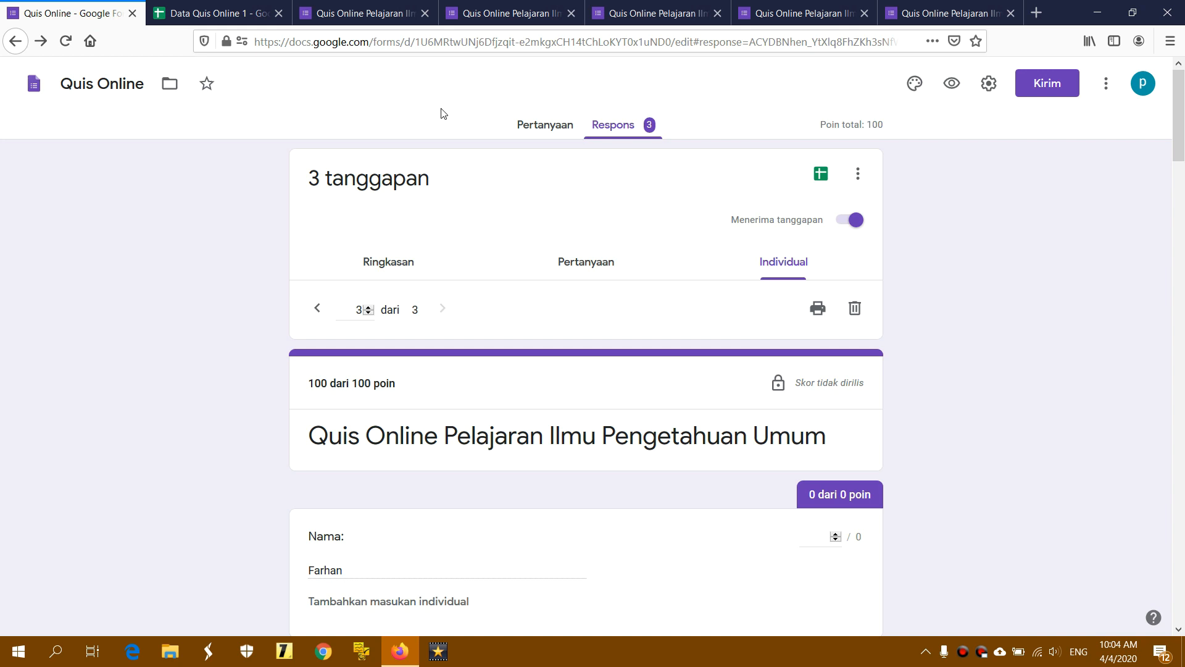
# Show the Quis Online questions, from the title through Nama, NIS and Kelas, and open Firefox's main menu
pyautogui.click(546, 125)
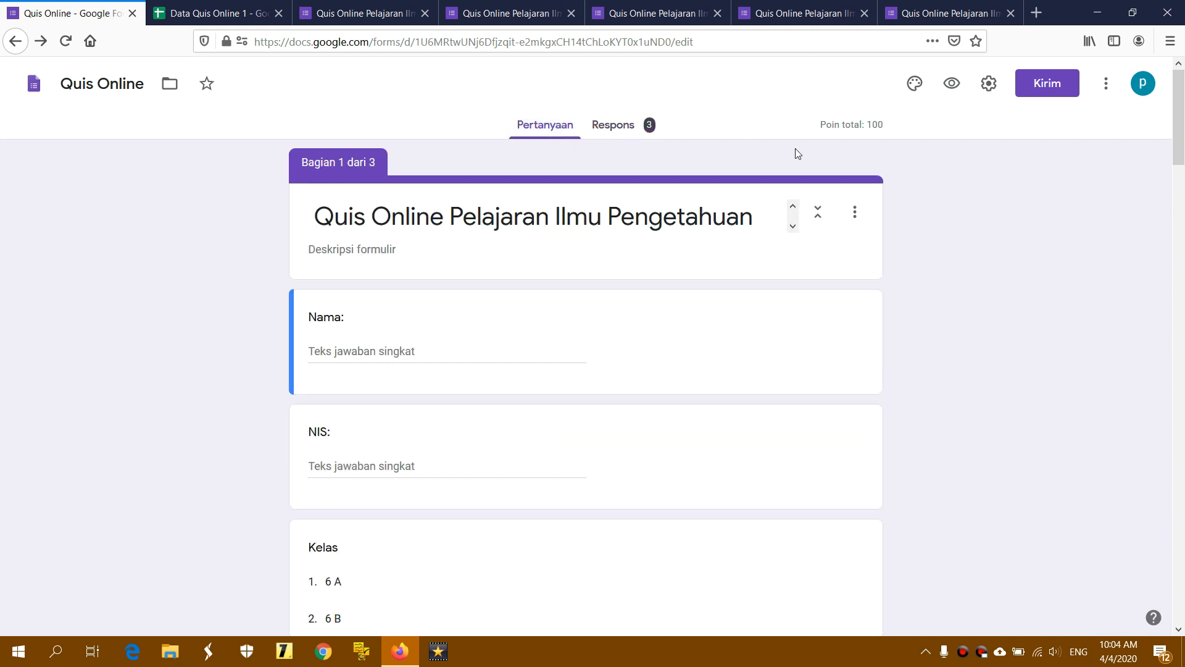
pyautogui.click(550, 128)
pyautogui.moveTo(1178, 162)
pyautogui.mouseDown()
pyautogui.moveTo(1177, 593)
pyautogui.moveTo(1180, 142)
pyautogui.mouseUp()
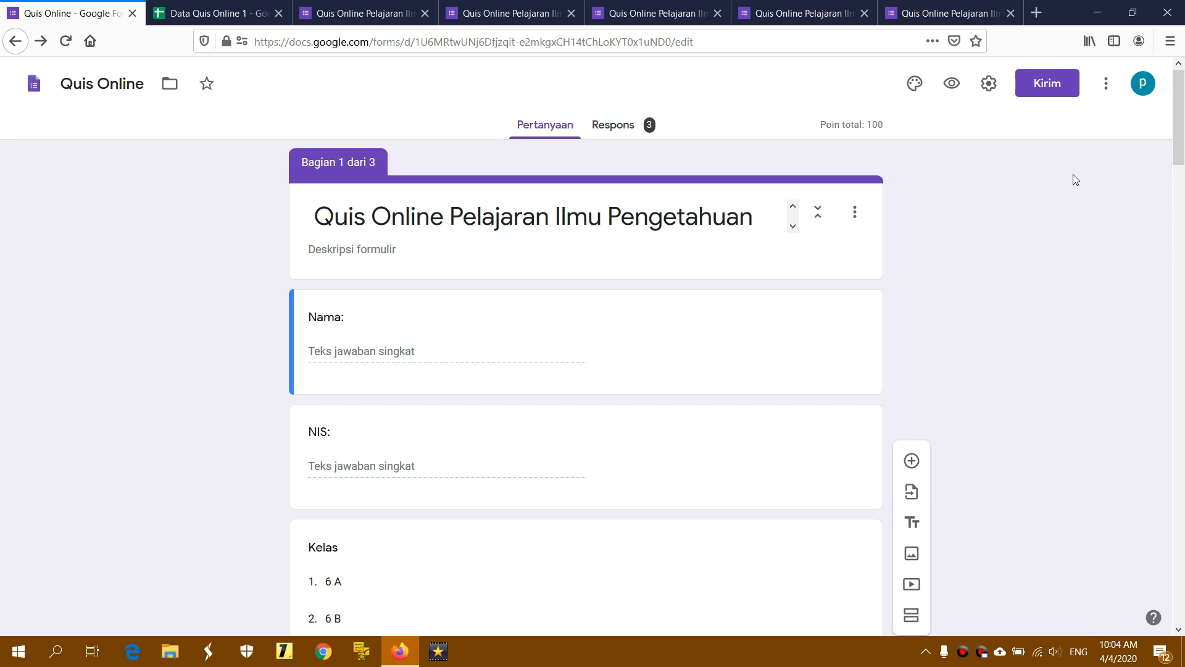
pyautogui.click(1169, 41)
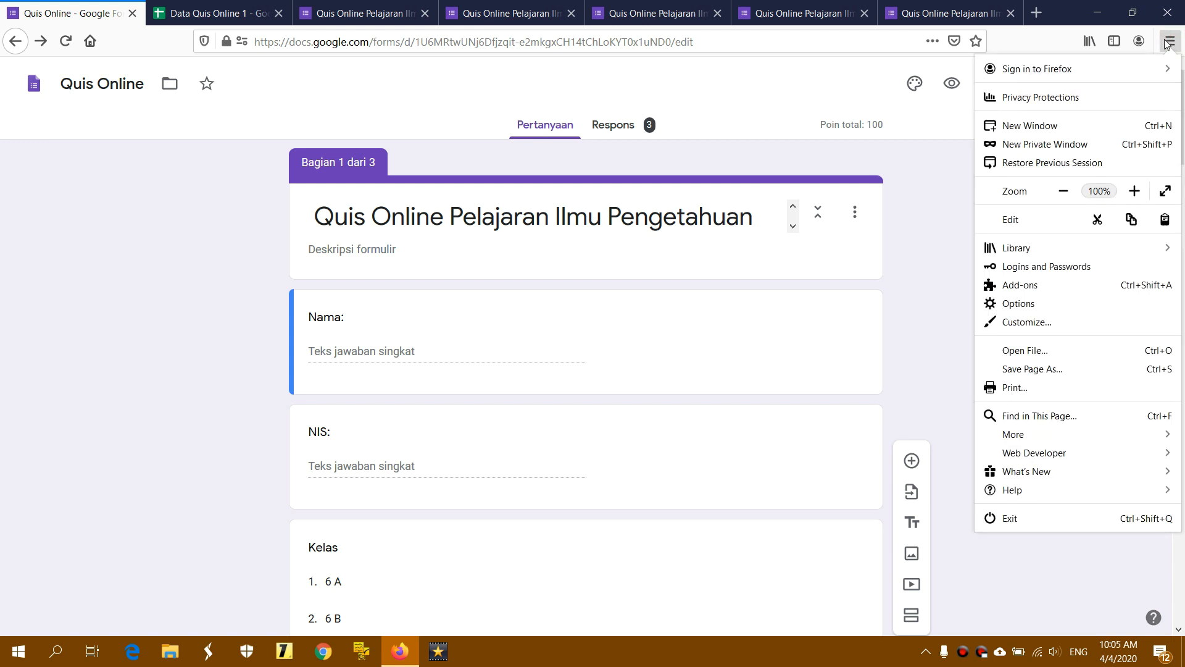
# In a new Firefox private window, search 'google form' and open the 'Google Forms: Sign-in' result
pyautogui.click(1157, 148)
pyautogui.click(807, 43)
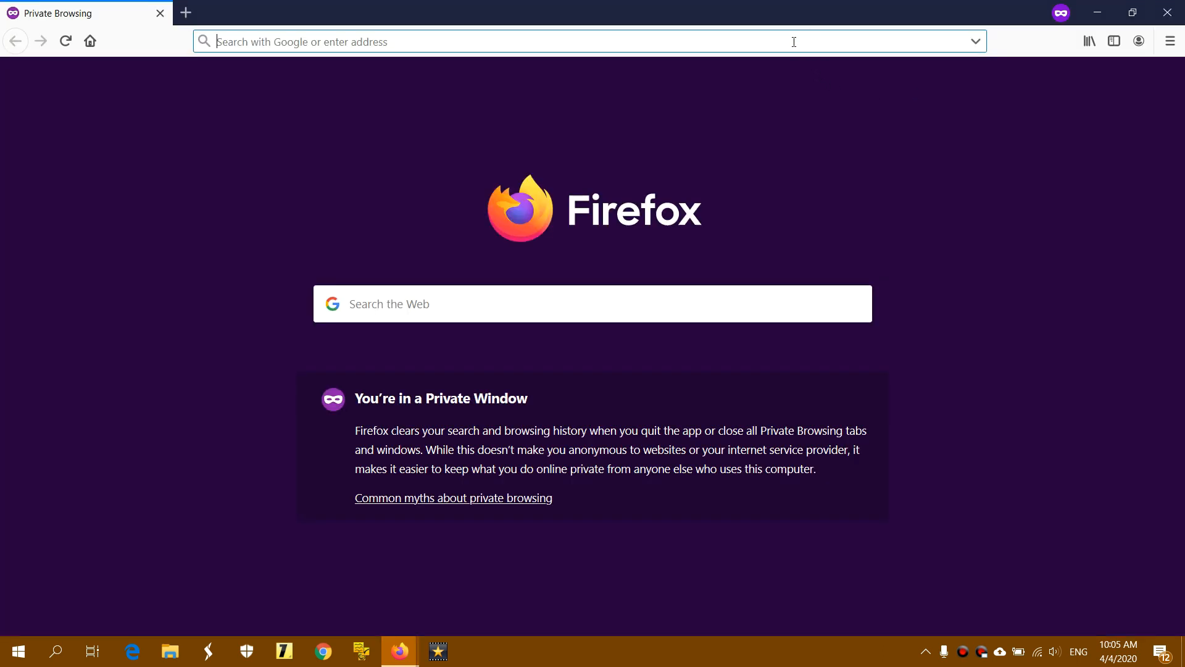
pyautogui.click(315, 42)
pyautogui.click(314, 42)
pyautogui.write('google')
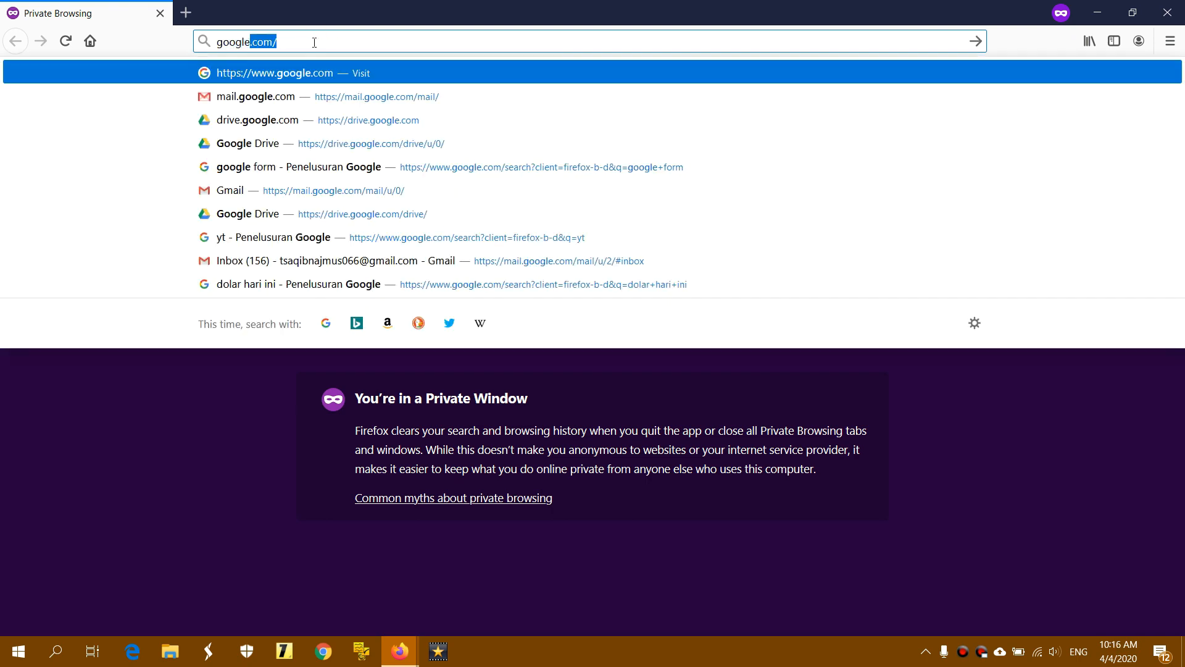
pyautogui.write(' form')
pyautogui.press('Return')
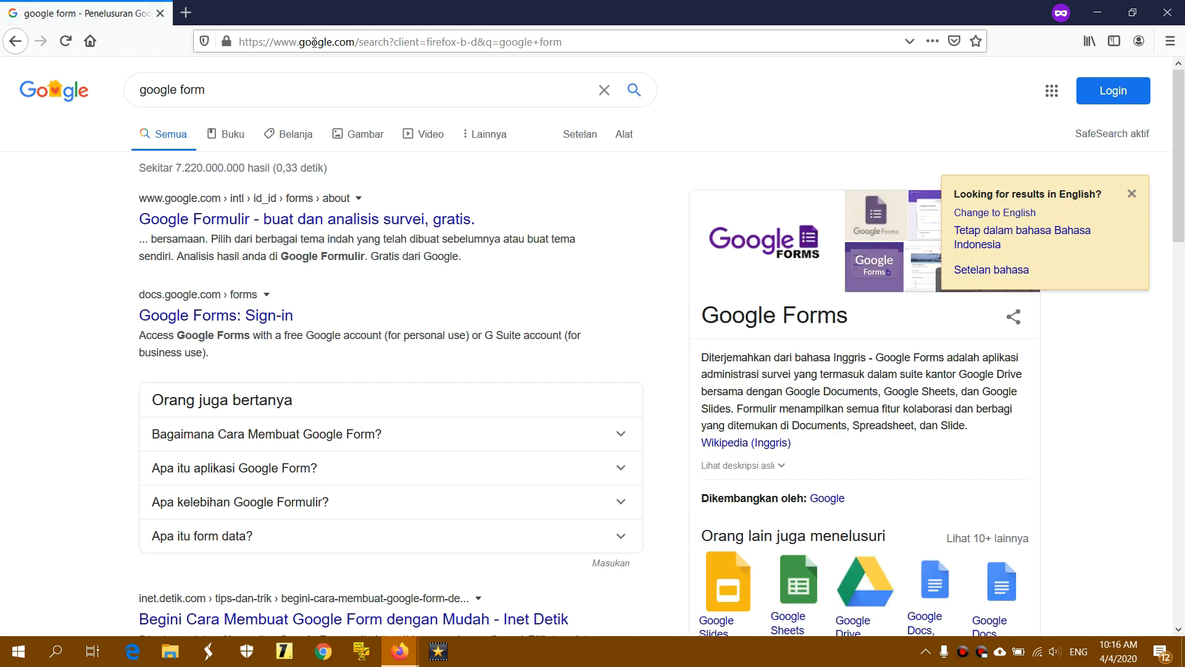
pyautogui.click(272, 319)
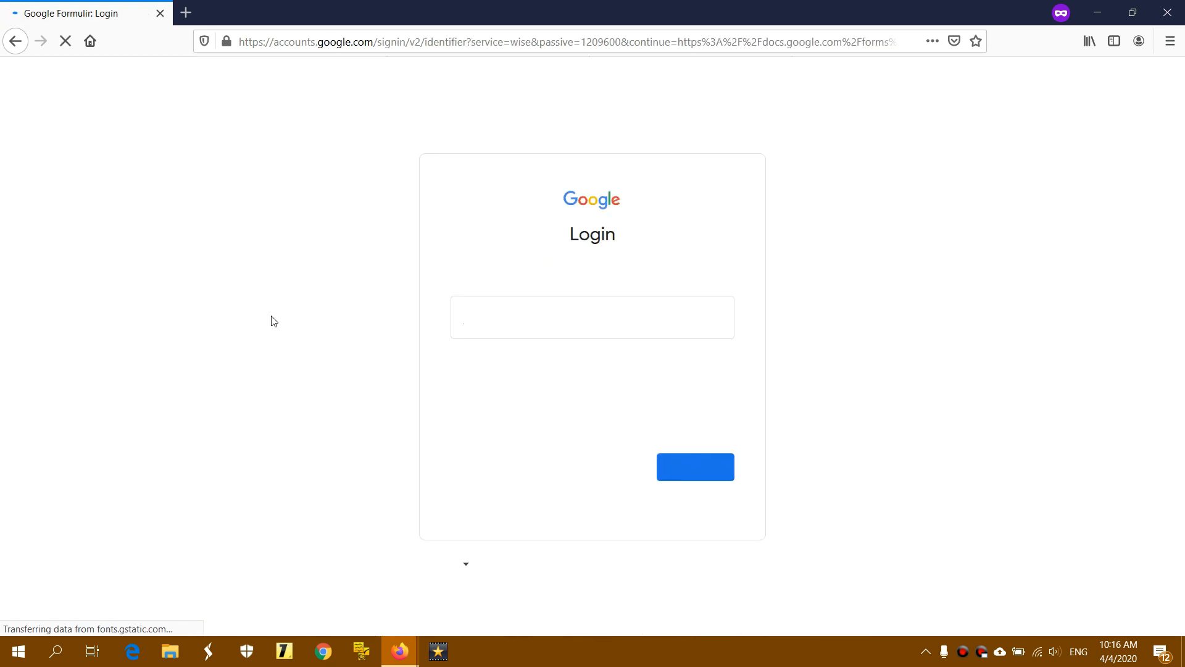
# Enter the account e-mail, continue with Berikutnya, then enter the account password and submit it
pyautogui.click(532, 314)
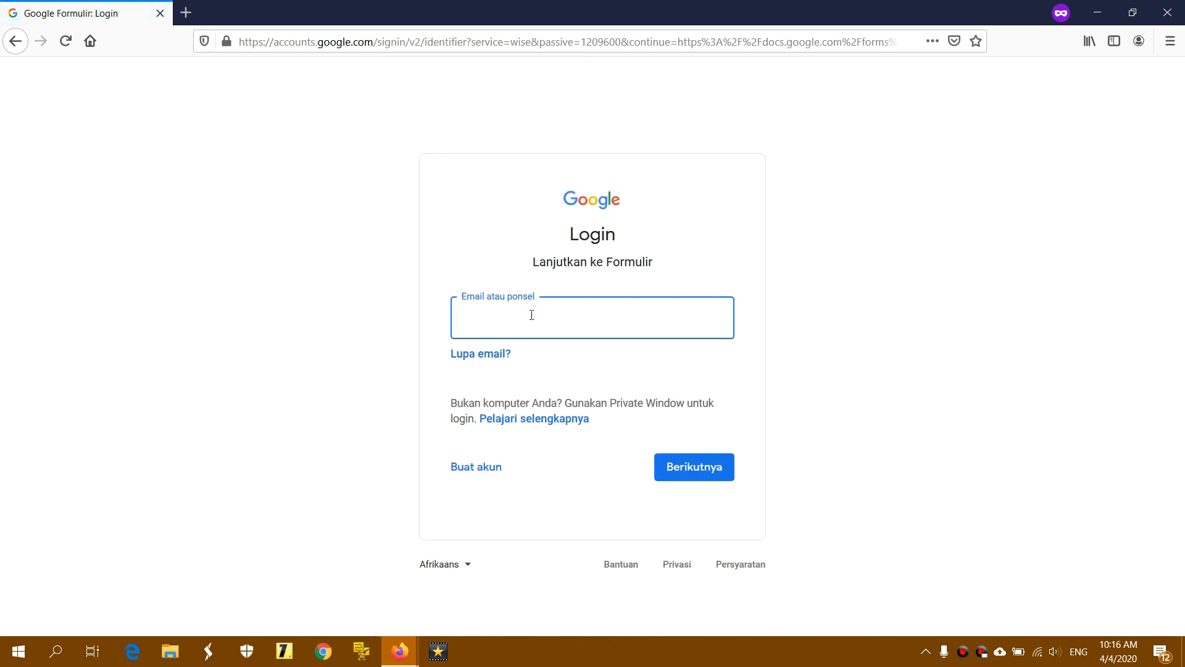
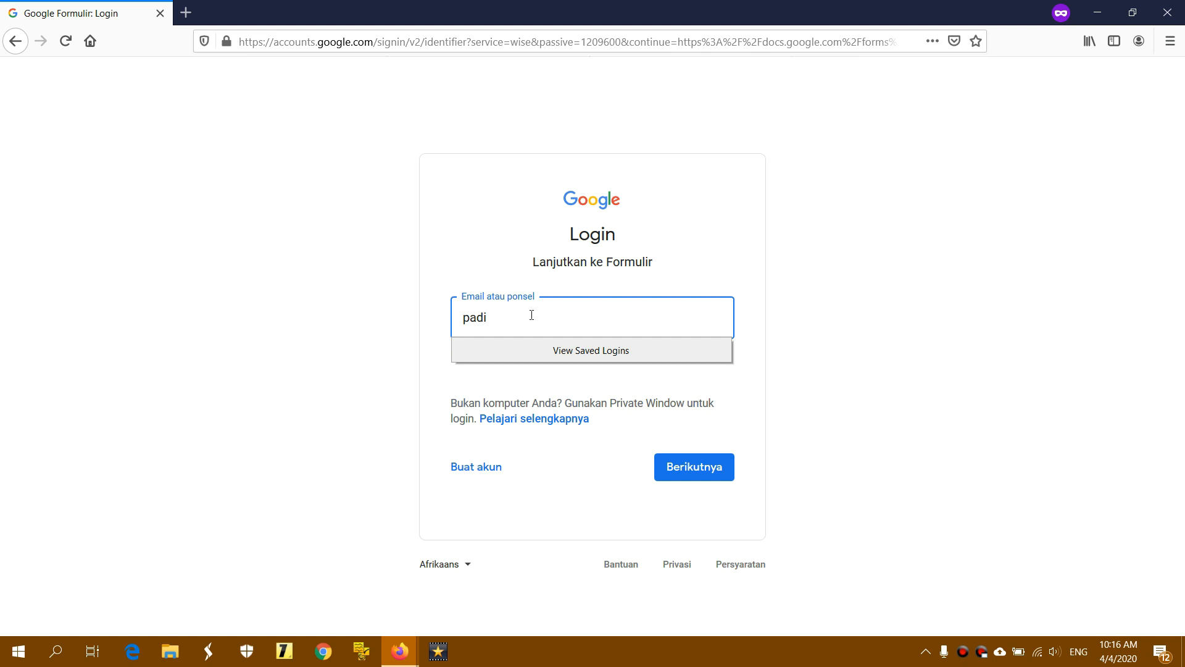
pyautogui.click(732, 466)
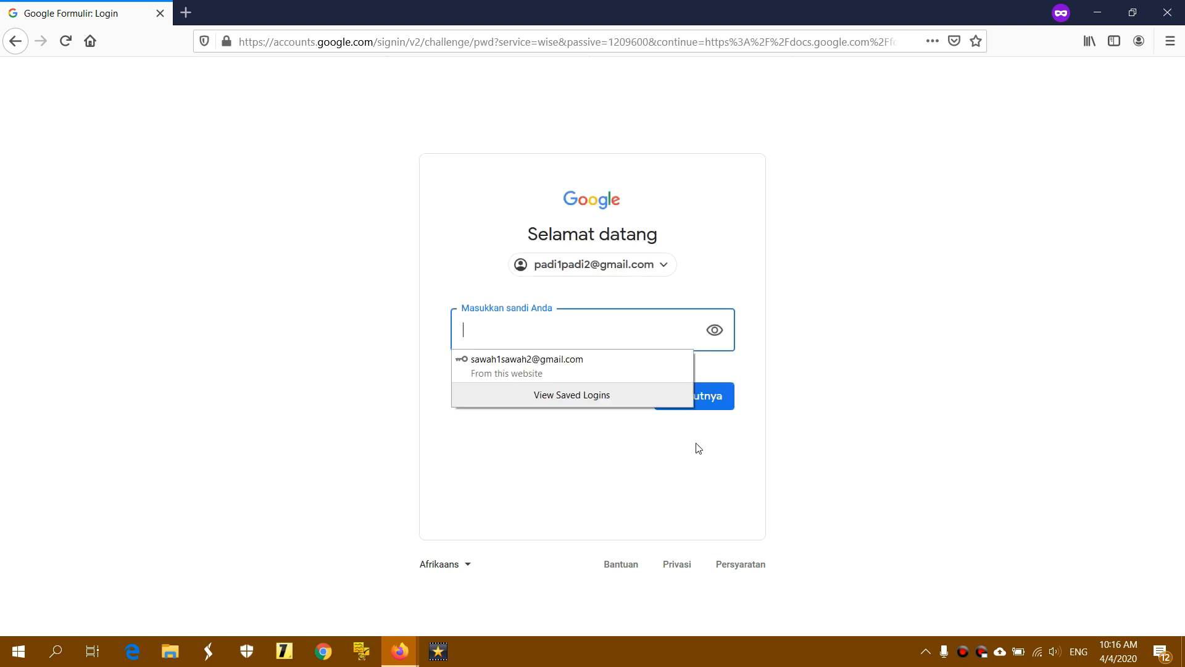
pyautogui.click(577, 338)
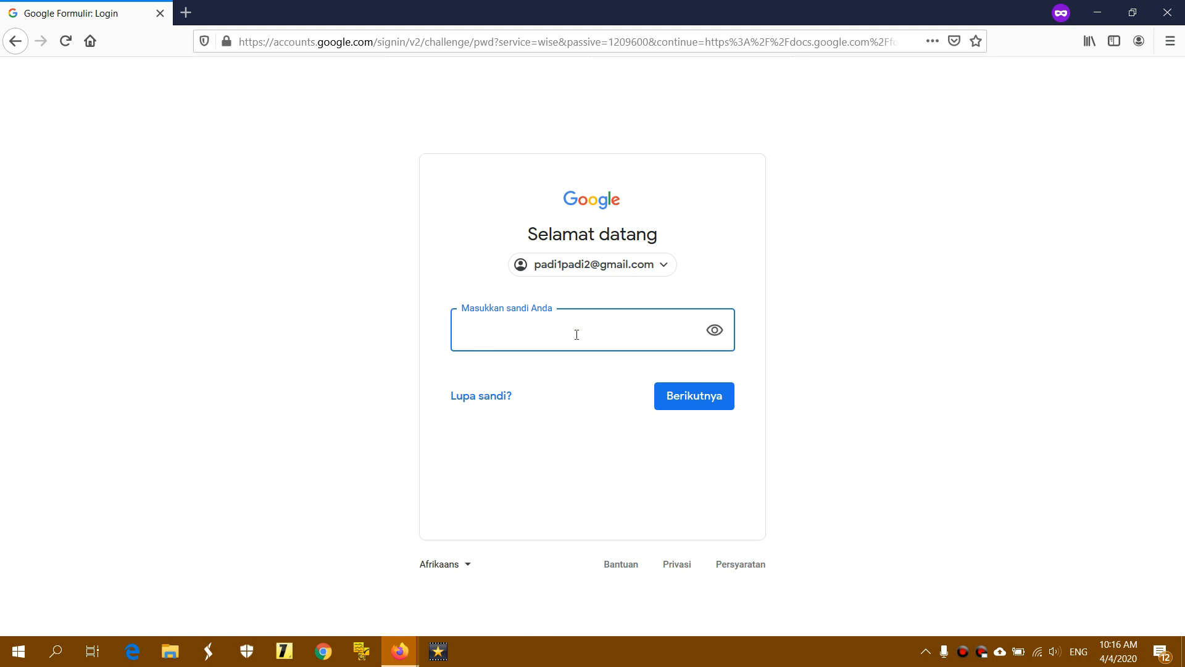
pyautogui.write('•••••')
pyautogui.click(727, 395)
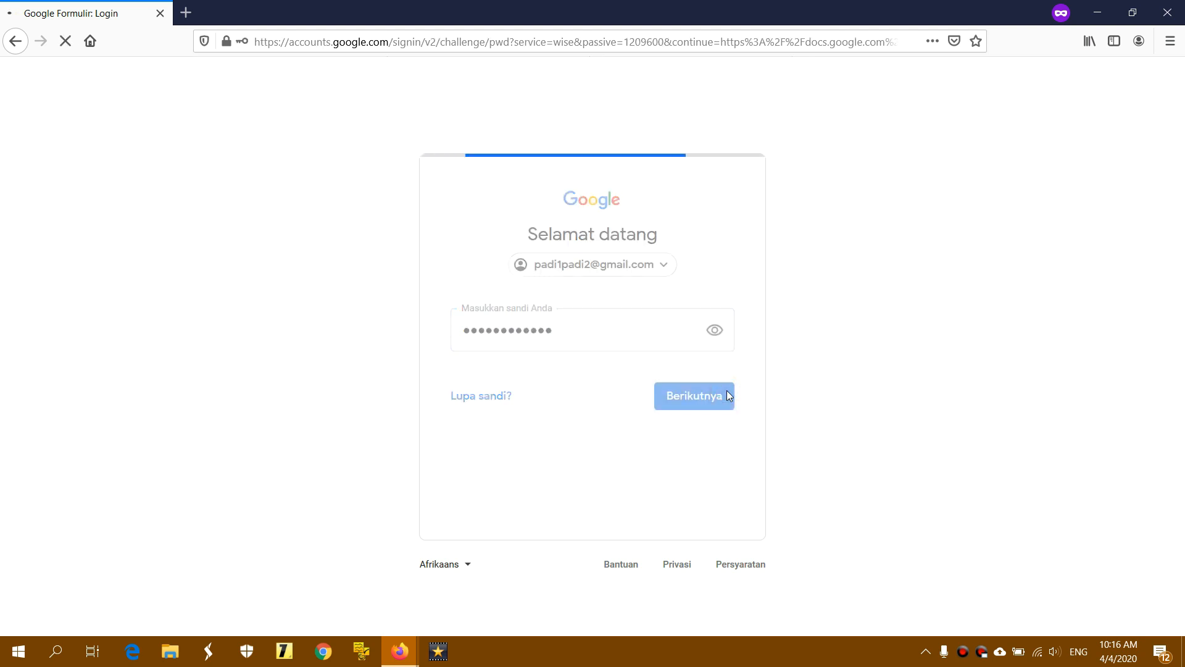
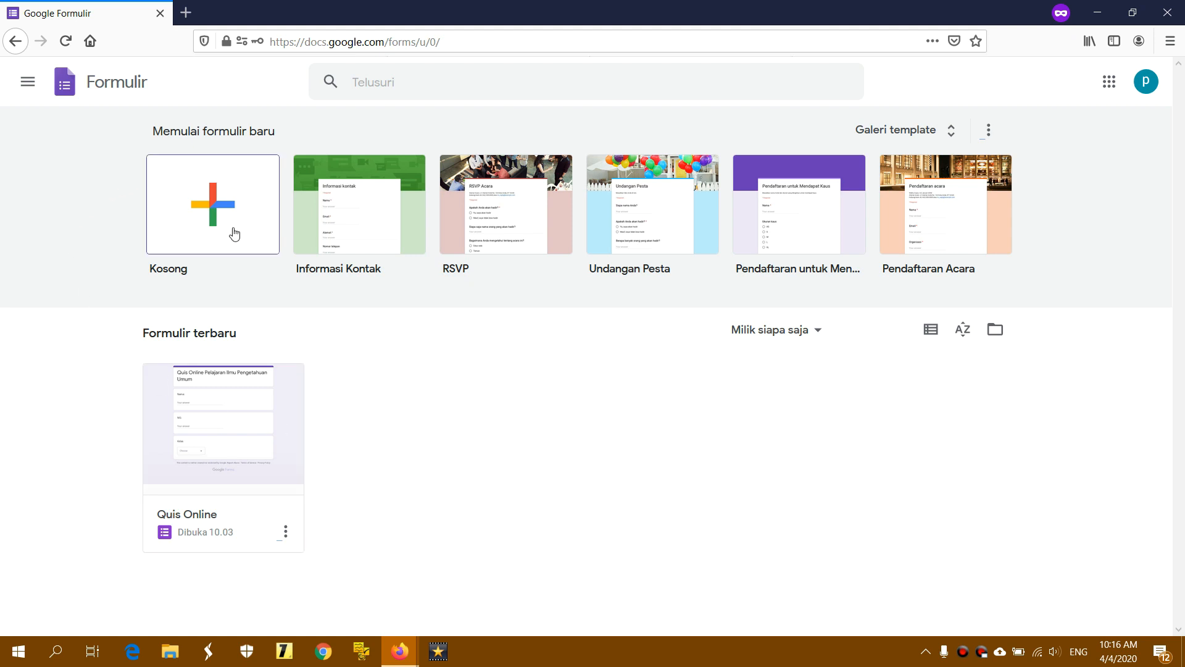
# Create a new blank form from the Kosong card on the Forms home page
pyautogui.click(213, 204)
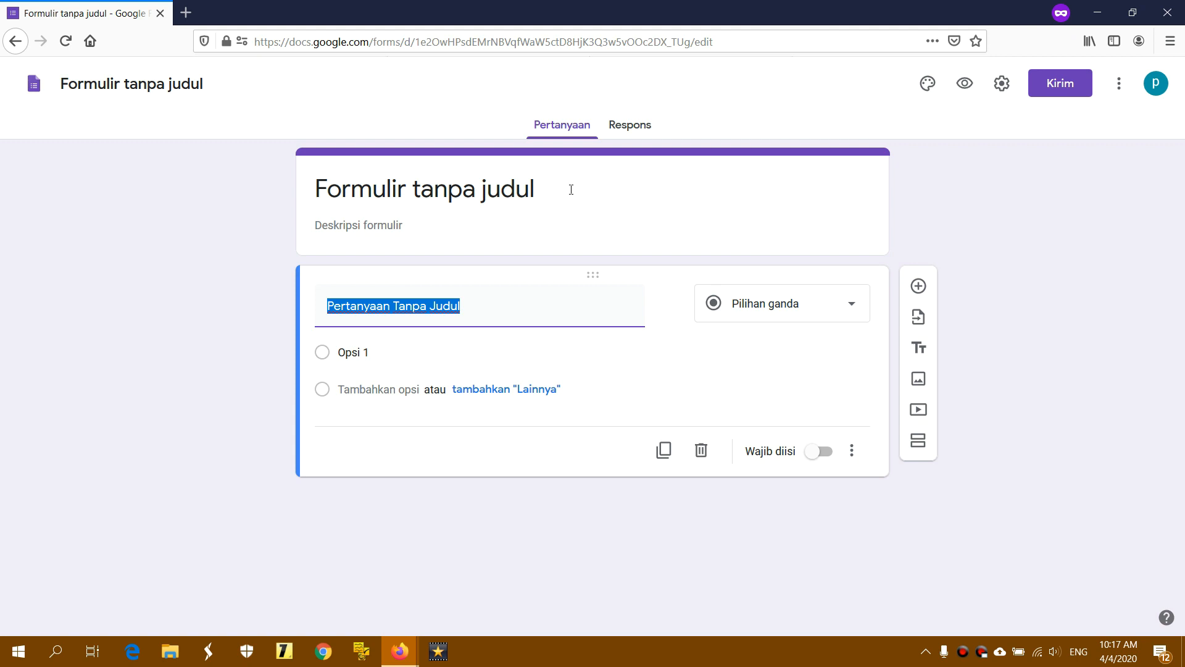
# Rename the form from 'Formulir tanpa judul' to 'Quis Online'
pyautogui.click(506, 307)
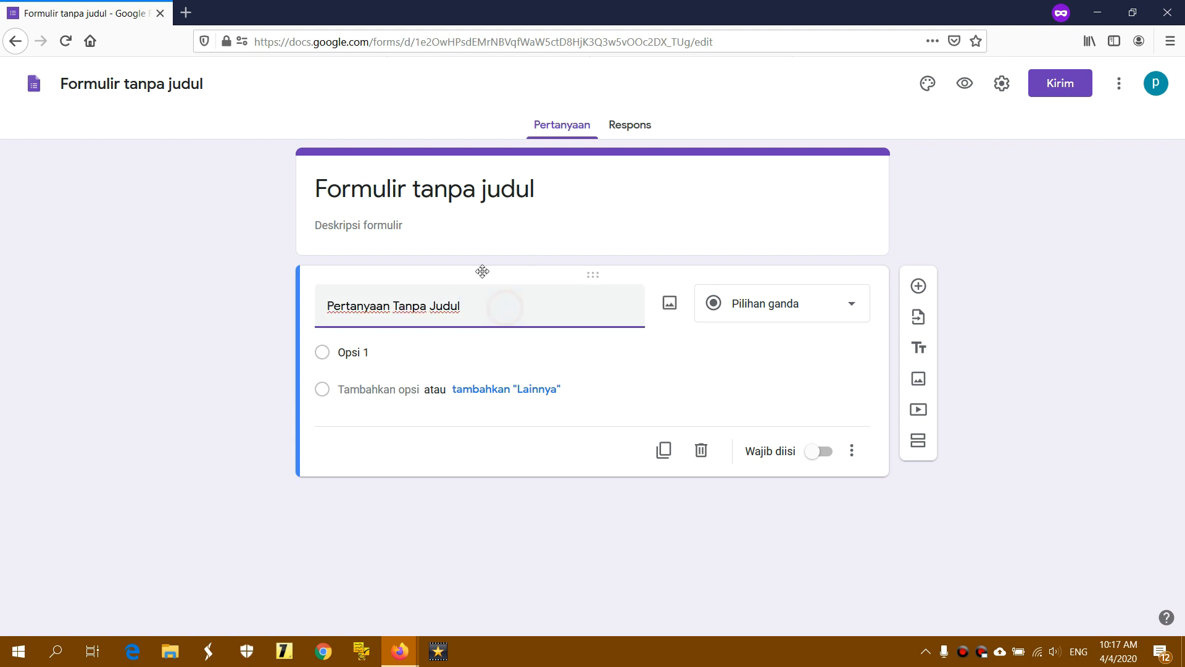
pyautogui.click(125, 84)
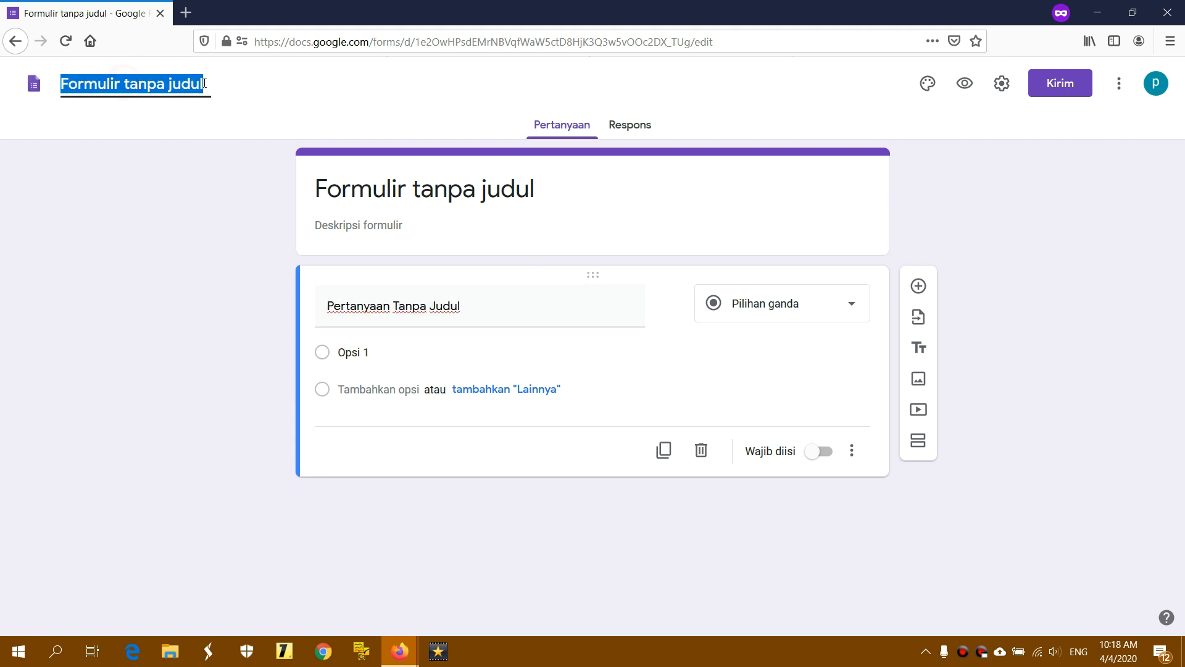
pyautogui.click(208, 83)
pyautogui.moveTo(209, 83); pyautogui.dragTo(60, 82)
pyautogui.write('Fo')
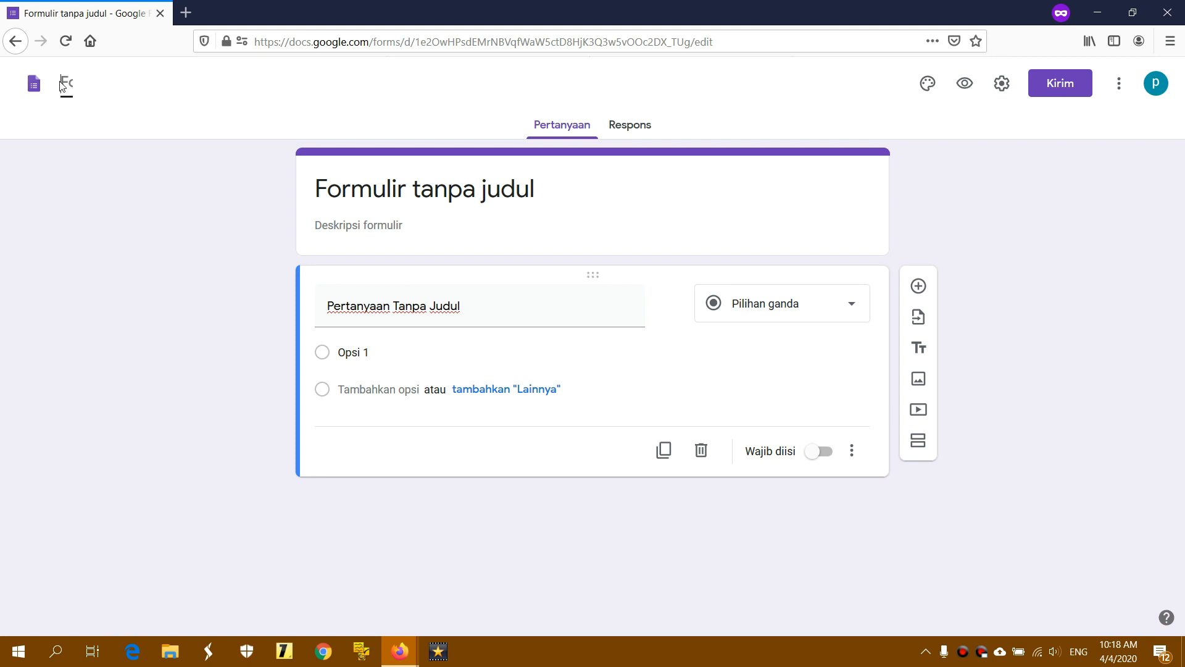
pyautogui.write('Quis Online')
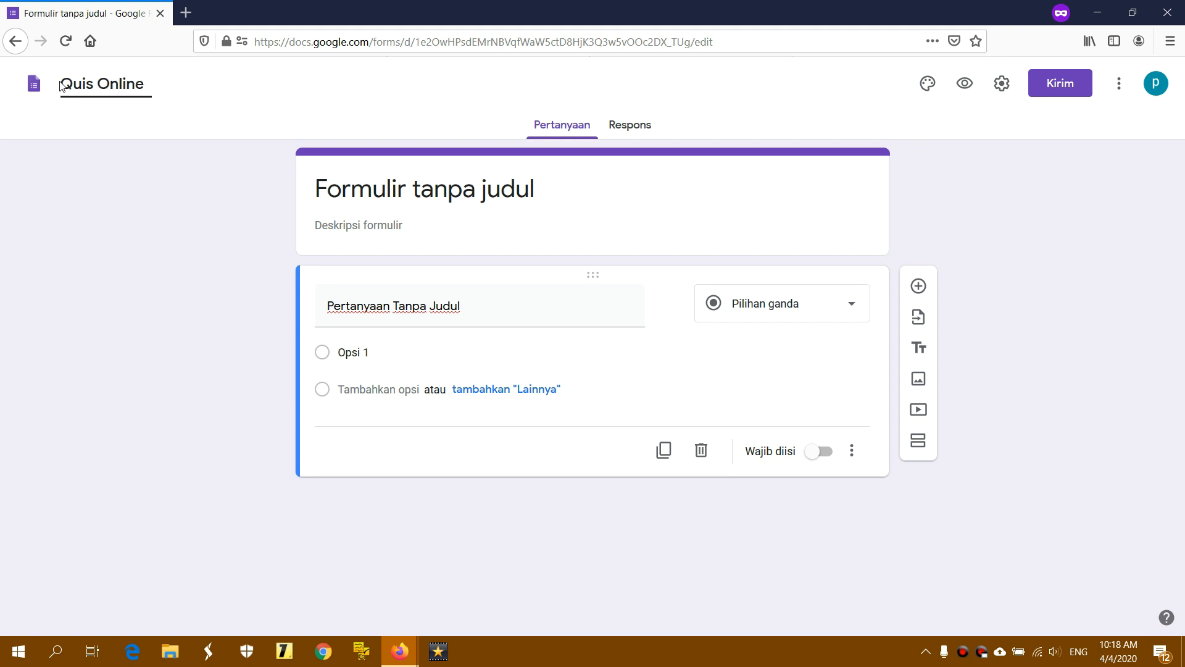
pyautogui.click(543, 186)
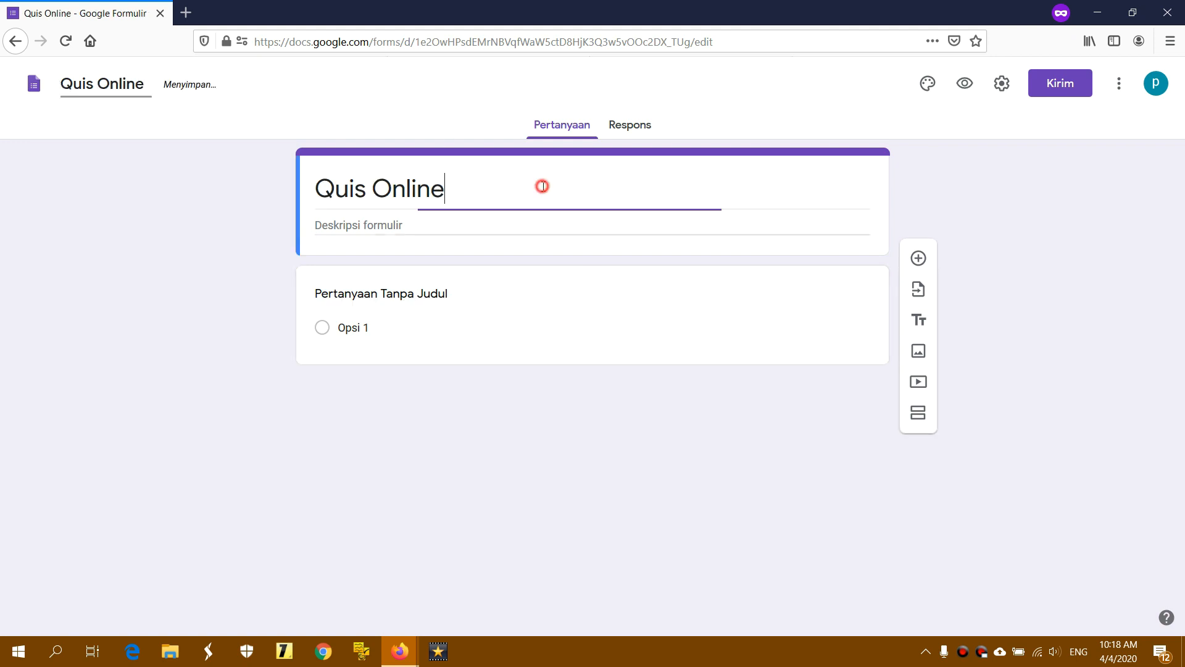
pyautogui.click(464, 189)
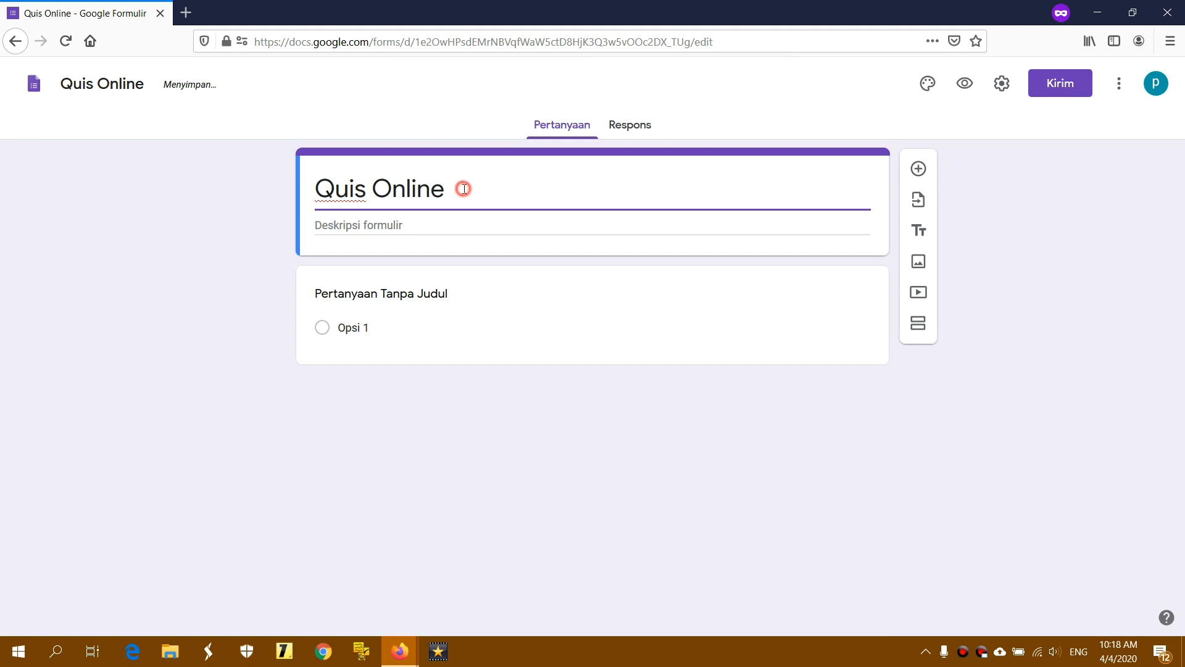
# Give the form the description 'Waktu 30 Menit'
pyautogui.click(422, 223)
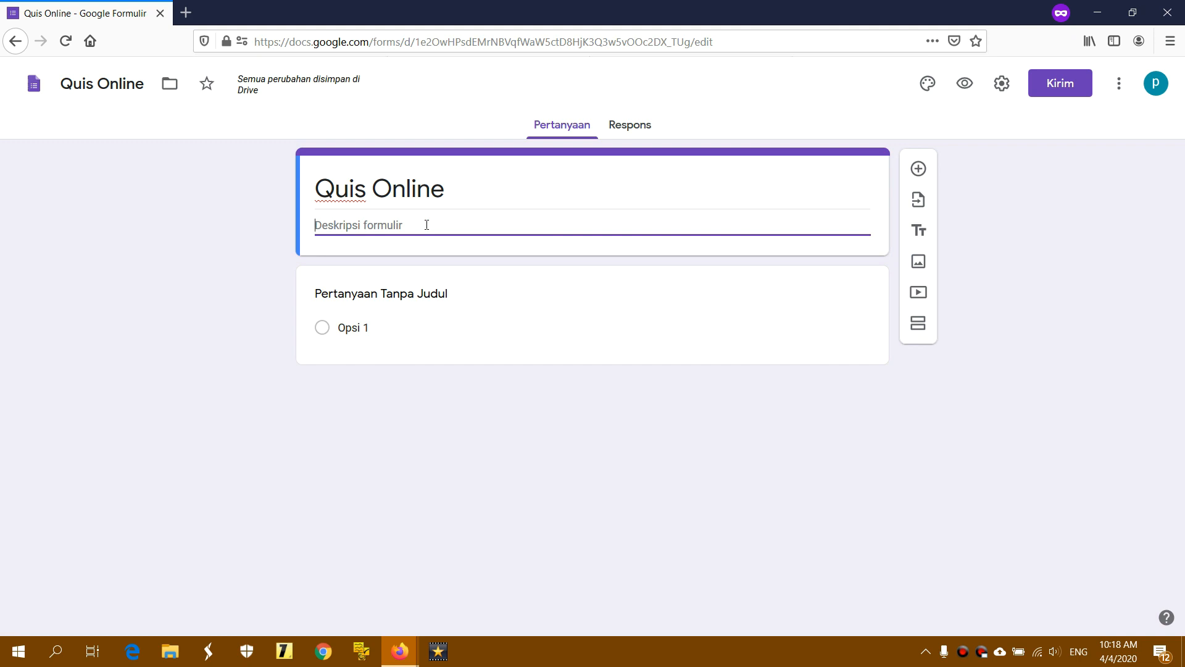
pyautogui.write('Waktu 1')
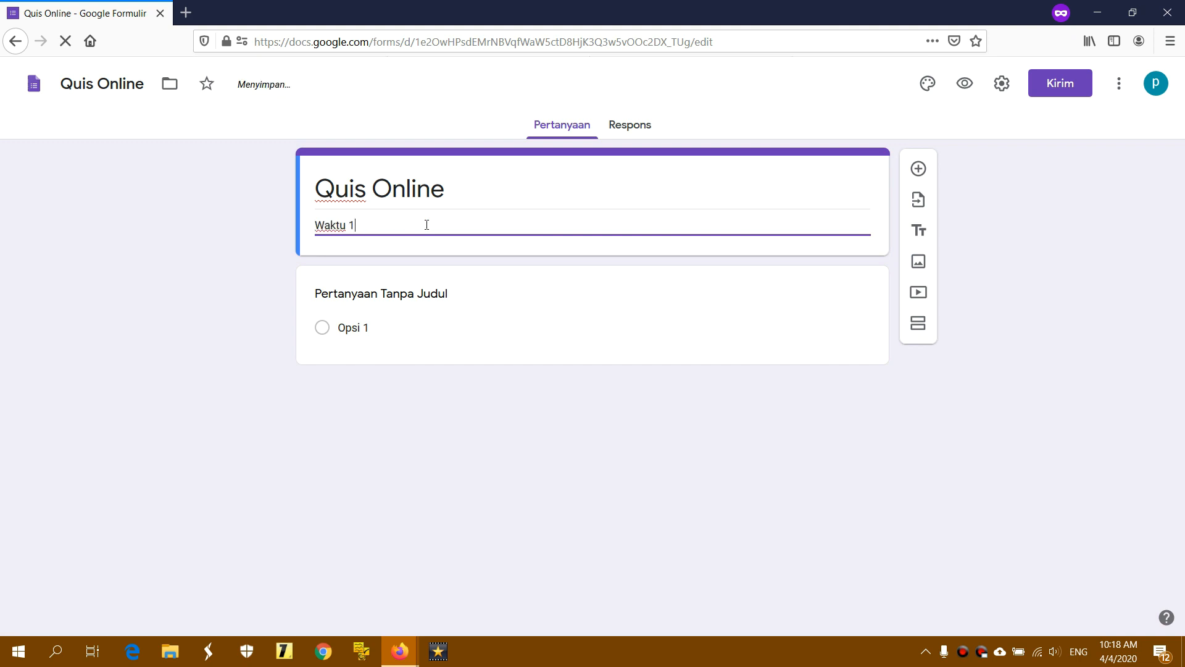
pyautogui.write('0 Menit')
pyautogui.click(360, 225)
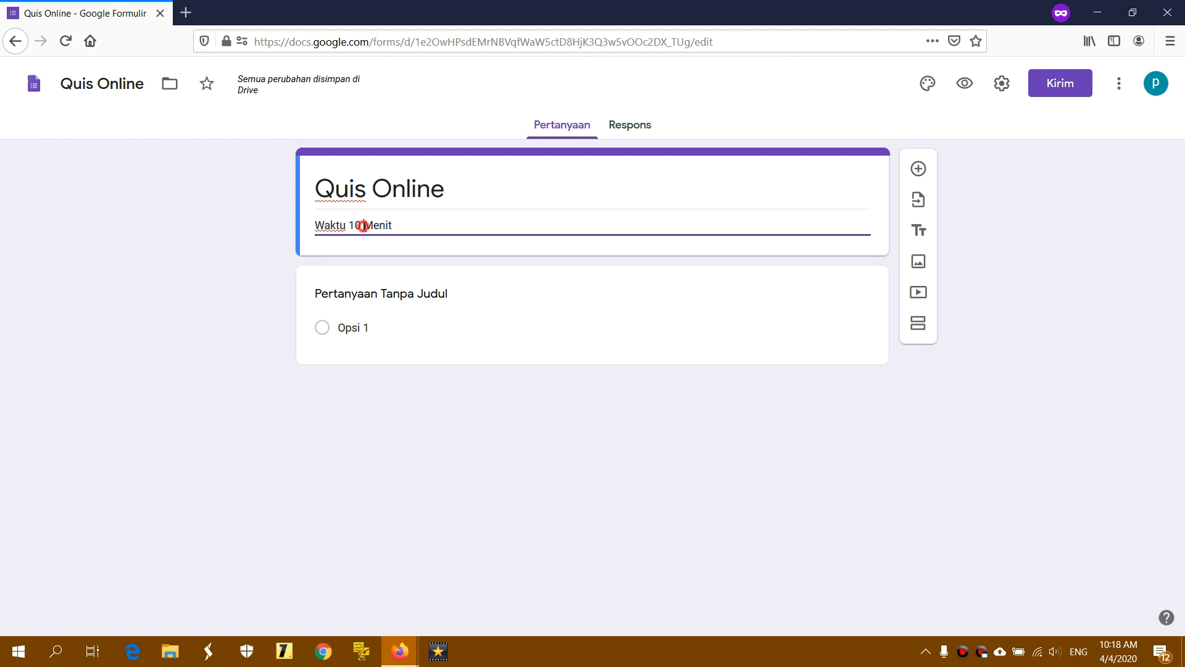
pyautogui.press('BackSpace')
pyautogui.press('BackSpace')
pyautogui.write('30')
# Retitle the first question from 'Pertanyaan Tanpa Judul' to 'Nama:'
pyautogui.click(424, 293)
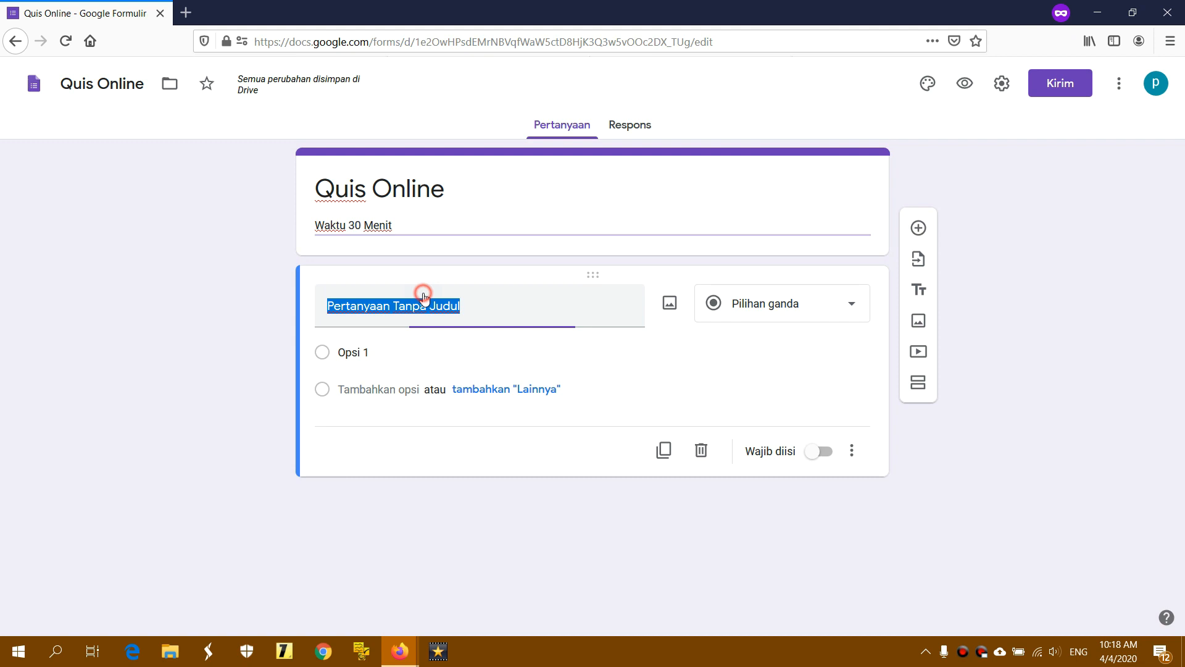
pyautogui.click(483, 302)
pyautogui.click(514, 303)
pyautogui.moveTo(458, 305); pyautogui.dragTo(327, 305)
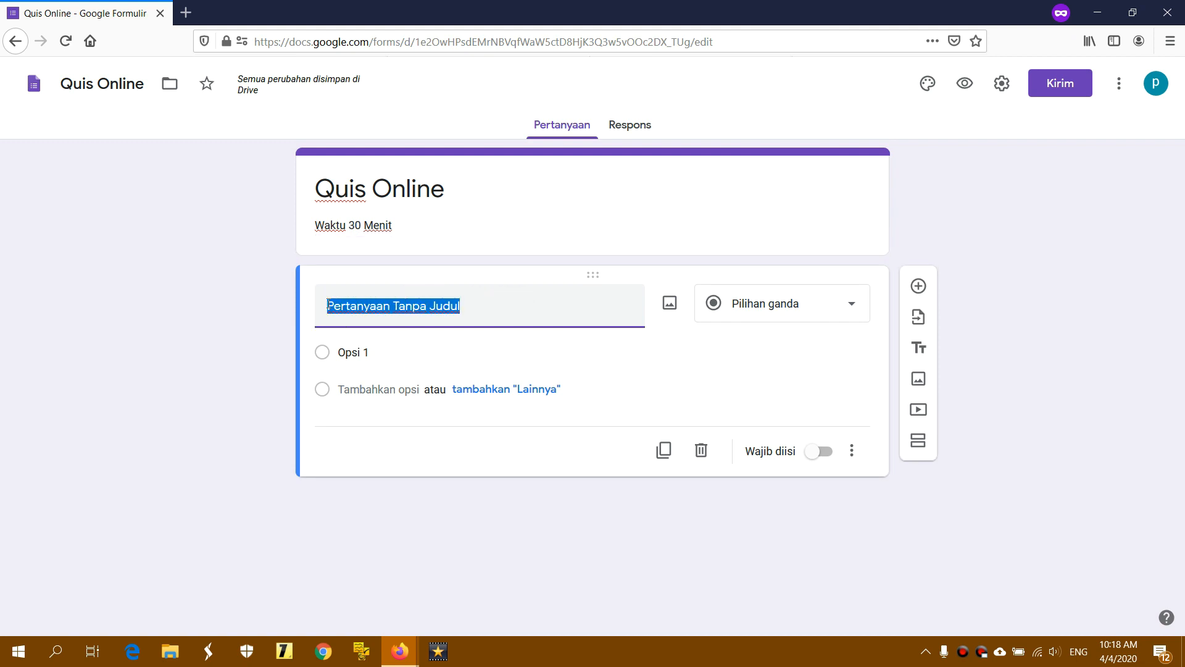
pyautogui.write('Nama')
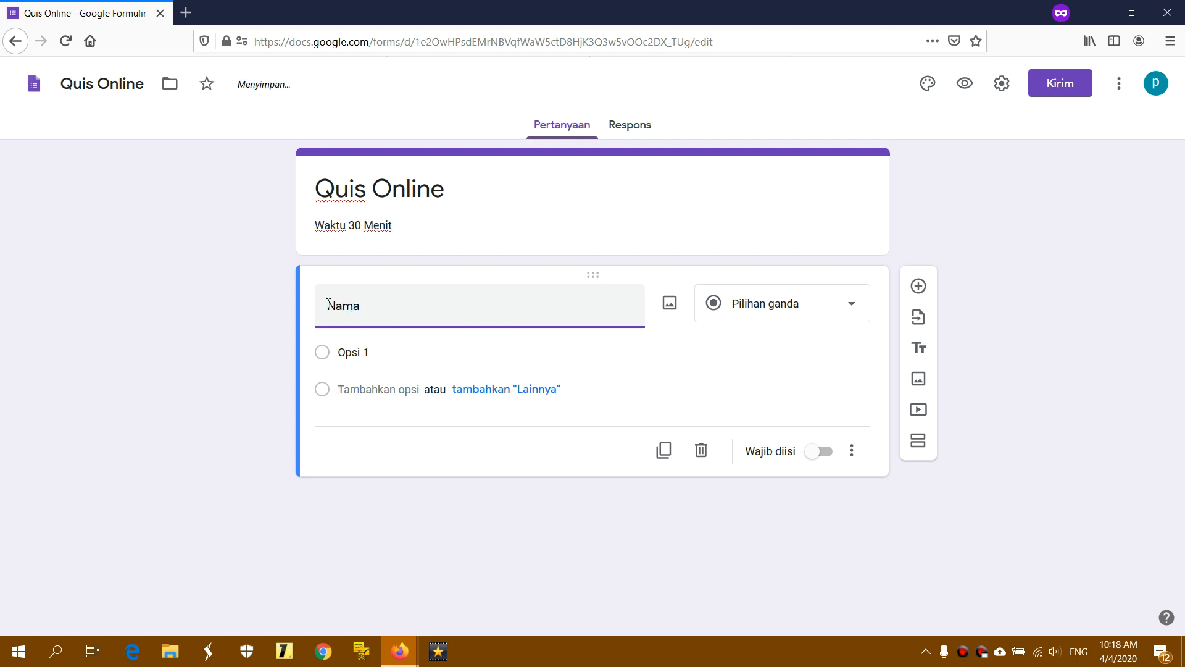
pyautogui.write(':')
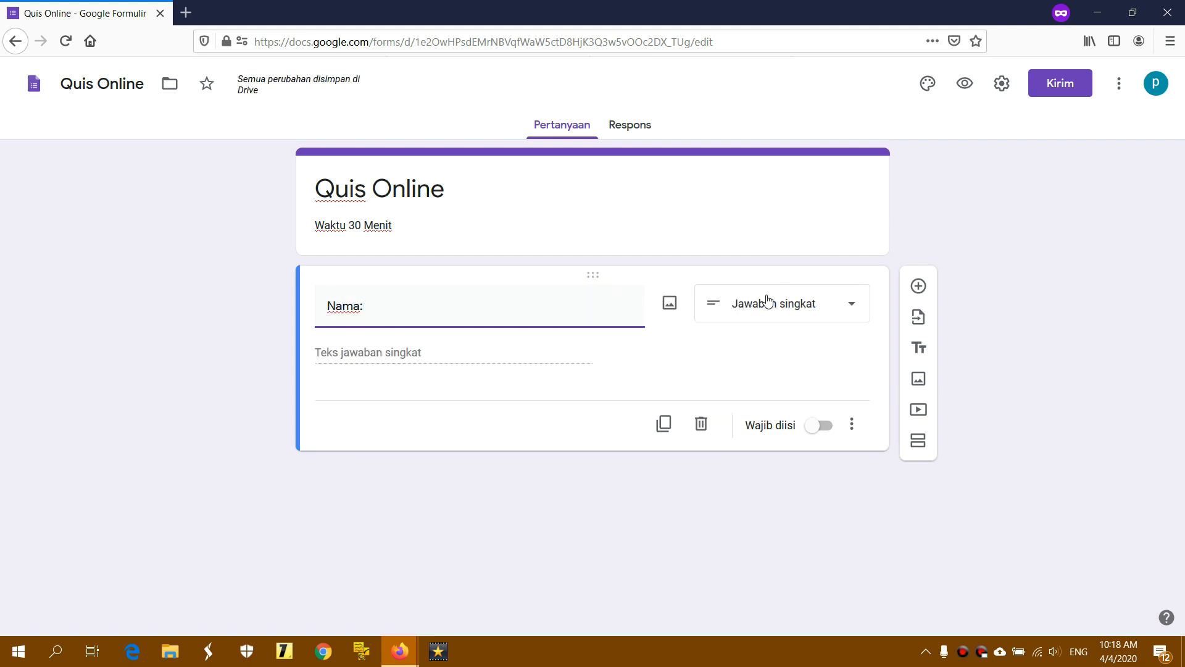
# Make Nama: a Paragraf answer question, leaving Wajib diisi off
pyautogui.click(802, 307)
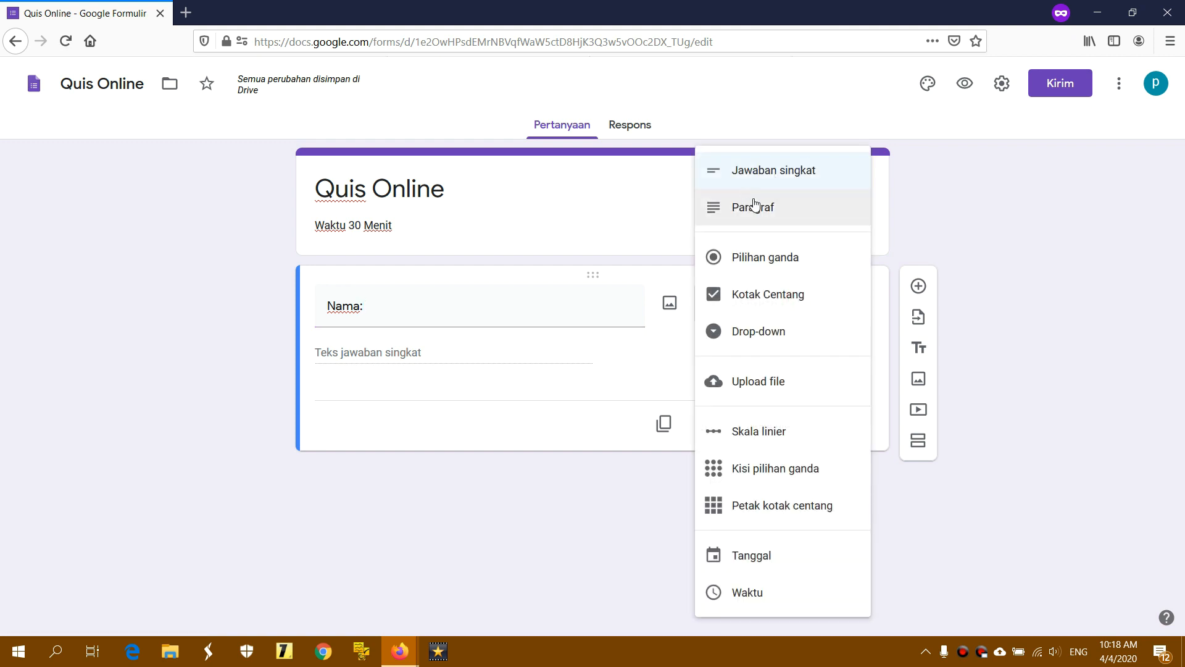
pyautogui.click(768, 173)
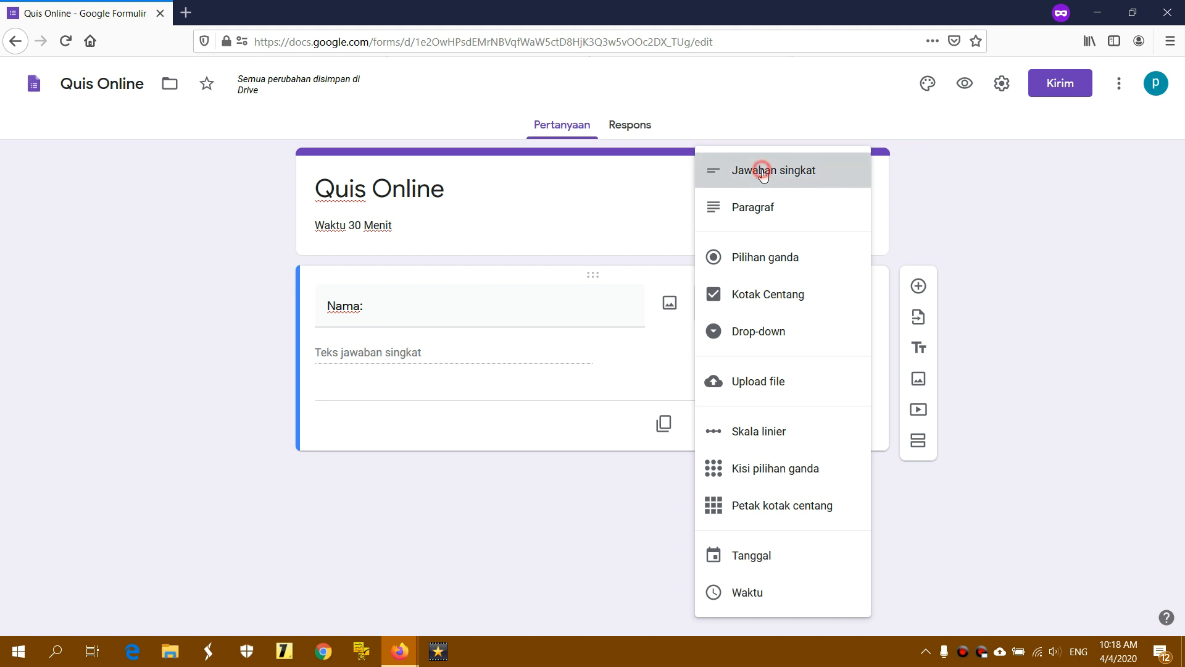
pyautogui.click(813, 299)
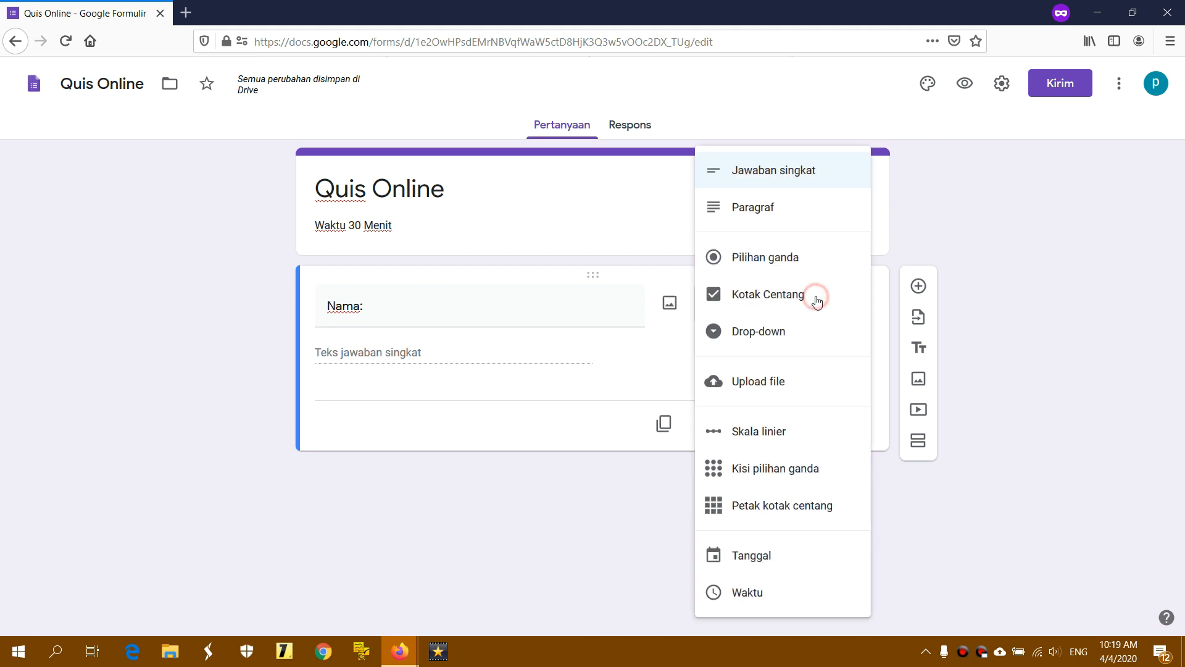
pyautogui.click(752, 208)
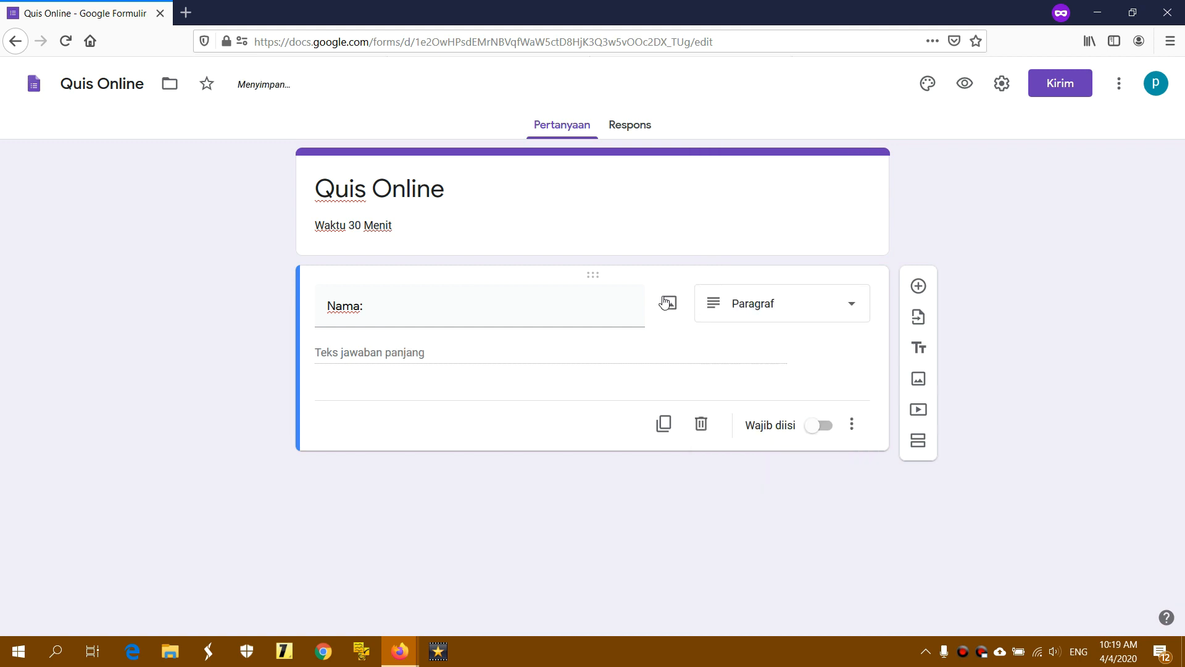
pyautogui.click(806, 306)
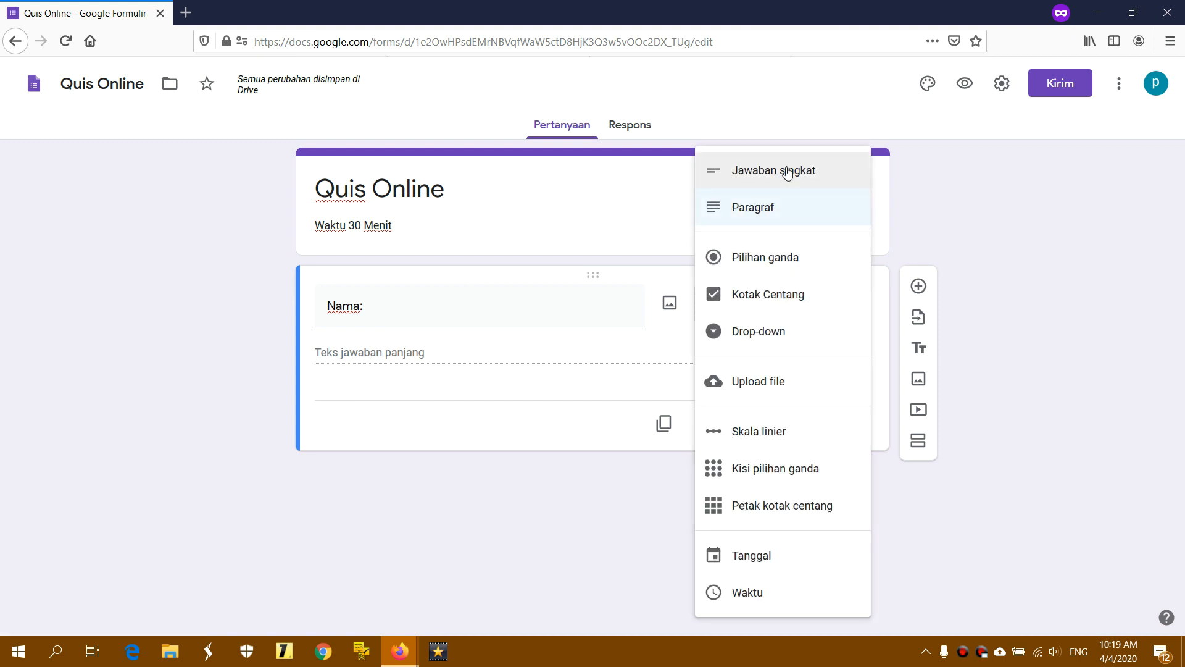
pyautogui.click(814, 173)
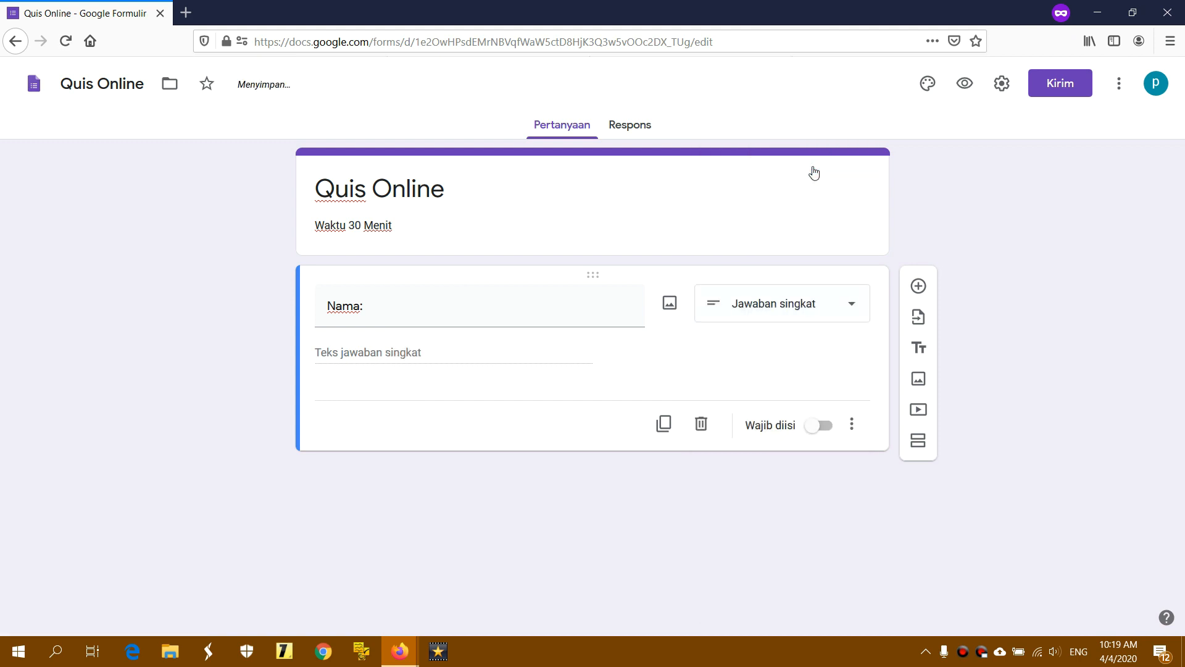
pyautogui.click(784, 309)
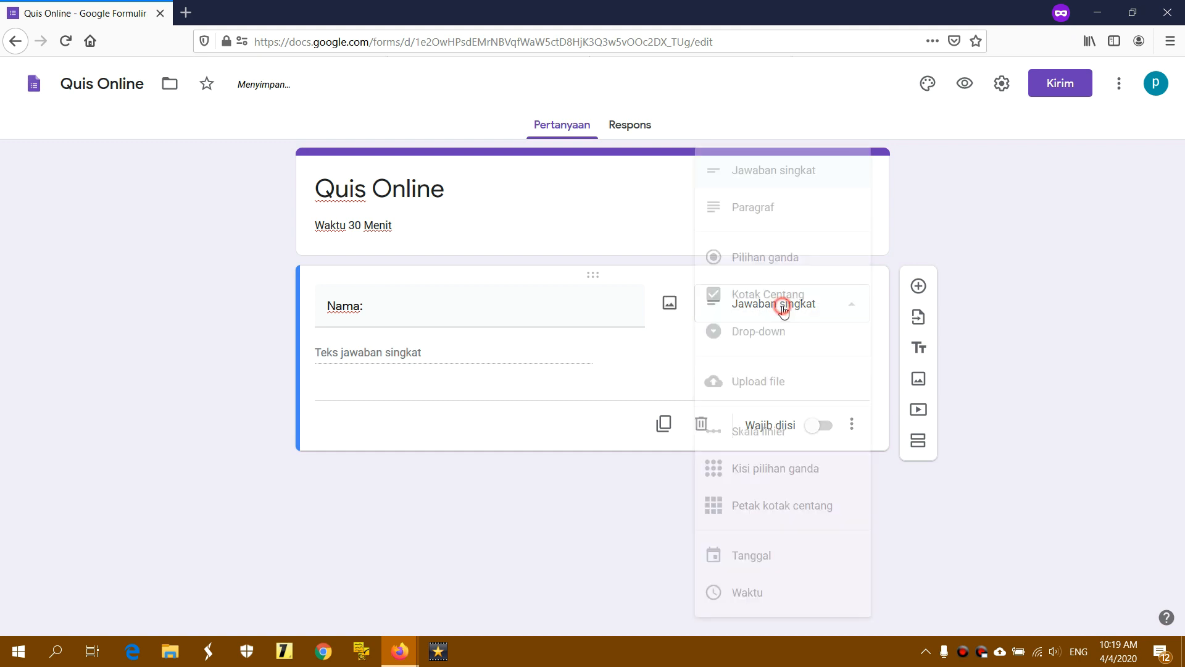
pyautogui.click(777, 213)
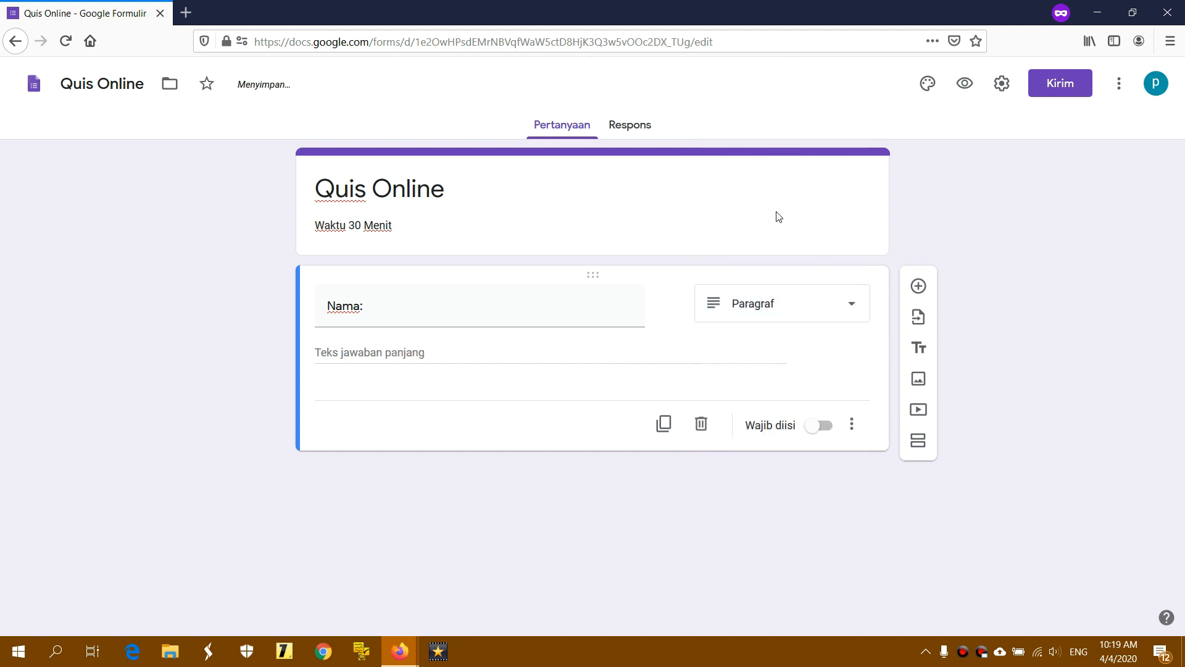
pyautogui.click(387, 351)
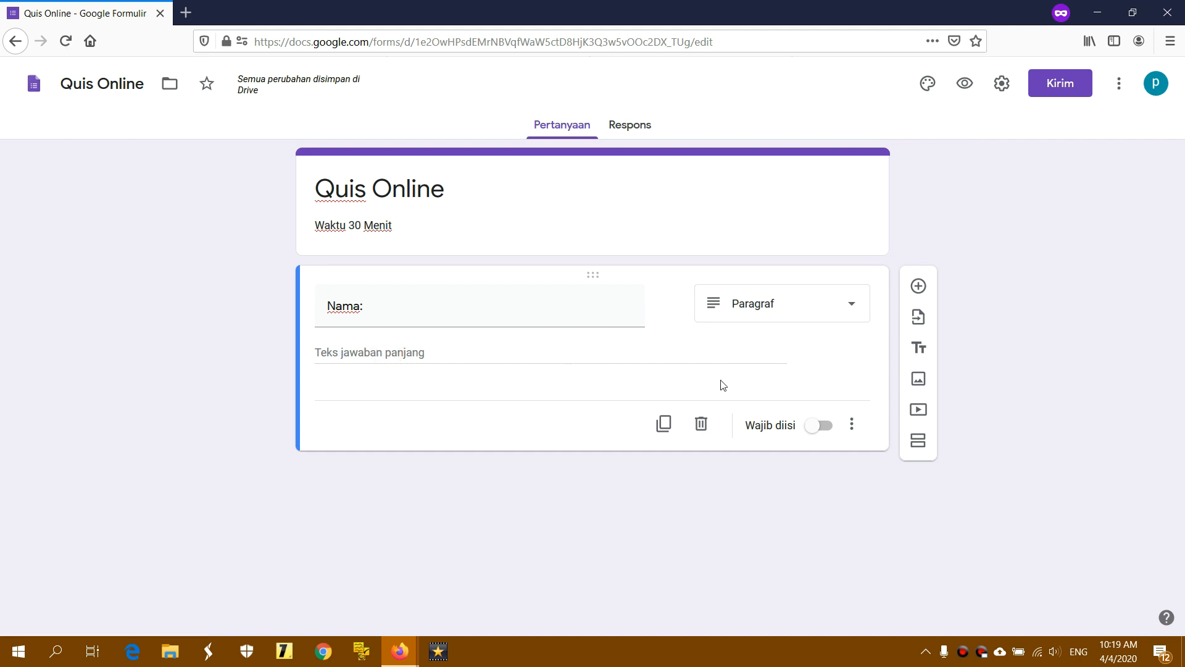
pyautogui.click(820, 426)
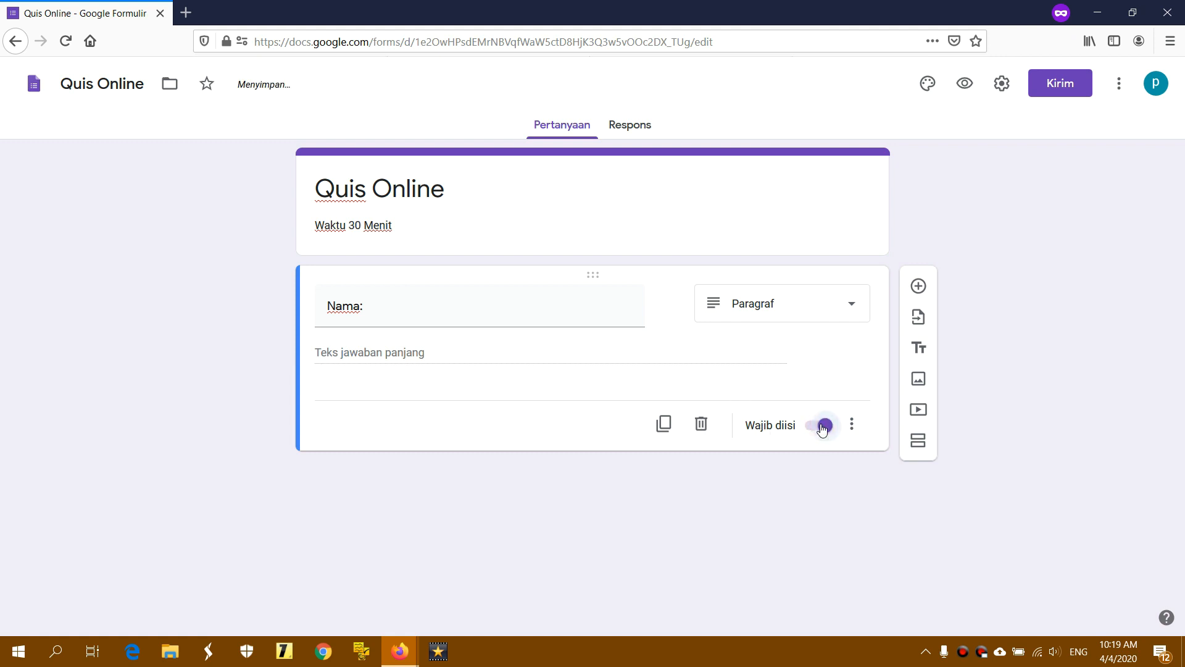
pyautogui.click(823, 427)
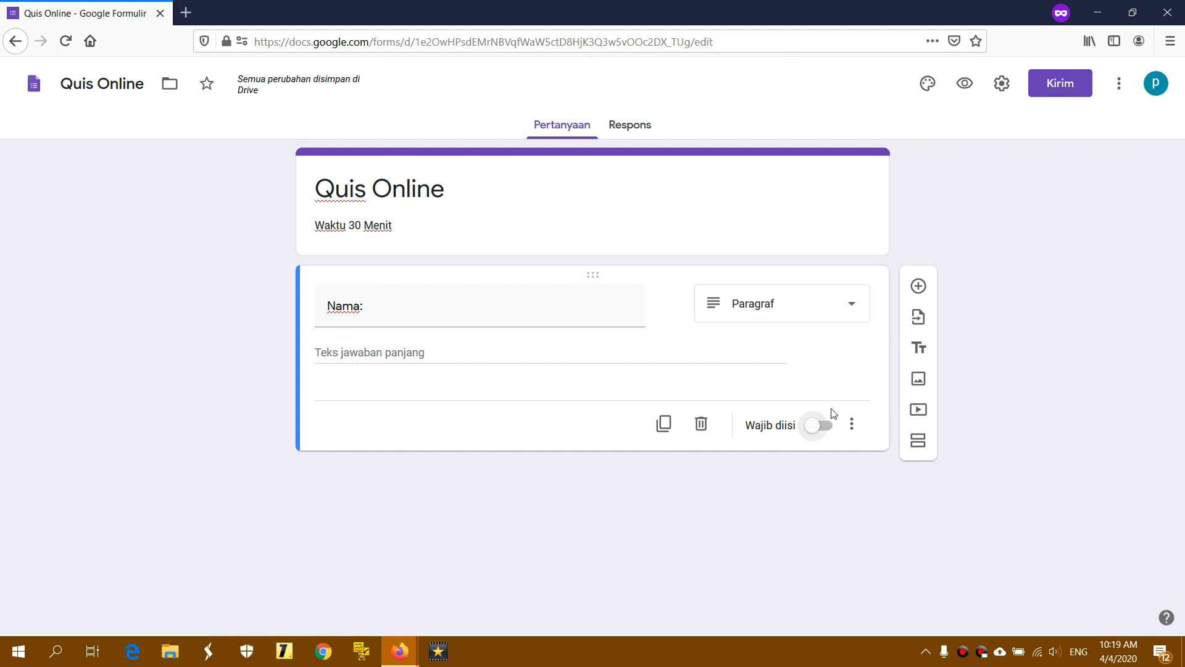
# Add a Paragraf question 'NIS:' below Nama:, then a new blank question beneath it
pyautogui.click(919, 286)
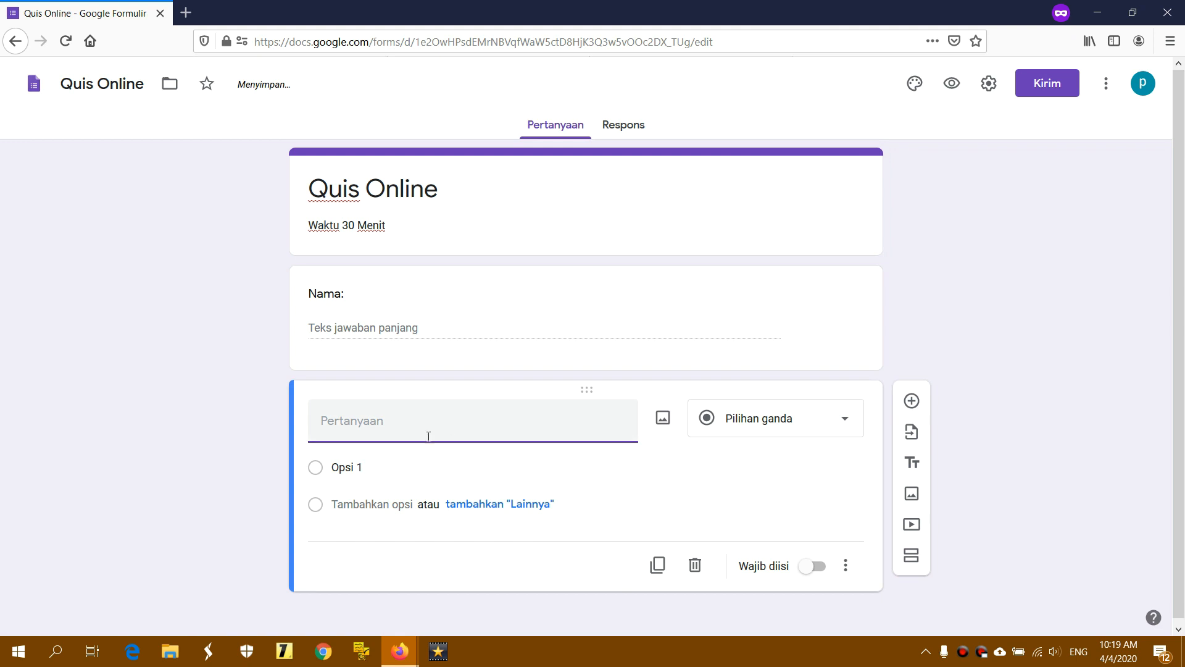
pyautogui.click(415, 425)
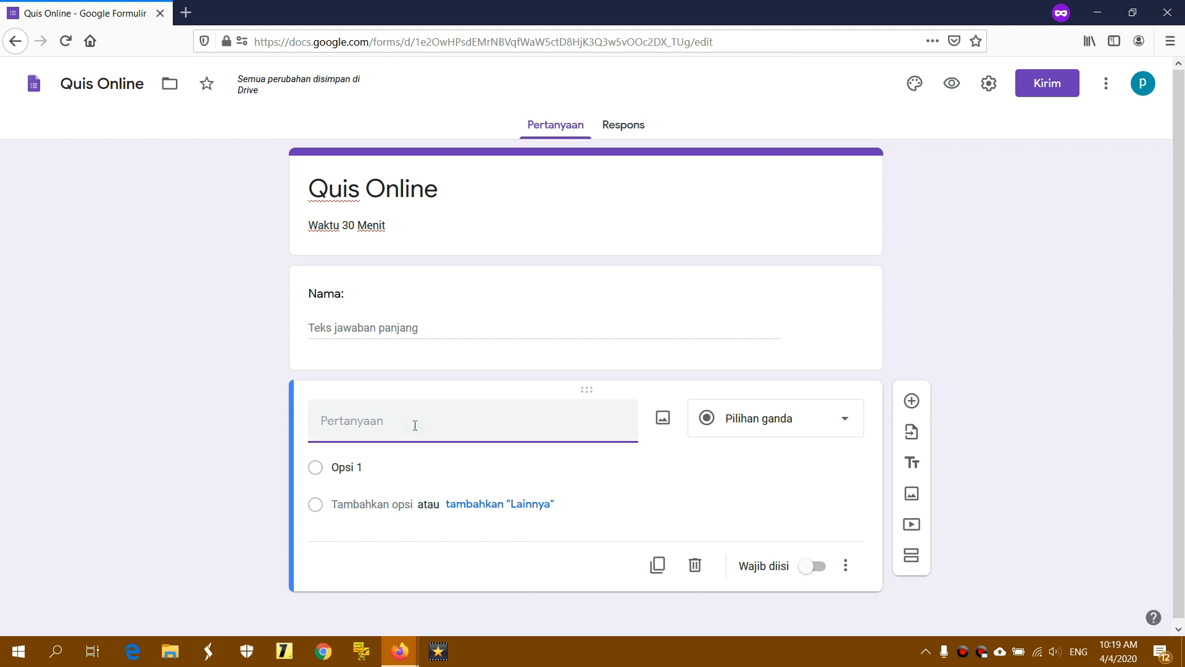
pyautogui.write('NIS:')
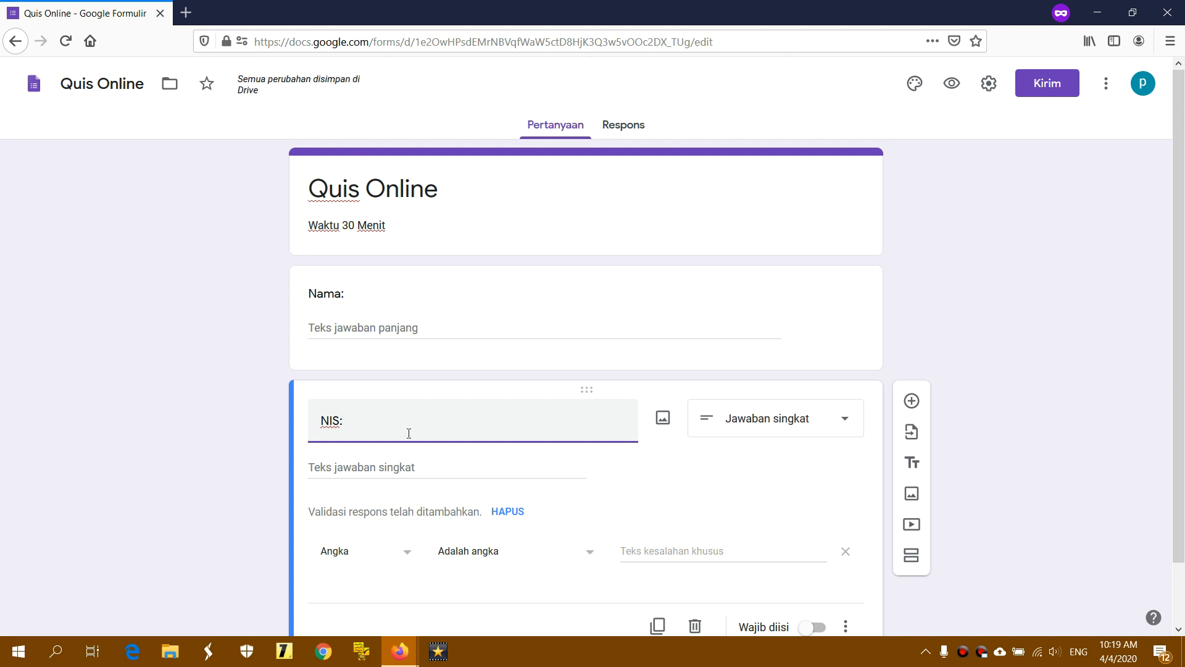
pyautogui.click(760, 420)
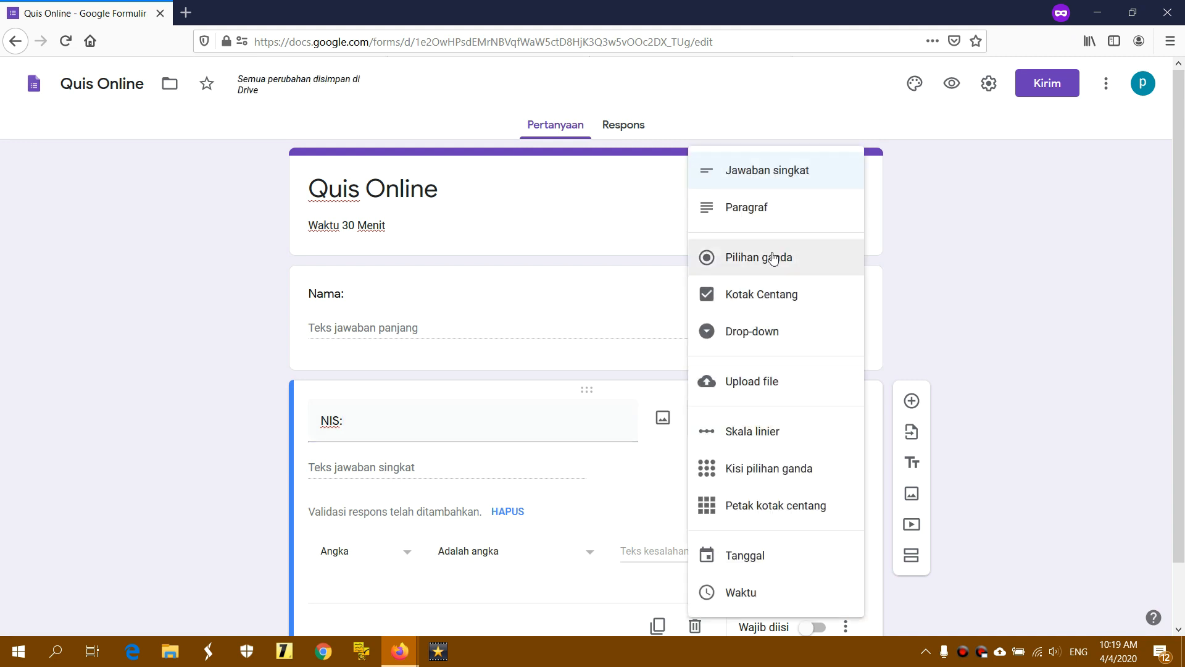
pyautogui.click(797, 207)
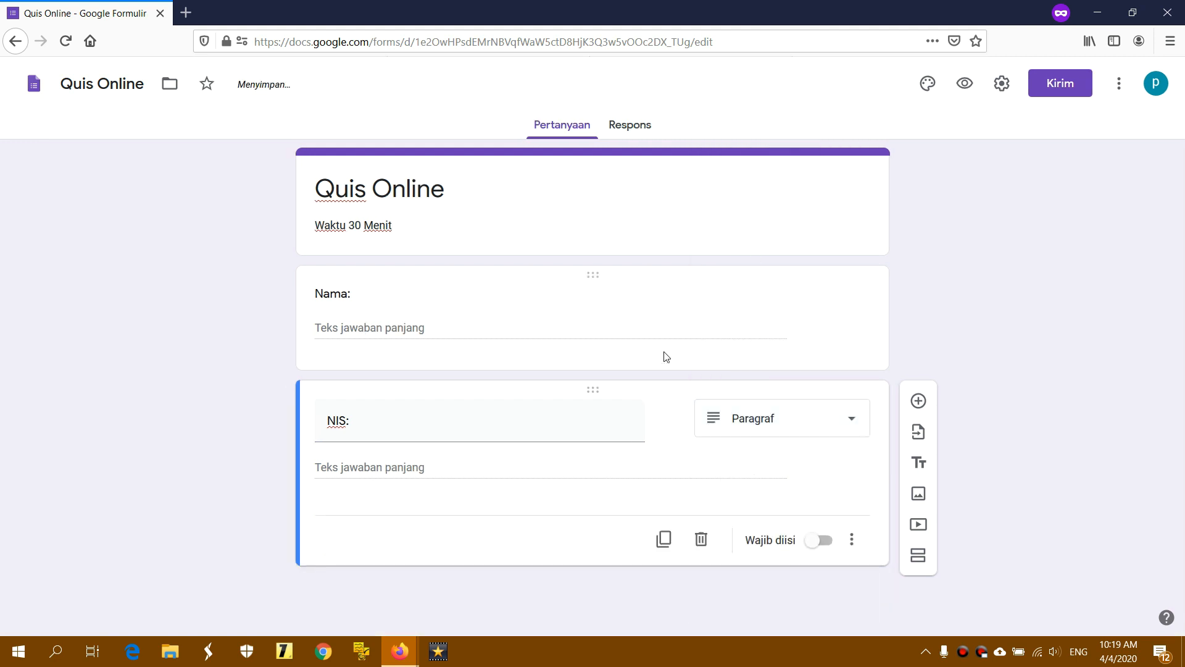
pyautogui.click(918, 402)
pyautogui.click(432, 453)
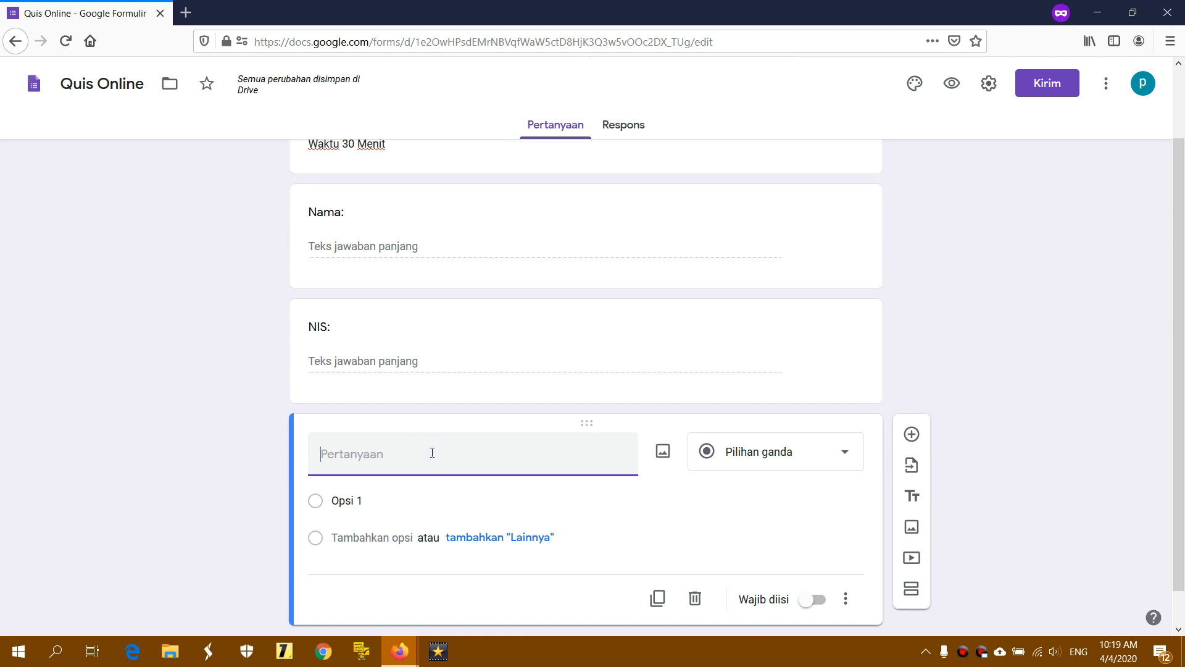
# Title the third question 'Kelas:' as a Drop-down with options 6 A, 6 B and 6 C
pyautogui.write('Kela')
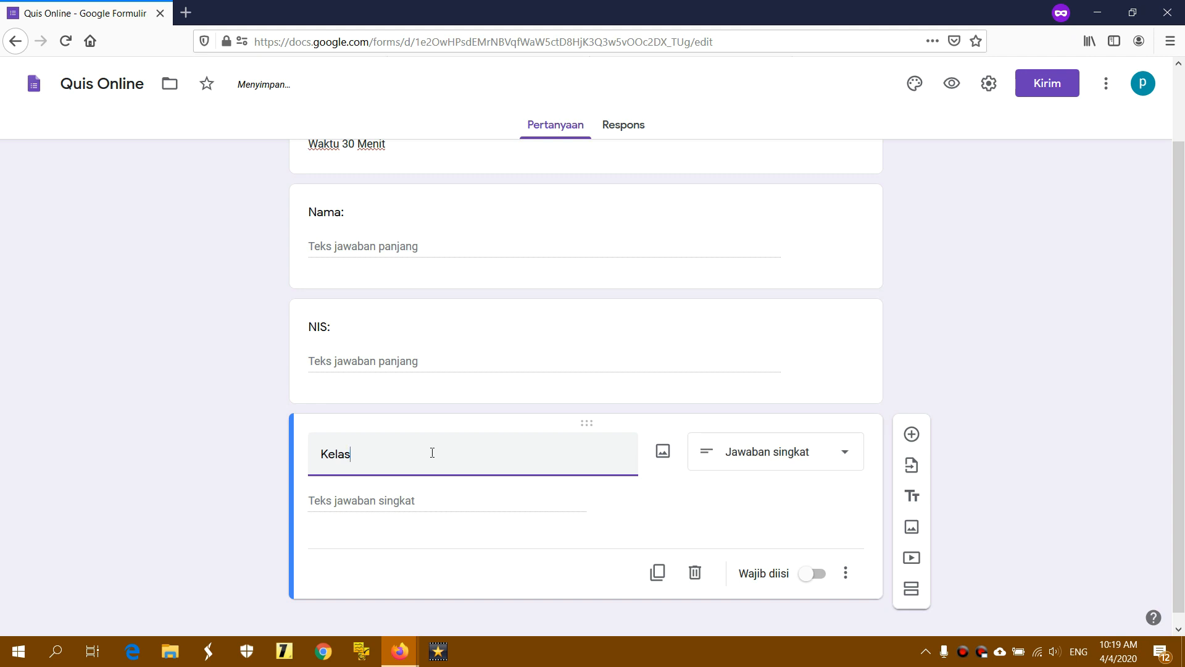
pyautogui.write('s:')
pyautogui.click(771, 439)
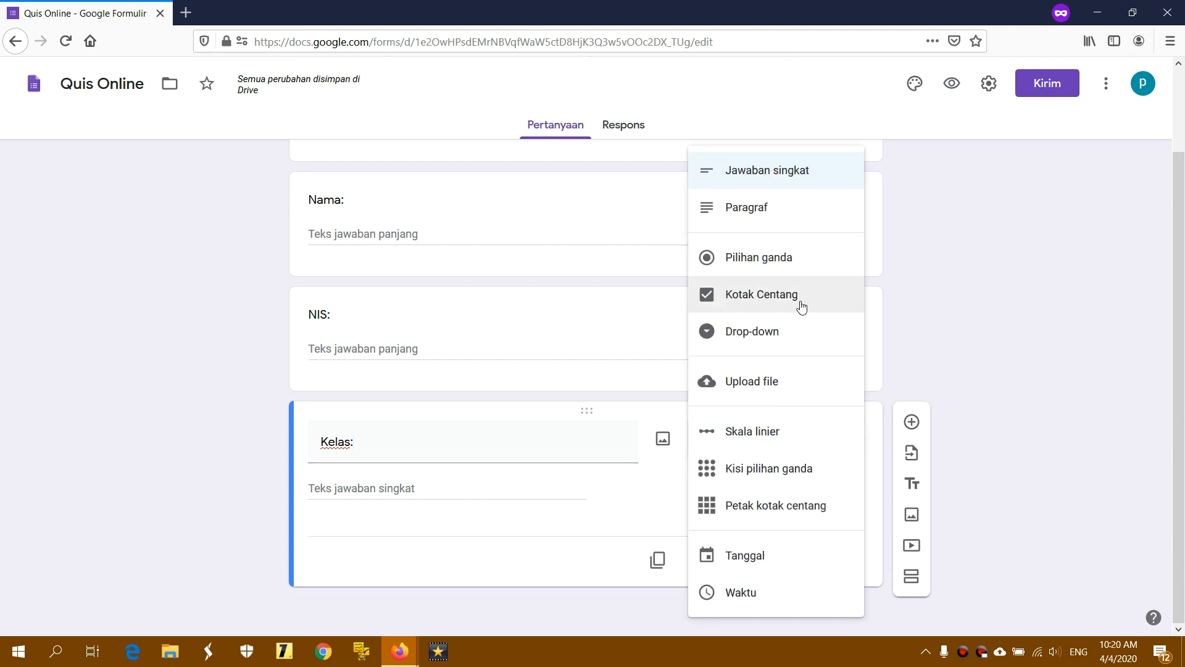
pyautogui.click(746, 336)
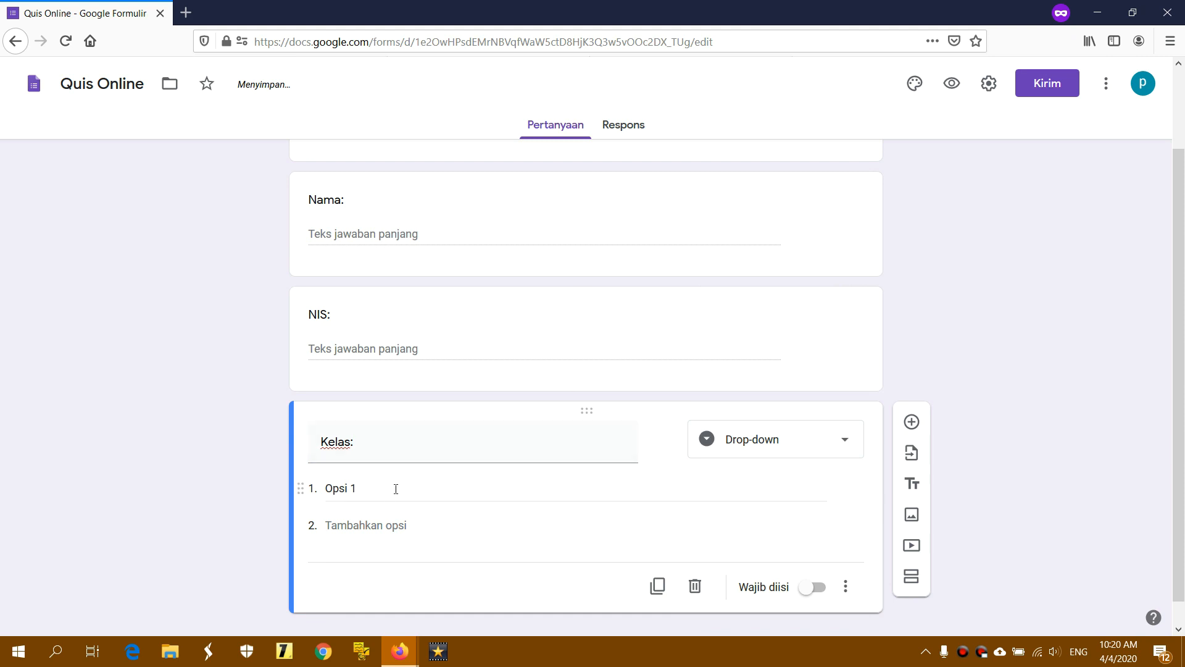
pyautogui.click(391, 494)
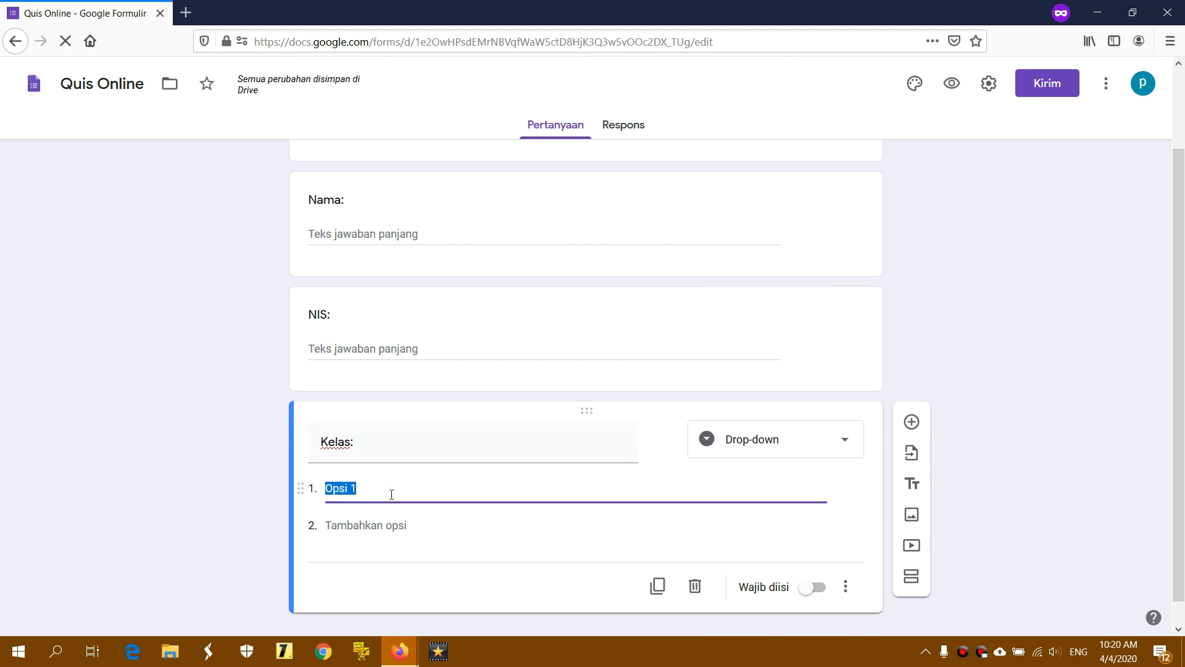
pyautogui.write('6 A')
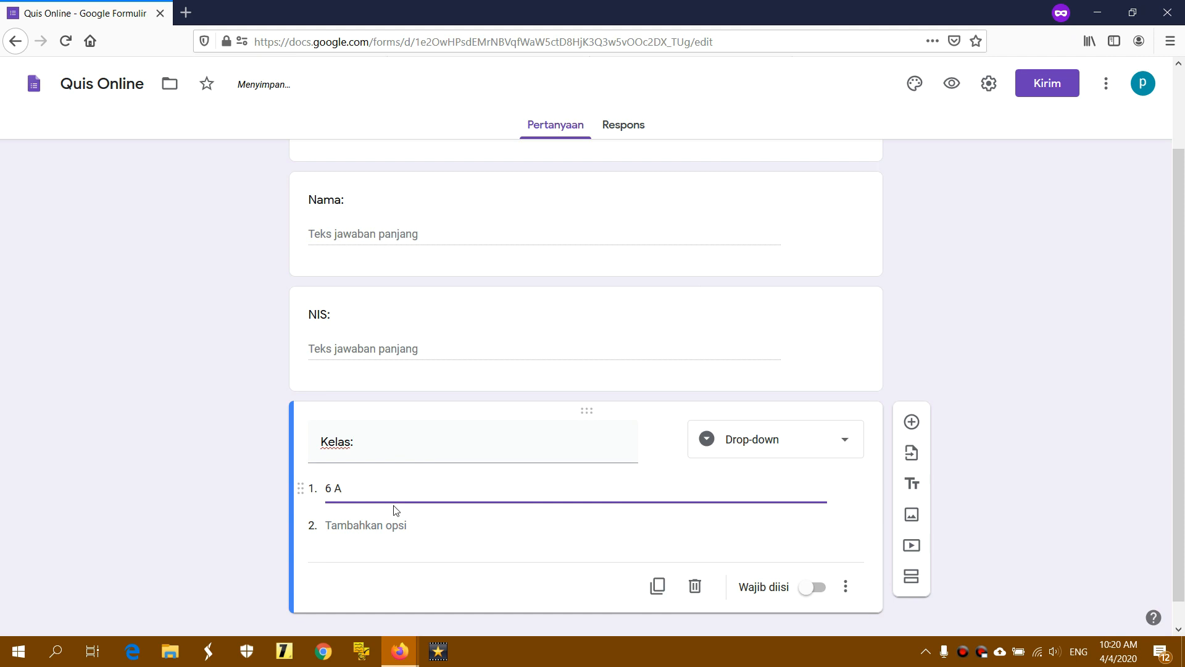
pyautogui.press('Return')
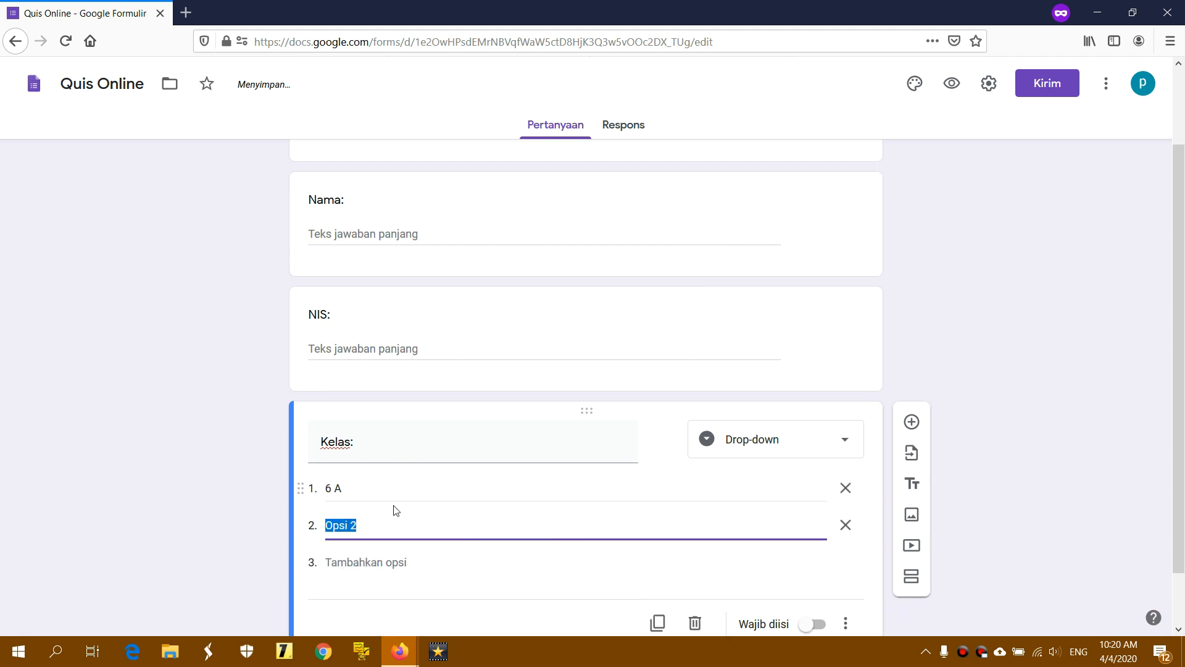
pyautogui.write('6 B')
pyautogui.press('Return')
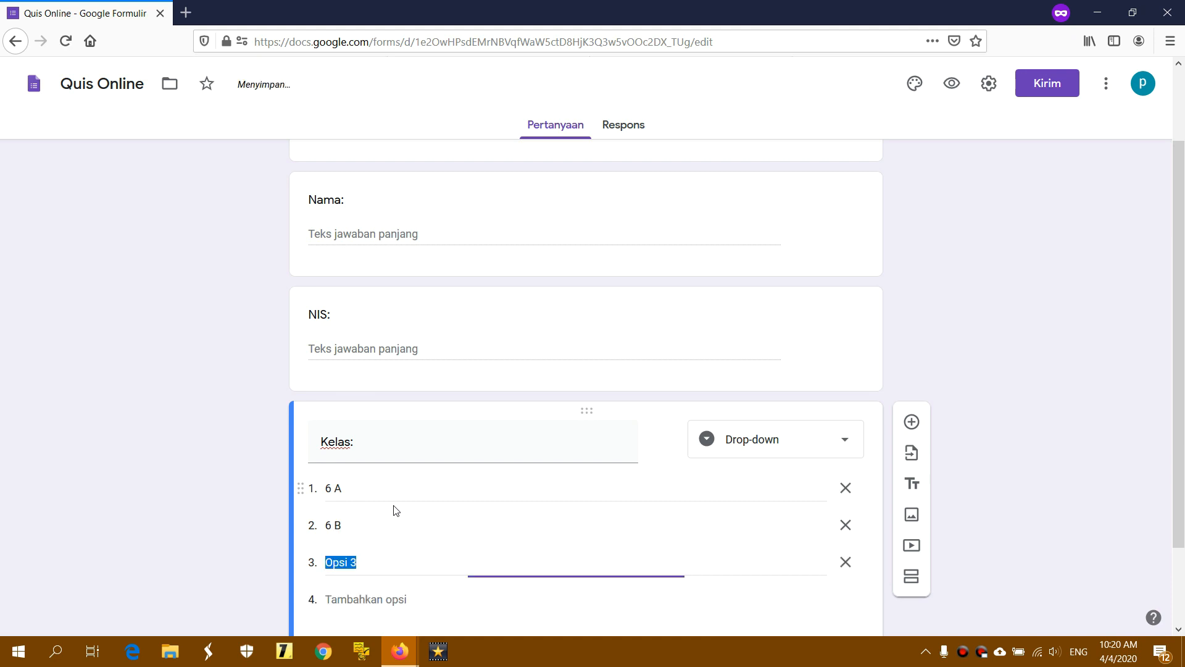
pyautogui.click(377, 561)
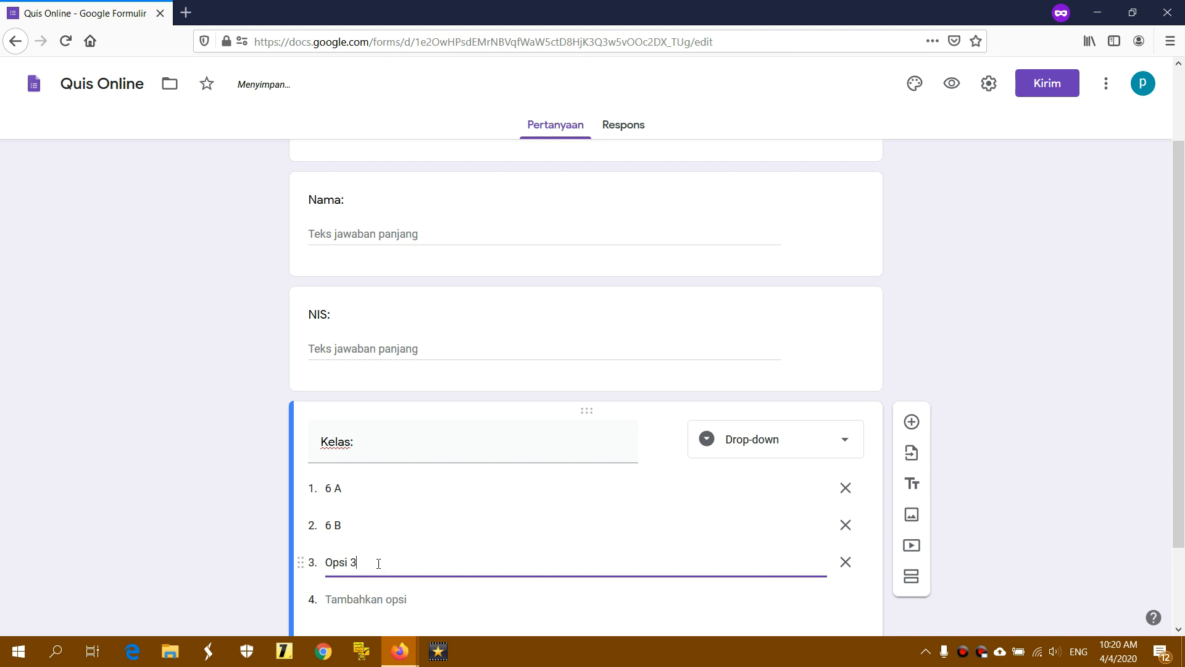
pyautogui.press('BackSpace')
pyautogui.press('BackSpace')
pyautogui.press('BackSpace')
pyautogui.press('BackSpace')
pyautogui.press('BackSpace')
pyautogui.press('BackSpace')
pyautogui.write('6 C')
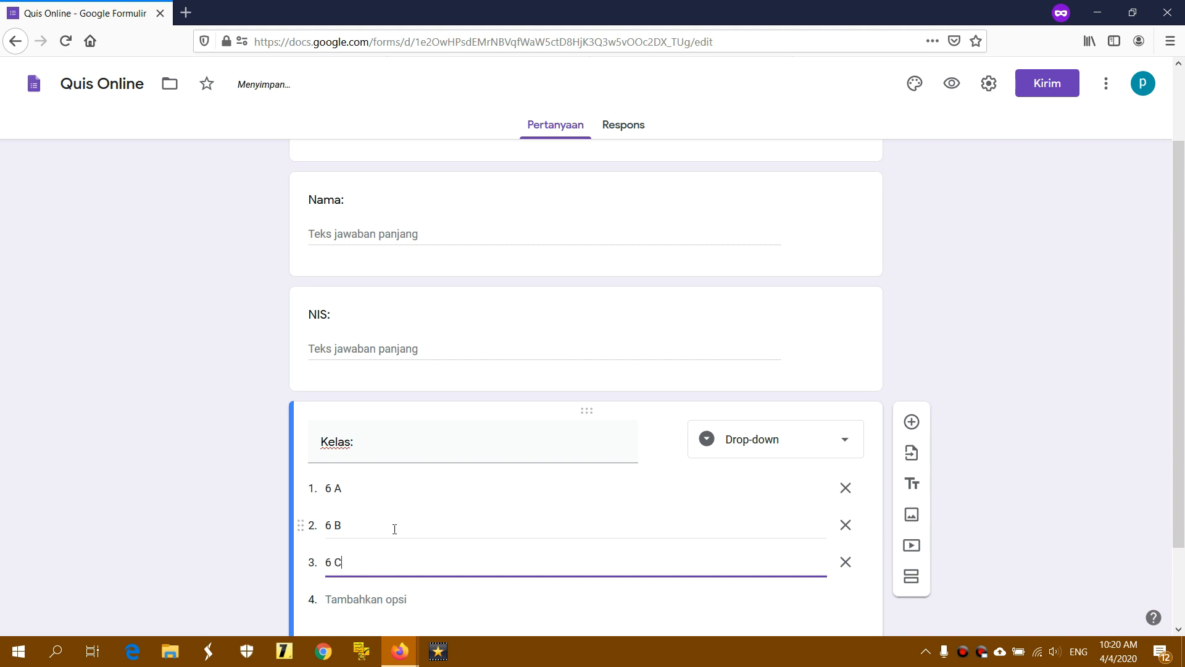
pyautogui.scroll(-2, 500, 506)
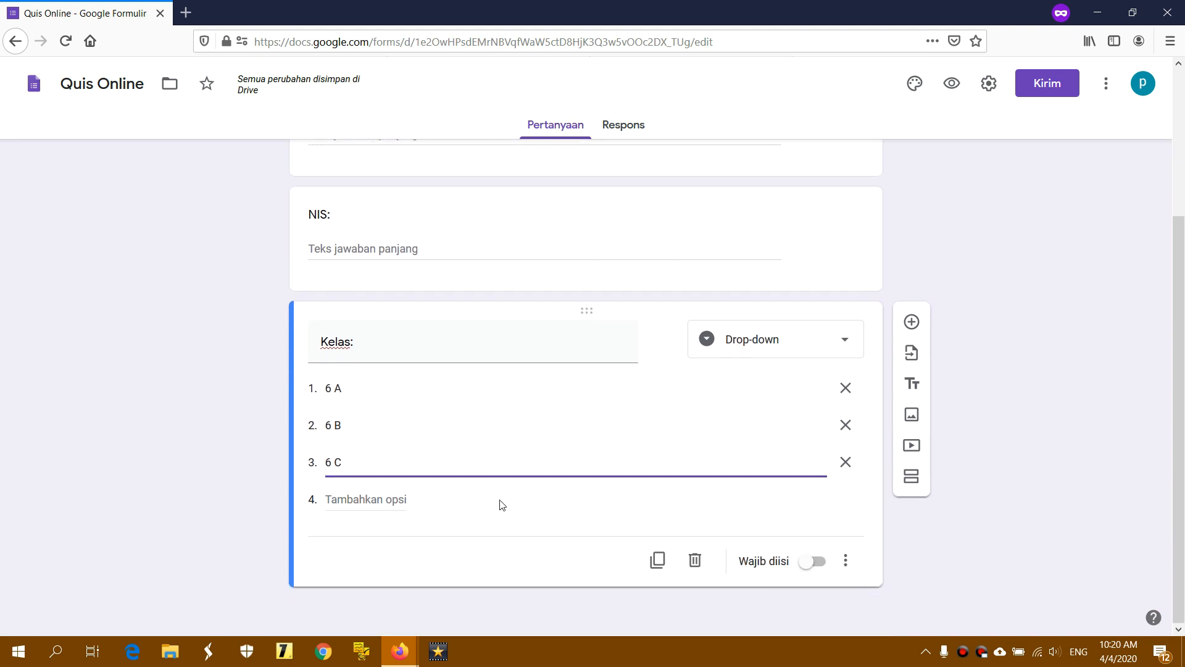
pyautogui.click(1121, 318)
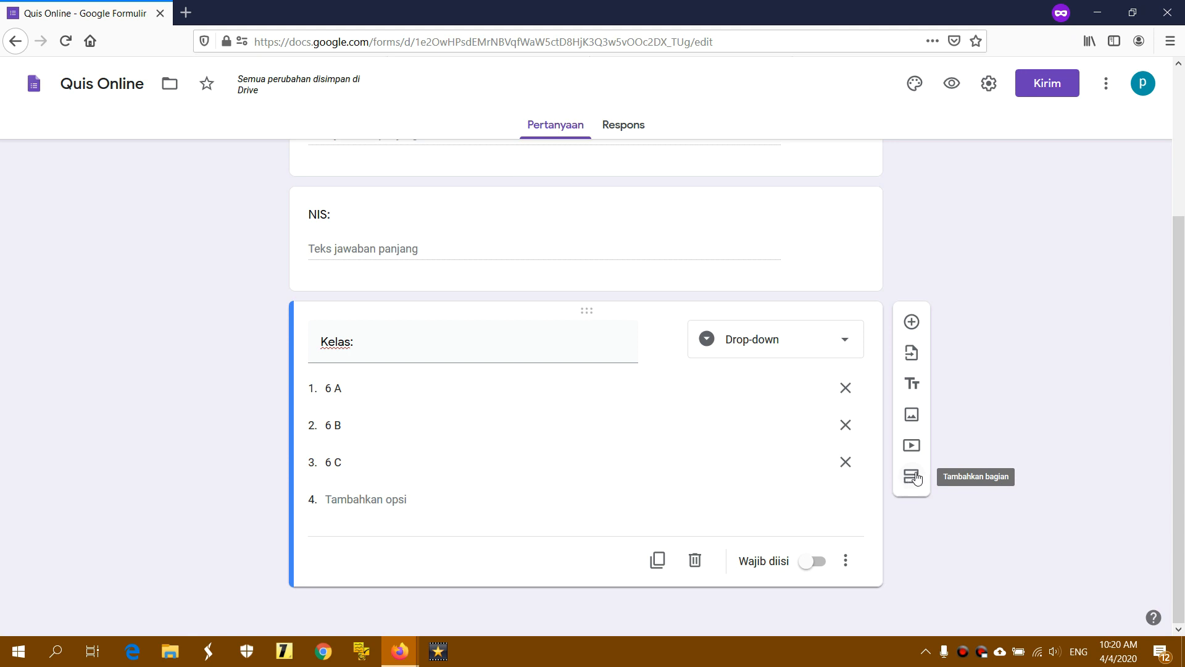
# Add a new section after the Kelas question
pyautogui.click(914, 477)
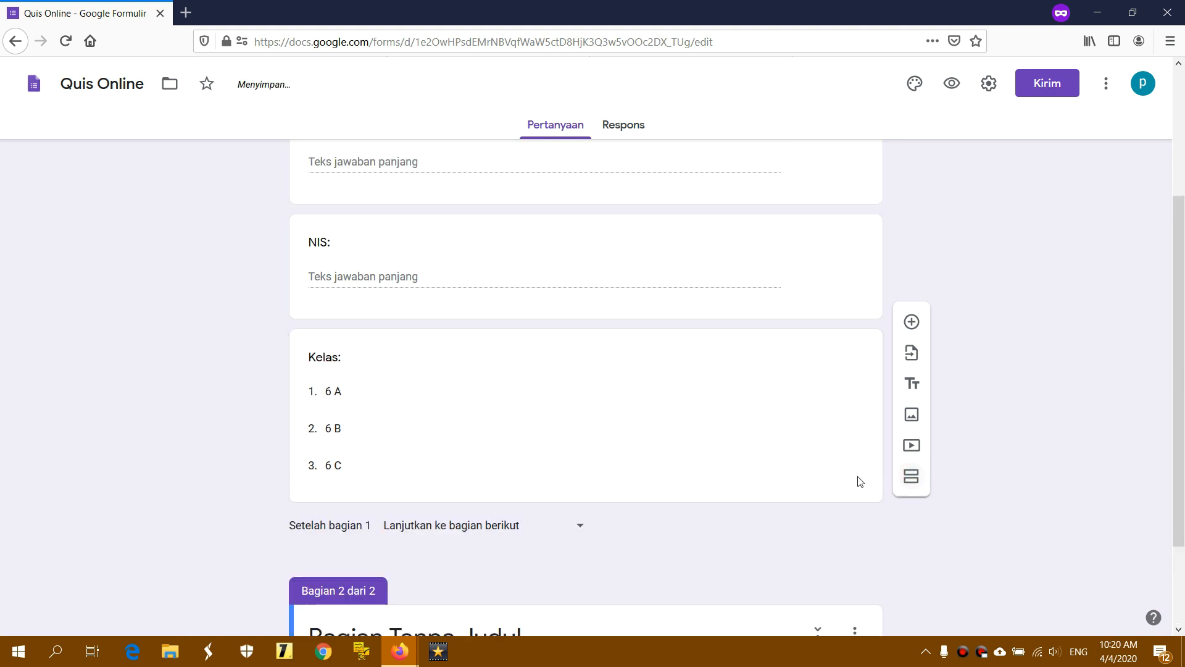
pyautogui.scroll(-2, 517, 432)
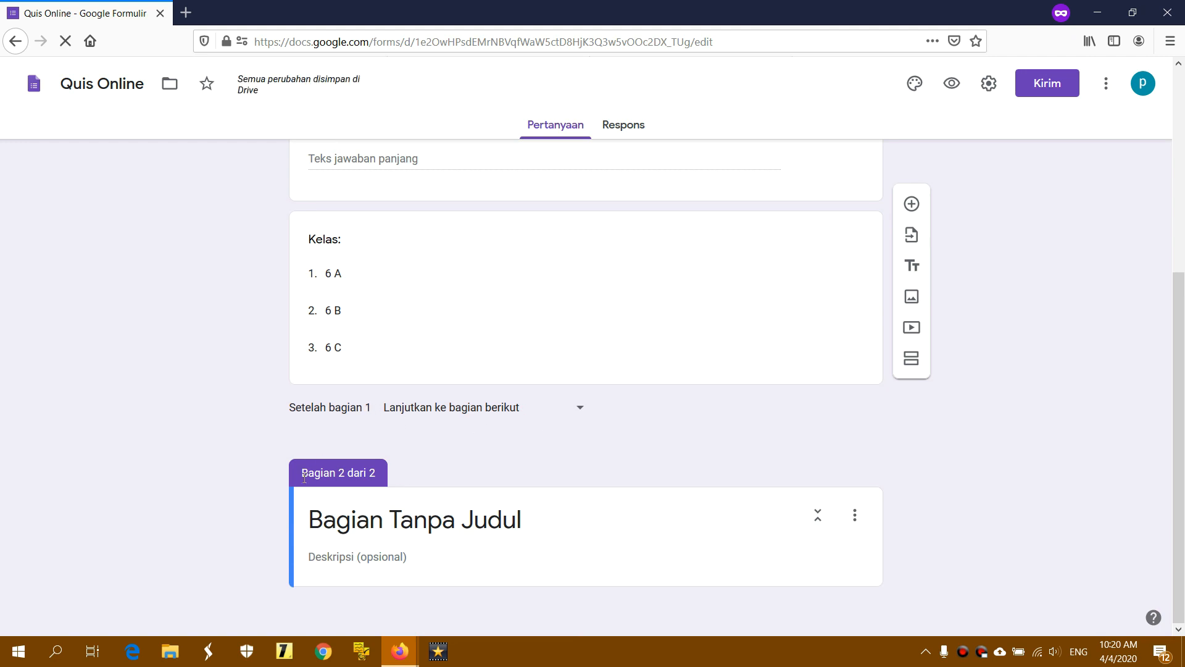
pyautogui.moveTo(302, 473); pyautogui.dragTo(378, 481)
pyautogui.click(379, 481)
pyautogui.scroll(5, 378, 479)
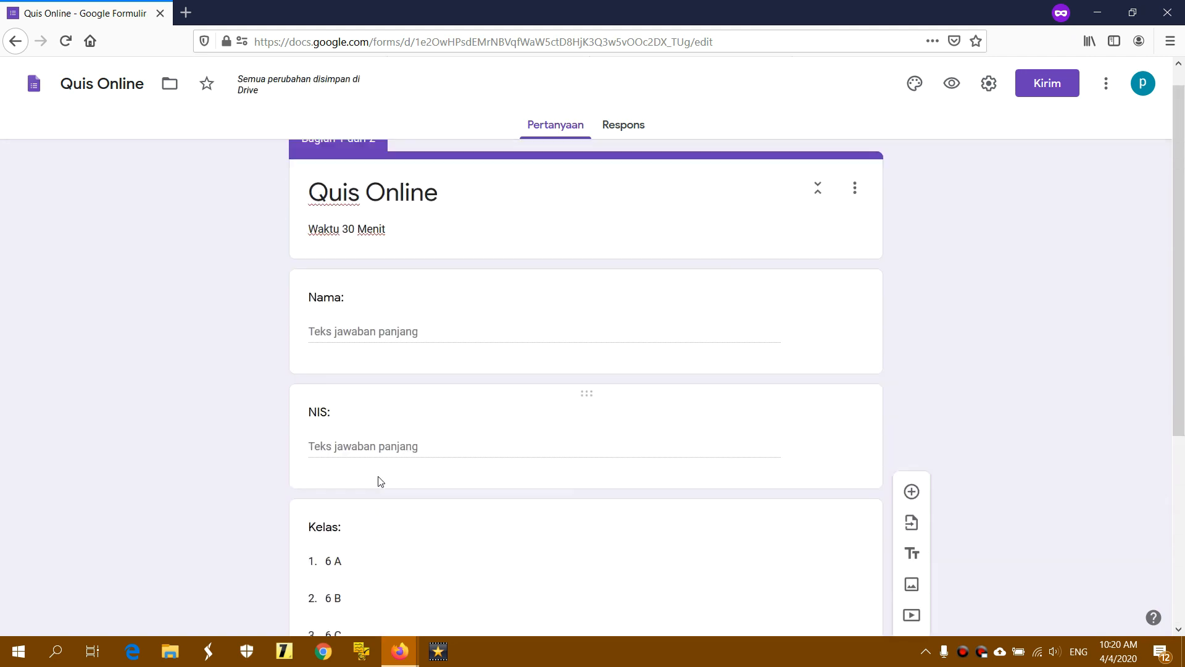
pyautogui.moveTo(304, 161); pyautogui.dragTo(377, 162)
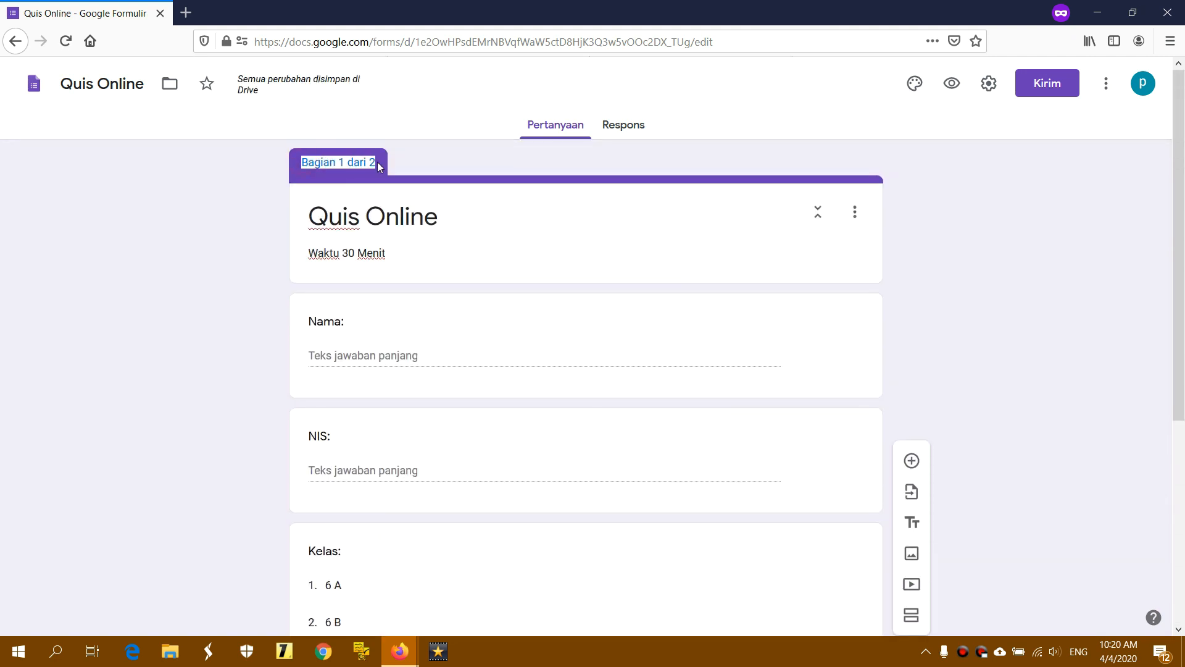
pyautogui.click(377, 162)
pyautogui.scroll(-5, 486, 181)
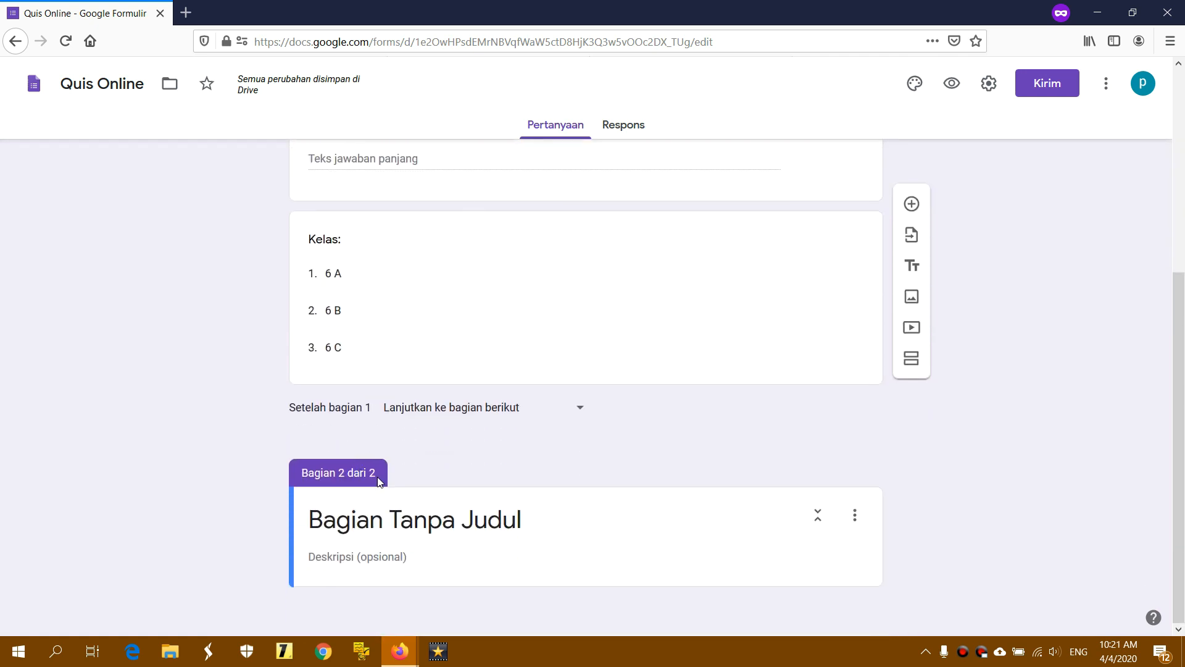
# Title the new section 'Soal Pilihan Ganda'
pyautogui.click(393, 529)
pyautogui.click(502, 521)
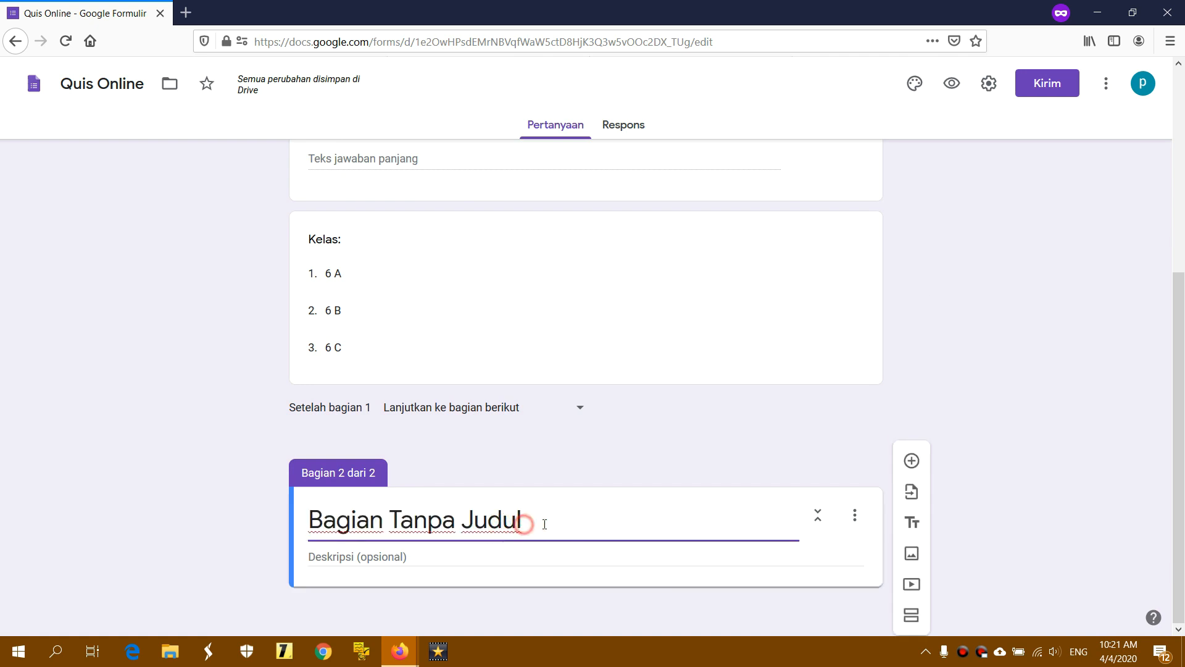
pyautogui.moveTo(544, 524); pyautogui.dragTo(302, 520)
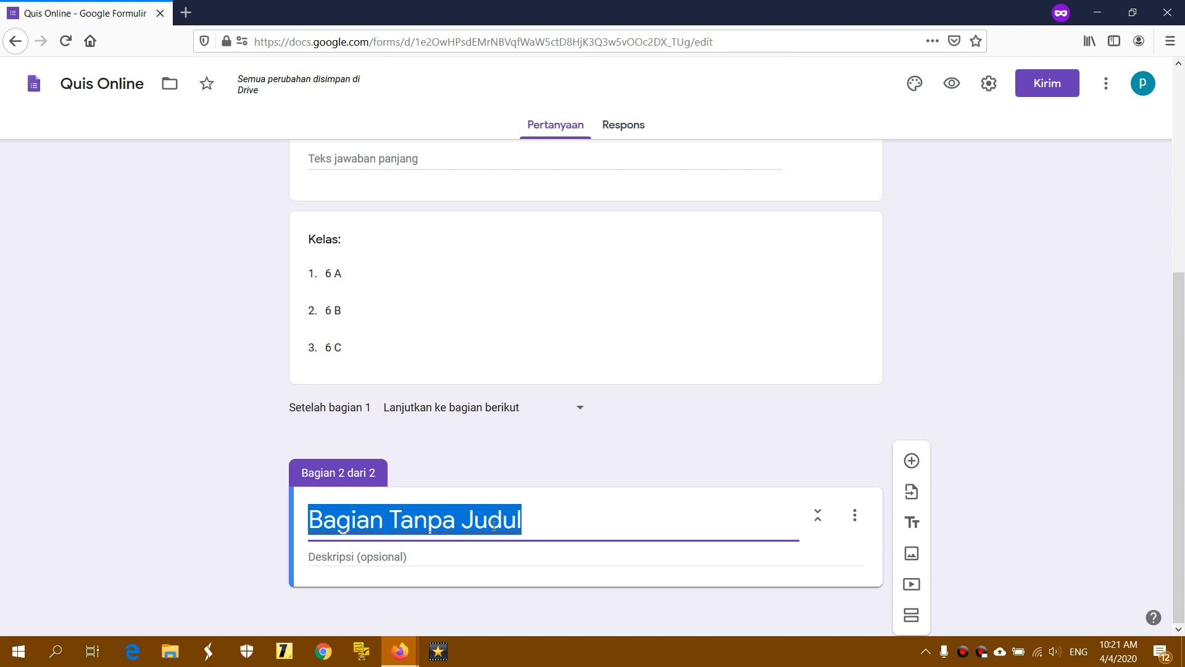
pyautogui.write('Soal')
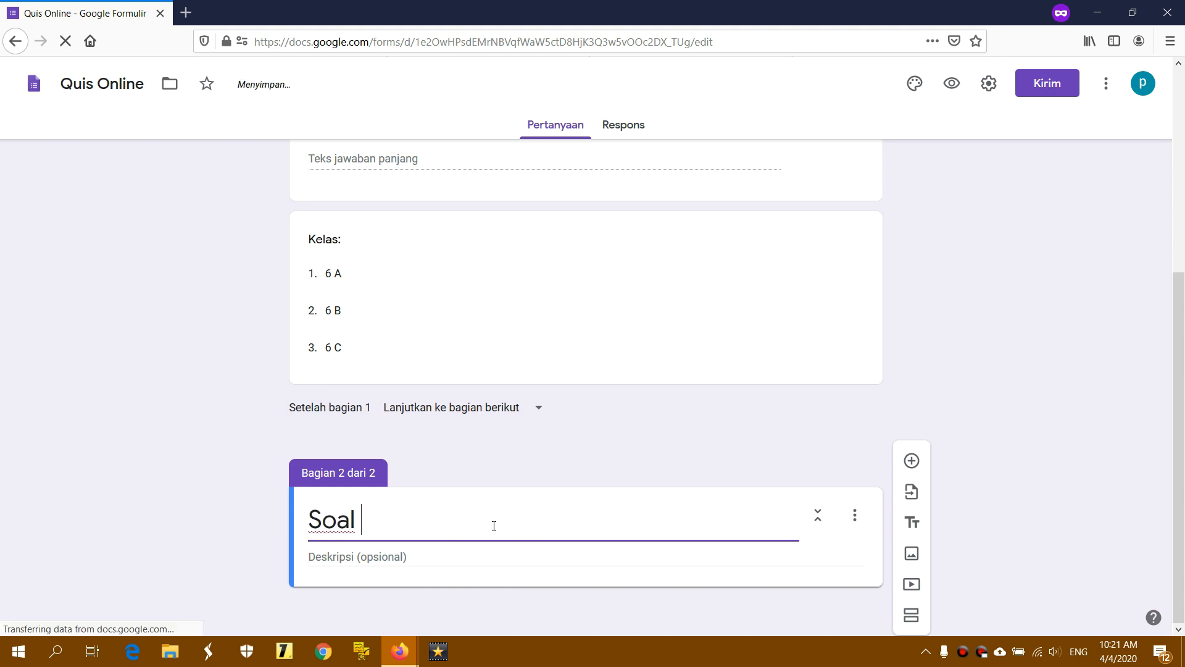
pyautogui.write(' Pili')
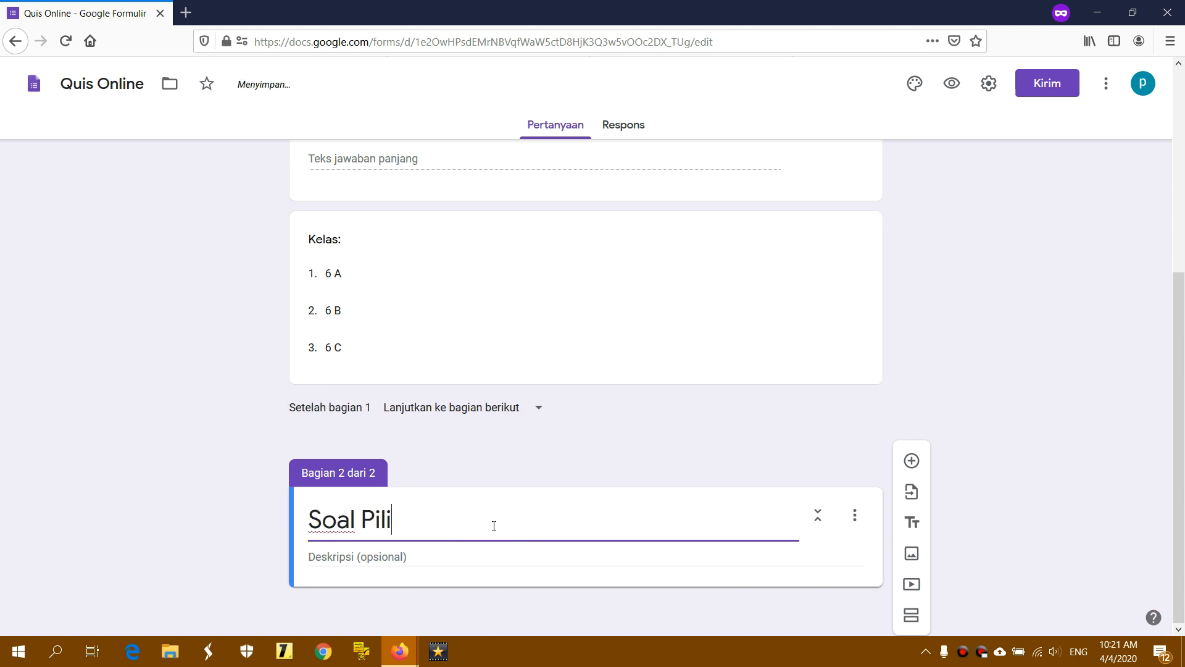
pyautogui.write('han Ganda')
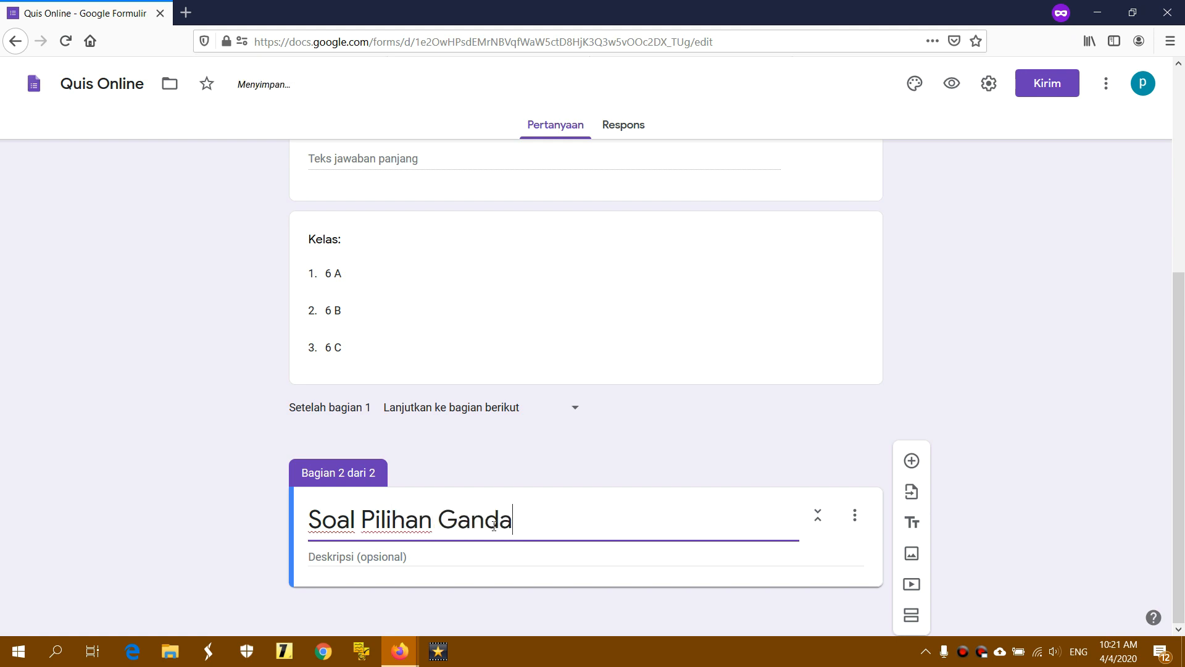
pyautogui.click(336, 557)
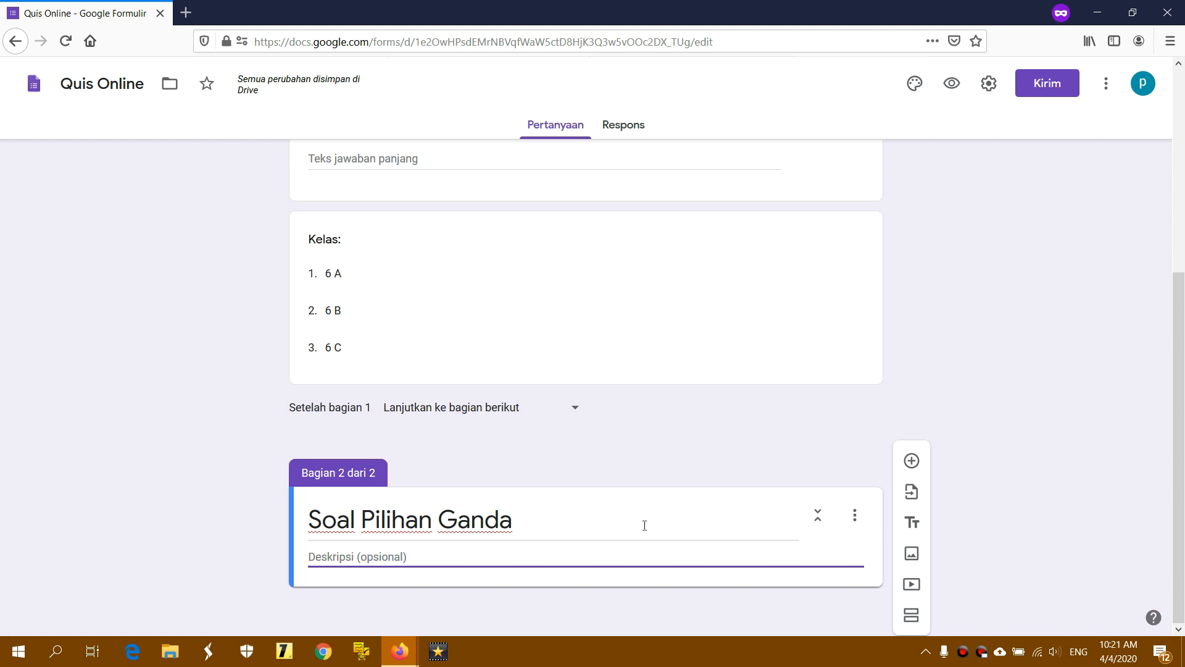
pyautogui.click(1106, 482)
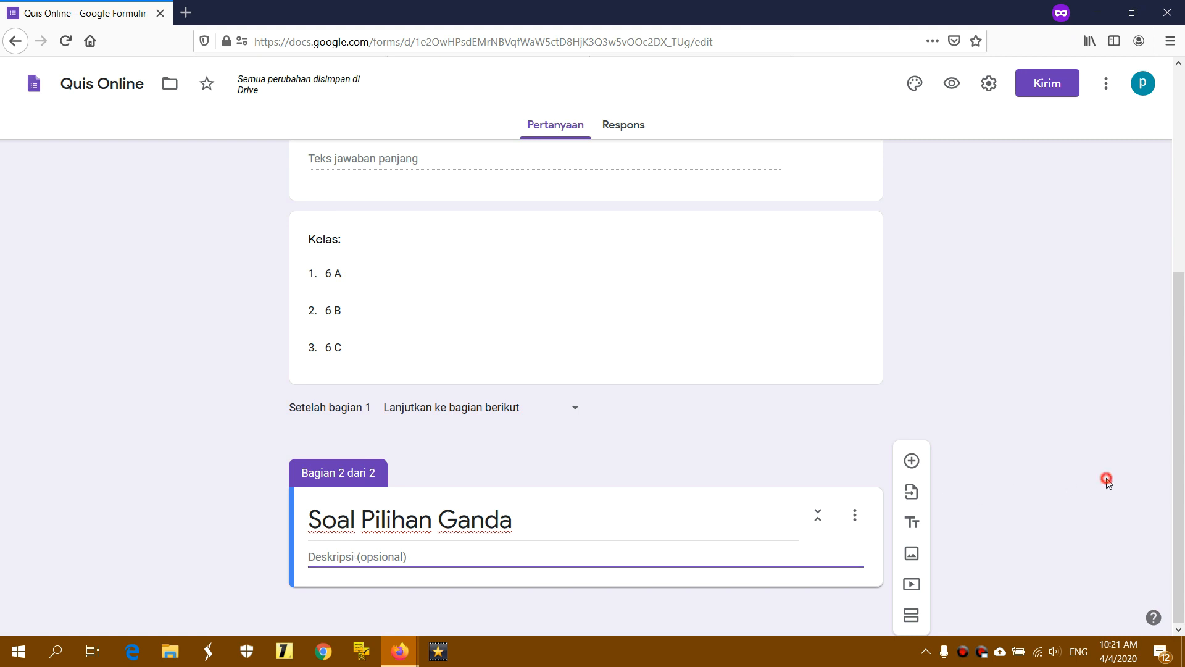
# Add a multiple-choice question 'Berapakah Jumlah Rukun Islam!' to the second section
pyautogui.click(912, 461)
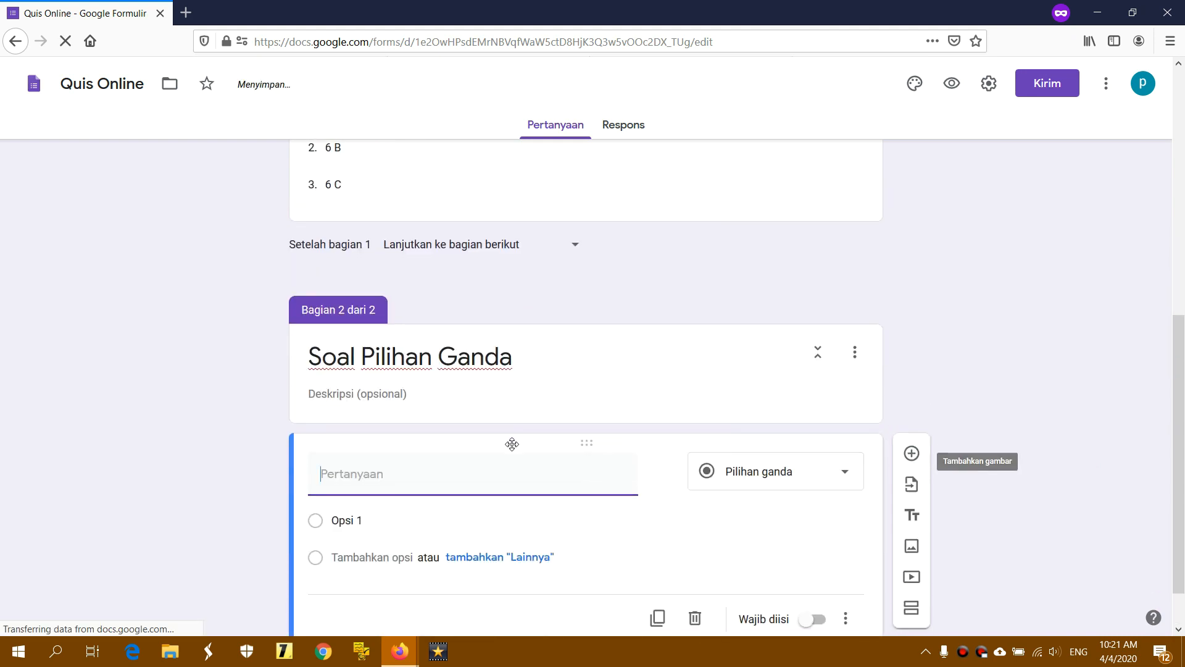
pyautogui.click(397, 423)
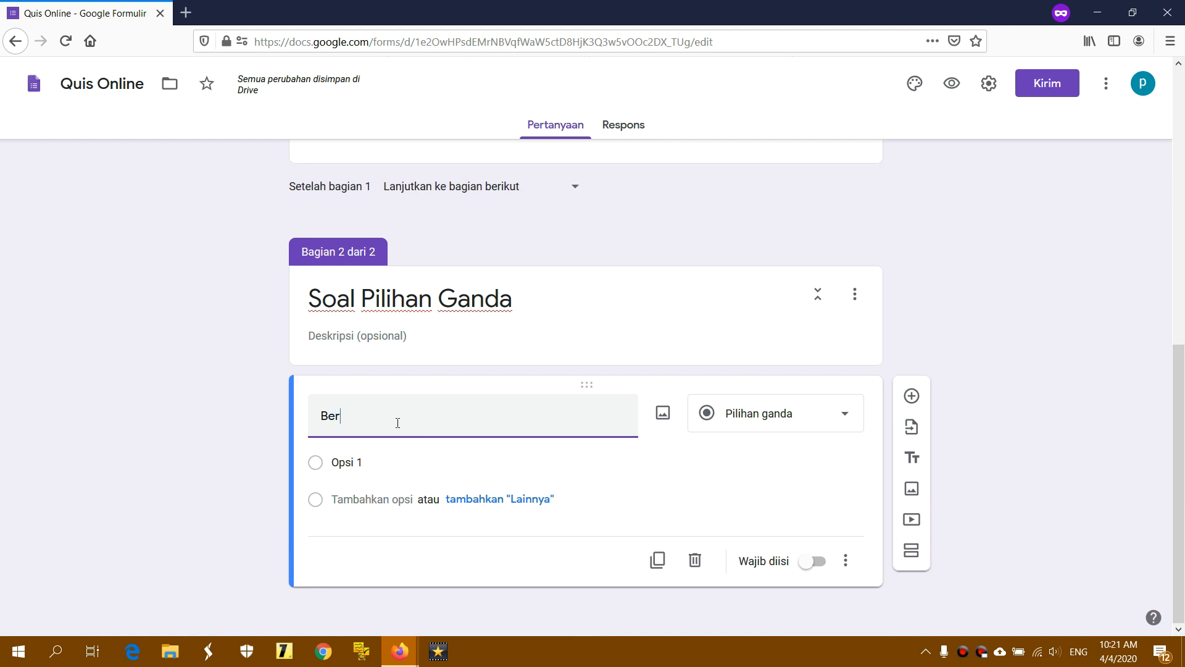
pyautogui.write('akapah')
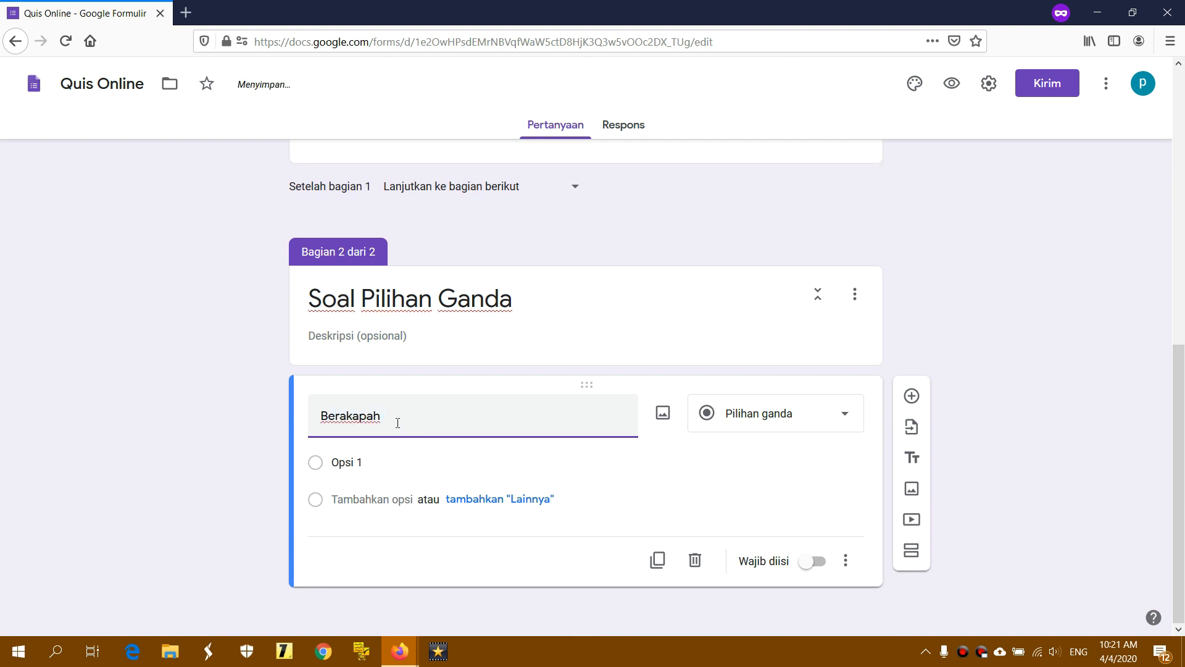
pyautogui.press('BackSpace')
pyautogui.press('BackSpace')
pyautogui.press('BackSpace')
pyautogui.press('BackSpace')
pyautogui.write('pakah')
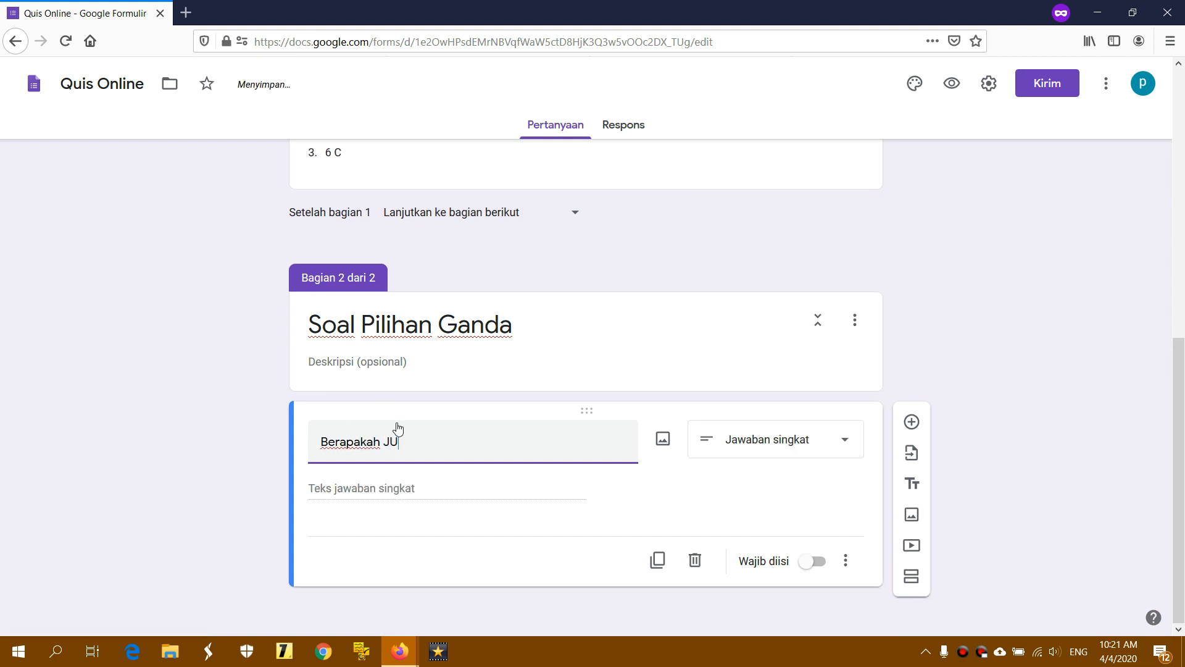
pyautogui.write(' Jumlah Ruk')
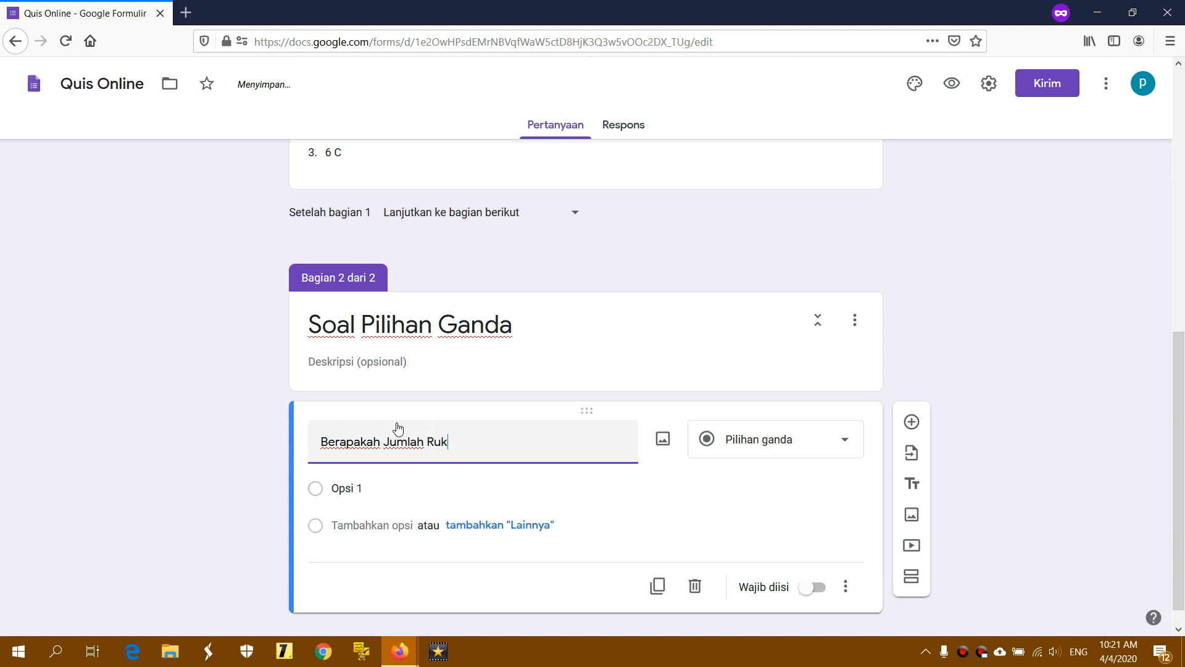
pyautogui.write('un I')
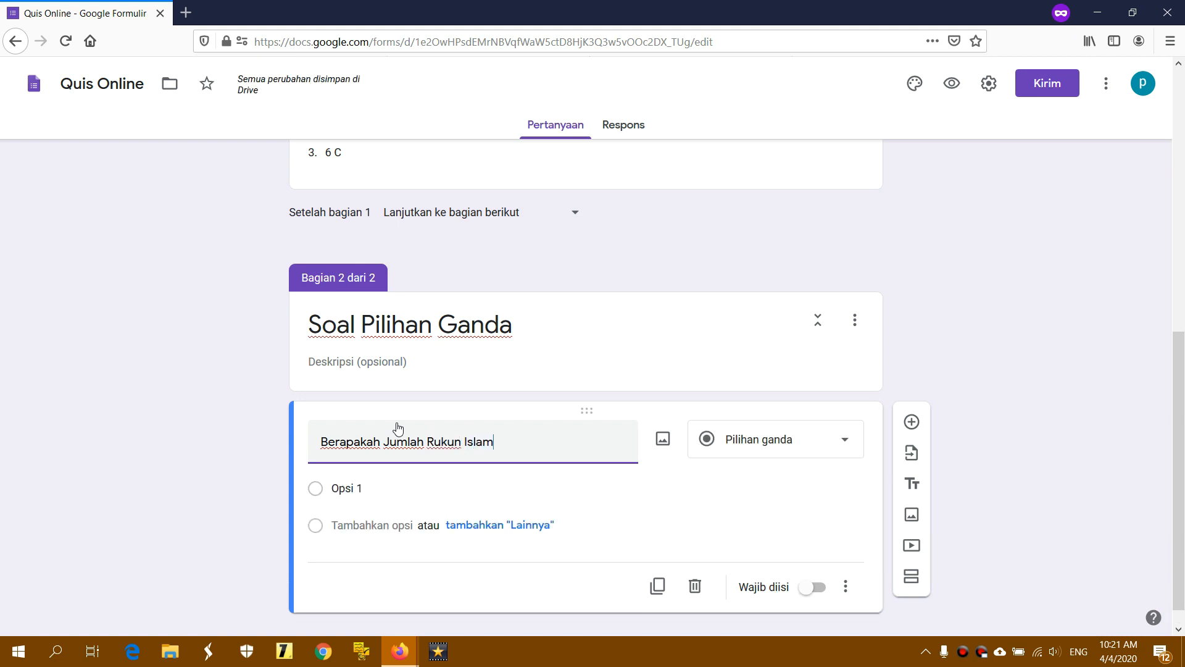
pyautogui.write('slam!')
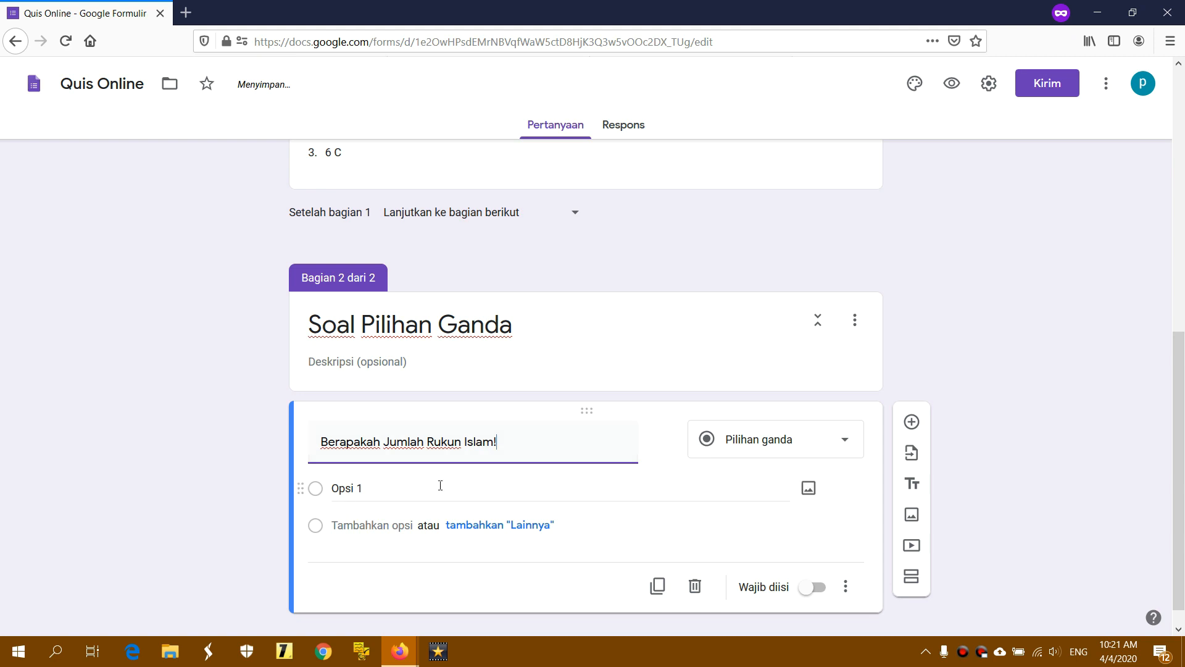
pyautogui.click(781, 440)
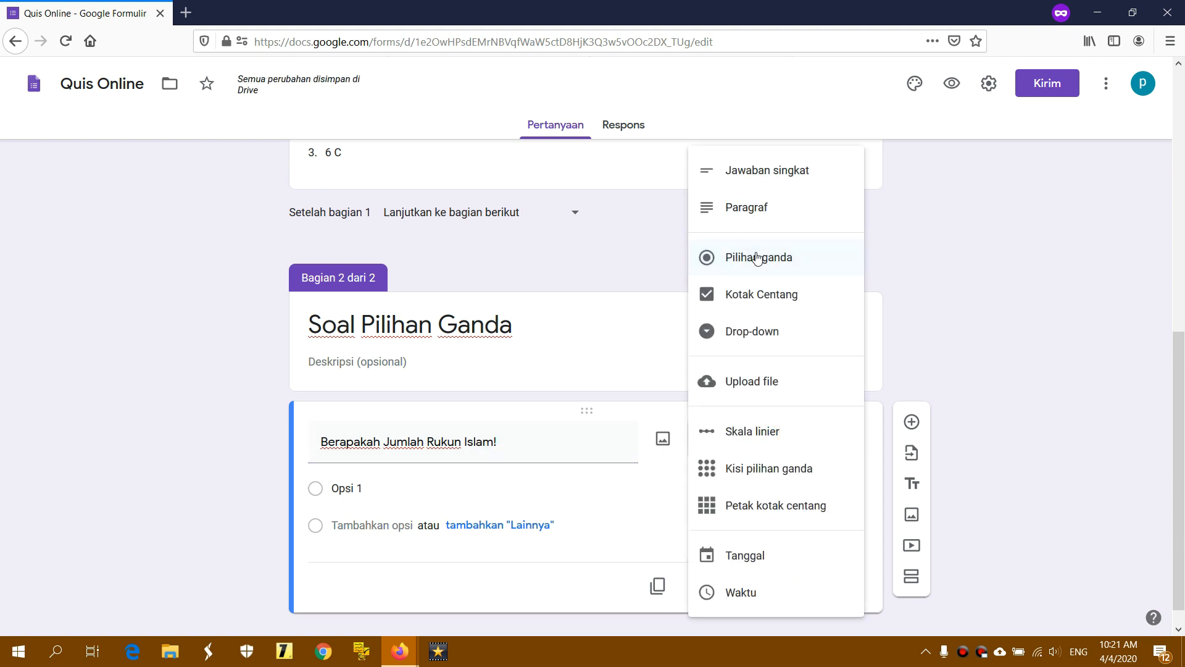
pyautogui.click(734, 258)
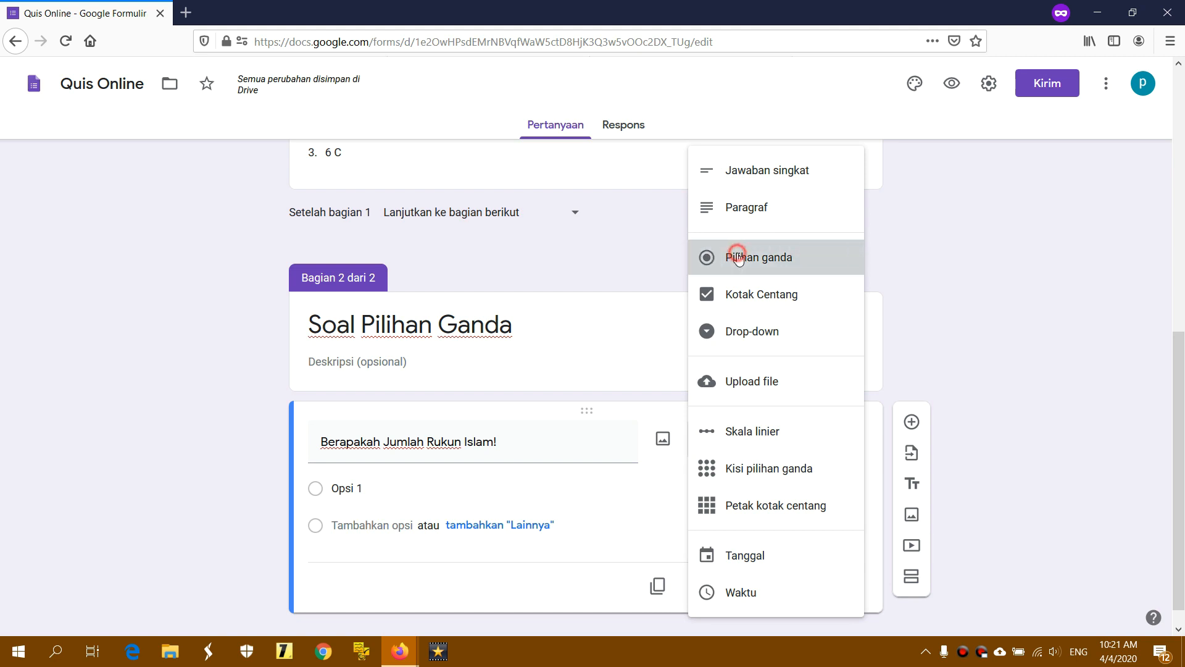
# Enter answer options 1, 2 and 3 in order
pyautogui.click(383, 486)
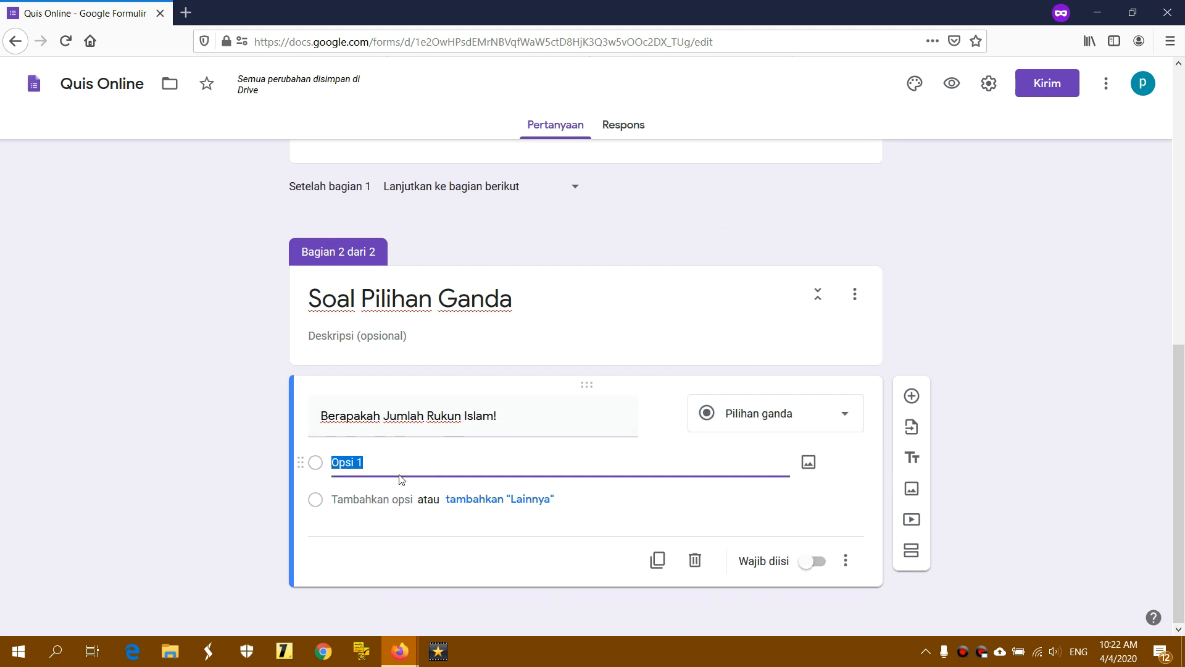
pyautogui.write('1')
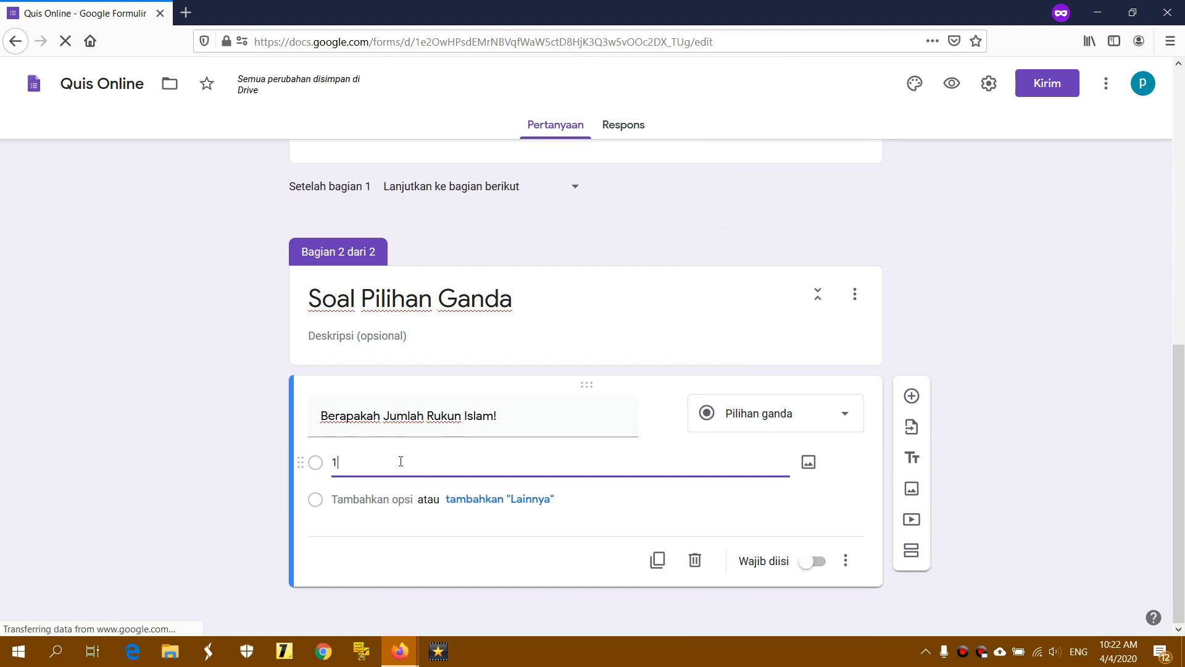
pyautogui.press('Return')
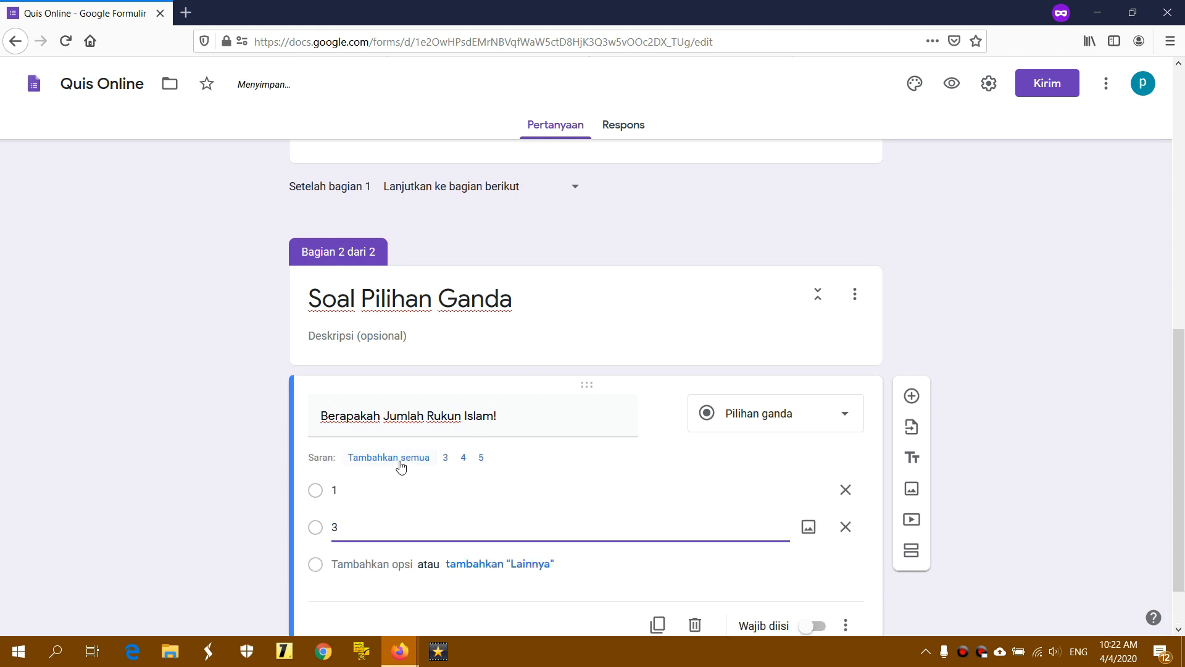
pyautogui.write('3')
pyautogui.press('Return')
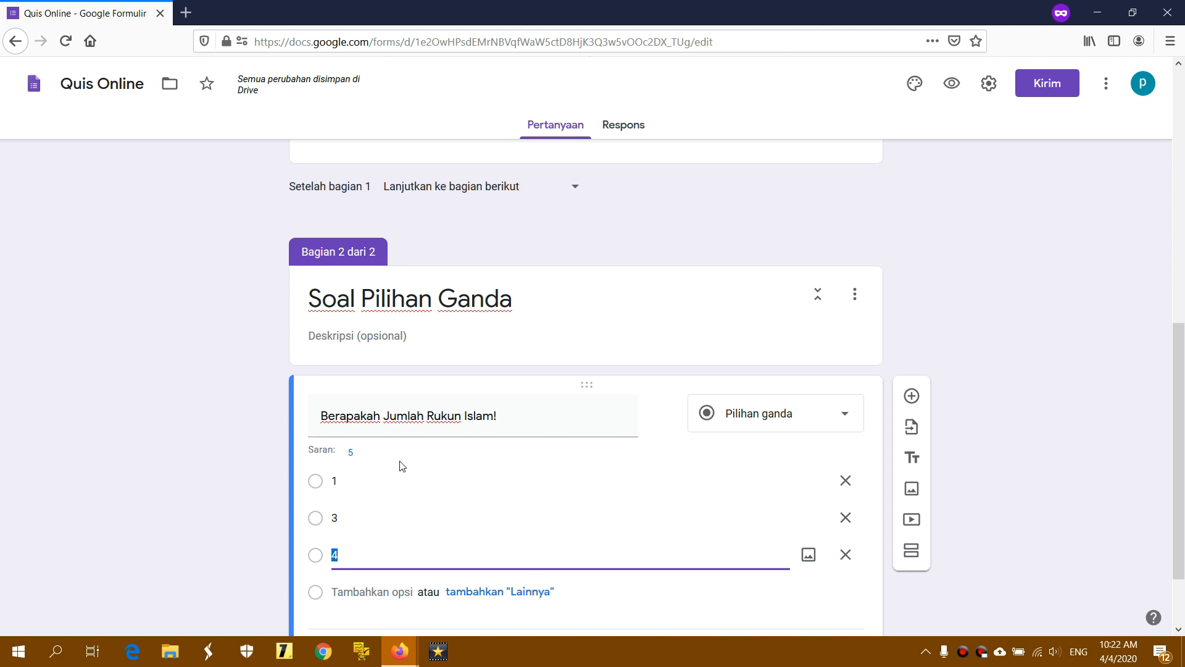
pyautogui.click(349, 517)
pyautogui.write('2')
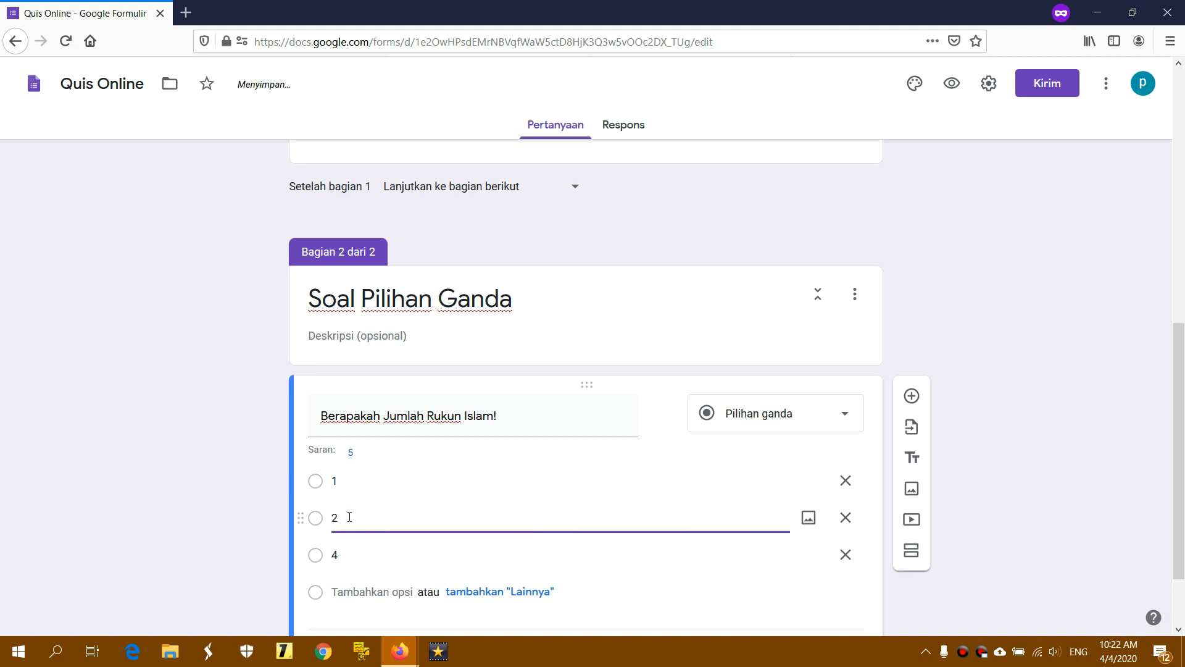
pyautogui.press('Return')
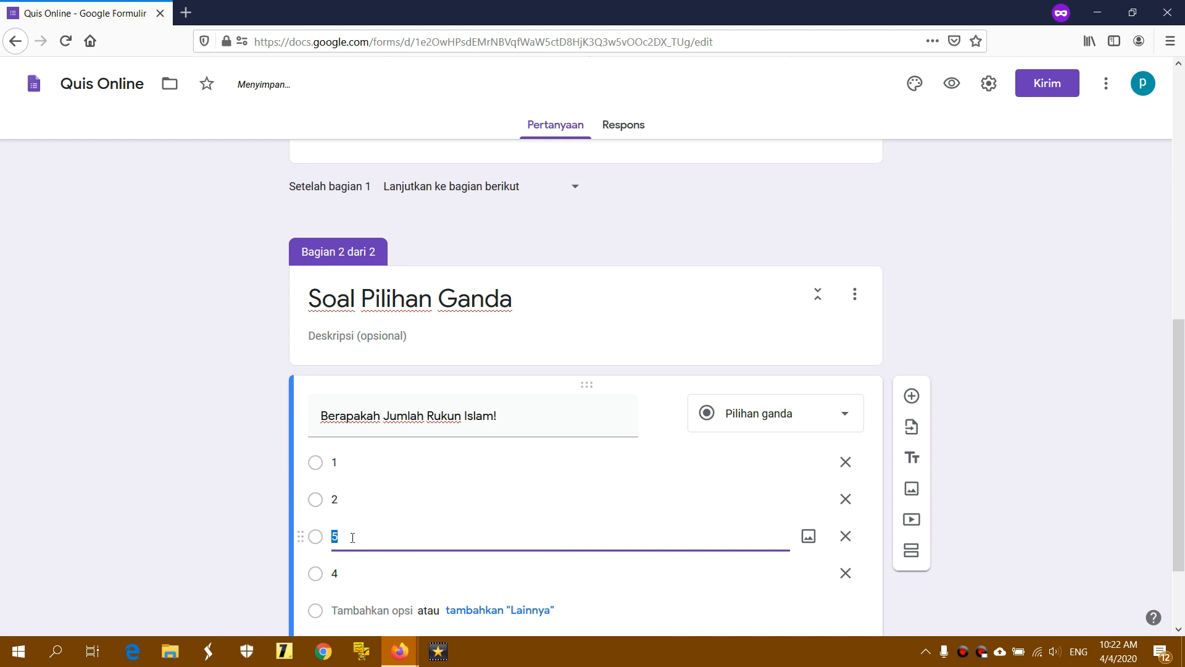
# Add option 5 after option 4 to complete the answer list
pyautogui.scroll(-2, 370, 537)
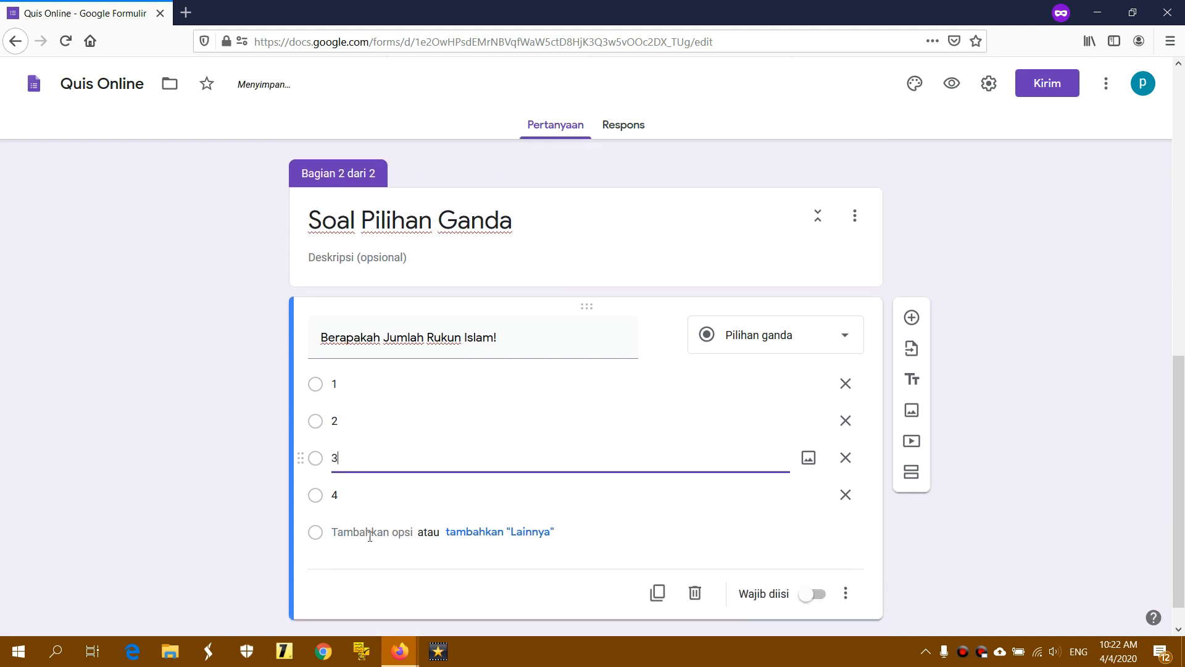
pyautogui.click(357, 494)
pyautogui.click(357, 496)
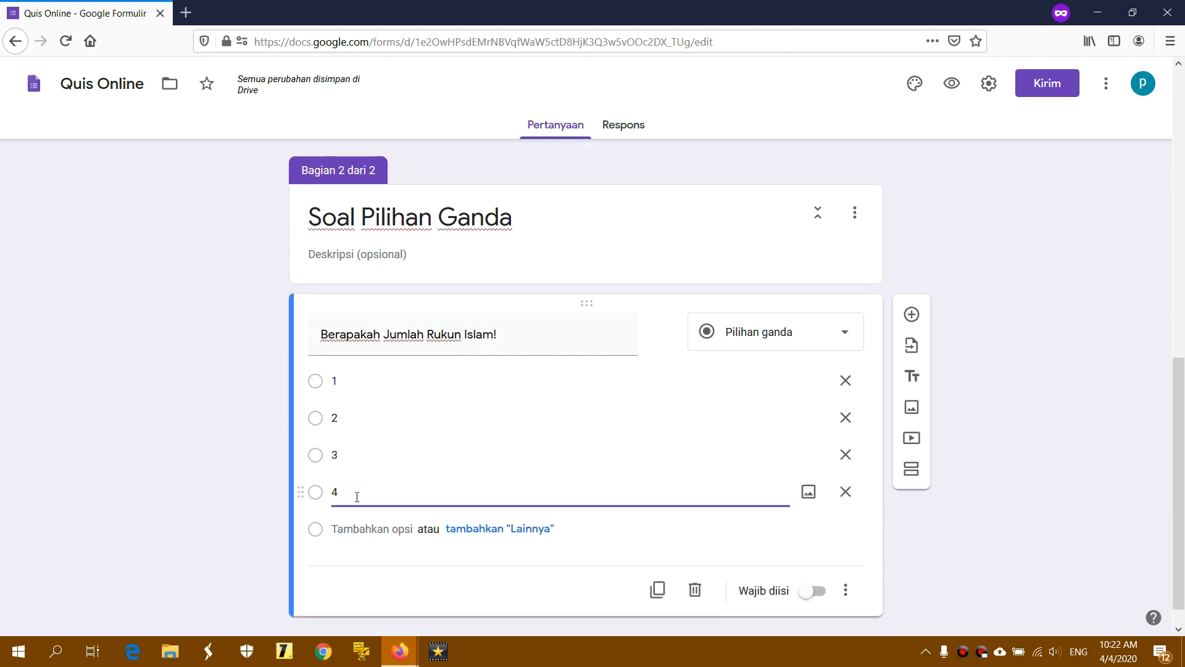
pyautogui.press('Return')
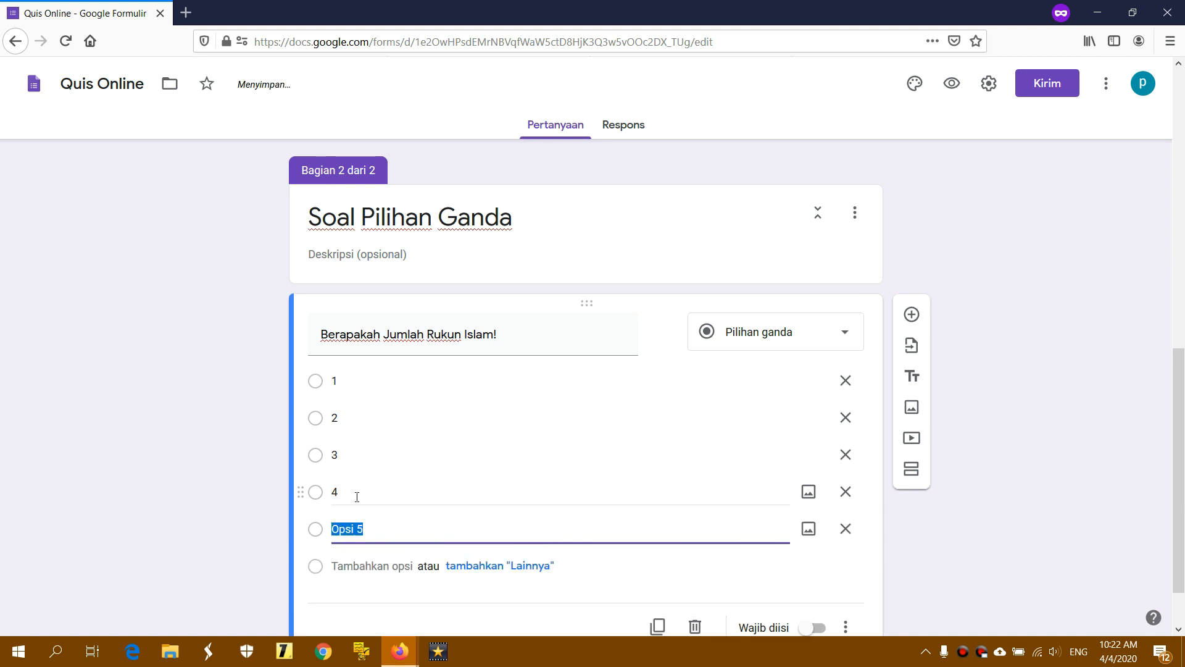
pyautogui.write('5')
pyautogui.scroll(-1, 364, 494)
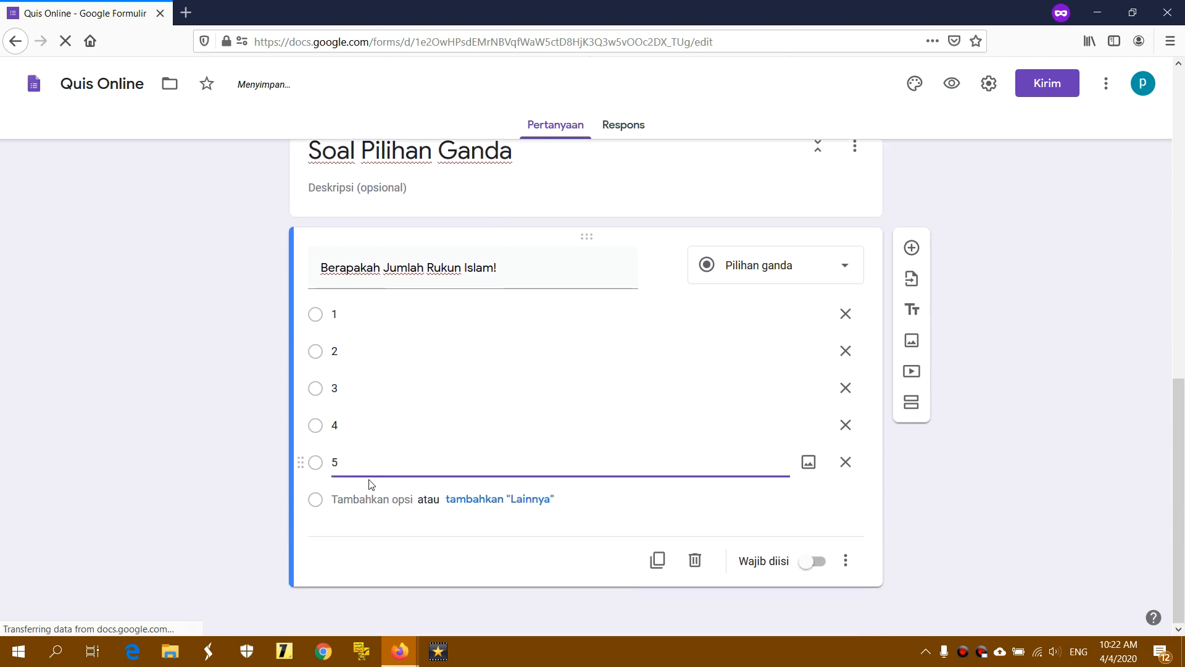
pyautogui.click(362, 461)
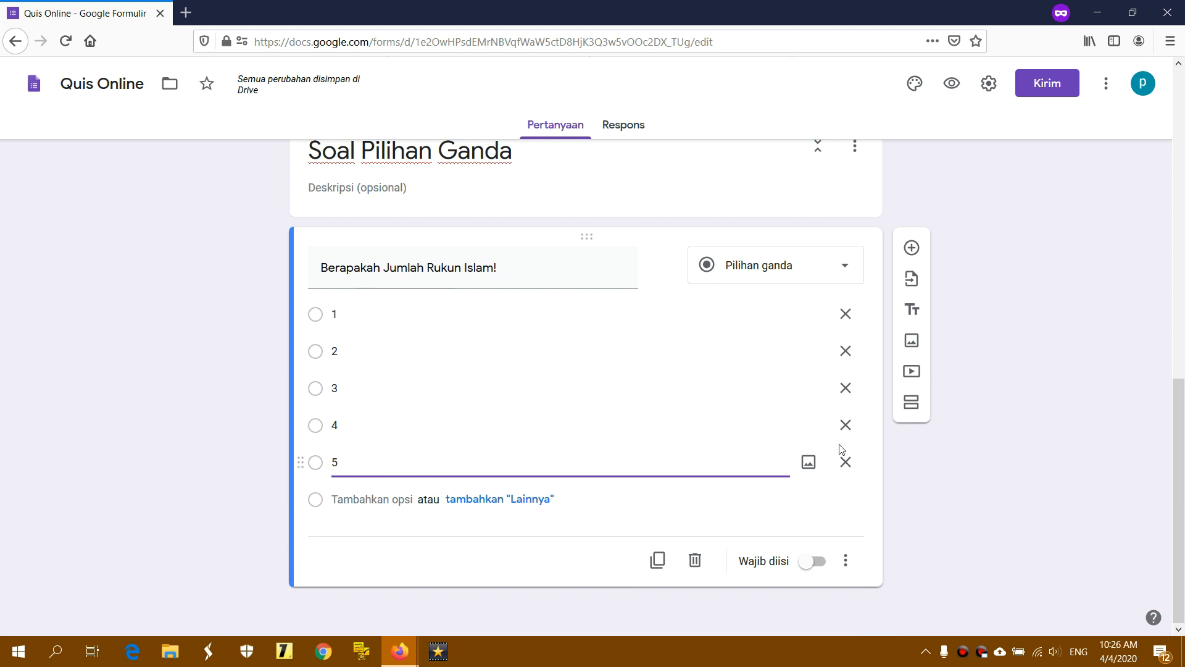
pyautogui.click(1077, 431)
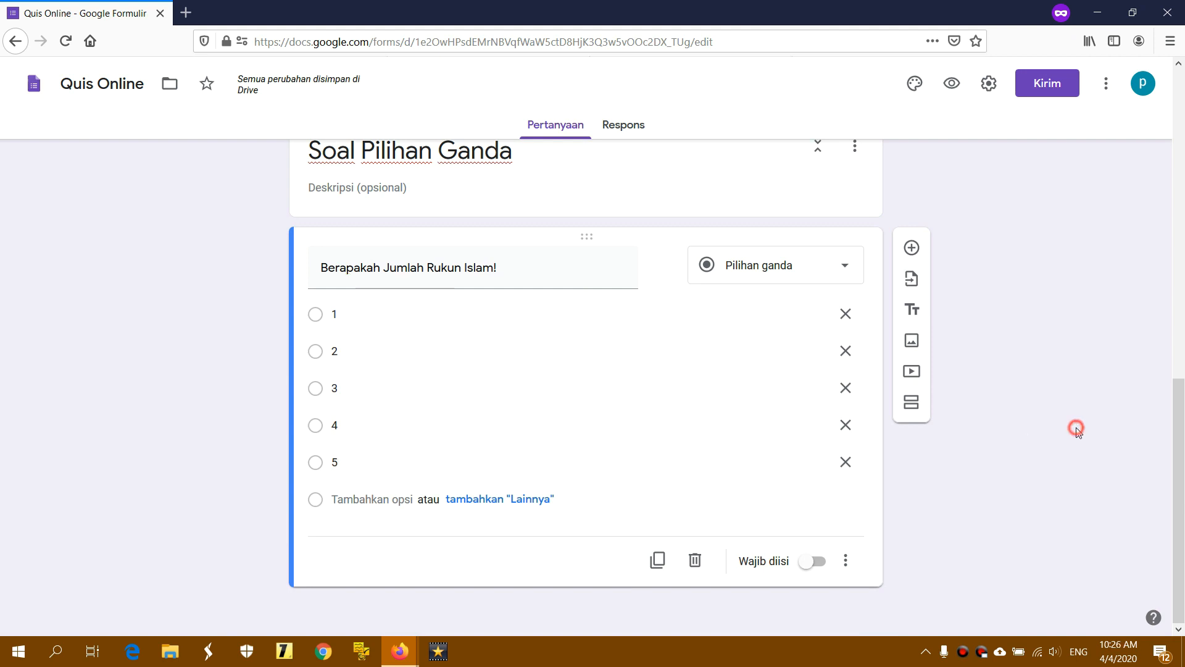
# Add a Pilihan ganda question 'Apa nama binatang yang ada di gambar berikut ini?'
pyautogui.click(913, 247)
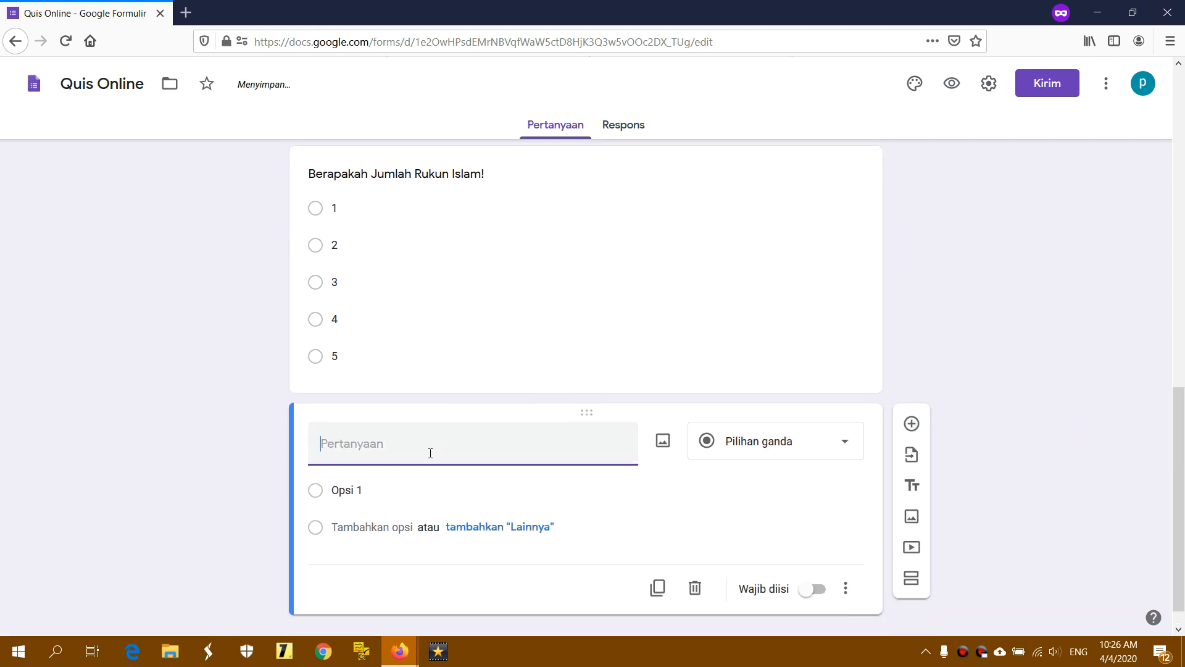
pyautogui.click(430, 451)
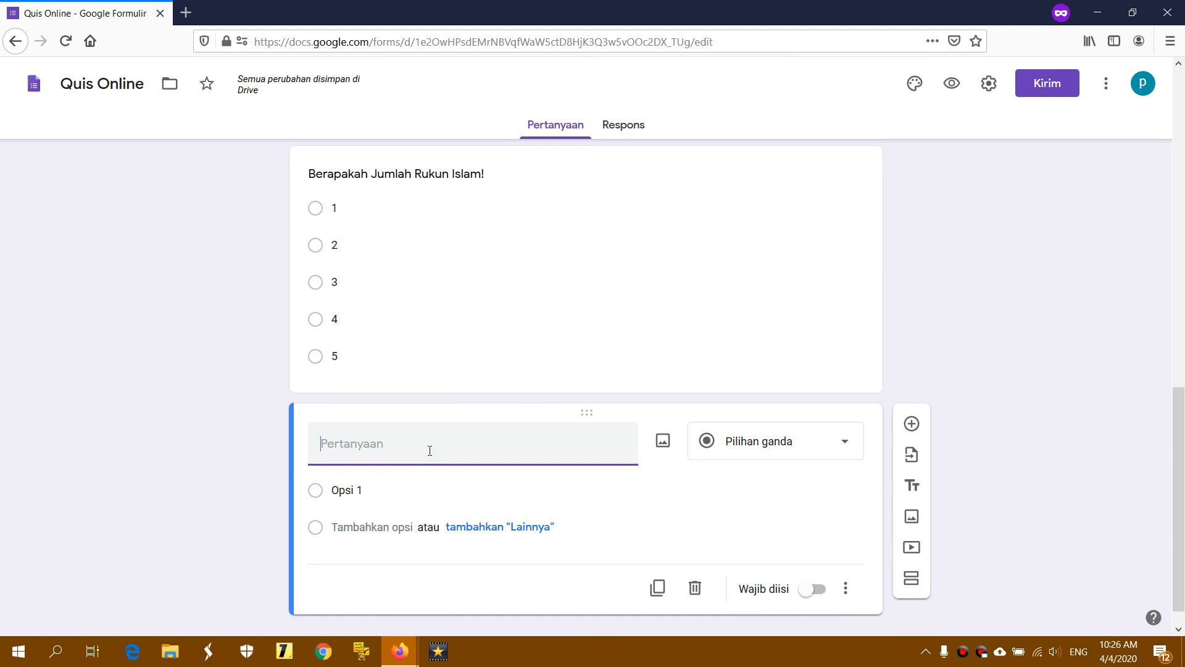
pyautogui.write('Apa')
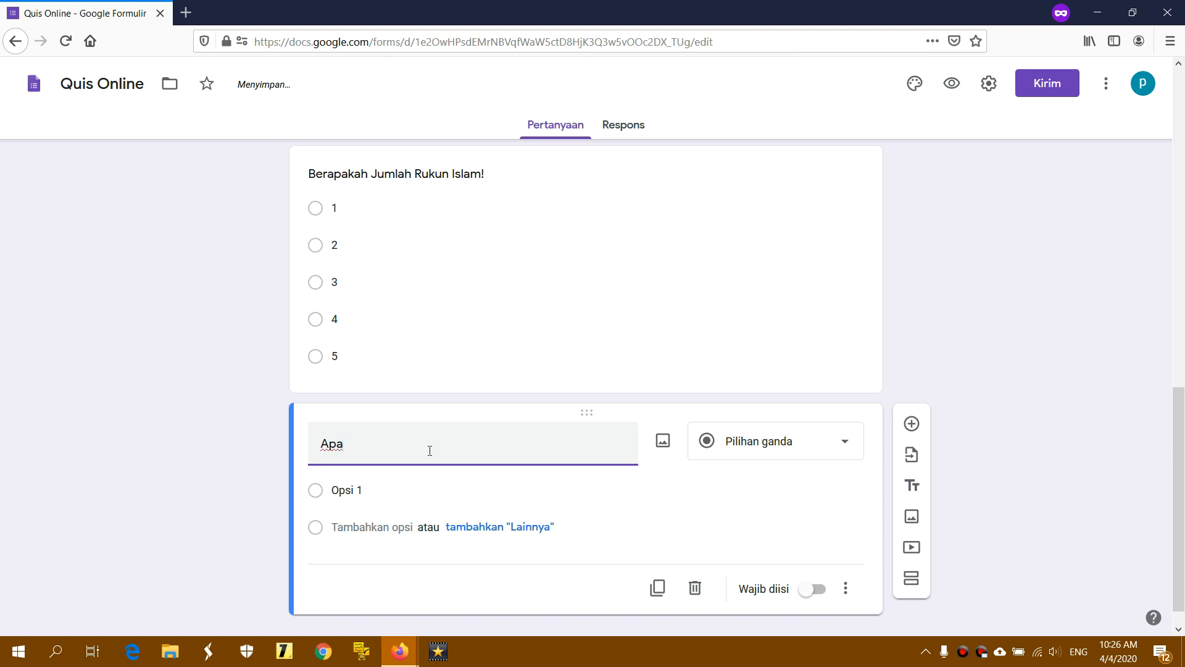
pyautogui.write(' nama binatang yang ada')
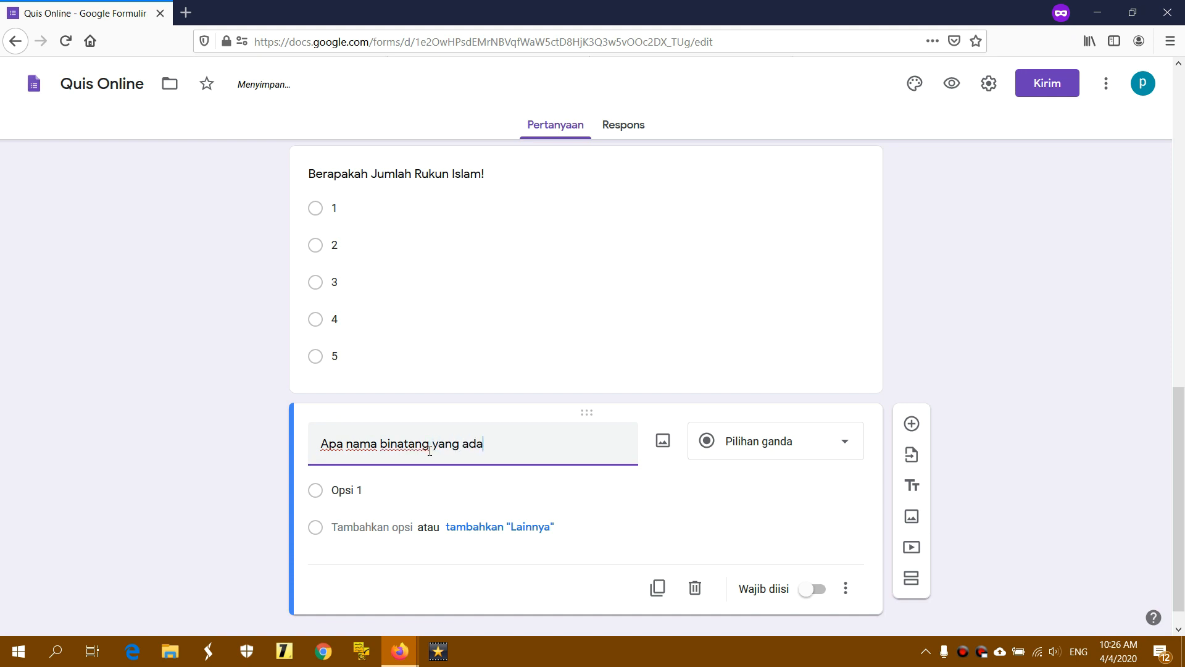
pyautogui.write(' di gambar berikut ini?')
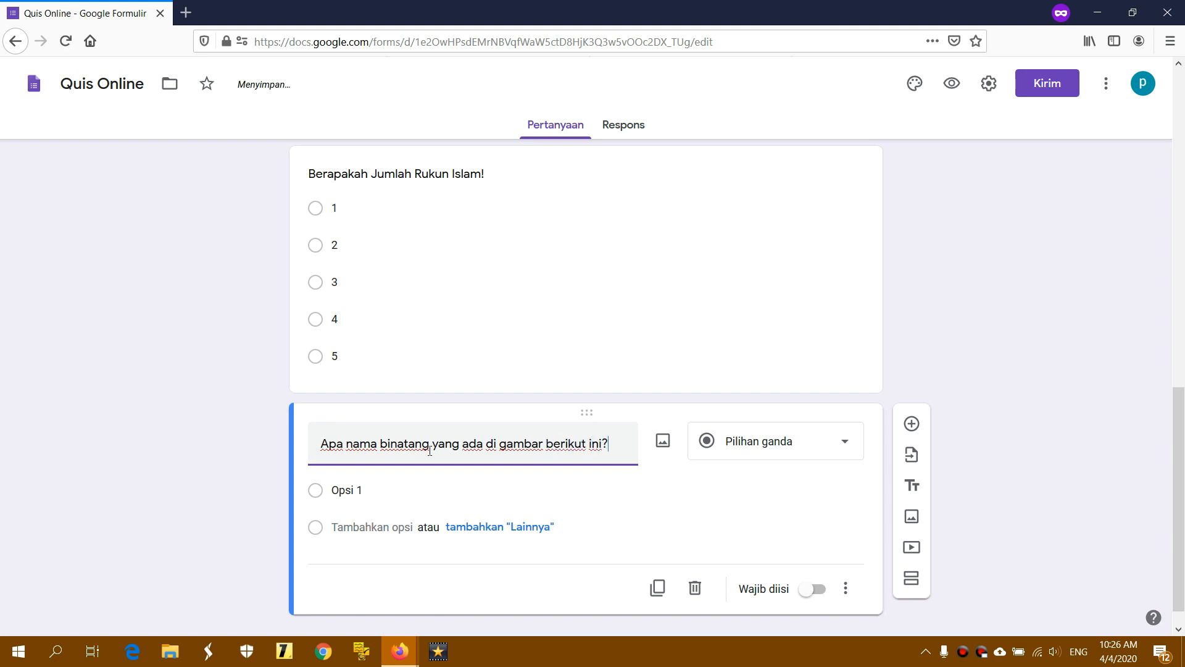
pyautogui.click(752, 443)
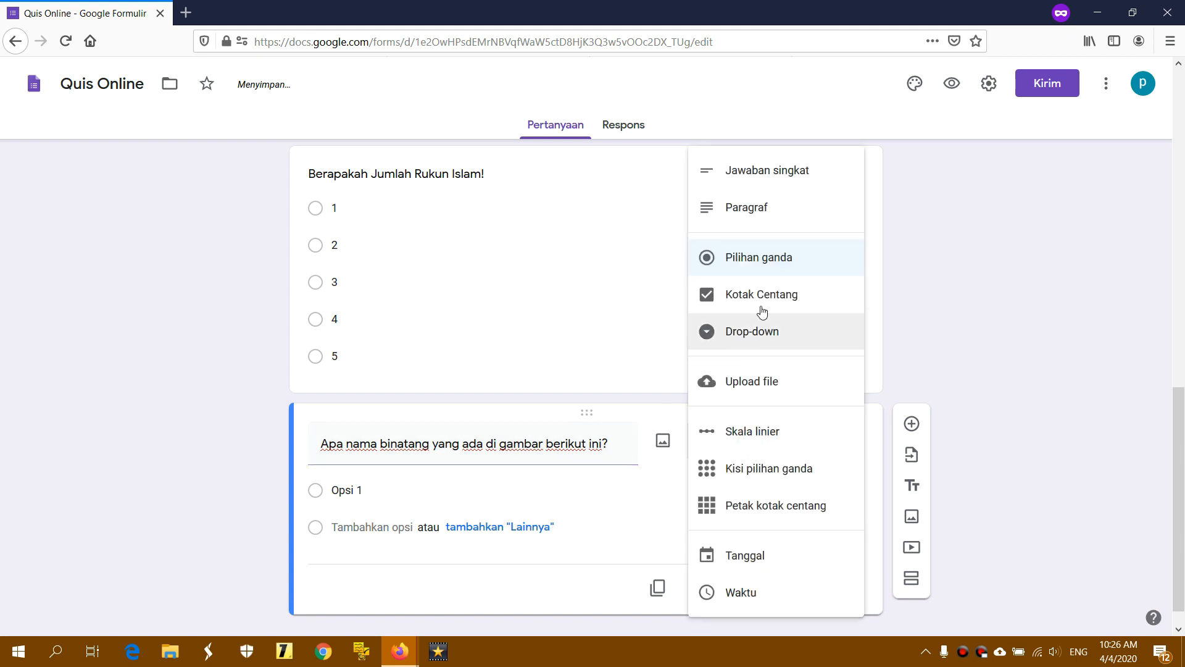
pyautogui.click(771, 213)
pyautogui.click(754, 440)
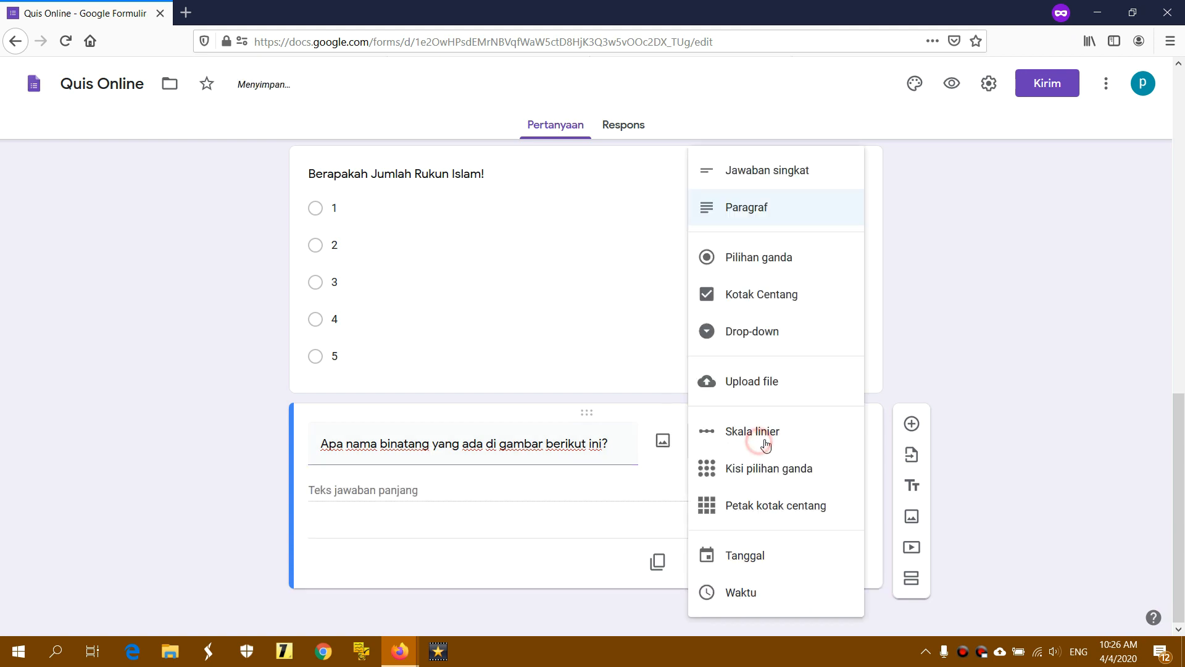
pyautogui.click(753, 258)
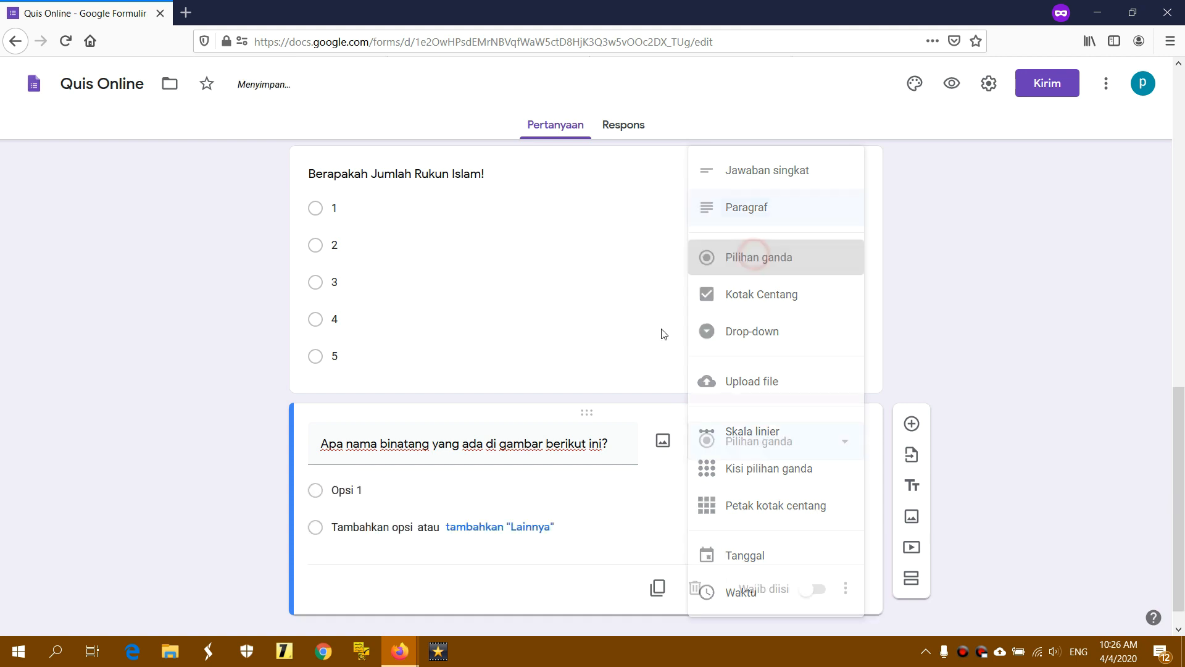
pyautogui.click(410, 488)
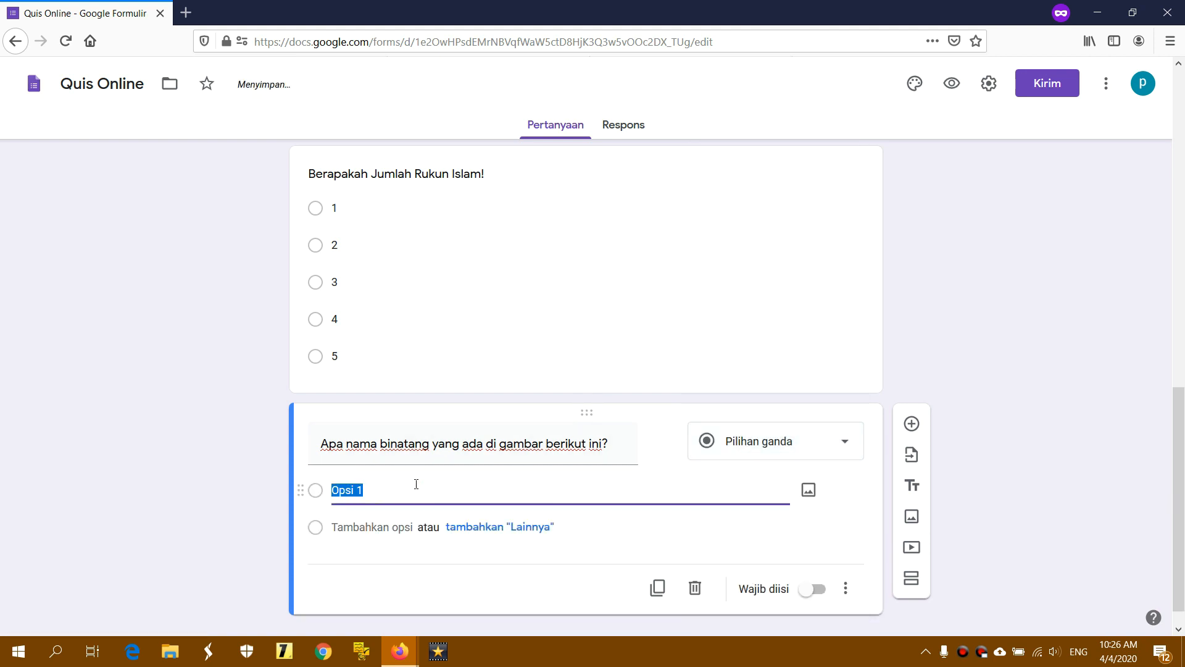
pyautogui.click(395, 489)
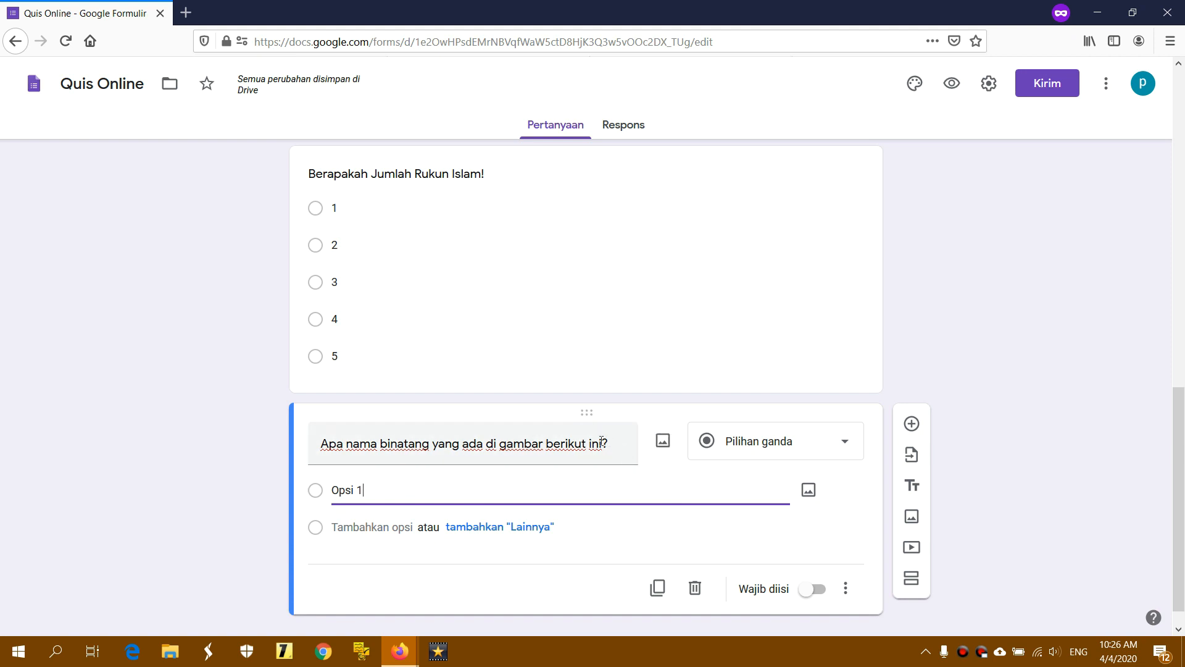
# Upload the image Foto jerapah.jpg into the animal question
pyautogui.click(662, 441)
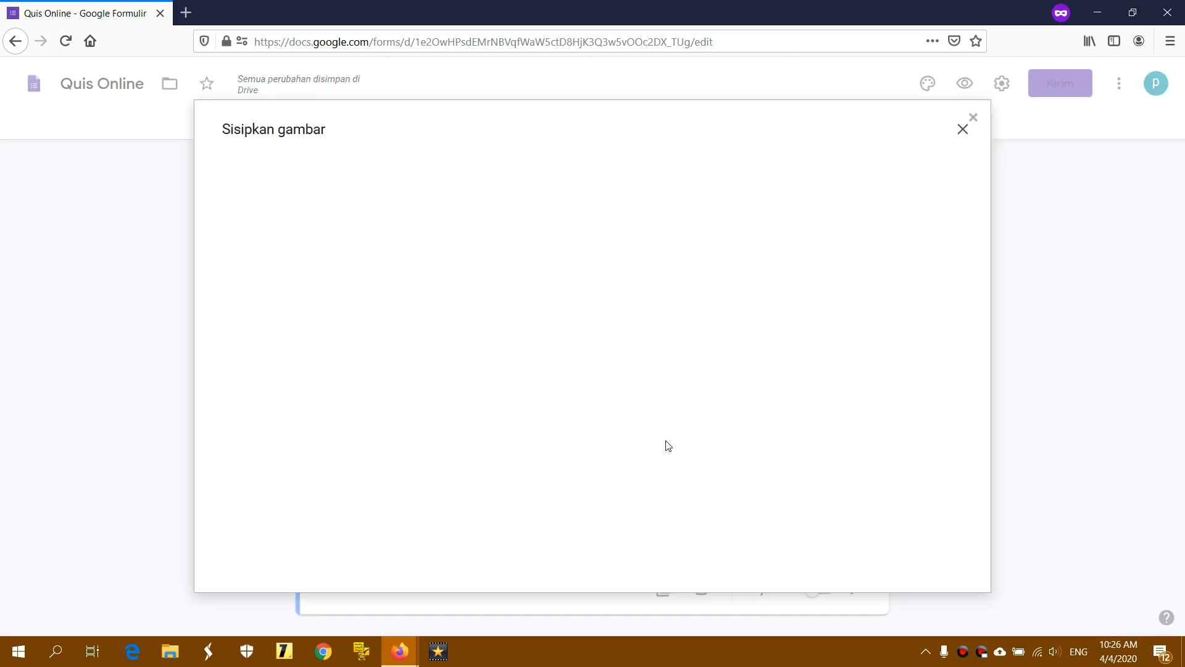
pyautogui.click(604, 439)
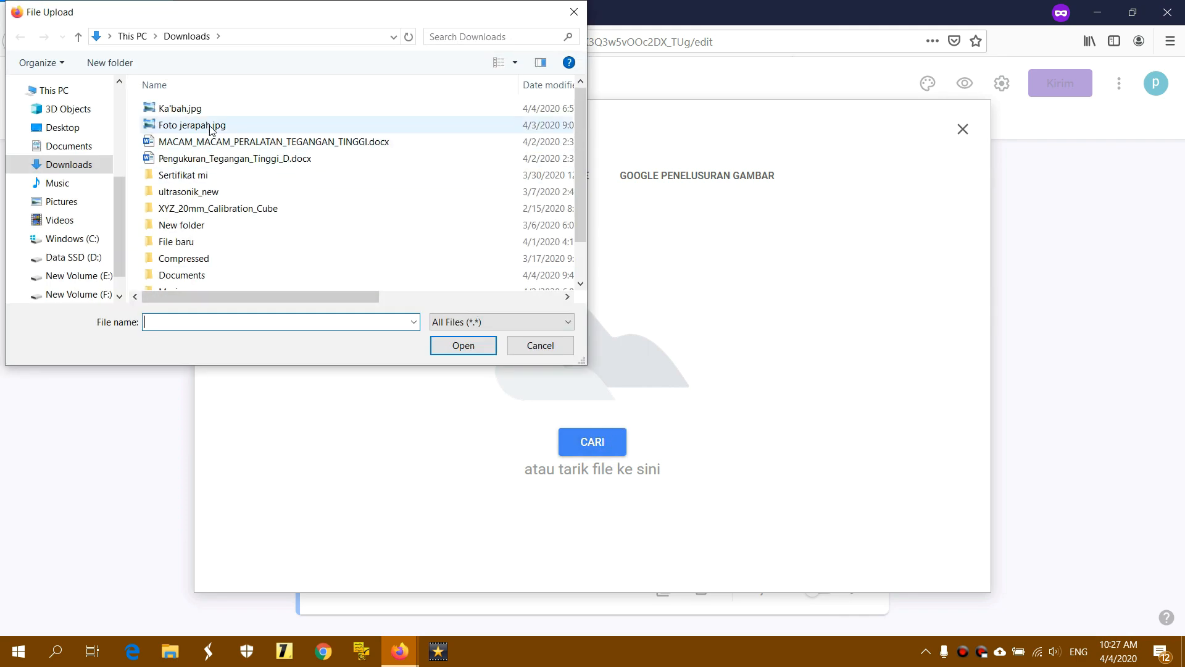
pyautogui.click(255, 126)
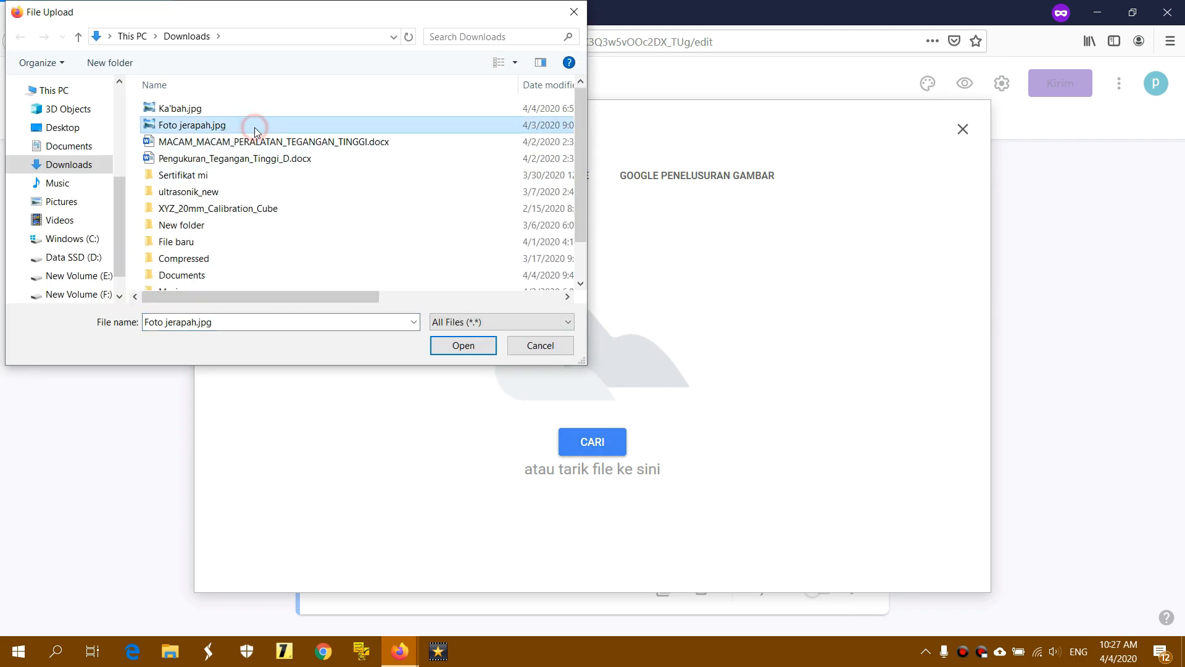
pyautogui.click(454, 346)
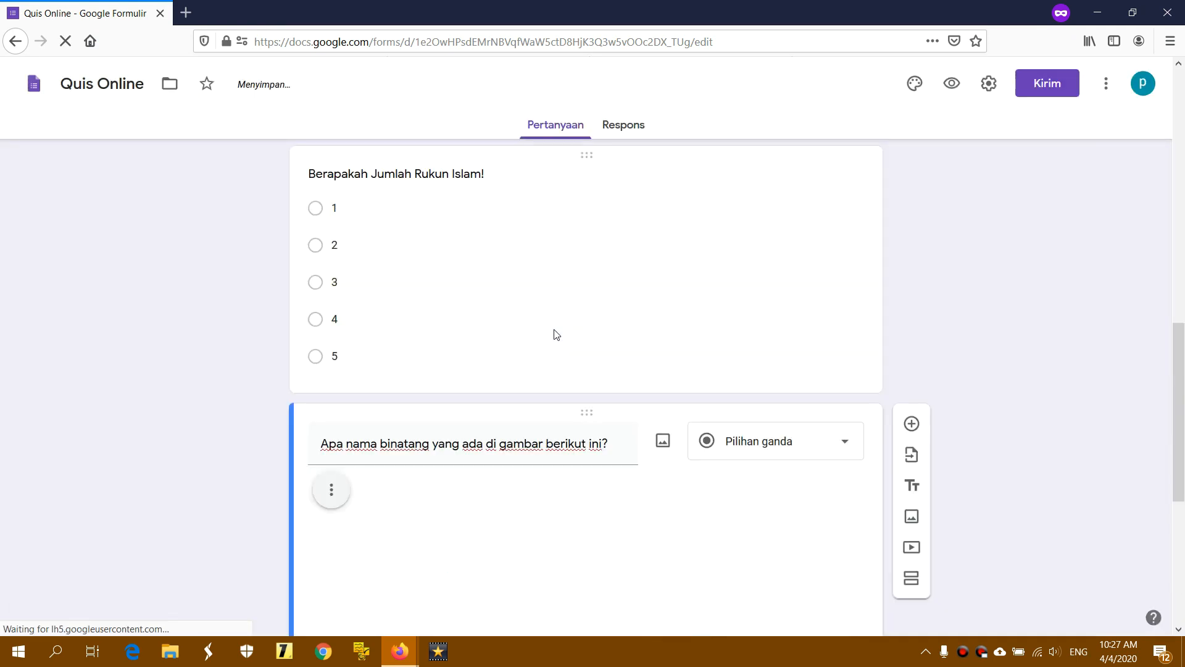
# Shrink and center the giraffe image, keeping the question as Pilihan ganda
pyautogui.click(578, 317)
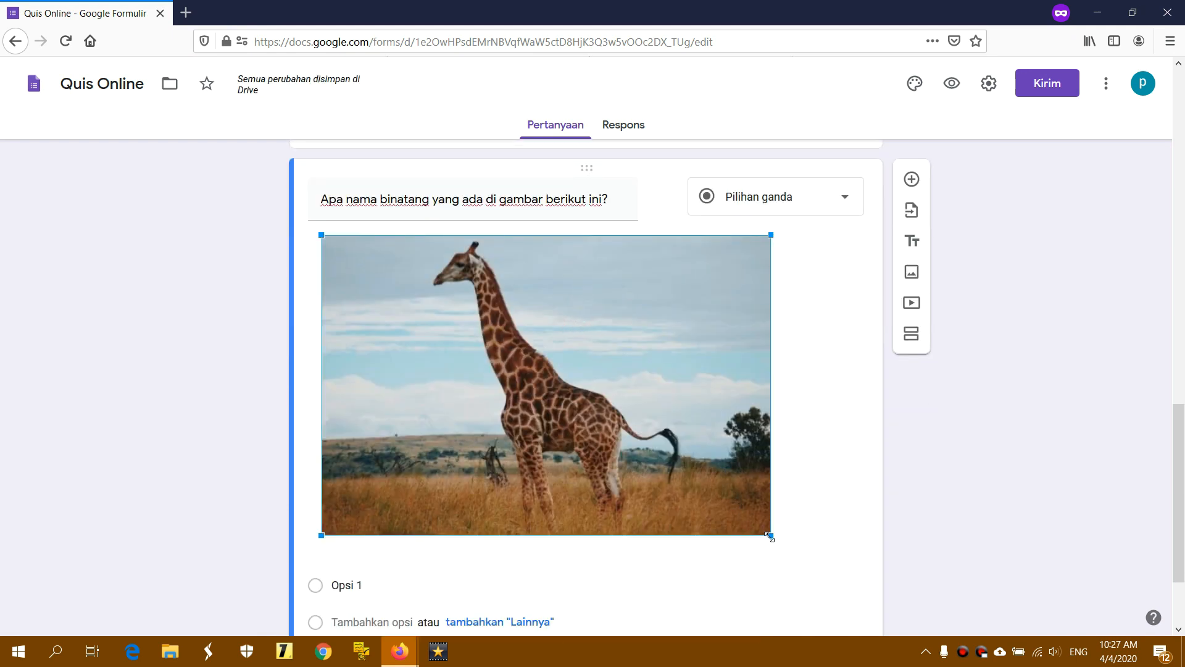
pyautogui.moveTo(771, 535); pyautogui.dragTo(585, 401)
pyautogui.click(773, 369)
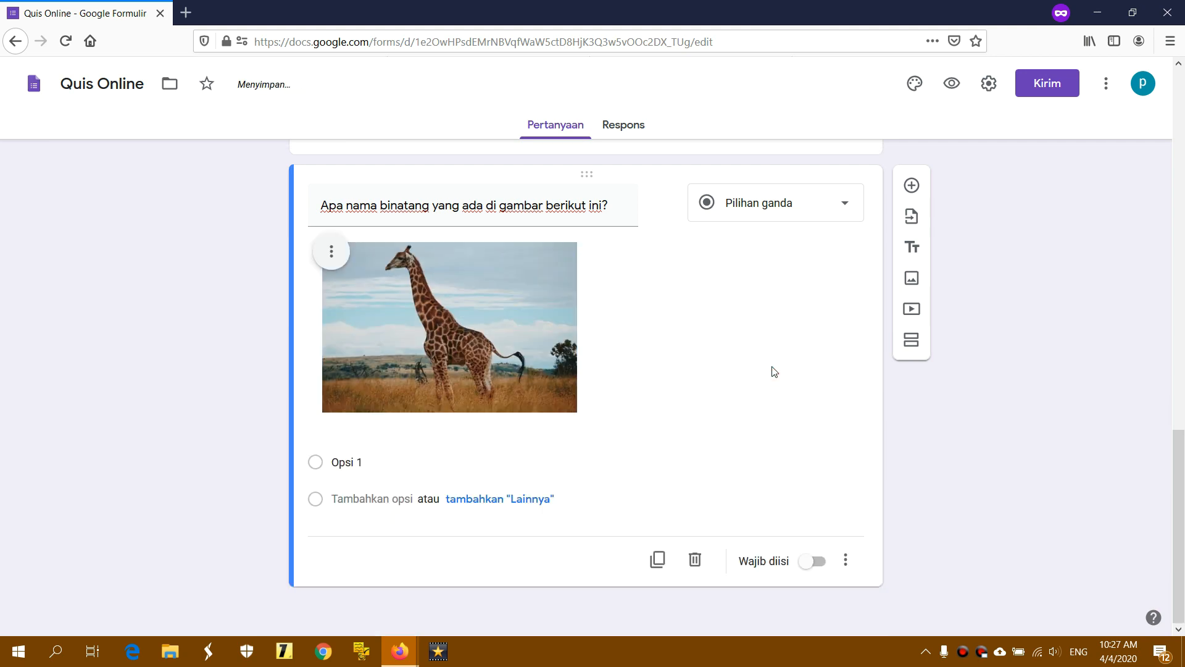
pyautogui.click(784, 330)
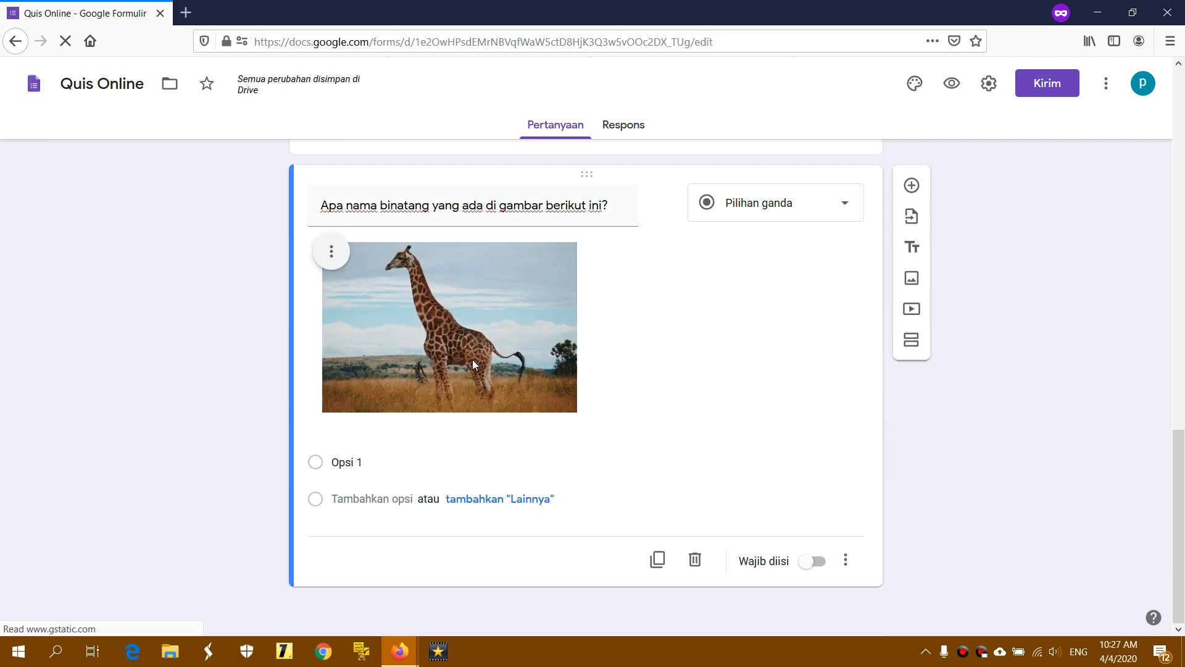
pyautogui.click(332, 253)
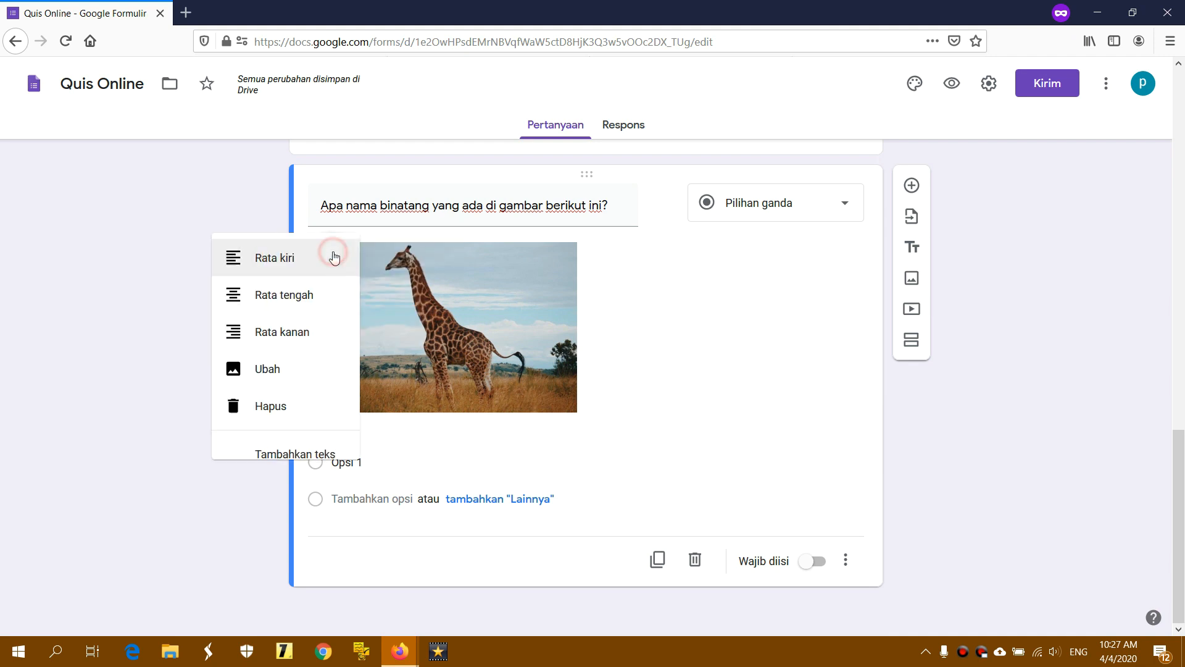
pyautogui.click(259, 328)
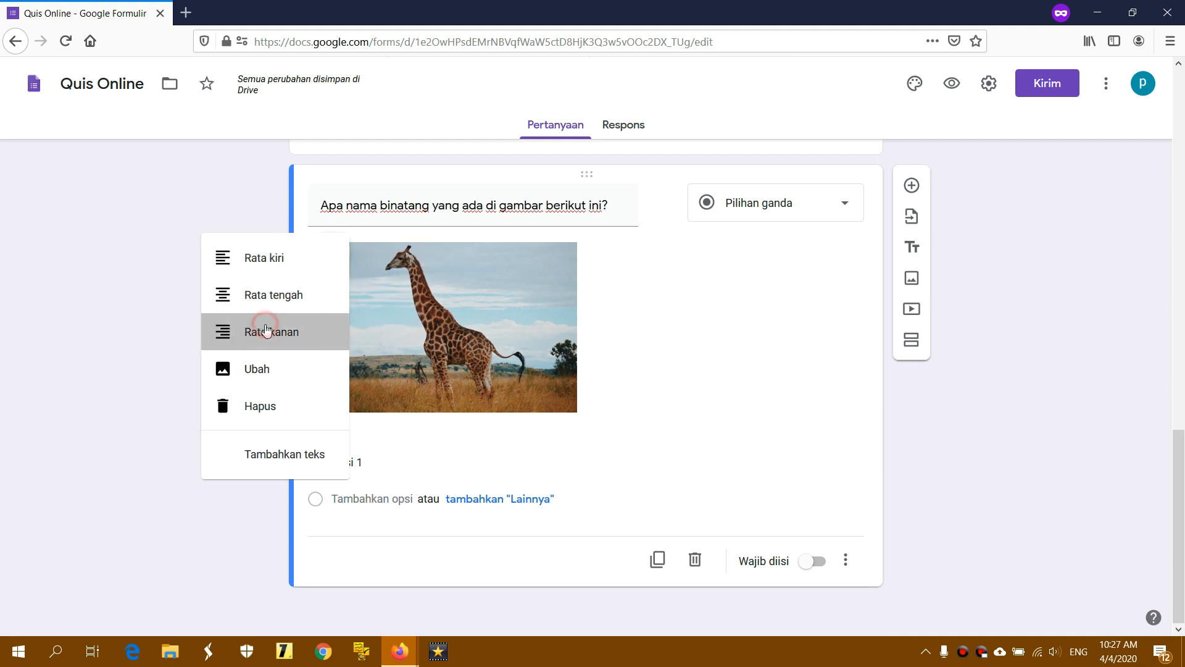
pyautogui.click(618, 260)
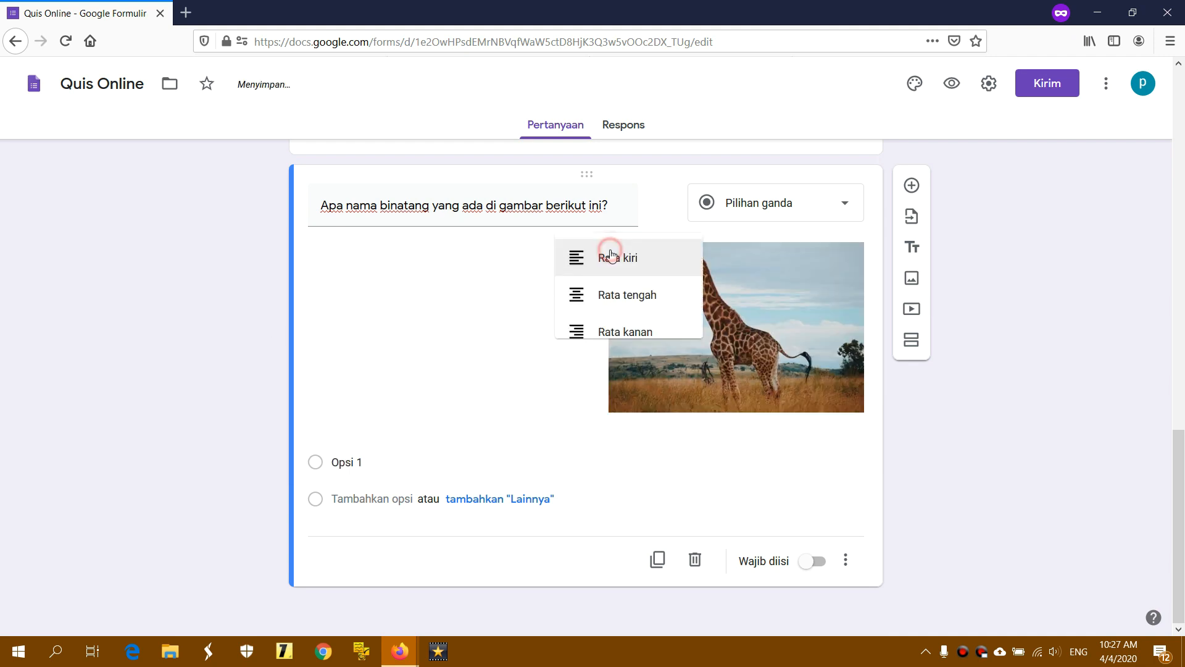
pyautogui.click(546, 300)
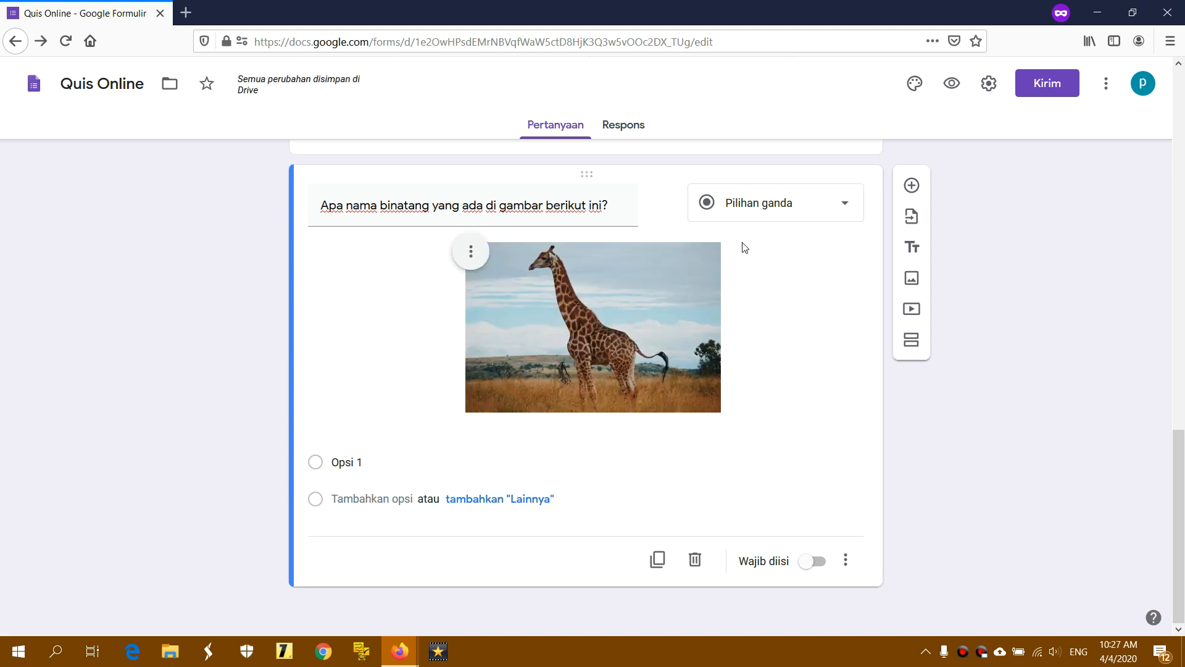
pyautogui.click(763, 206)
pyautogui.click(759, 204)
pyautogui.click(394, 463)
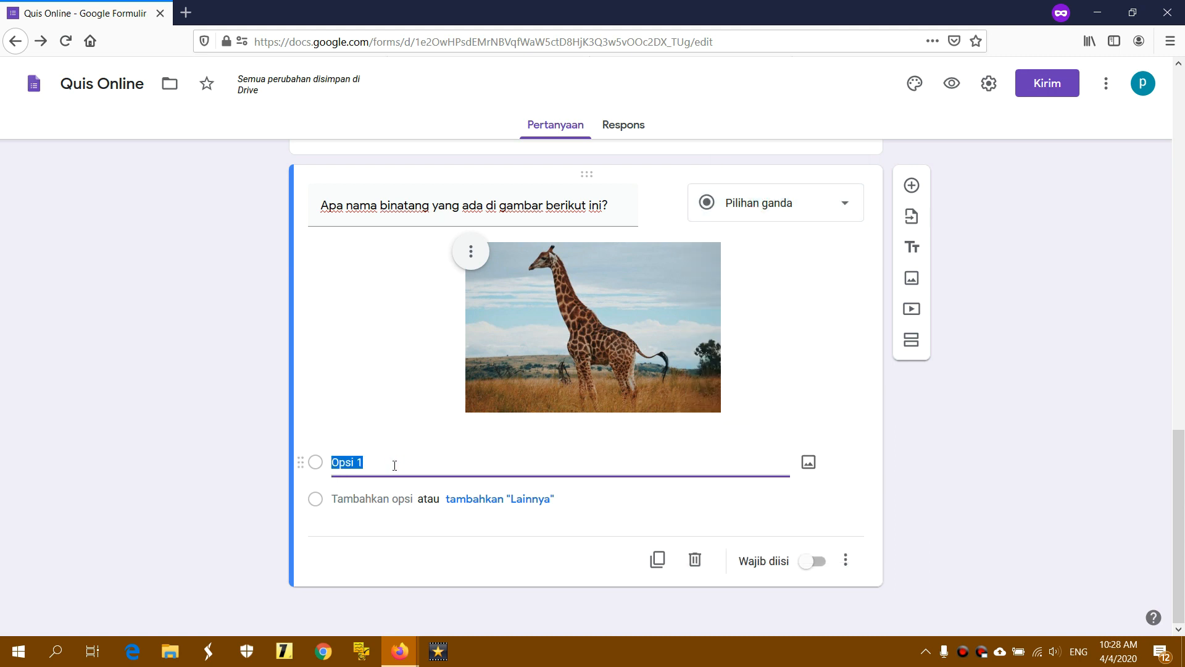
# Enter the answer choices Jerapah, Gajah, Kambing, Badak and Kerbau
pyautogui.write('Jw')
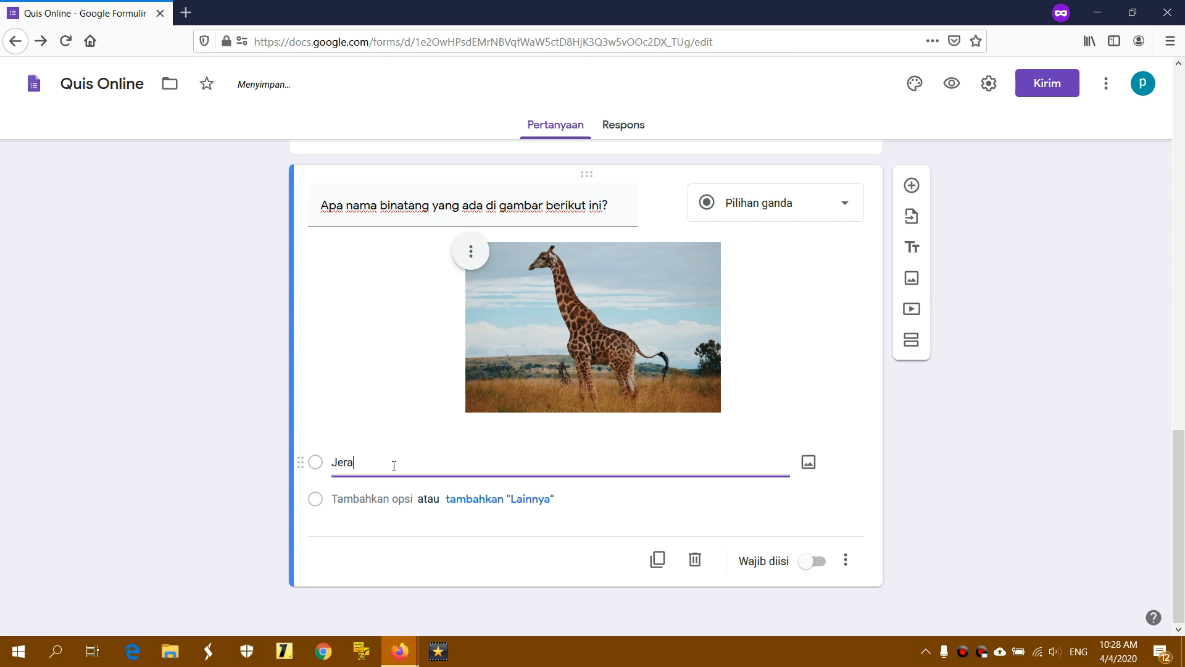
pyautogui.press('Return')
pyautogui.write('Ga')
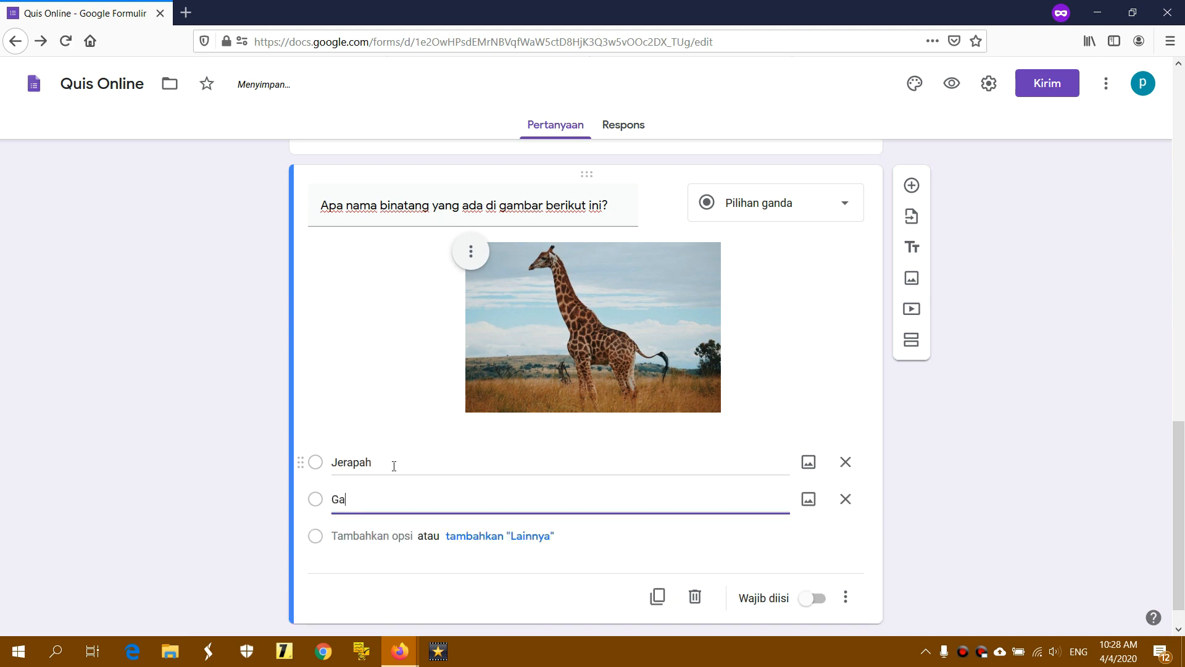
pyautogui.write('hajah')
pyautogui.press('Return')
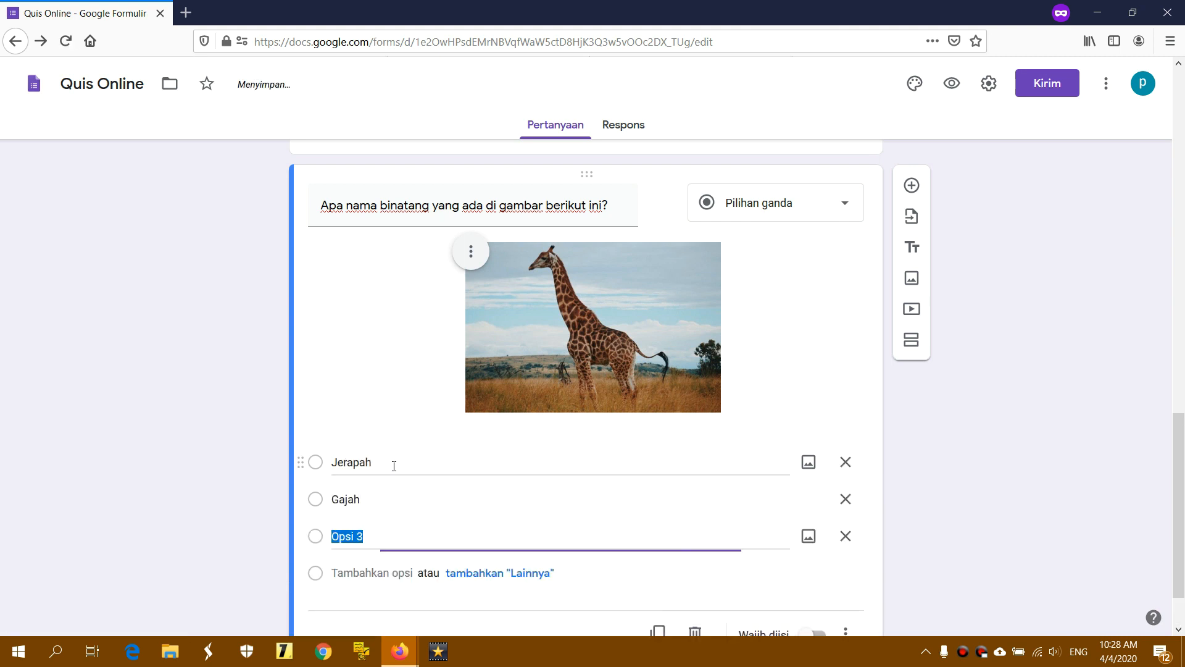
pyautogui.write('Kambing')
pyautogui.press('Return')
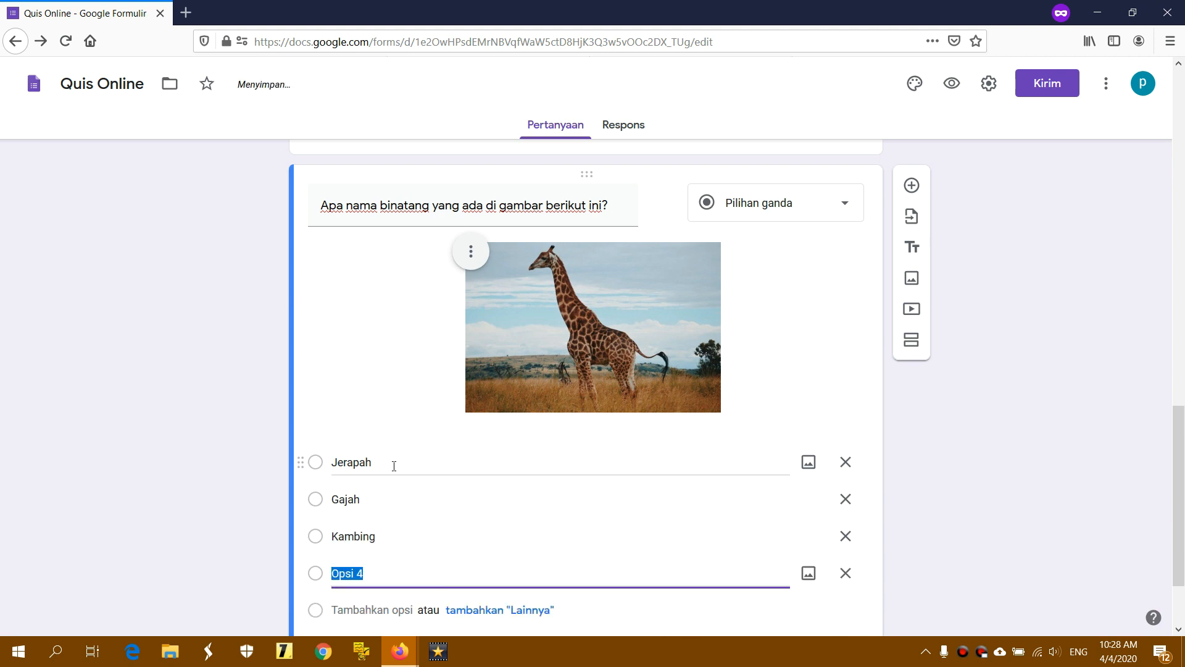
pyautogui.write('Badak')
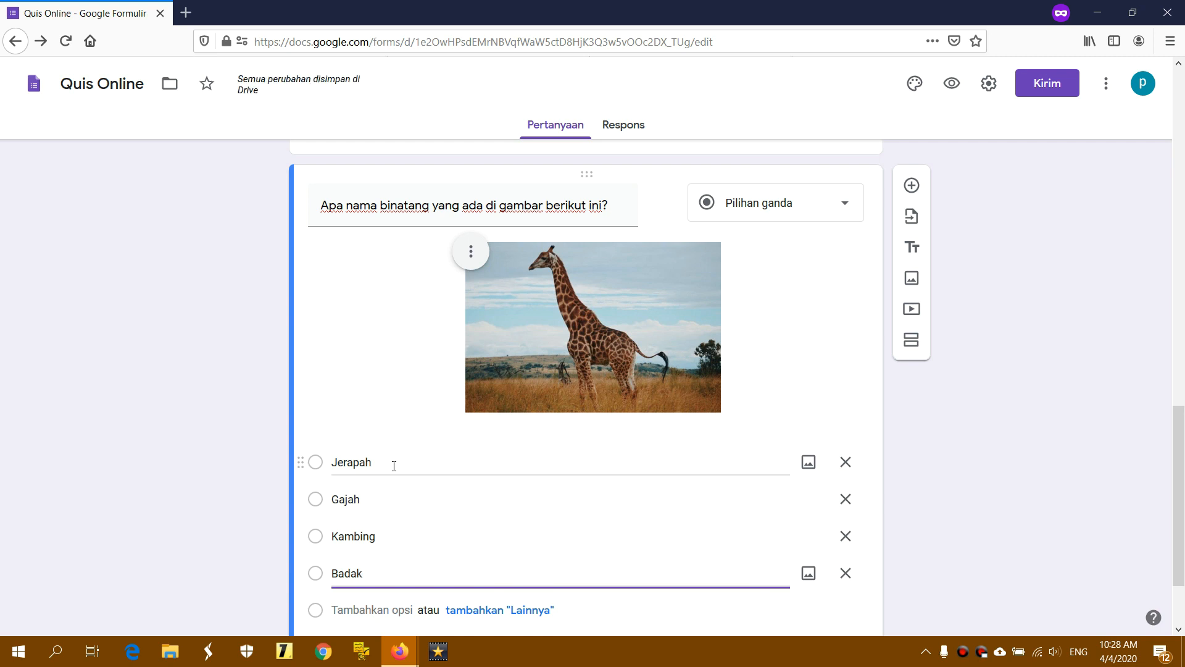
pyautogui.press('Return')
pyautogui.write('Kerbau')
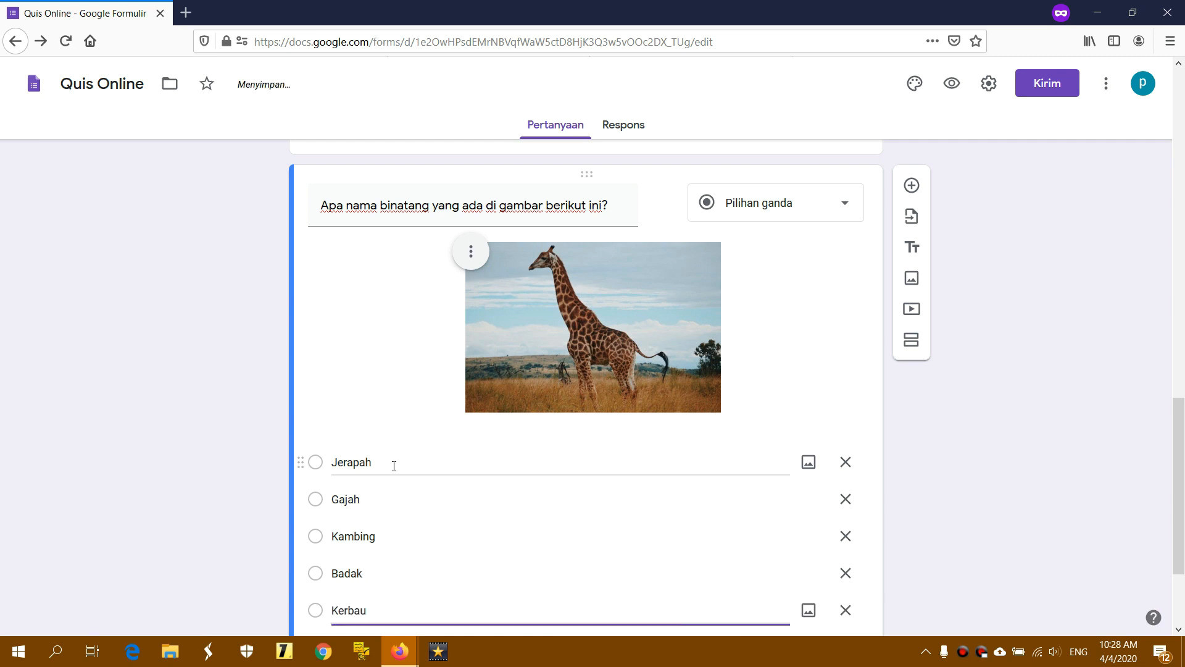
# Delete the extra Opsi 6 and Opsi 7 choices and add a new blank question
pyautogui.scroll(-3, 394, 466)
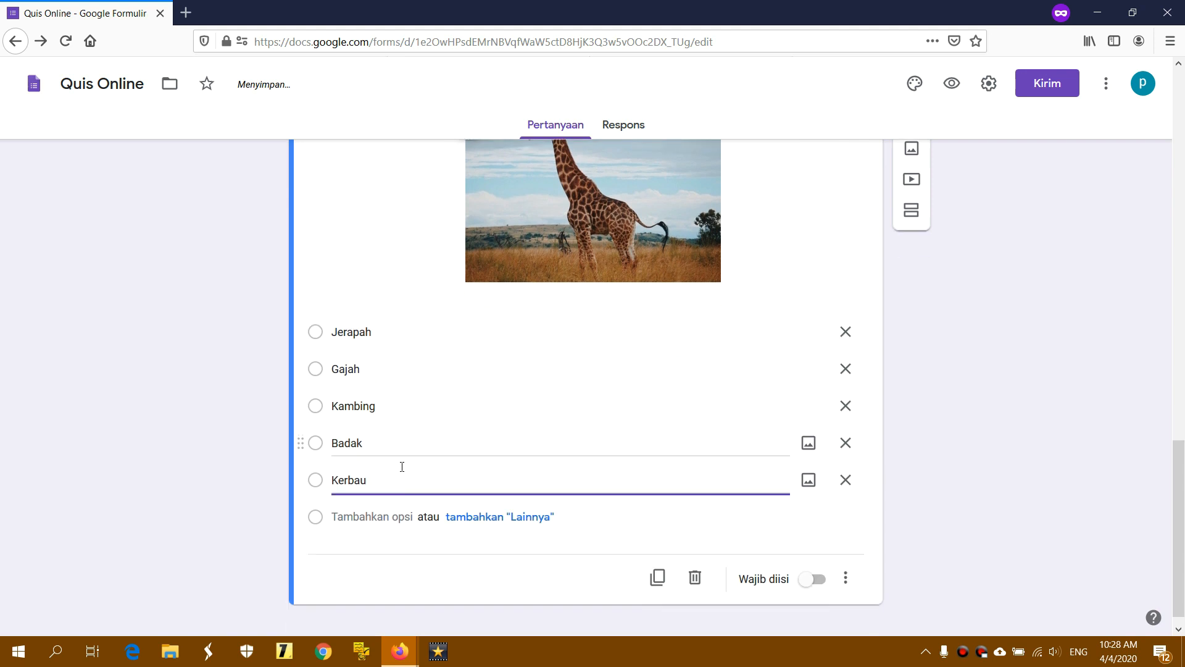
pyautogui.click(454, 460)
pyautogui.press('Return')
pyautogui.press('Return')
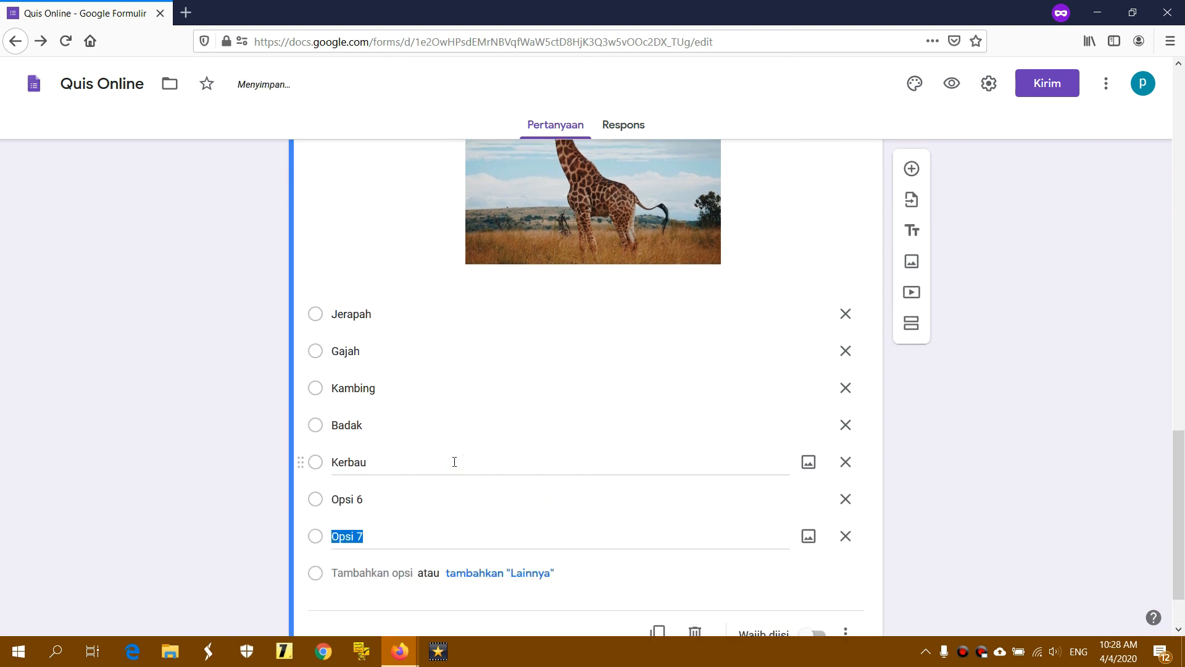
pyautogui.click(371, 499)
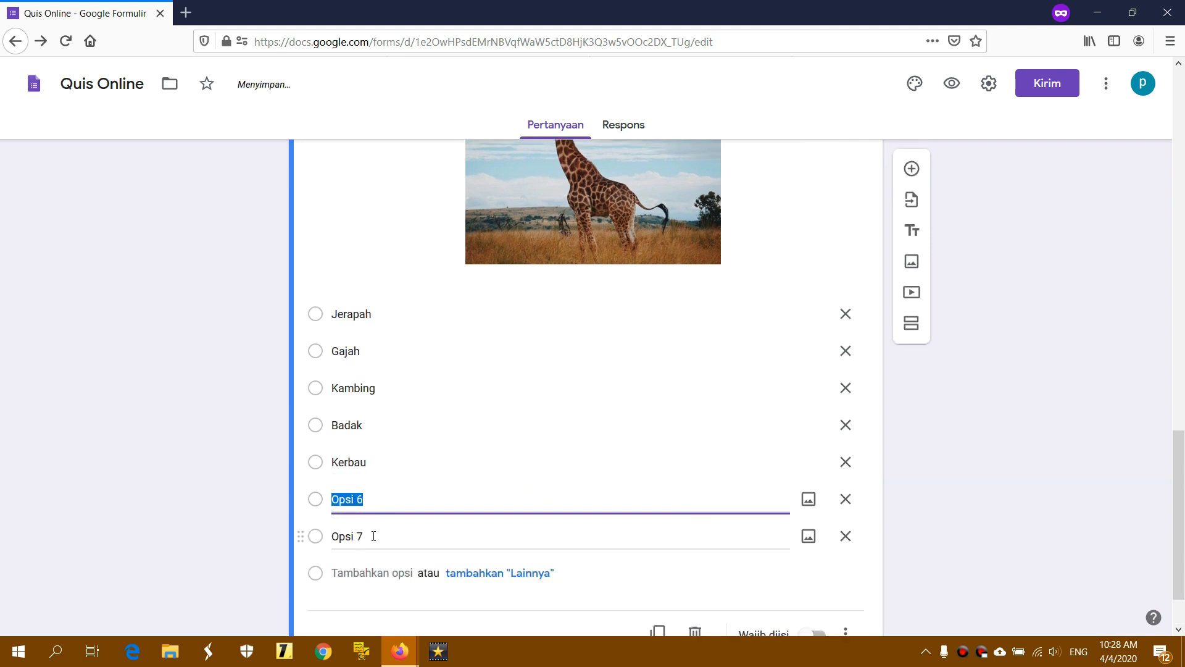
pyautogui.click(374, 536)
pyautogui.click(845, 536)
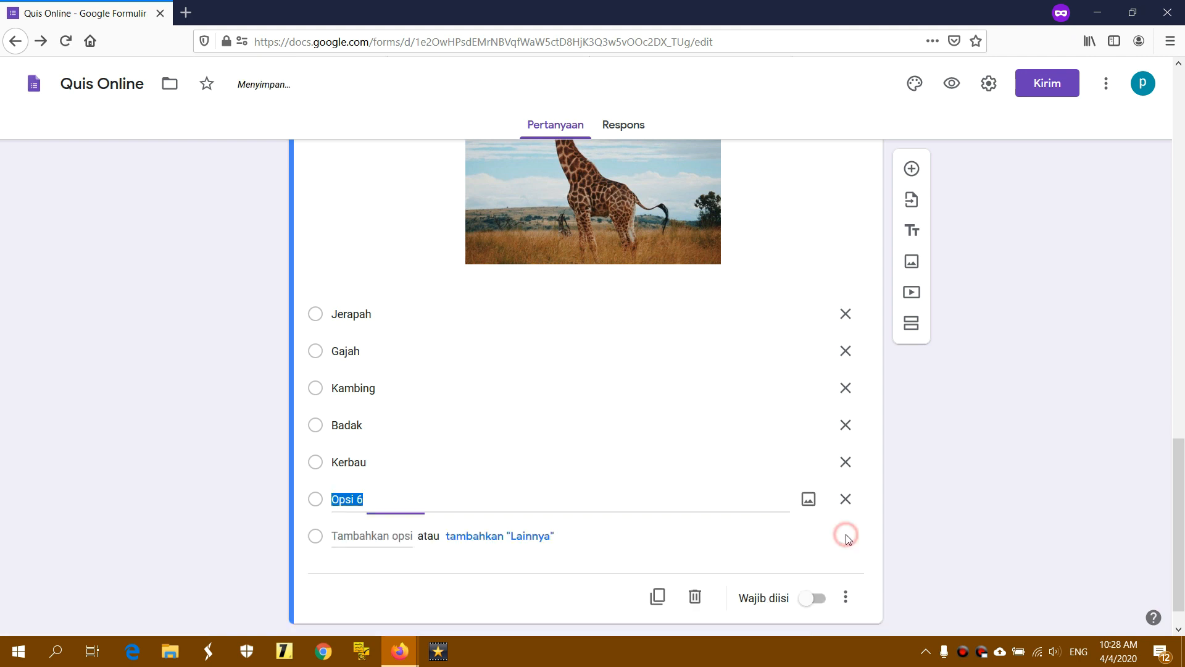
pyautogui.click(846, 499)
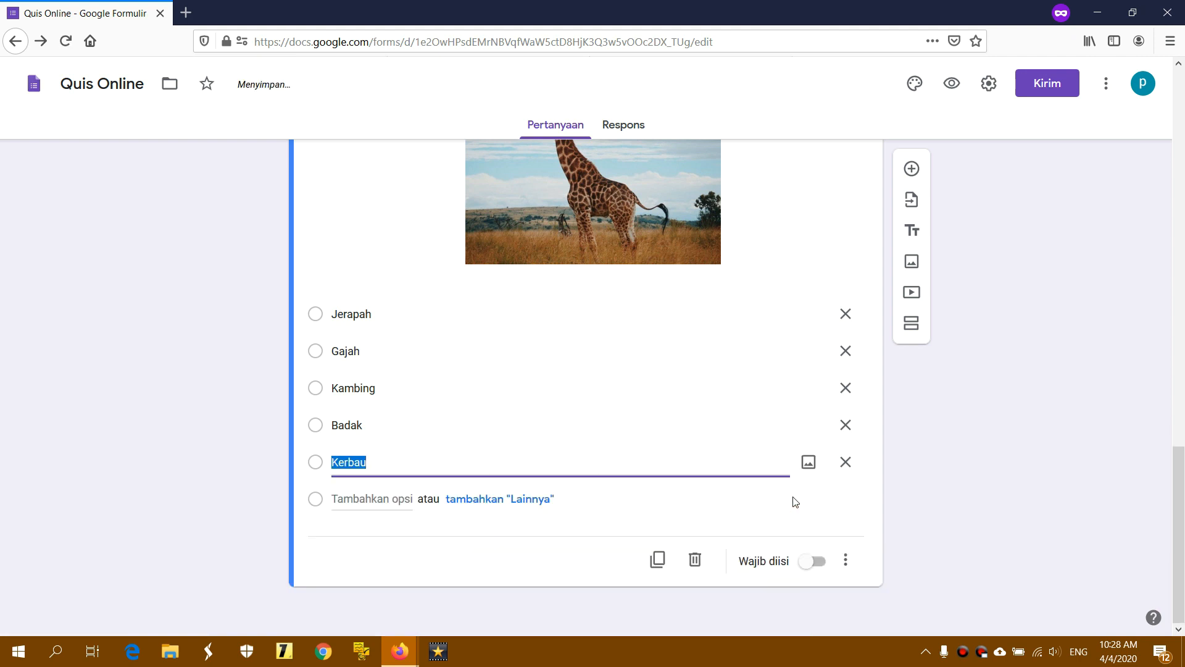
pyautogui.click(500, 463)
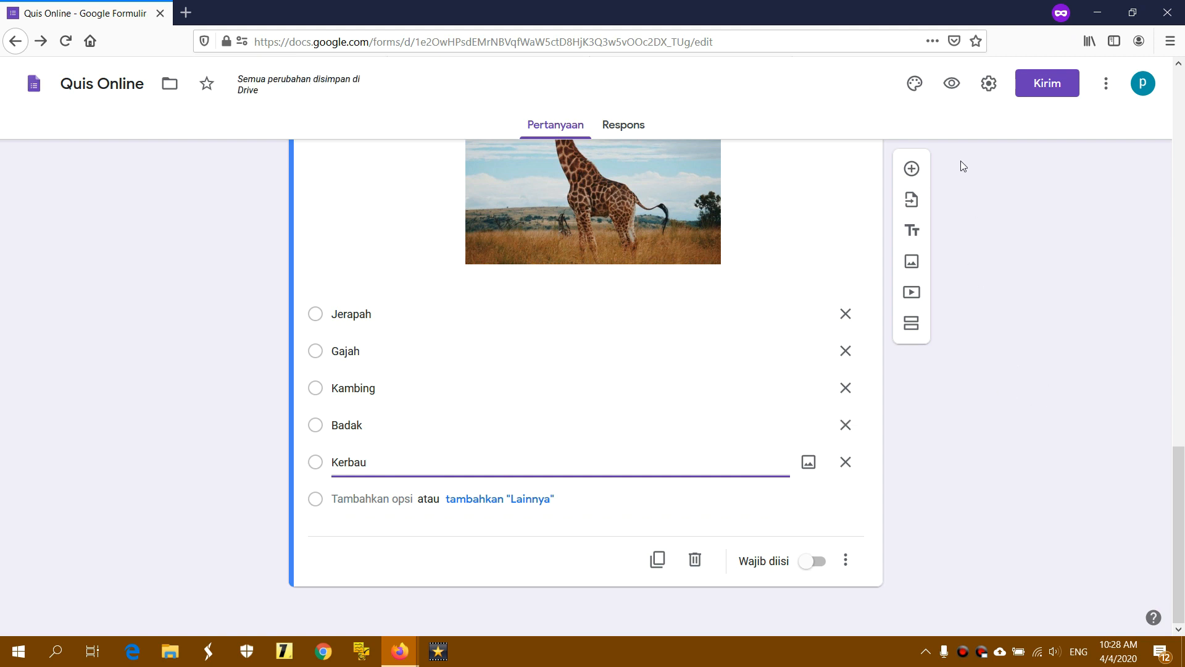
pyautogui.click(912, 169)
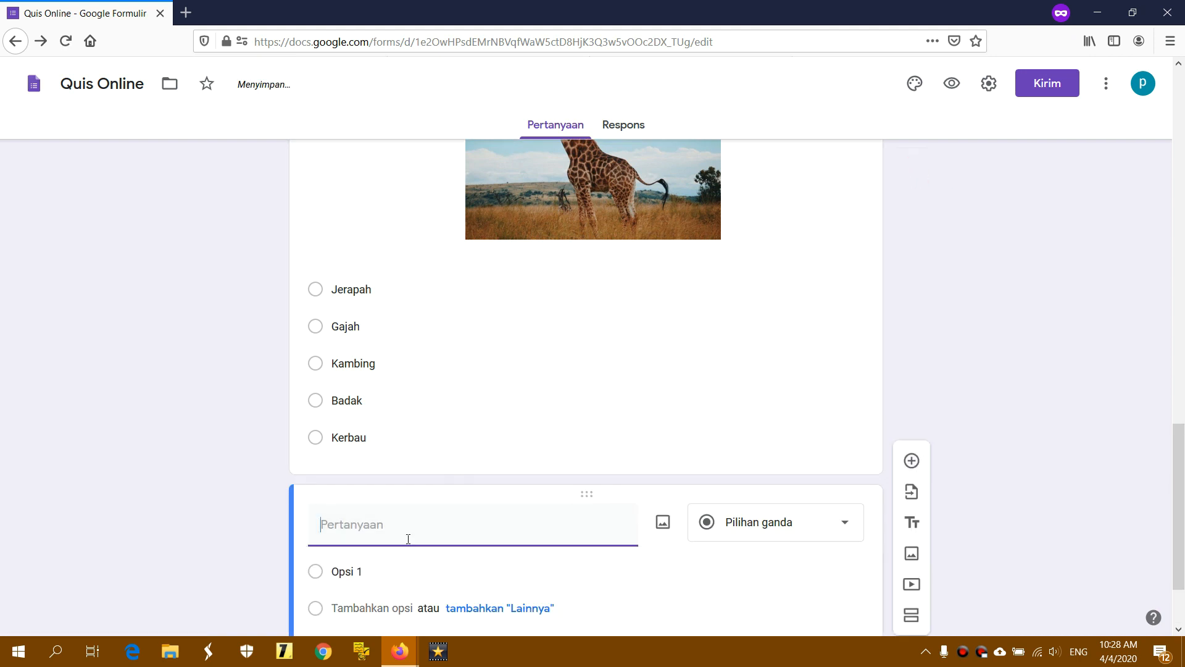
# Title the new question '2+4=' and keep it as Pilihan ganda (multiple choice)
pyautogui.click(418, 521)
pyautogui.write('2+4=')
pyautogui.moveTo(1179, 516); pyautogui.dragTo(1179, 549)
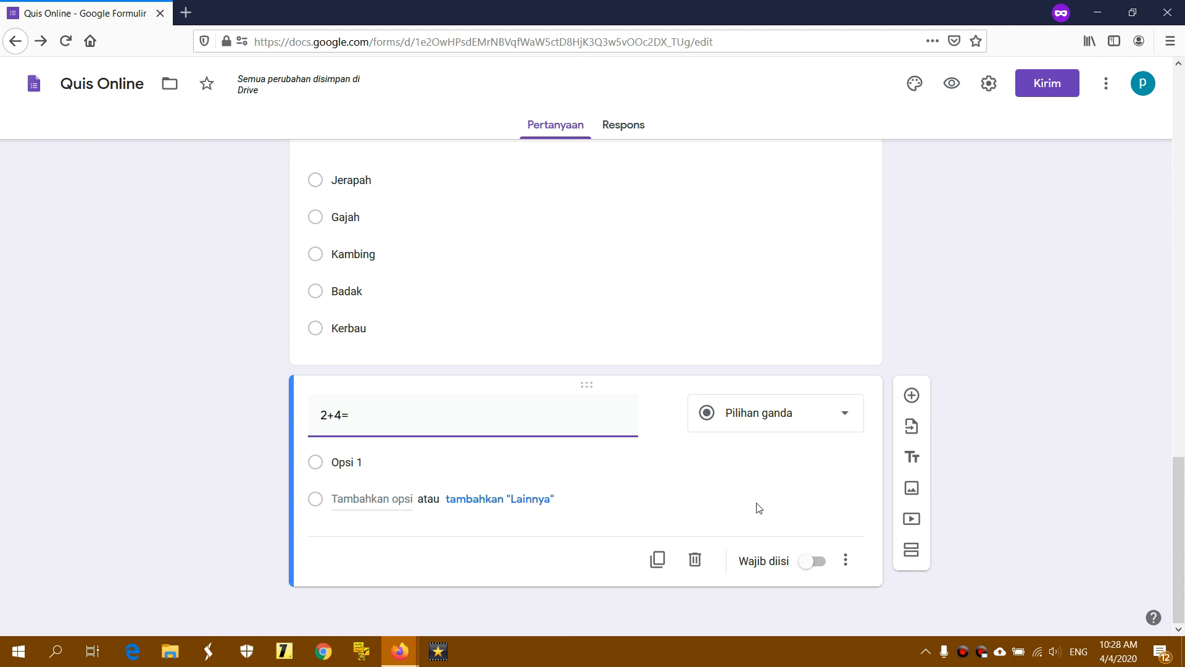
pyautogui.click(731, 424)
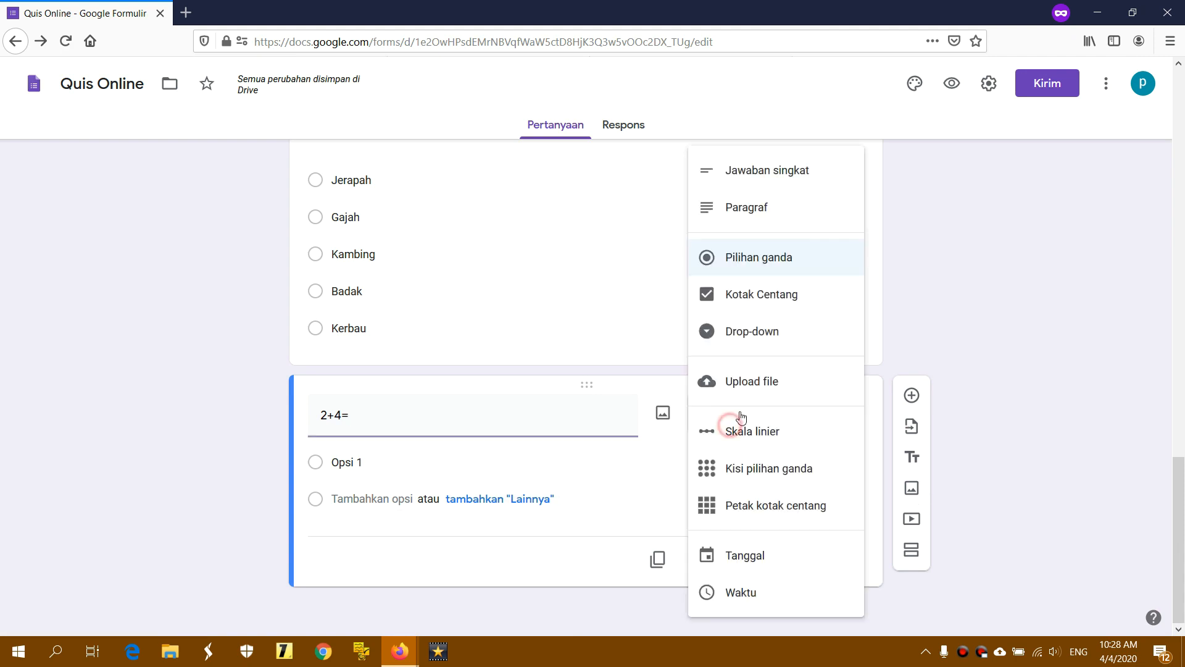
pyautogui.click(771, 267)
# Enter answer choices 4, 5, 6, 7 and 8, drop the extra empty option, and add a question
pyautogui.click(411, 470)
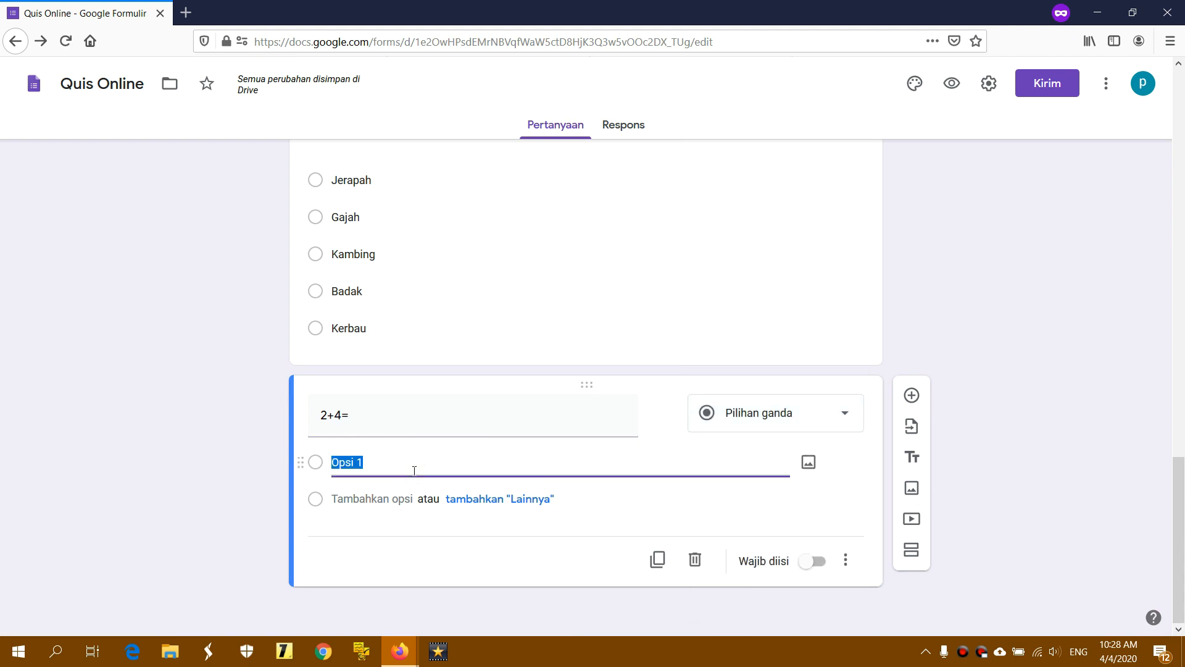
pyautogui.write('4')
pyautogui.press('Return')
pyautogui.write('5')
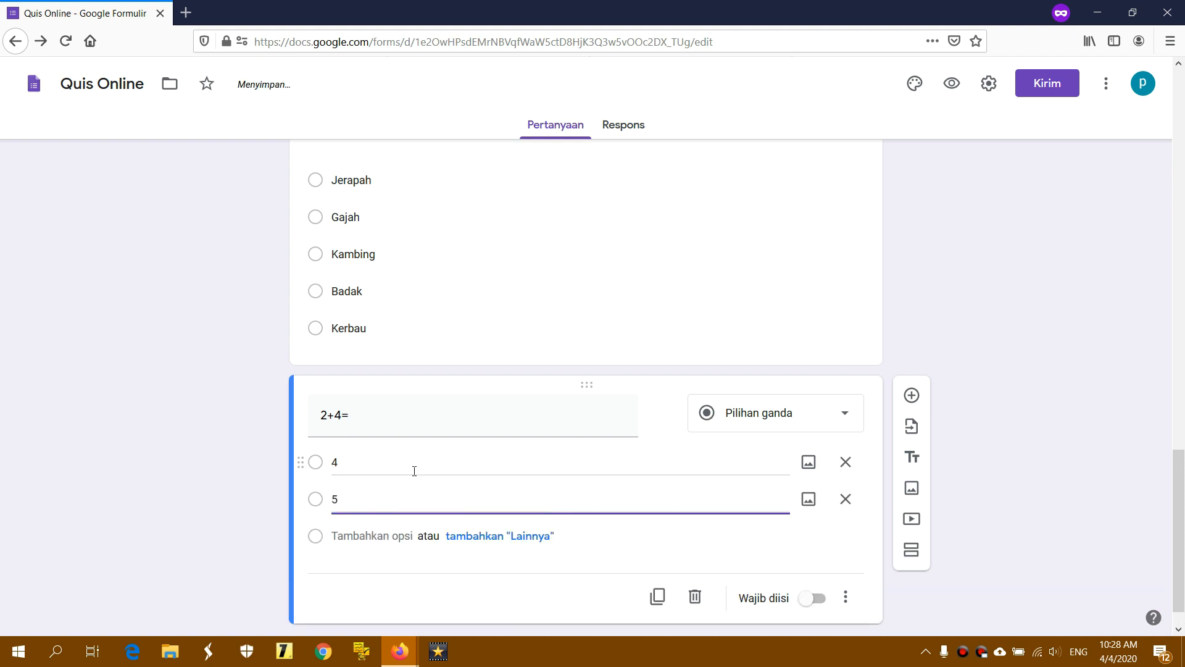
pyautogui.press('Return')
pyautogui.write('6')
pyautogui.press('Return')
pyautogui.write('7')
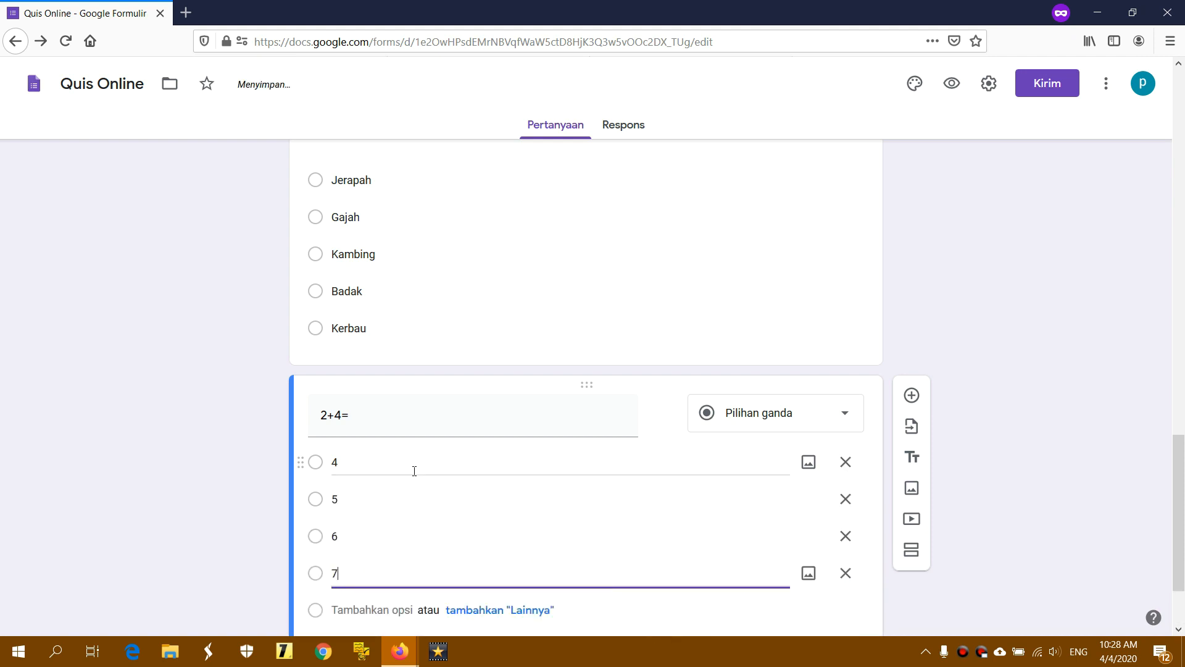
pyautogui.press('Return')
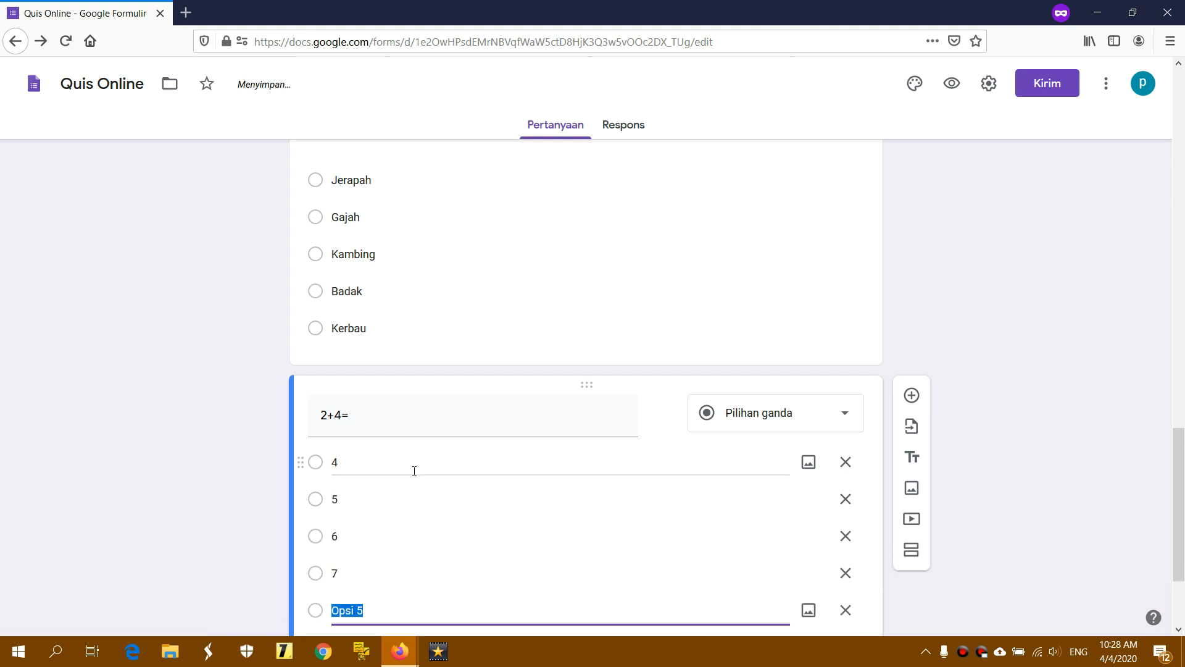
pyautogui.write('8')
pyautogui.press('Return')
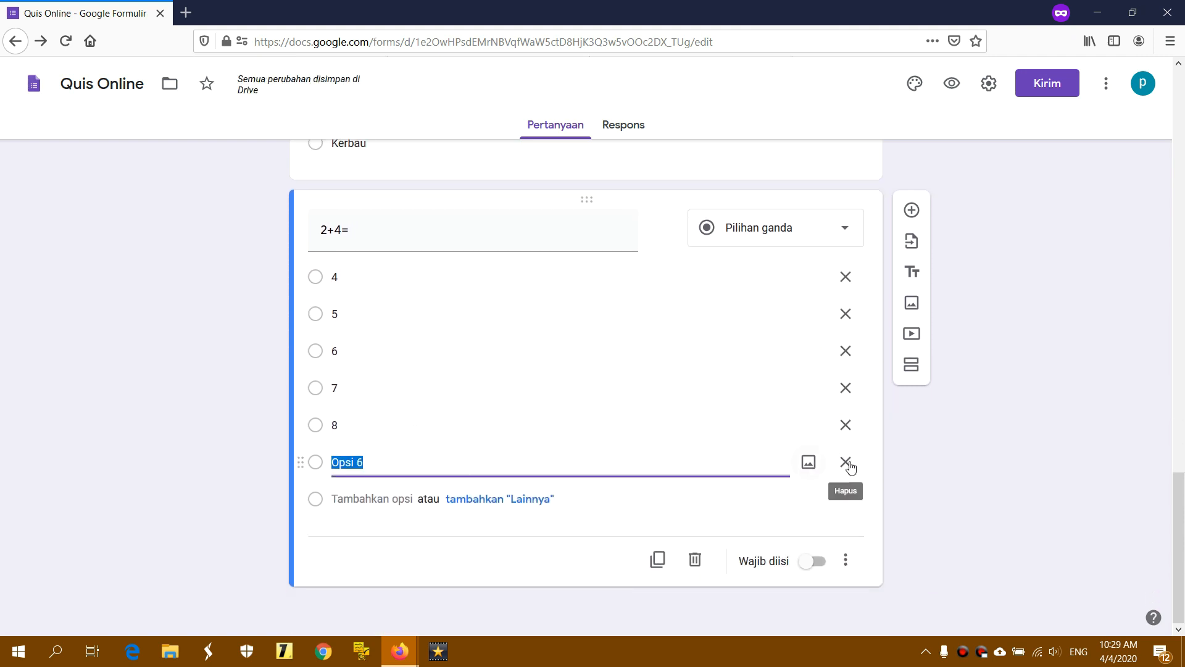
pyautogui.click(848, 463)
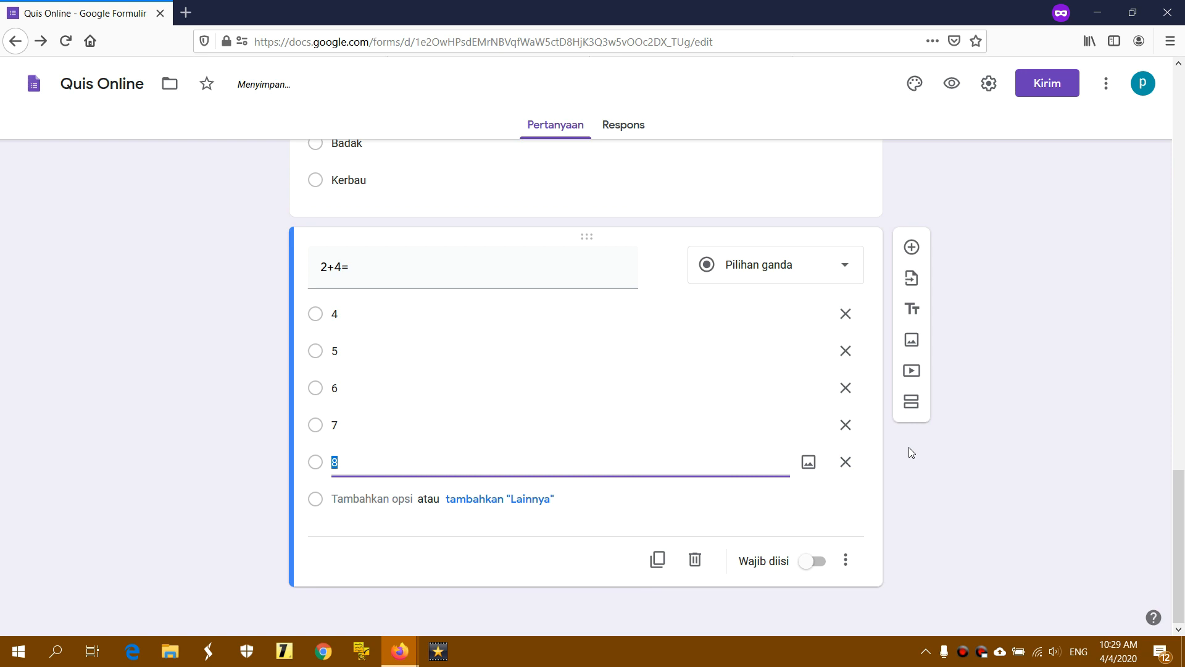
pyautogui.click(976, 405)
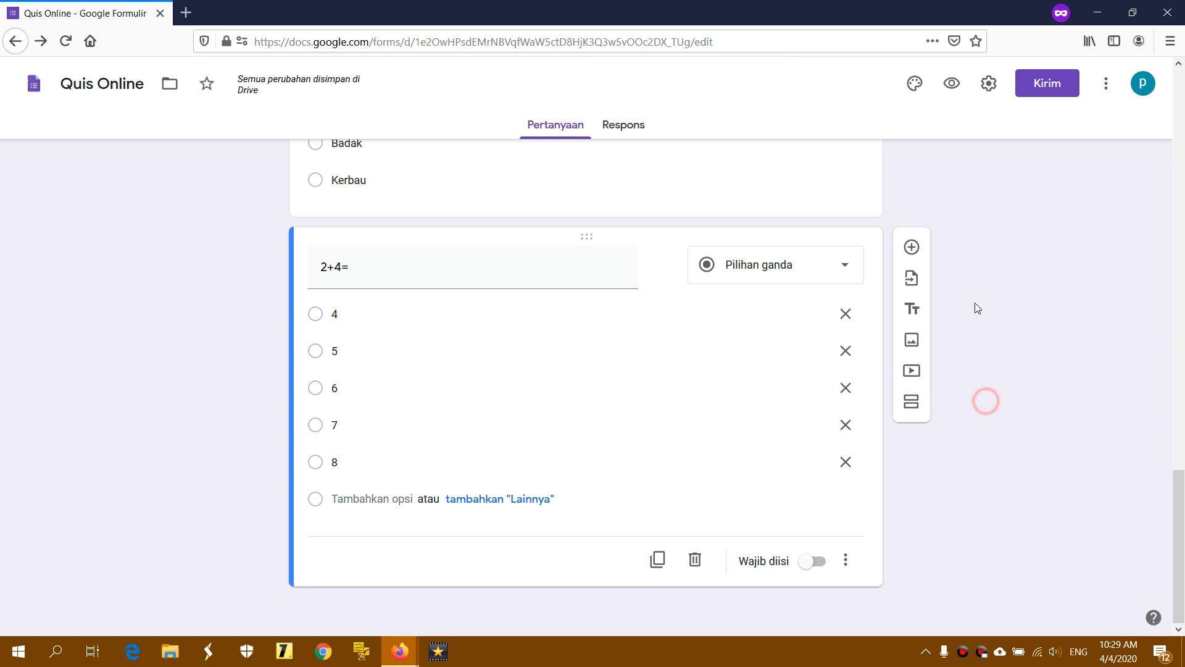
pyautogui.click(914, 249)
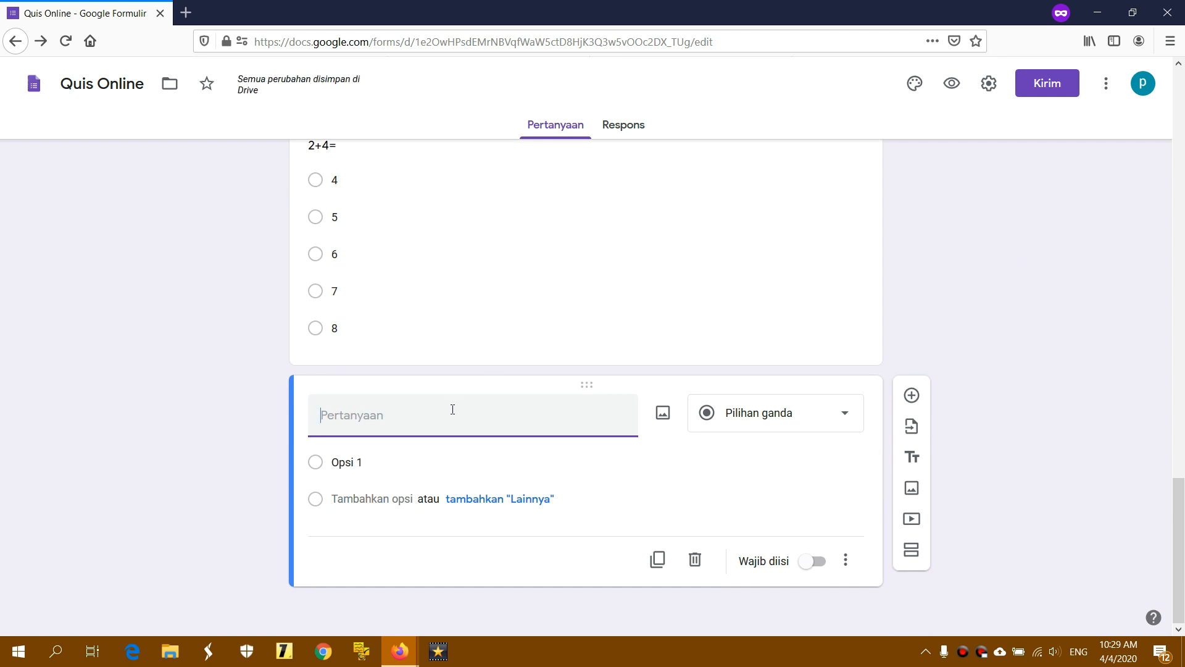
# Title the question '(1+2)x3+7=' and keep it as multiple choice
pyautogui.write('(1')
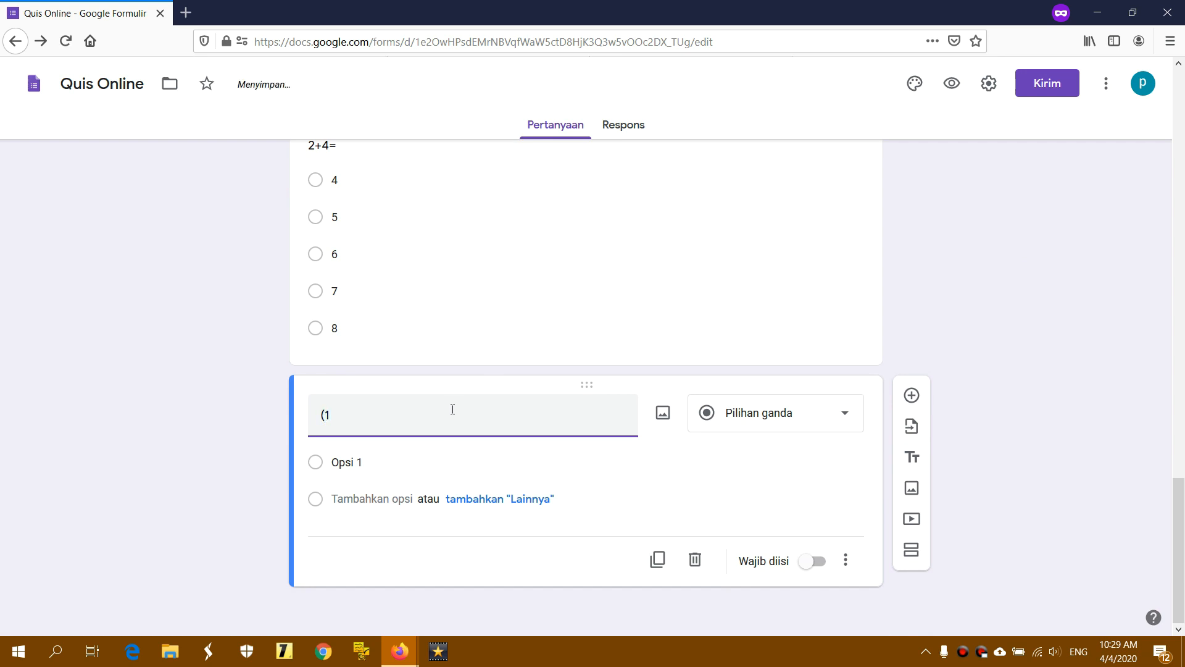
pyautogui.write('+2)x3+7=')
pyautogui.click(408, 460)
pyautogui.click(409, 460)
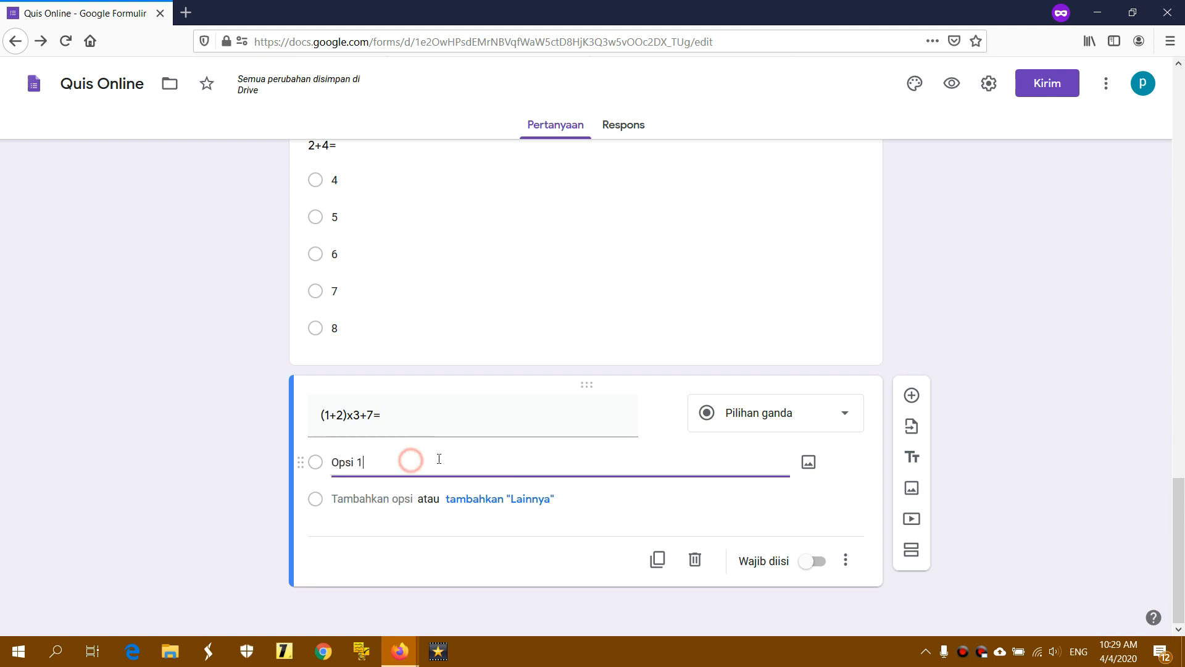
pyautogui.click(735, 419)
pyautogui.click(765, 257)
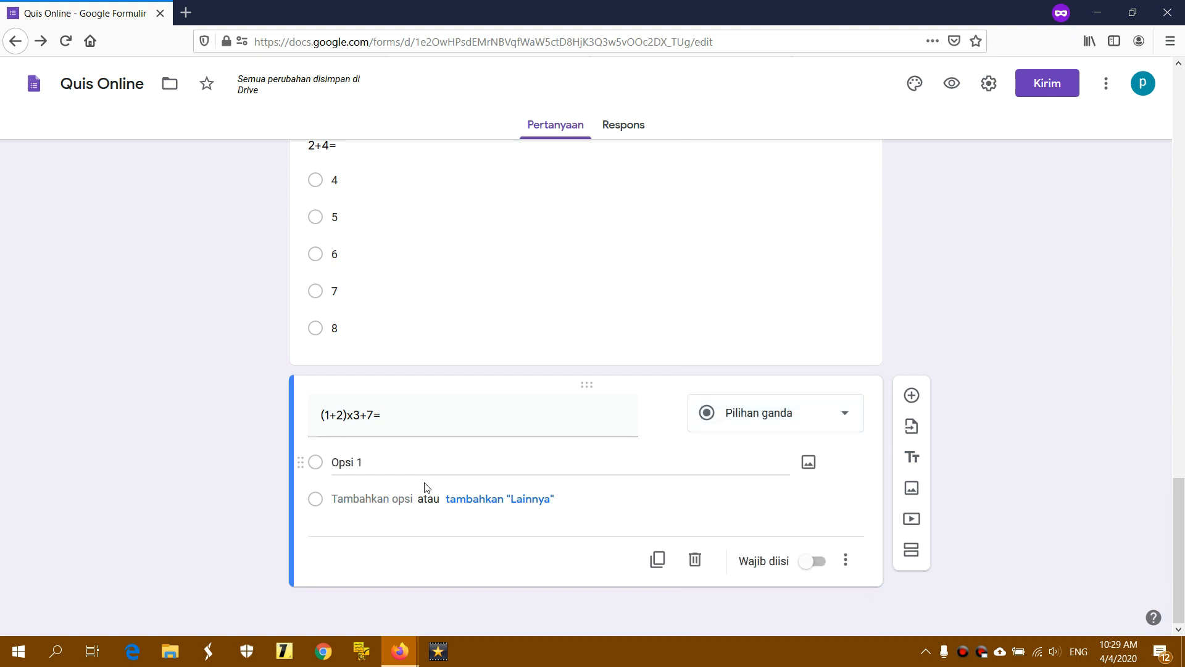
# Enter answer options 15, 16, 17, 18 and 19, then add a new blank question
pyautogui.click(424, 461)
pyautogui.write('1')
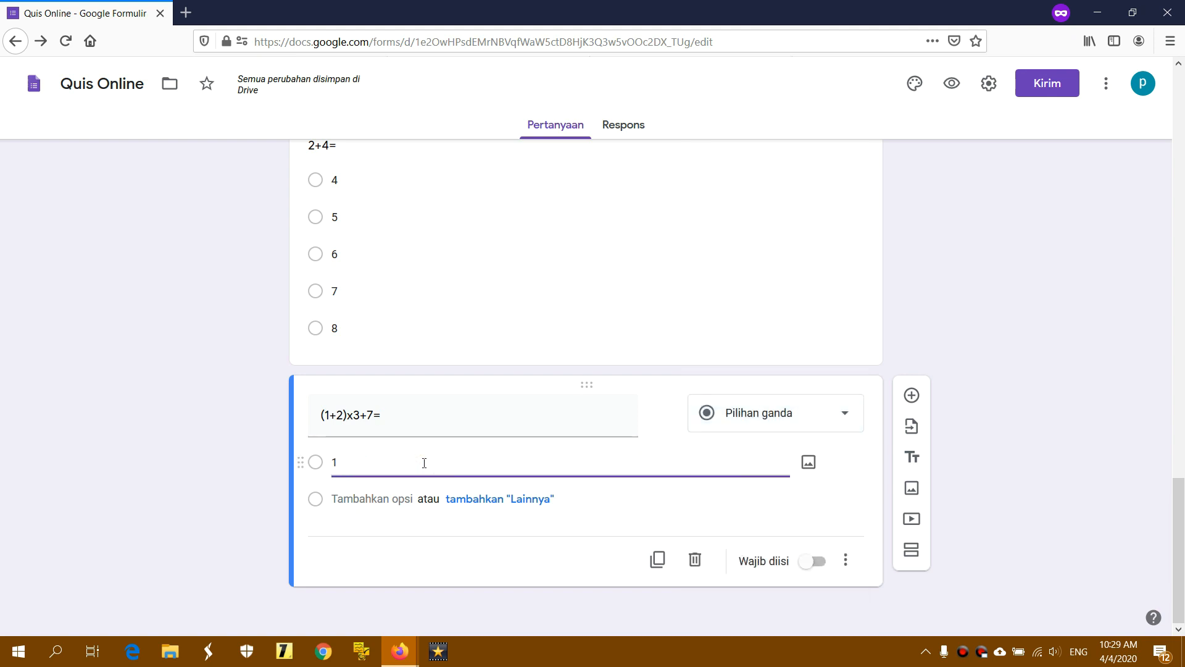
pyautogui.write('5')
pyautogui.press('Return')
pyautogui.write('16')
pyautogui.press('Return')
pyautogui.write('1')
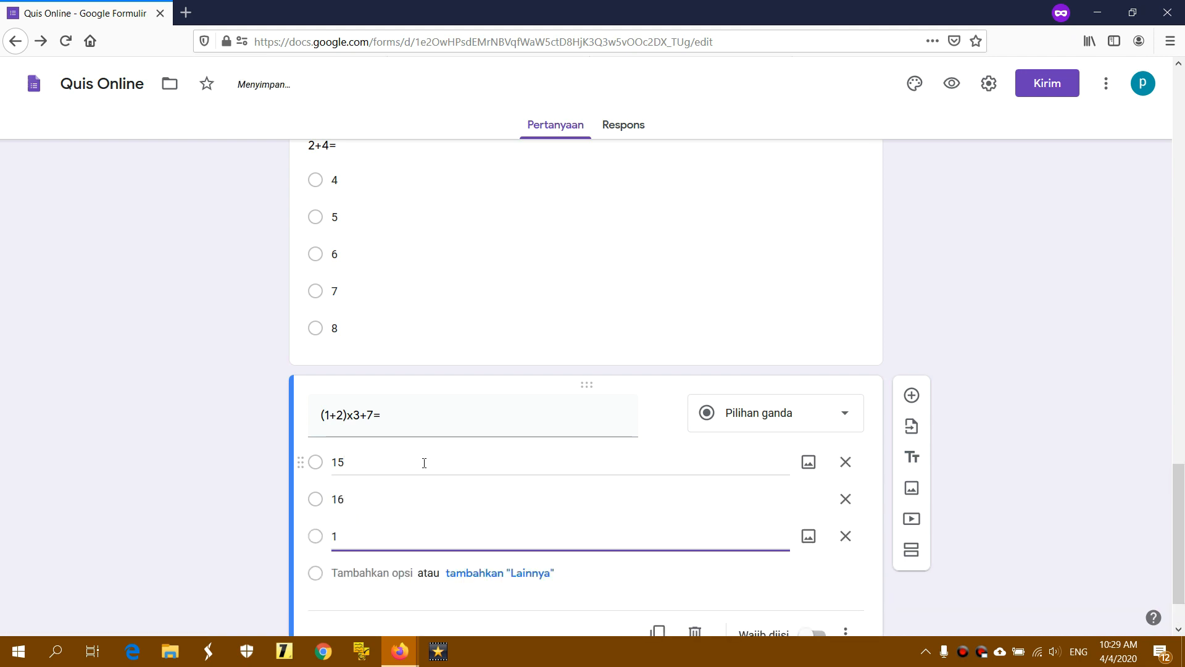
pyautogui.write('7')
pyautogui.press('Return')
pyautogui.write('18')
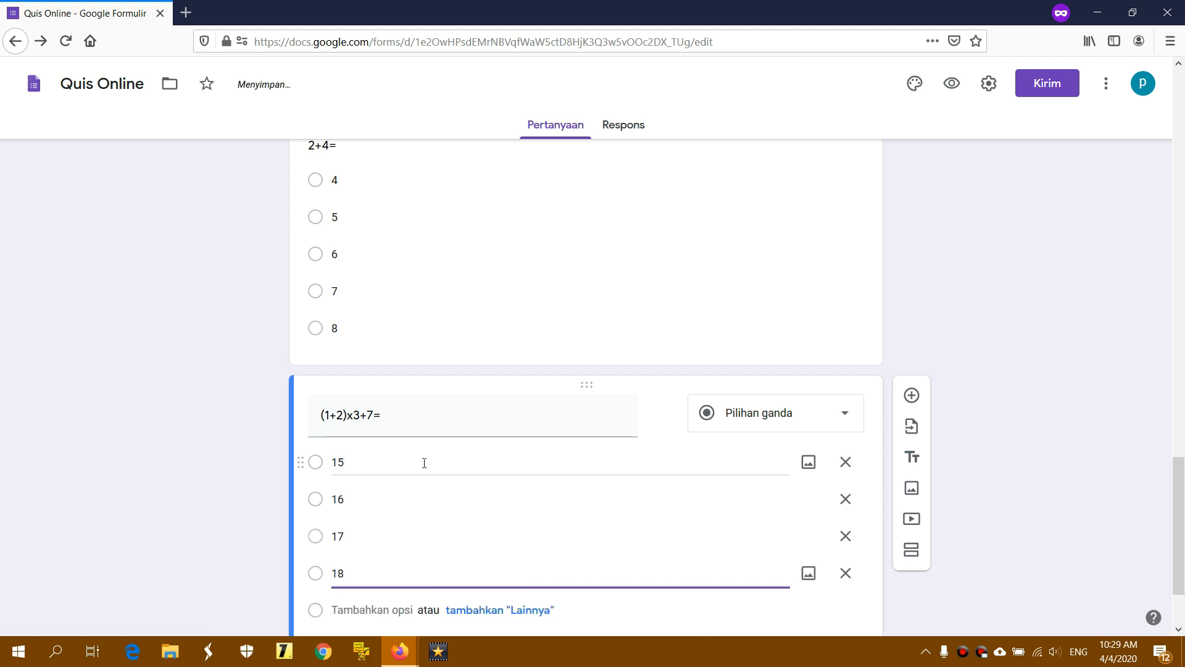
pyautogui.press('Return')
pyautogui.write('19')
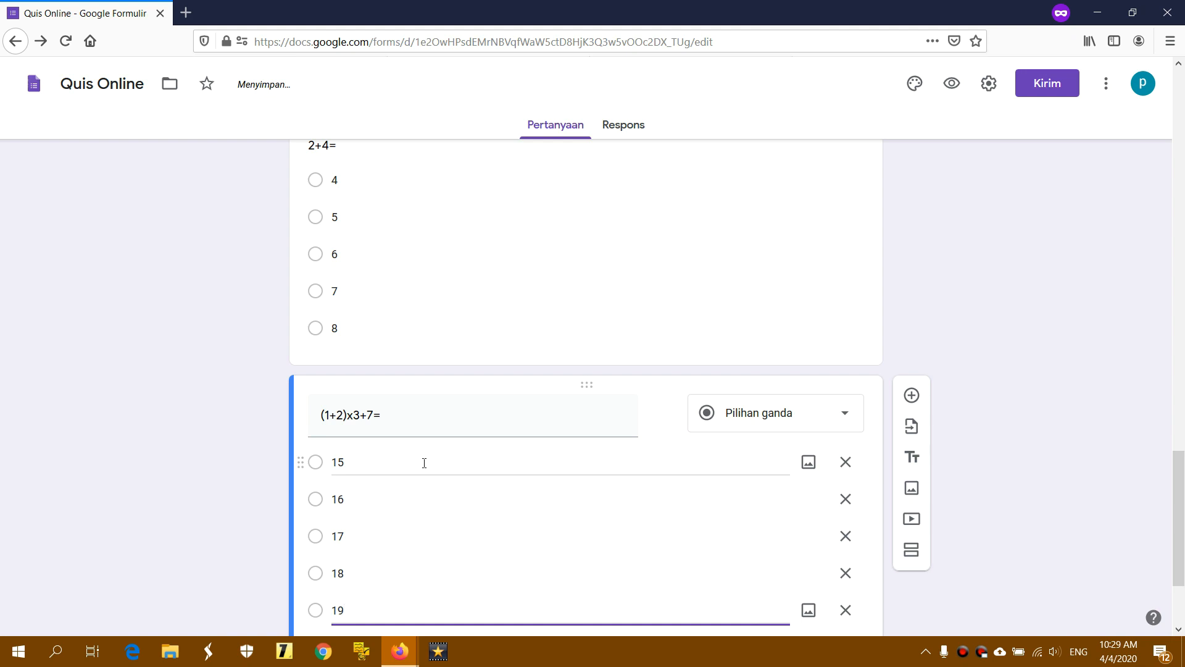
pyautogui.scroll(-2, 424, 463)
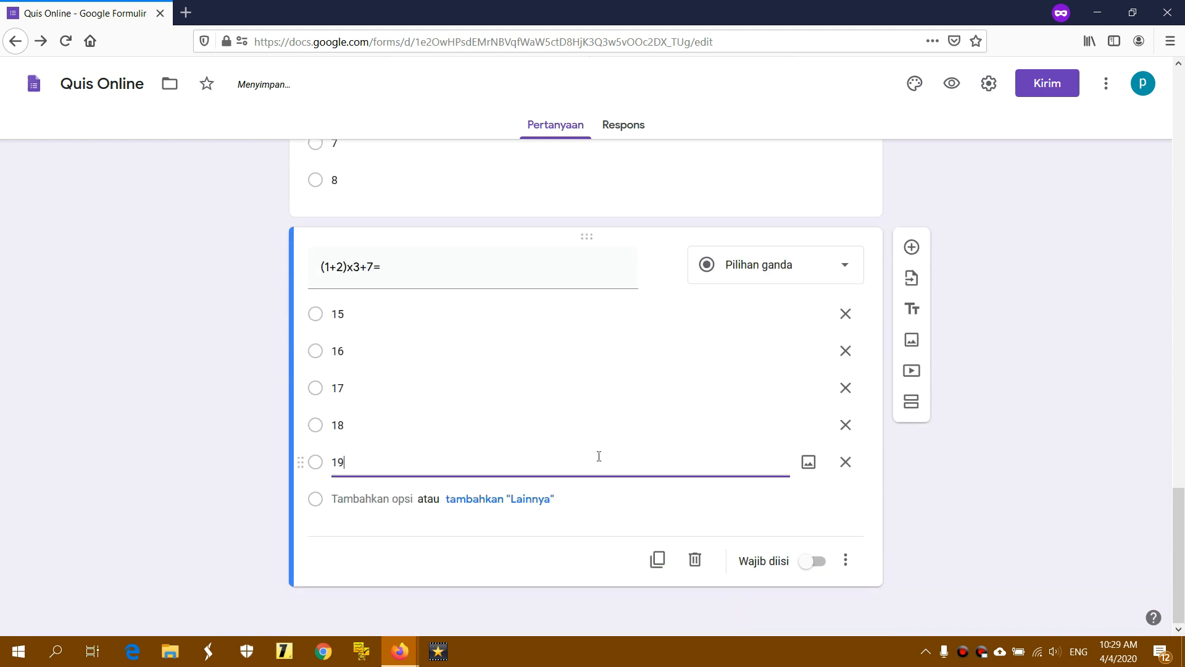
pyautogui.click(1086, 457)
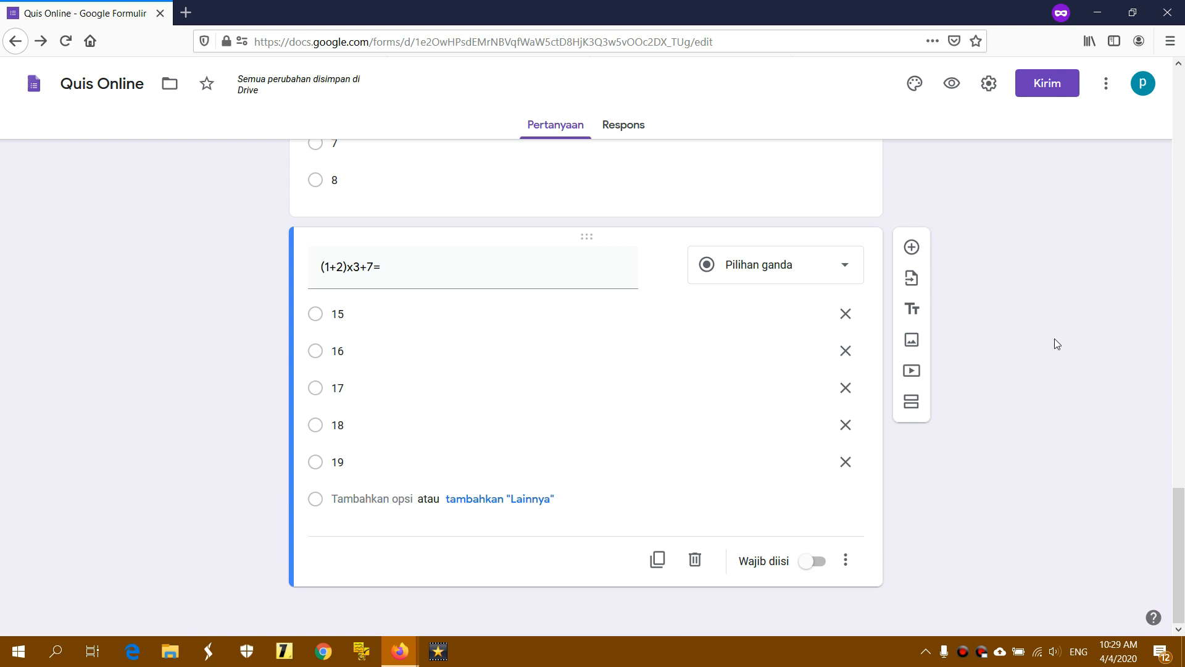
pyautogui.click(912, 248)
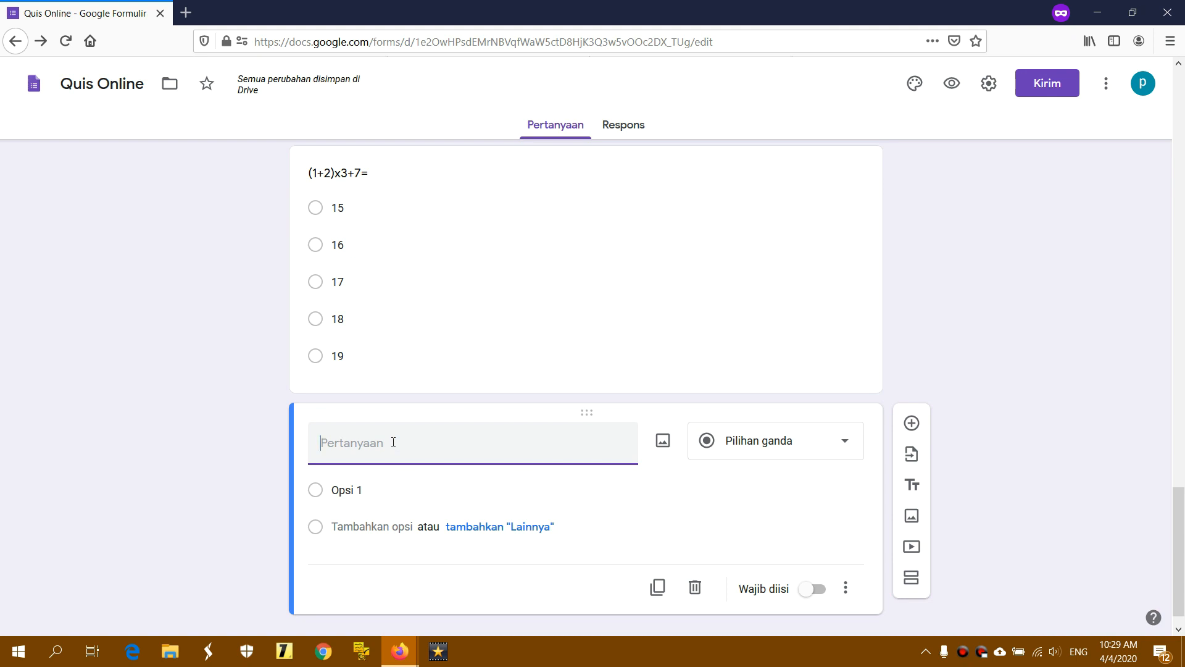
# Write 'Kata kerja minum dalam bahasa inggris adalah!' with choices Drink, Pen, Run, Walk, Eat
pyautogui.write('Kata kerj')
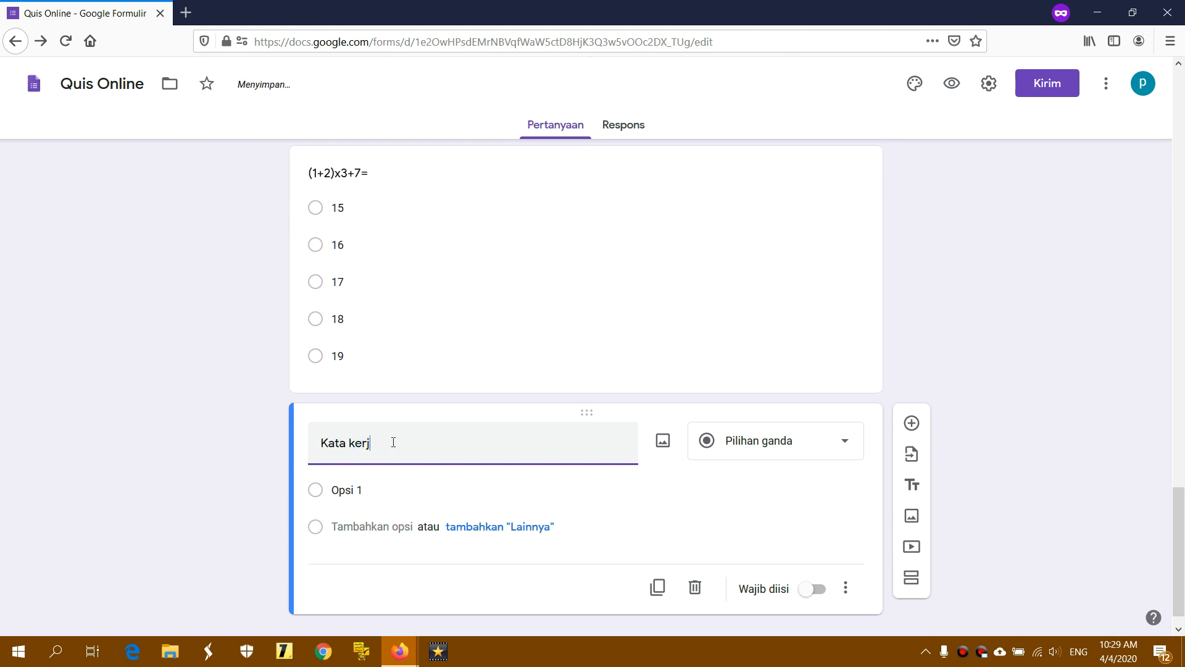
pyautogui.write('a minum dalam bahasa ')
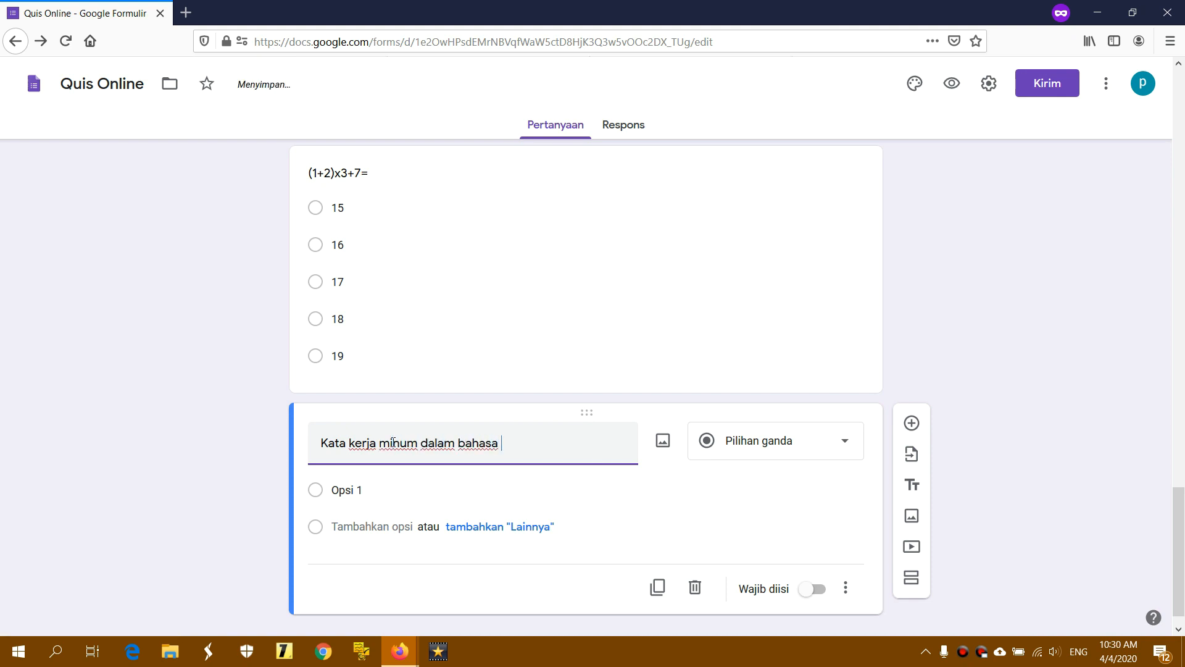
pyautogui.write('inggris adalah!')
pyautogui.click(377, 494)
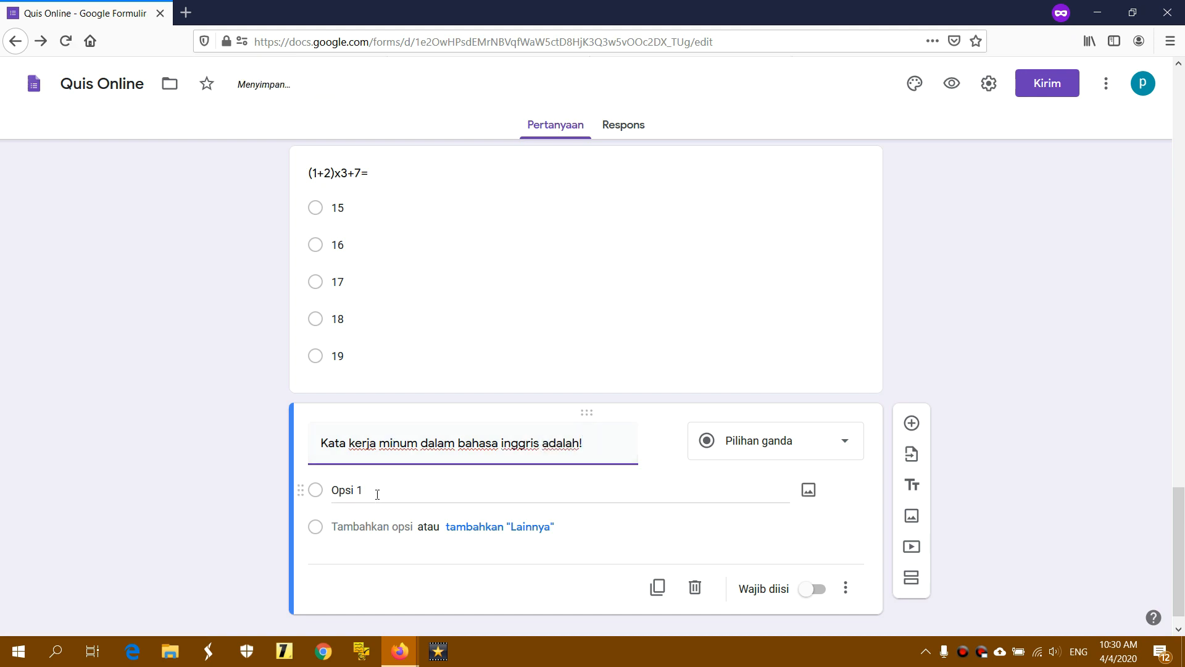
pyautogui.click(377, 494)
pyautogui.write('D')
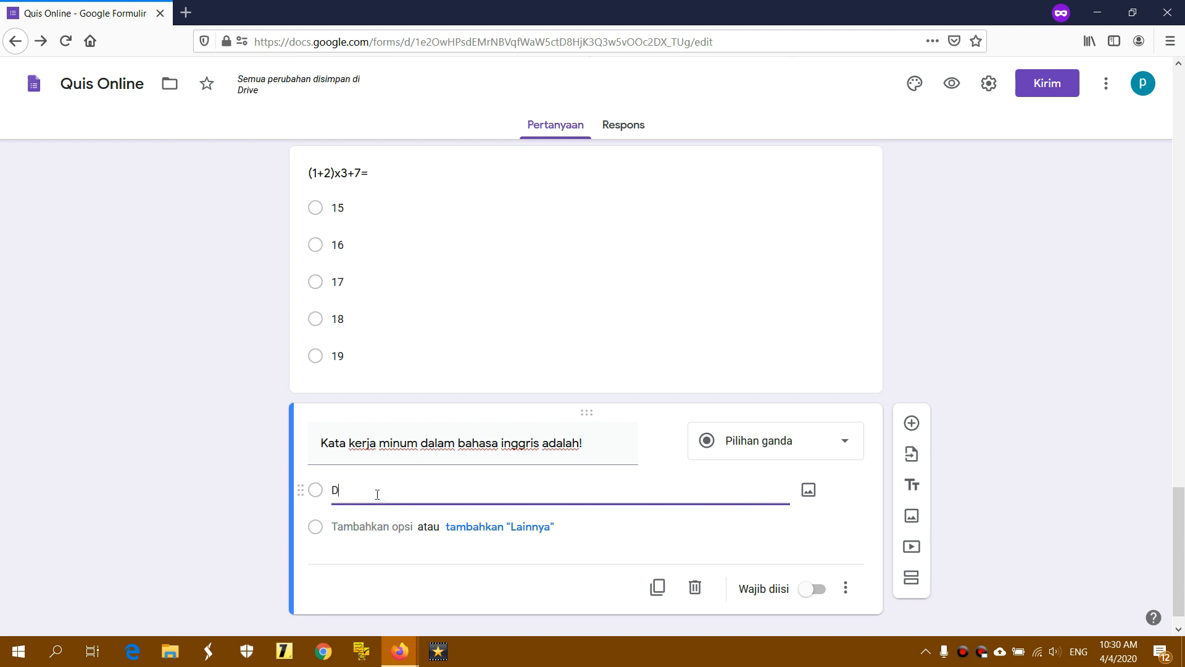
pyautogui.write('rink')
pyautogui.press('Return')
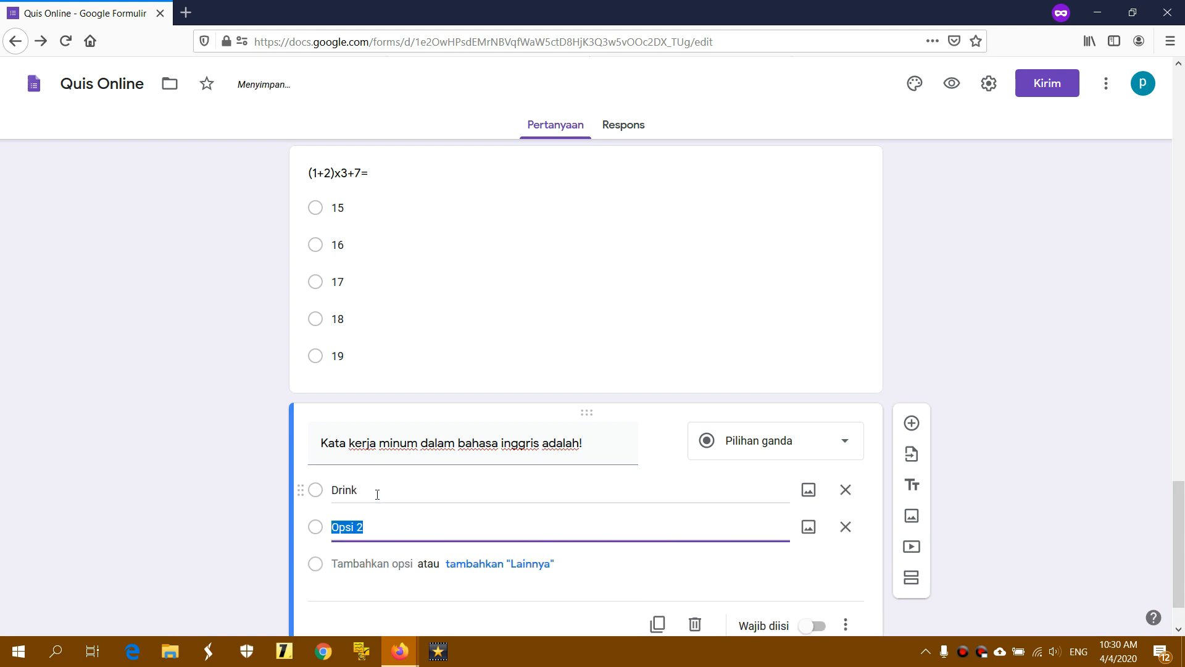
pyautogui.write('Pen')
pyautogui.press('Return')
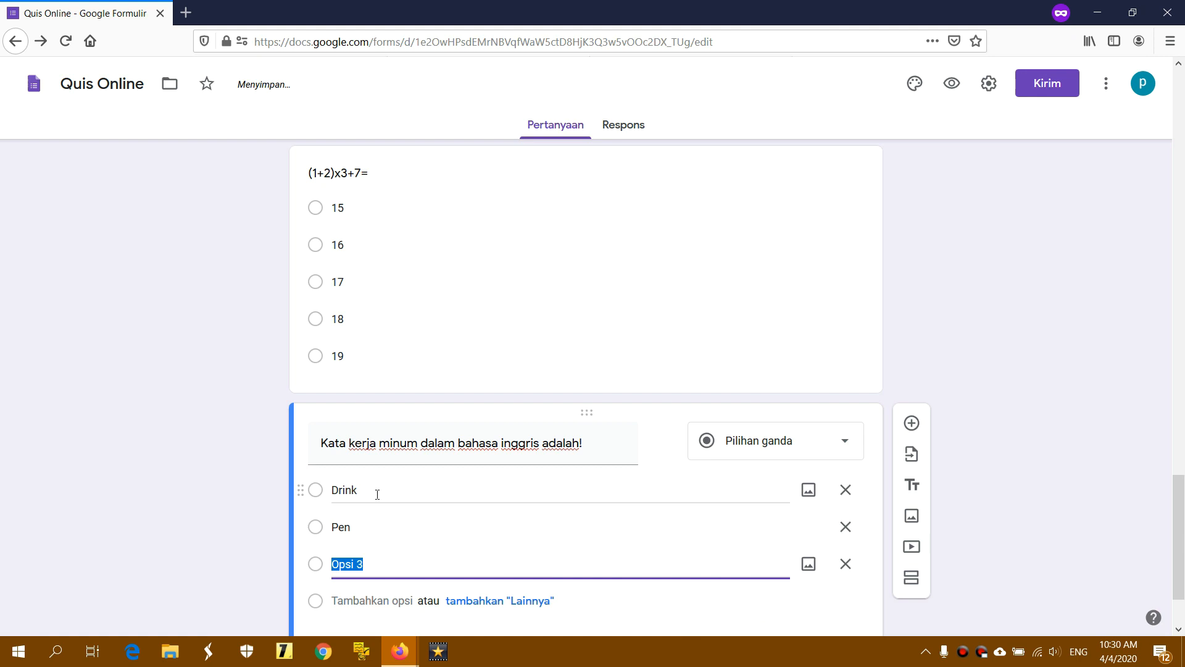
pyautogui.write('Run')
pyautogui.press('Return')
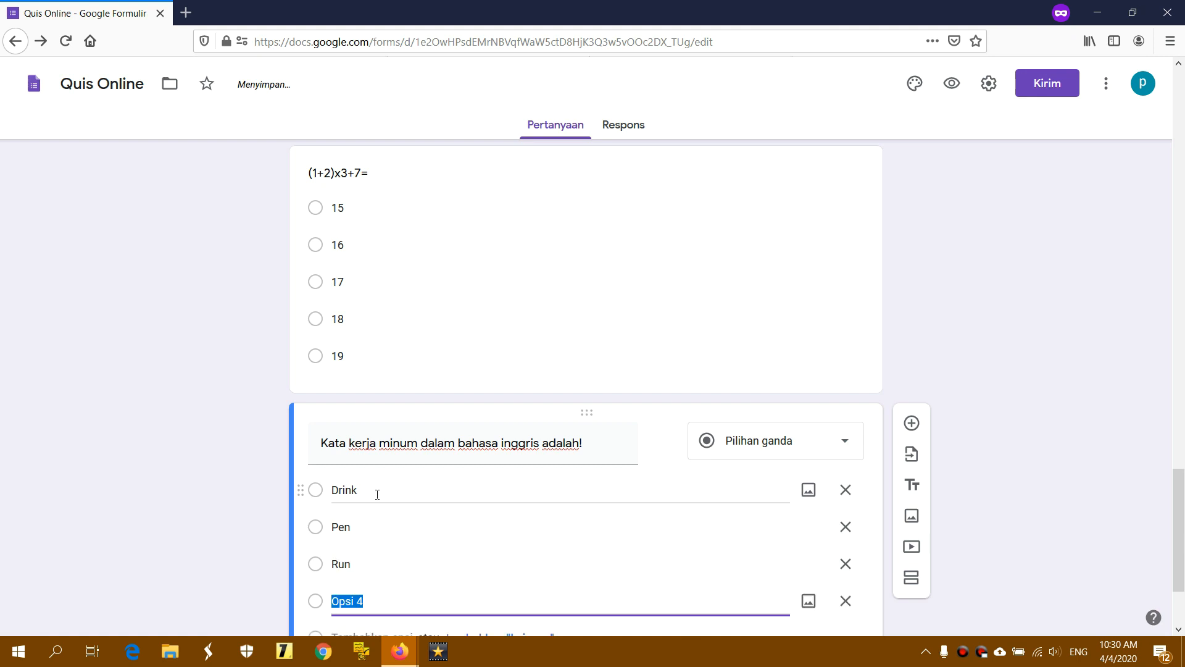
pyautogui.write('Walk')
pyautogui.press('Return')
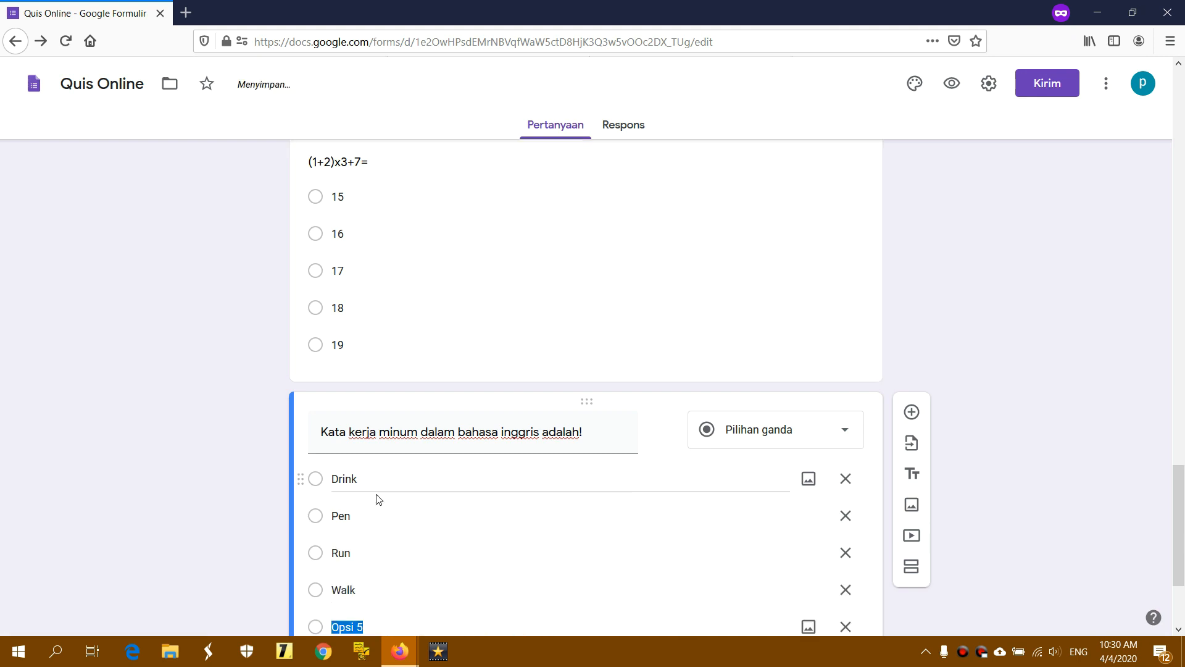
pyautogui.write('Eat')
pyautogui.scroll(-3, 379, 497)
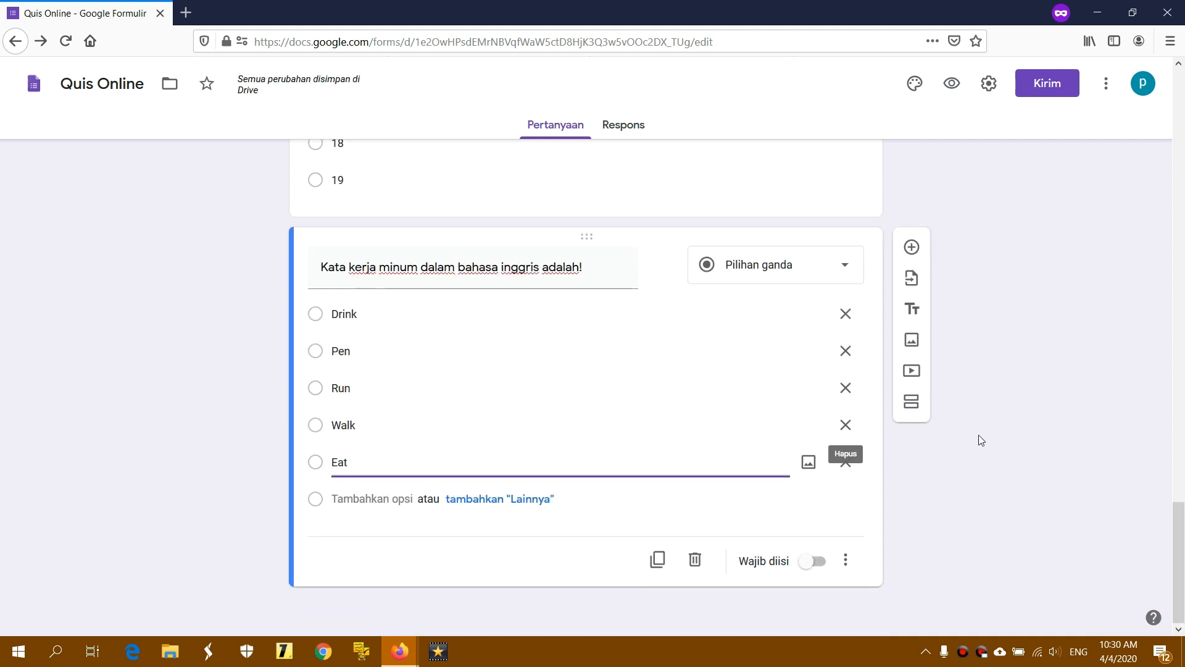
pyautogui.click(1004, 437)
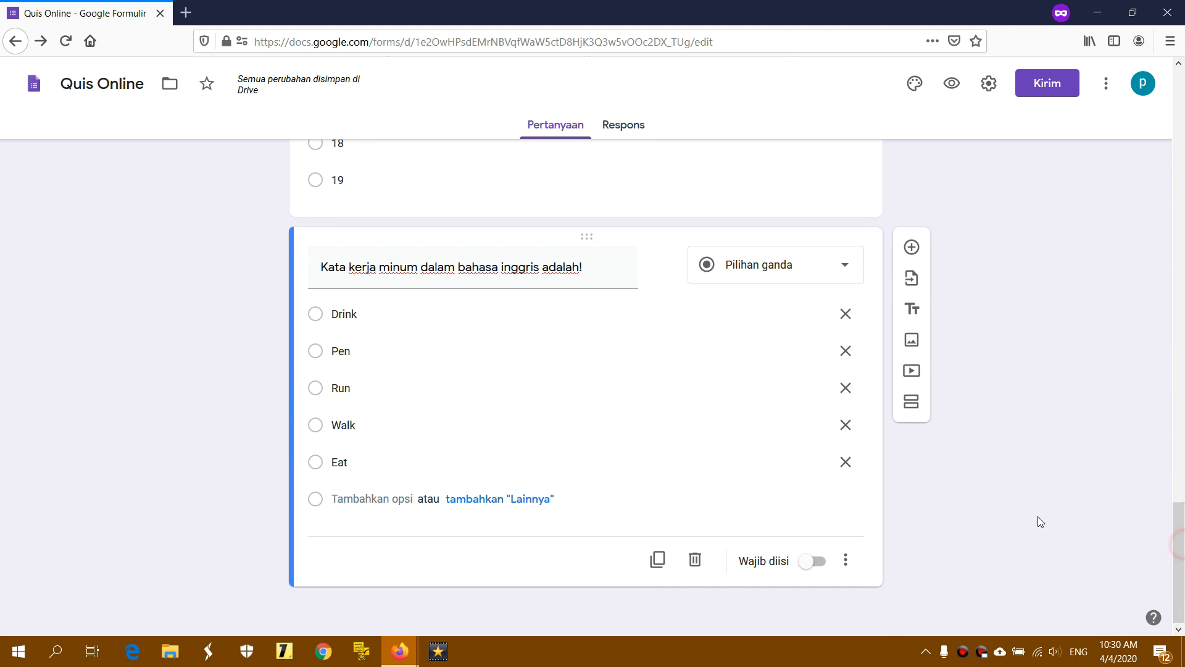
pyautogui.moveTo(1182, 546); pyautogui.dragTo(1183, 115)
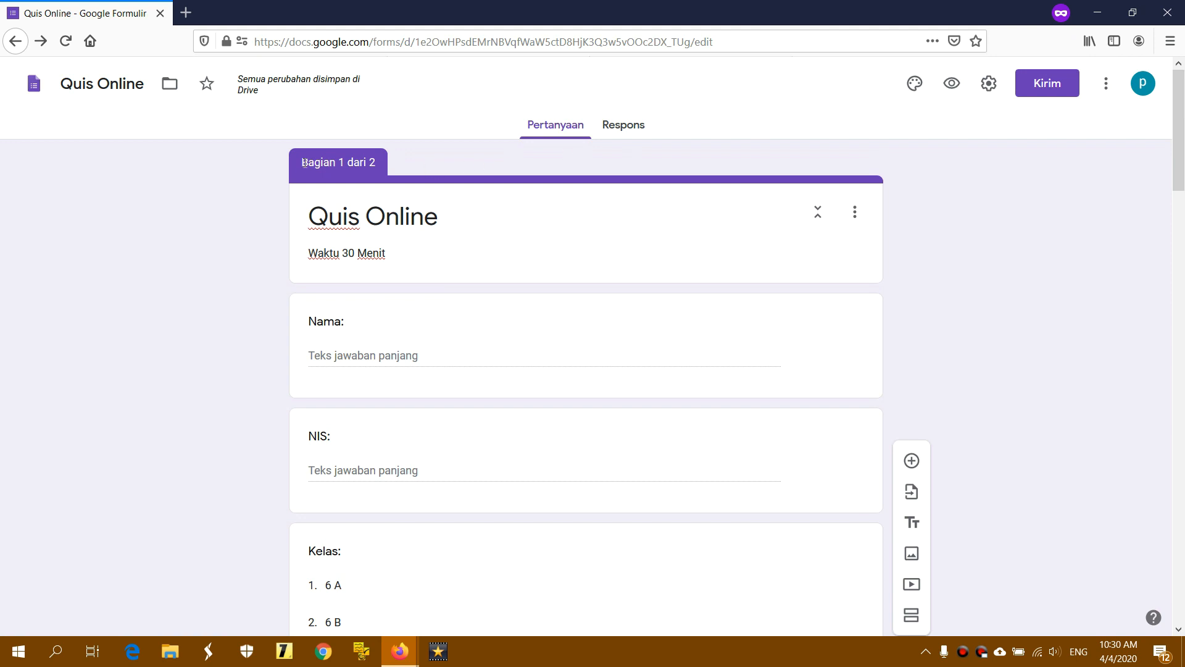
pyautogui.moveTo(302, 161); pyautogui.dragTo(385, 163)
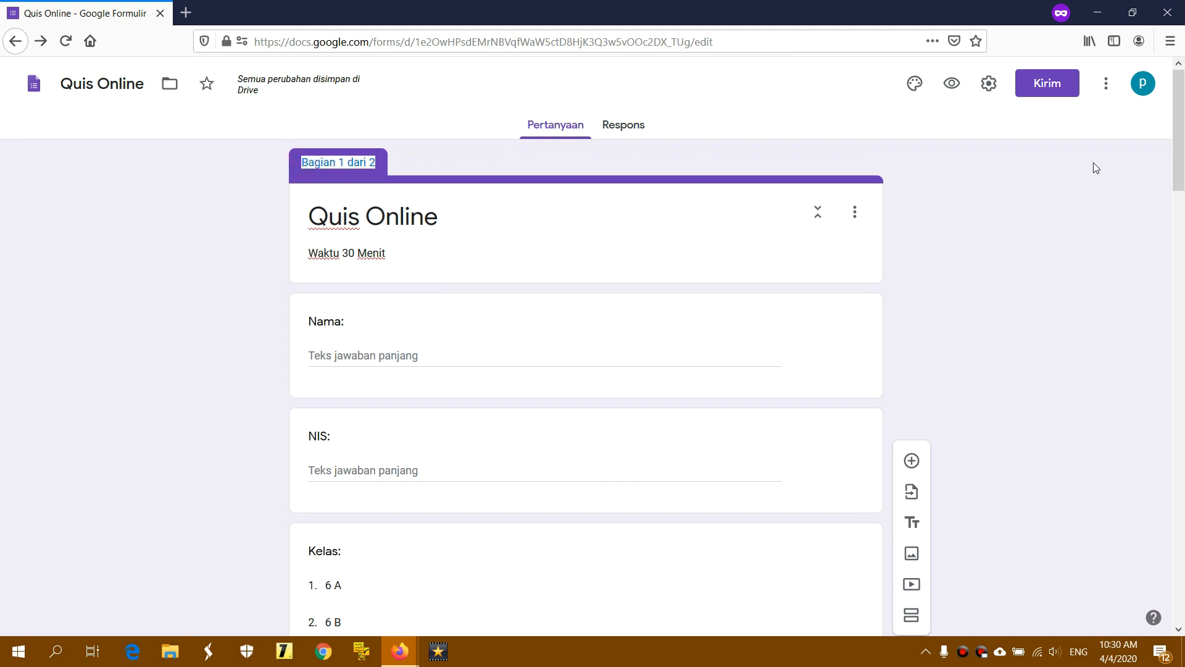
pyautogui.moveTo(1179, 145); pyautogui.dragTo(1179, 236)
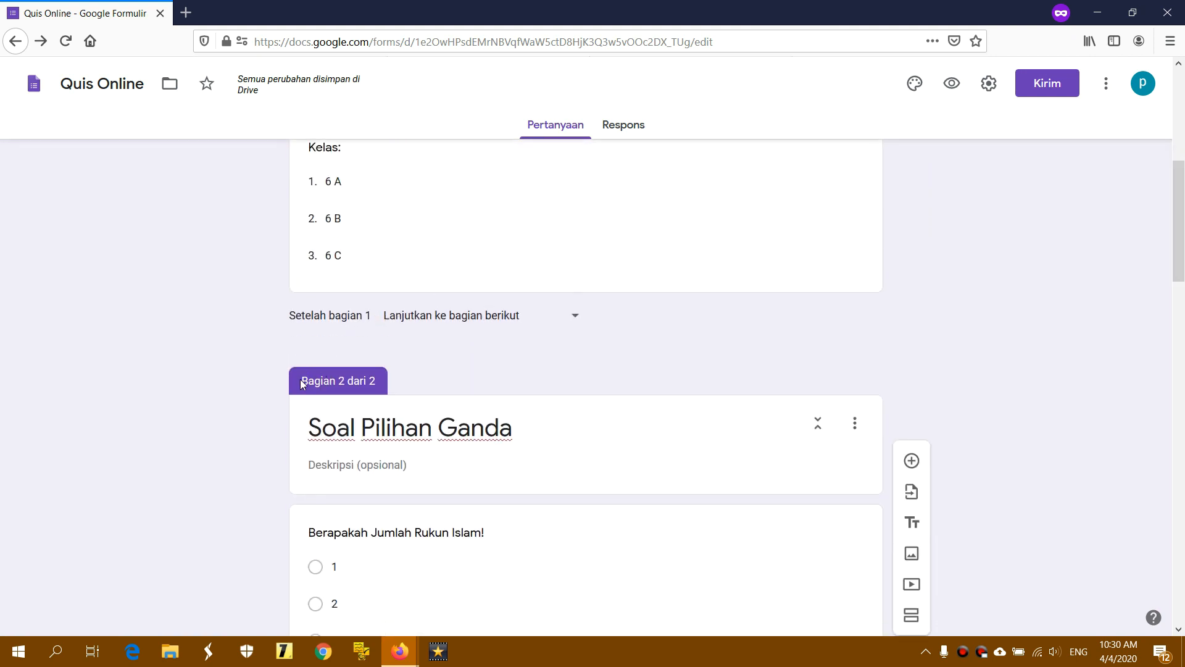
pyautogui.moveTo(302, 380); pyautogui.dragTo(480, 376)
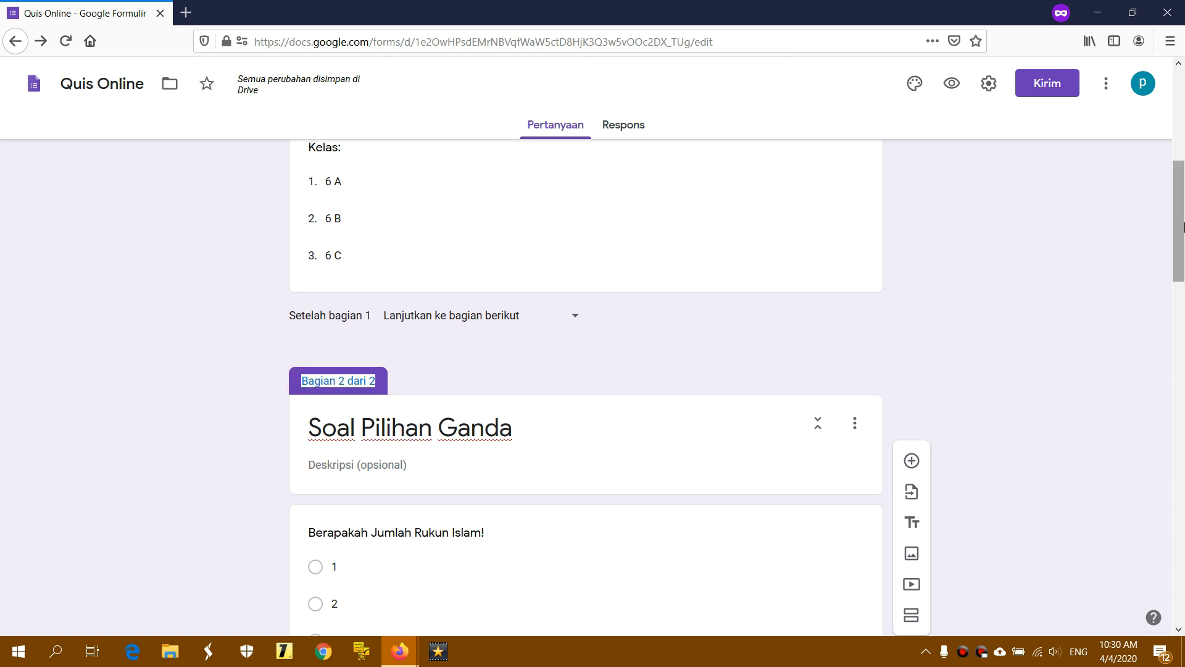
pyautogui.moveTo(1181, 216); pyautogui.dragTo(1183, 563)
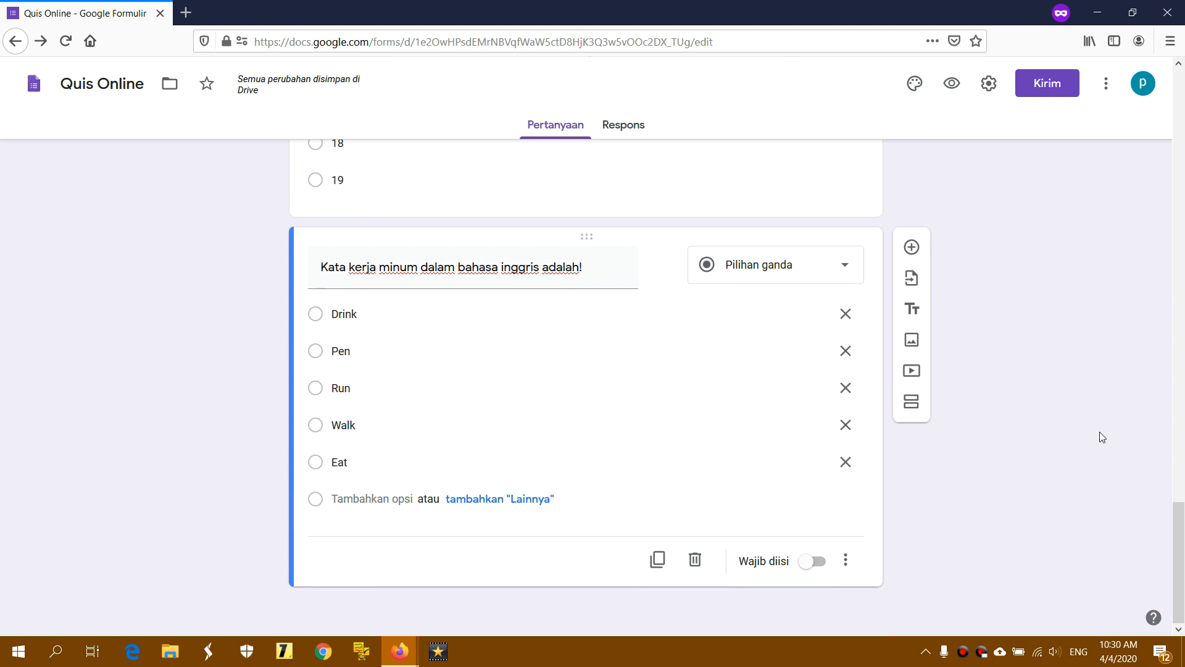
# Insert a new section after the verb question and title it 'Soal Isian'
pyautogui.click(919, 403)
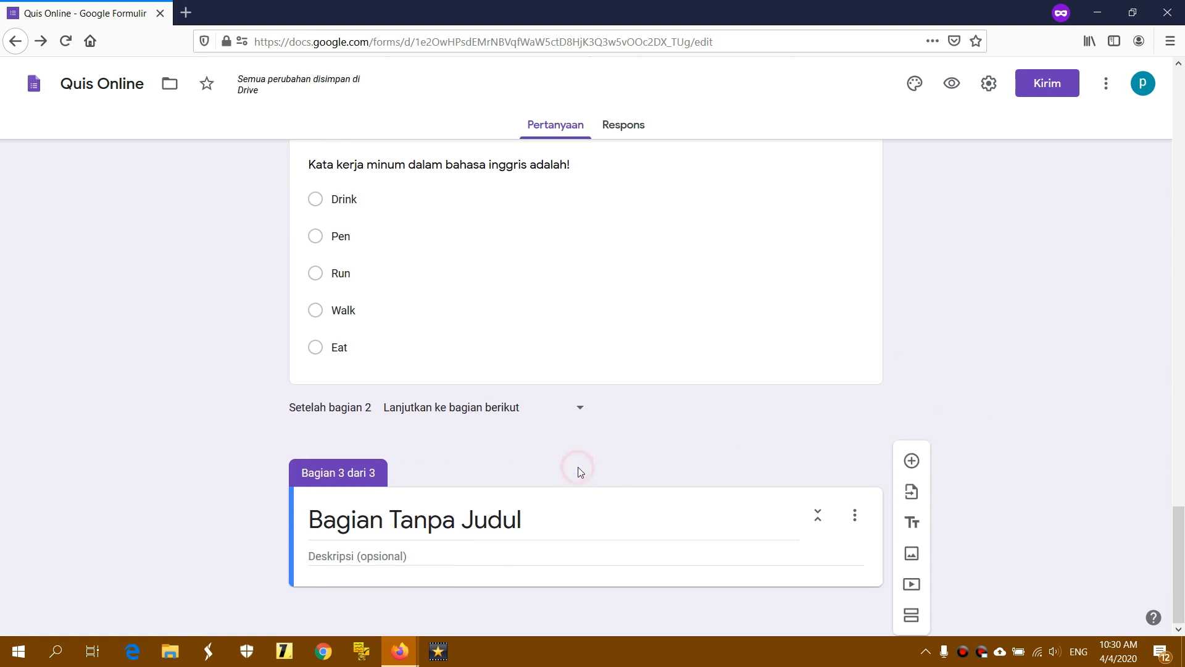
pyautogui.click(543, 506)
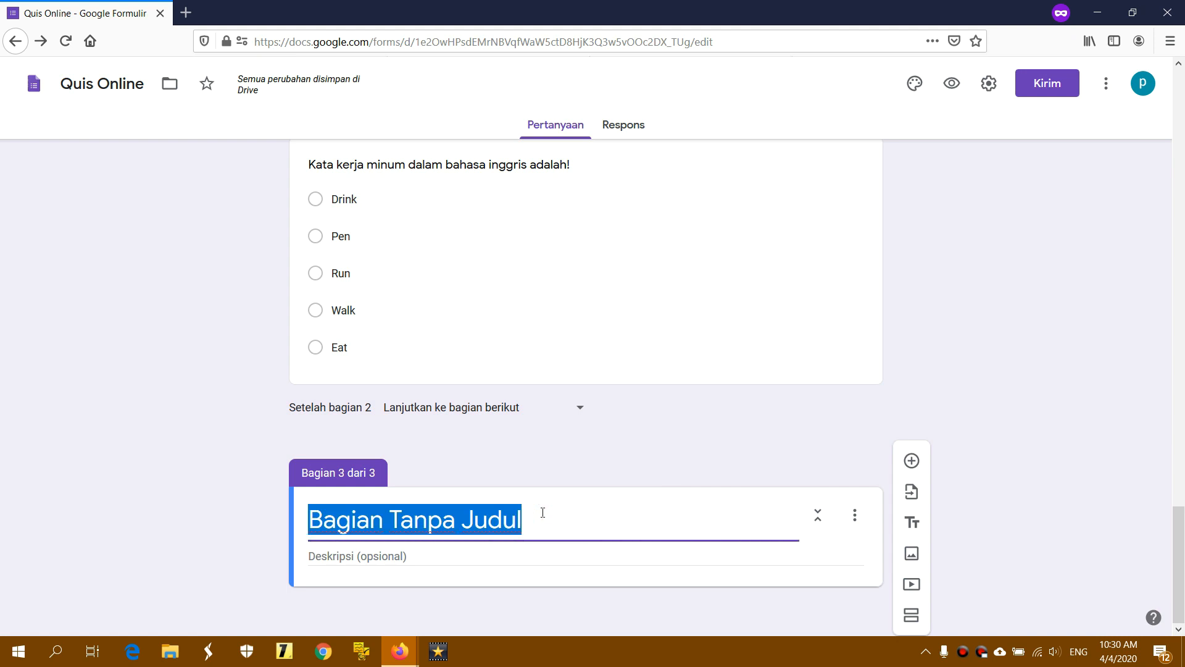
pyautogui.write('Soal')
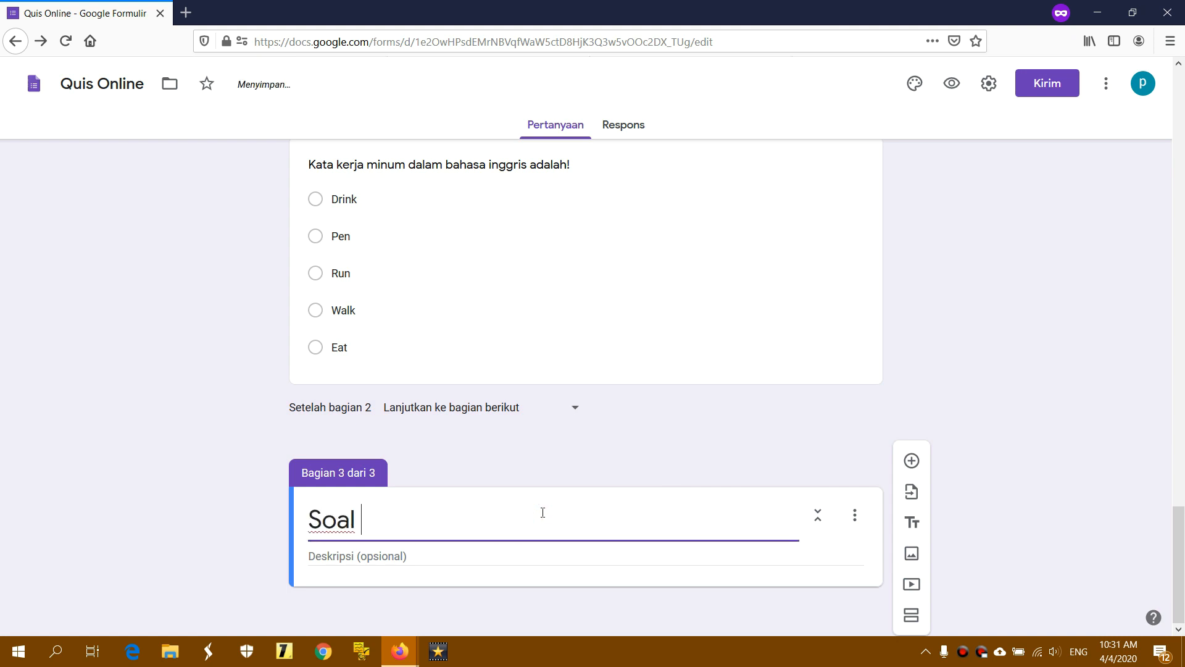
pyautogui.write(' Isian')
pyautogui.click(448, 554)
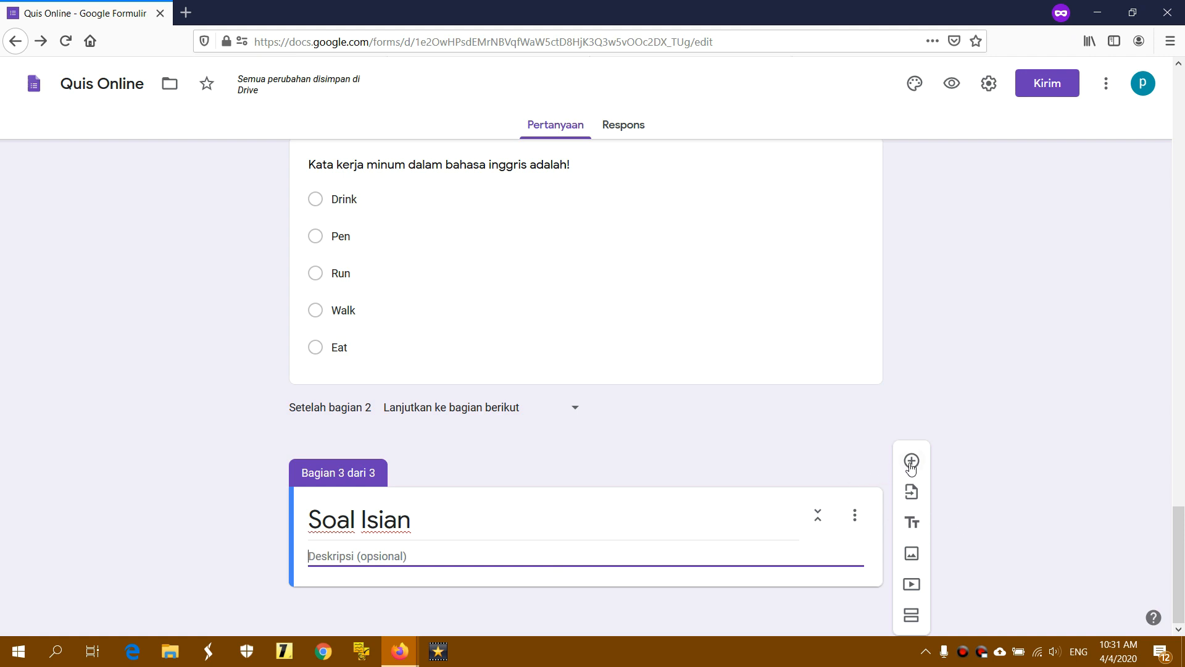
pyautogui.click(532, 553)
# Add a Paragraf question 'Sebutkan macam-macam rukun iman' and start another blank question
pyautogui.click(912, 461)
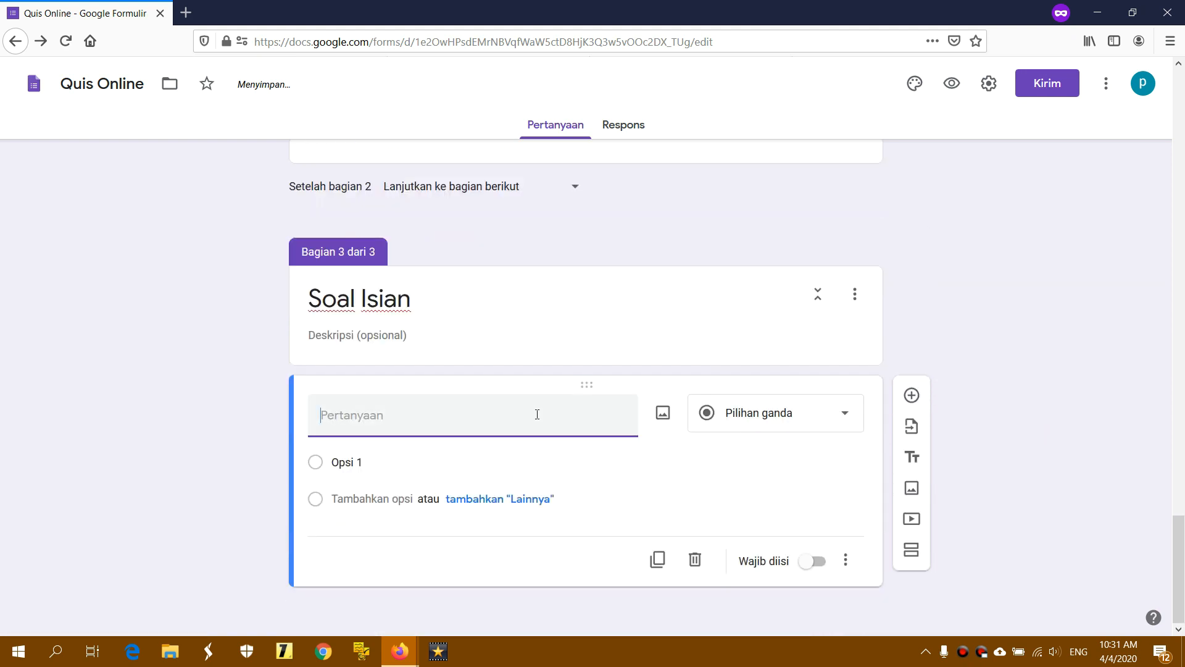
pyautogui.click(535, 416)
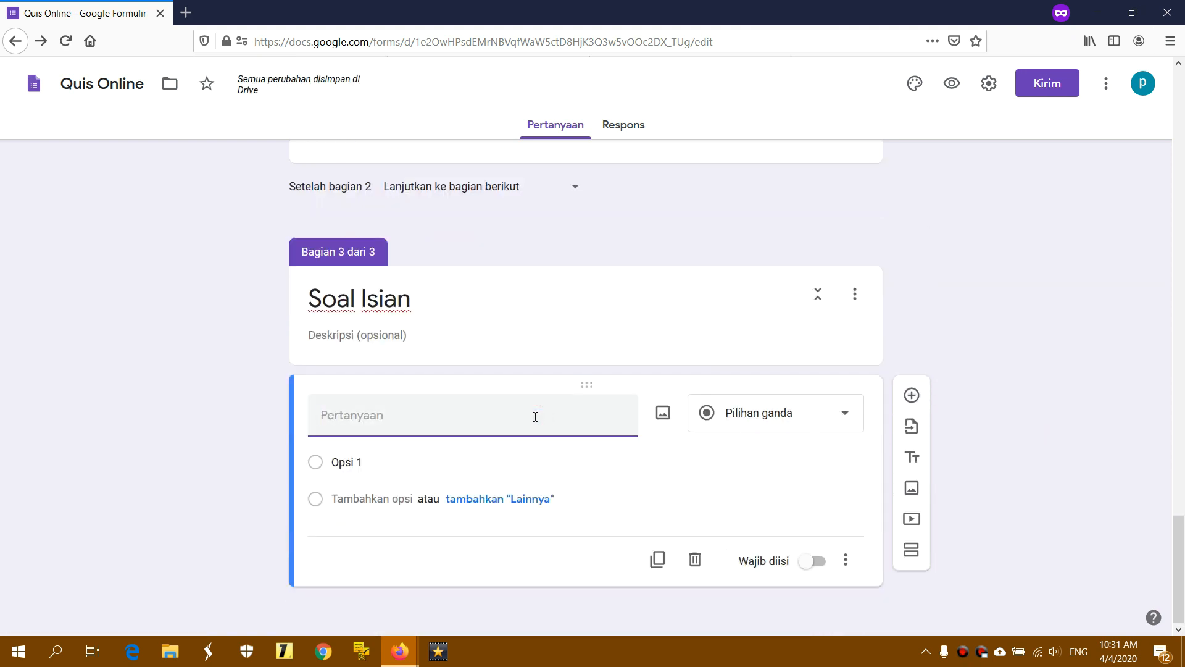
pyautogui.write('Sebutkan ma')
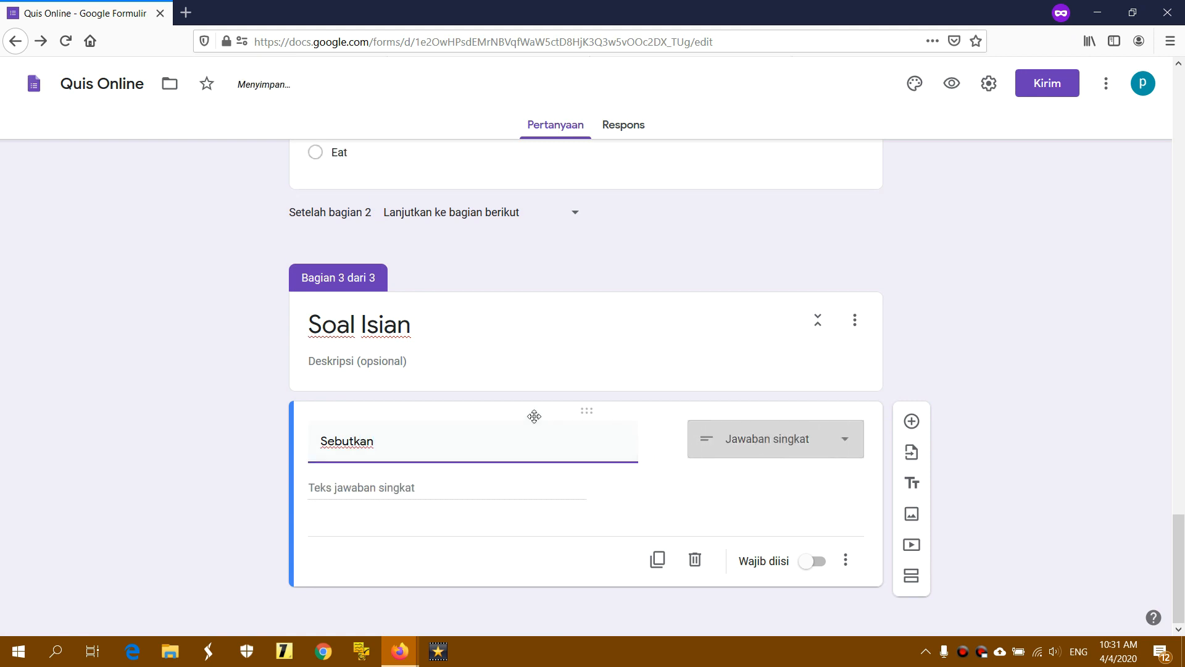
pyautogui.write('cam-')
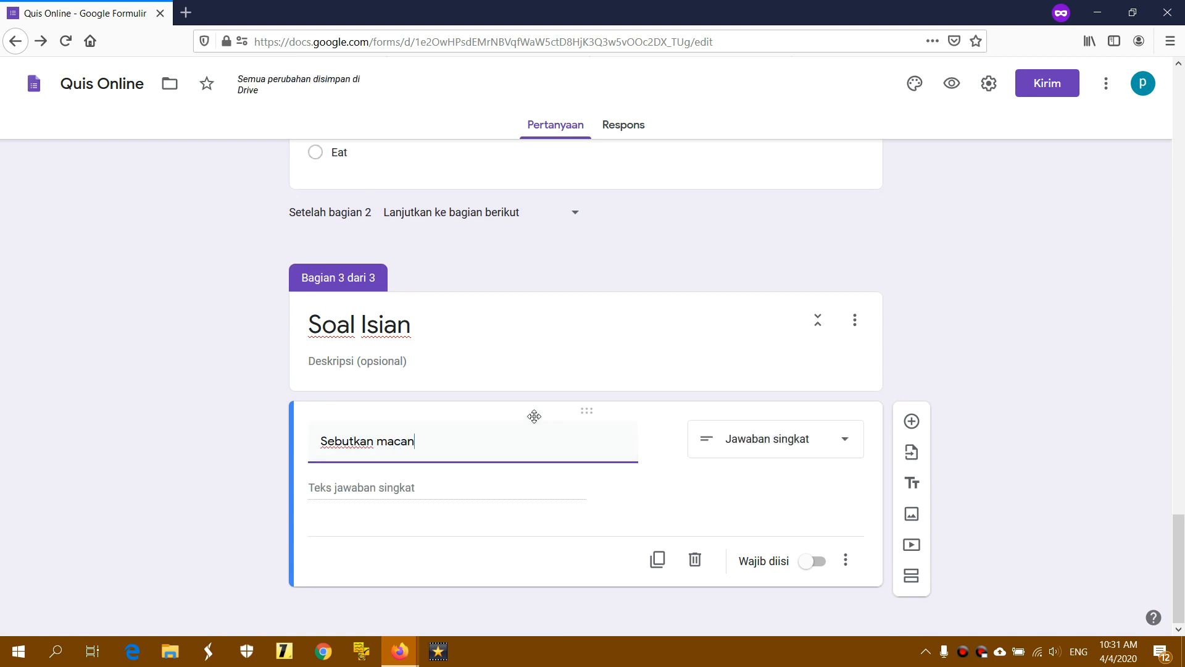
pyautogui.write('macam')
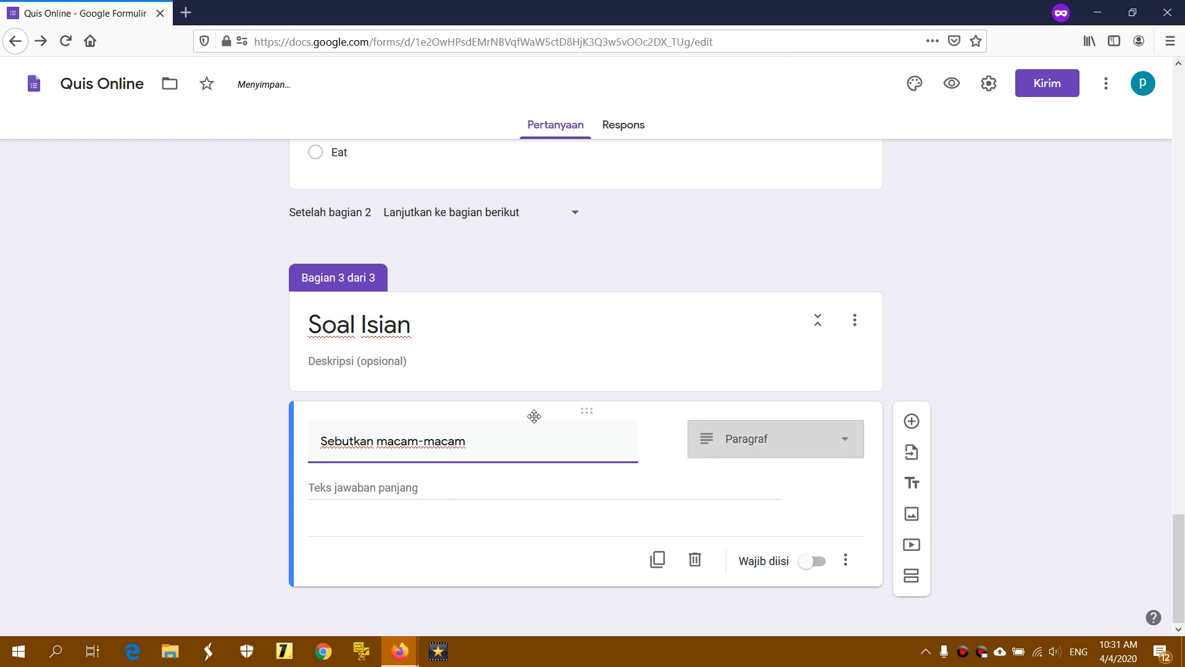
pyautogui.write(' ruku')
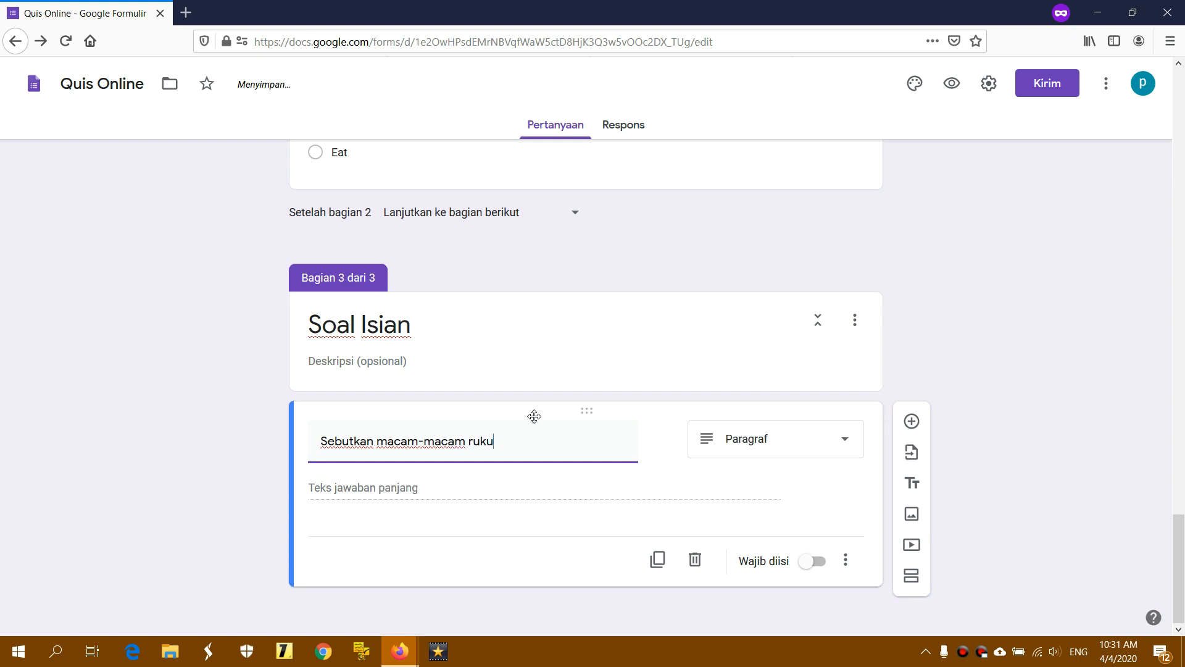
pyautogui.write('n iman')
pyautogui.click(771, 441)
pyautogui.click(763, 171)
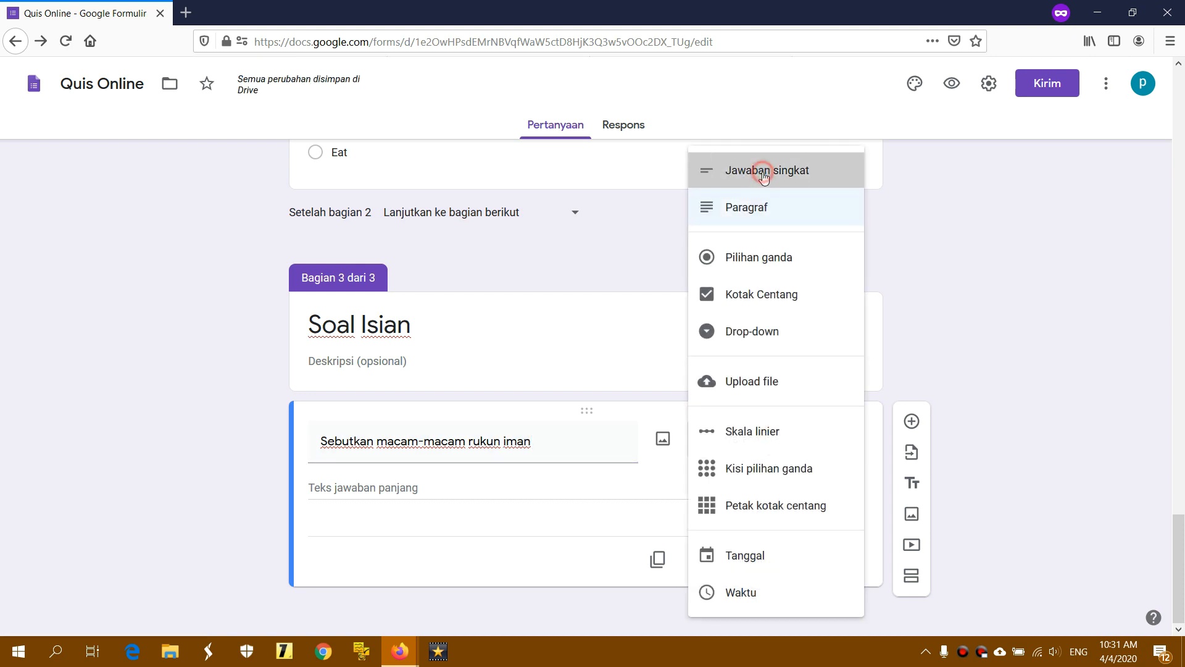
pyautogui.click(765, 430)
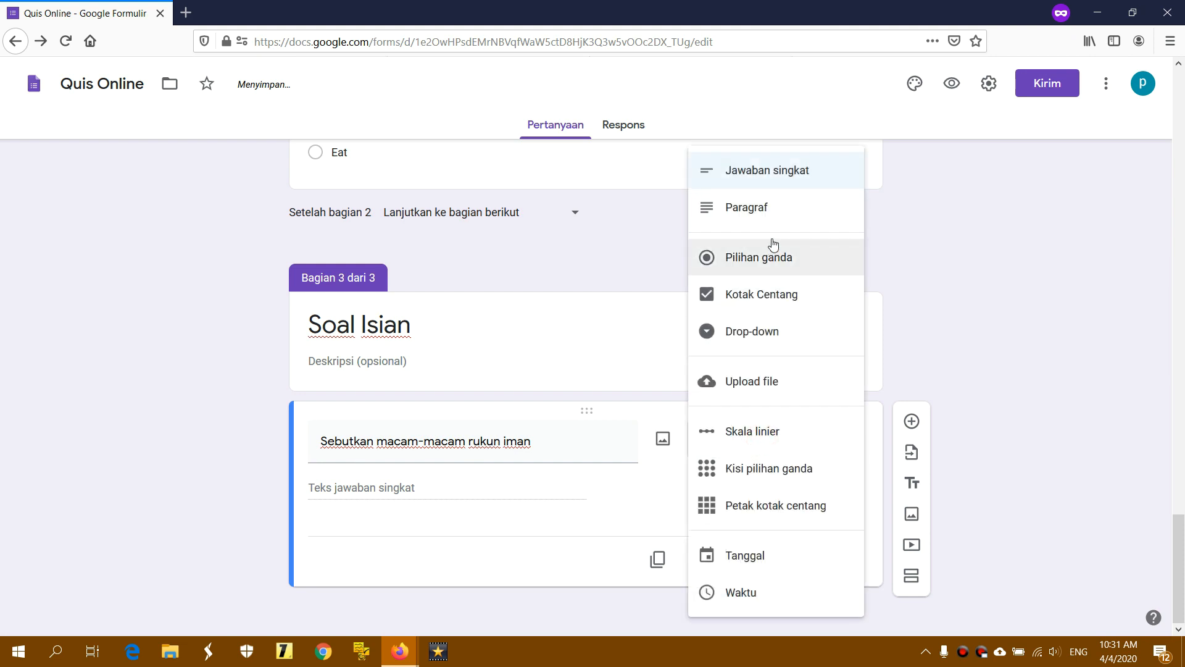
pyautogui.click(768, 210)
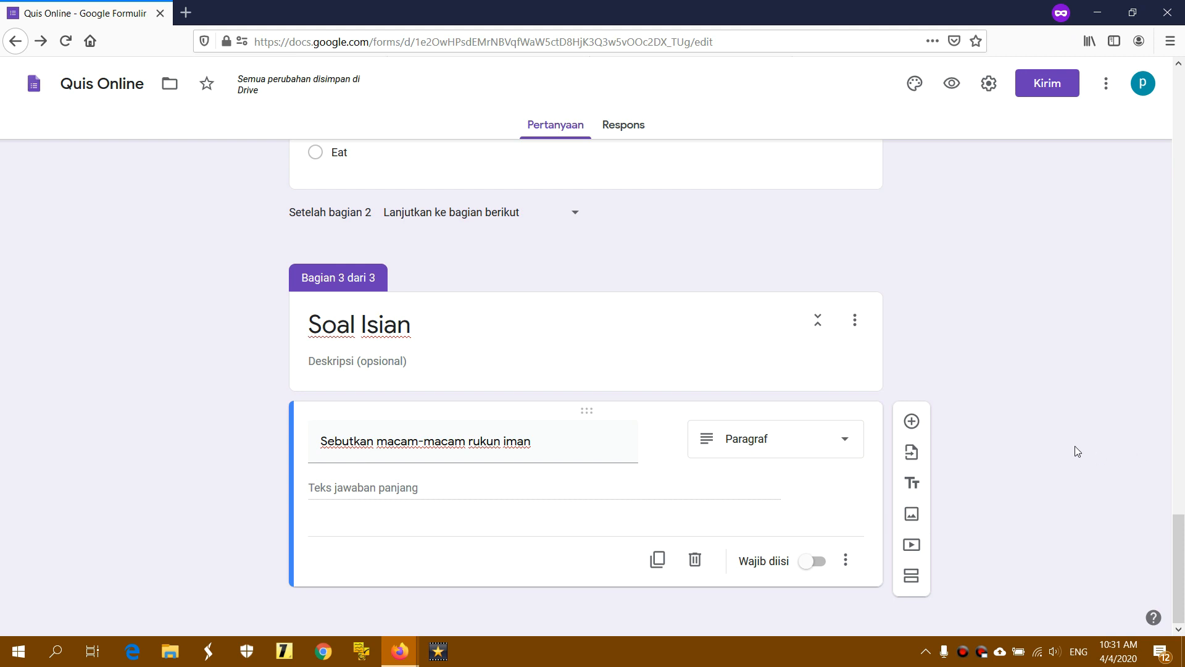
pyautogui.click(912, 423)
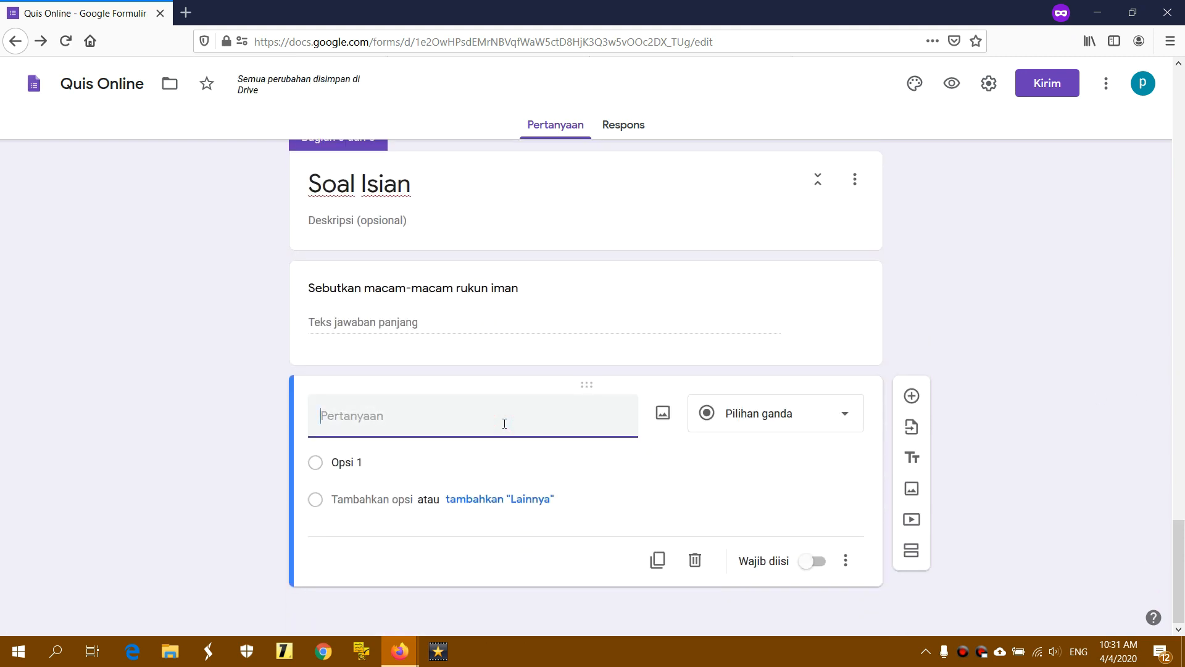
# Write 'Sebutkan macam-macam rukun islam' as a Paragraf question and add another question below
pyautogui.click(480, 422)
pyautogui.write('Sebutkan ')
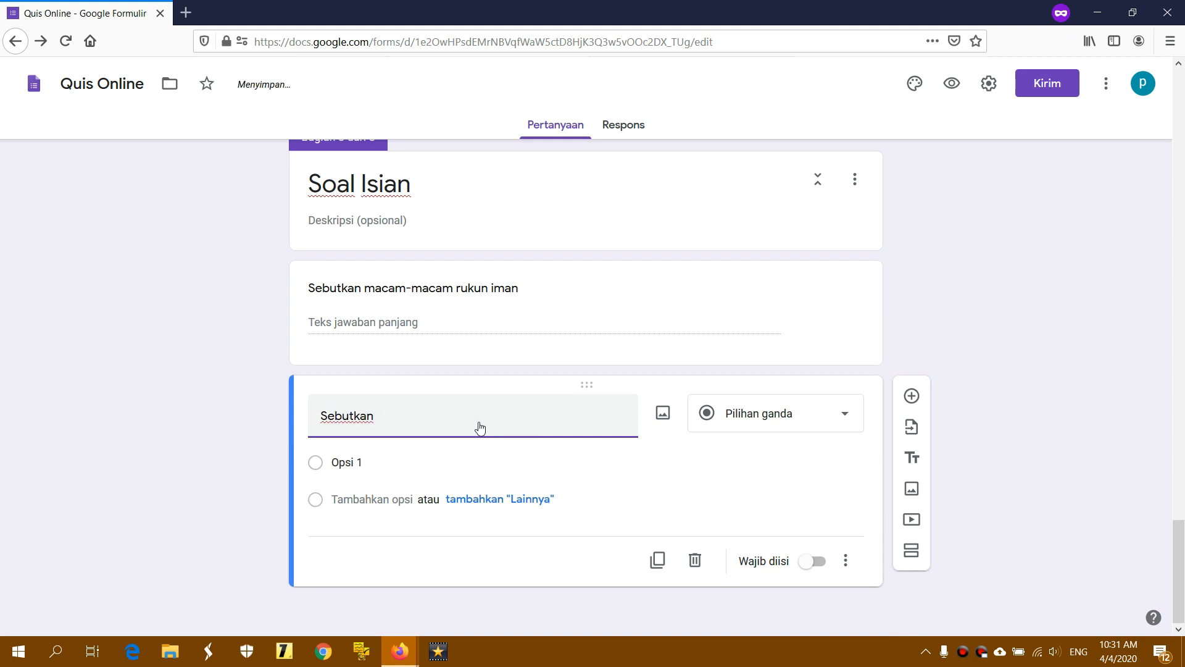
pyautogui.write('macam-')
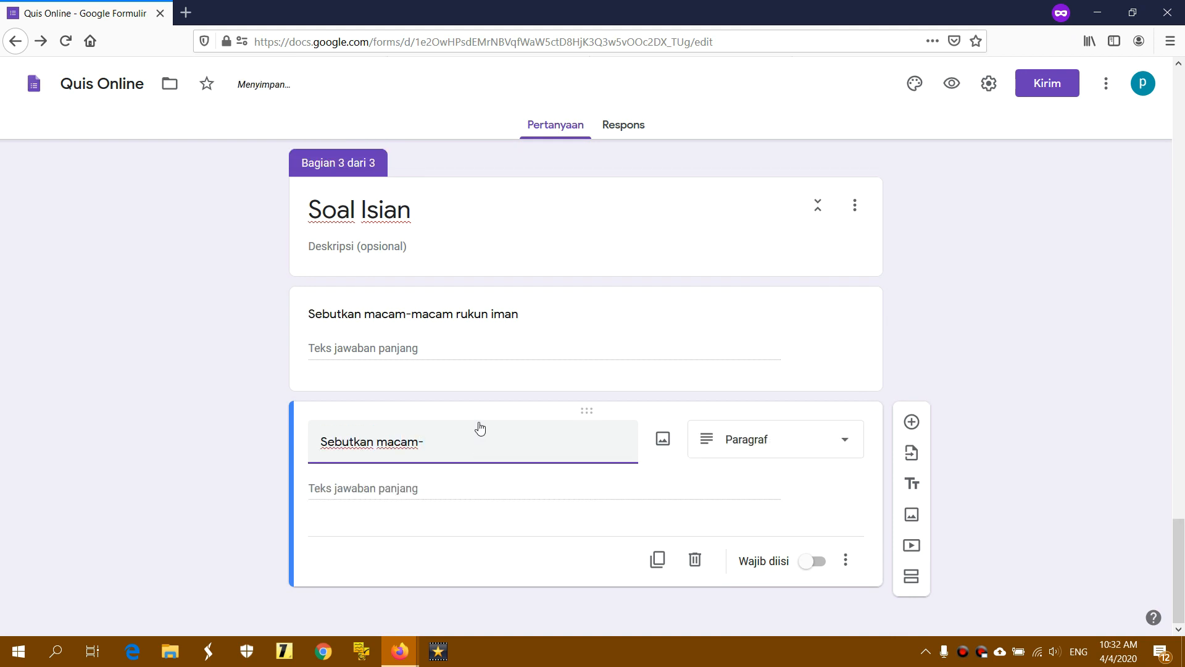
pyautogui.write('macam')
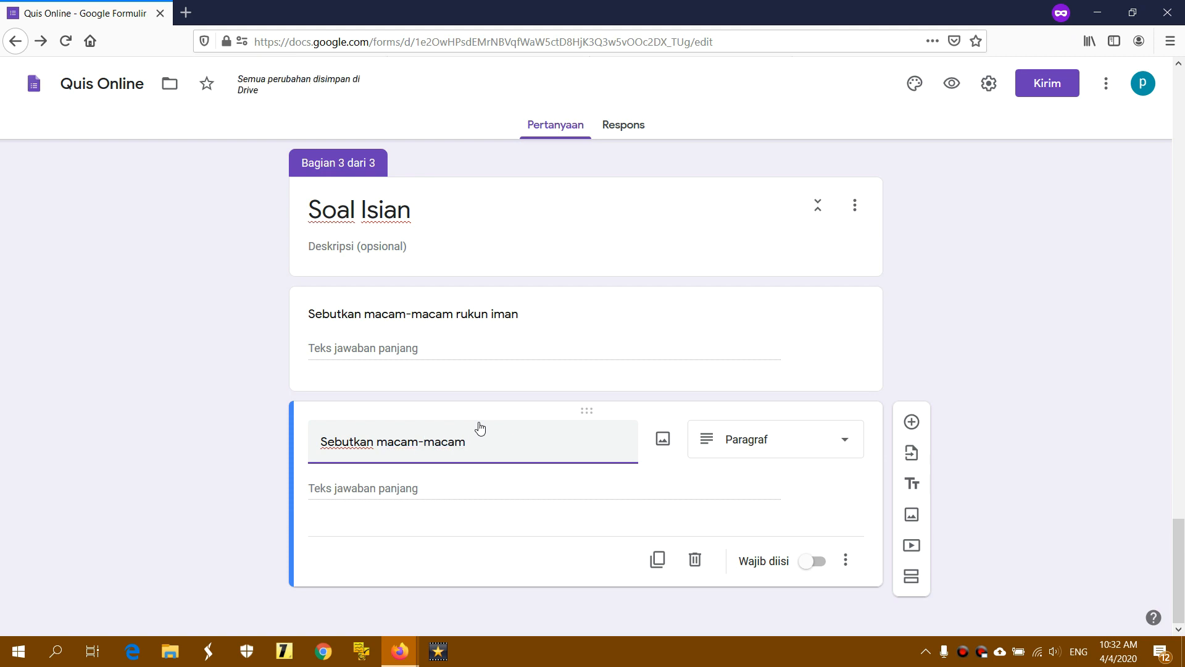
pyautogui.write(' rukun ')
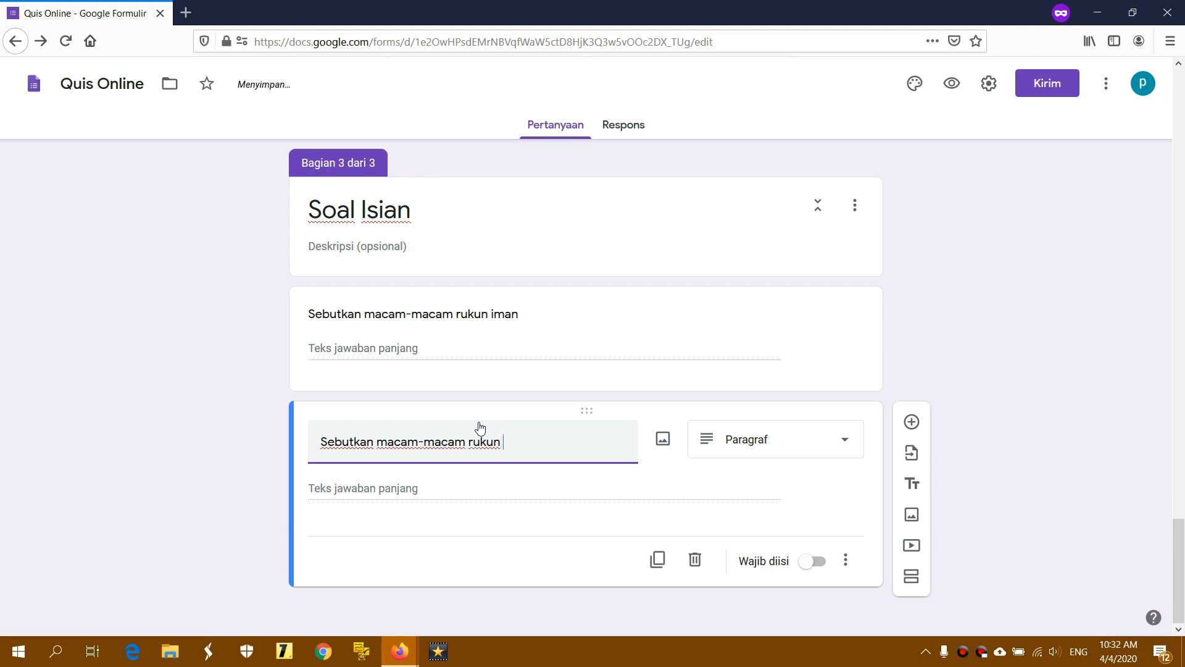
pyautogui.write('islam')
pyautogui.click(794, 440)
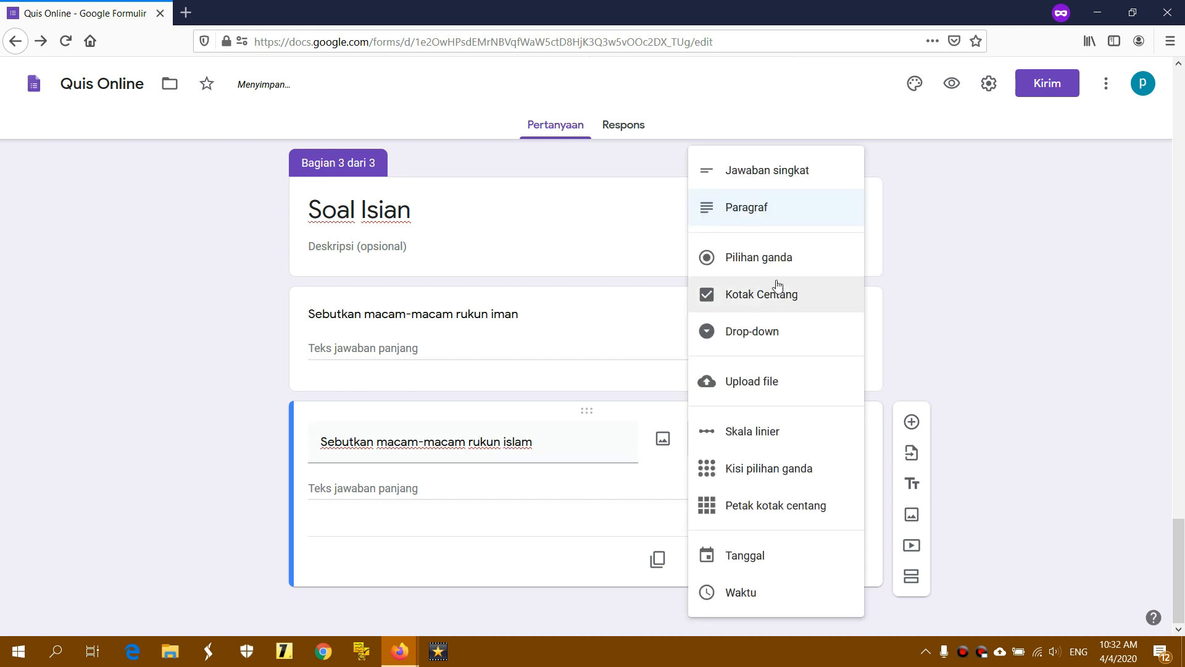
pyautogui.click(770, 212)
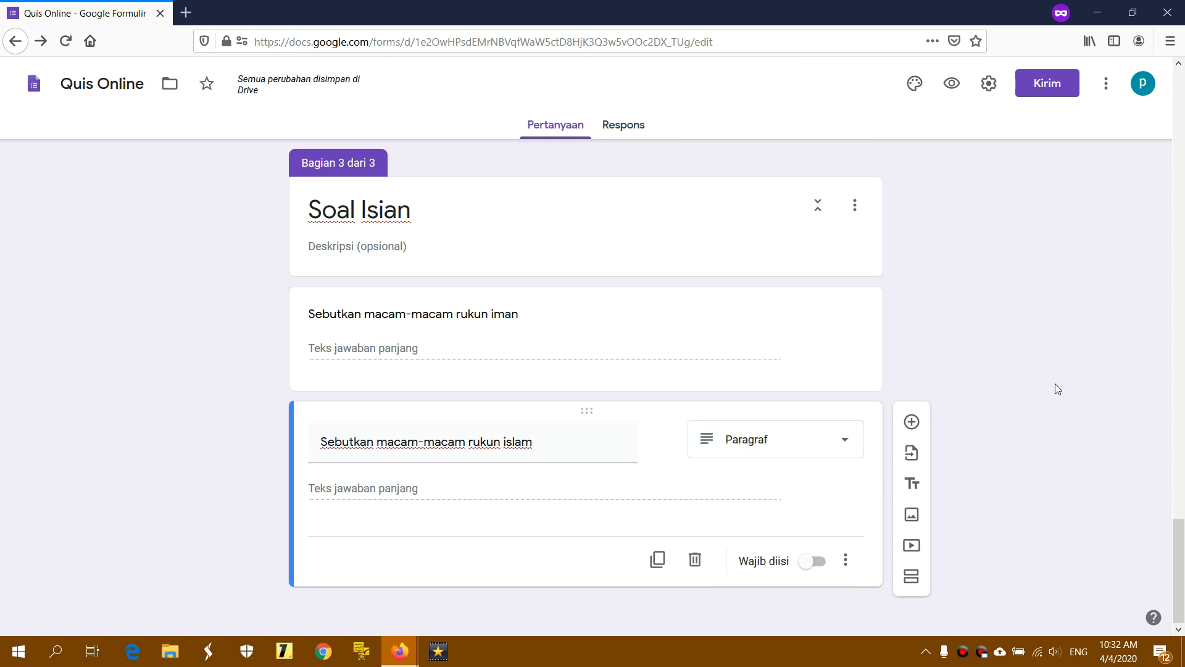
pyautogui.click(911, 422)
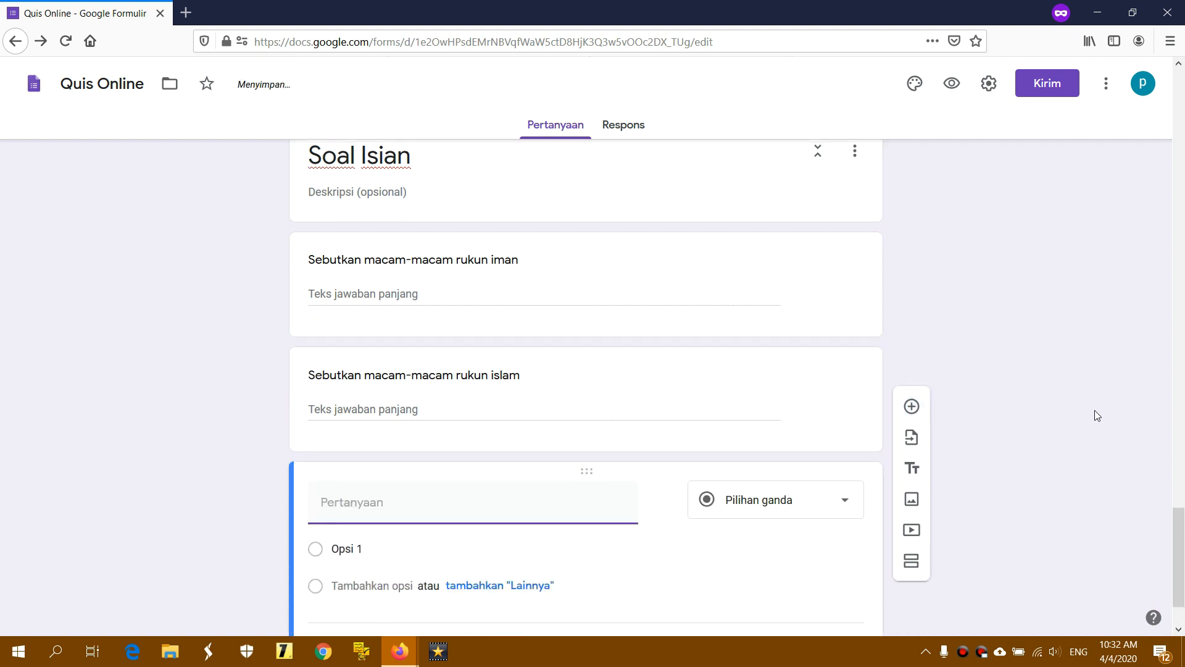
# Enter 'Berikan penjelasan yang berkaitan dengan gambar di bawah ini!' and set it to Paragraf
pyautogui.click(488, 414)
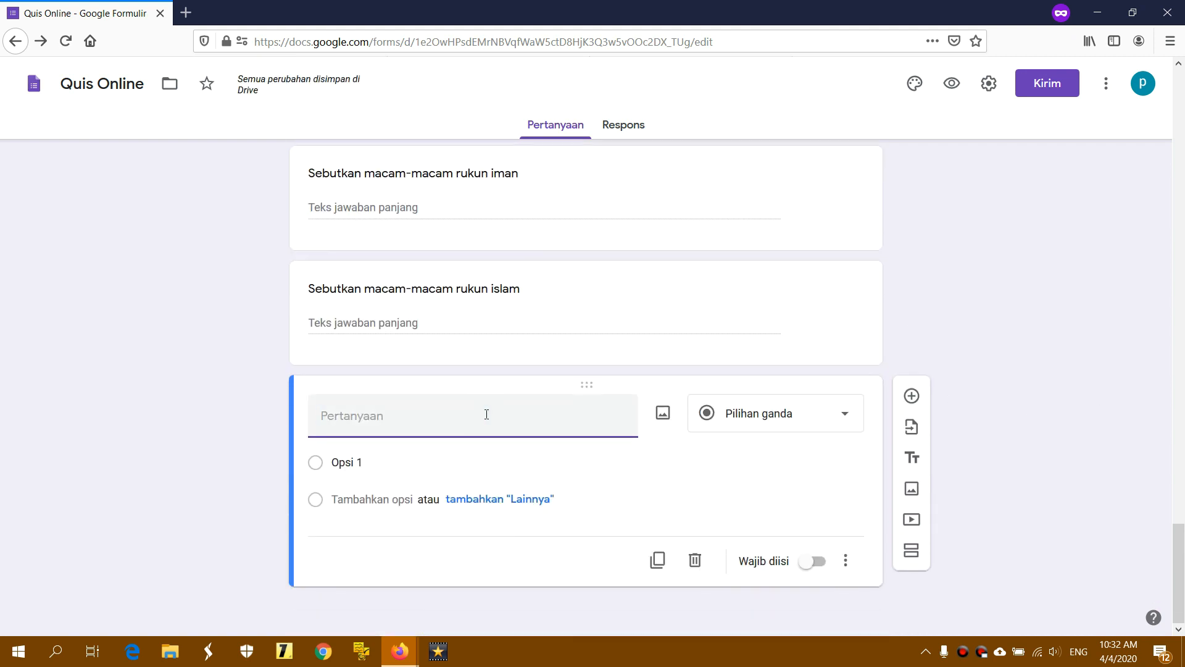
pyautogui.write('Berikan')
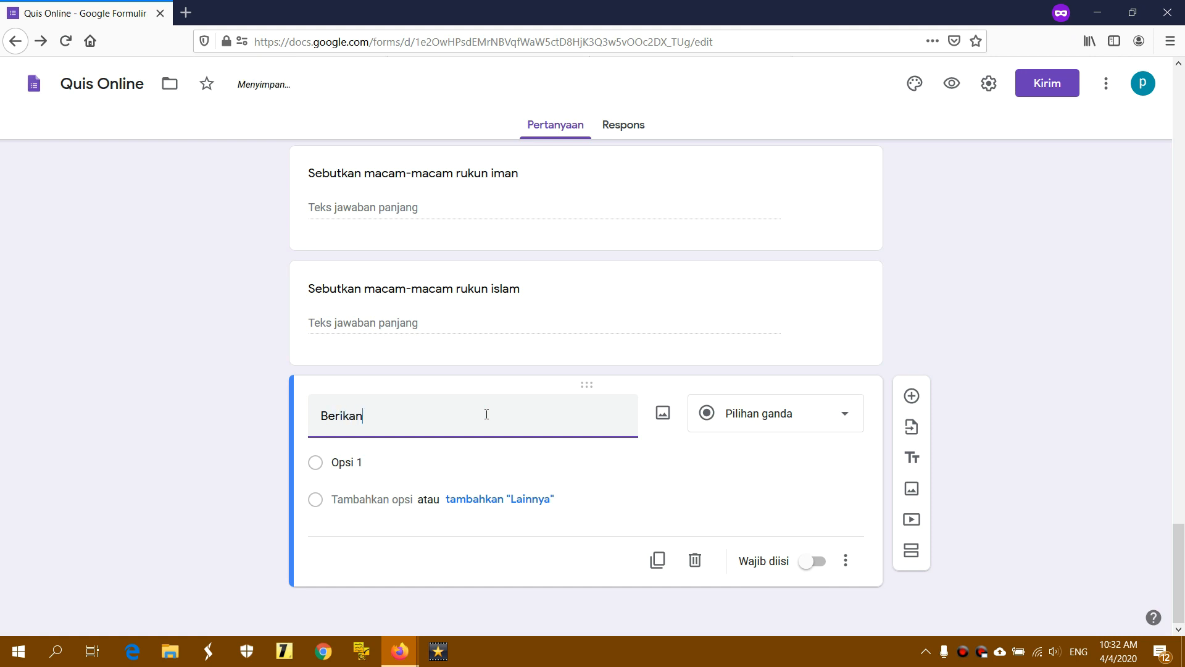
pyautogui.write(' penjelasan yang')
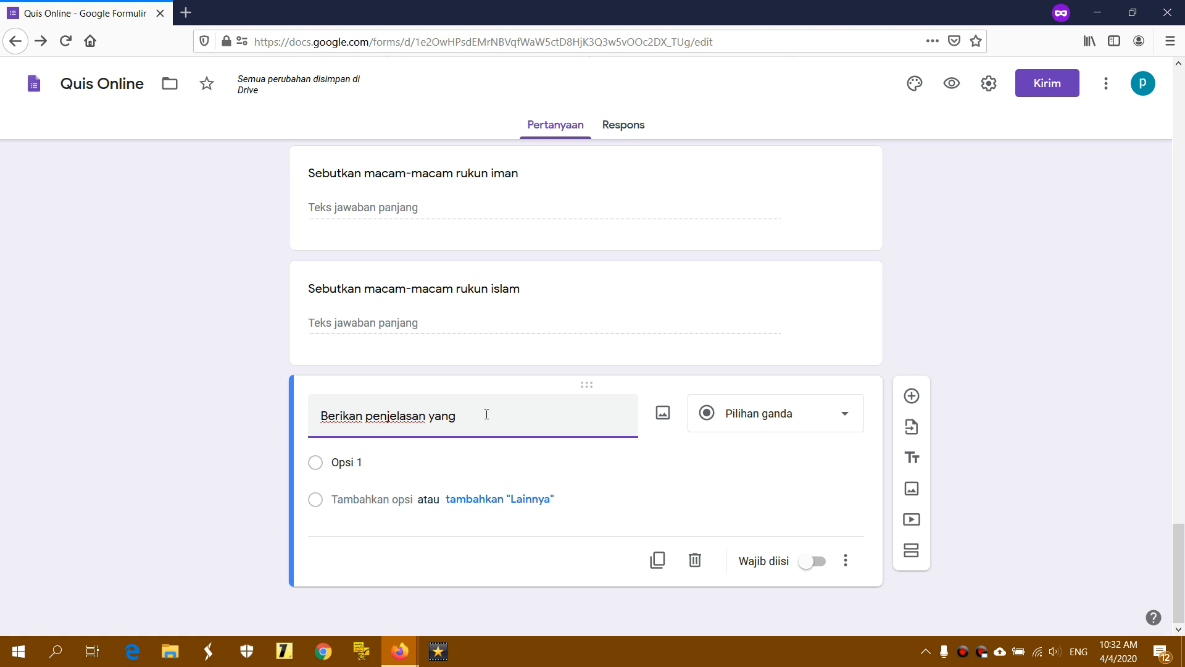
pyautogui.write(' berkaitan dengan gamba')
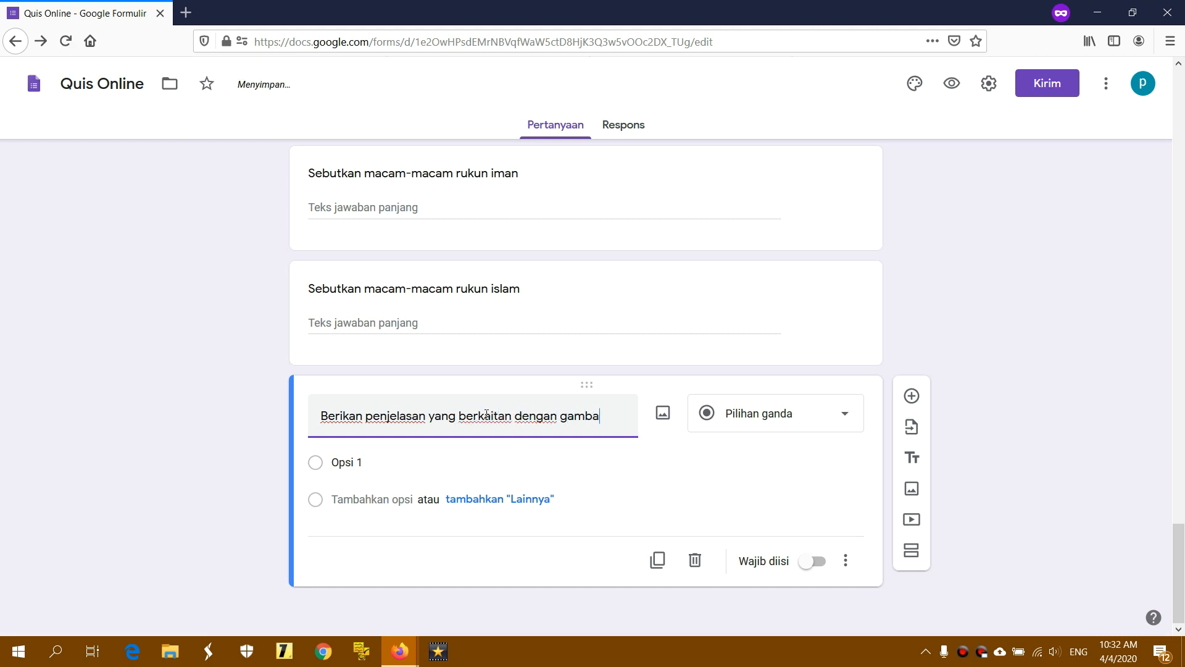
pyautogui.write('r di baw')
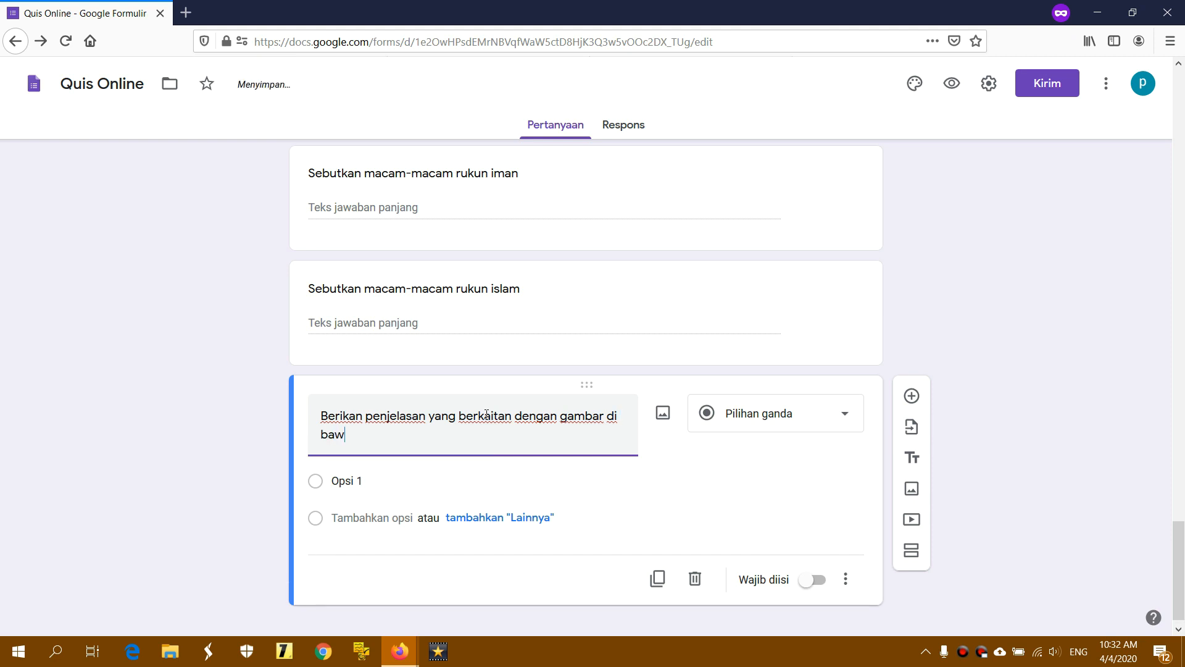
pyautogui.write('ah ini!')
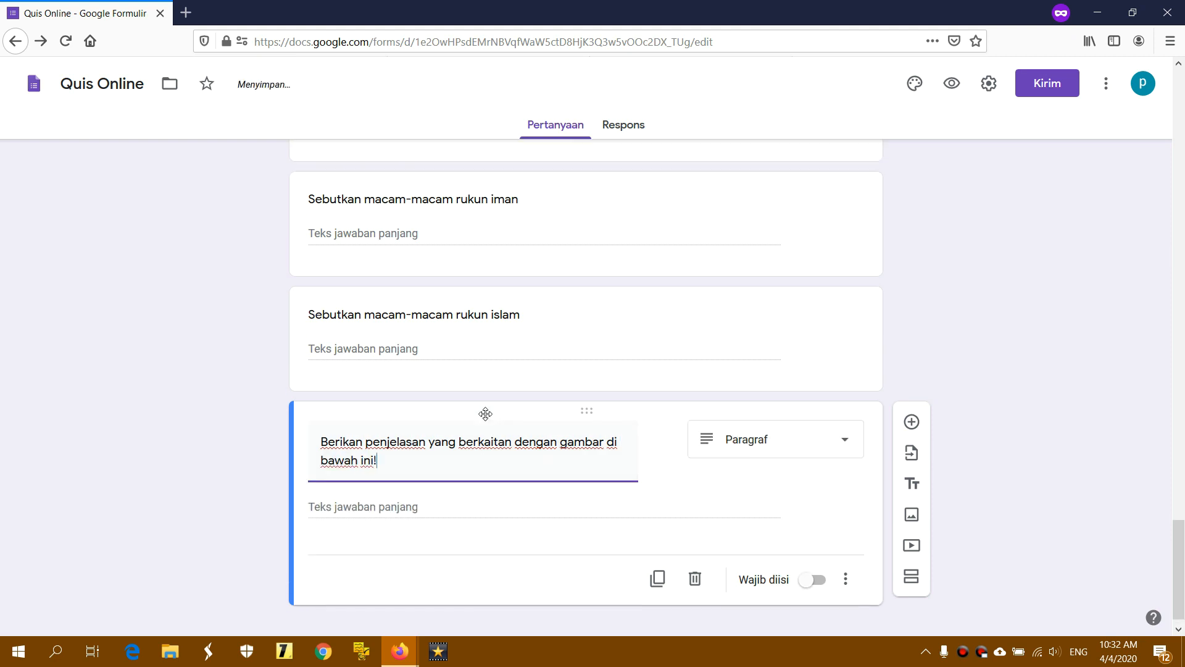
pyautogui.scroll(-1, 485, 416)
pyautogui.click(479, 443)
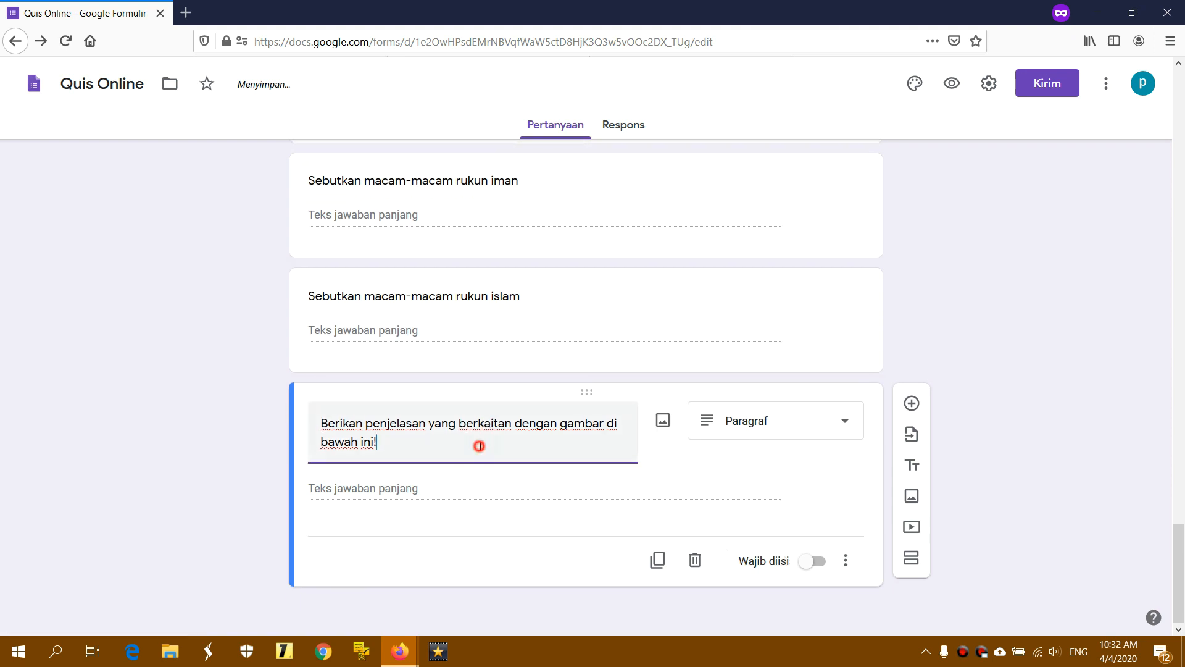
pyautogui.click(808, 420)
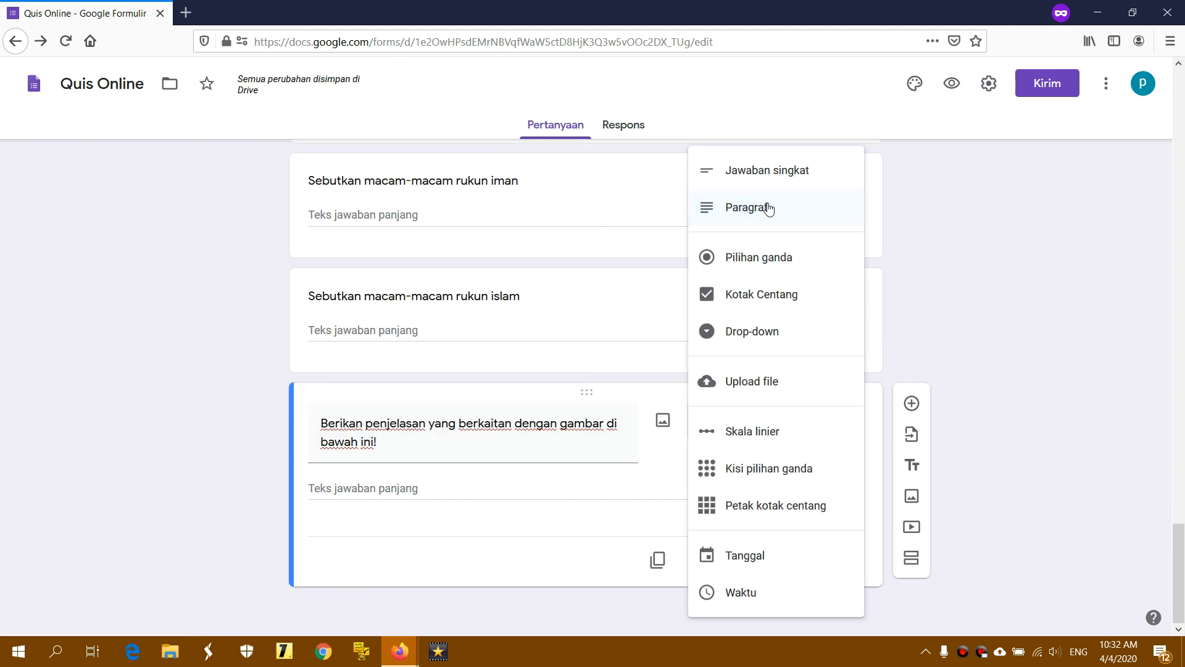
pyautogui.click(773, 208)
pyautogui.click(1082, 349)
pyautogui.moveTo(652, 421)
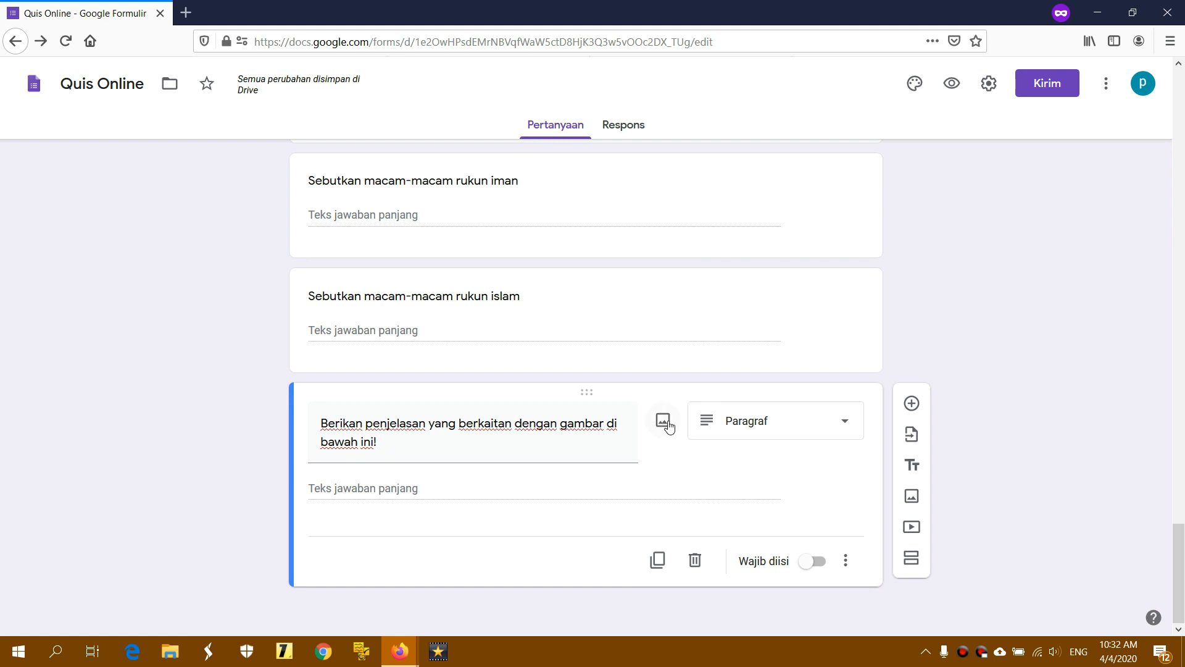
# Upload Ka'bah.jpg from the computer as the question's image
pyautogui.click(663, 423)
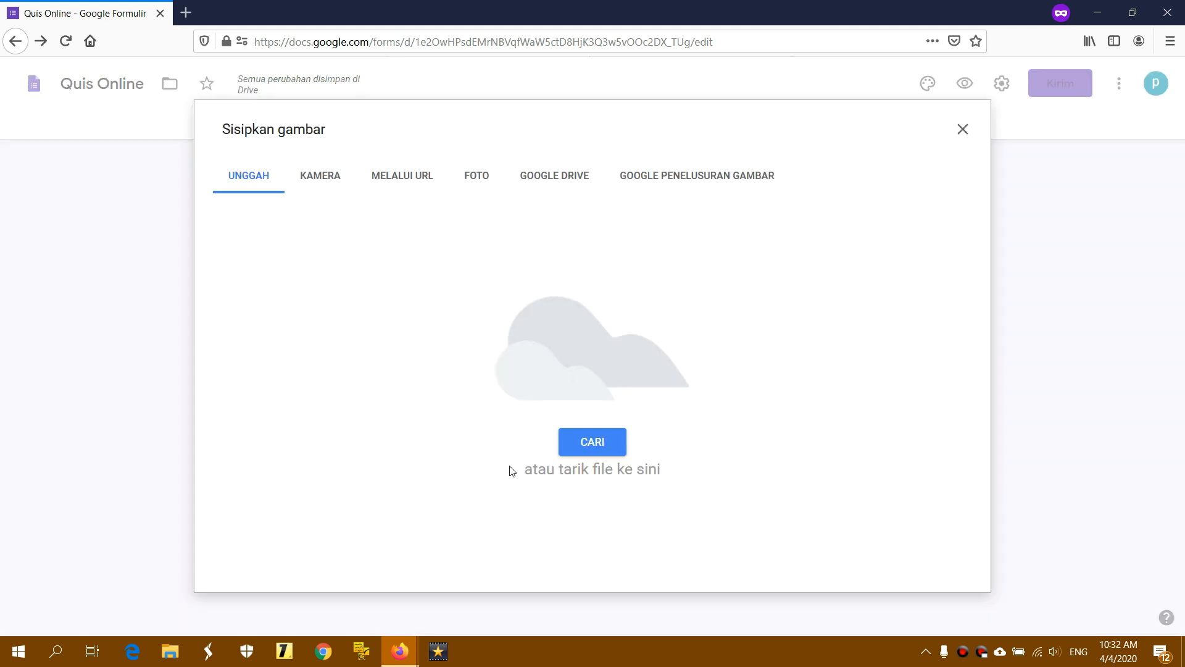
pyautogui.click(597, 440)
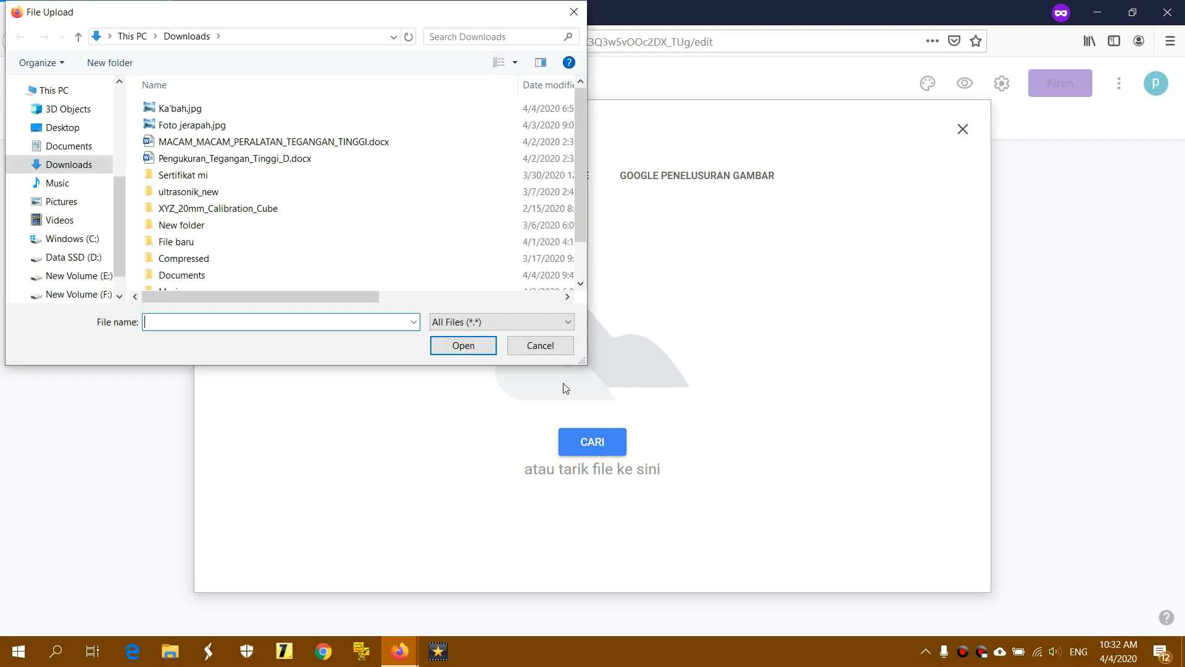
pyautogui.click(242, 108)
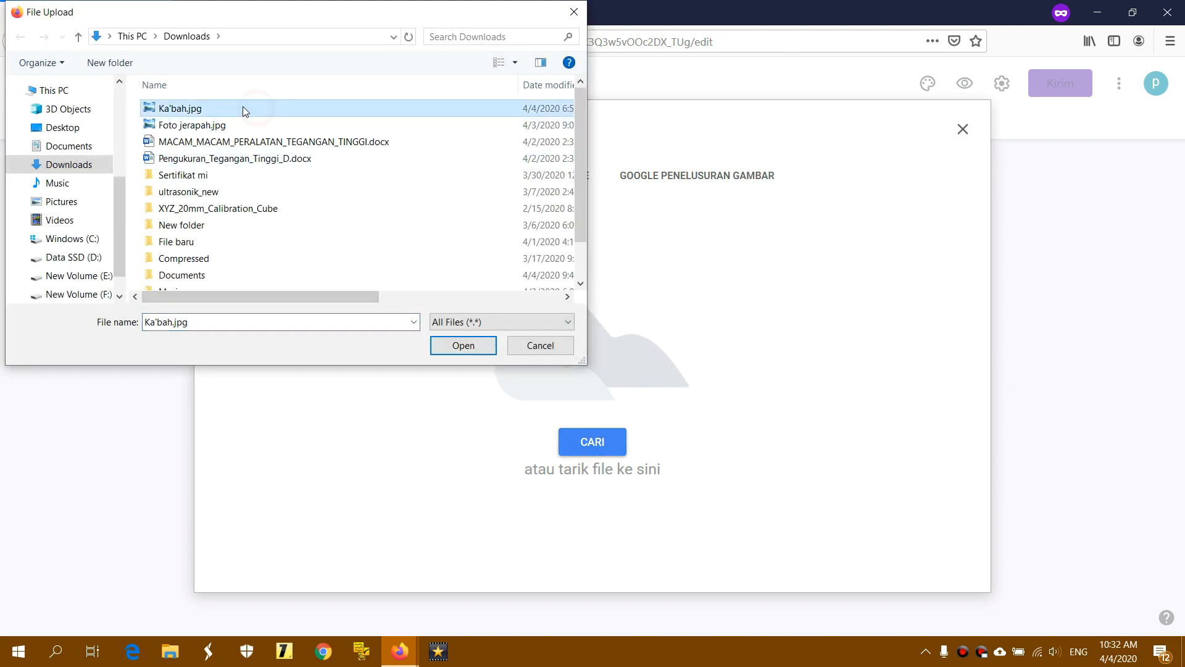
pyautogui.click(445, 344)
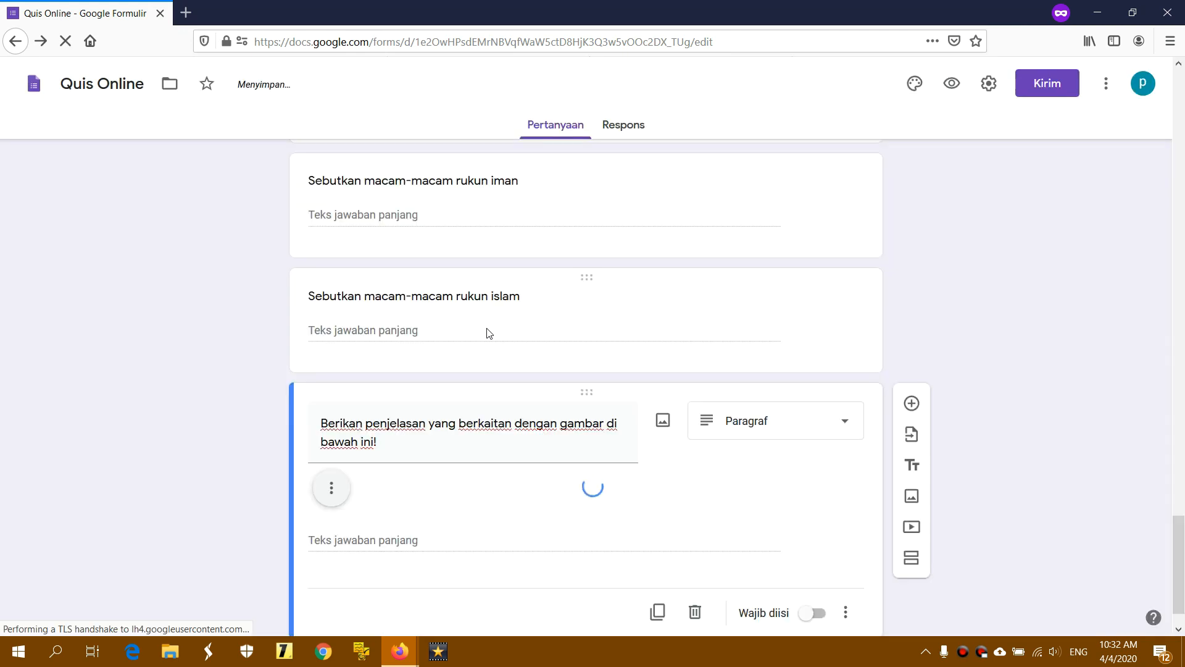
# Resize the Ka'bah picture smaller by dragging its corner handle
pyautogui.scroll(-3, 489, 334)
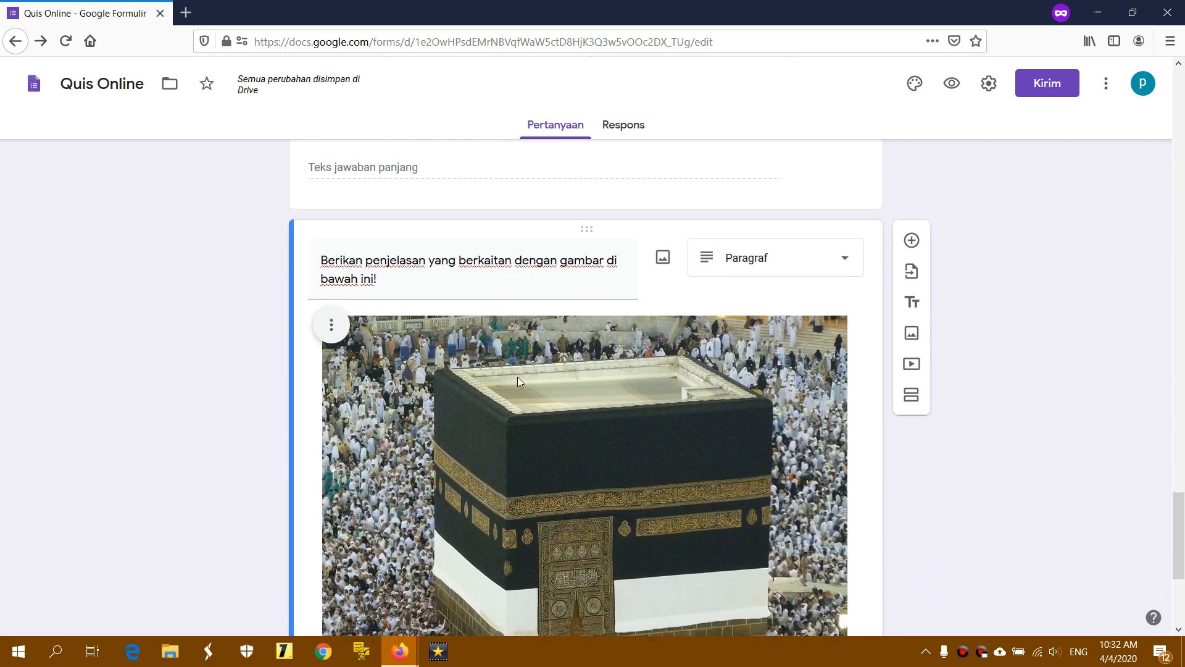
pyautogui.click(518, 376)
pyautogui.moveTo(319, 311); pyautogui.dragTo(529, 491)
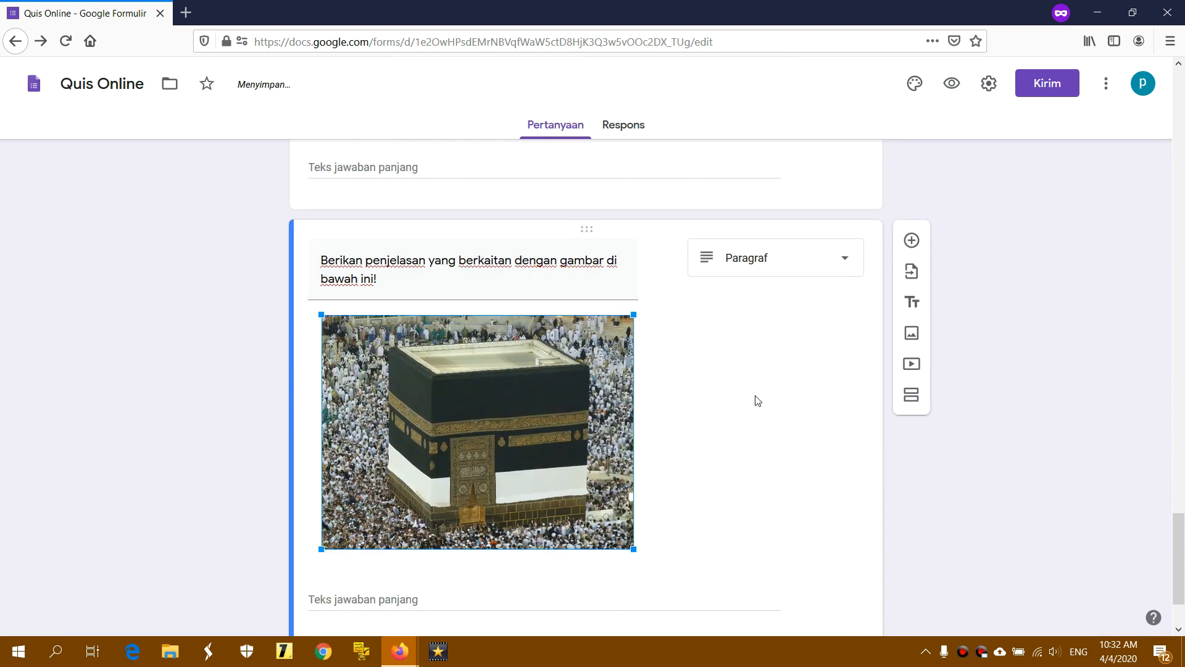
pyautogui.click(749, 324)
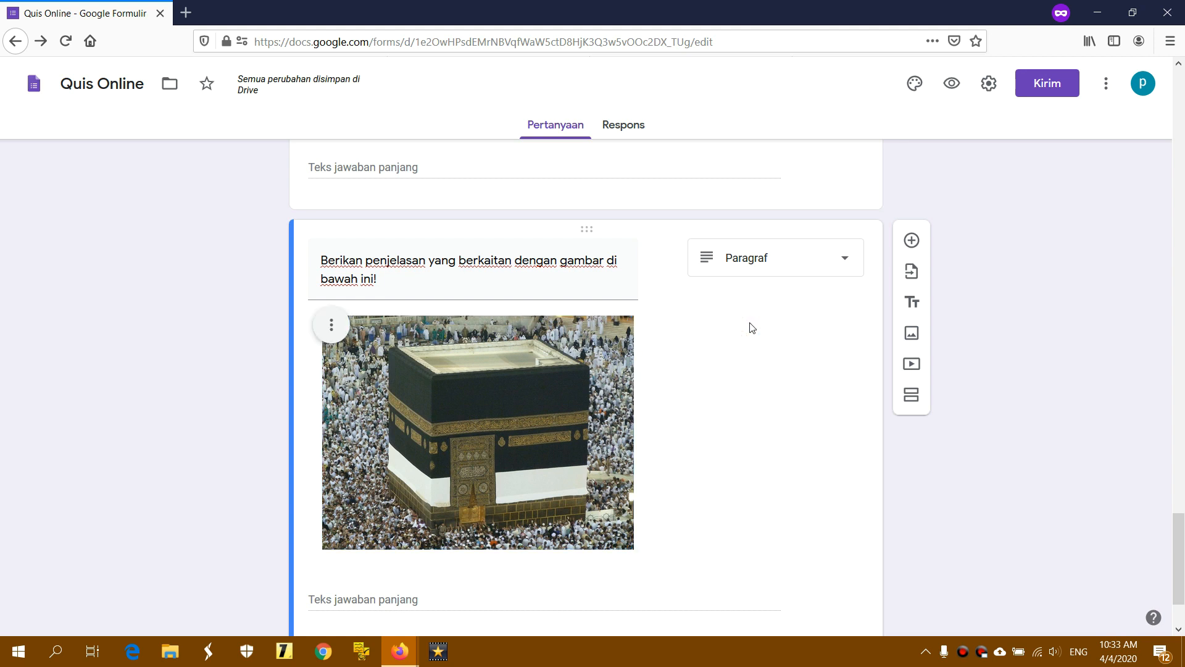
# Set the Ka'bah picture's alignment to Rata tengah (centre)
pyautogui.click(332, 324)
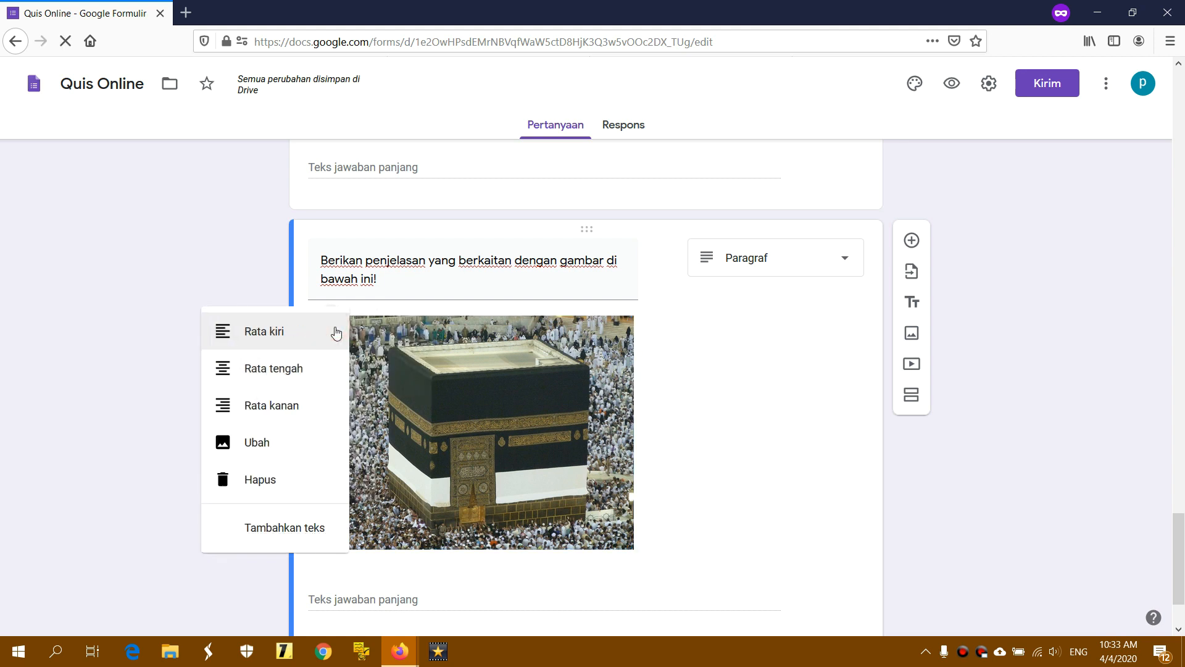
pyautogui.click(557, 358)
pyautogui.click(535, 355)
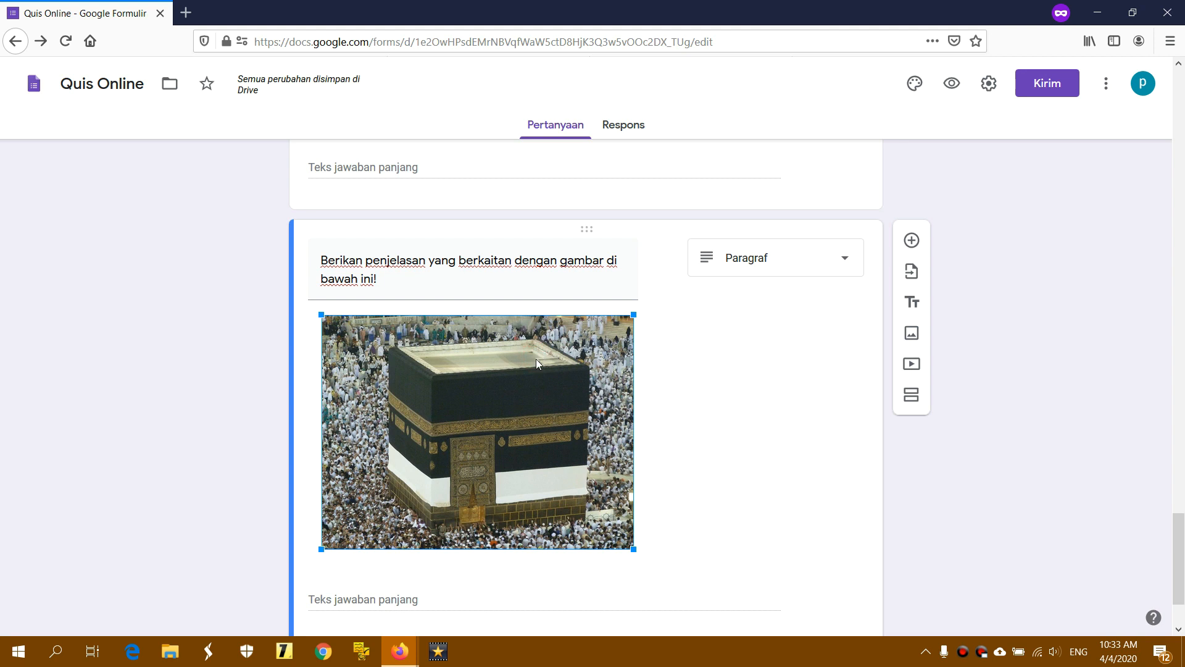
pyautogui.click(730, 332)
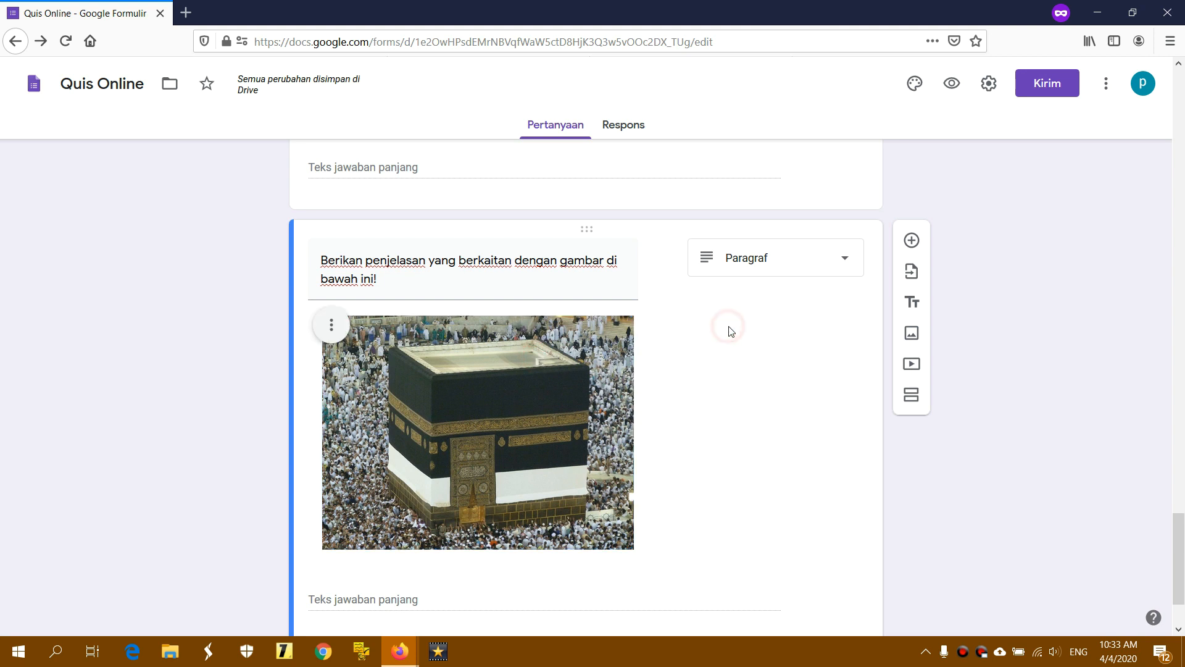
pyautogui.click(333, 326)
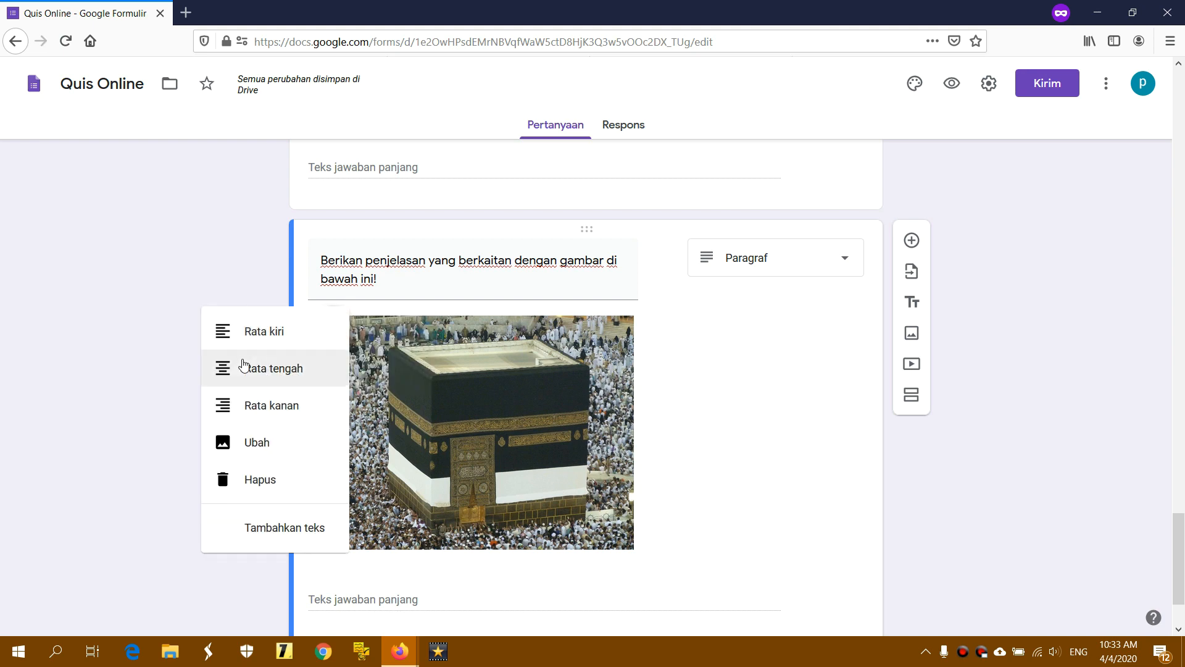
pyautogui.click(312, 368)
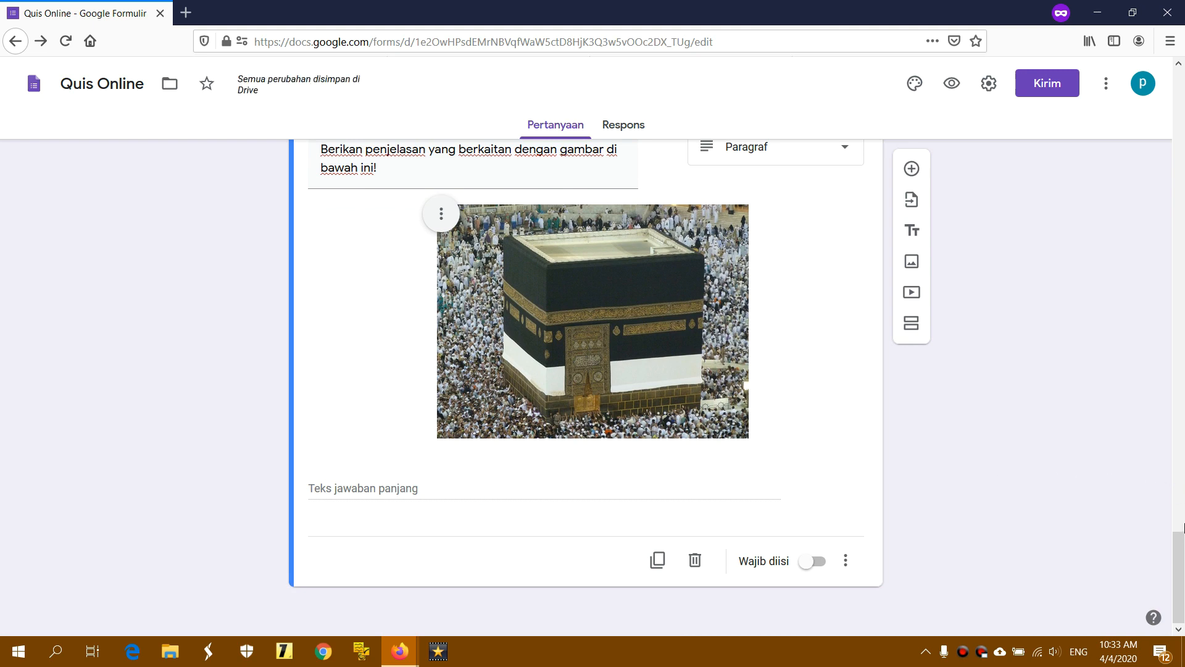
pyautogui.moveTo(1179, 557); pyautogui.dragTo(1165, 90)
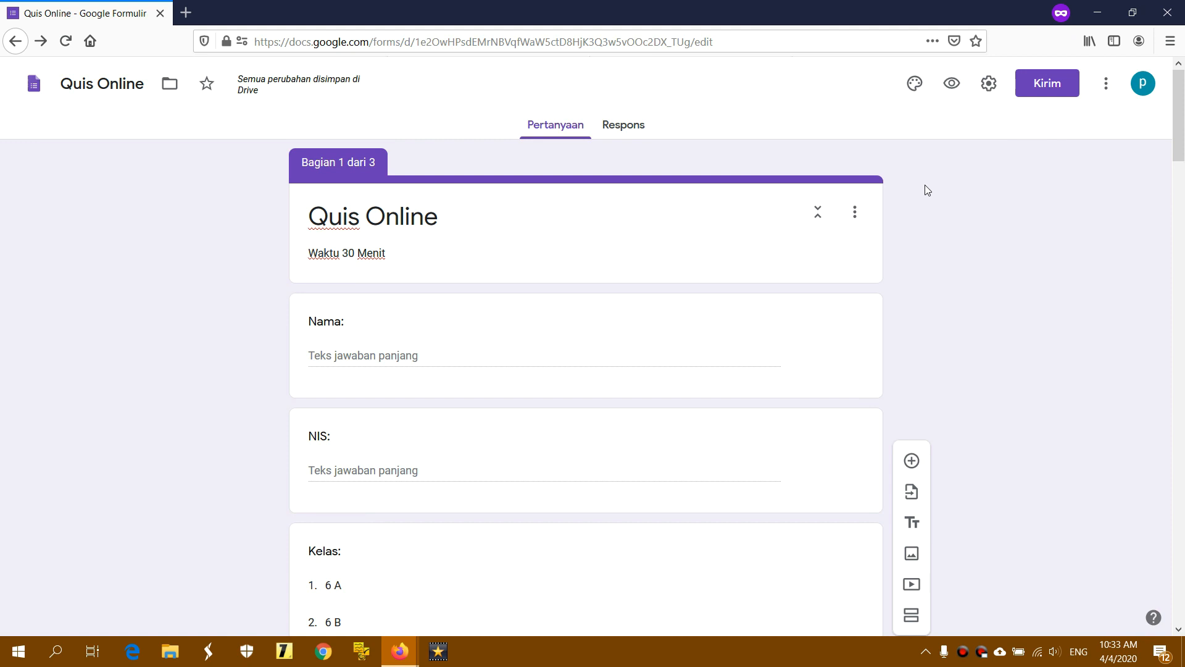
# Preview Quis Online as a respondent, check the Nama, NIS and Kelas fields, then leave the preview
pyautogui.click(952, 84)
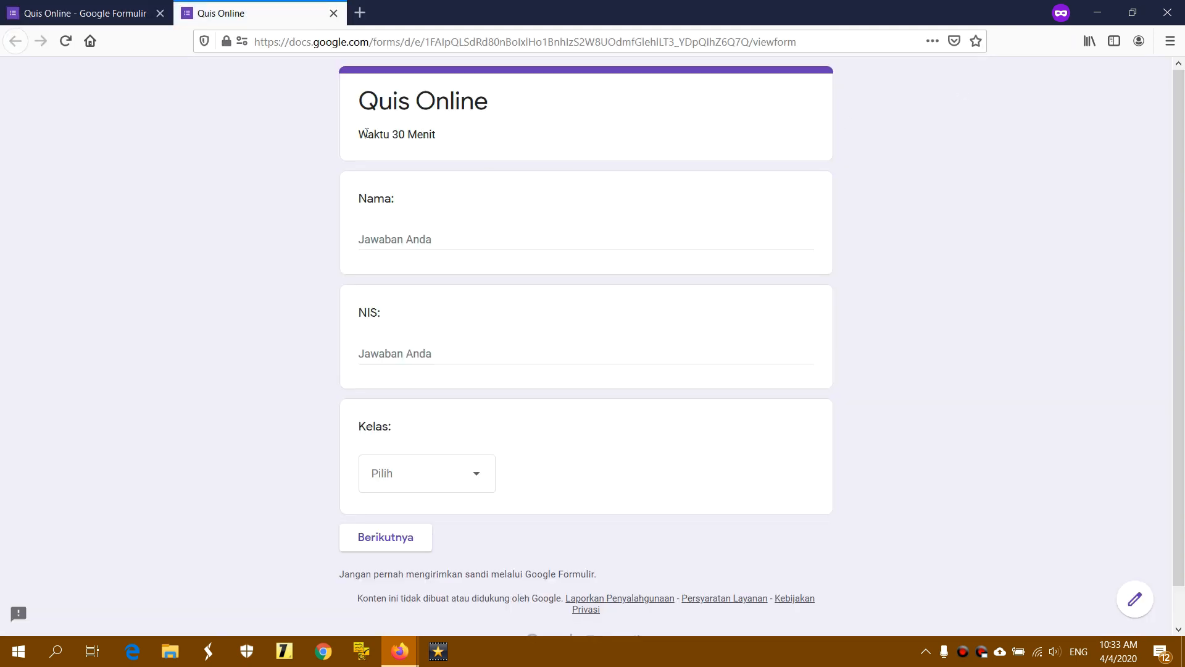
pyautogui.moveTo(364, 133); pyautogui.dragTo(457, 140)
pyautogui.click(490, 143)
pyautogui.click(418, 234)
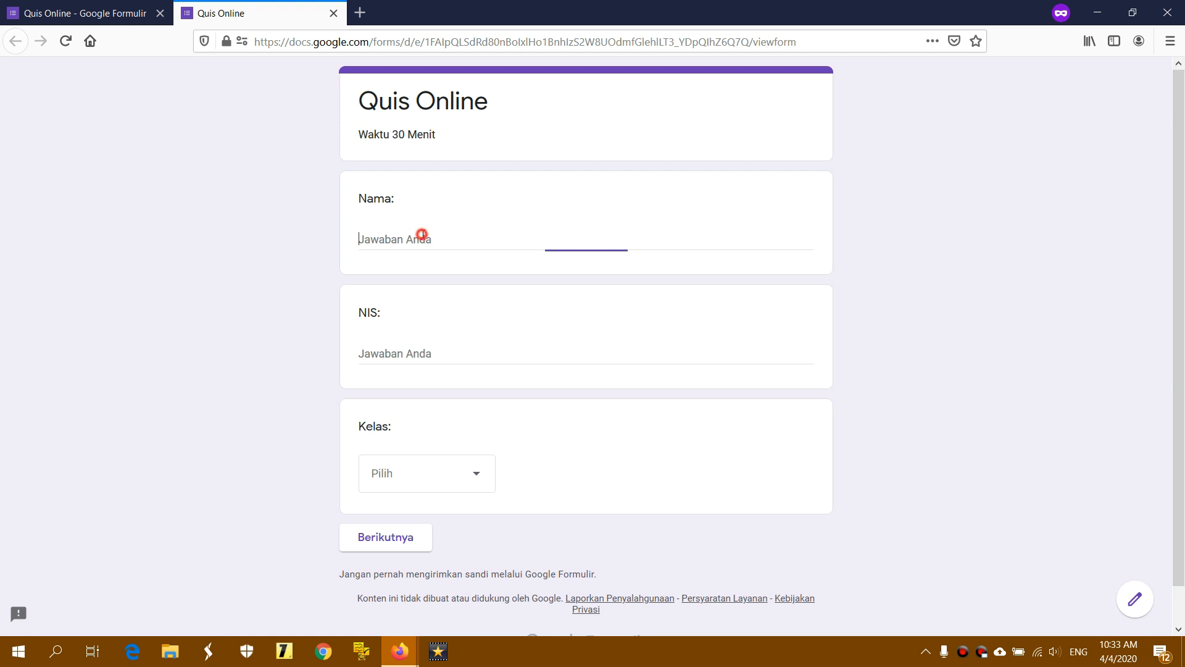
pyautogui.click(379, 349)
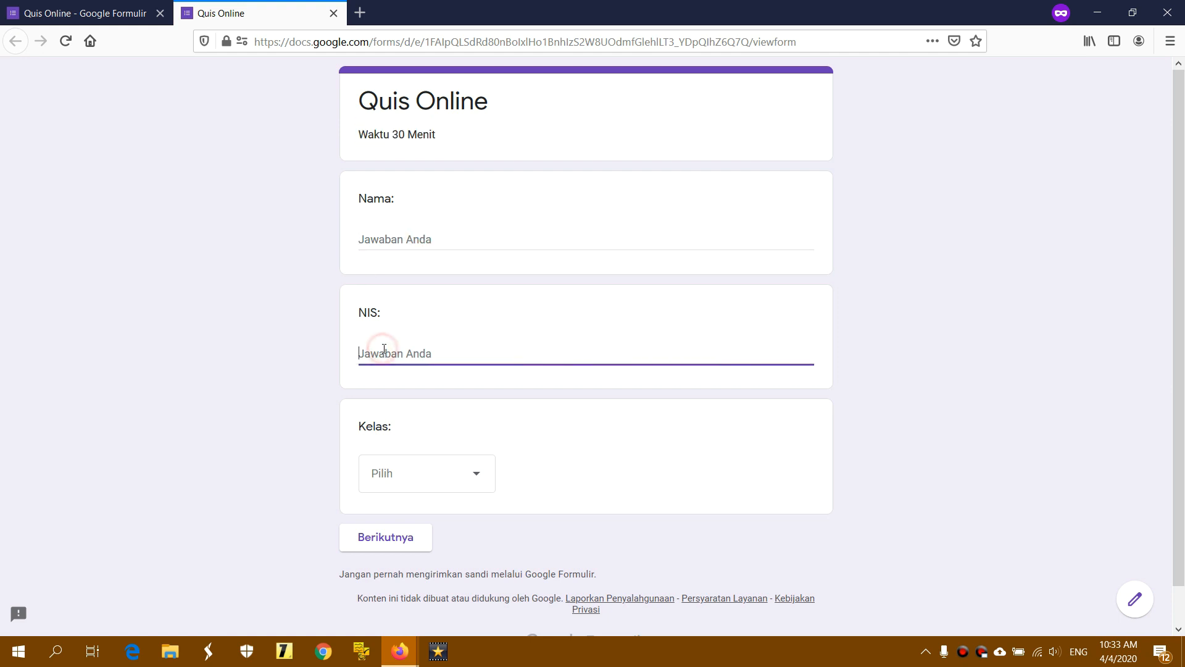
pyautogui.click(401, 478)
pyautogui.click(564, 467)
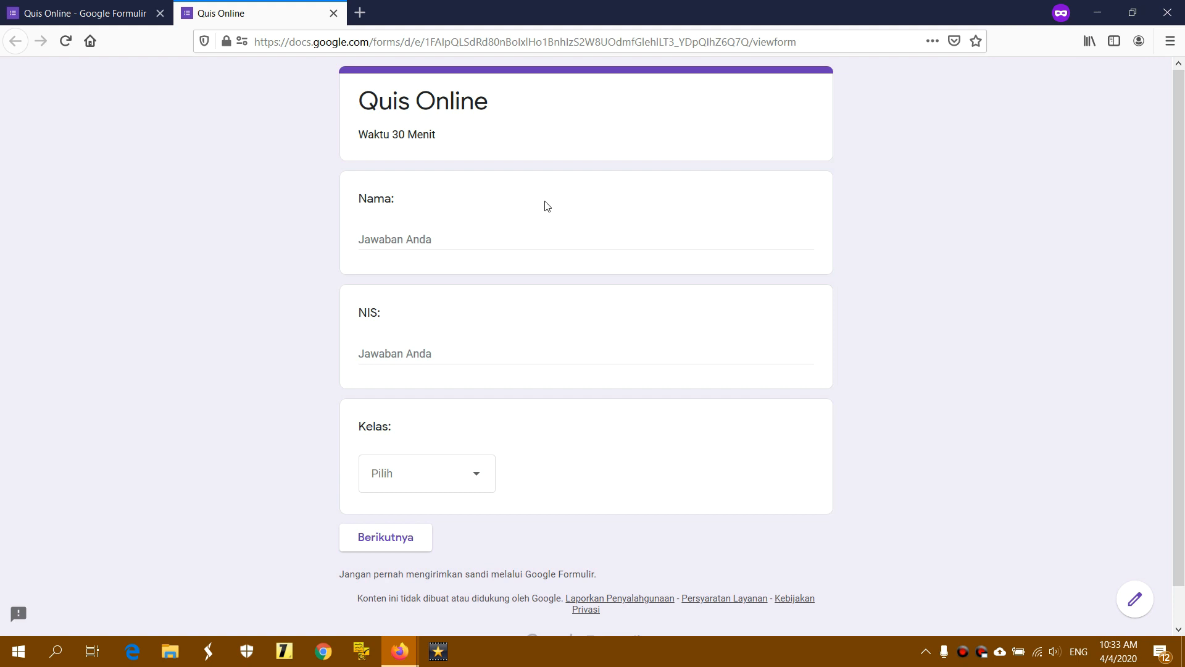
pyautogui.click(334, 13)
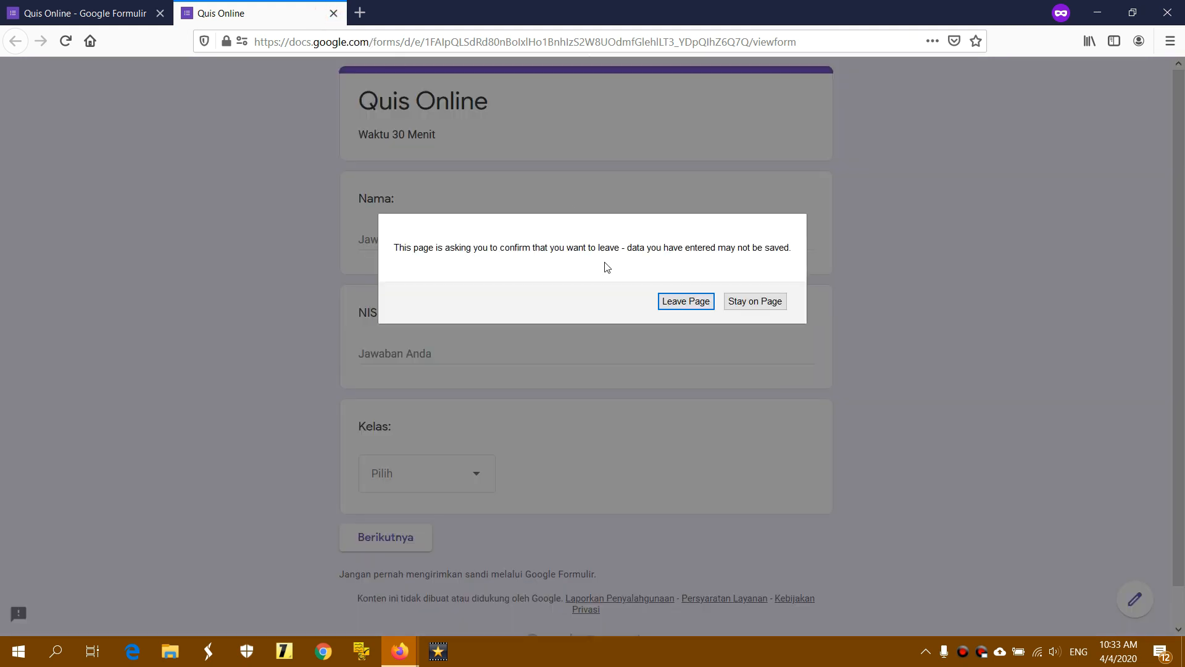
pyautogui.click(662, 297)
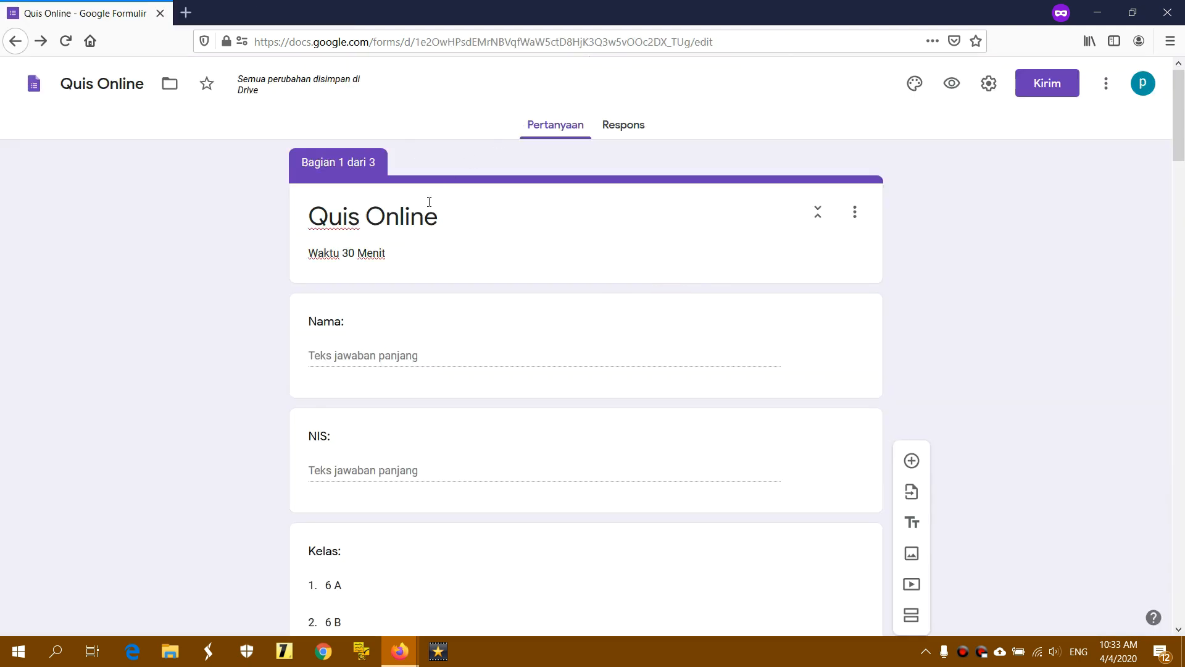
# Turn on Wajib diisi for the Nama, NIS and Kelas question cards
pyautogui.click(376, 325)
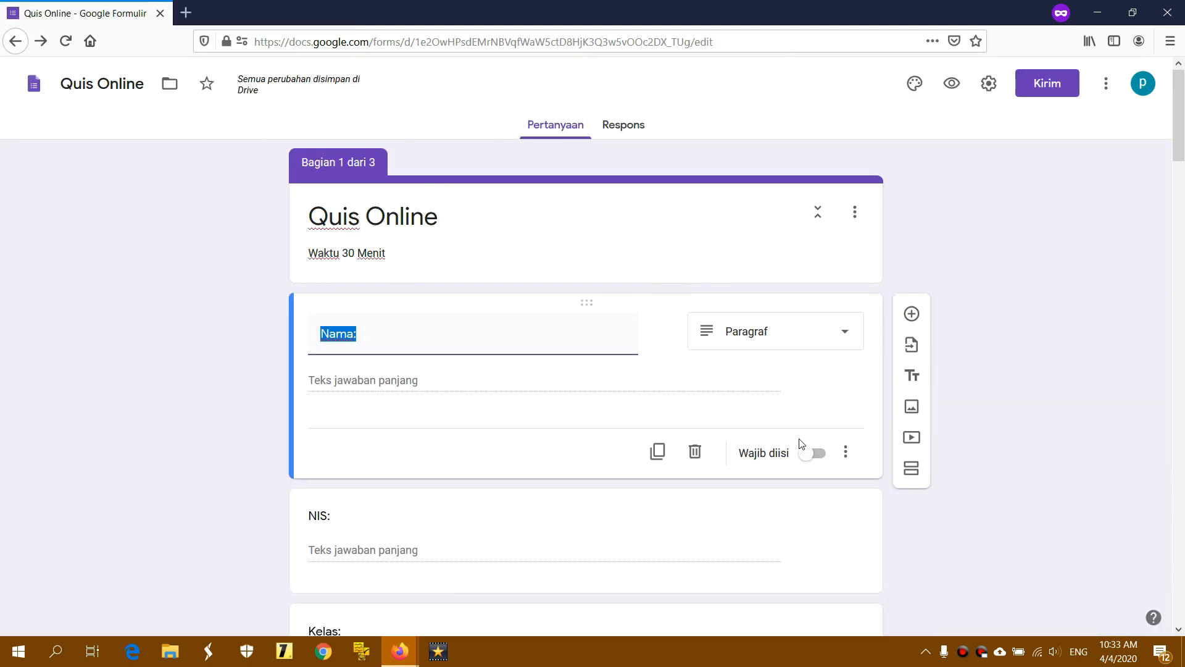
pyautogui.click(811, 455)
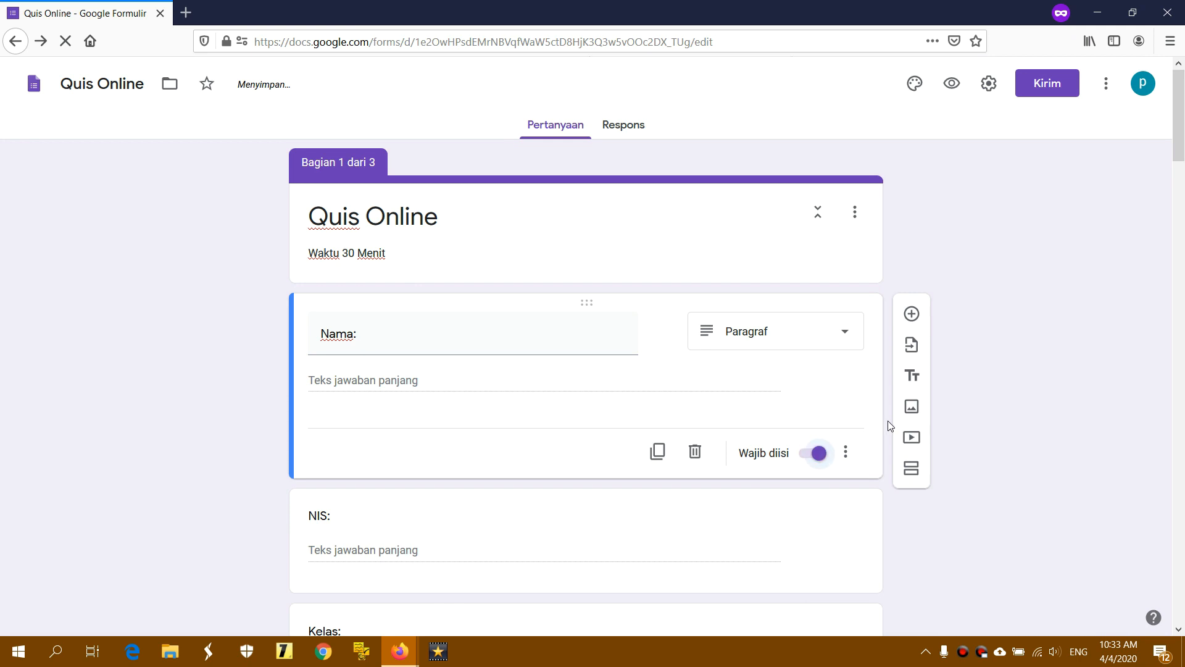
pyautogui.scroll(-2, 418, 431)
pyautogui.click(394, 466)
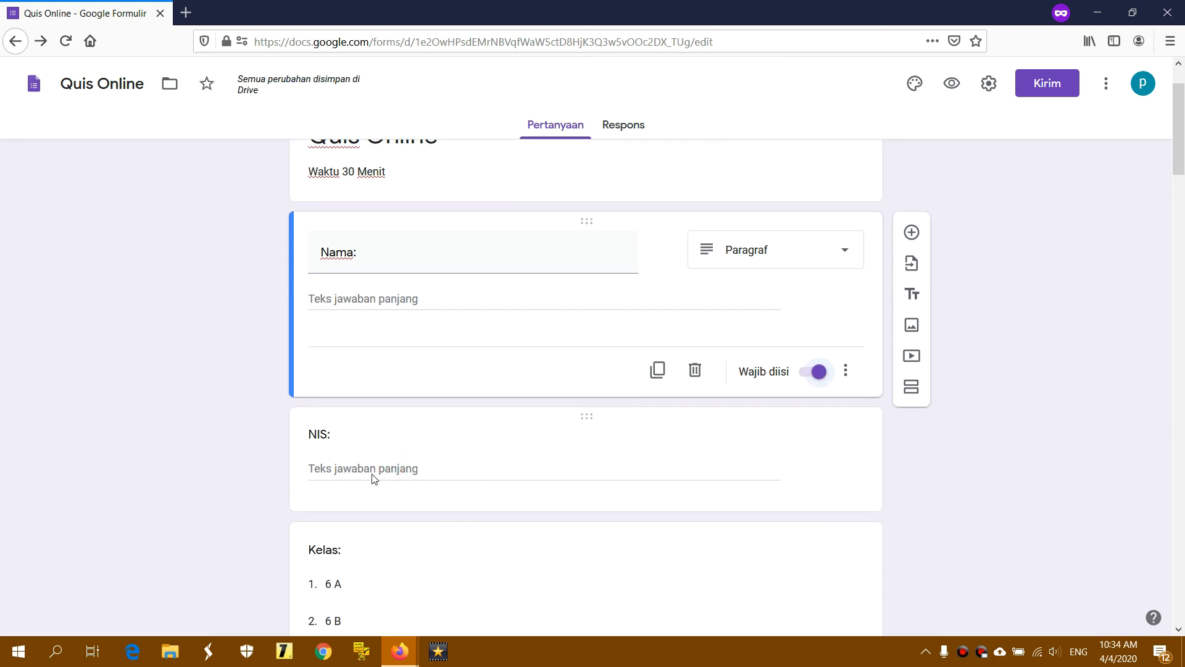
pyautogui.click(345, 438)
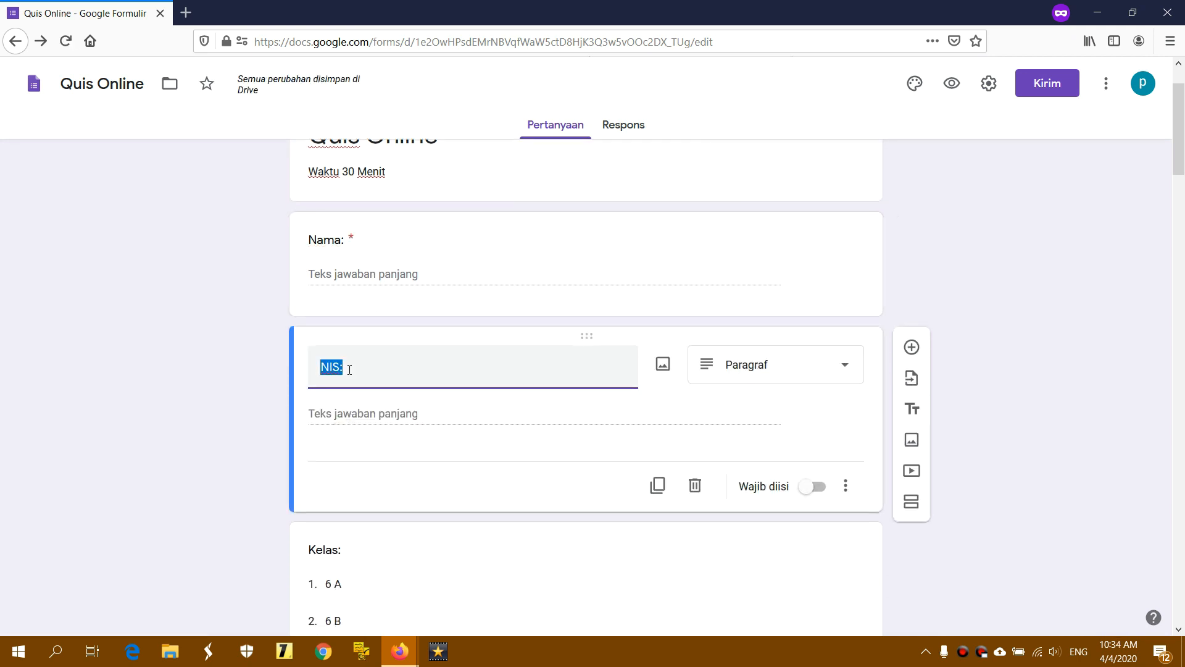
pyautogui.click(349, 369)
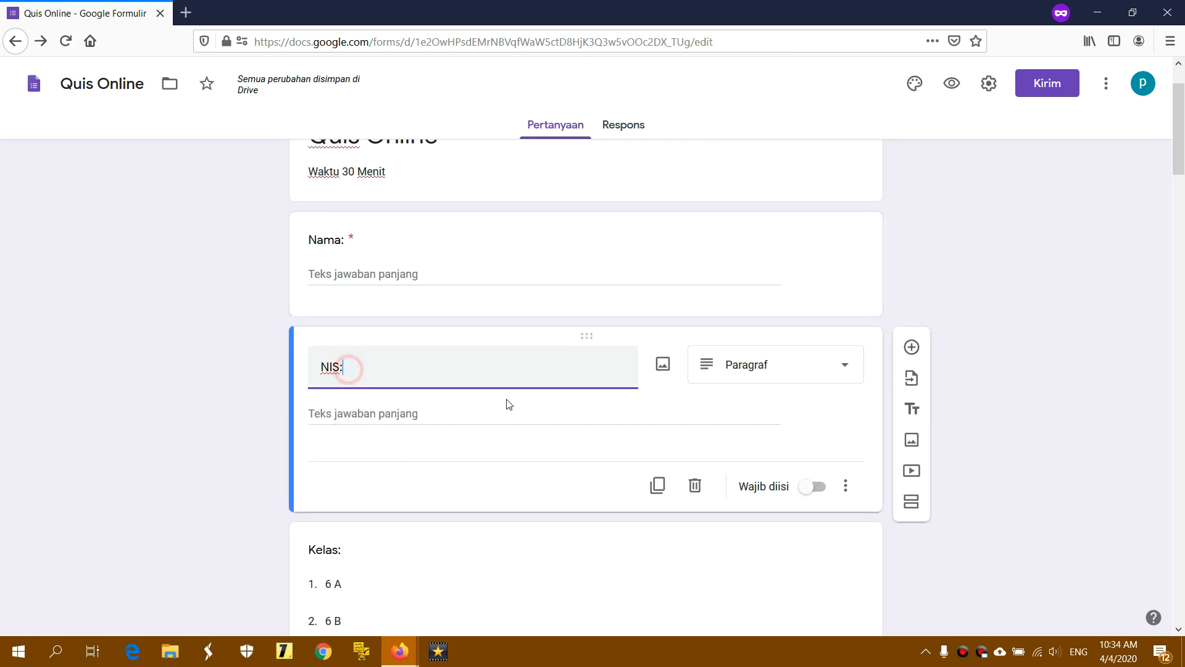
pyautogui.click(818, 487)
pyautogui.scroll(-4, 500, 418)
pyautogui.click(358, 307)
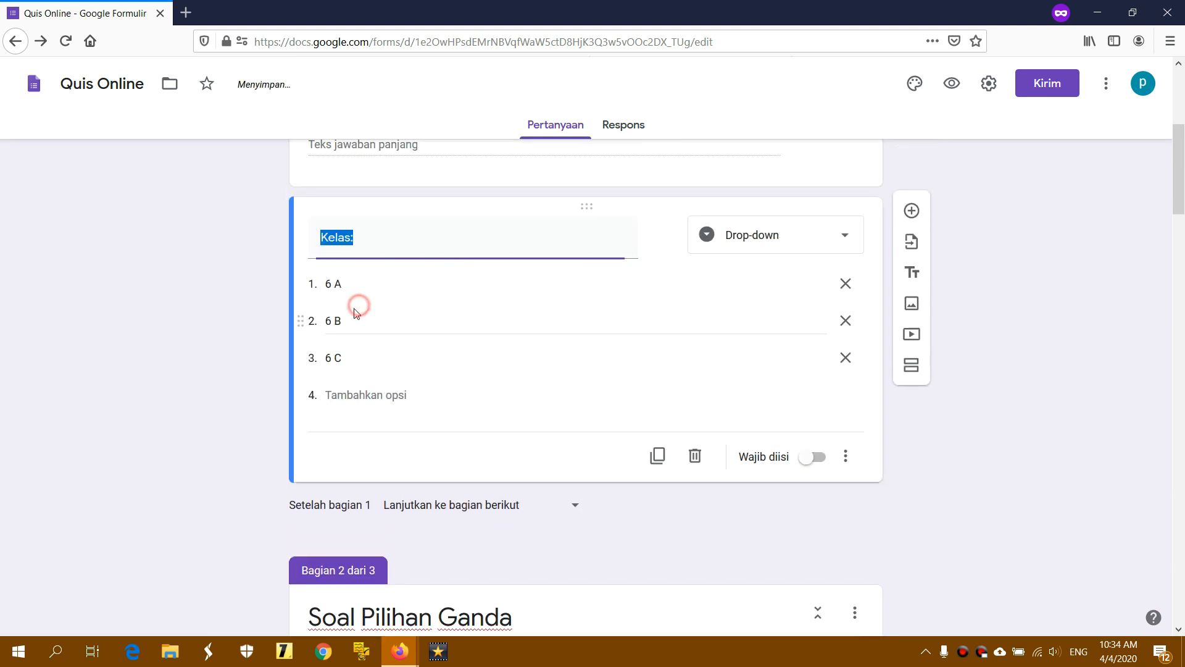
pyautogui.click(813, 459)
pyautogui.scroll(3, 965, 420)
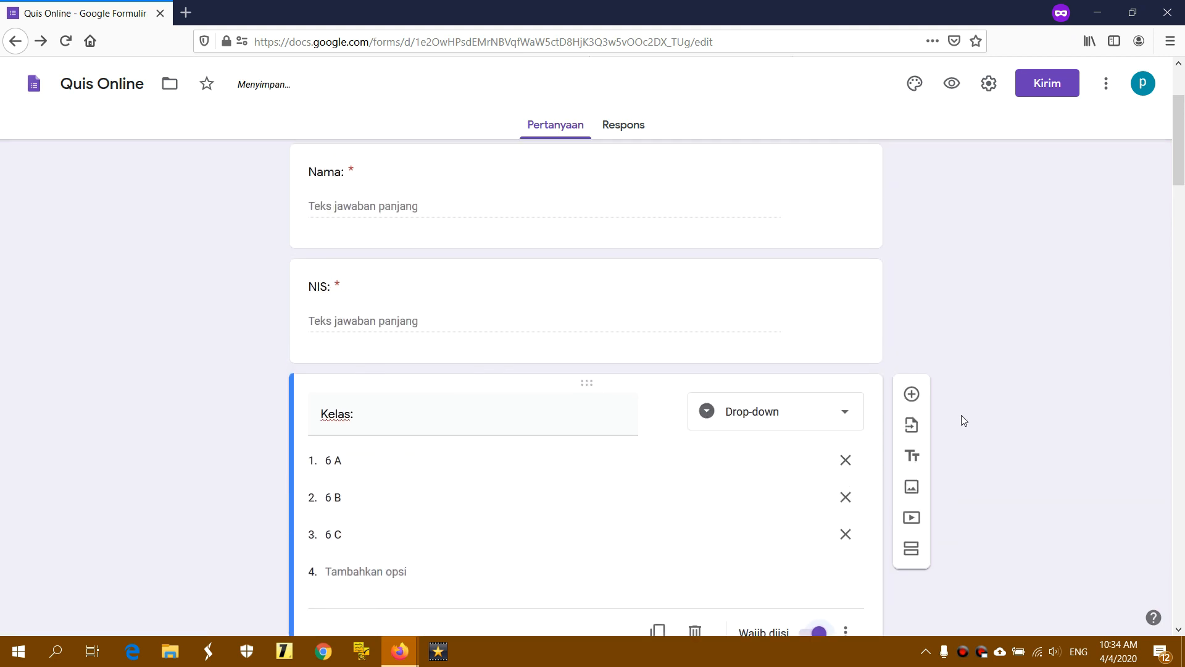
pyautogui.scroll(2, 965, 420)
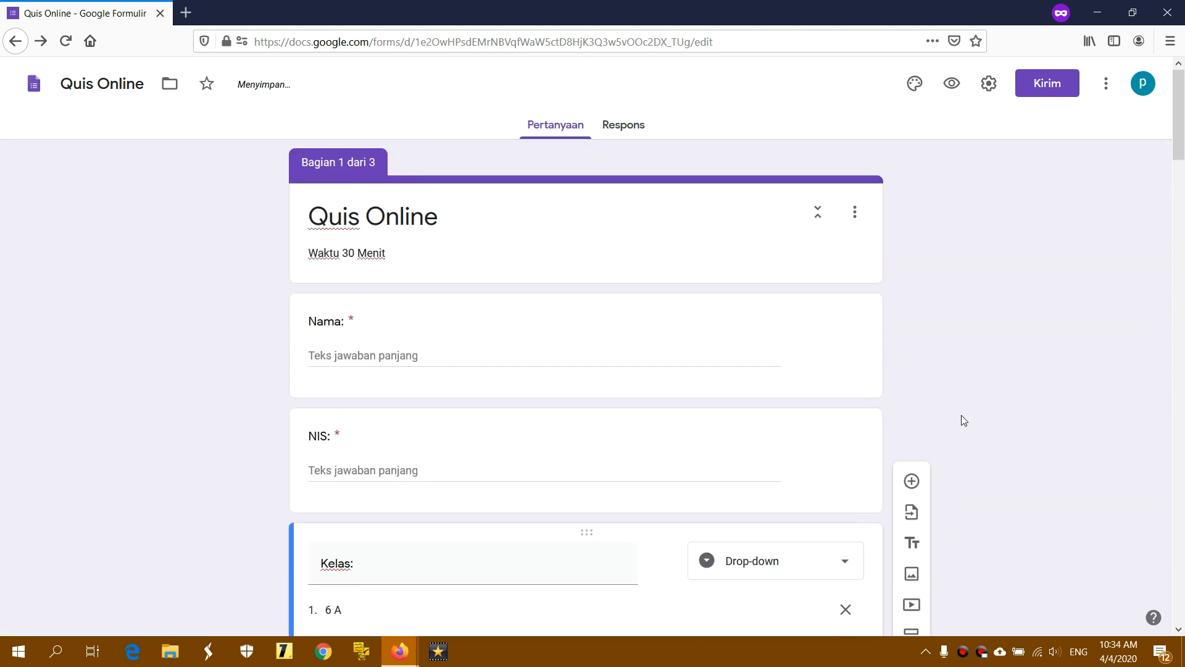
# Preview the form and try Berikutnya with Nama and NIS empty to see required-field errors
pyautogui.click(952, 83)
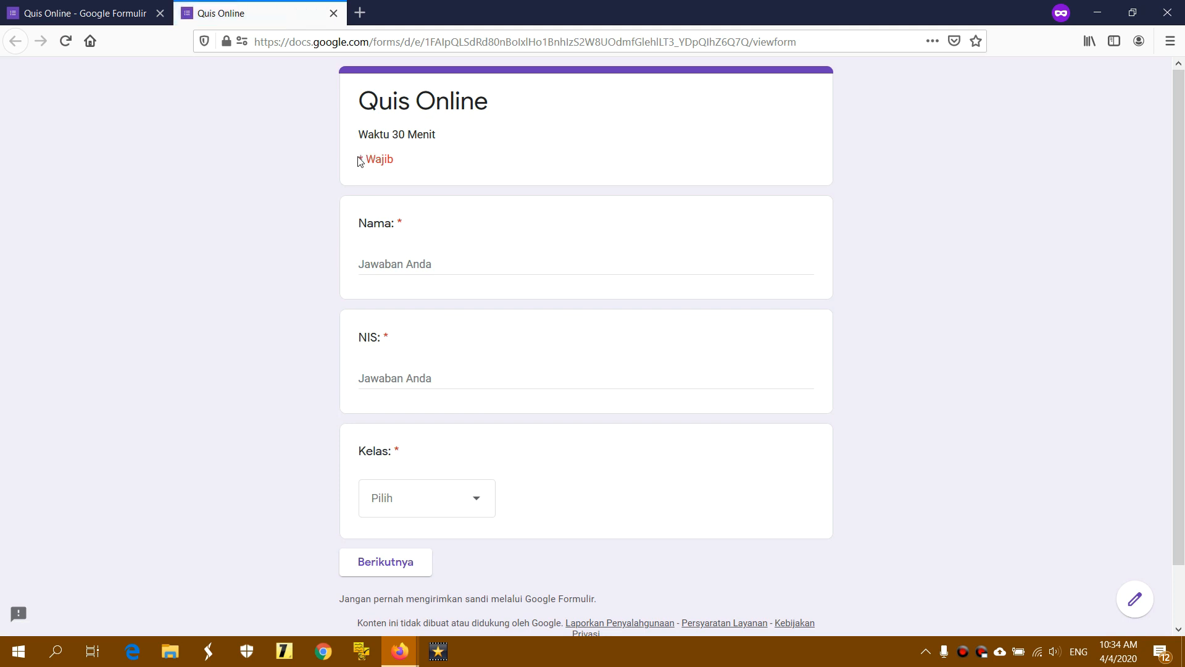
pyautogui.moveTo(360, 157); pyautogui.dragTo(434, 165)
pyautogui.moveTo(362, 156); pyautogui.dragTo(403, 158)
pyautogui.click(404, 158)
pyautogui.click(374, 562)
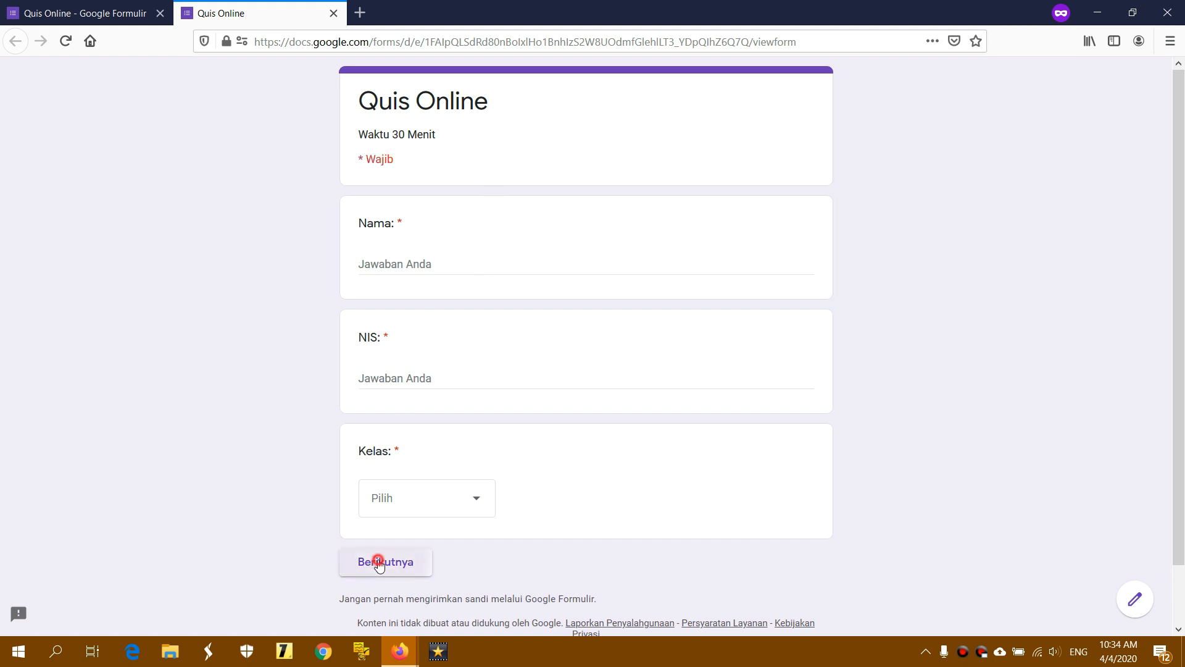
pyautogui.click(477, 260)
pyautogui.click(414, 394)
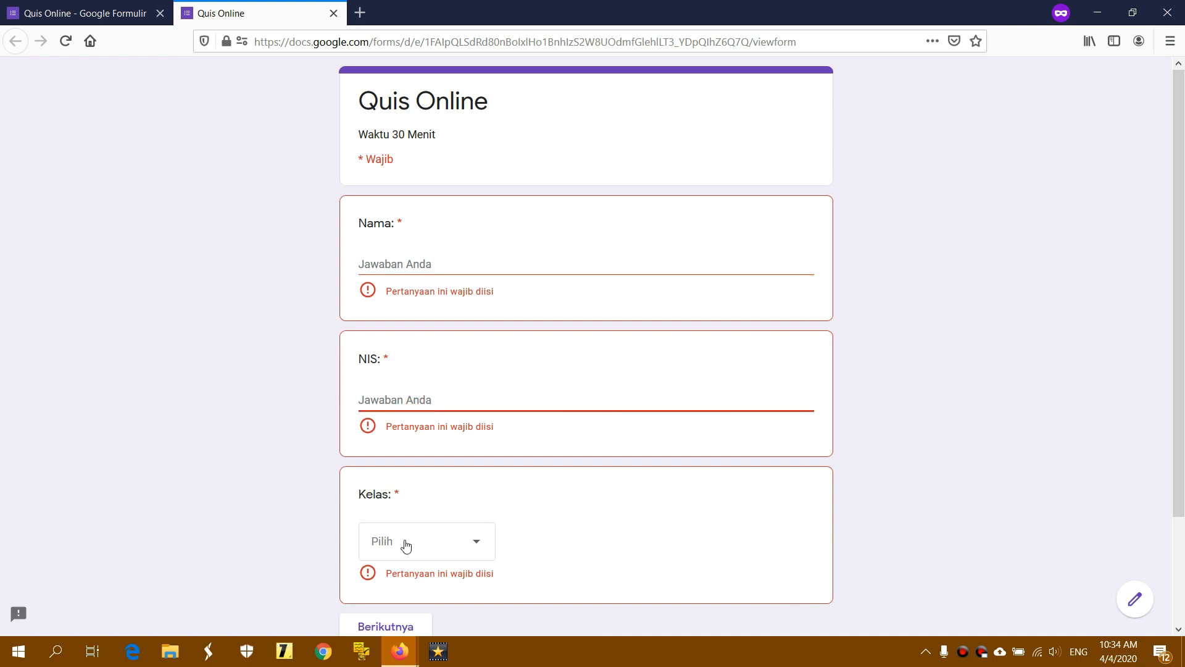
pyautogui.scroll(-2, 628, 531)
pyautogui.click(558, 551)
pyautogui.click(364, 547)
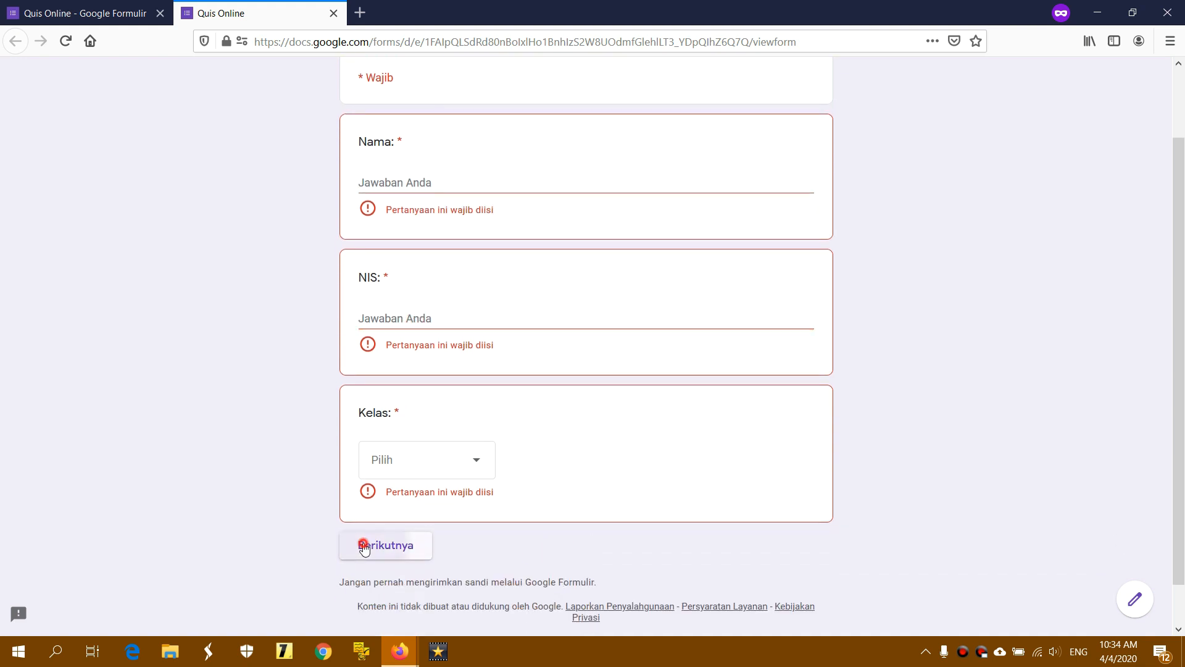
pyautogui.click(422, 186)
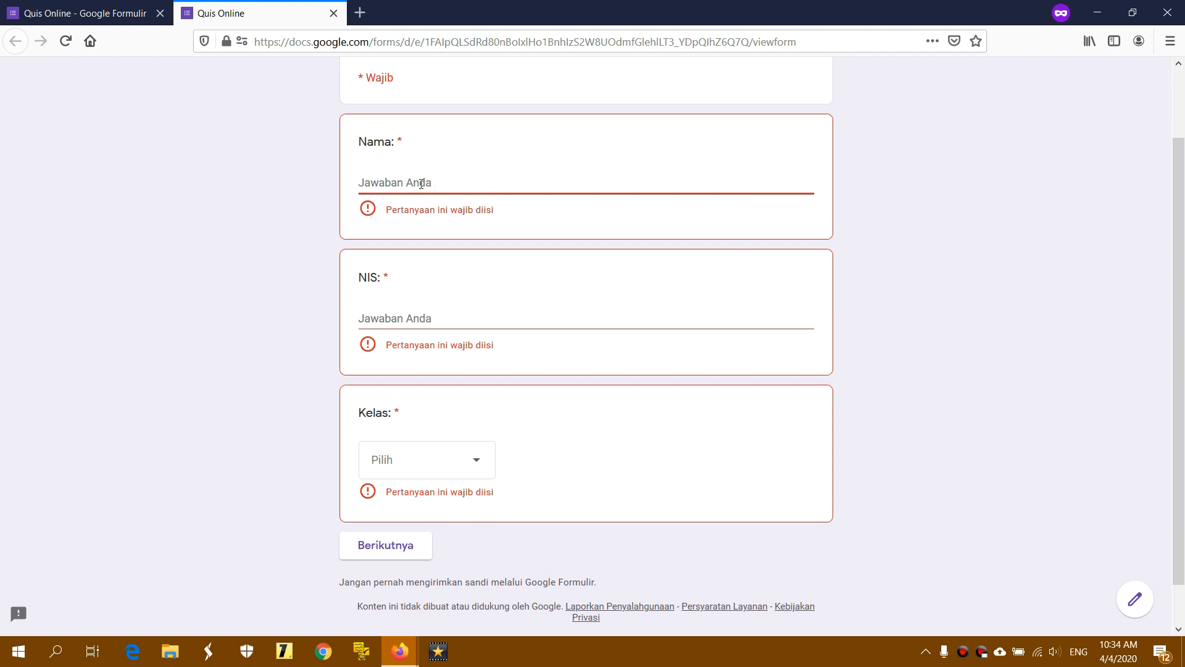
pyautogui.scroll(2, 421, 184)
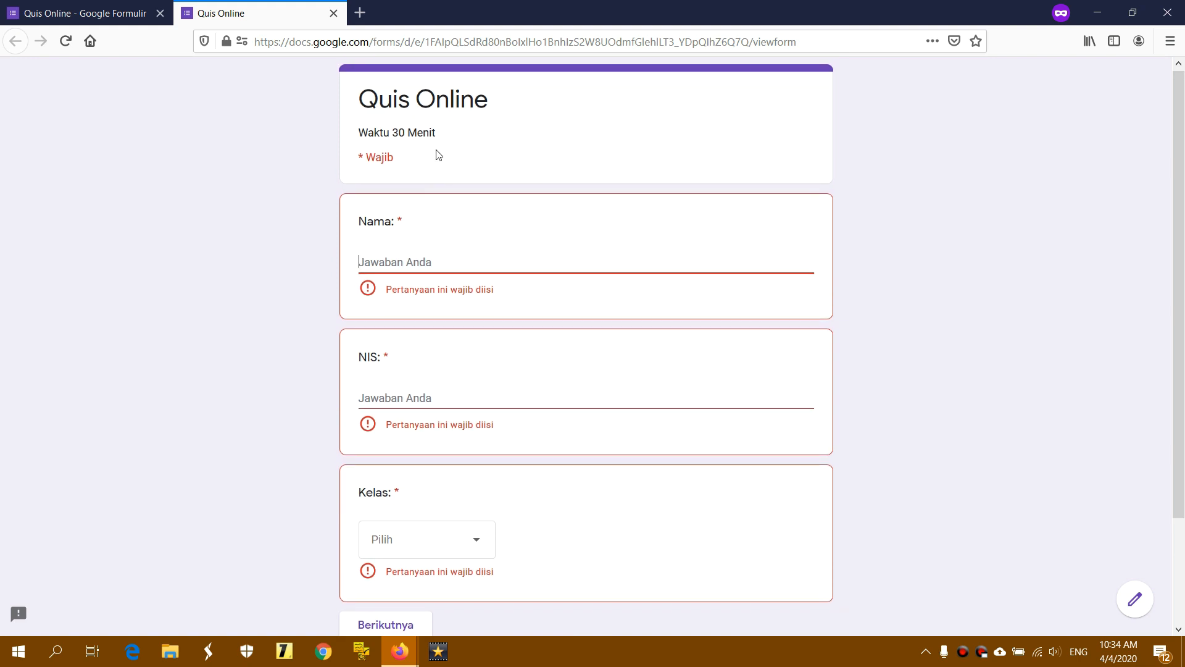
pyautogui.scroll(-2, 437, 153)
# Leave the tested preview and open fresh previews of the Quis Online form
pyautogui.click(333, 13)
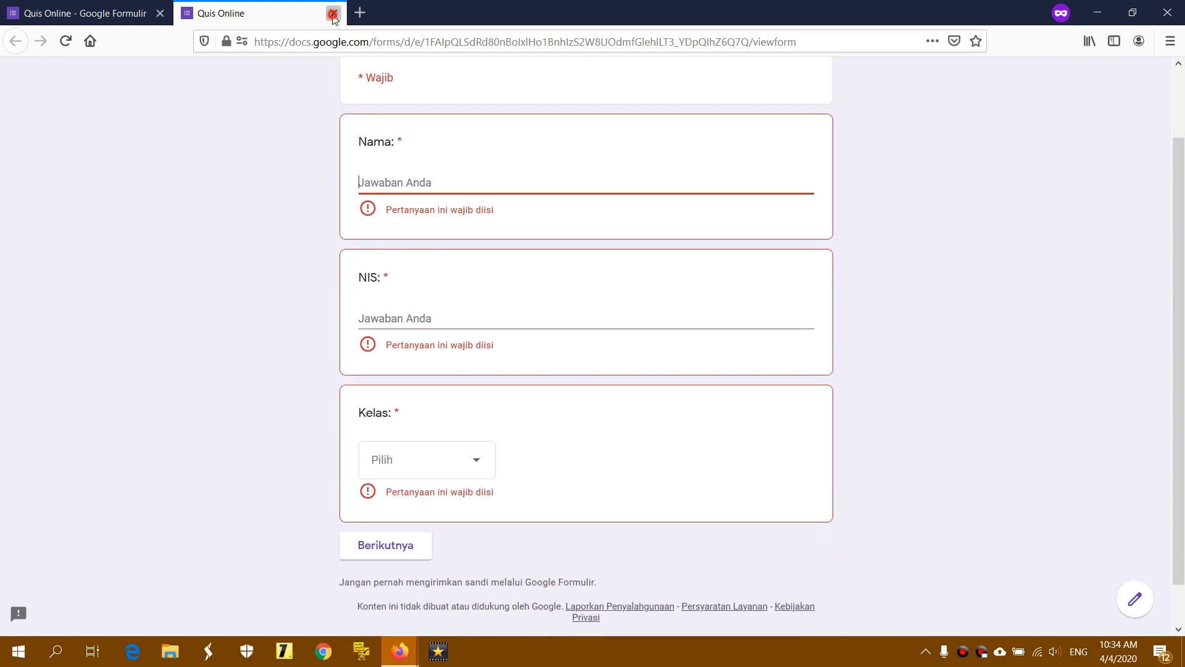
pyautogui.click(685, 301)
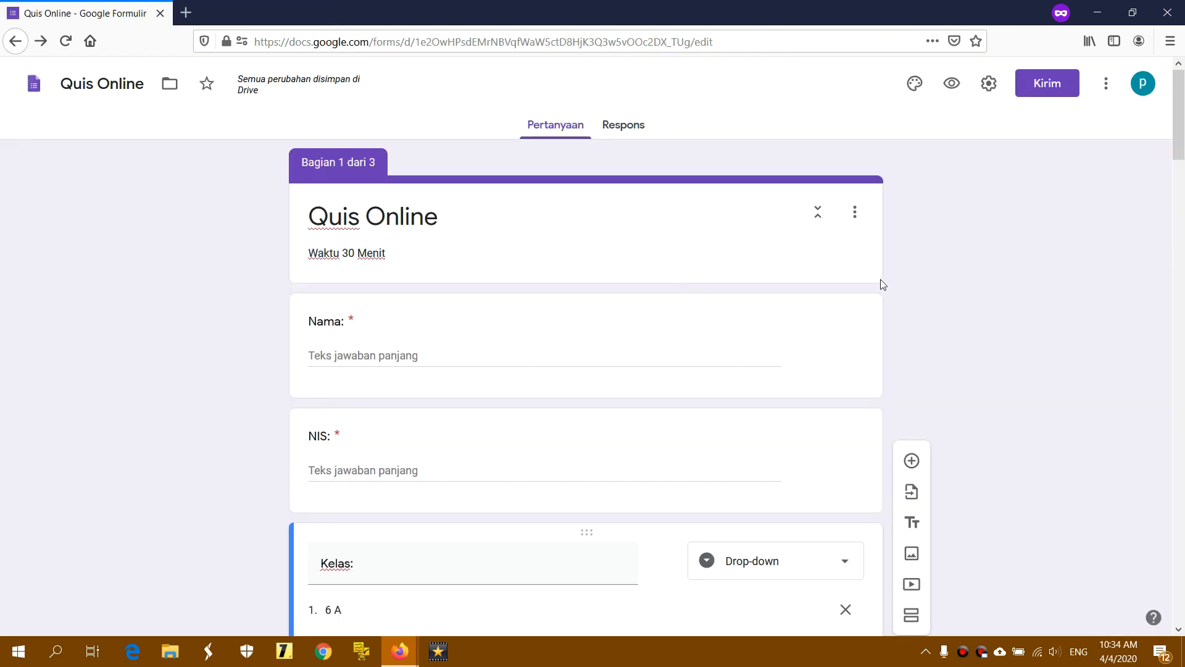
pyautogui.click(954, 86)
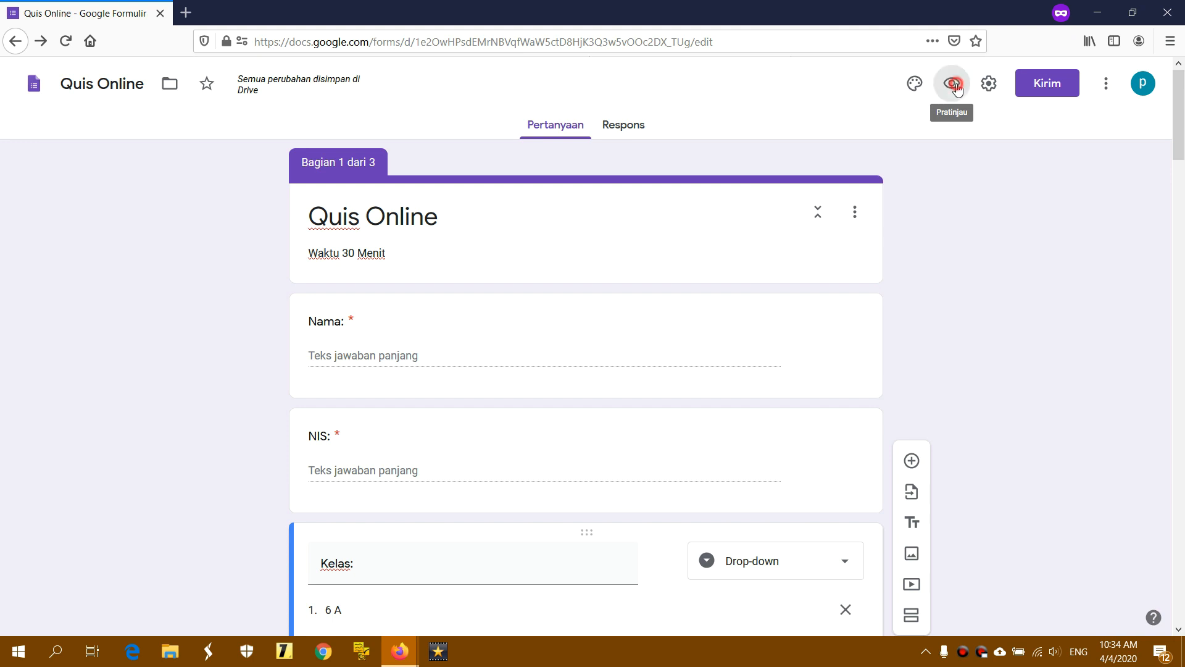
pyautogui.click(170, 9)
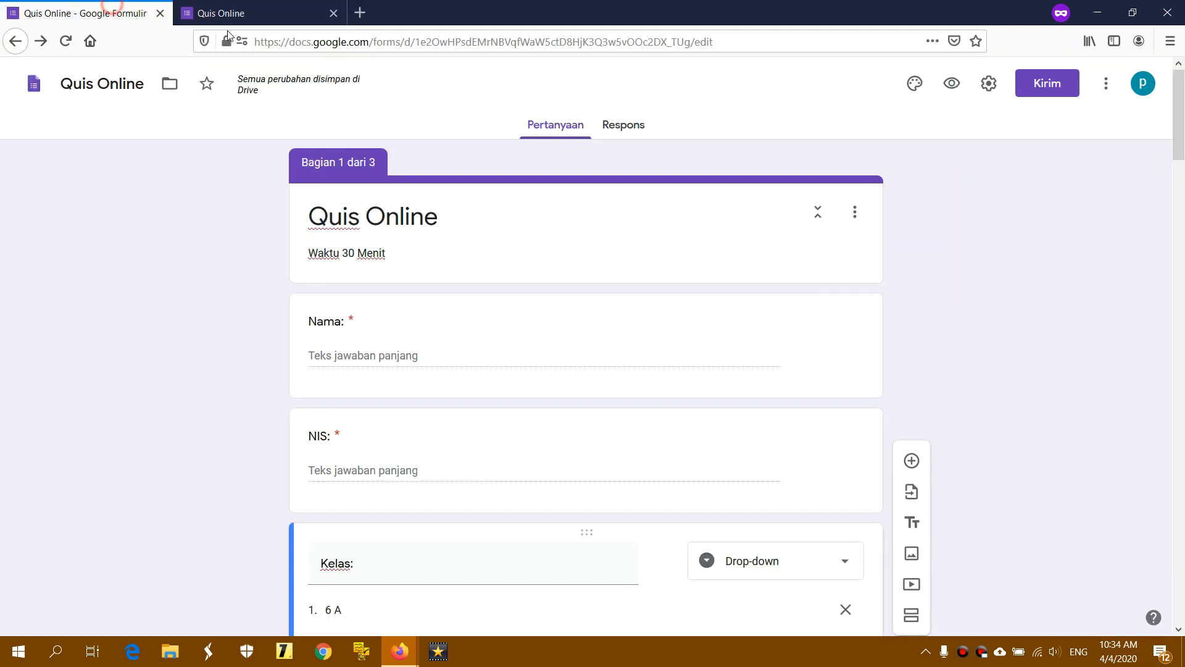
pyautogui.click(954, 86)
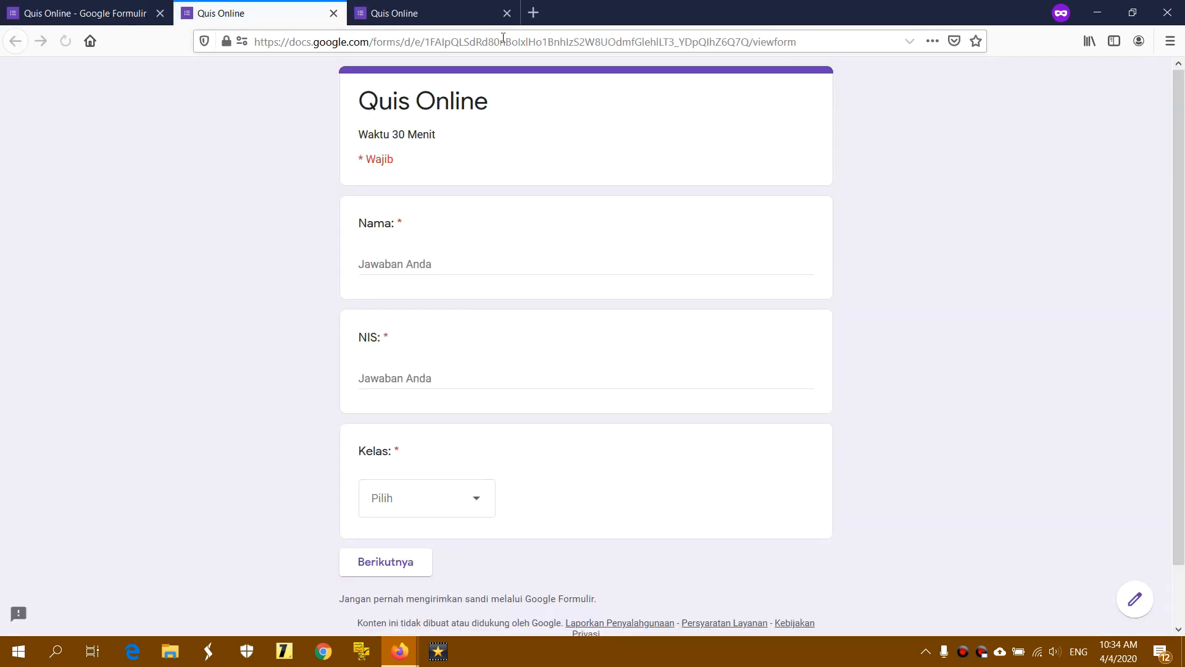
pyautogui.click(116, 8)
pyautogui.click(955, 83)
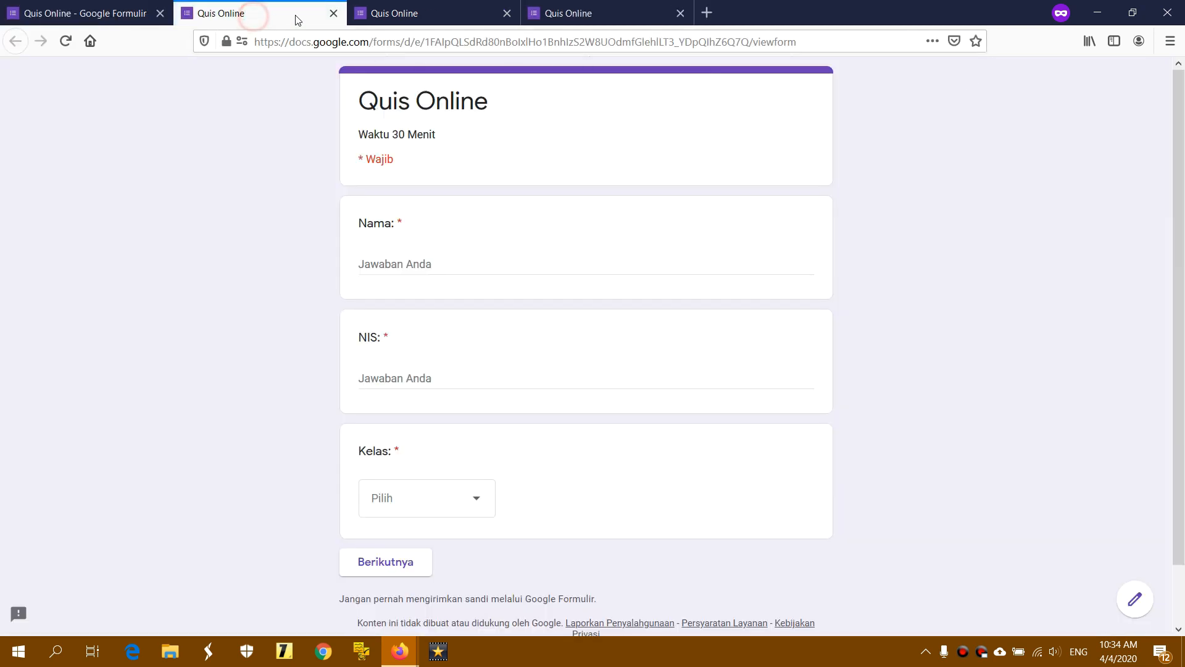
pyautogui.click(389, 13)
pyautogui.click(611, 17)
pyautogui.click(284, 14)
pyautogui.moveTo(359, 223); pyautogui.dragTo(420, 227)
pyautogui.moveTo(359, 340); pyautogui.dragTo(391, 341)
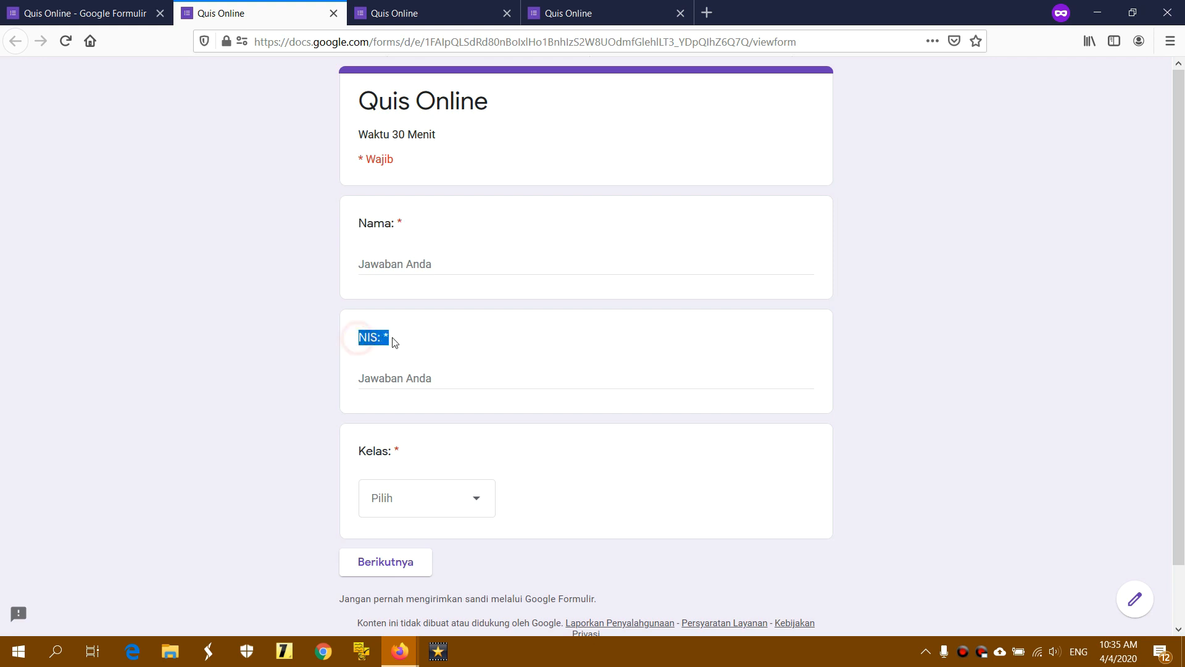
pyautogui.click(361, 453)
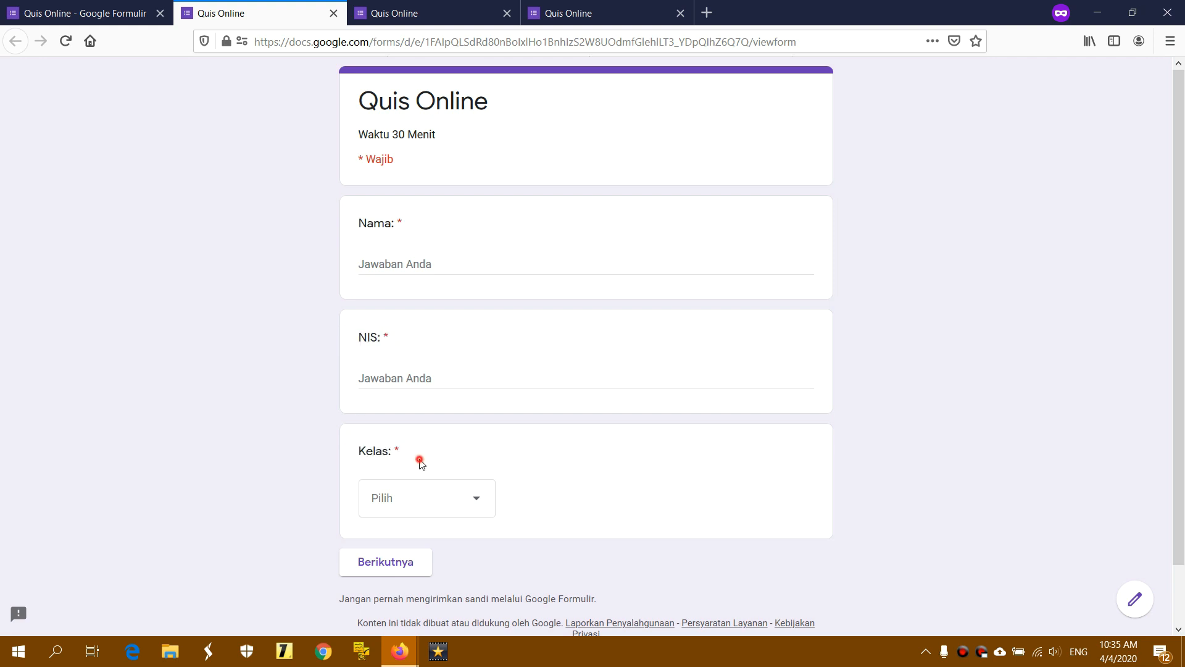
pyautogui.click(449, 13)
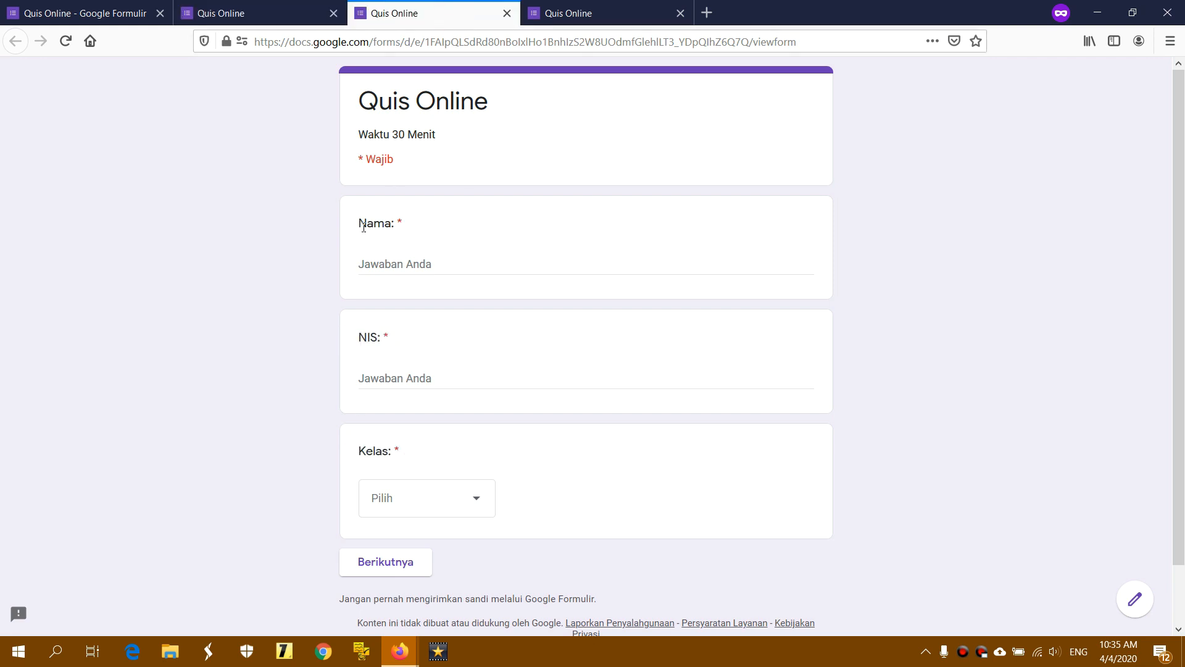
pyautogui.moveTo(364, 226); pyautogui.dragTo(420, 228)
pyautogui.moveTo(361, 338); pyautogui.dragTo(412, 344)
pyautogui.moveTo(360, 450); pyautogui.dragTo(415, 455)
pyautogui.click(577, 12)
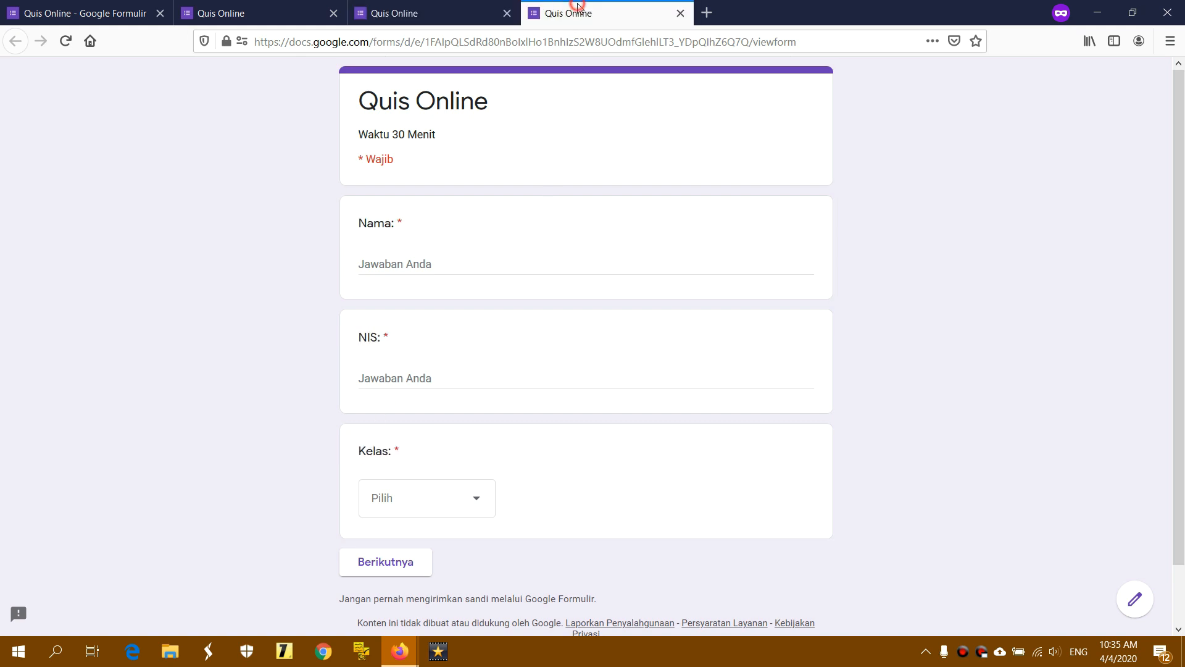
pyautogui.moveTo(360, 223); pyautogui.dragTo(424, 227)
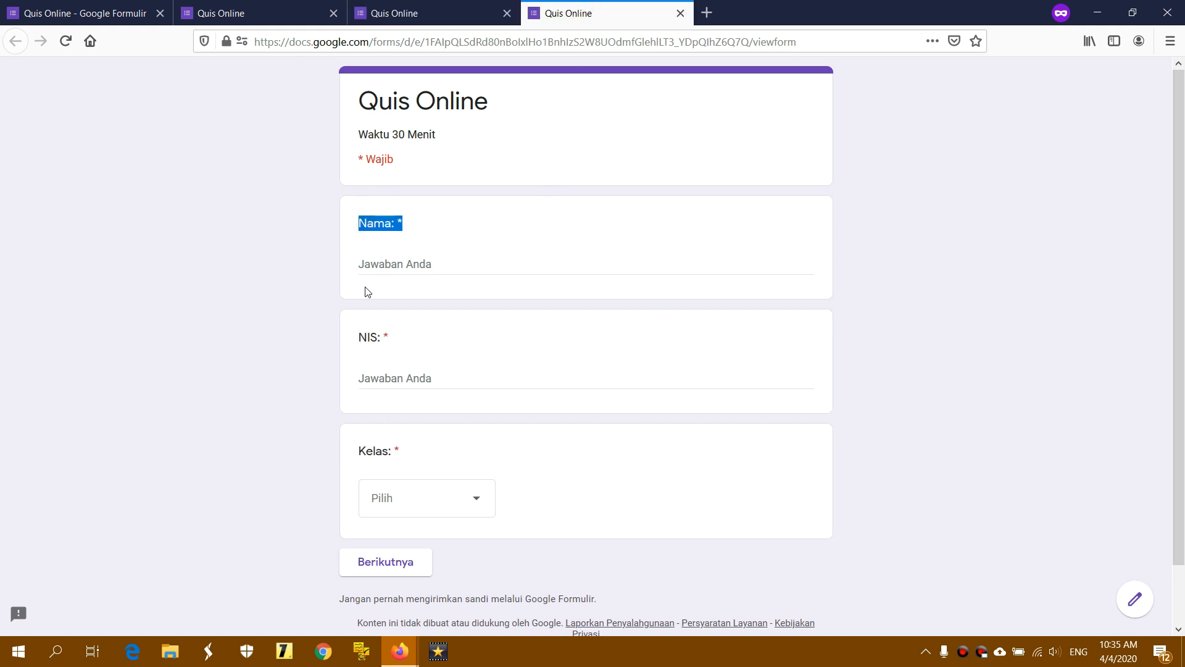
pyautogui.moveTo(361, 336); pyautogui.dragTo(403, 344)
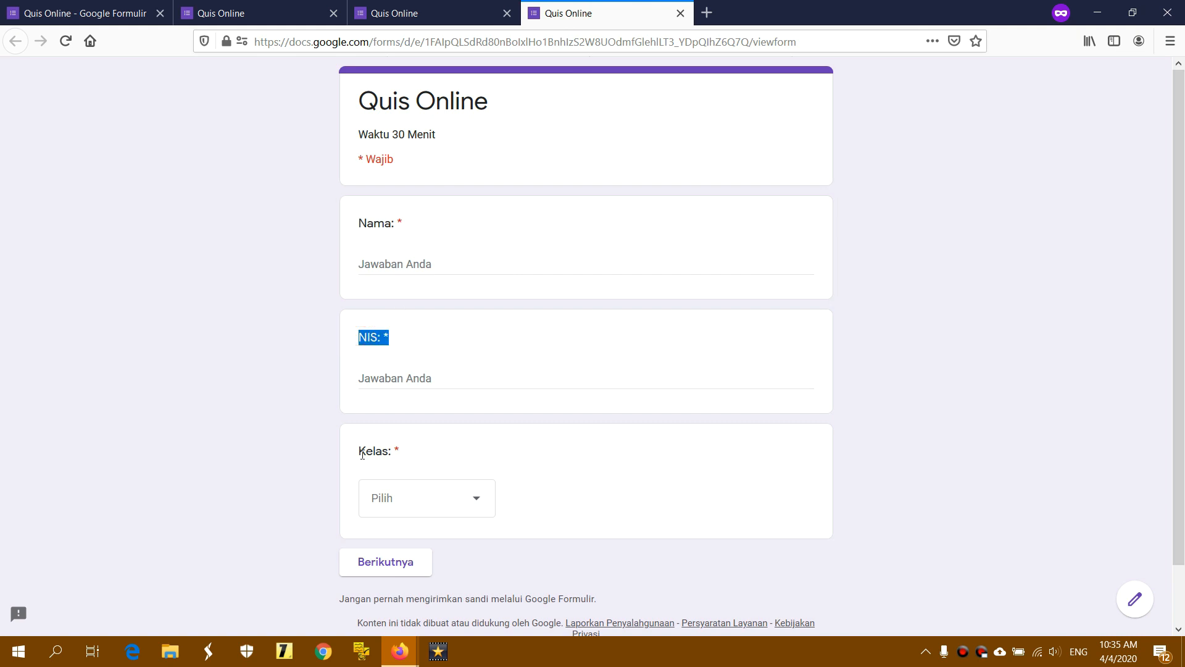
pyautogui.moveTo(360, 451); pyautogui.dragTo(439, 453)
pyautogui.click(442, 450)
# Close the three leftover preview tabs and show the form's general settings
pyautogui.click(681, 13)
pyautogui.click(507, 13)
pyautogui.click(334, 13)
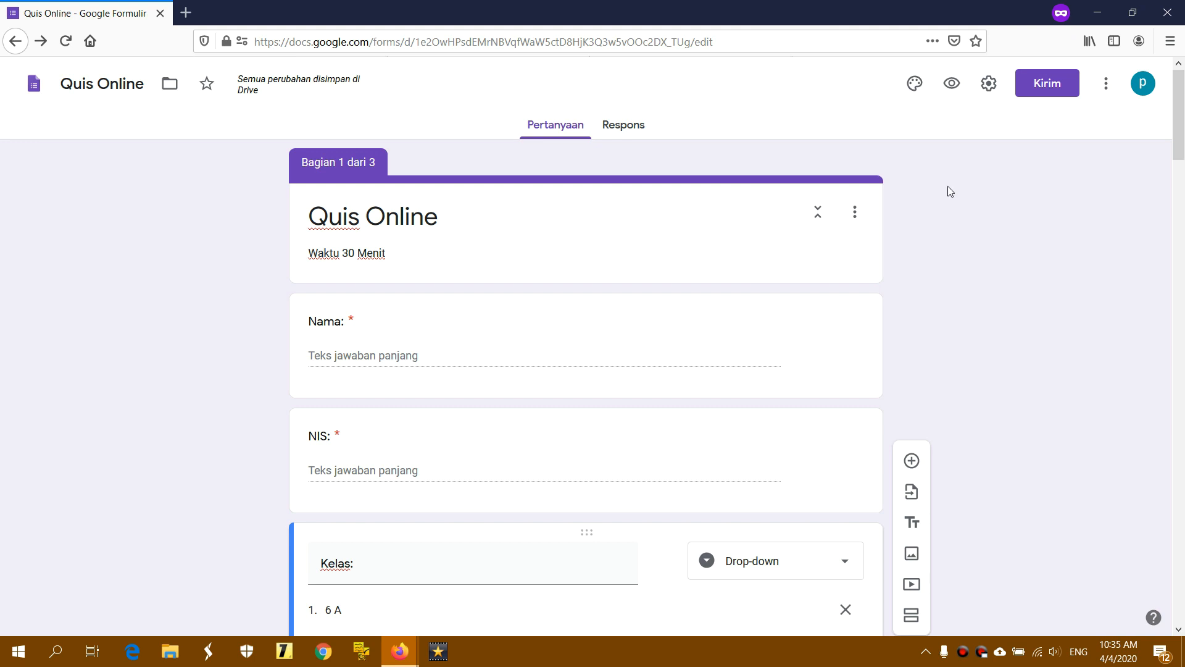
pyautogui.click(991, 85)
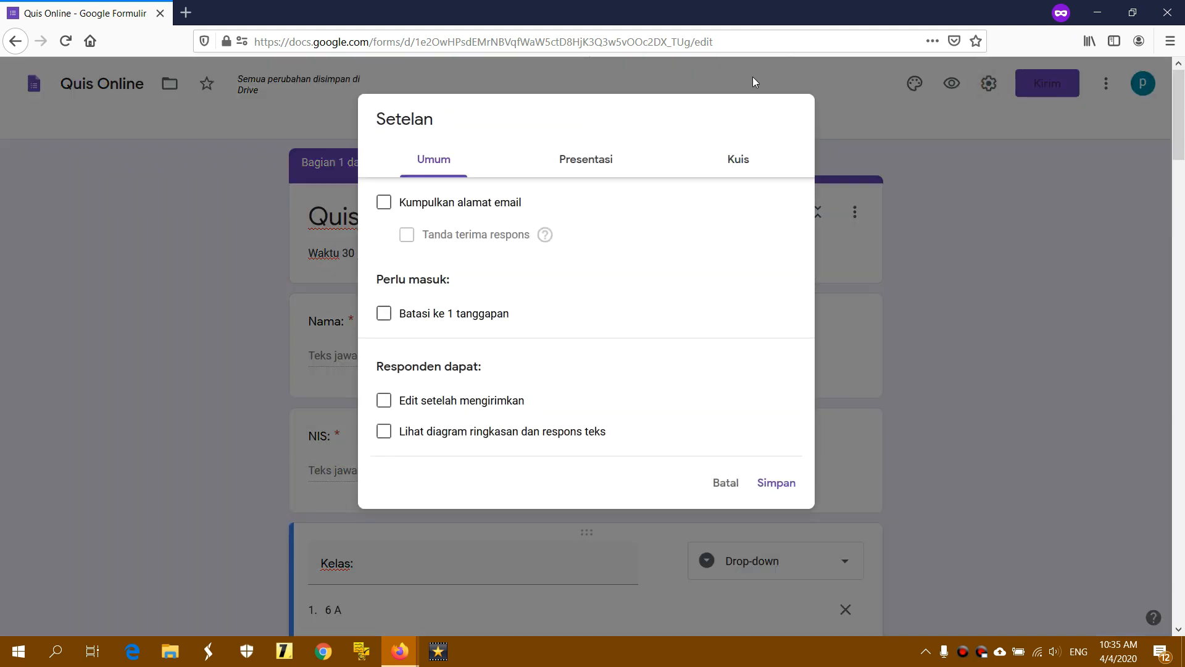
pyautogui.click(437, 158)
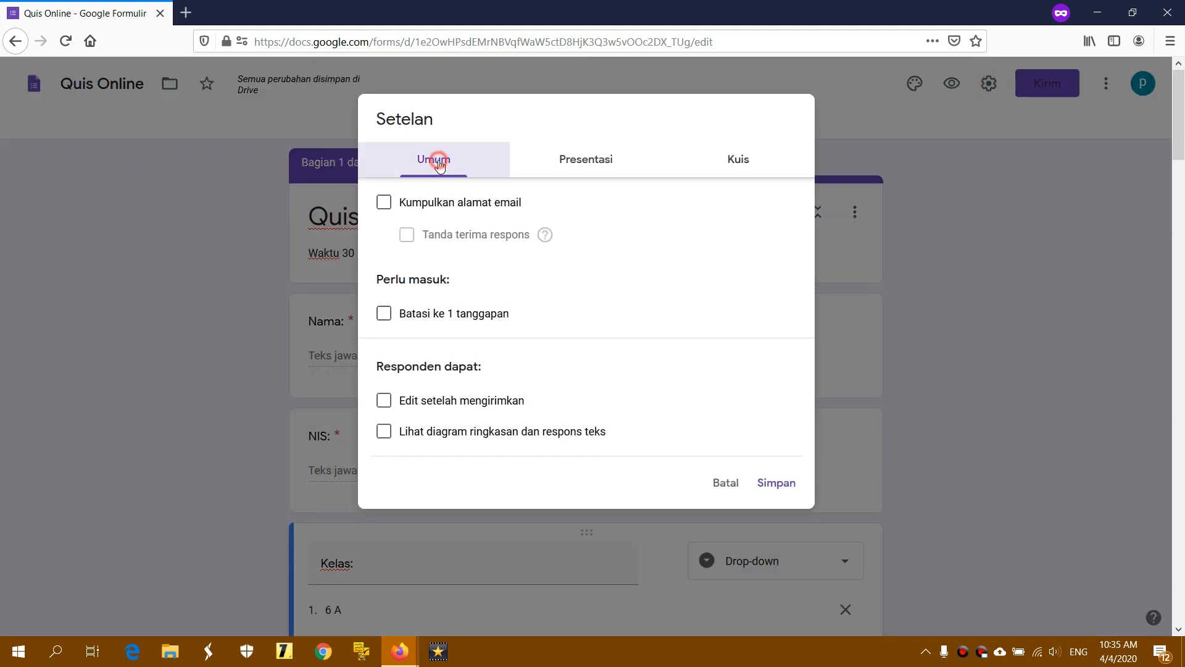
# Try email collection, response receipts and the one-response limit, leaving all of them off
pyautogui.click(386, 204)
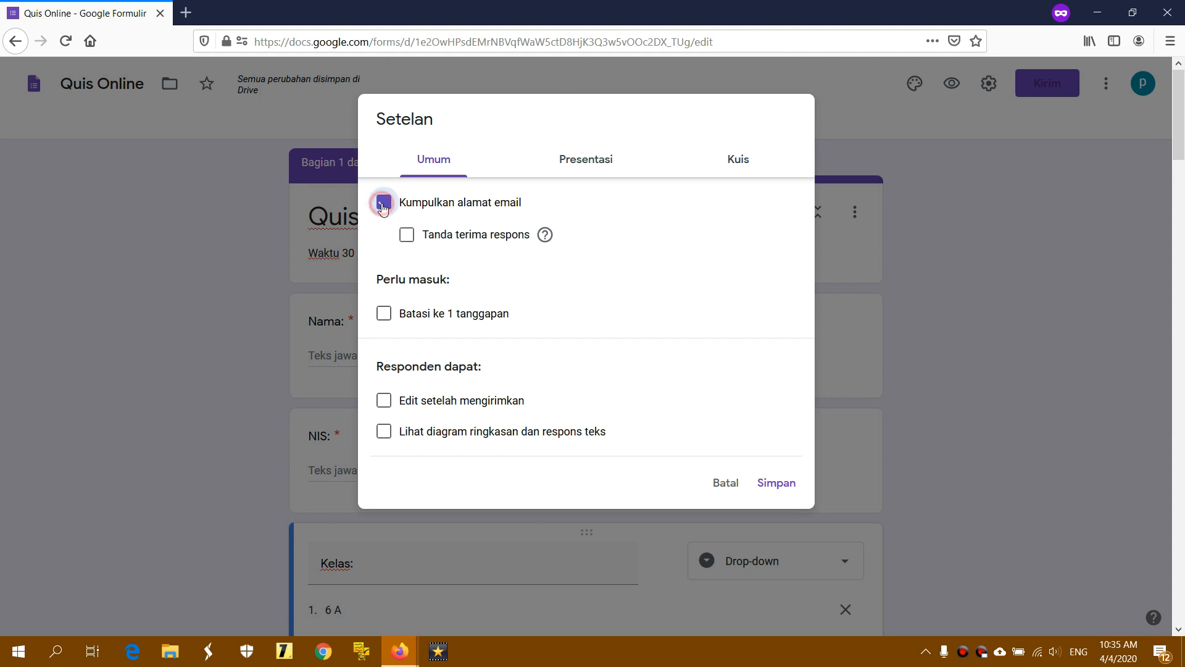
pyautogui.click(411, 242)
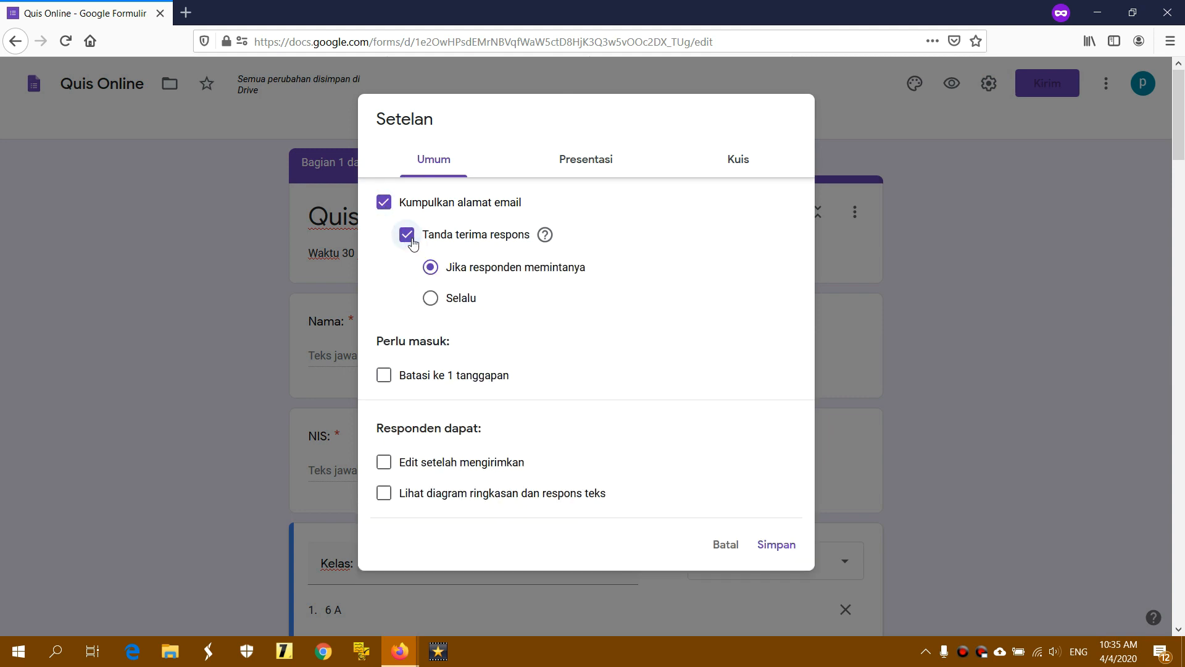
pyautogui.click(431, 298)
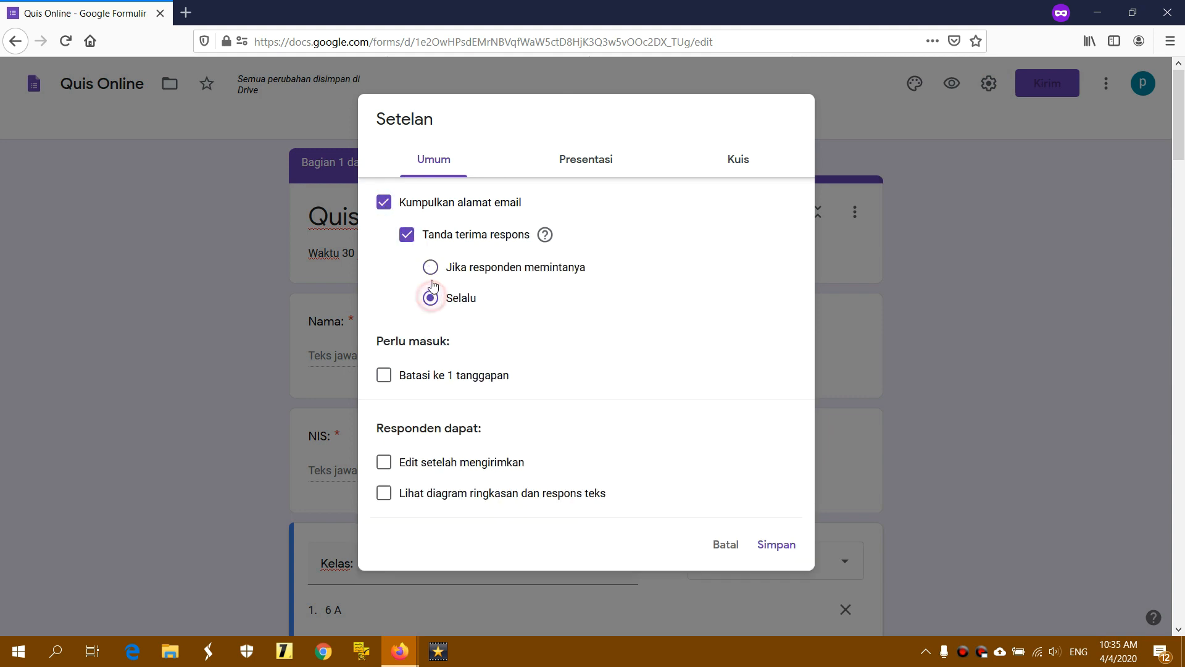
pyautogui.click(407, 235)
pyautogui.click(384, 202)
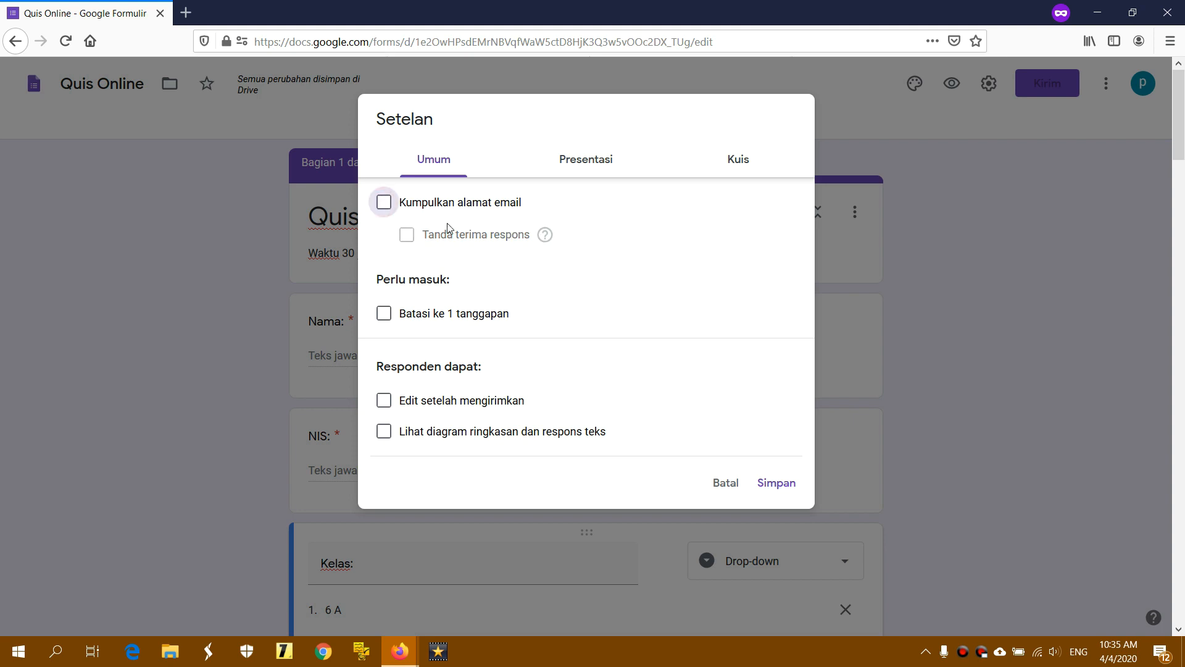
pyautogui.click(384, 315)
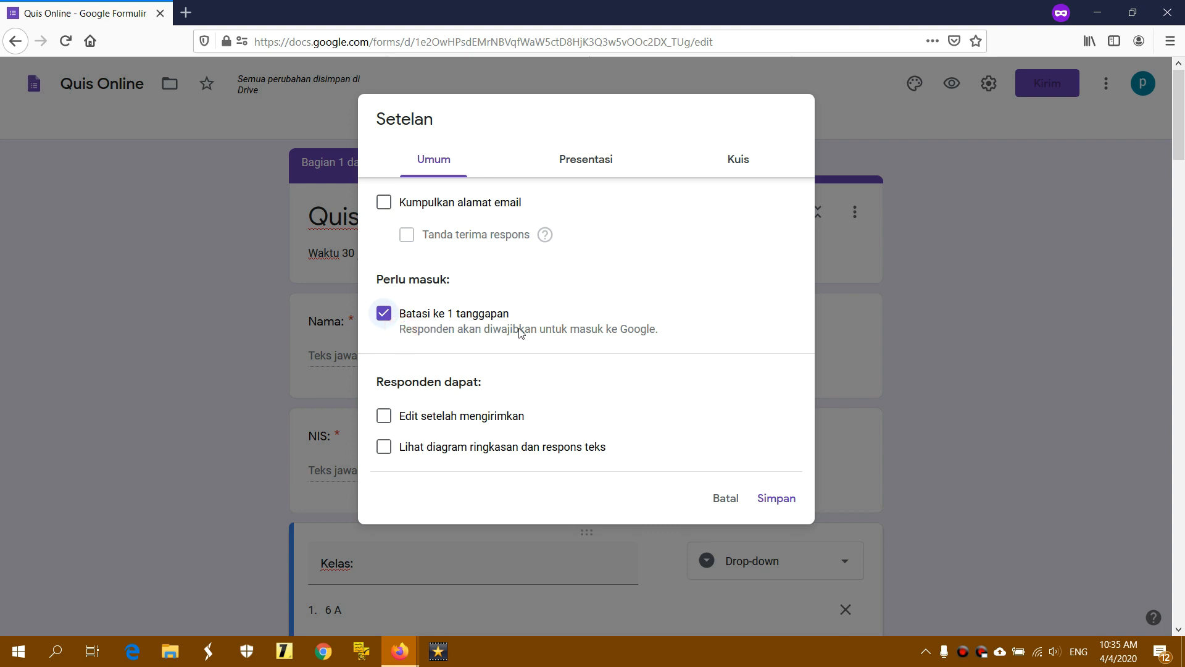
pyautogui.press('space')
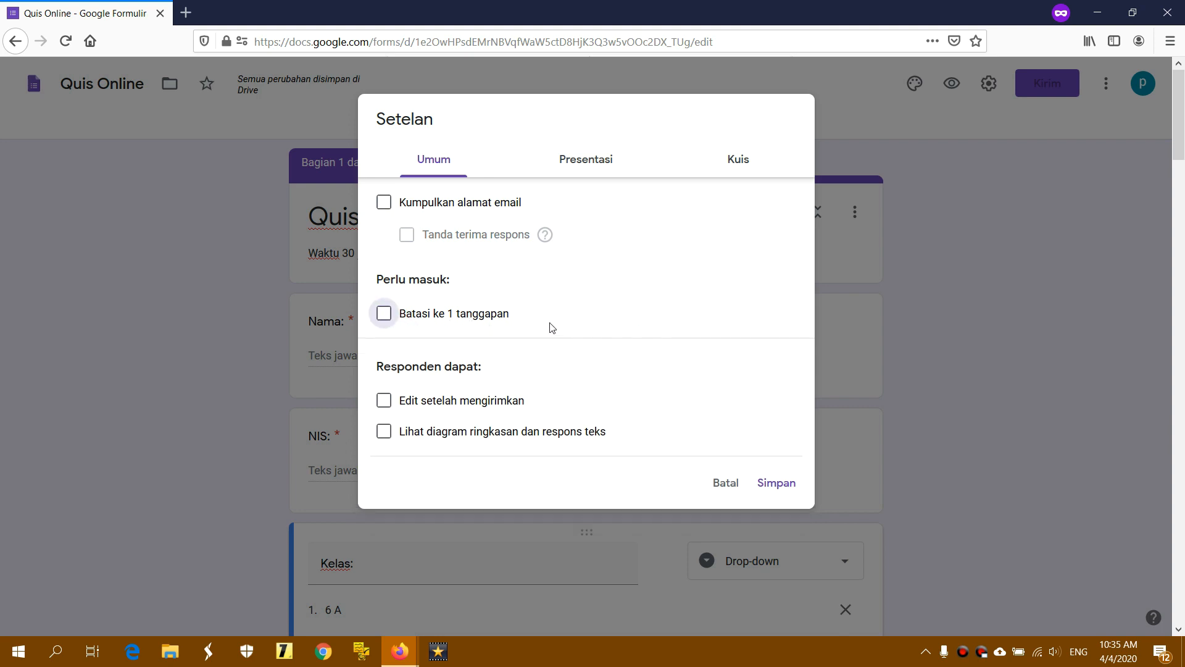
pyautogui.click(385, 313)
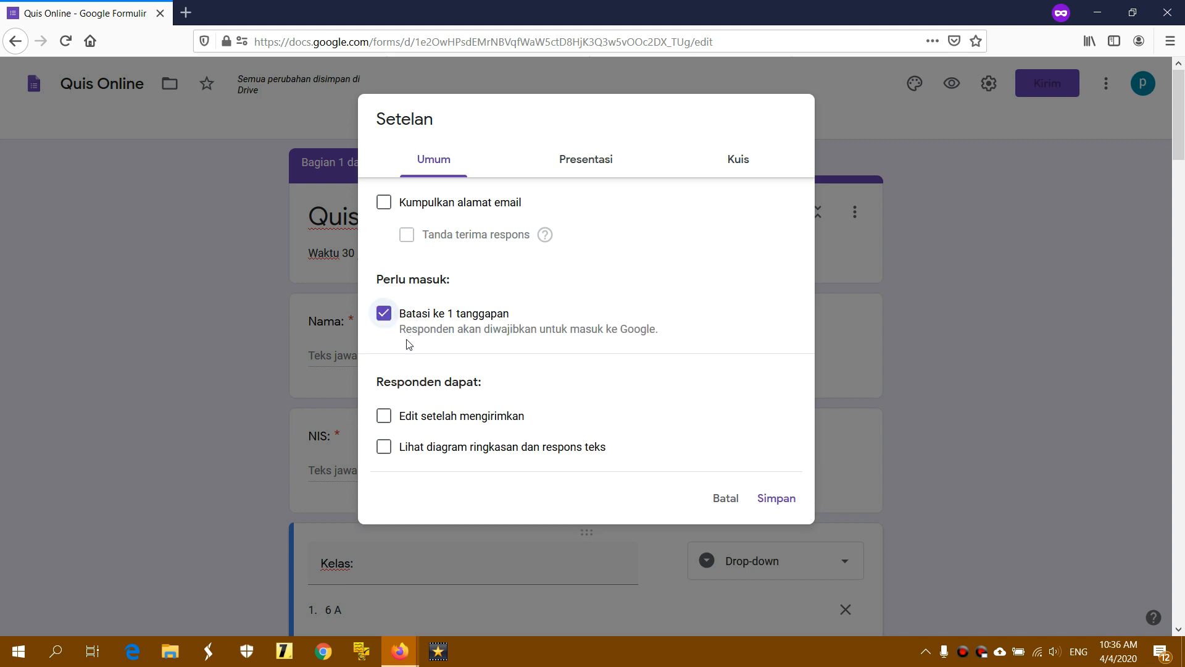
pyautogui.click(383, 313)
# Try editing after submit and summary charts, then switch both off again
pyautogui.click(388, 401)
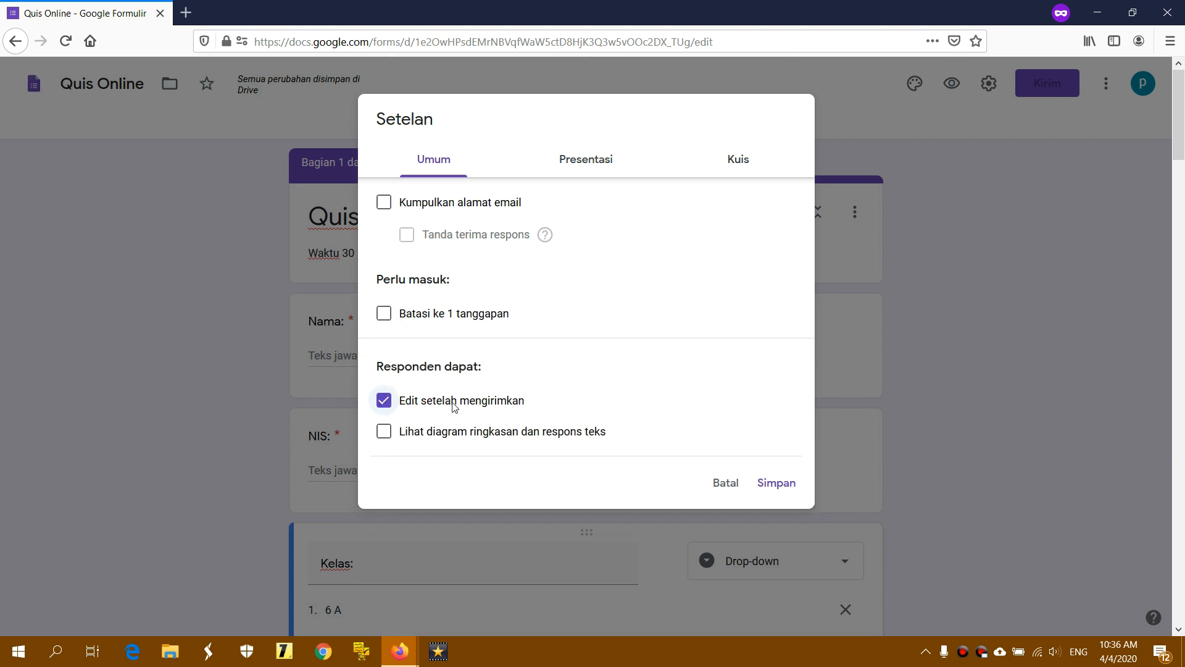
pyautogui.click(384, 434)
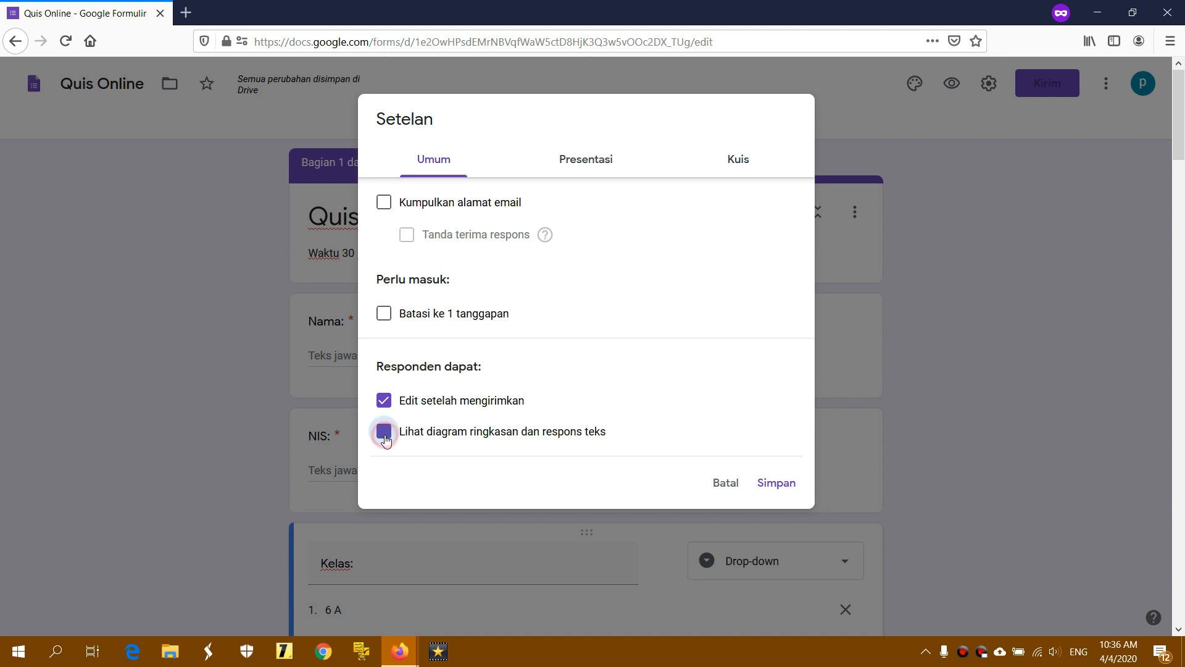
pyautogui.click(384, 431)
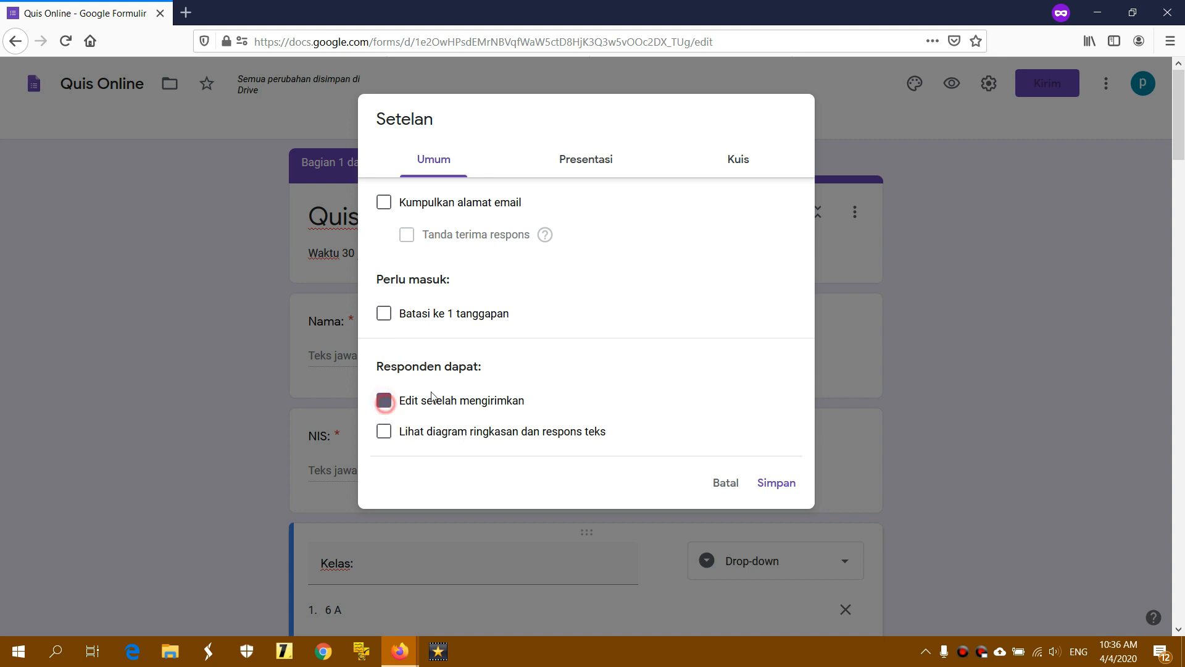
pyautogui.click(384, 400)
pyautogui.click(594, 166)
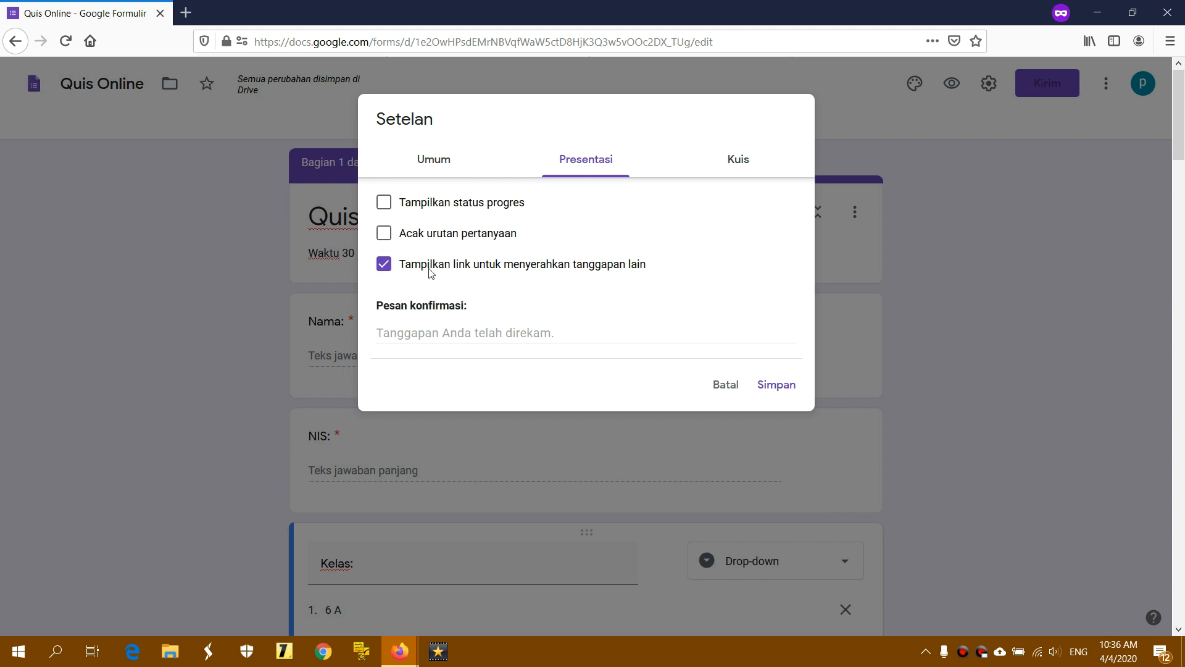
# Remove the submit-another-response link, keep the progress bar off, and shuffle question order
pyautogui.click(384, 264)
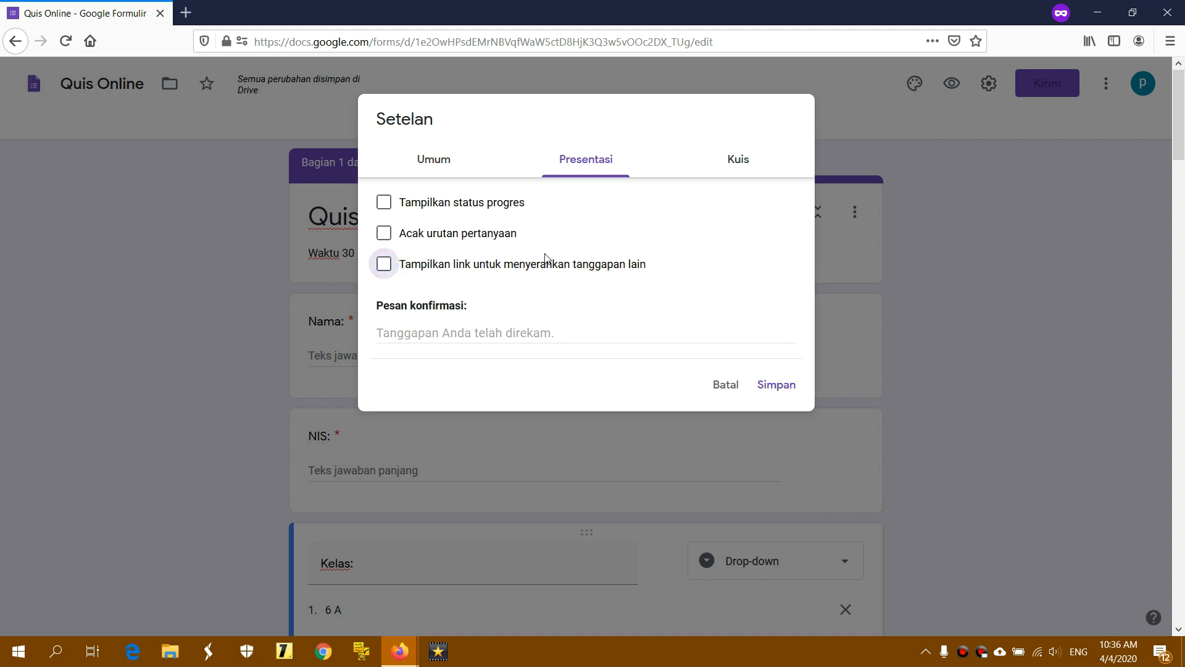
pyautogui.click(384, 202)
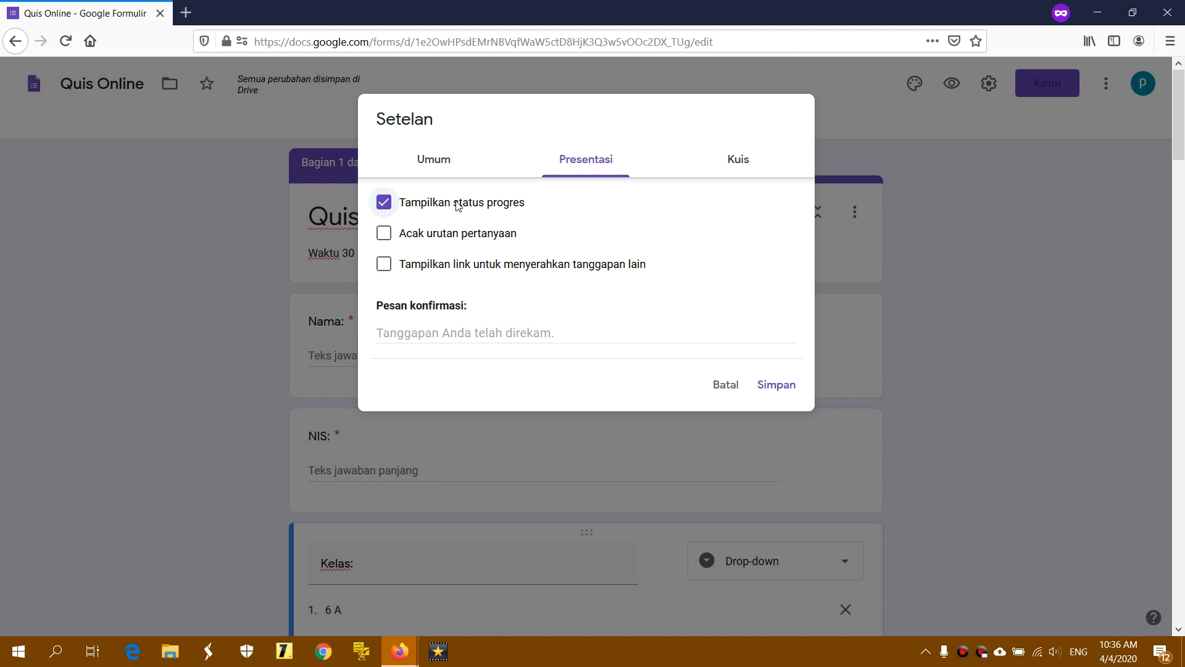
pyautogui.click(411, 207)
pyautogui.click(394, 238)
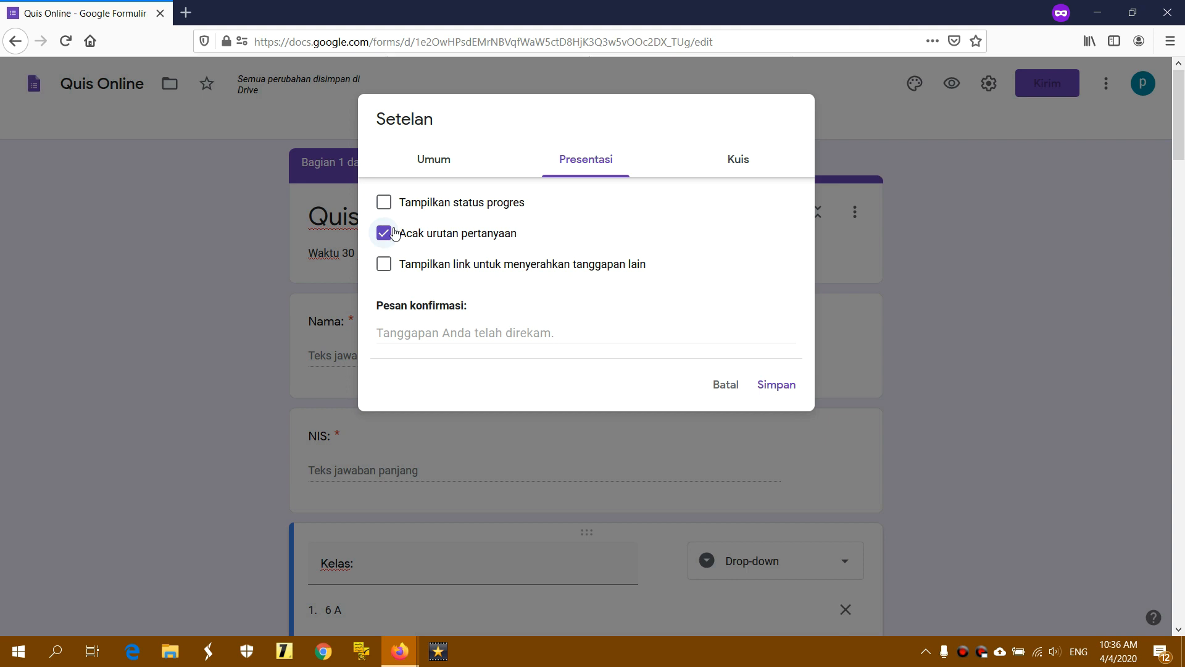
# Set the confirmation message to 'Terima kasih telah mengikuti Quis Online' and save the settings
pyautogui.click(403, 332)
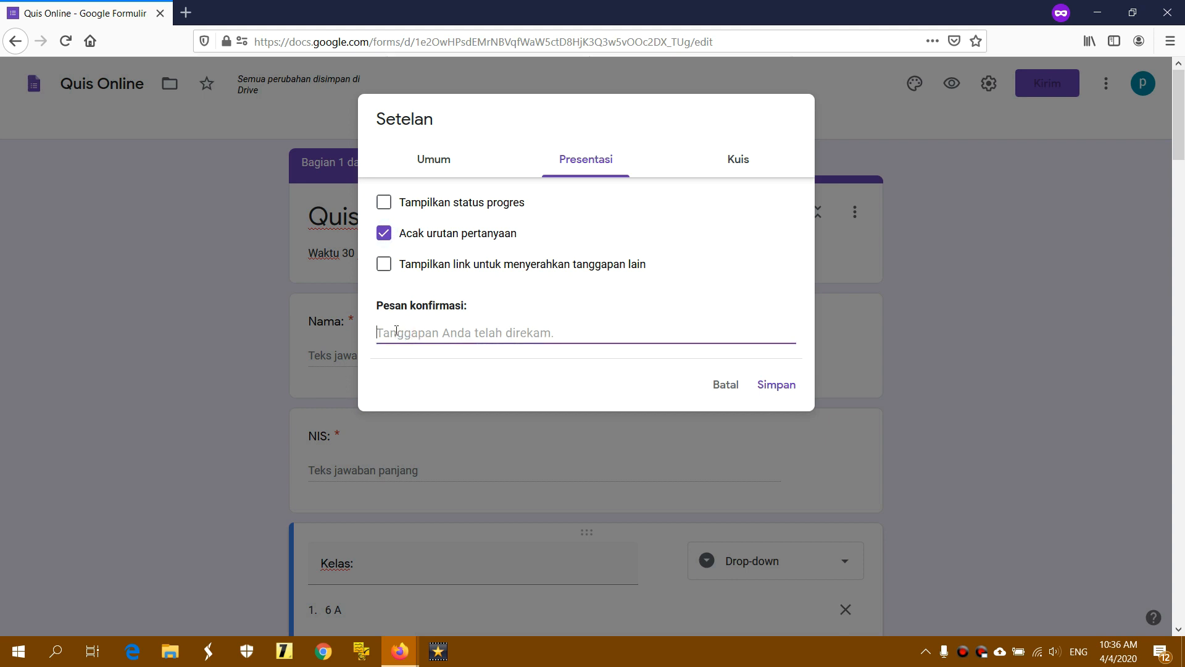
pyautogui.write('Teri')
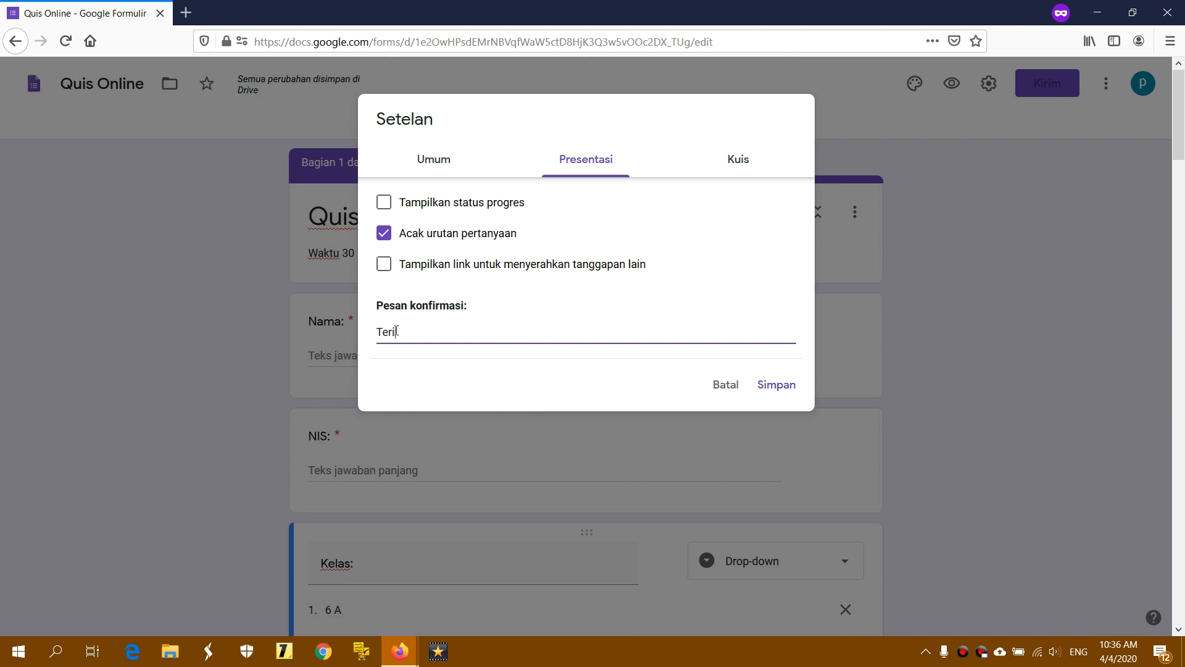
pyautogui.write('ma kasih telah mengikuti')
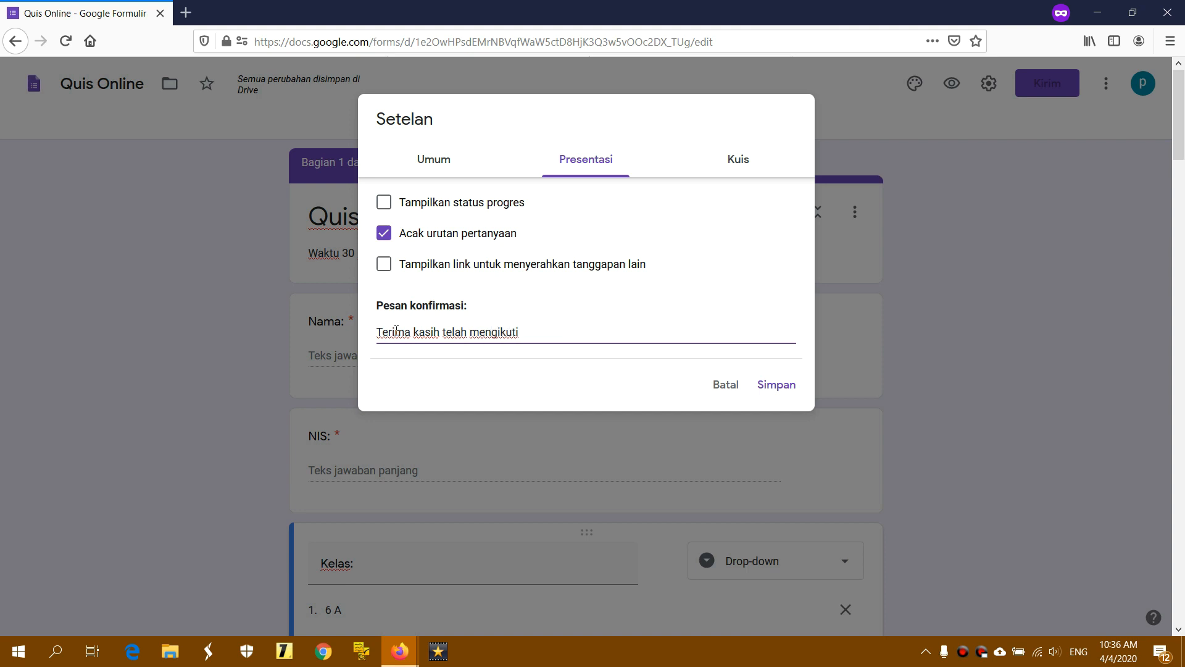
pyautogui.write(' Quis Online')
pyautogui.click(578, 328)
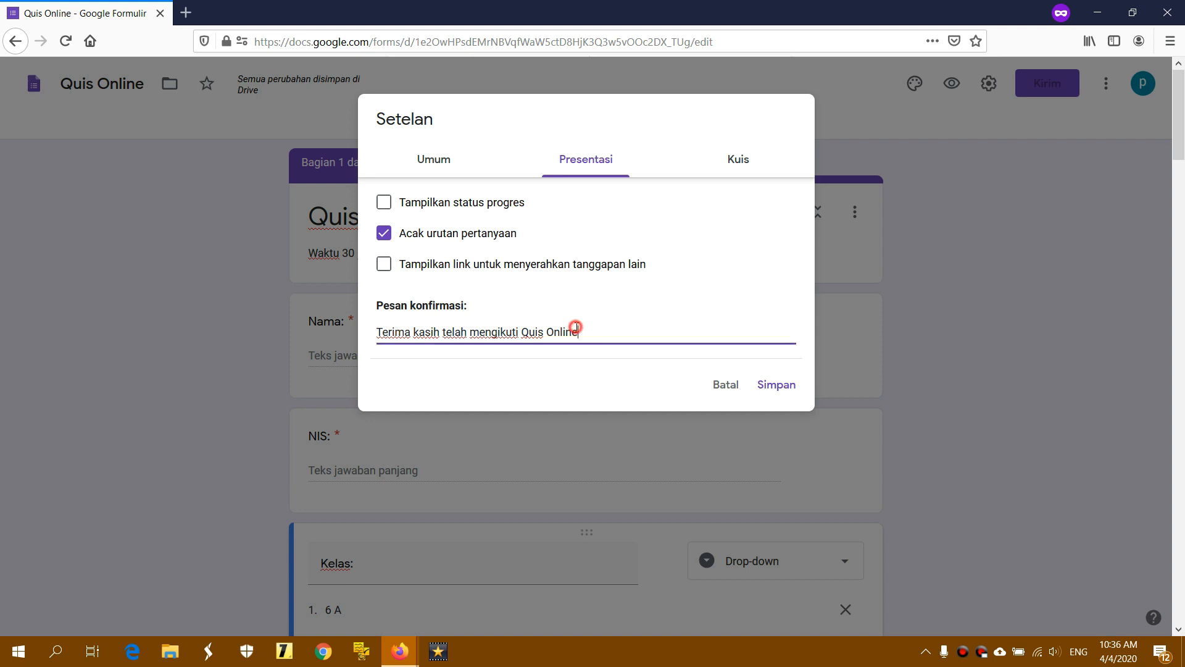
pyautogui.click(776, 387)
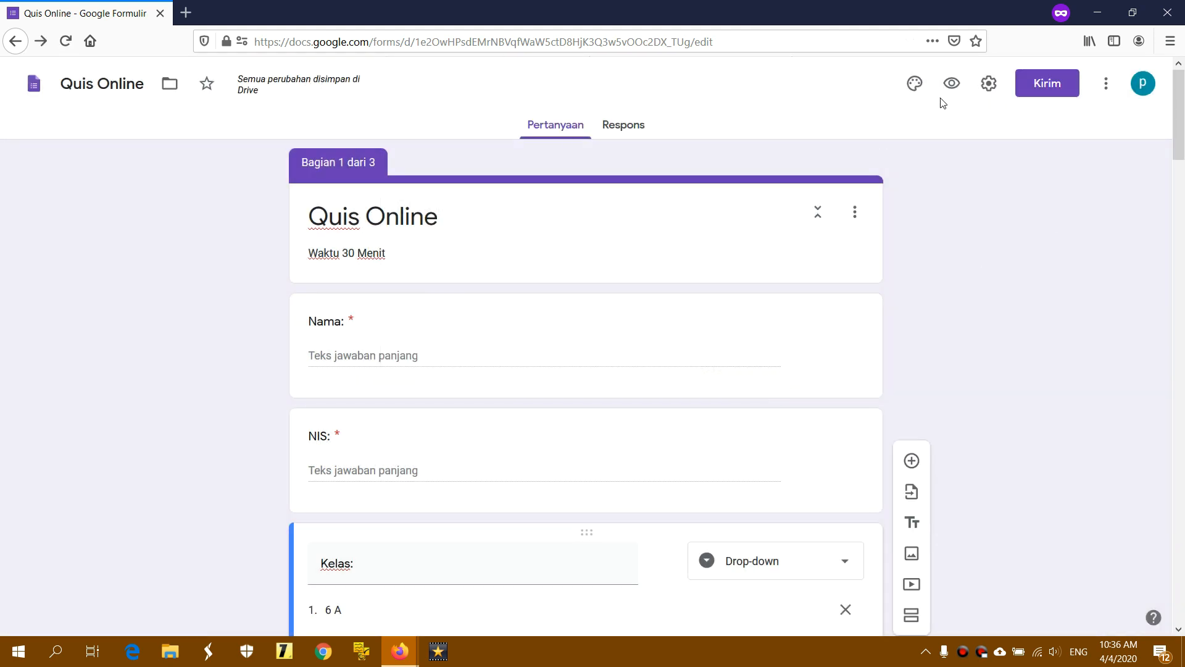
pyautogui.click(956, 90)
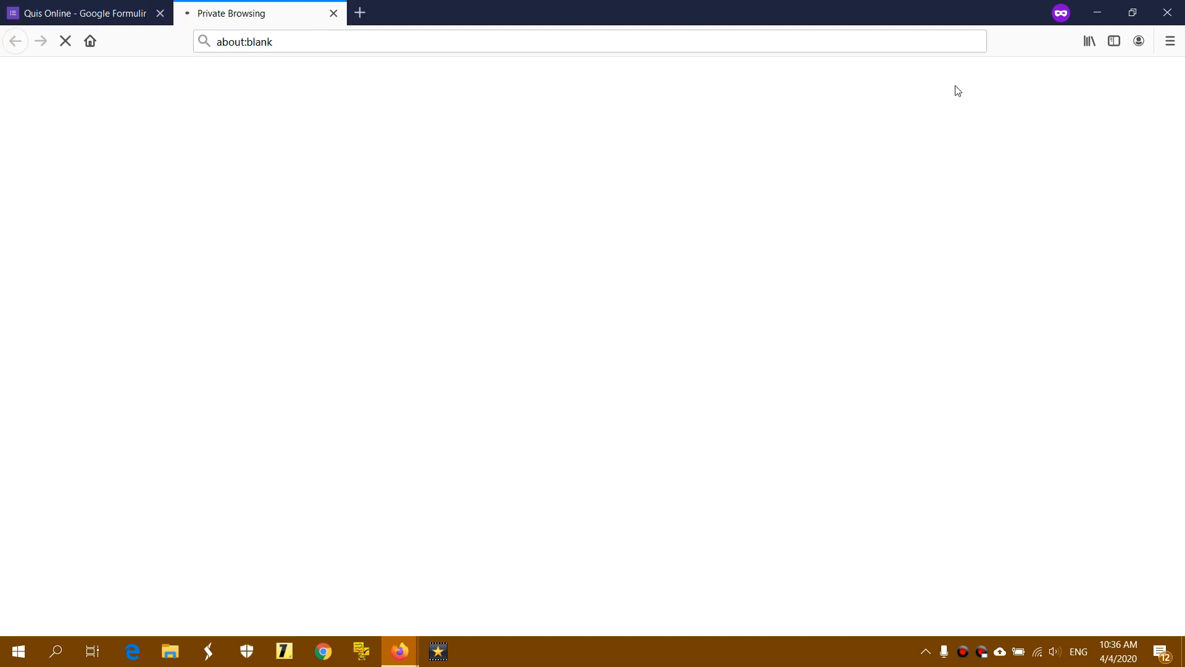
pyautogui.click(122, 14)
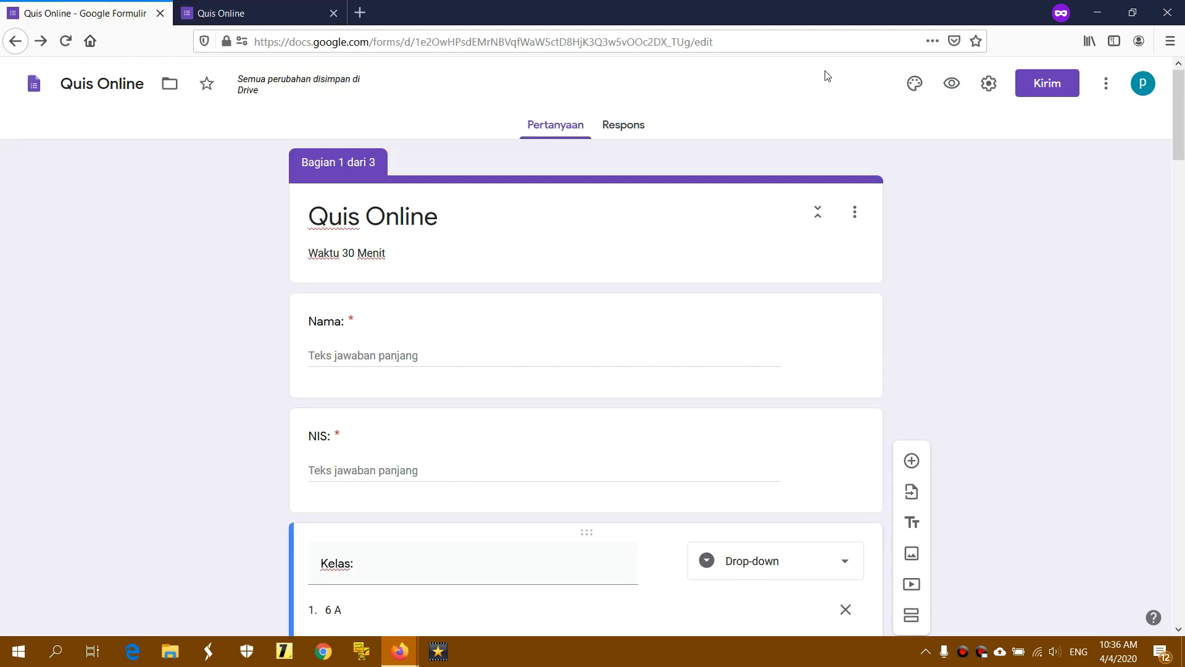
pyautogui.click(951, 84)
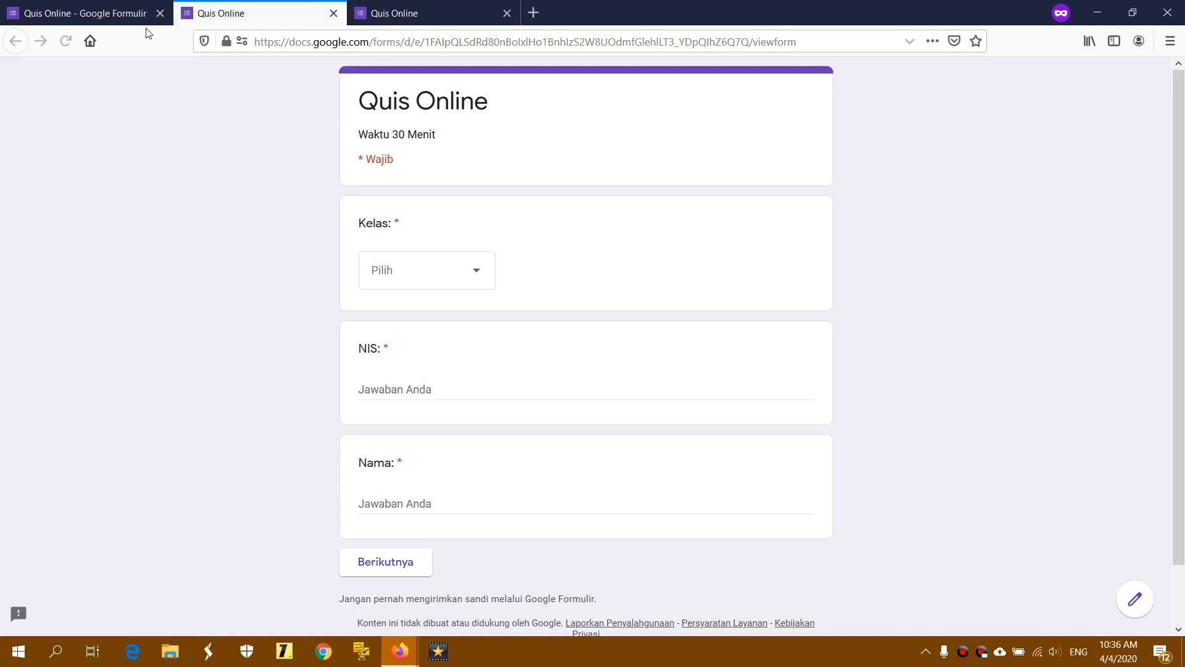
pyautogui.click(108, 13)
pyautogui.click(953, 86)
pyautogui.scroll(-1, 530, 237)
pyautogui.scroll(1, 529, 237)
pyautogui.moveTo(359, 223); pyautogui.dragTo(413, 225)
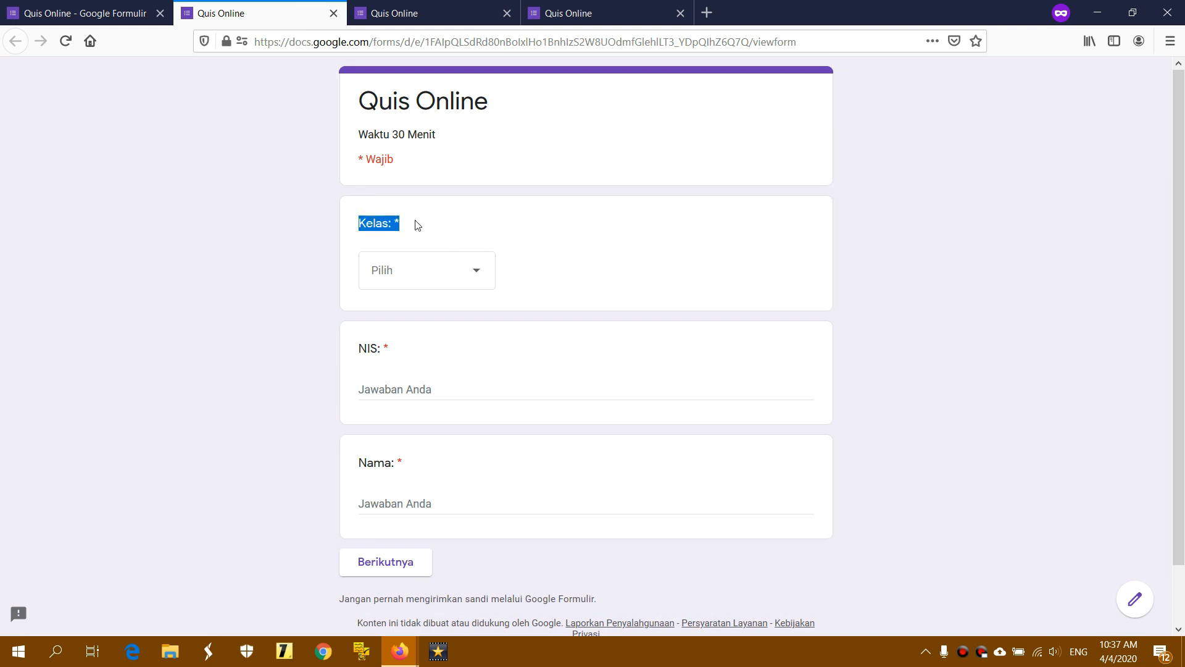
pyautogui.moveTo(362, 349); pyautogui.dragTo(423, 351)
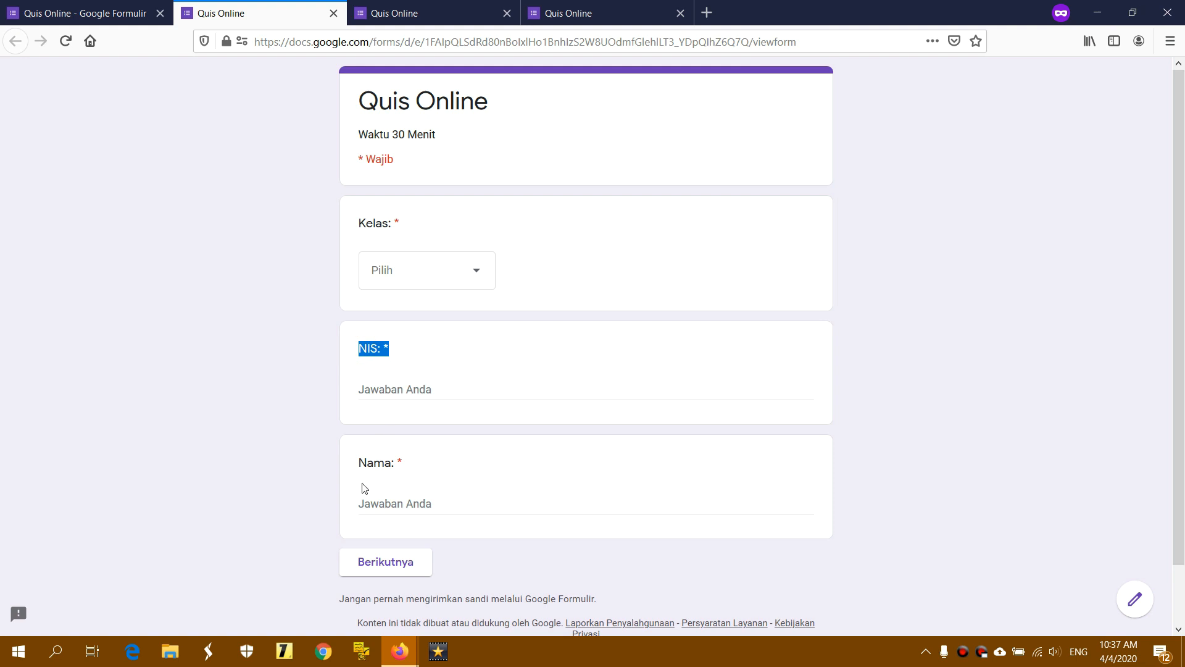
pyautogui.moveTo(360, 462); pyautogui.dragTo(438, 466)
pyautogui.click(437, 464)
pyautogui.click(418, 13)
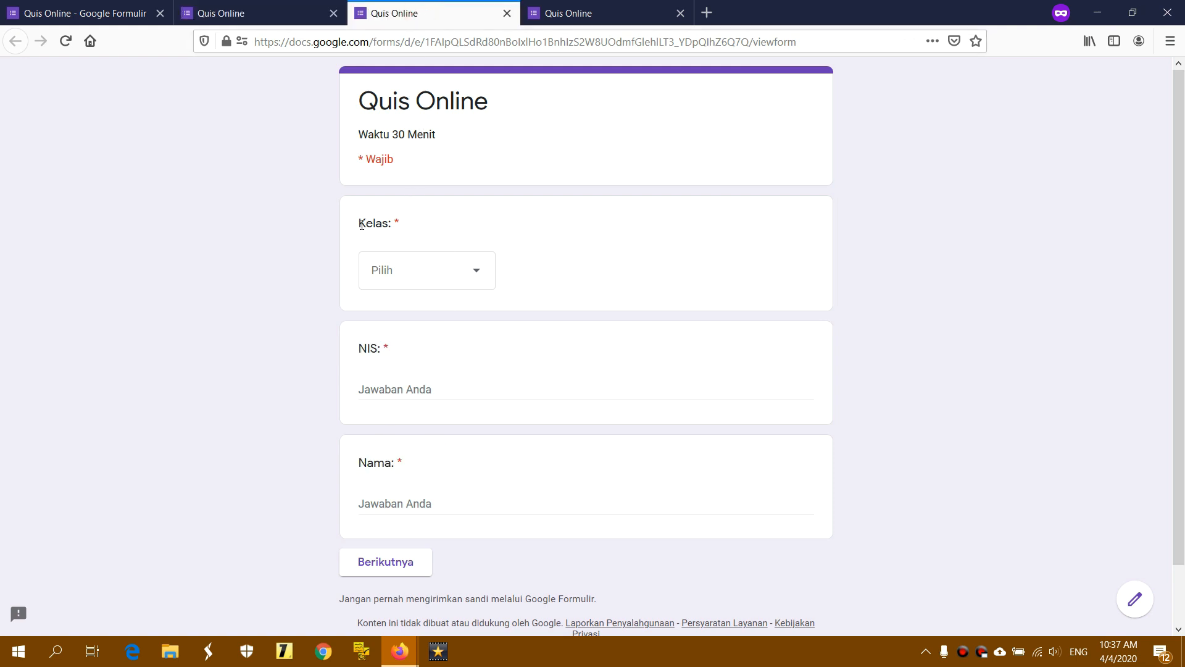
pyautogui.moveTo(362, 224); pyautogui.dragTo(417, 224)
pyautogui.moveTo(360, 347); pyautogui.dragTo(416, 351)
pyautogui.moveTo(362, 463); pyautogui.dragTo(429, 474)
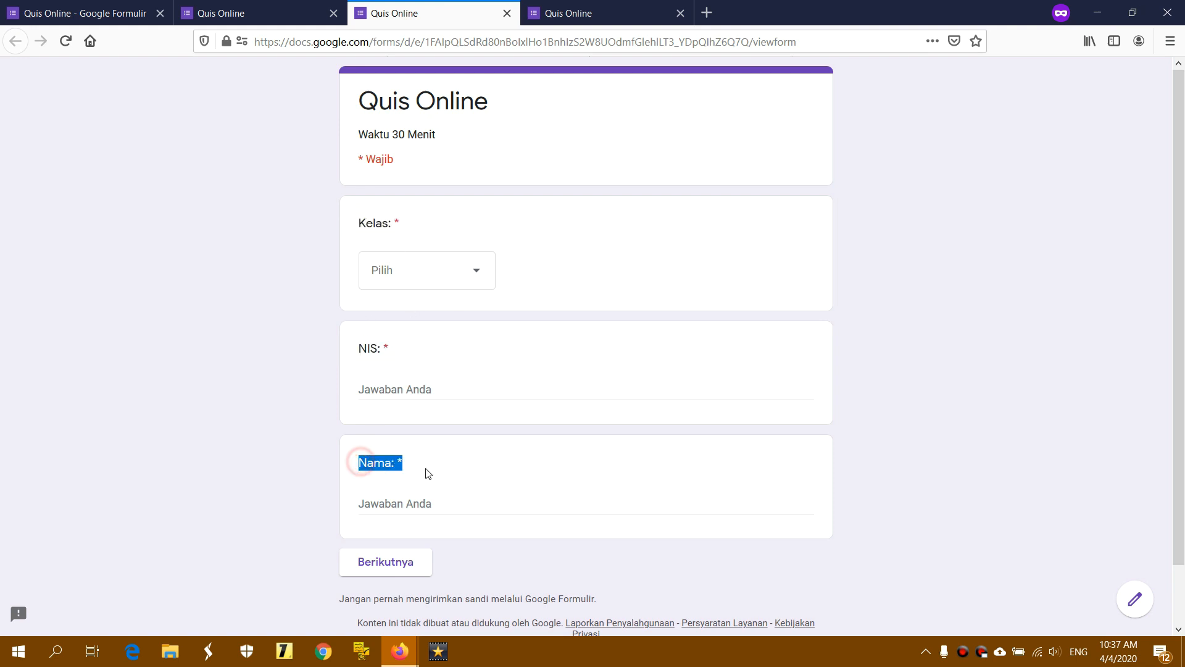
pyautogui.click(429, 473)
pyautogui.click(596, 8)
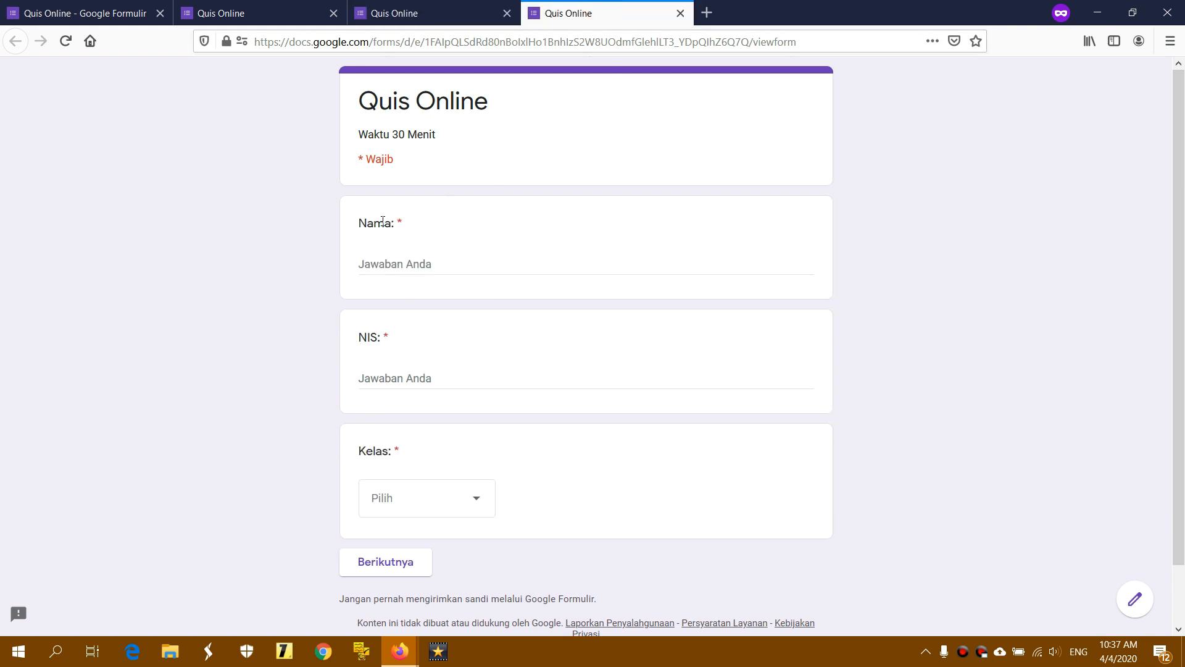
pyautogui.moveTo(359, 225); pyautogui.dragTo(403, 224)
pyautogui.moveTo(360, 339); pyautogui.dragTo(415, 341)
pyautogui.moveTo(361, 452); pyautogui.dragTo(439, 460)
pyautogui.click(437, 457)
pyautogui.click(681, 13)
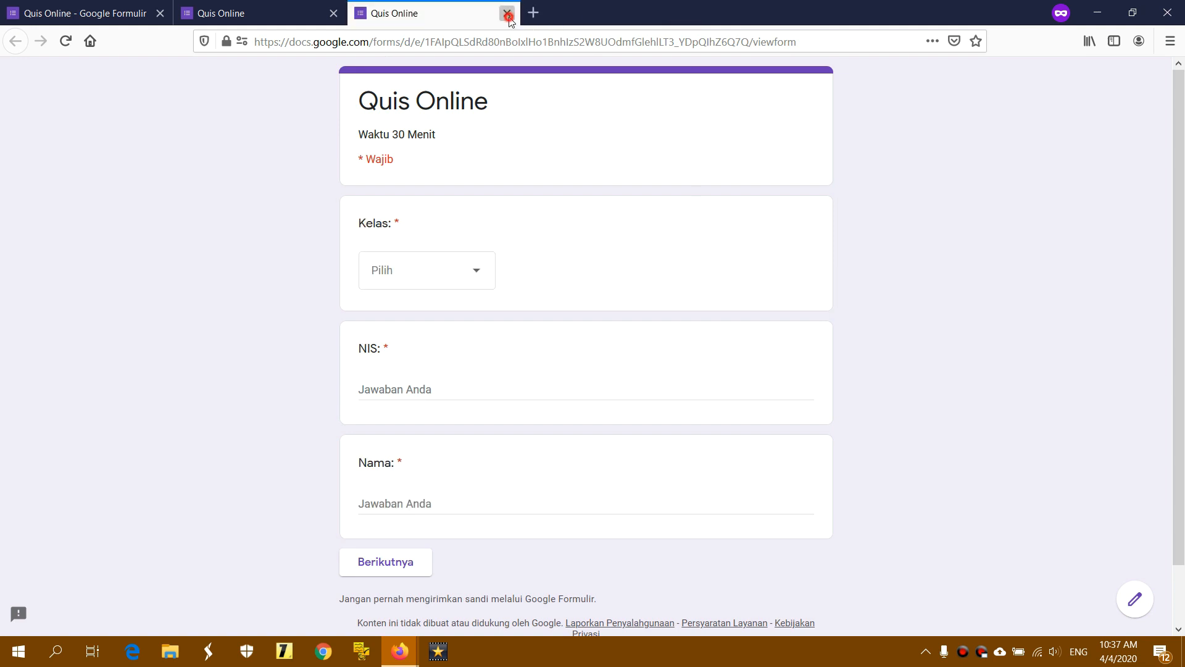
pyautogui.click(507, 13)
pyautogui.click(333, 13)
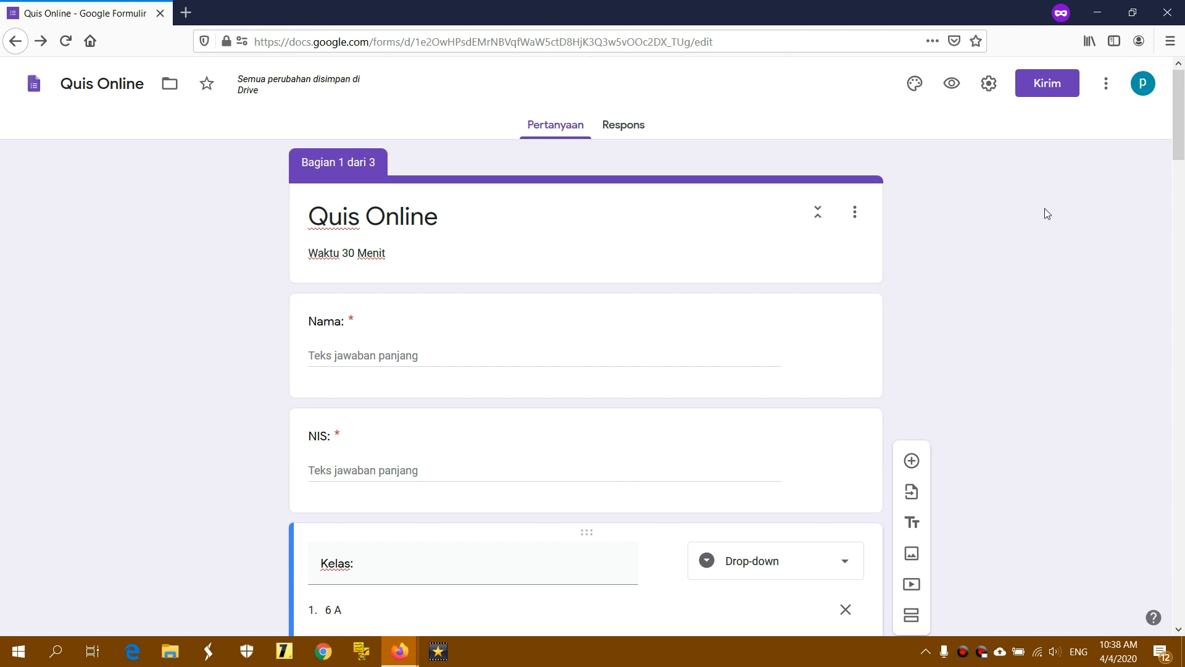
# Turn Quis Online into a quiz with grades released later, after manual review, and save
pyautogui.click(991, 89)
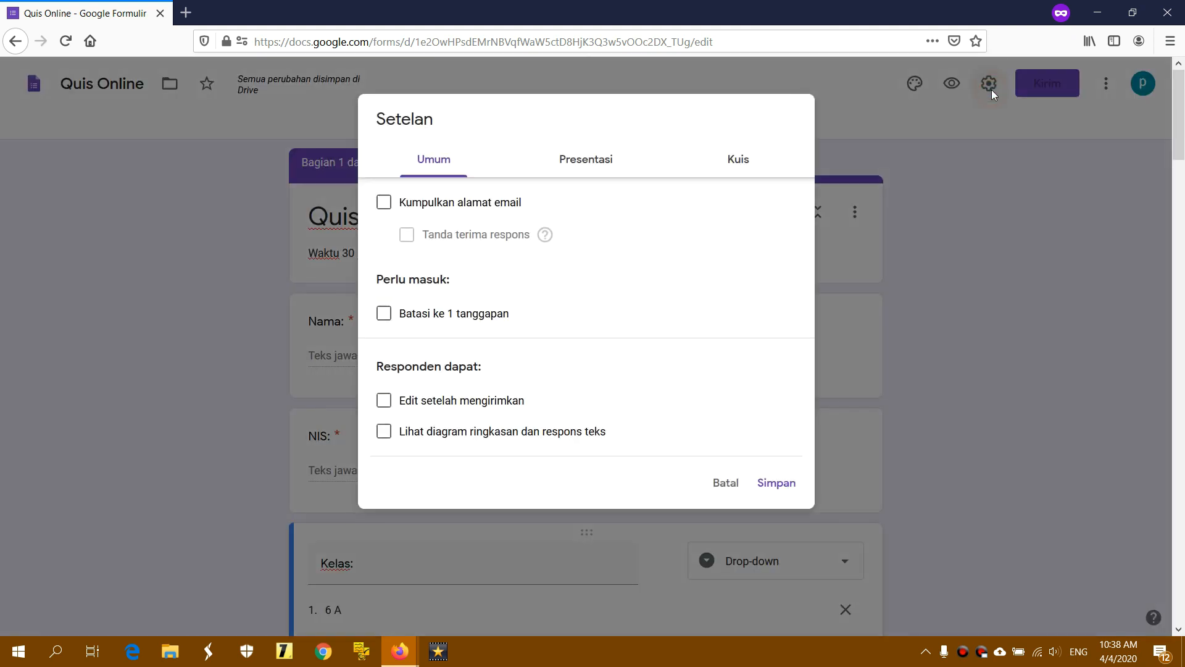
pyautogui.click(601, 163)
pyautogui.click(751, 162)
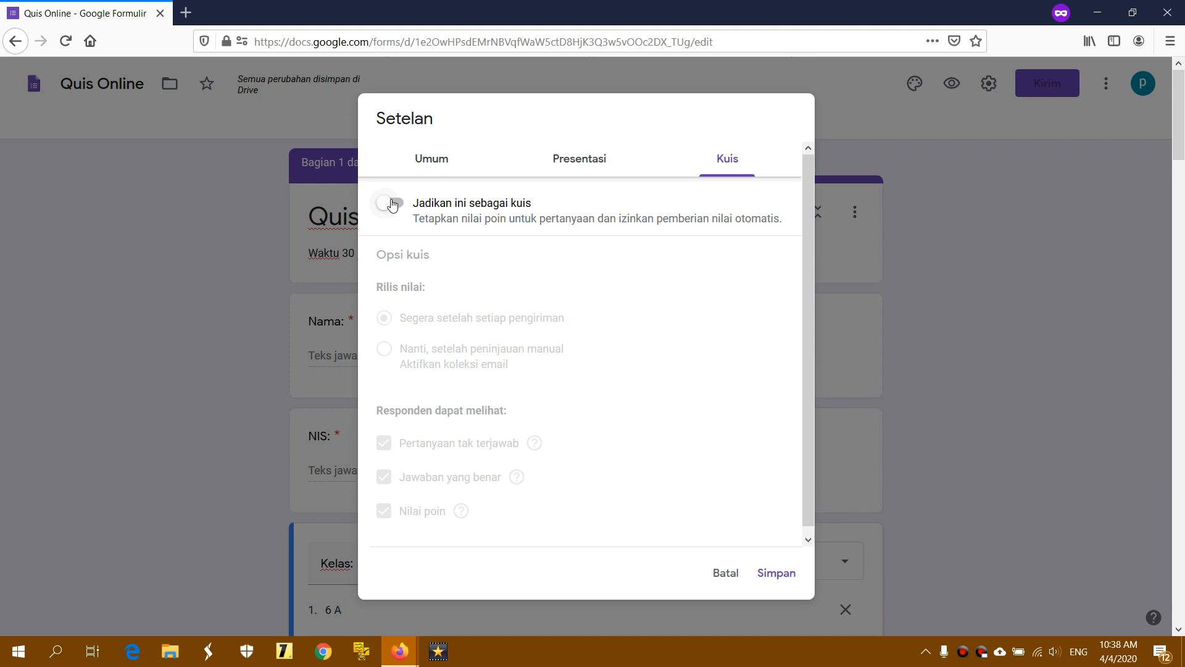
pyautogui.click(393, 205)
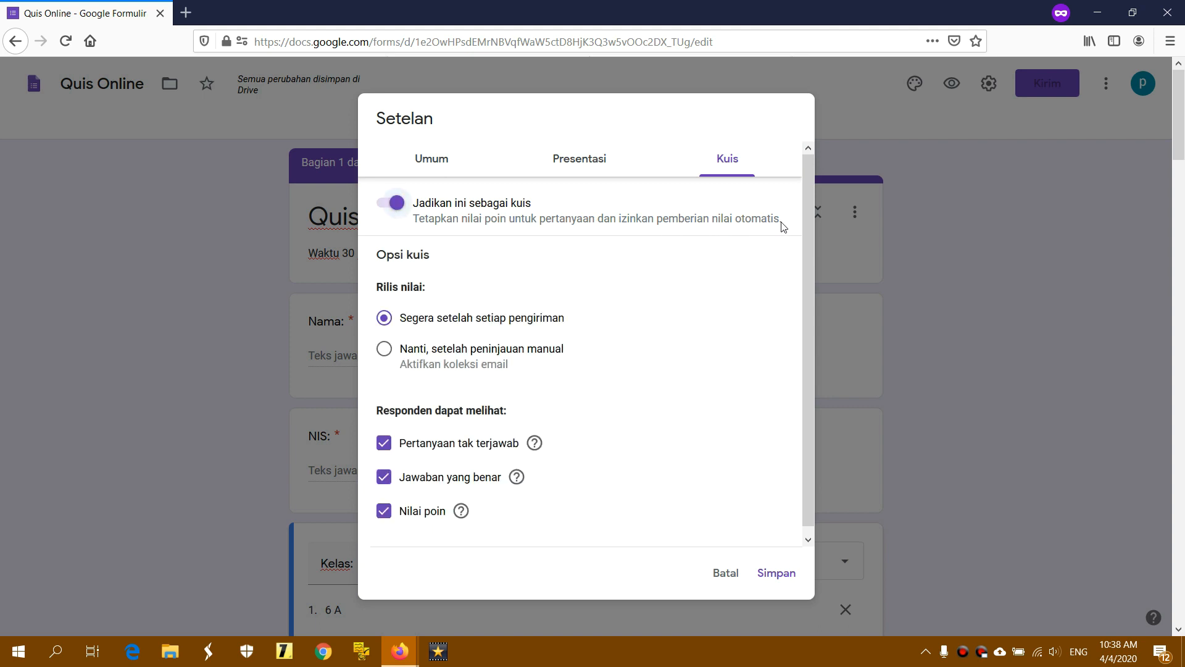
pyautogui.click(387, 318)
pyautogui.click(384, 349)
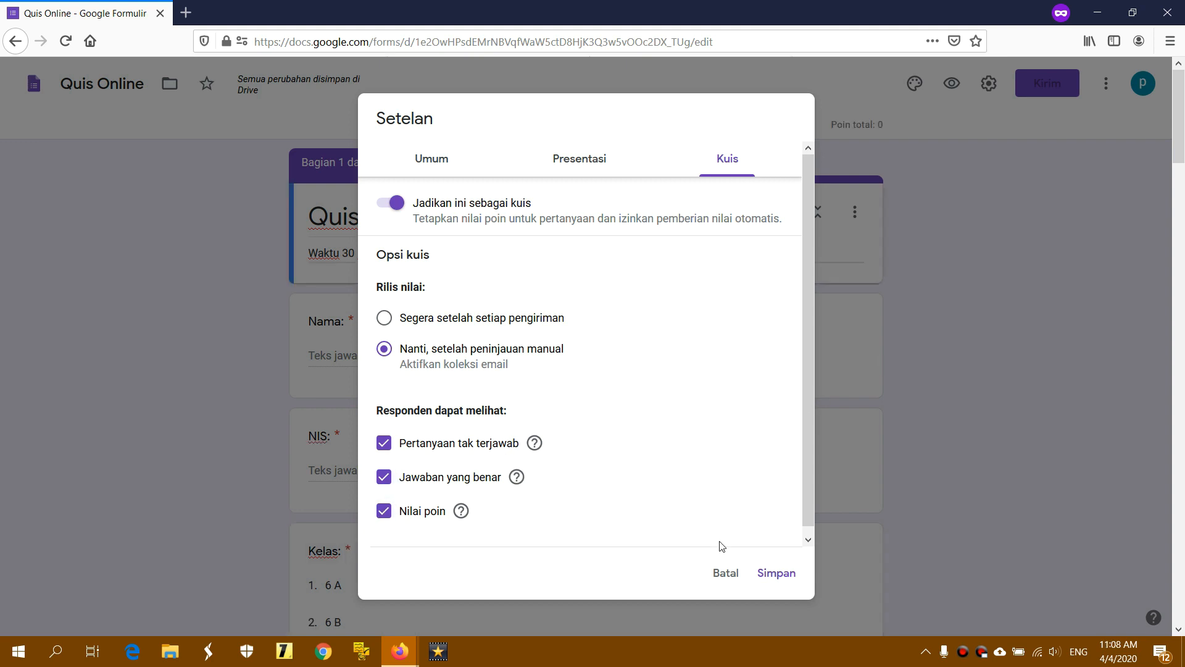
pyautogui.click(777, 573)
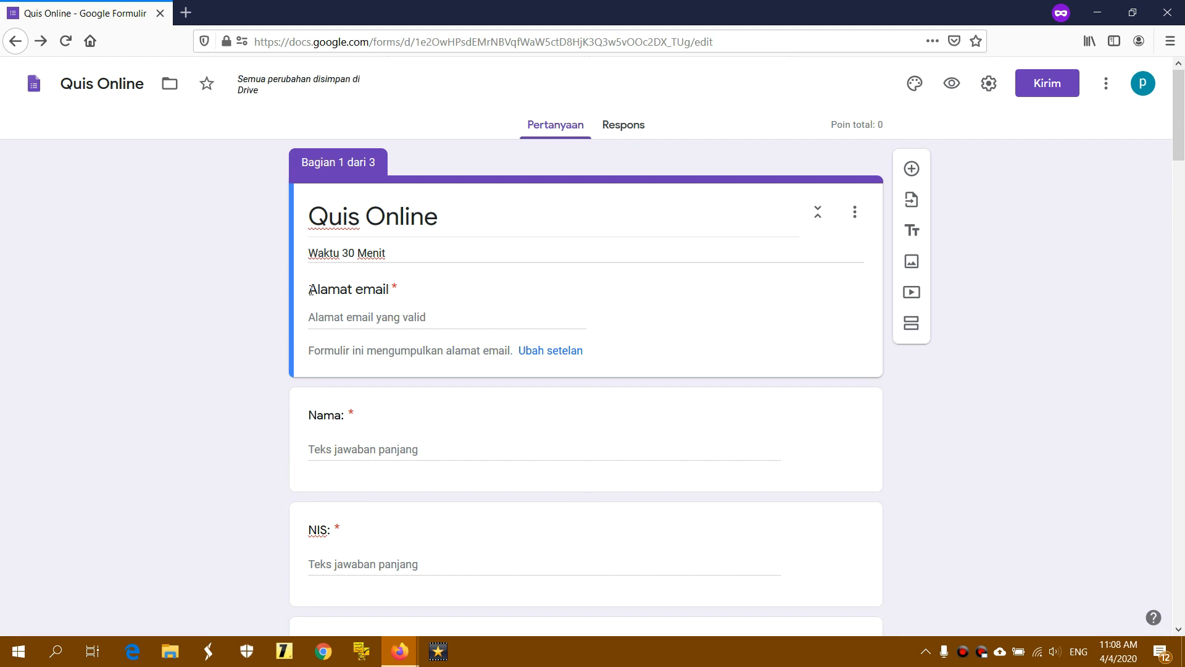
# Switch off email address collection in the general settings and save
pyautogui.moveTo(311, 290); pyautogui.dragTo(383, 291)
pyautogui.click(438, 294)
pyautogui.click(988, 84)
pyautogui.click(741, 156)
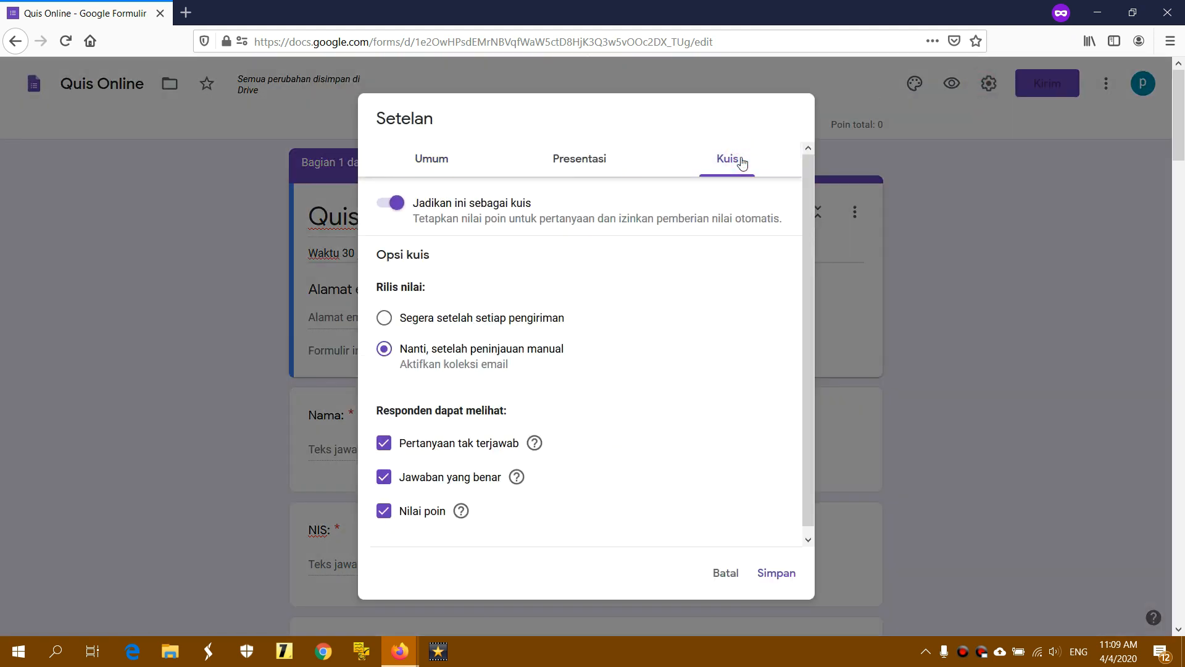
pyautogui.click(429, 352)
pyautogui.click(446, 172)
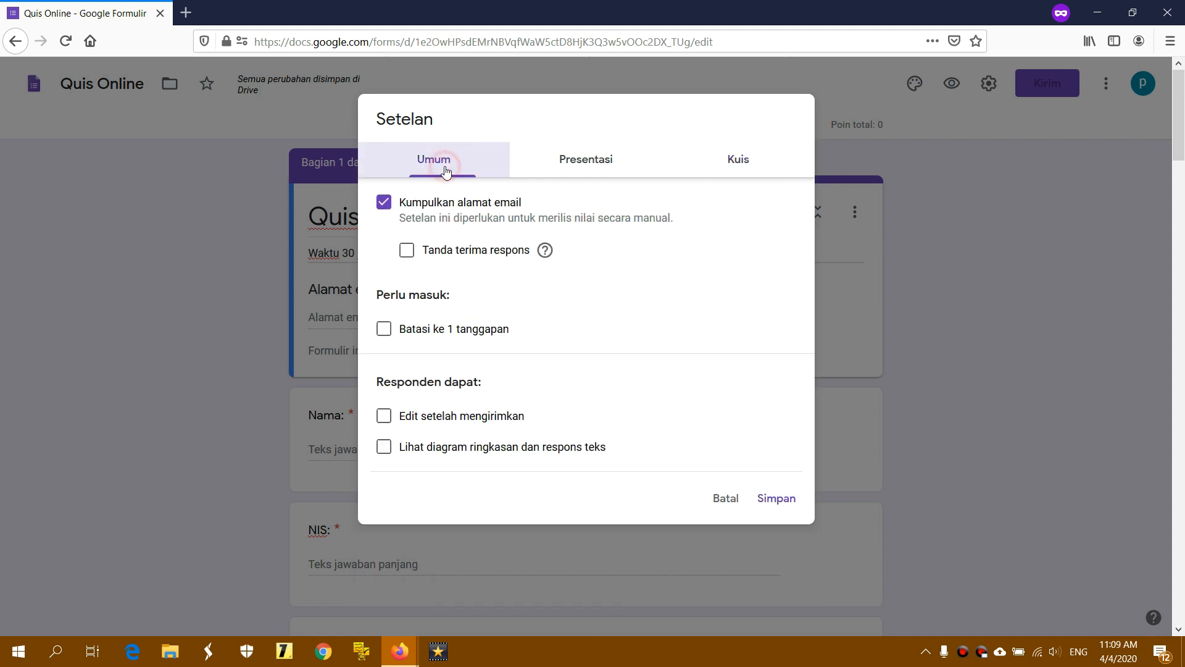
pyautogui.click(384, 203)
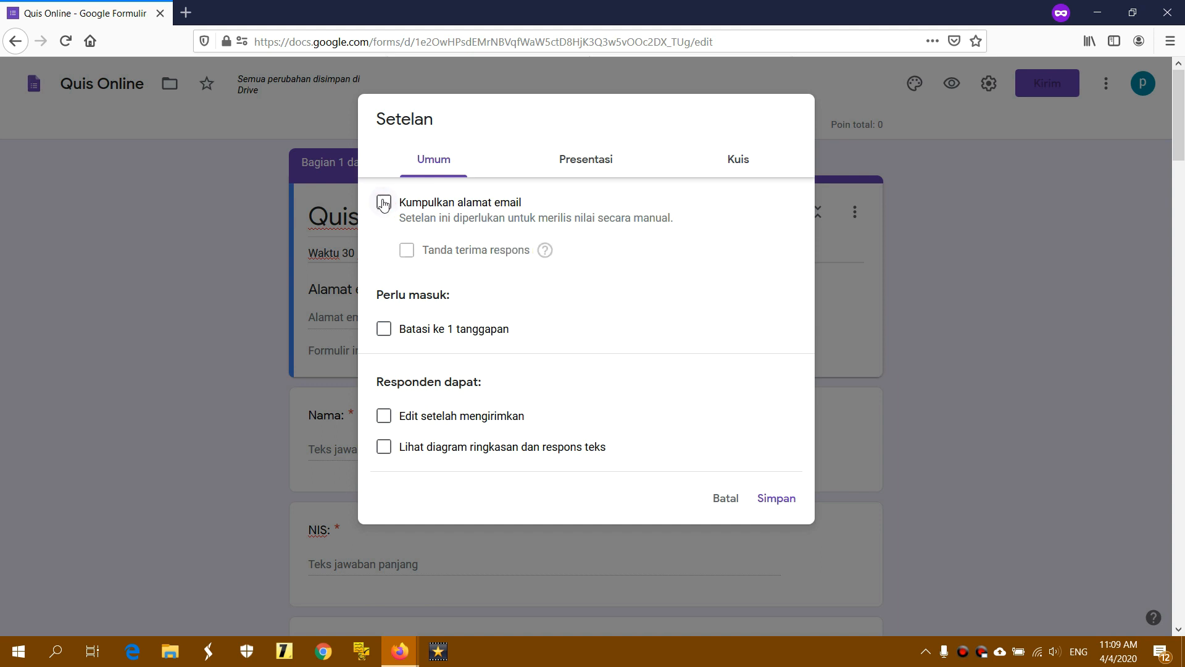
pyautogui.click(776, 498)
pyautogui.click(511, 257)
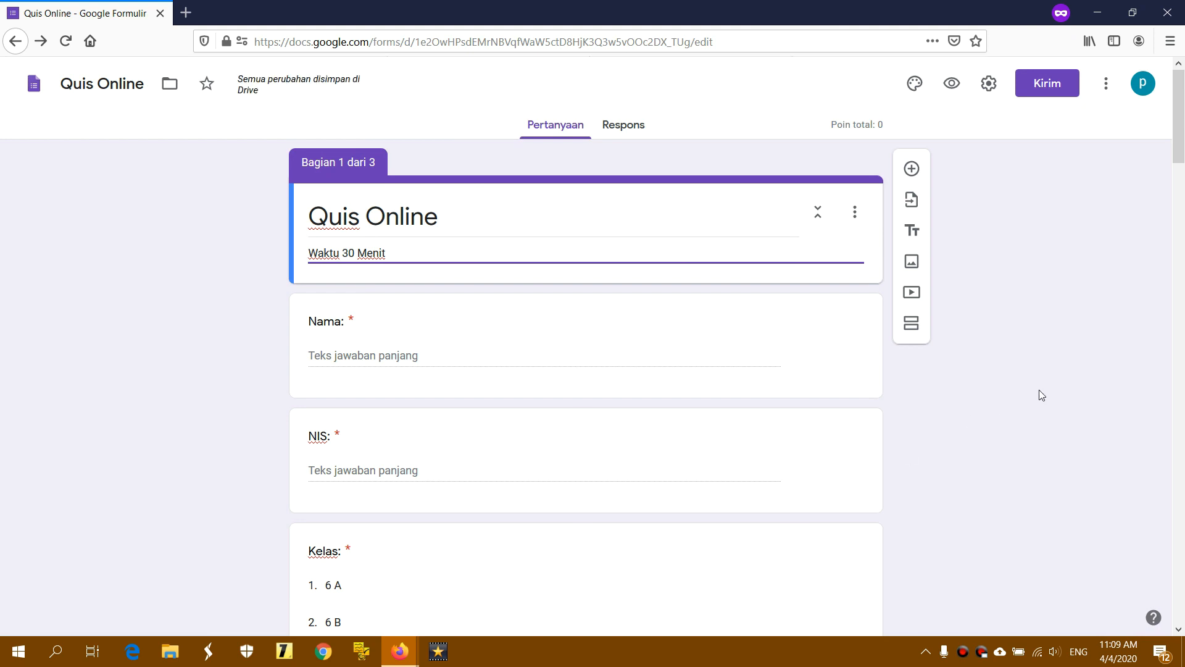
# Keep grade release after manual review, turn email collection off again, and save
pyautogui.click(989, 90)
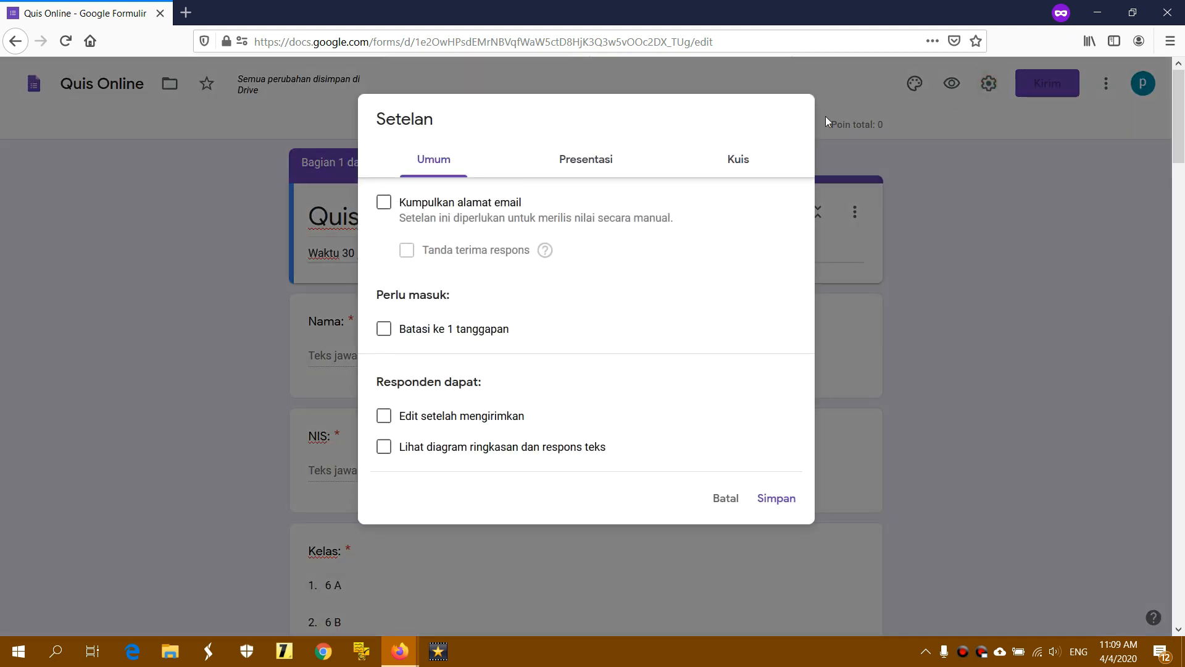
pyautogui.click(746, 164)
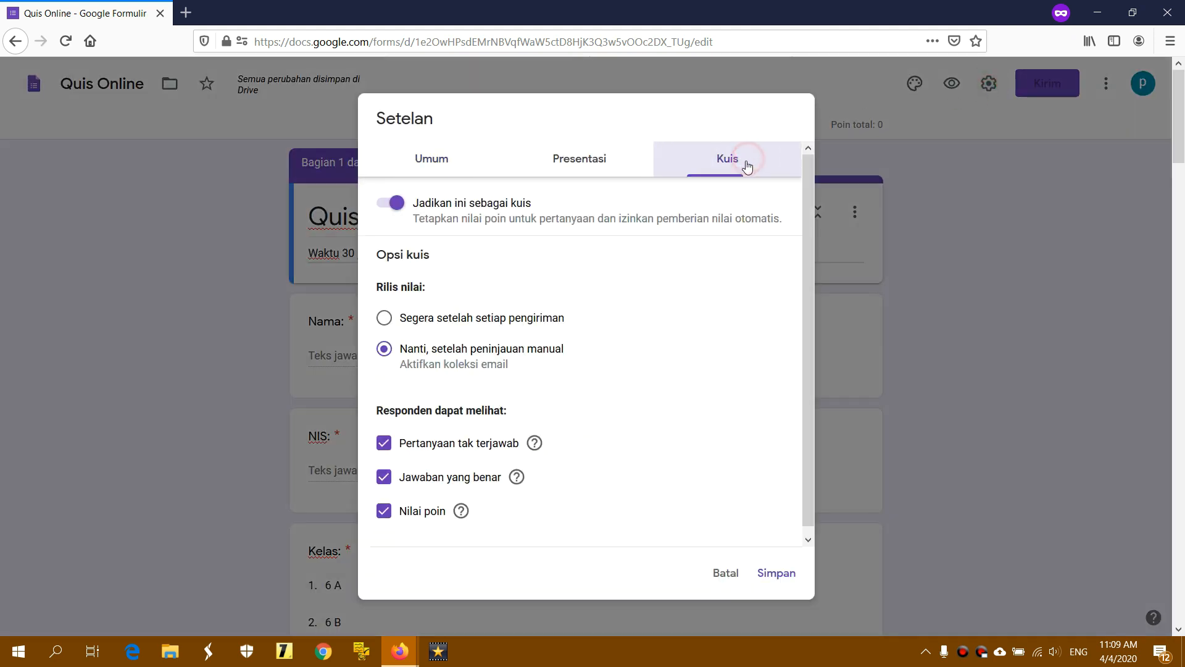
pyautogui.click(457, 318)
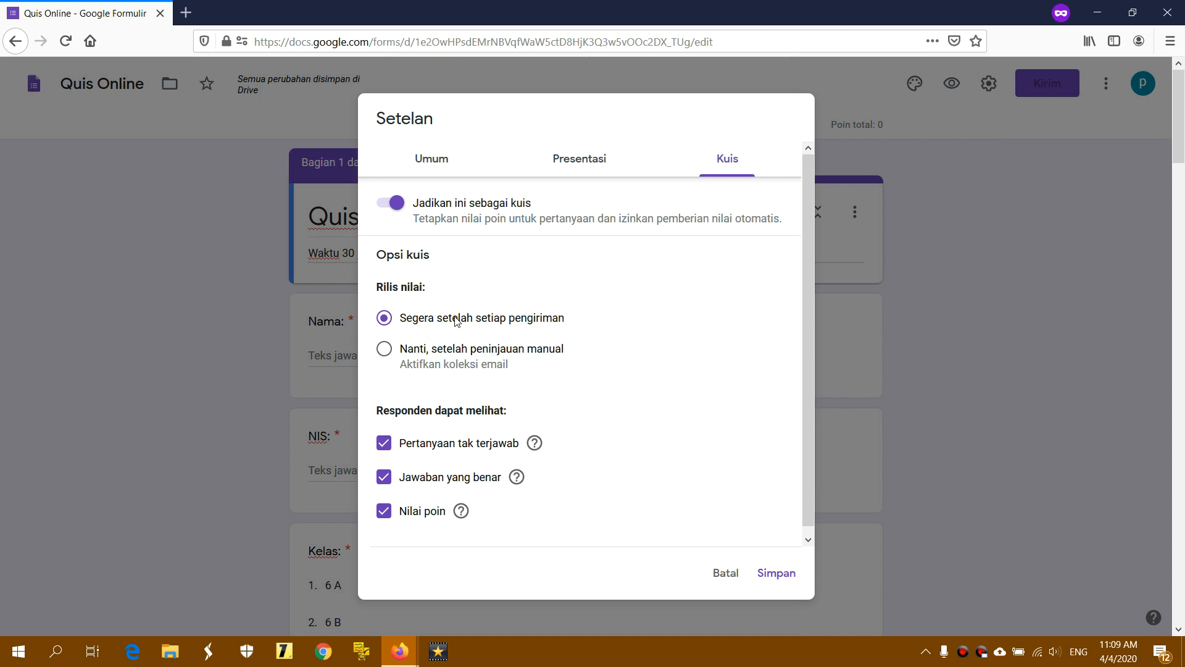
pyautogui.click(457, 349)
pyautogui.click(440, 155)
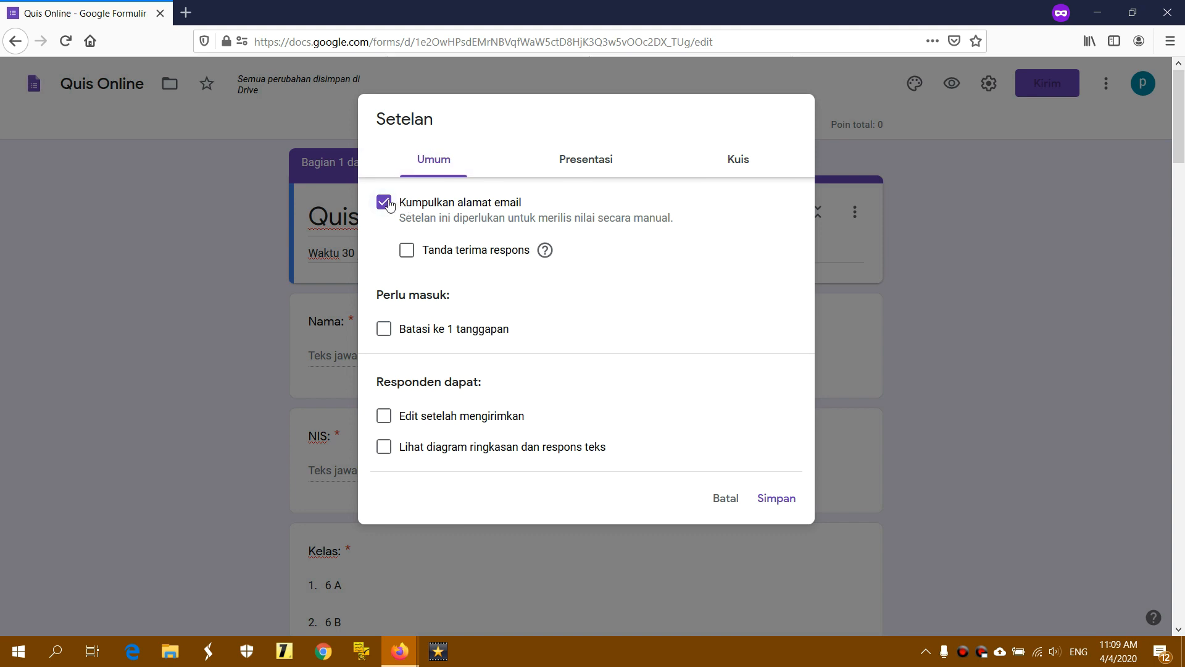
pyautogui.click(384, 204)
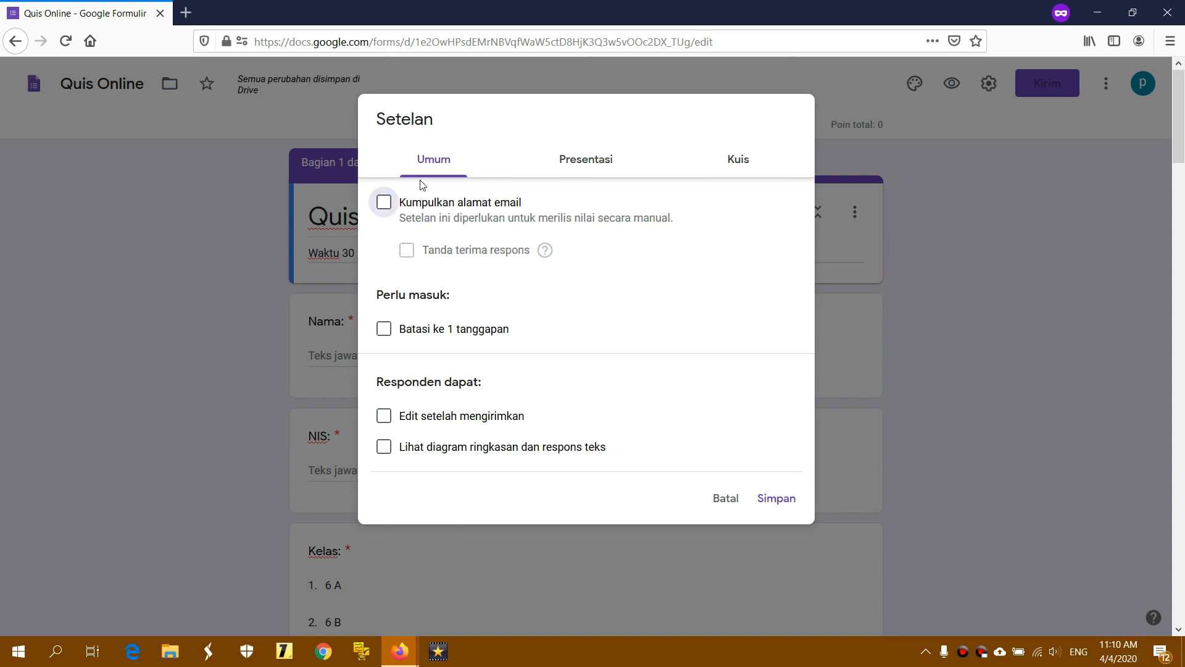
pyautogui.click(435, 164)
pyautogui.click(776, 496)
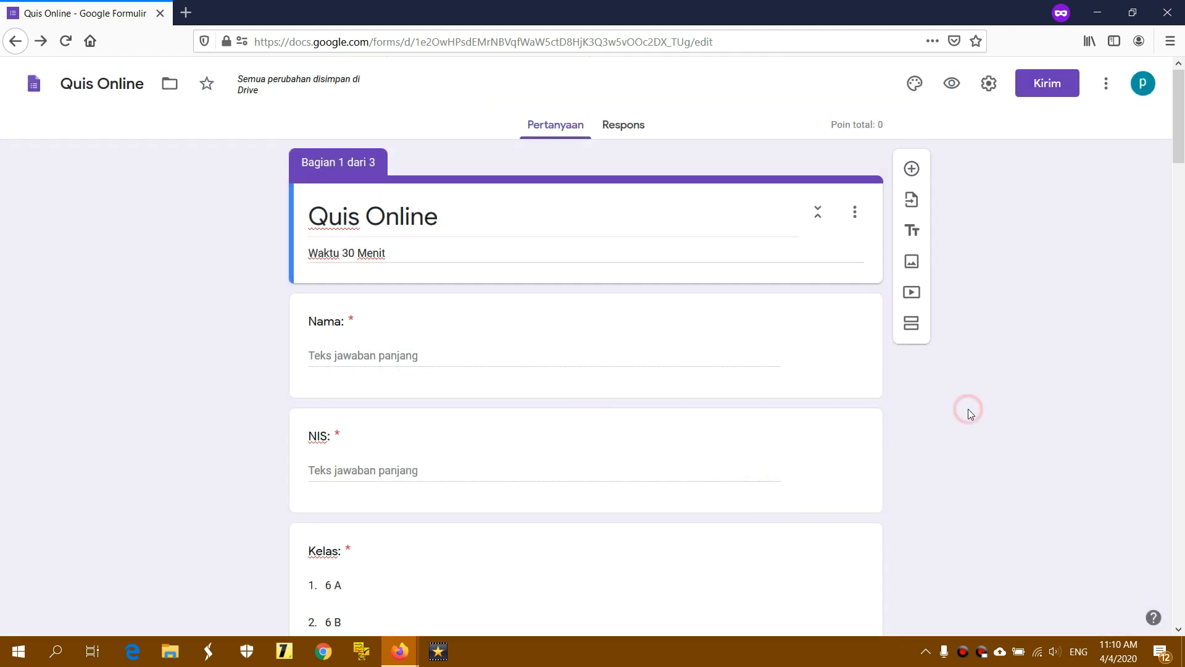
pyautogui.click(968, 410)
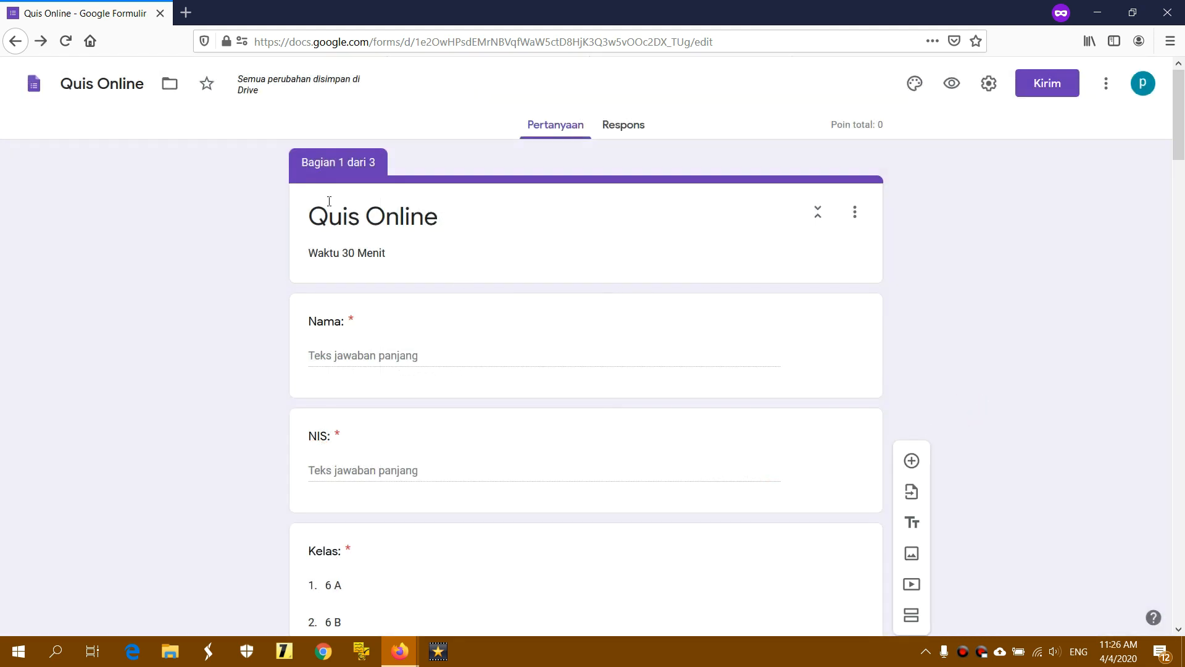
pyautogui.moveTo(304, 162); pyautogui.dragTo(382, 167)
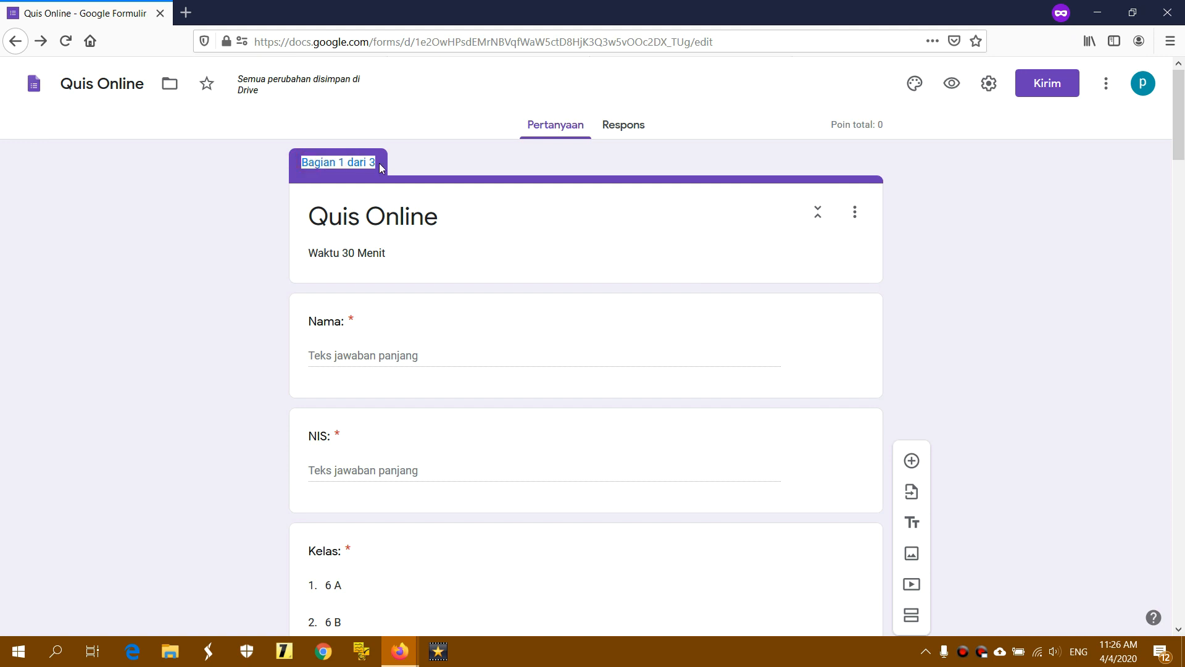
pyautogui.click(383, 167)
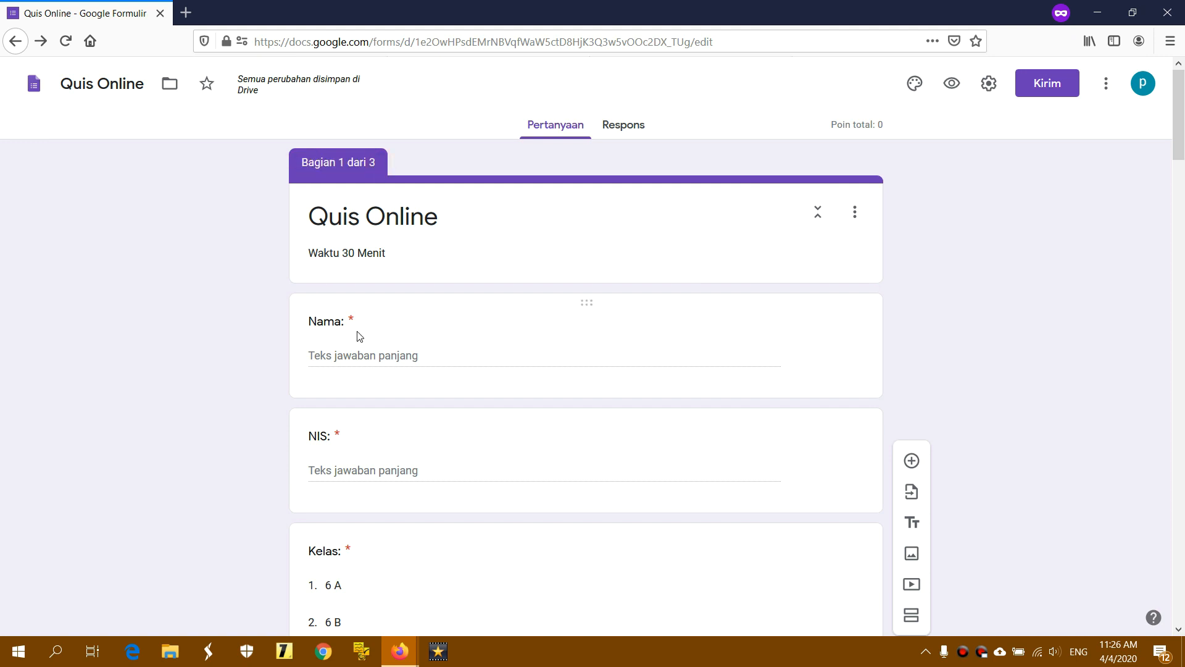
pyautogui.scroll(-5, 360, 337)
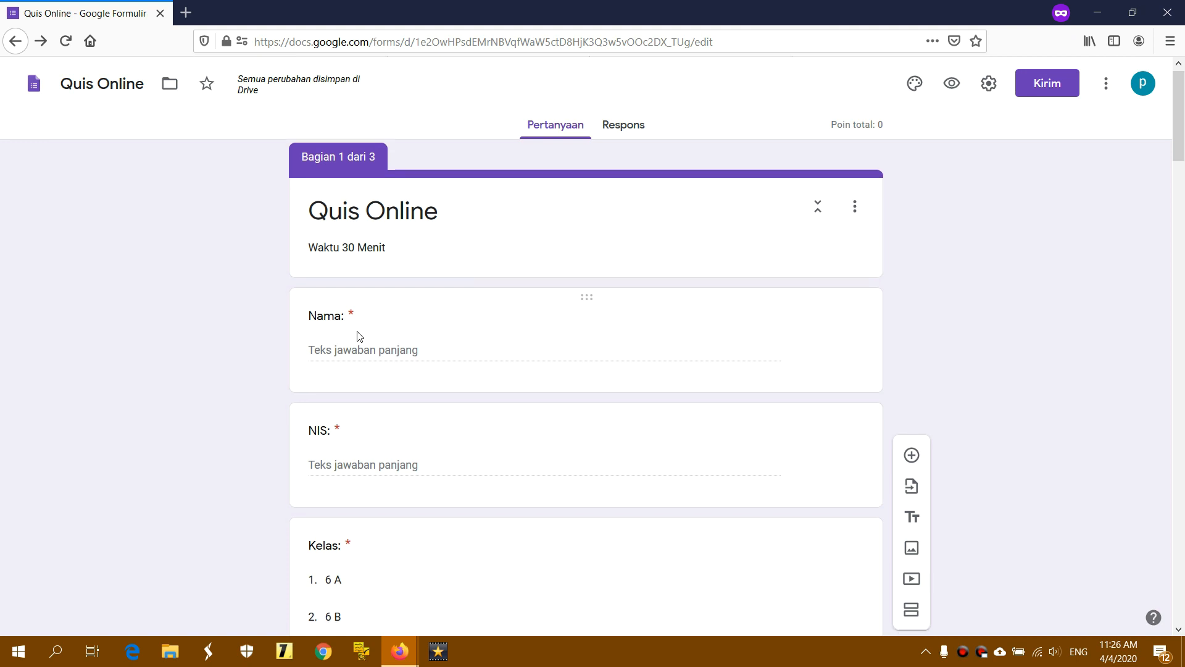
pyautogui.scroll(-3, 358, 332)
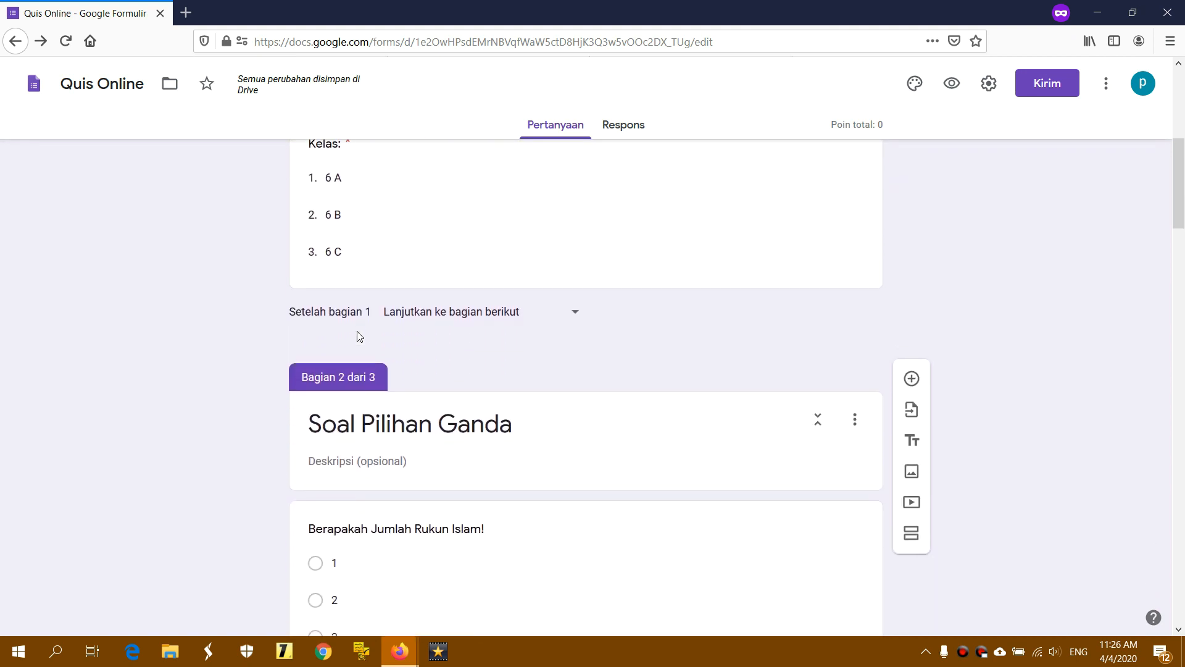
pyautogui.moveTo(301, 299); pyautogui.dragTo(383, 298)
pyautogui.click(384, 298)
pyautogui.scroll(-1, 459, 354)
pyautogui.scroll(-2, 459, 354)
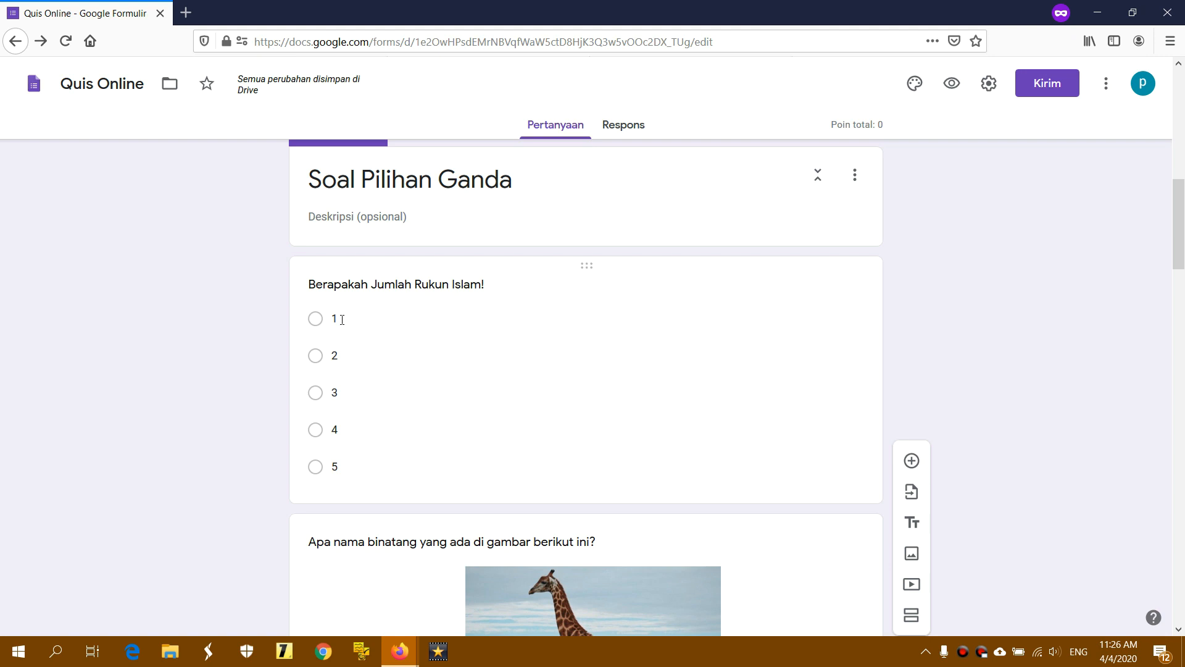
# Mark 5 as the Rukun Islam question's correct answer, worth 20 points
pyautogui.click(420, 287)
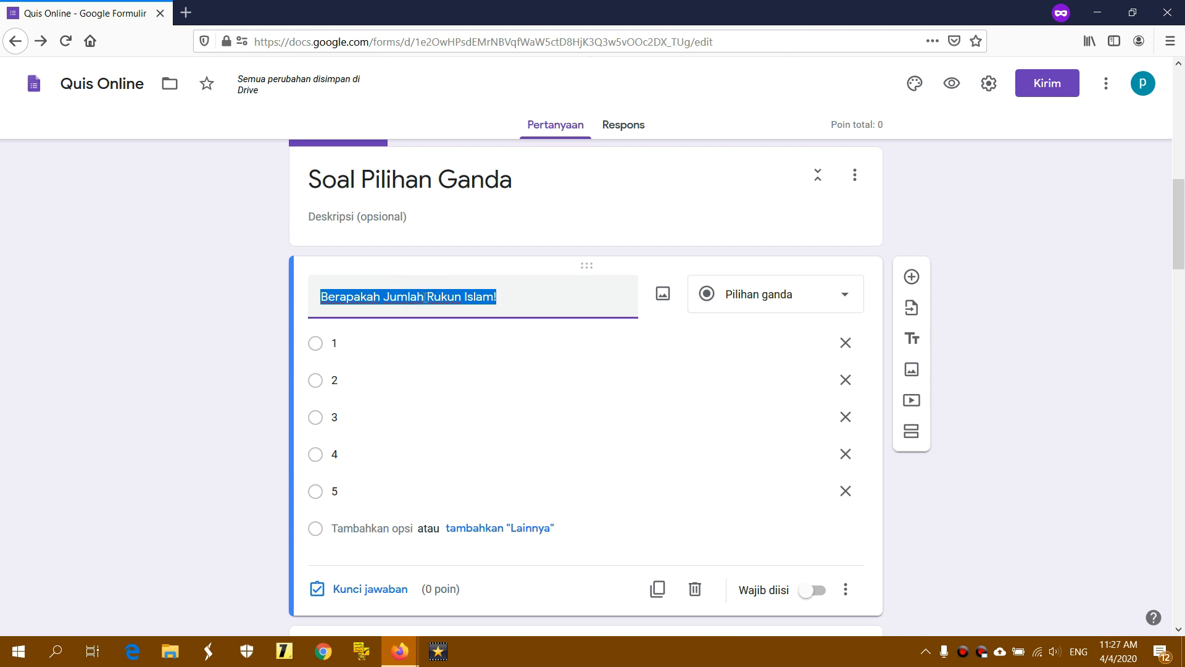
pyautogui.click(374, 590)
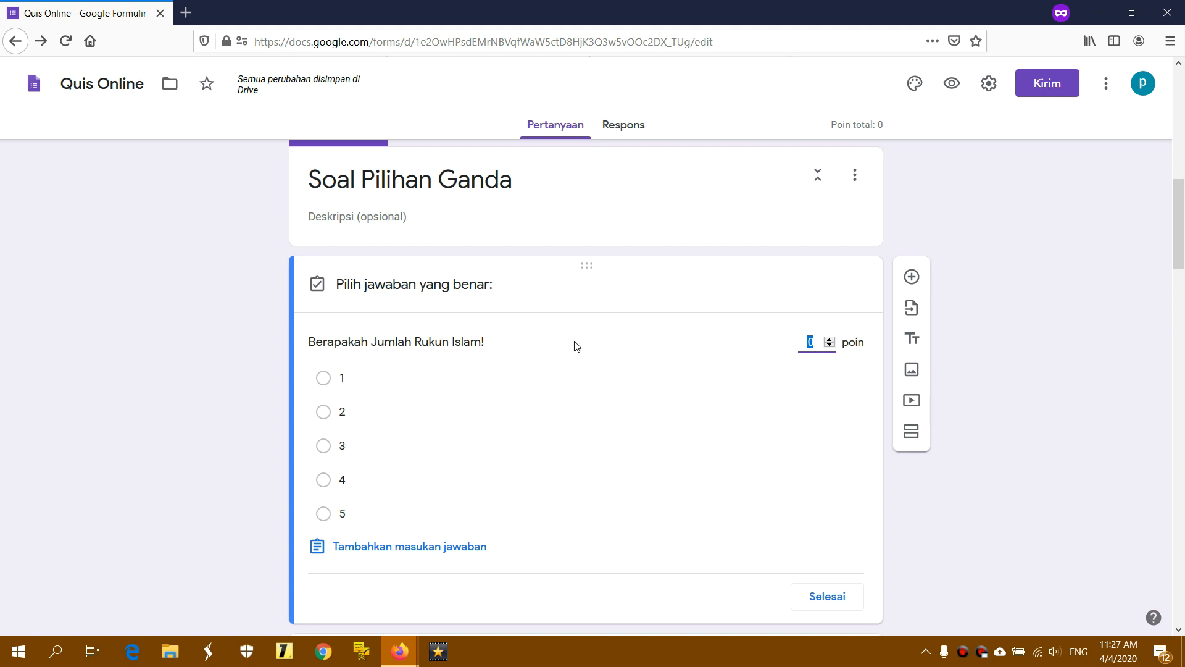
pyautogui.click(366, 518)
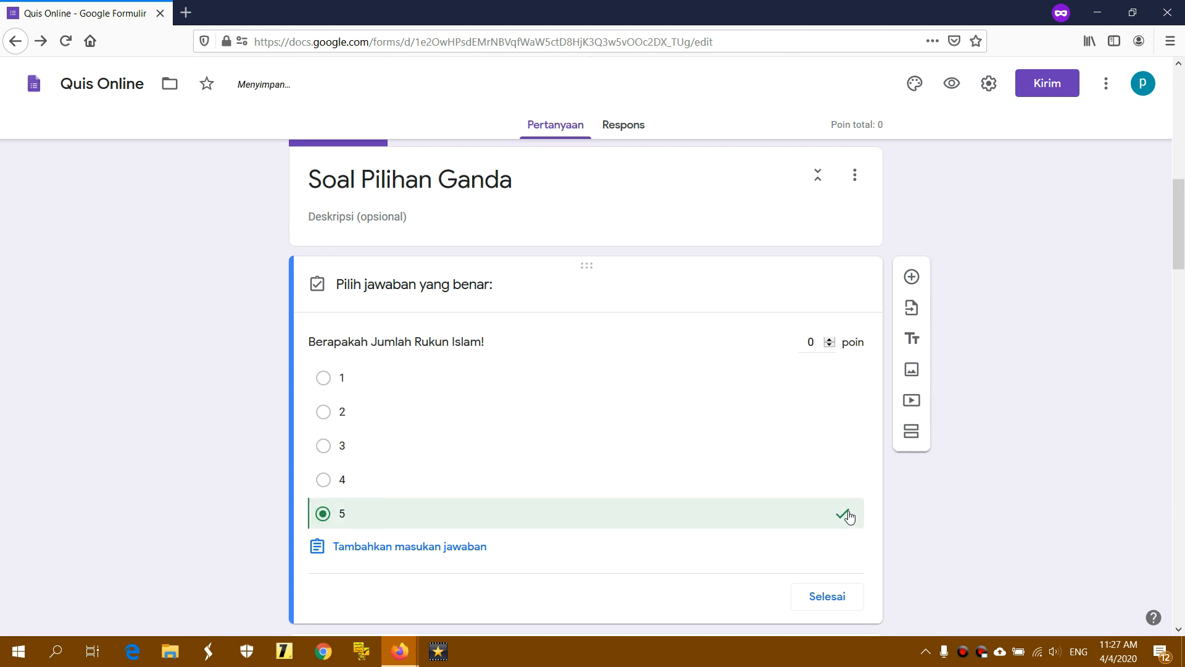
pyautogui.click(809, 342)
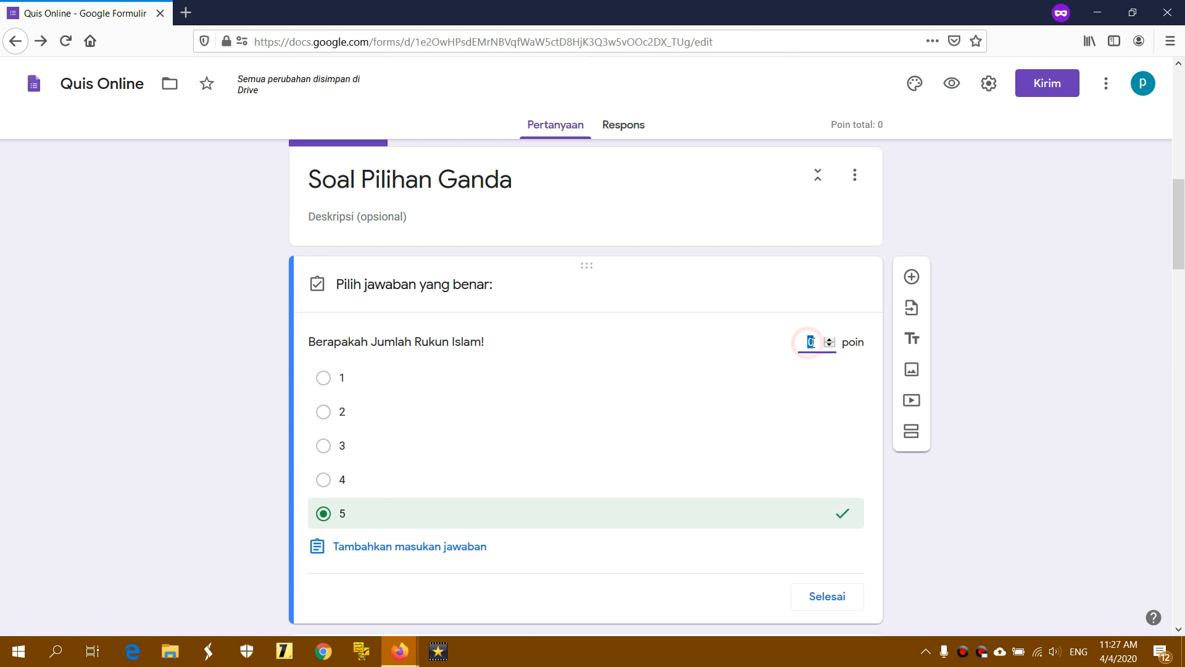
pyautogui.write('20')
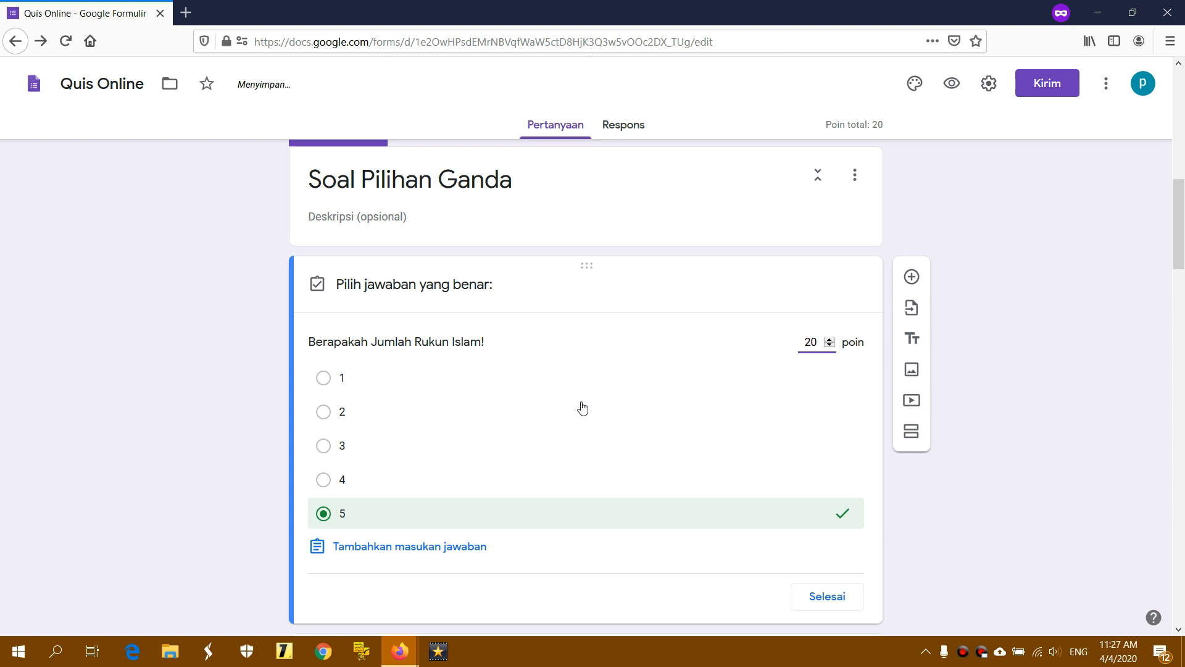
pyautogui.scroll(-5, 582, 407)
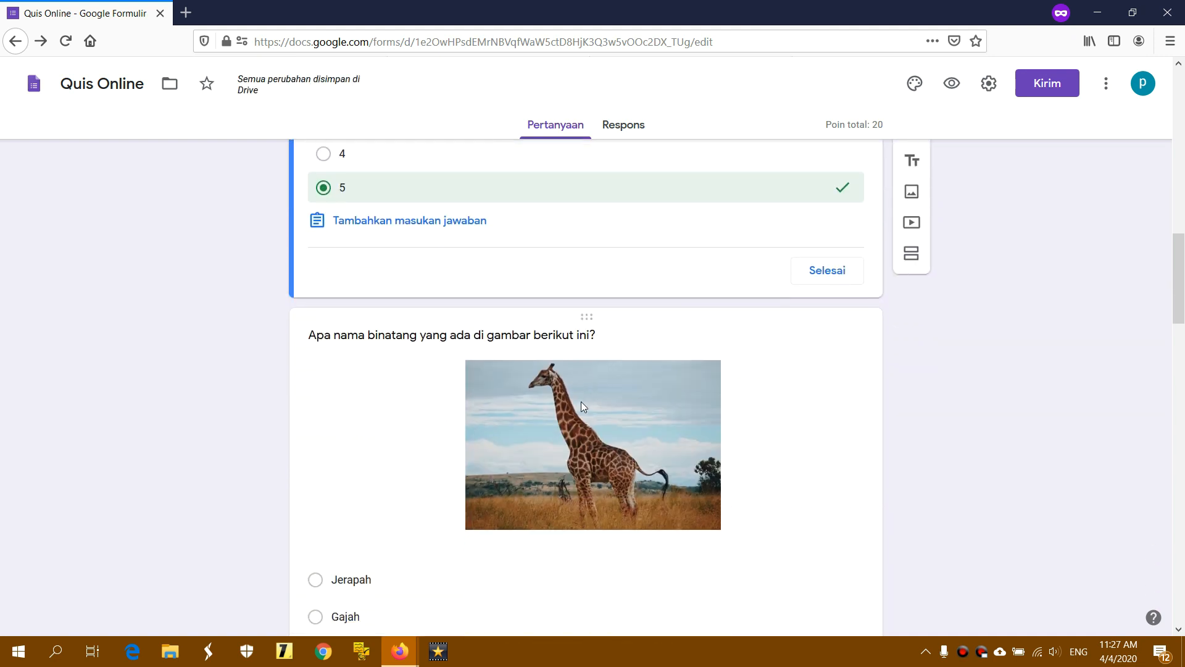
pyautogui.scroll(-1, 580, 401)
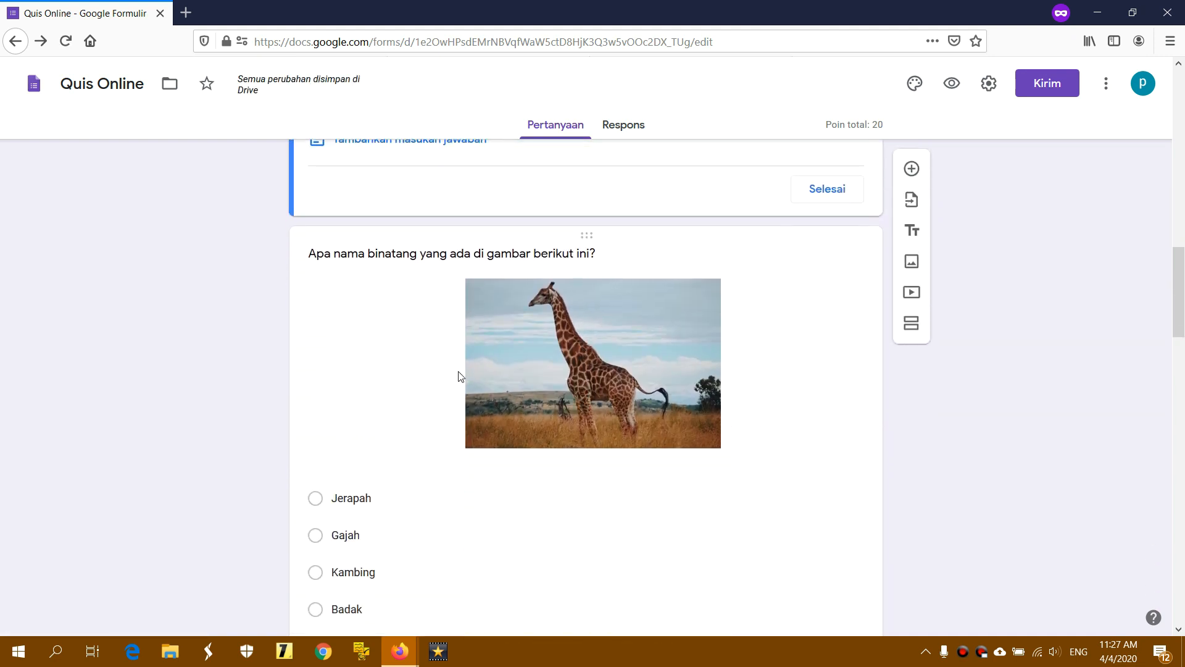
# Mark Jerapah correct for the giraffe question at 10 points, making the total 30
pyautogui.click(352, 499)
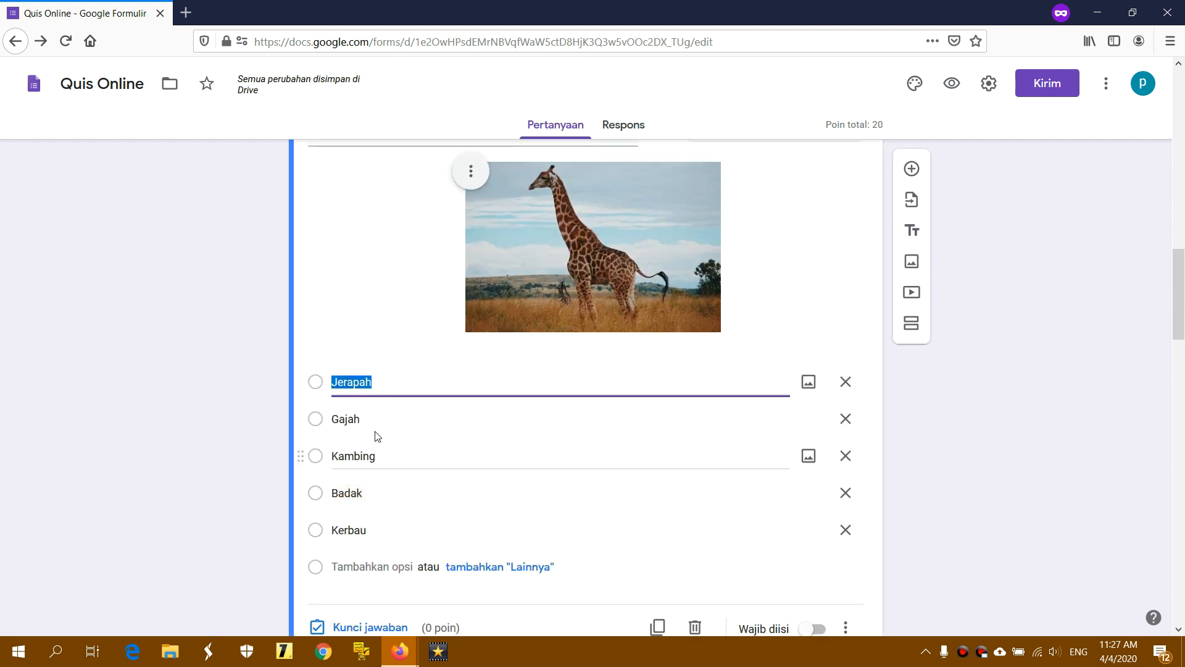
pyautogui.click(390, 384)
pyautogui.scroll(-4, 376, 402)
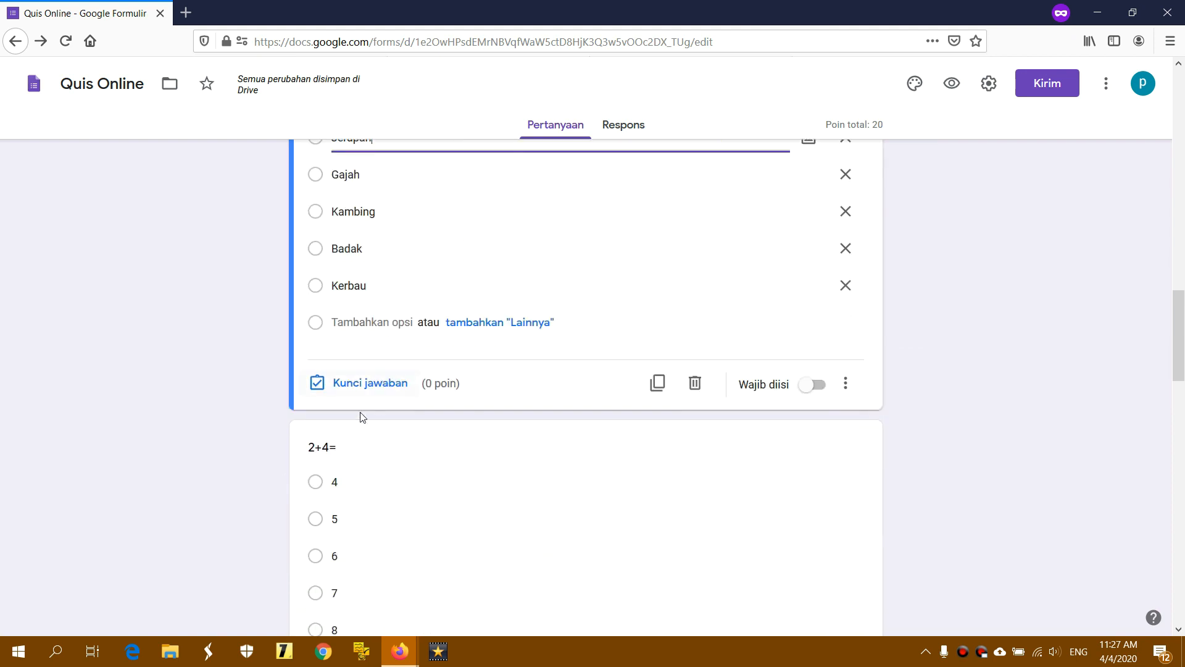
pyautogui.click(318, 386)
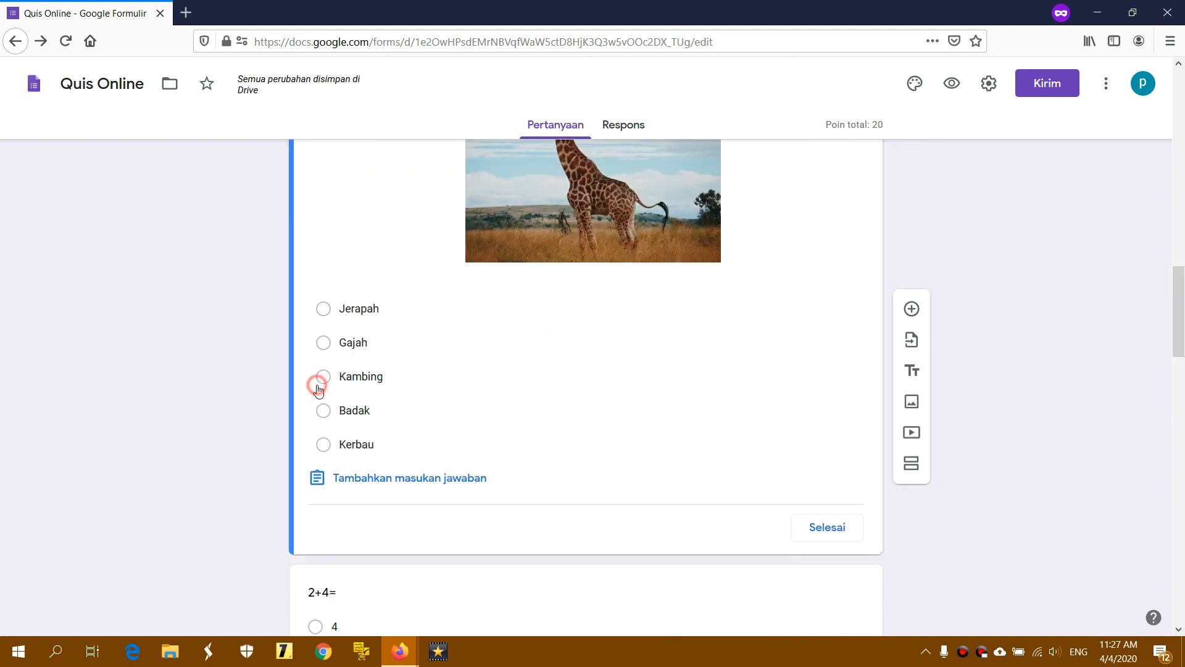
pyautogui.click(420, 309)
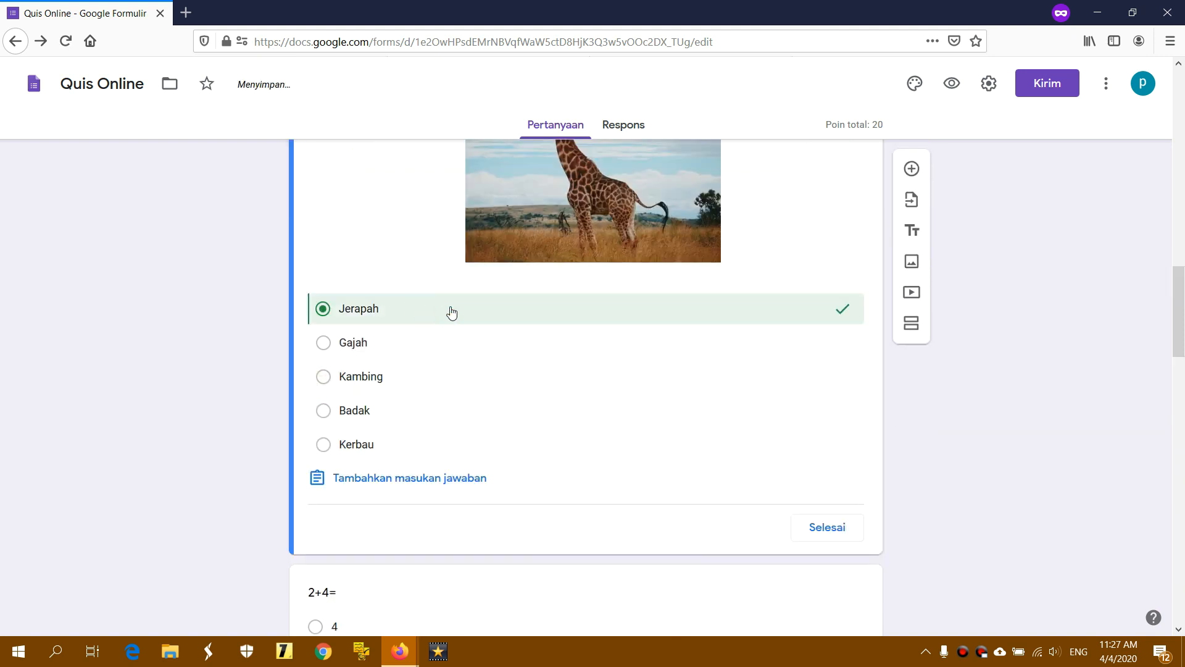
pyautogui.scroll(3, 450, 308)
pyautogui.click(813, 229)
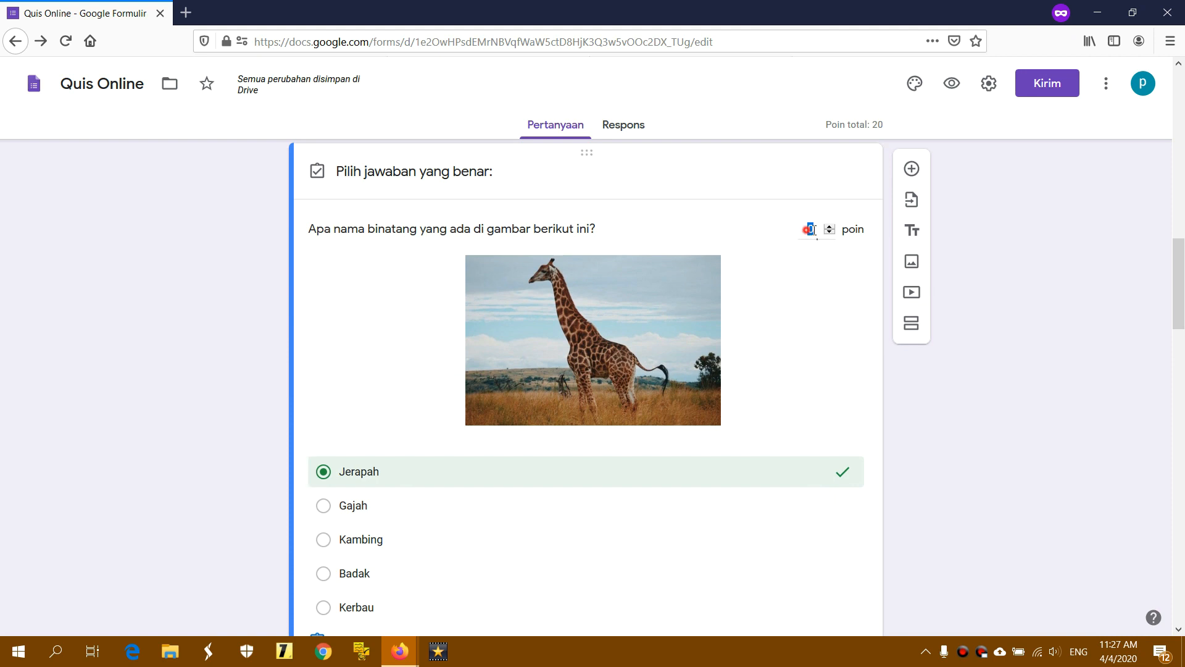
pyautogui.press('BackSpace')
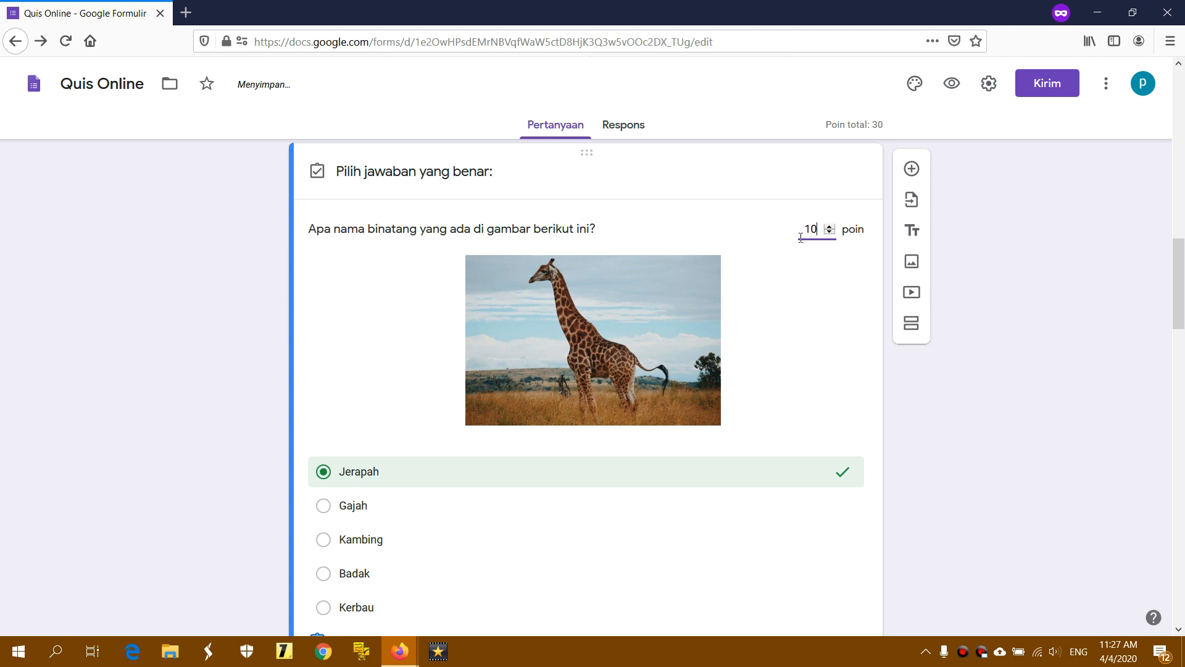
pyautogui.click(827, 125)
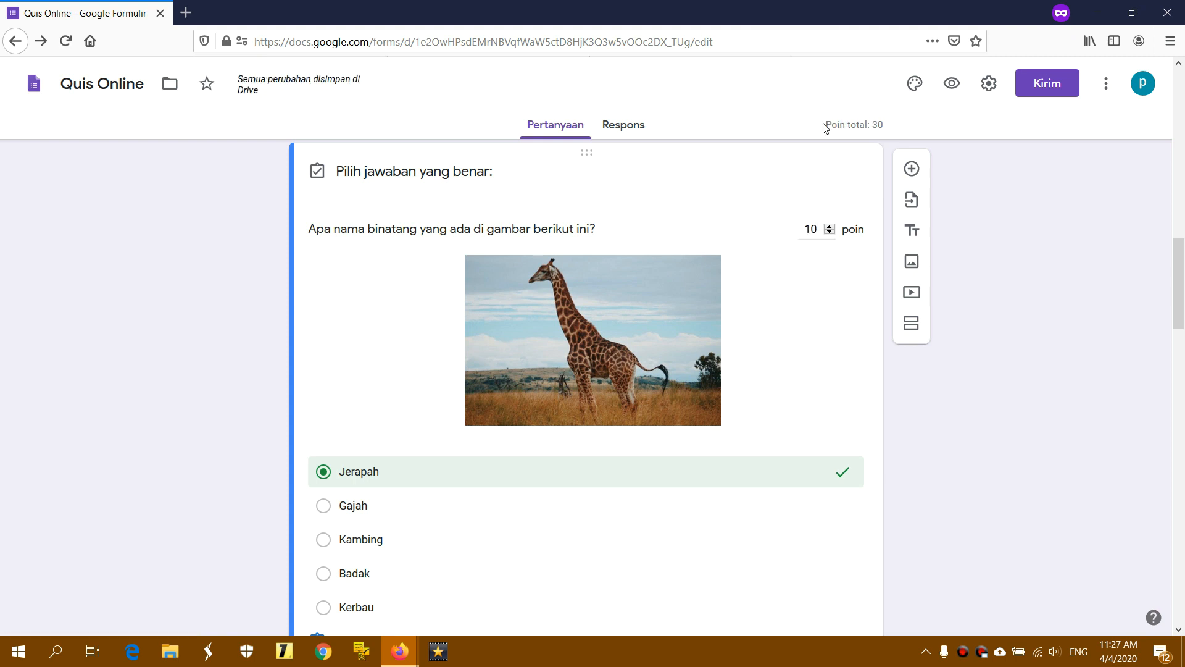
pyautogui.moveTo(827, 126); pyautogui.dragTo(884, 125)
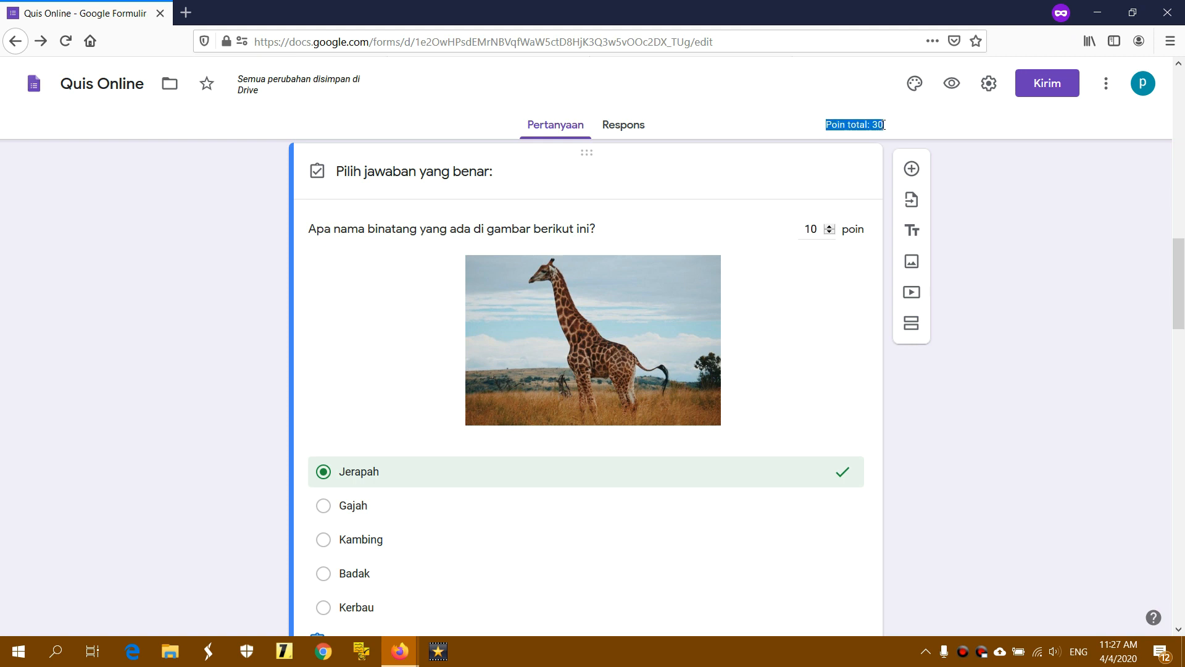
pyautogui.scroll(6, 772, 309)
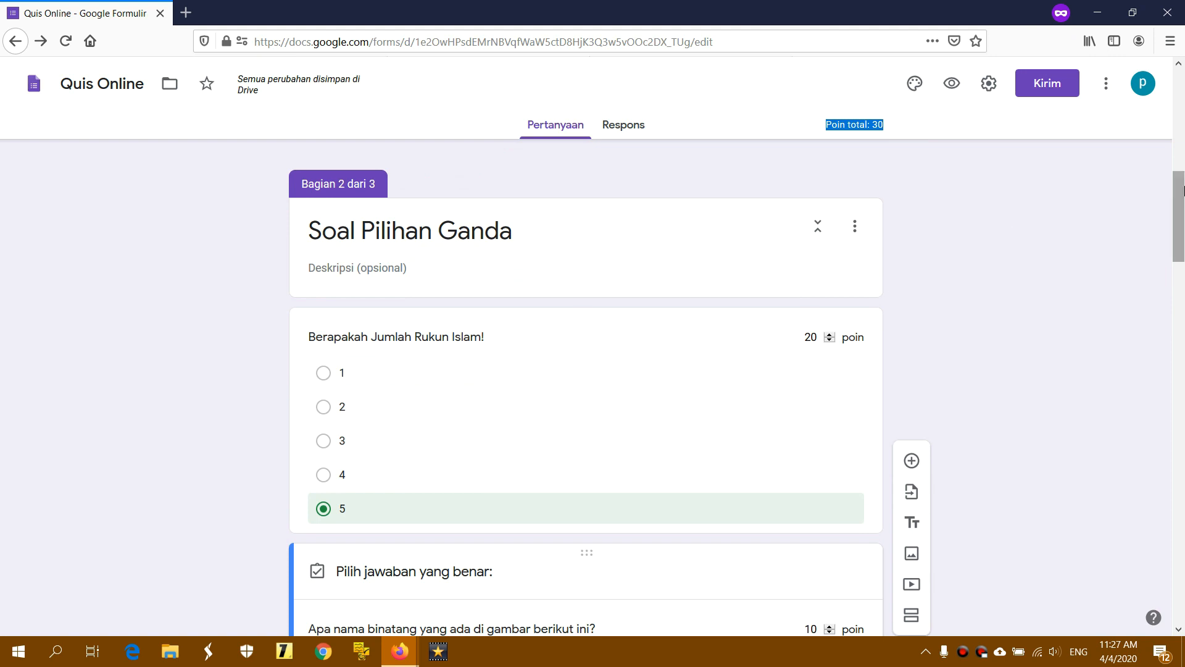
# Set 6 as the correct answer to 2+4=, worth 20 points
pyautogui.moveTo(1183, 208); pyautogui.dragTo(1183, 357)
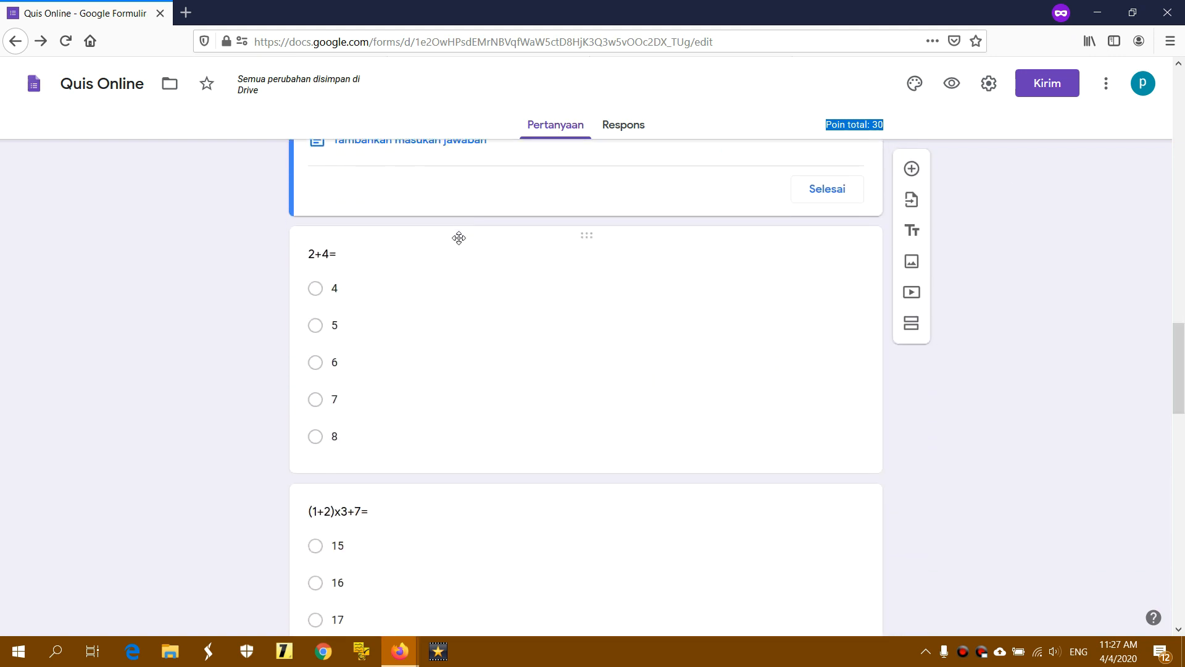
pyautogui.click(348, 437)
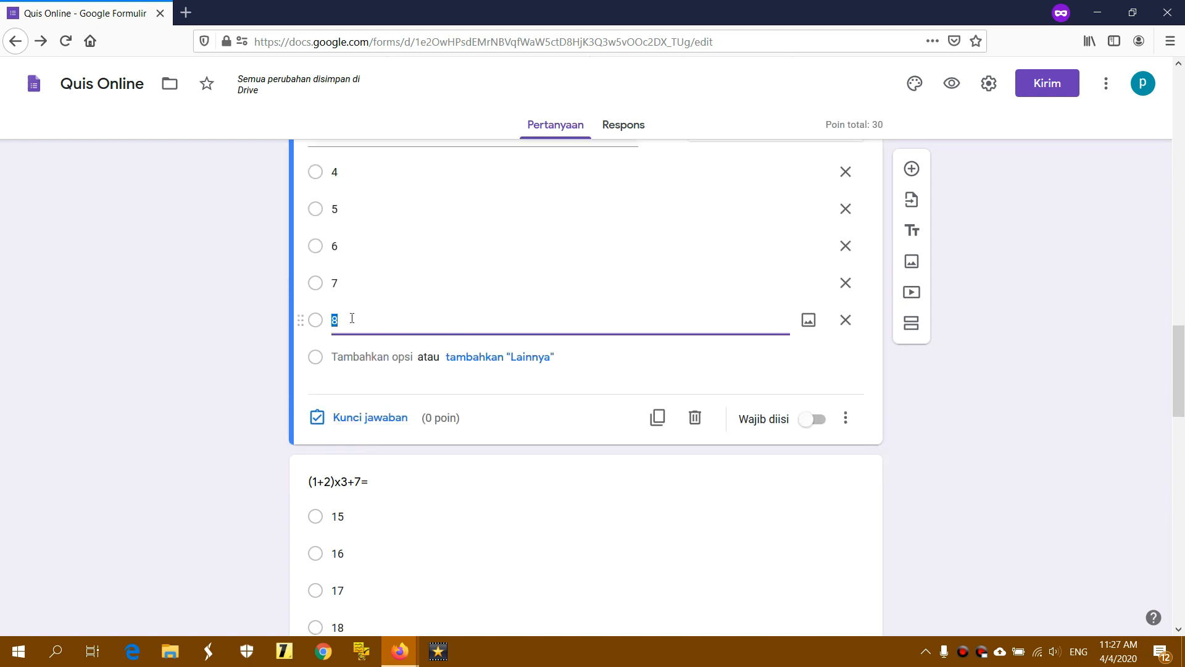
pyautogui.click(351, 418)
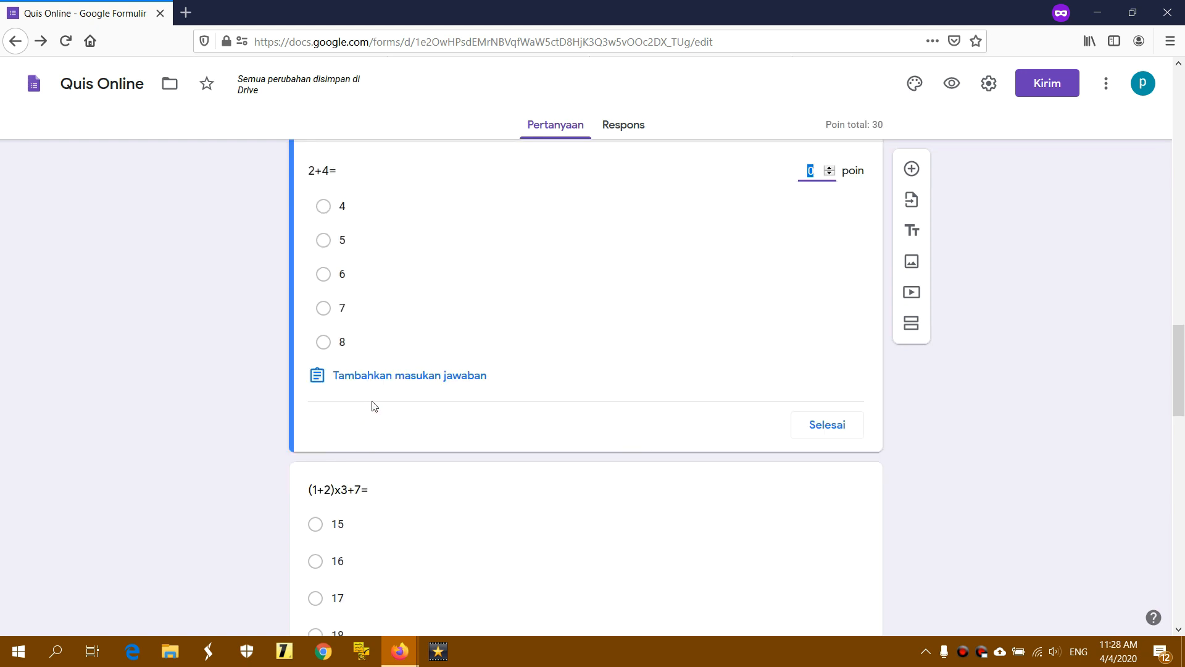
pyautogui.click(364, 271)
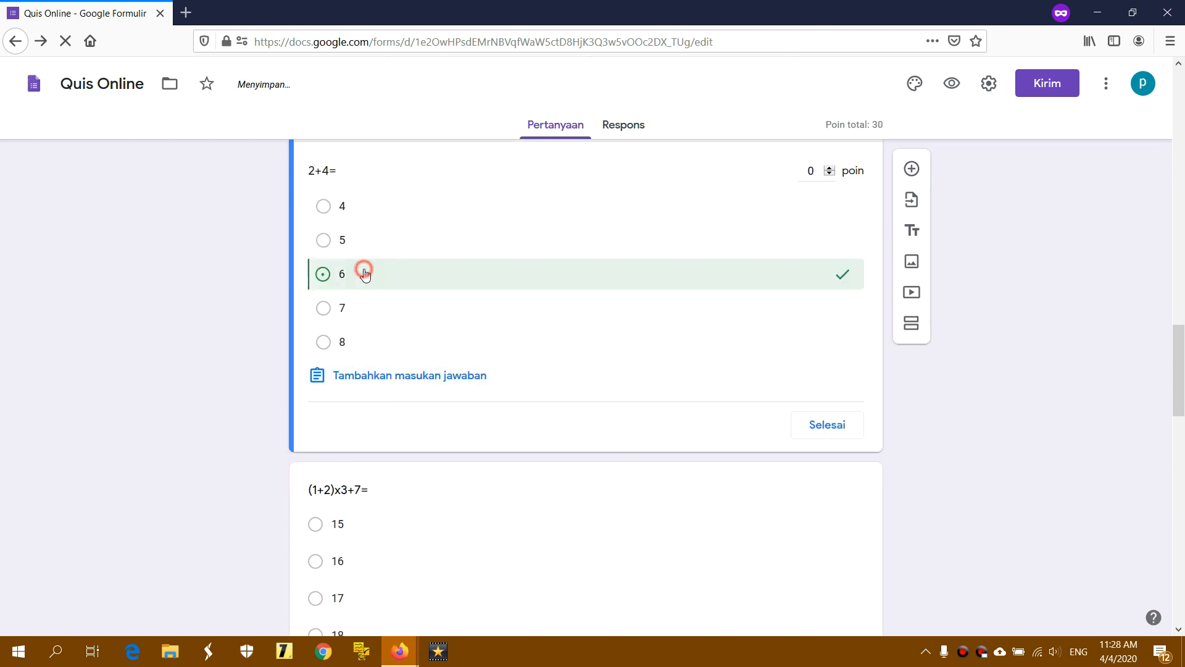
pyautogui.click(810, 170)
pyautogui.moveTo(828, 122); pyautogui.dragTo(871, 123)
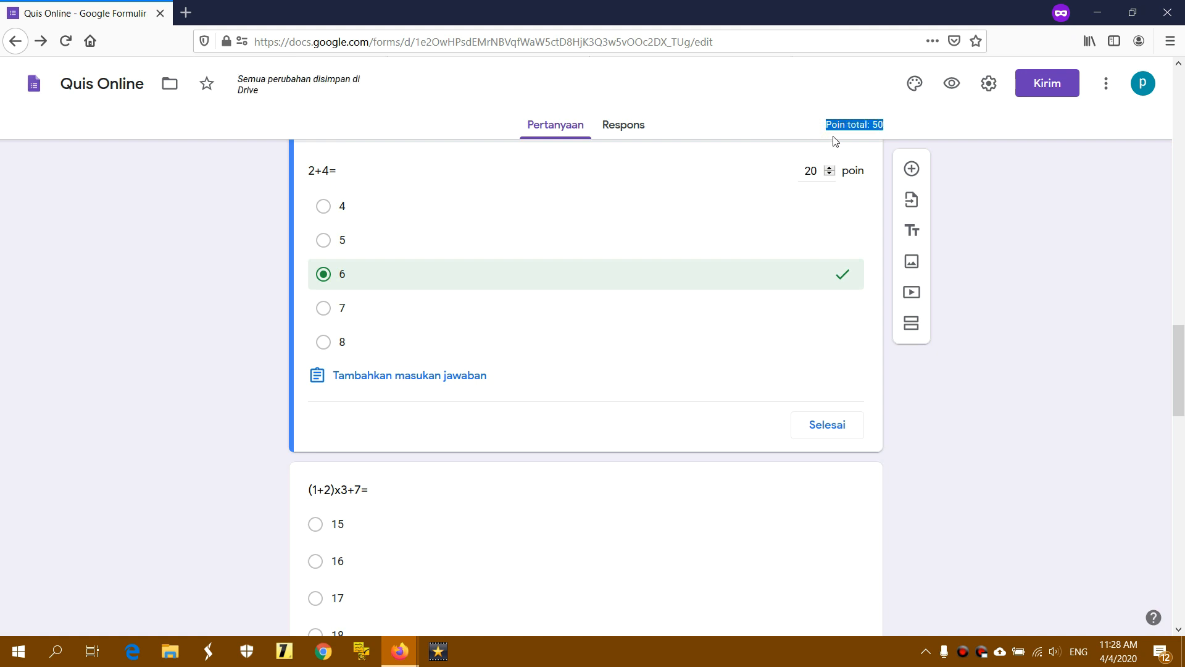
pyautogui.scroll(-4, 488, 283)
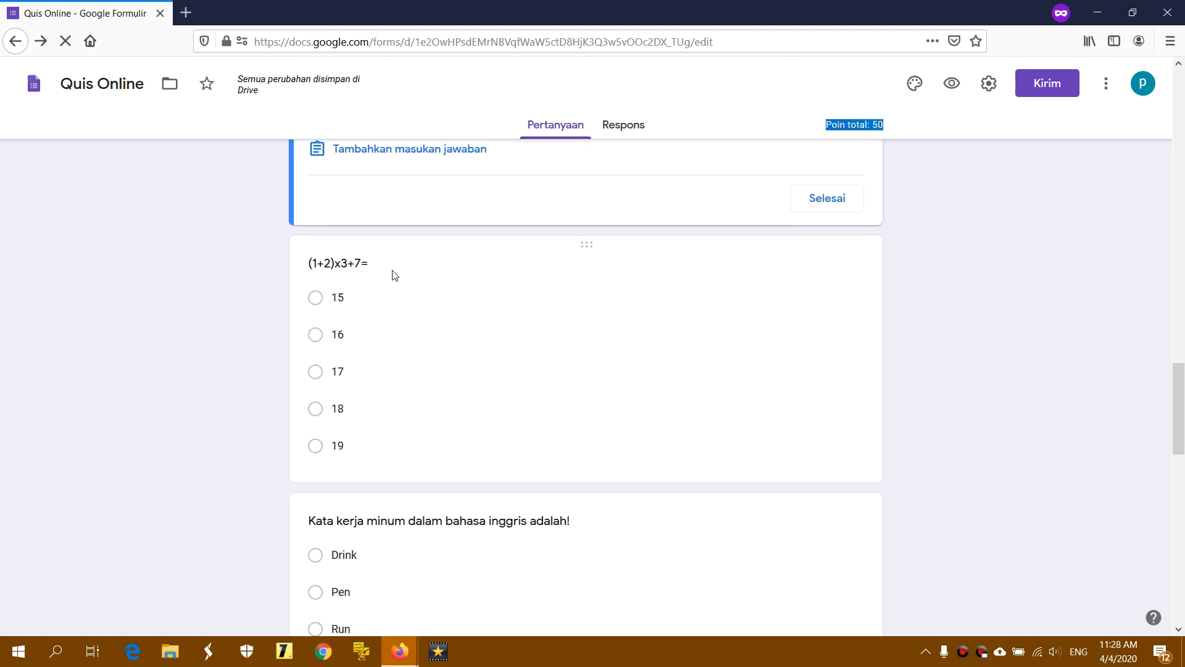
# Set 16 as the correct answer to (1+2)x3+7=, worth 30 points, totalling 80
pyautogui.click(369, 326)
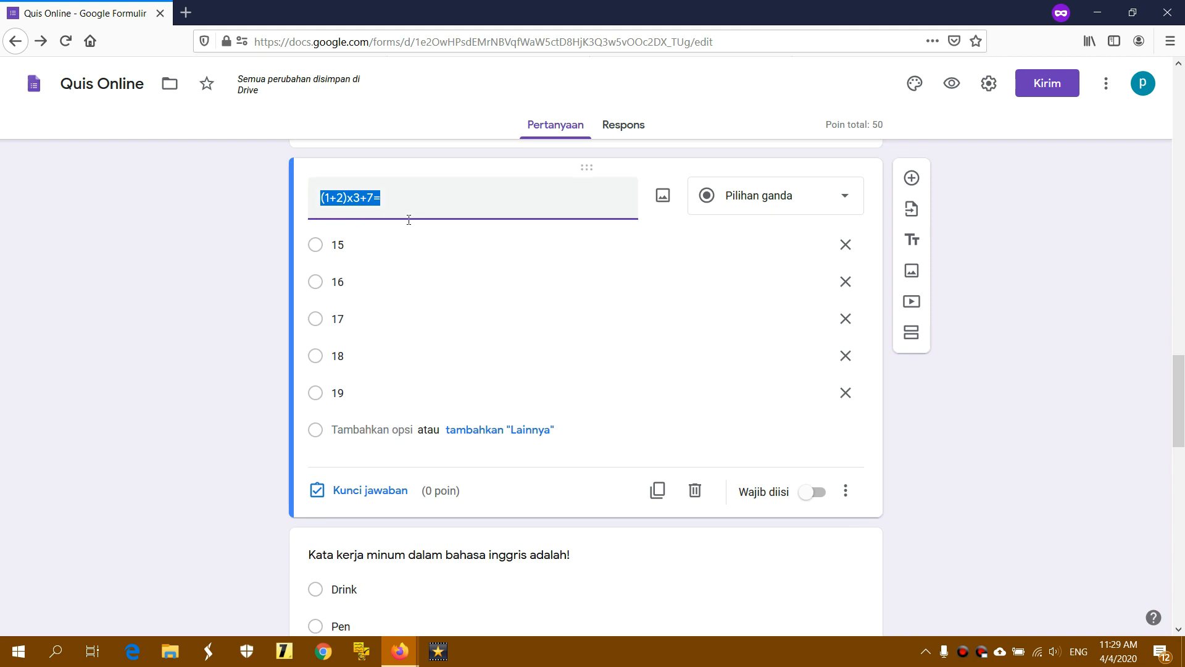
pyautogui.click(353, 491)
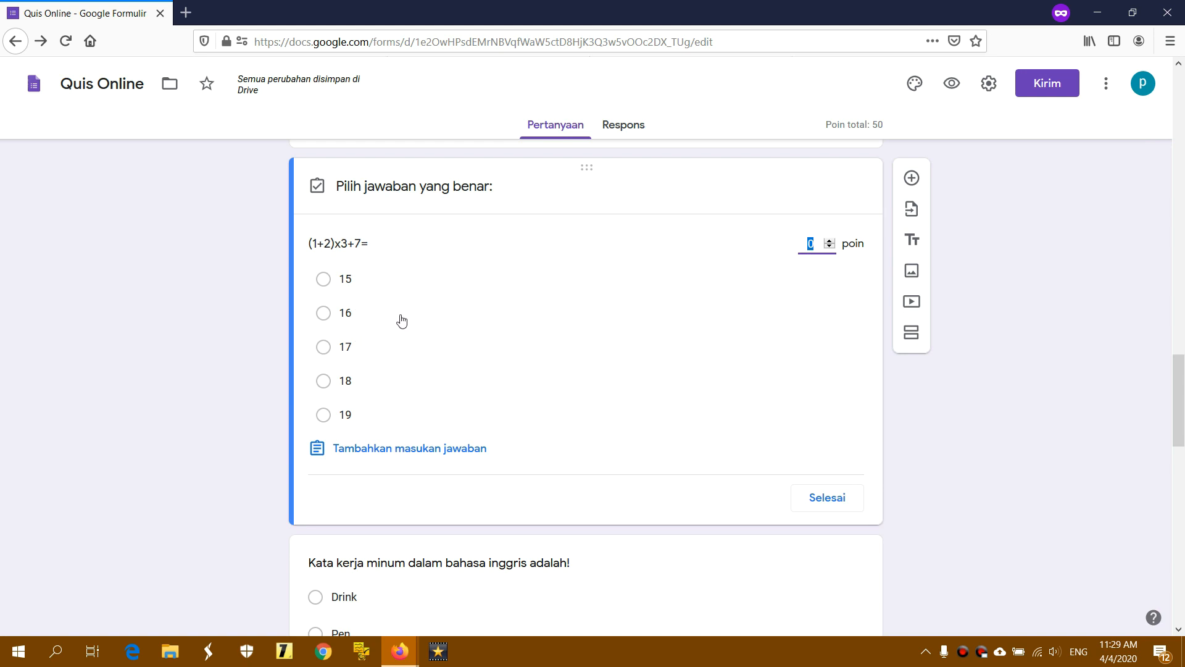
pyautogui.click(427, 318)
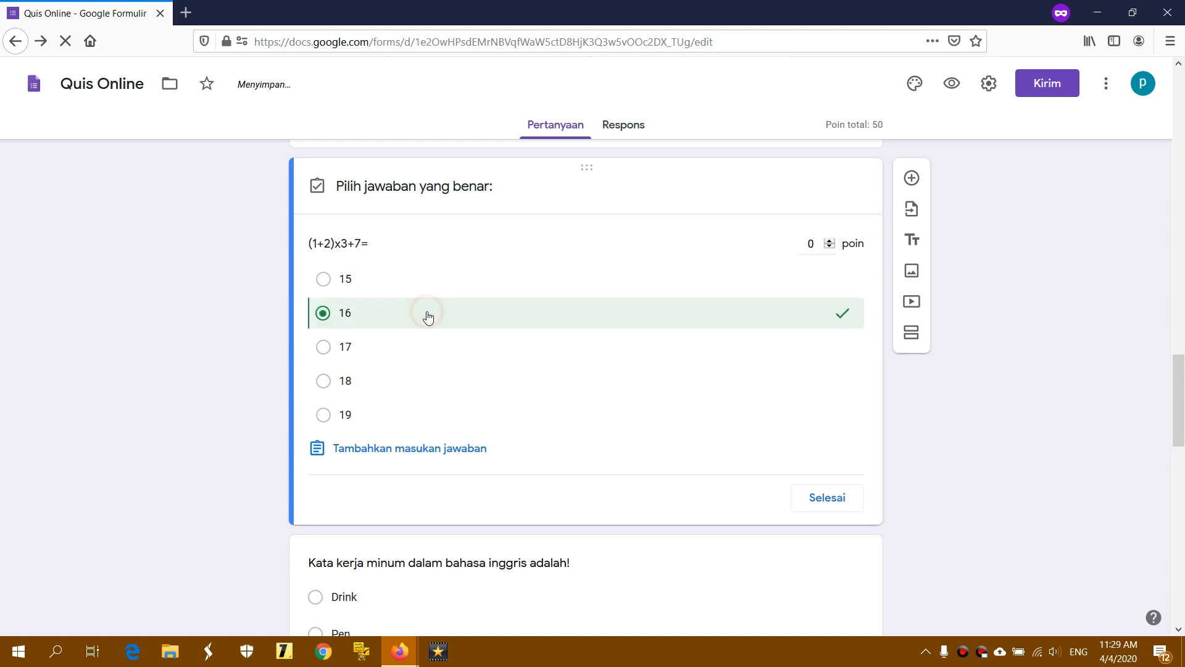
pyautogui.click(809, 244)
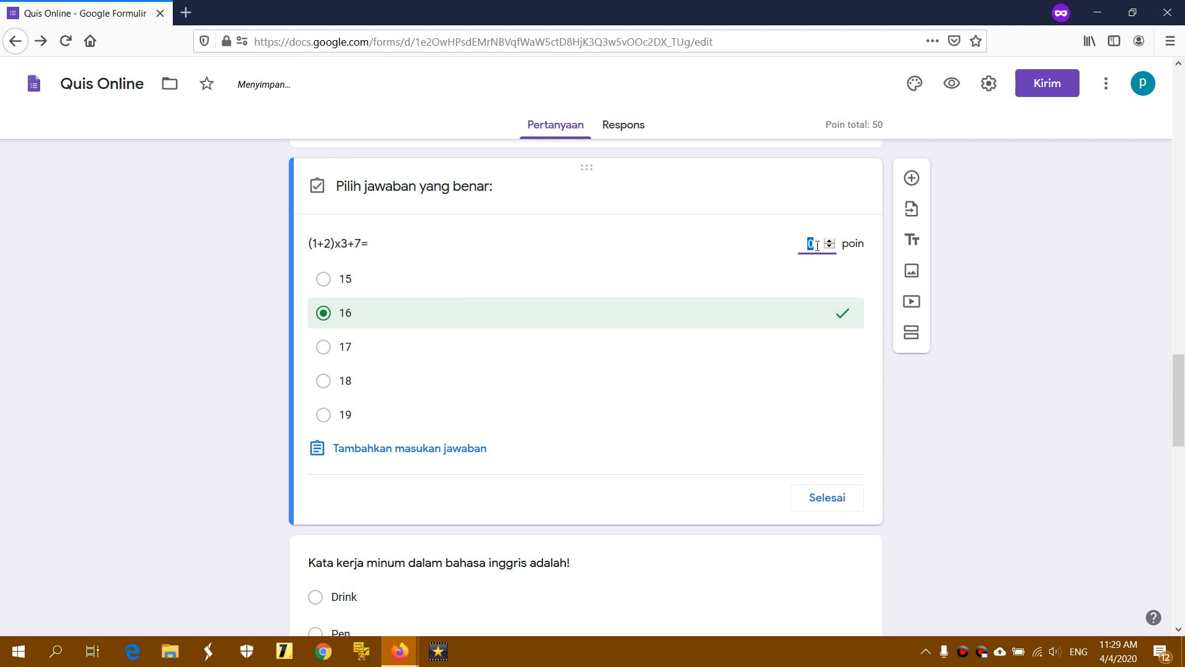
pyautogui.write('30')
pyautogui.doubleClick(875, 124)
pyautogui.click(892, 125)
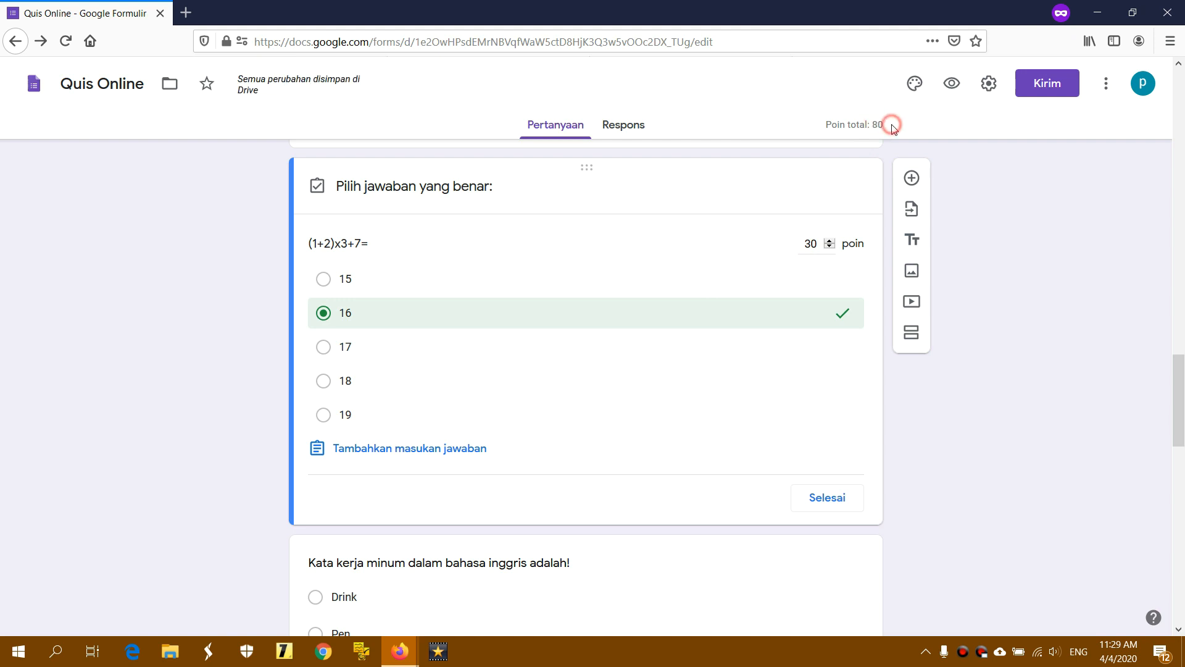
pyautogui.scroll(-5, 578, 345)
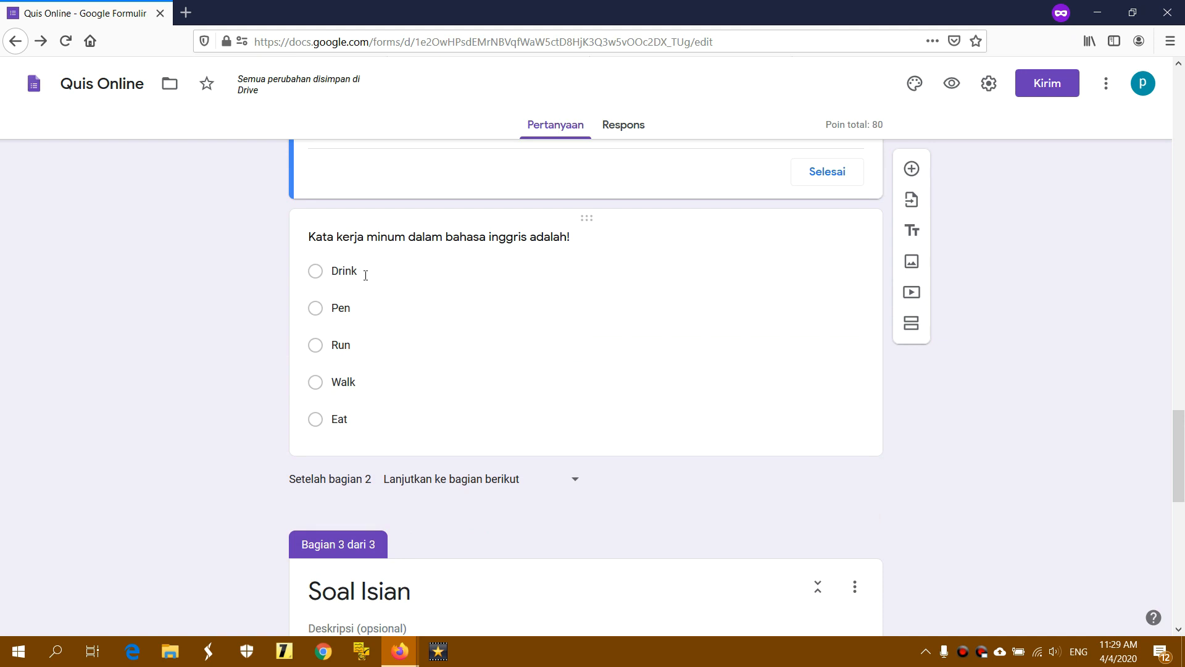
# Mark Drink correct for the 'Kata kerja minum' question at 20 points, bringing the total to 100
pyautogui.click(336, 274)
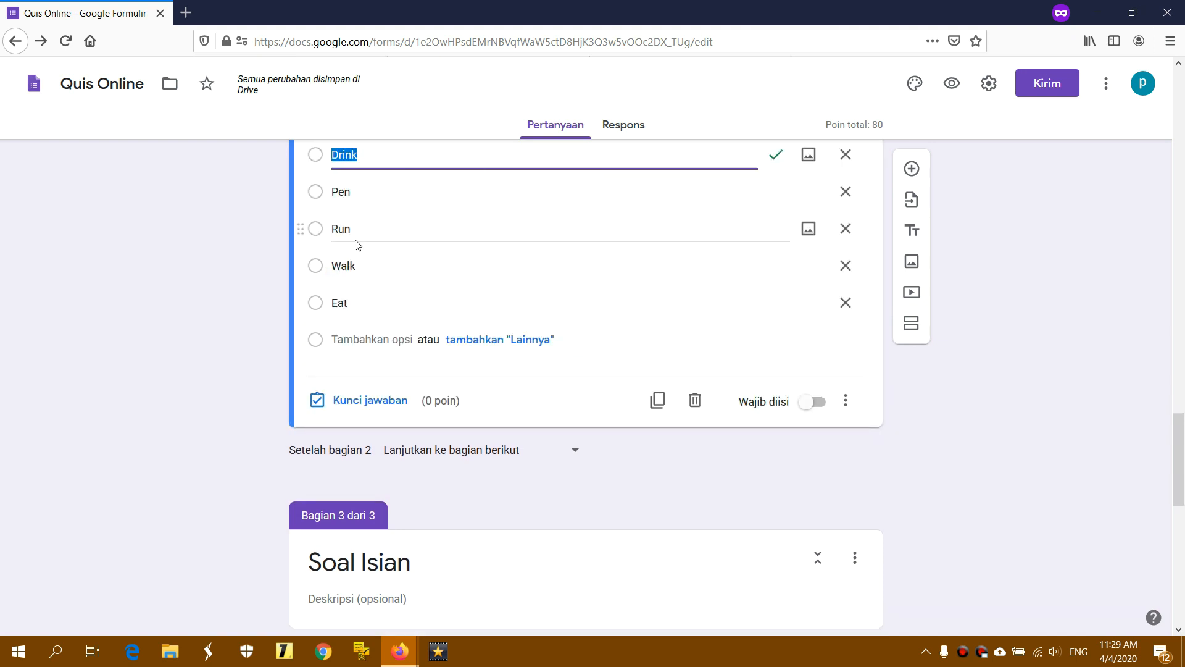
pyautogui.click(364, 400)
pyautogui.click(380, 189)
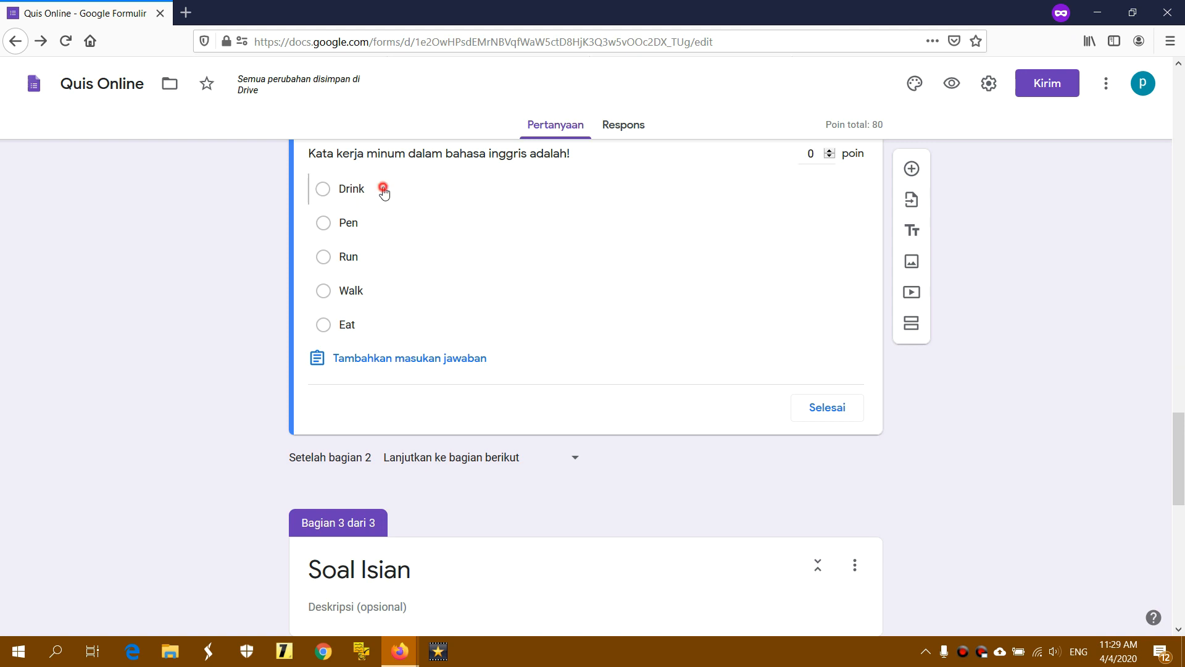
pyautogui.doubleClick(812, 157)
pyautogui.write('20')
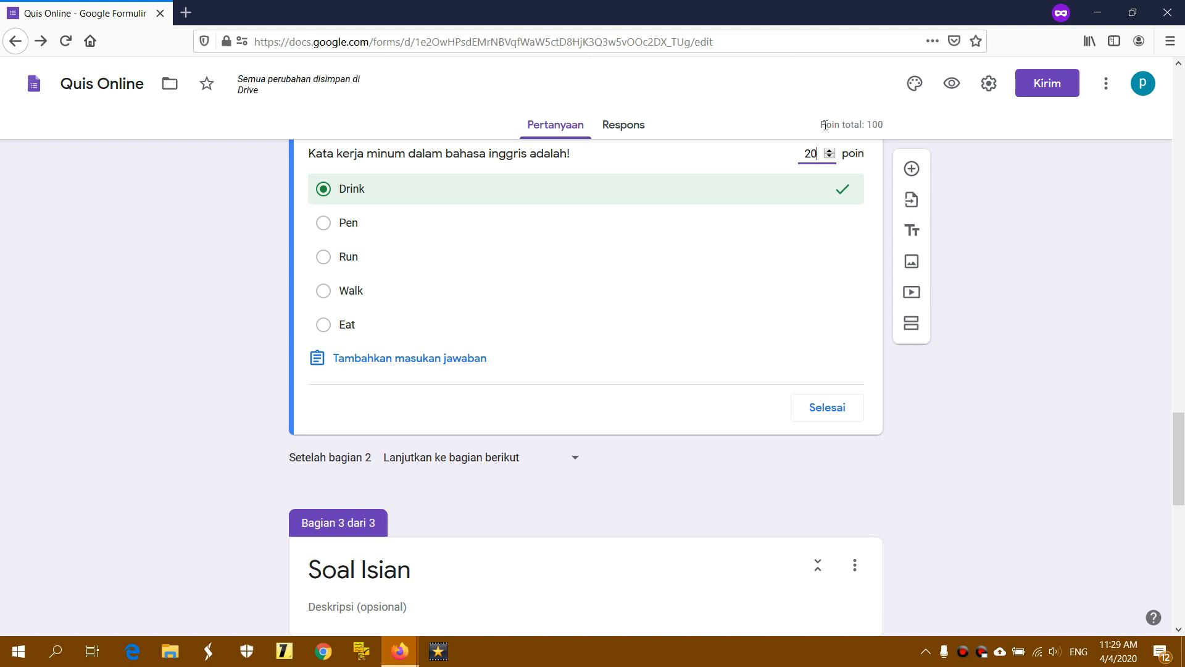
pyautogui.moveTo(820, 124); pyautogui.dragTo(884, 125)
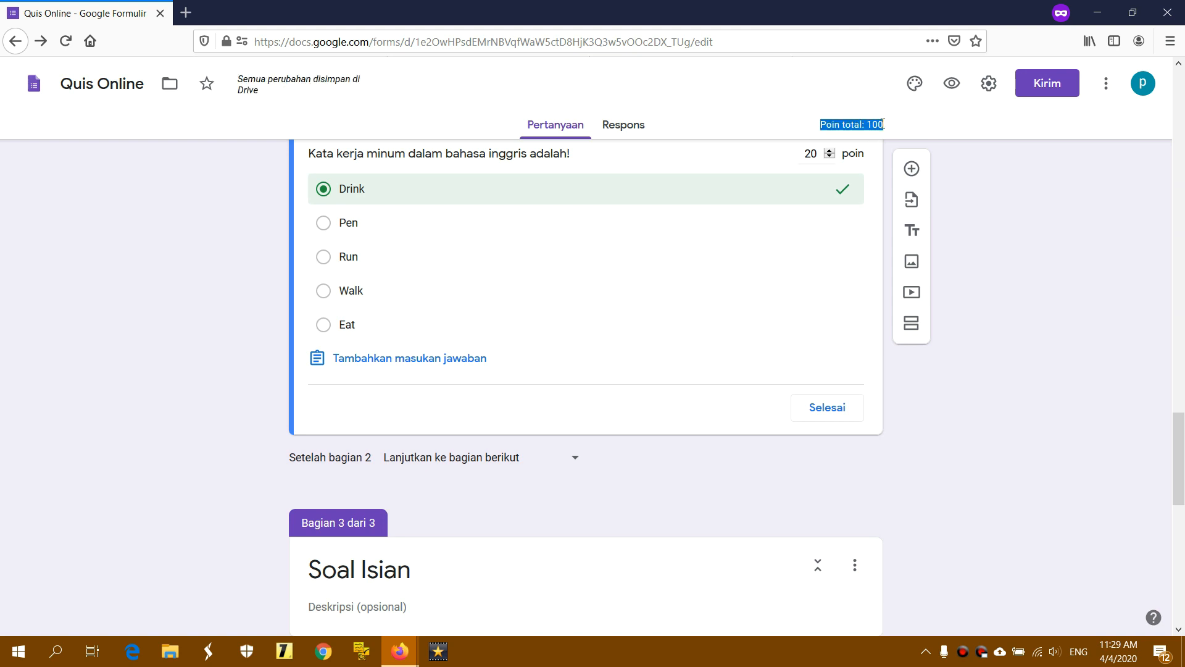
pyautogui.click(906, 128)
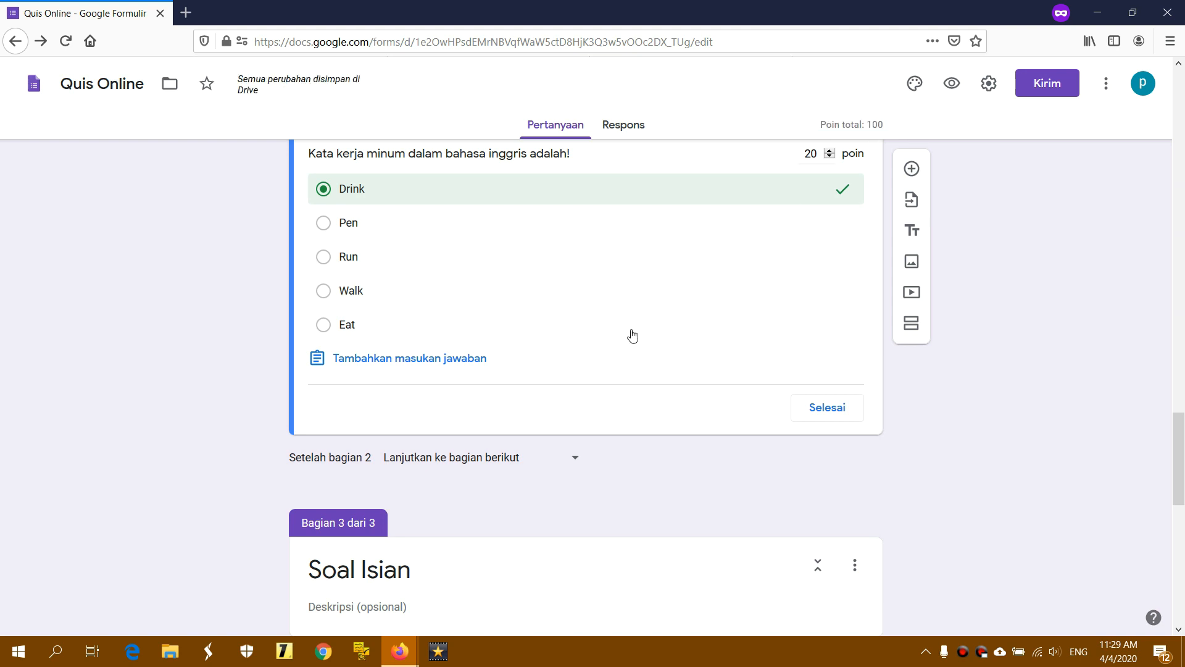
pyautogui.click(809, 408)
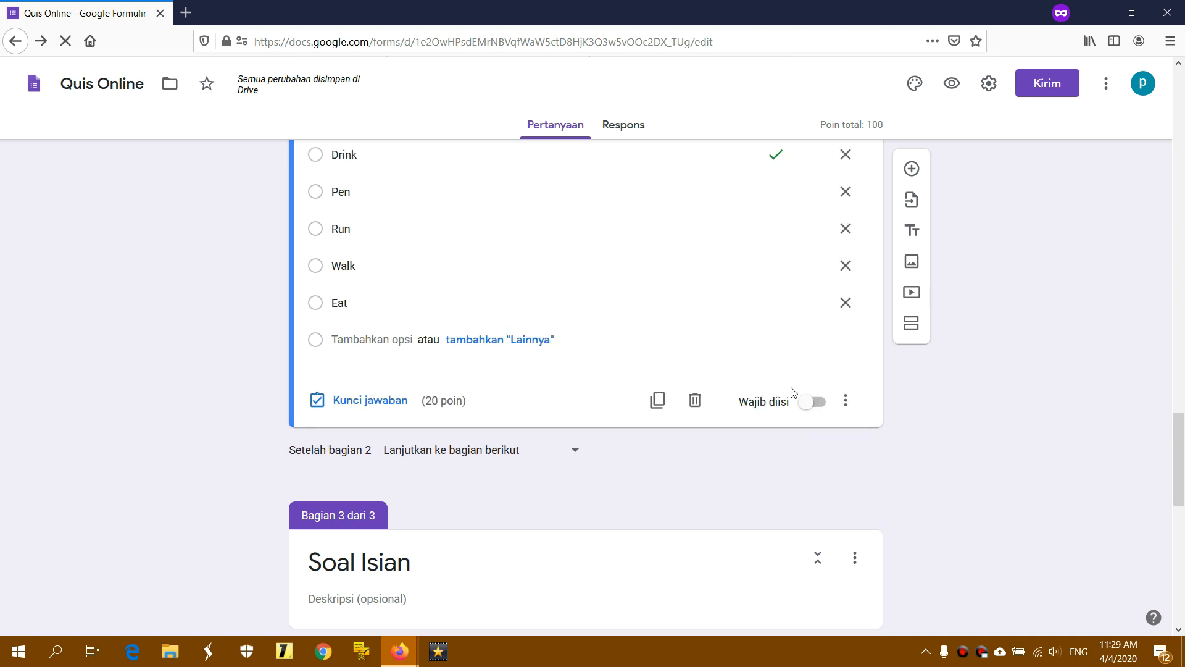
pyautogui.moveTo(1184, 408); pyautogui.dragTo(1184, 491)
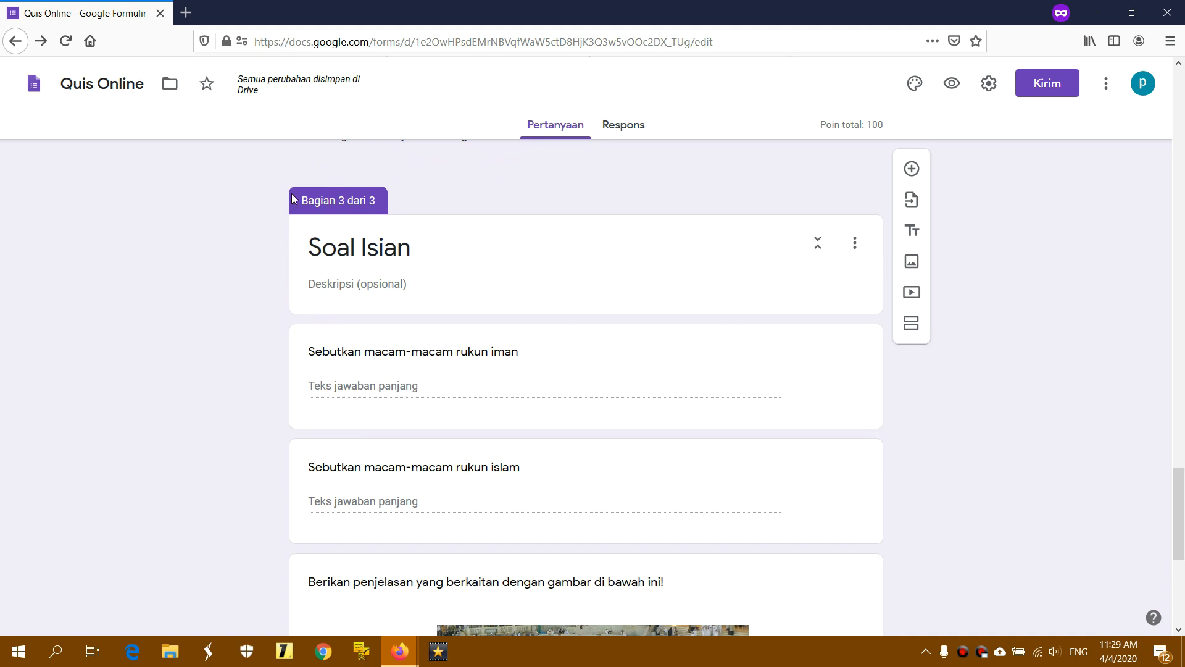
pyautogui.moveTo(303, 199); pyautogui.dragTo(378, 204)
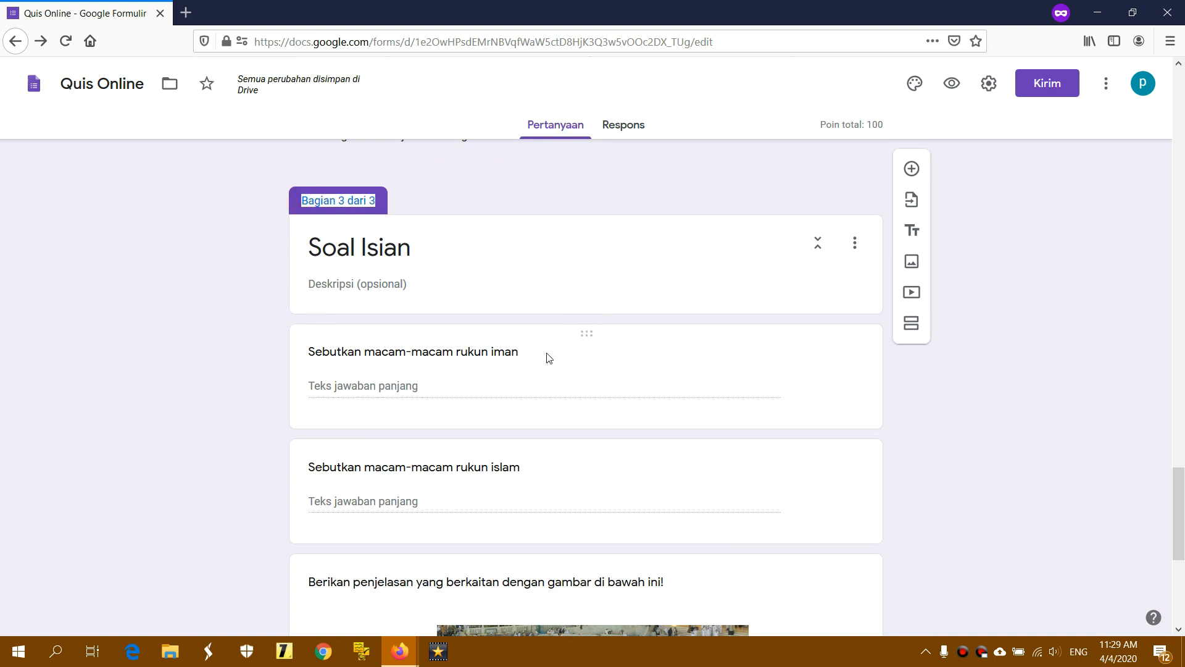
pyautogui.click(440, 384)
pyautogui.moveTo(1183, 486); pyautogui.dragTo(1184, 74)
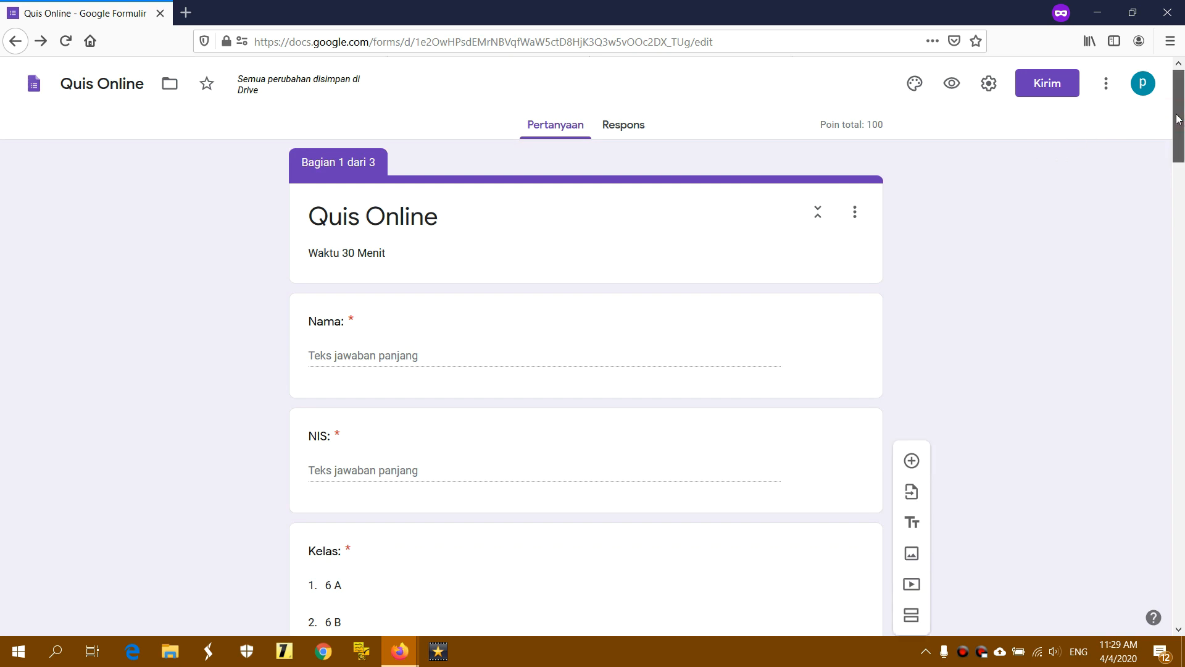
pyautogui.moveTo(1179, 119); pyautogui.dragTo(1180, 229)
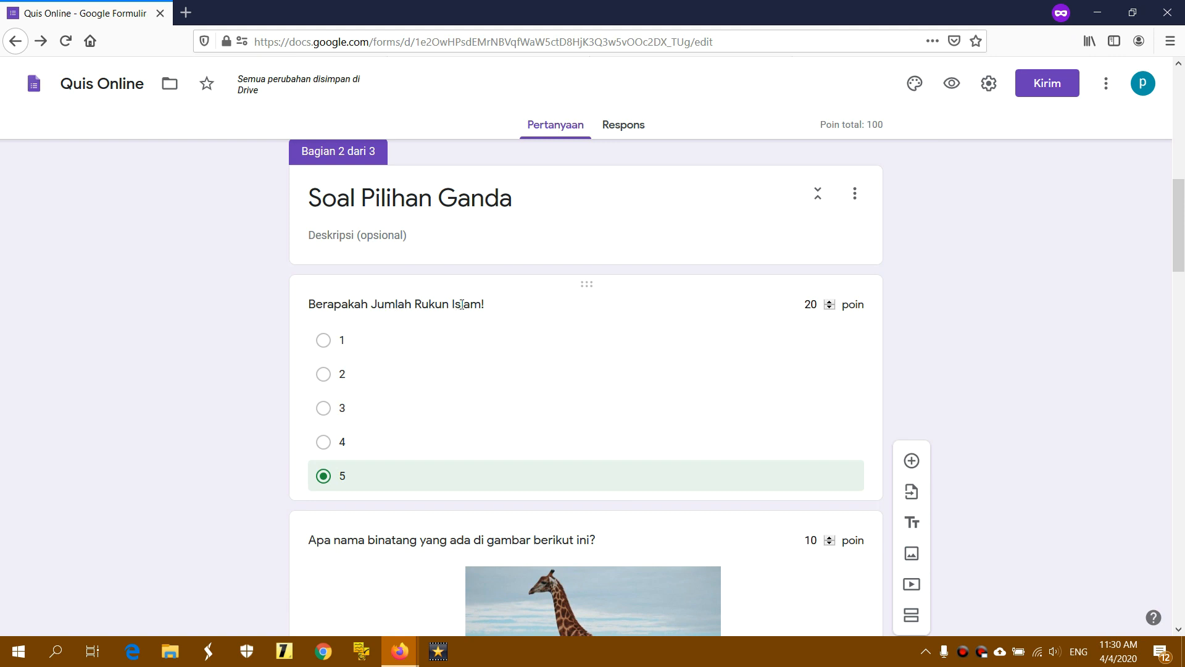
# Scroll down to the drinking-verb question and briefly open its answer key
pyautogui.scroll(-2, 462, 304)
pyautogui.scroll(-2, 407, 390)
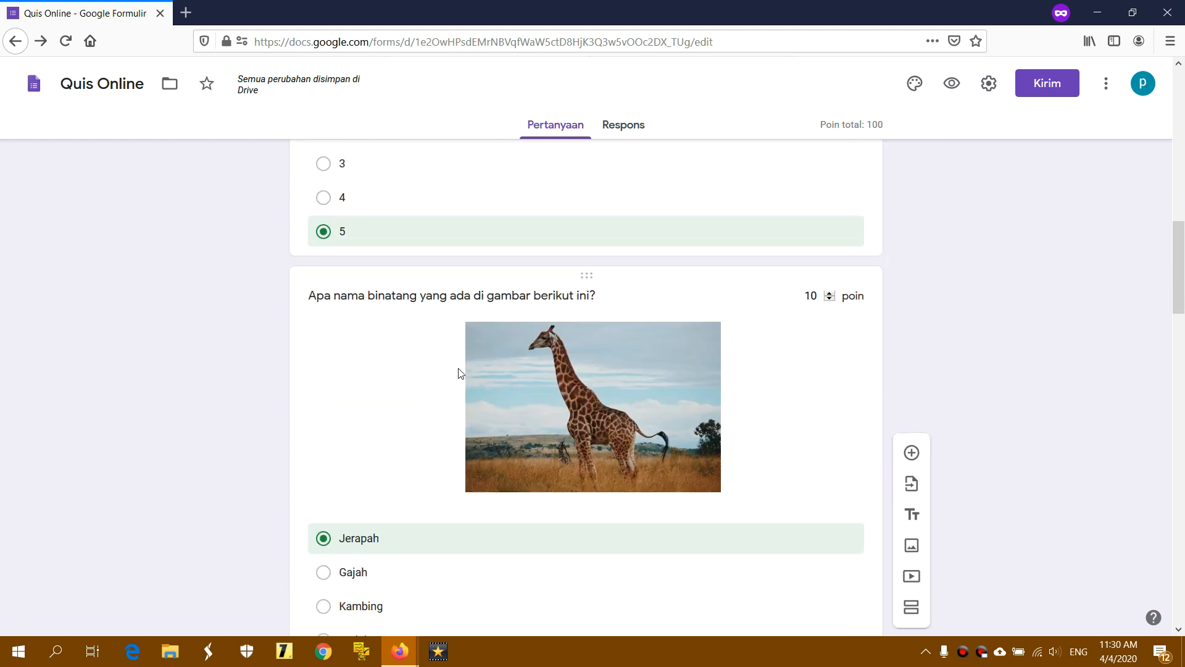
pyautogui.scroll(-1, 620, 357)
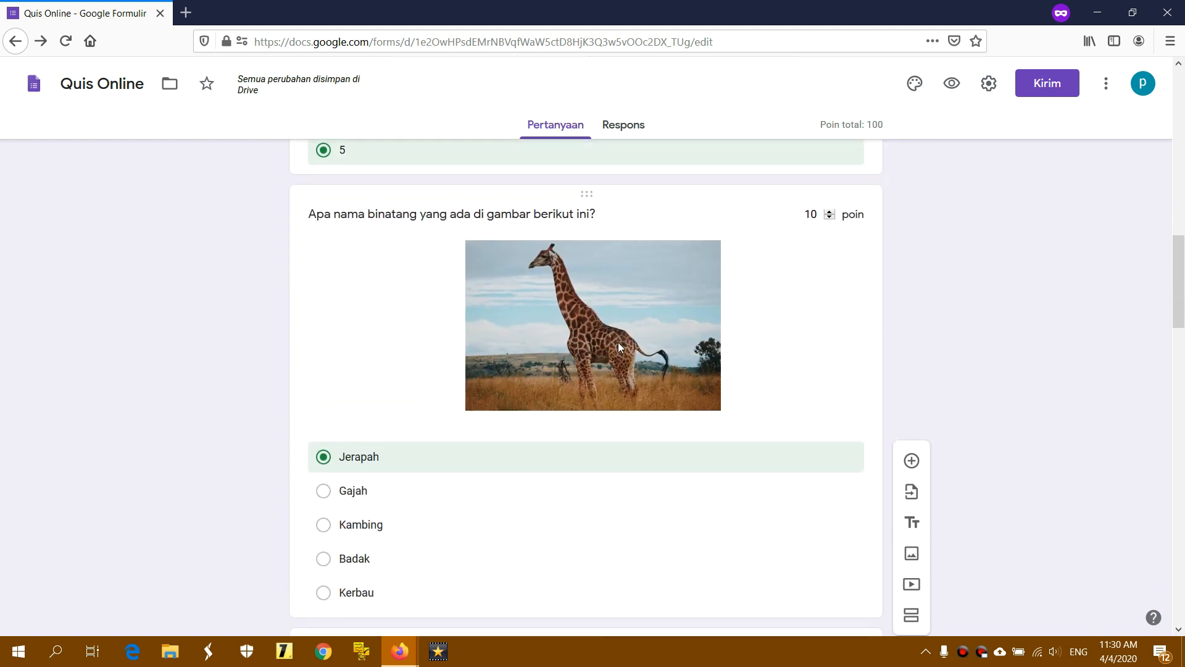
pyautogui.scroll(-1, 617, 342)
pyautogui.scroll(-2, 557, 398)
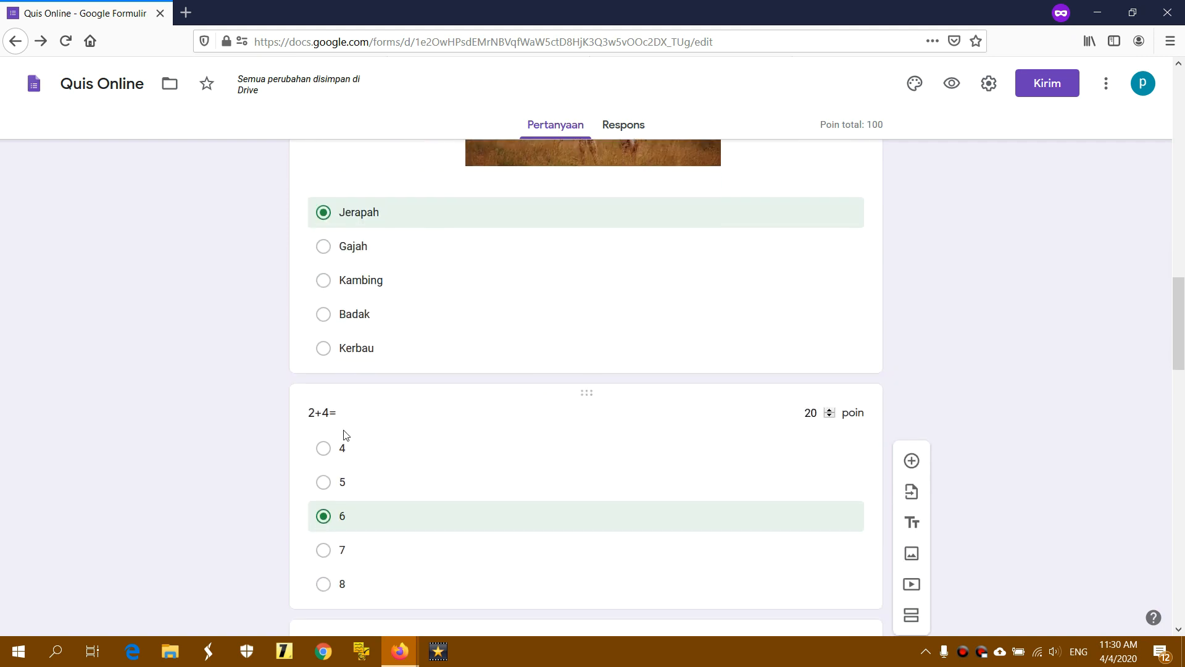
pyautogui.scroll(-1, 546, 491)
pyautogui.scroll(-2, 549, 487)
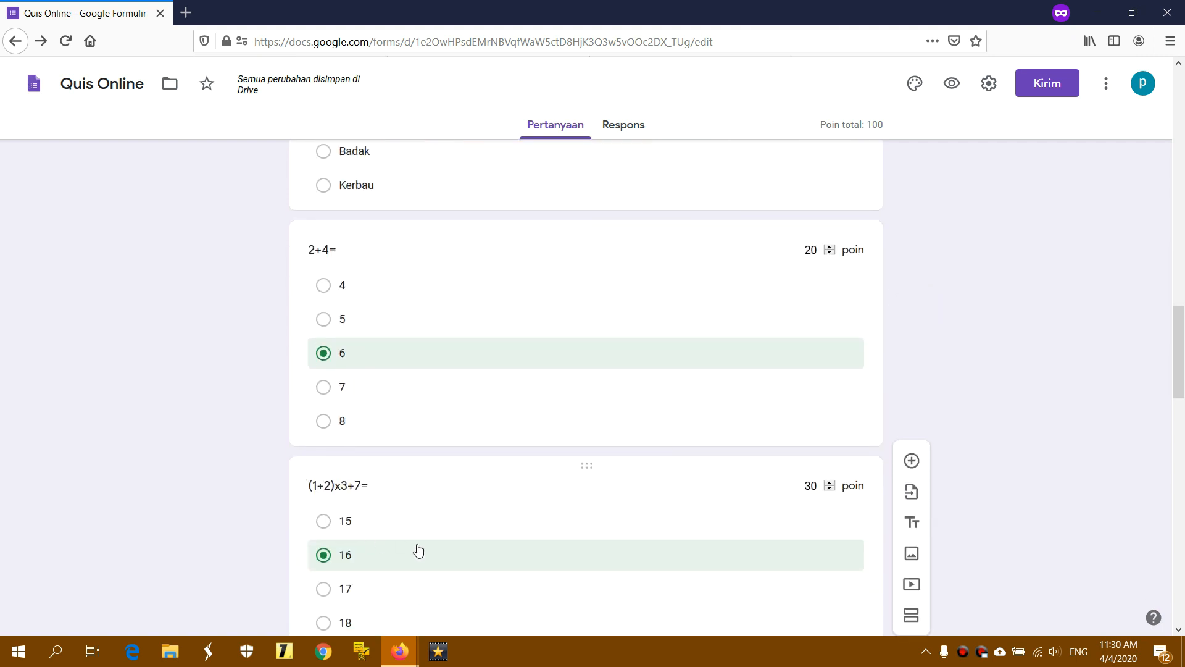
pyautogui.scroll(-2, 475, 534)
pyautogui.scroll(-4, 475, 519)
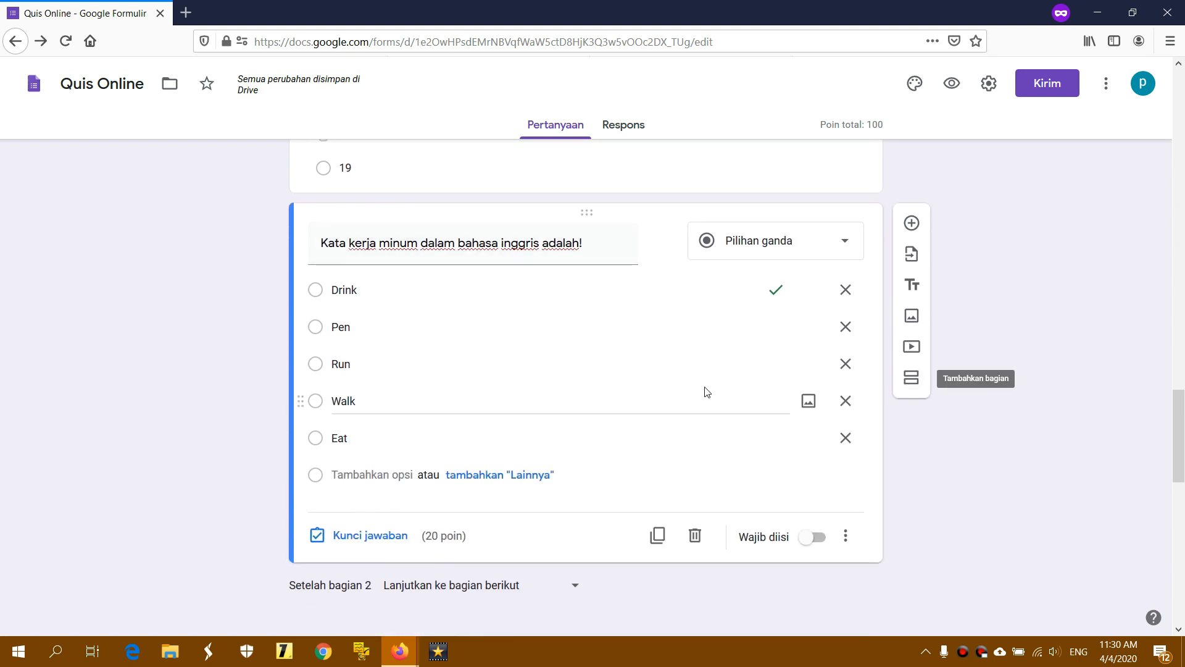
pyautogui.tripleClick(500, 243)
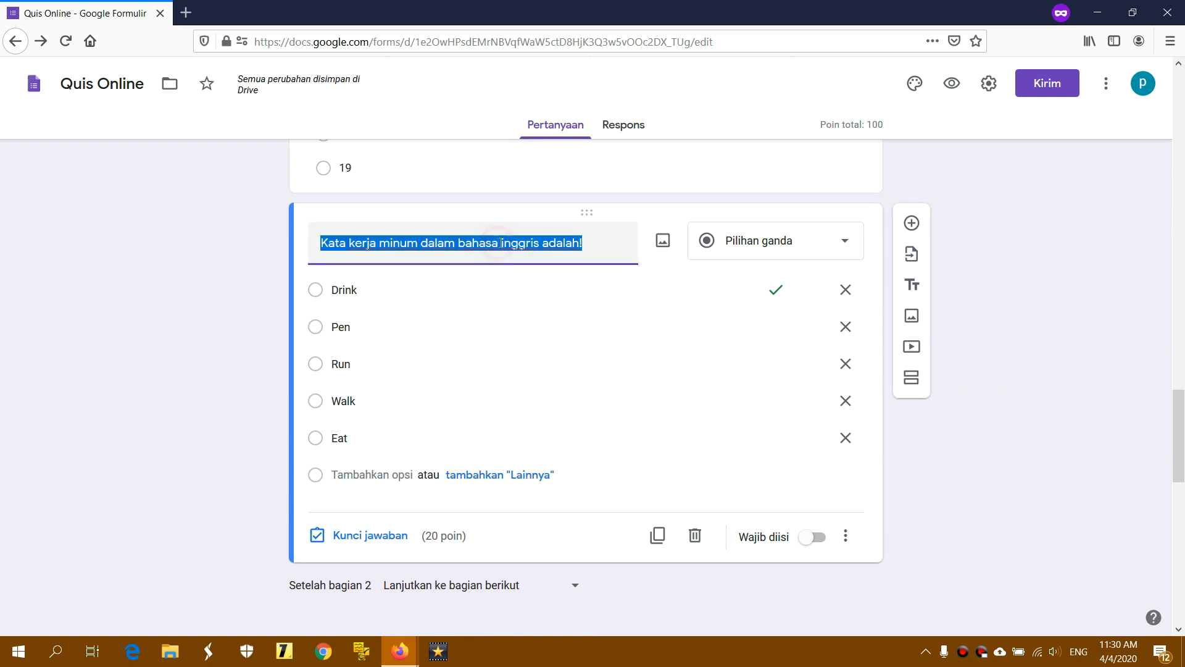
pyautogui.click(370, 537)
pyautogui.click(817, 542)
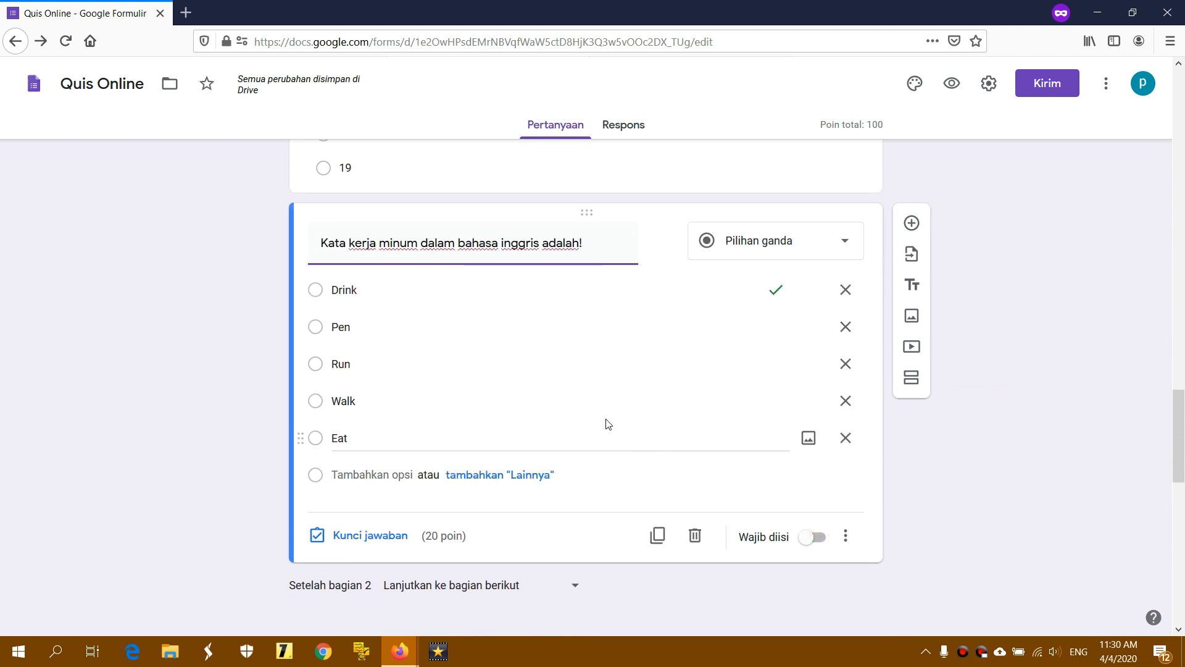
# Reopen the drinking-verb answer key showing Drink correct at 20 points
pyautogui.scroll(4, 744, 300)
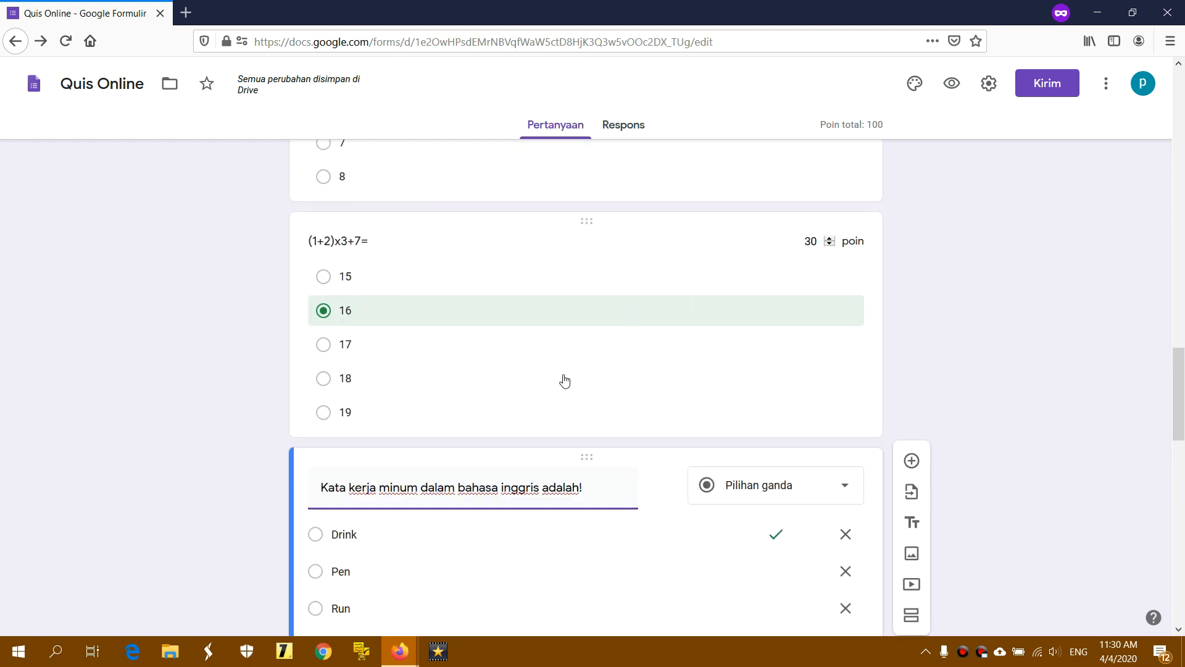
pyautogui.scroll(-3, 565, 381)
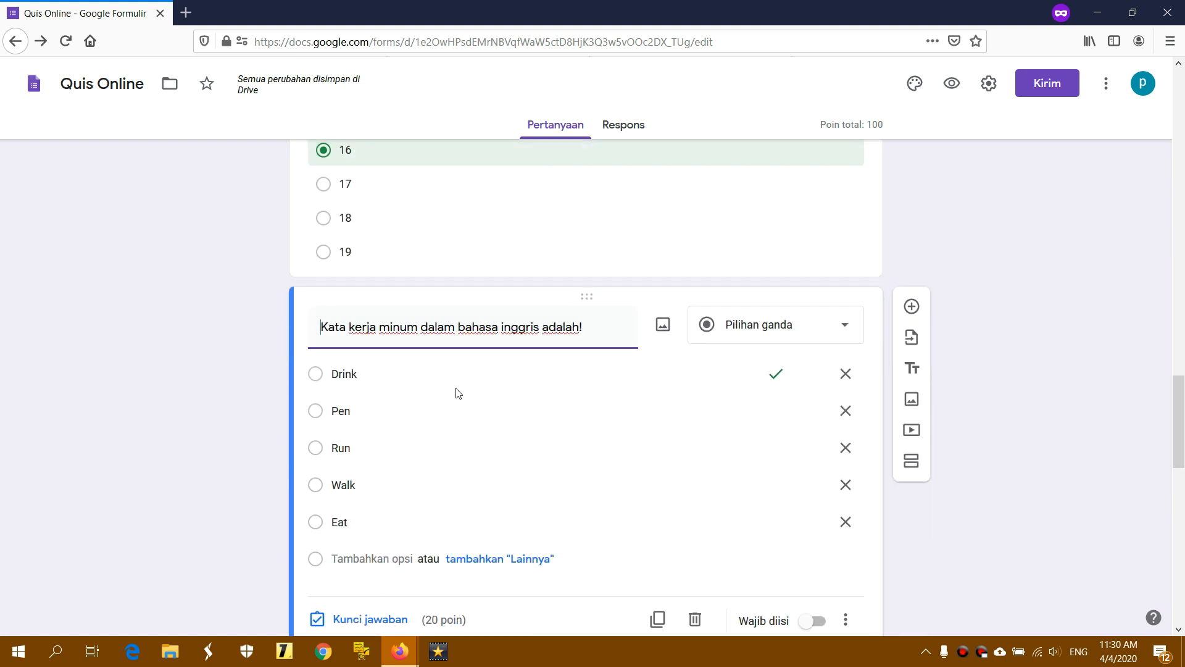
pyautogui.click(410, 370)
pyautogui.click(371, 371)
pyautogui.scroll(-4, 531, 400)
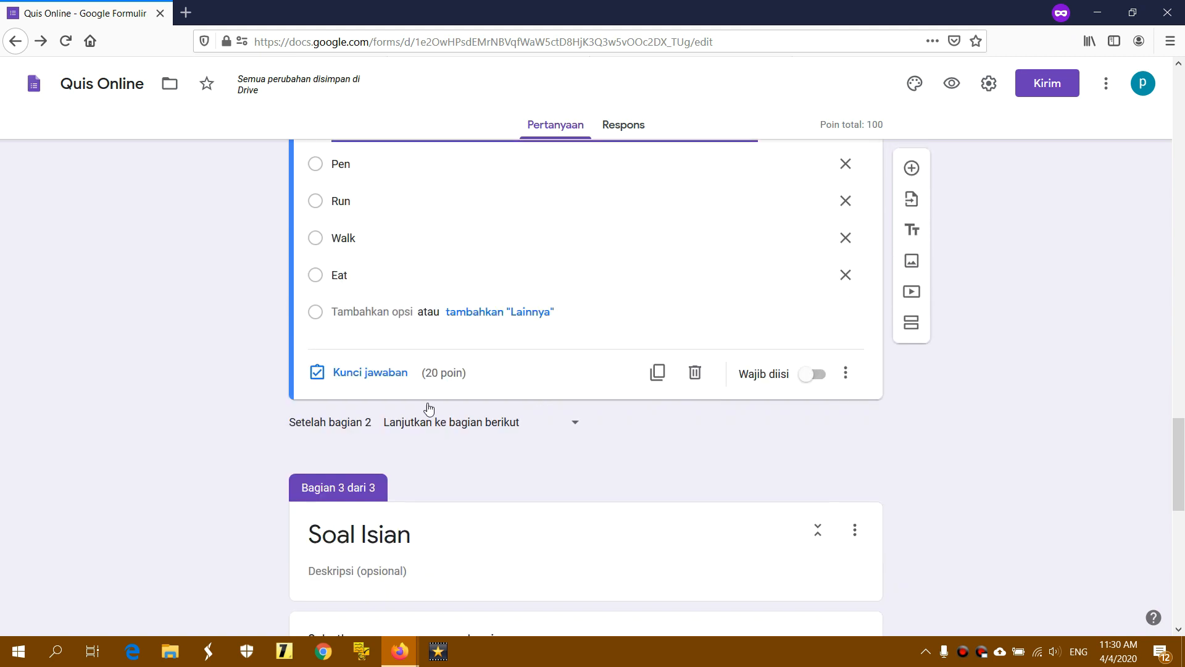
pyautogui.click(388, 374)
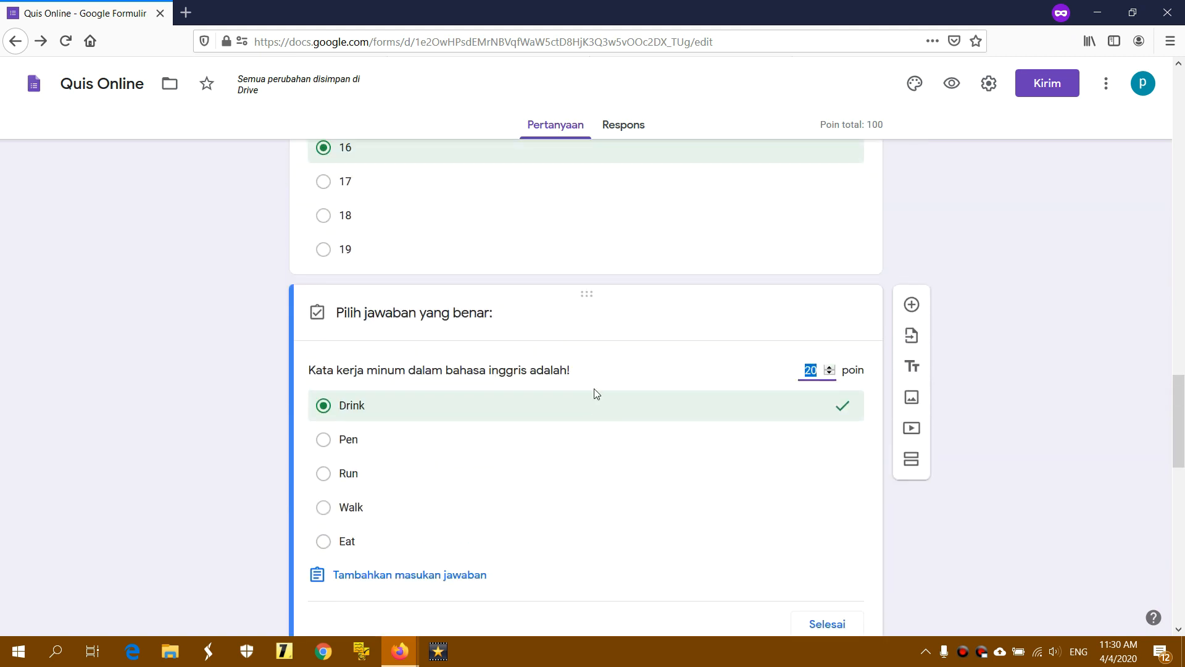
pyautogui.scroll(2, 594, 388)
pyautogui.scroll(-3, 594, 388)
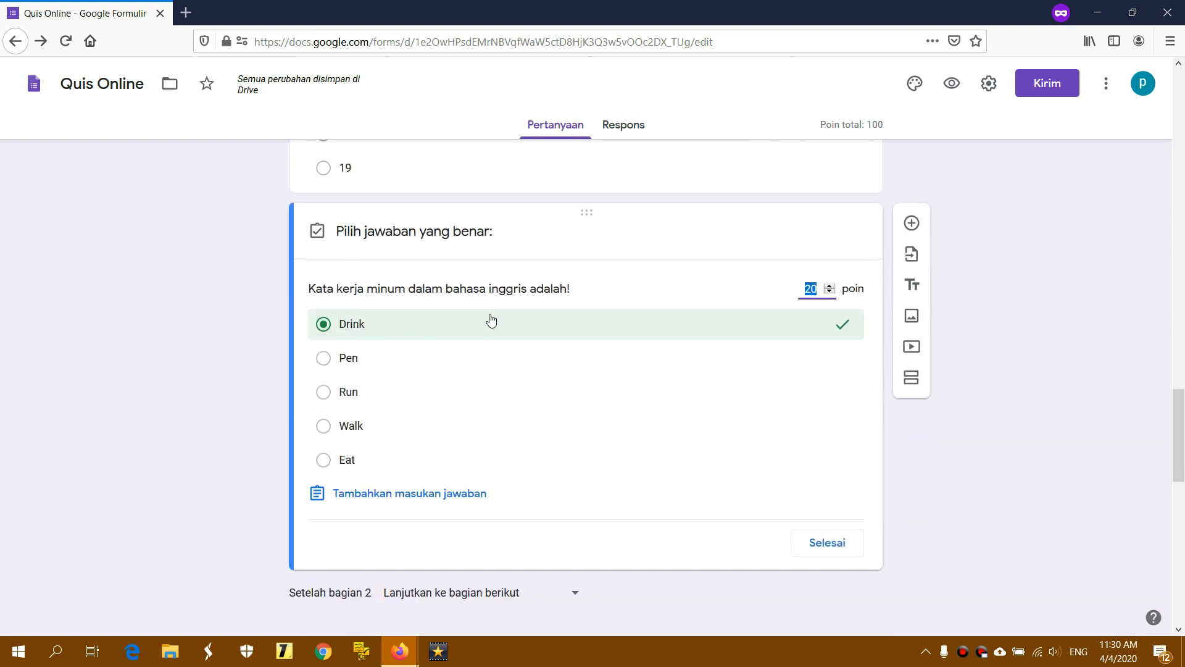
pyautogui.scroll(-1, 491, 319)
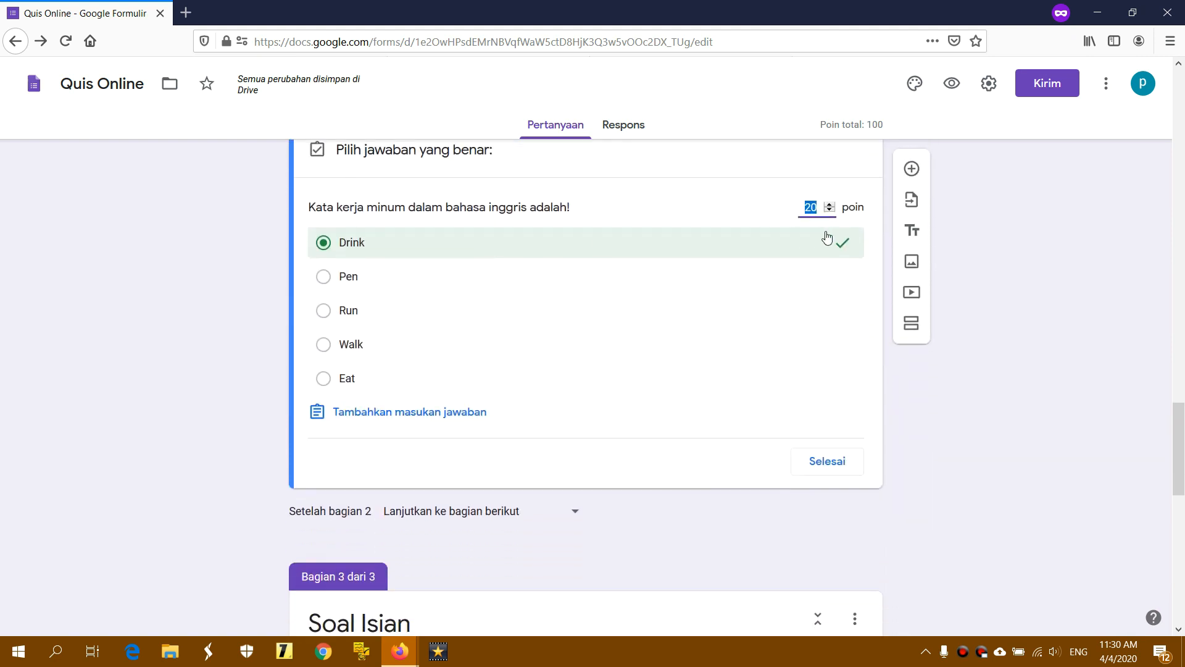
pyautogui.click(823, 123)
pyautogui.scroll(-3, 978, 285)
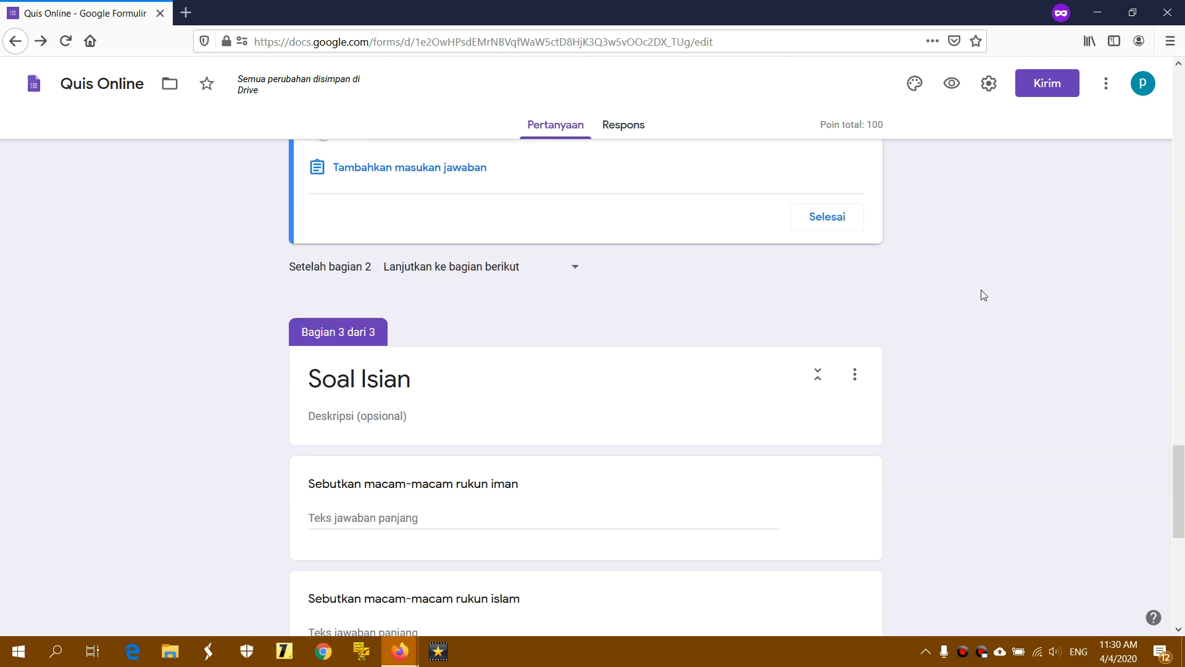
# Scroll back to the top and open the Quis Online preview in a new tab
pyautogui.scroll(-6, 975, 298)
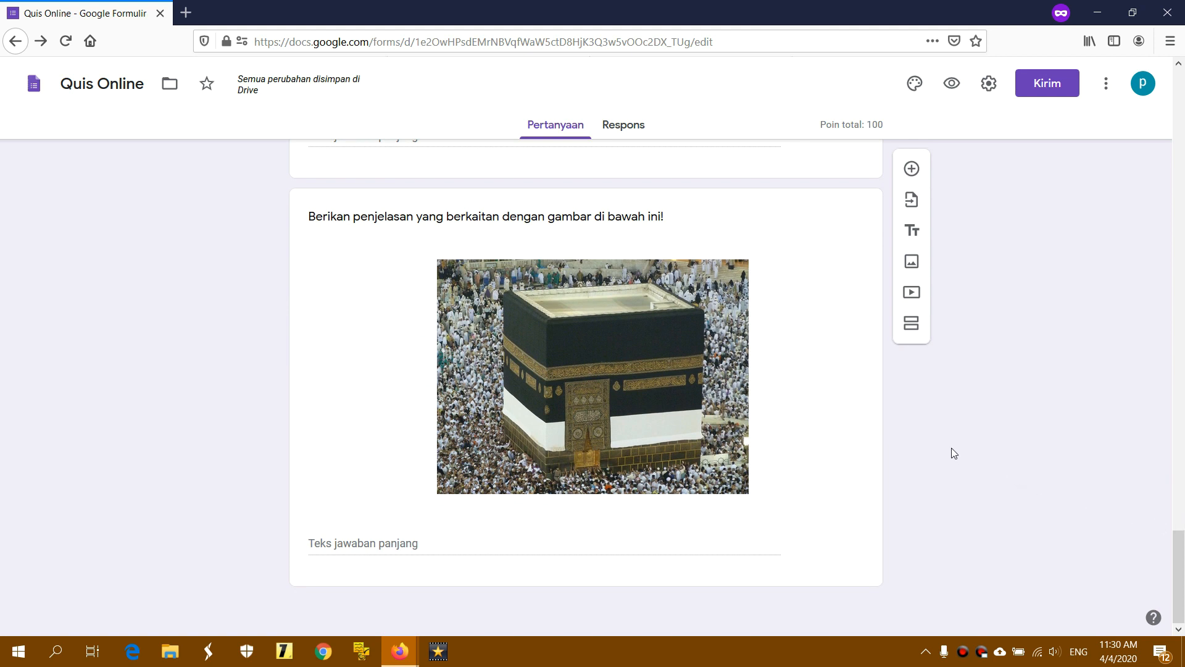
pyautogui.moveTo(1178, 549); pyautogui.dragTo(1181, 89)
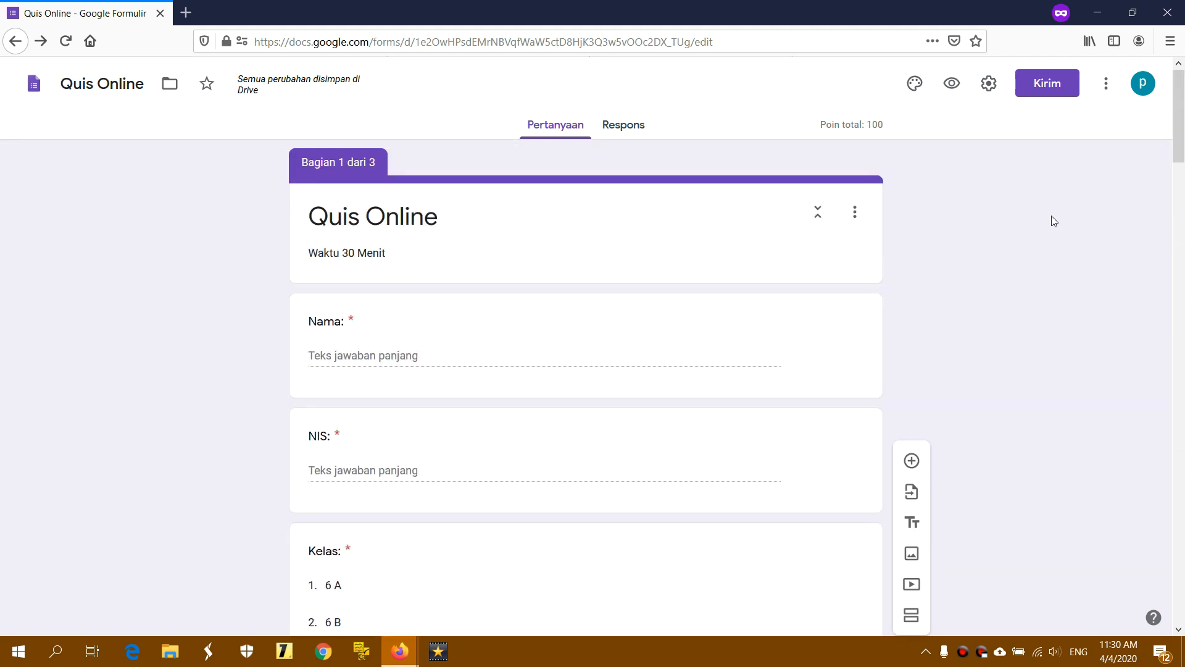
pyautogui.click(954, 91)
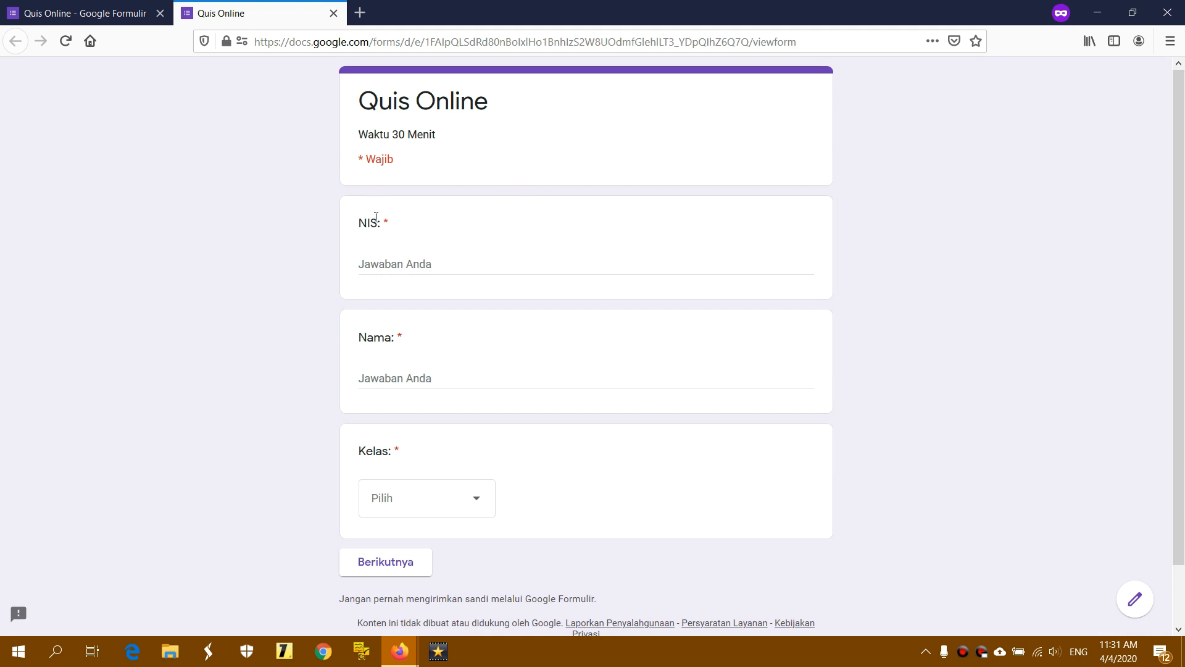
# Enter a student number and name, choose class 6 A, and go to the next page
pyautogui.moveTo(358, 159); pyautogui.dragTo(398, 162)
pyautogui.click(407, 159)
pyautogui.click(401, 263)
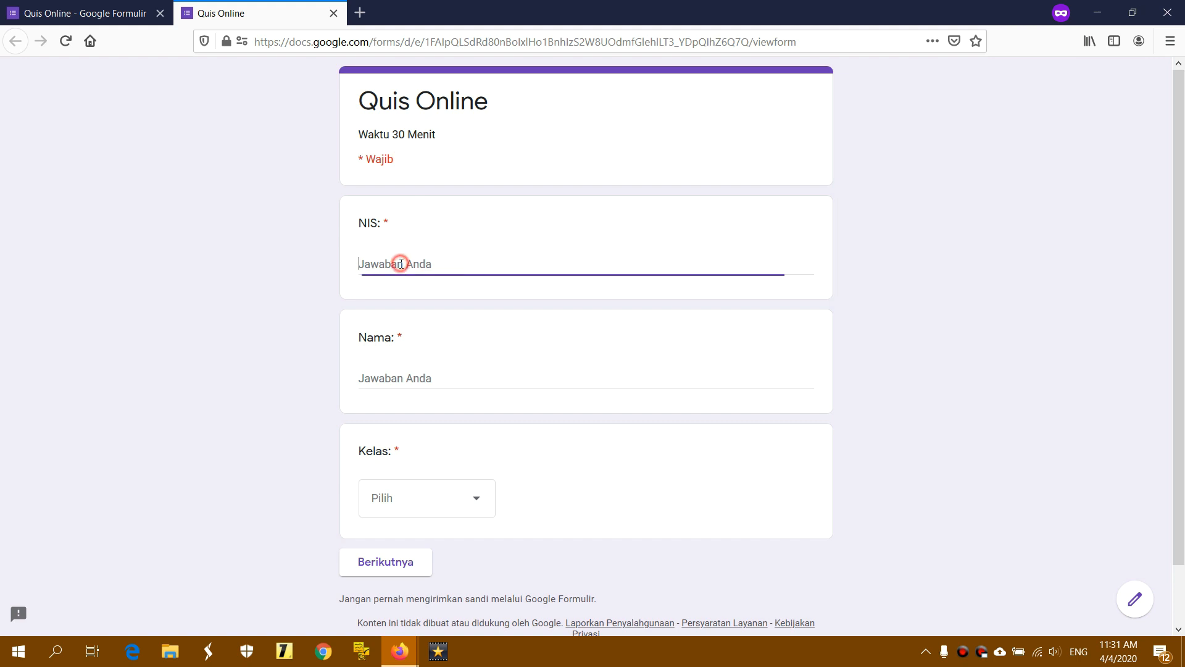
pyautogui.click(402, 378)
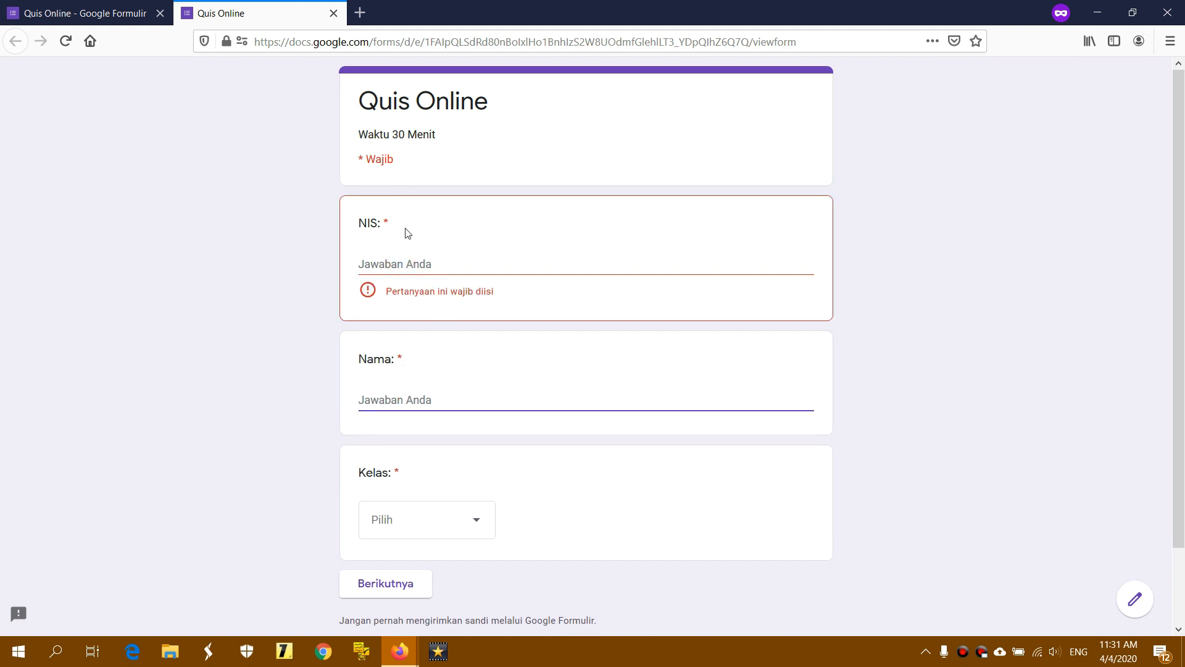
pyautogui.click(419, 267)
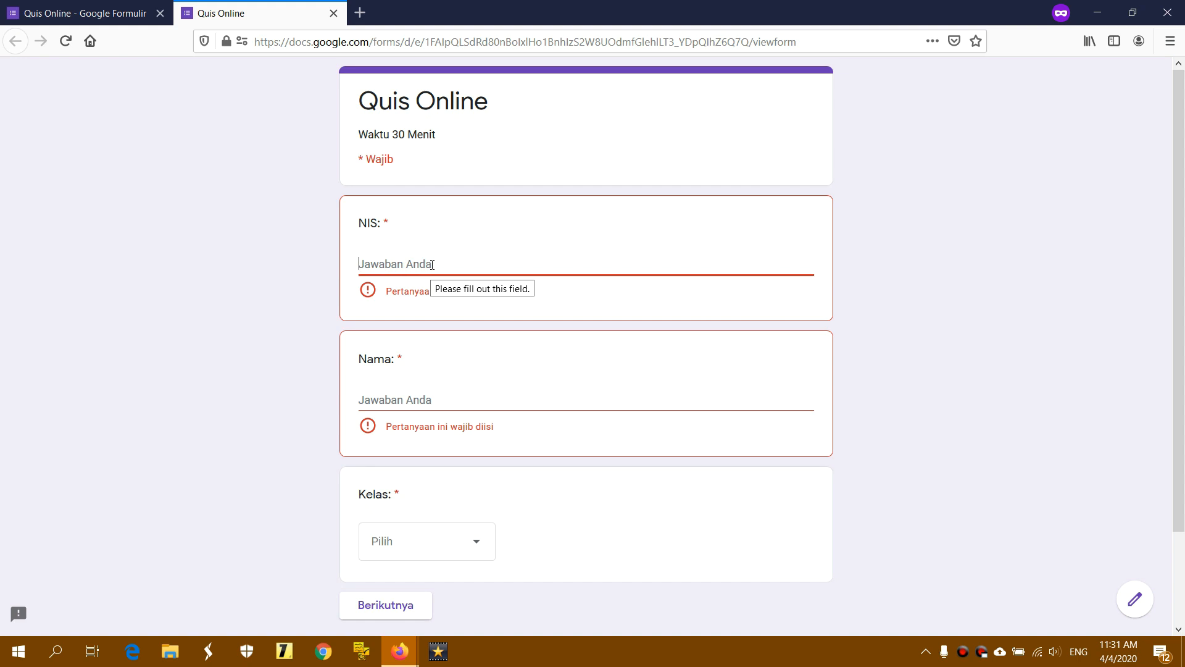
pyautogui.write('1121')
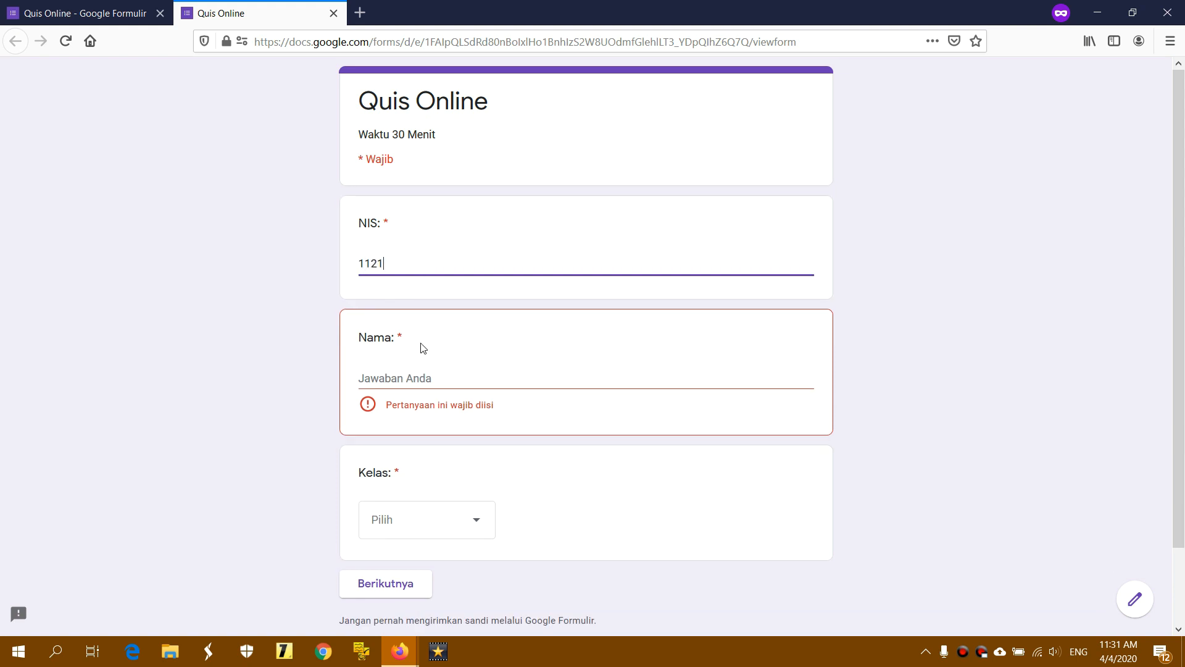
pyautogui.click(427, 376)
pyautogui.write('Akmal')
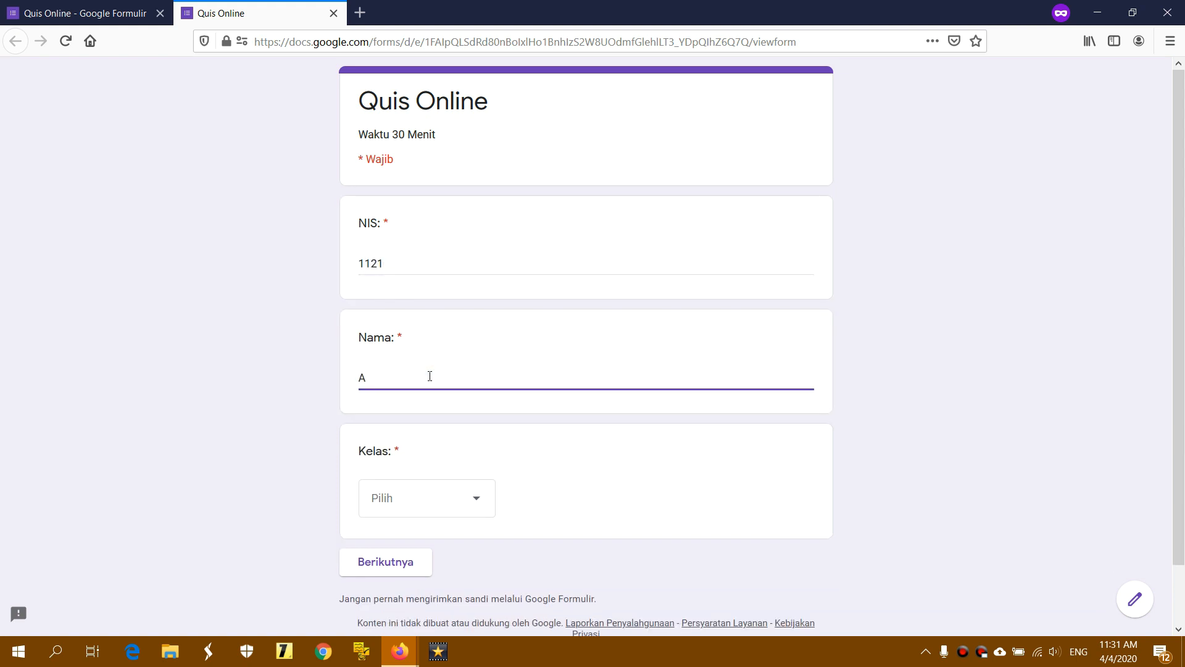
pyautogui.click(420, 494)
pyautogui.click(396, 520)
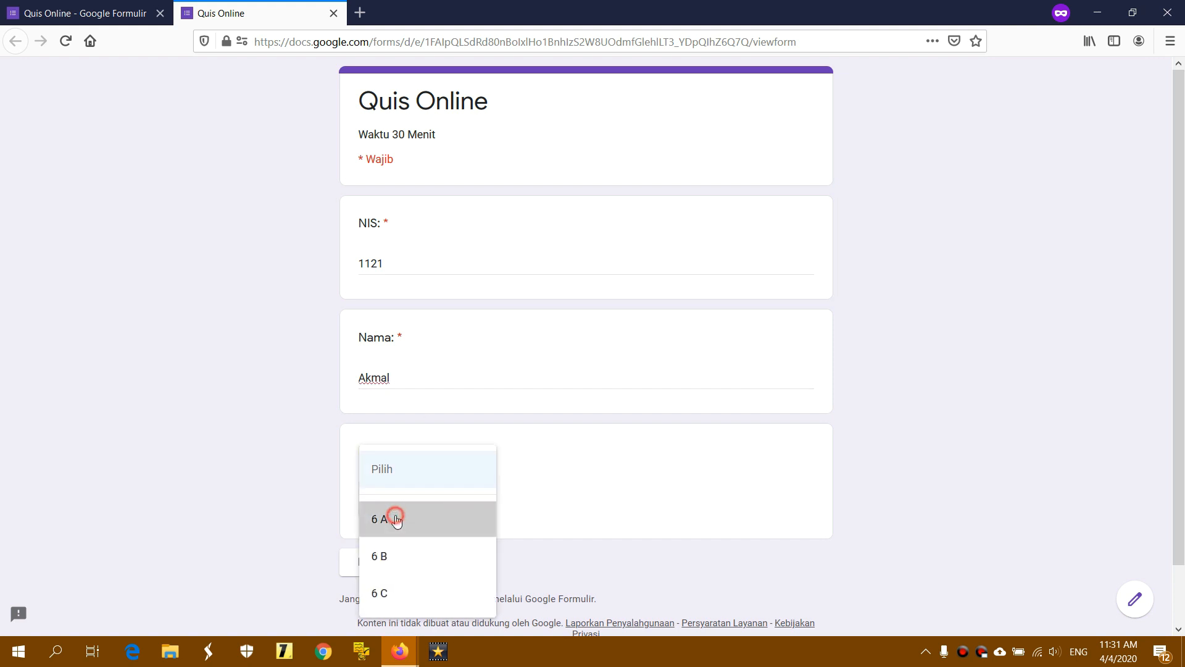
pyautogui.click(396, 563)
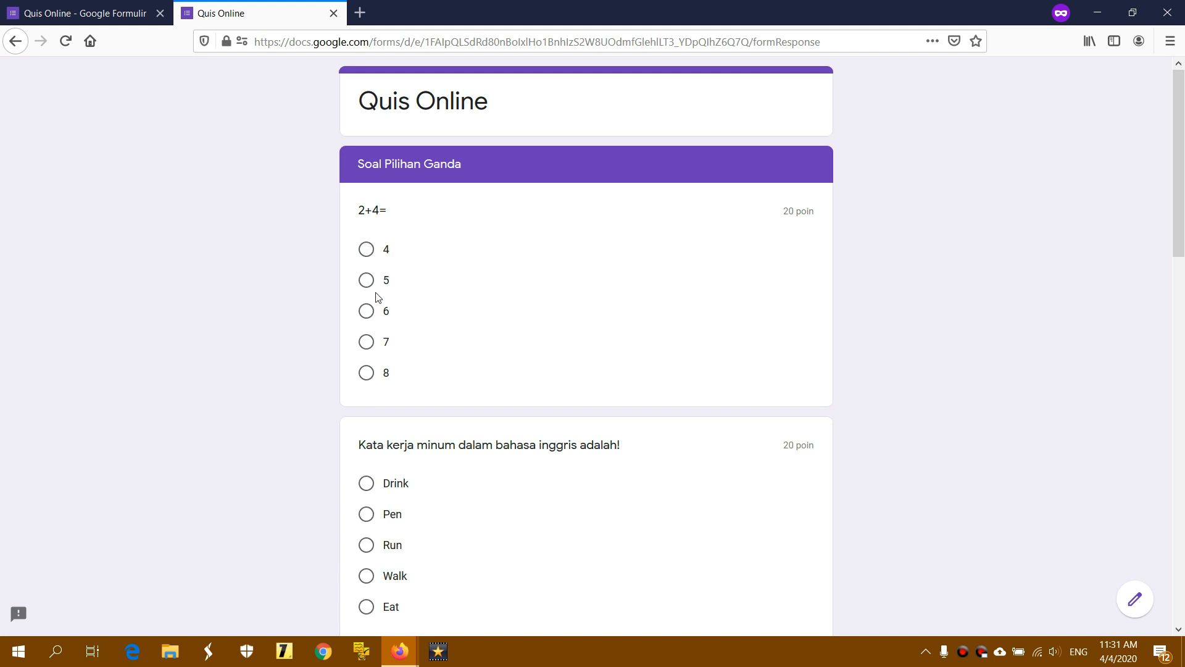
# Answer the multiple-choice questions with 6, Pen, Jerapah, 5 and 16
pyautogui.click(367, 313)
pyautogui.scroll(-3, 603, 302)
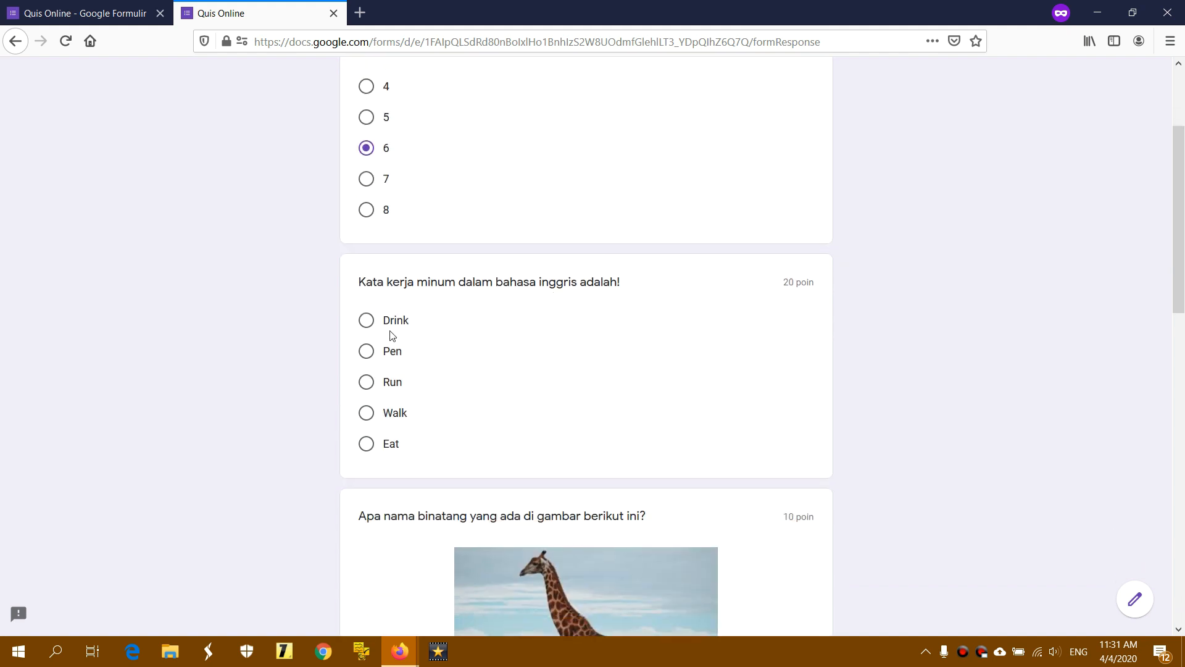
pyautogui.click(365, 351)
pyautogui.scroll(-5, 704, 282)
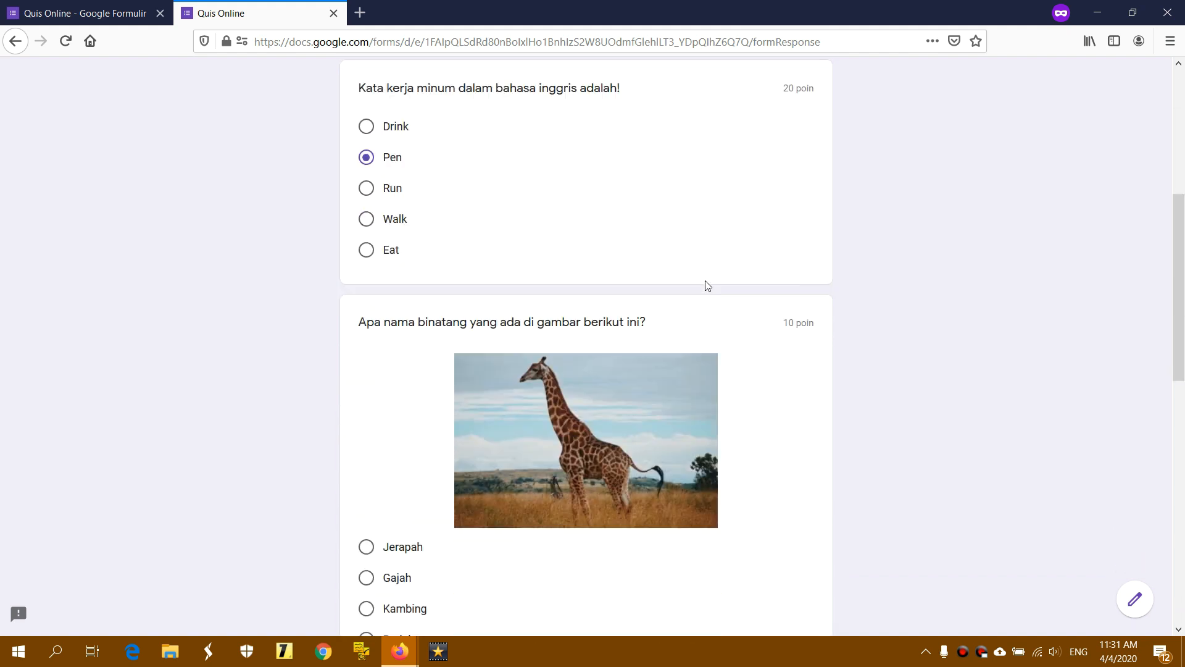
pyautogui.click(398, 416)
pyautogui.scroll(-6, 611, 392)
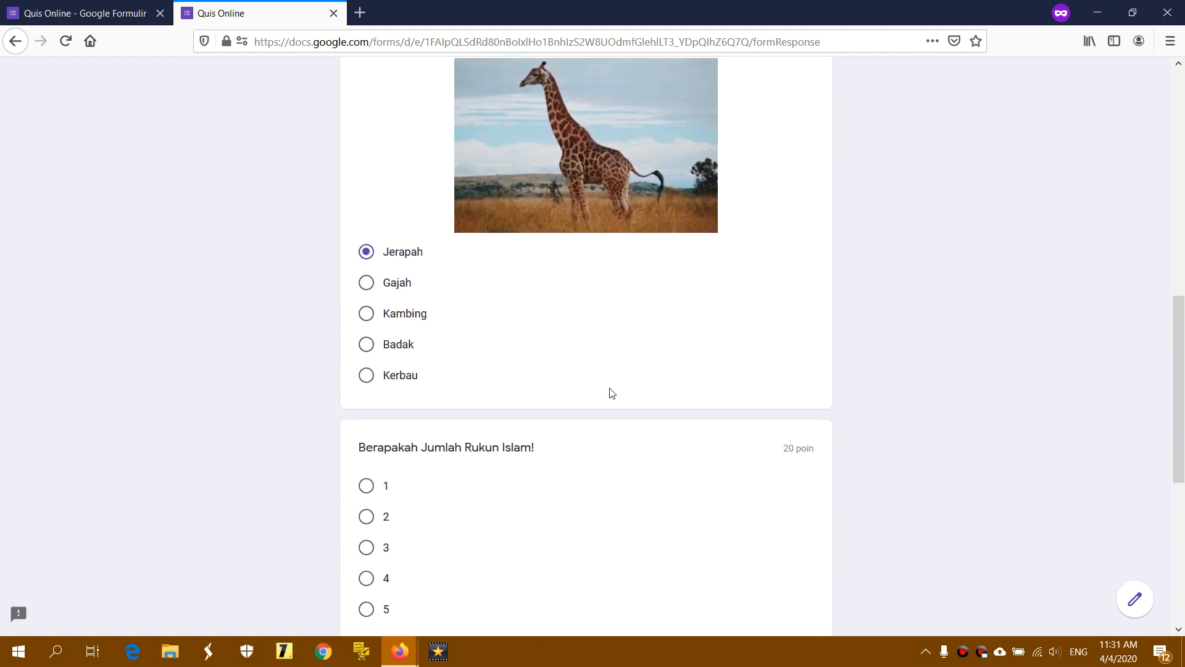
pyautogui.click(368, 364)
pyautogui.scroll(-3, 466, 369)
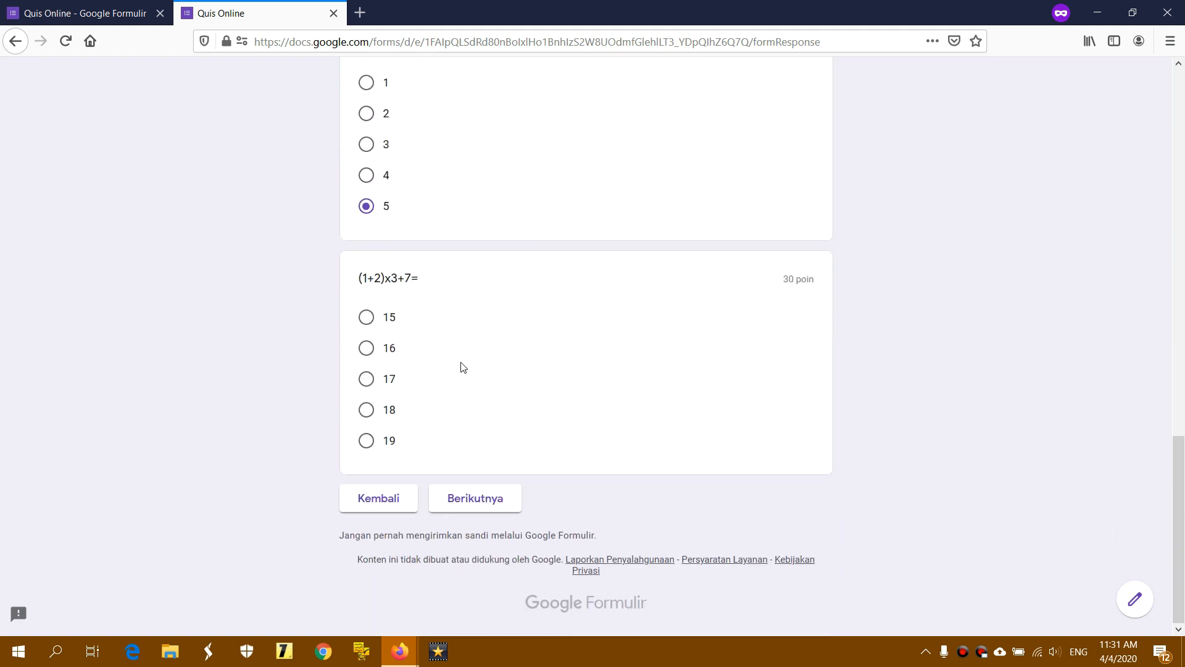
pyautogui.click(368, 352)
pyautogui.click(474, 501)
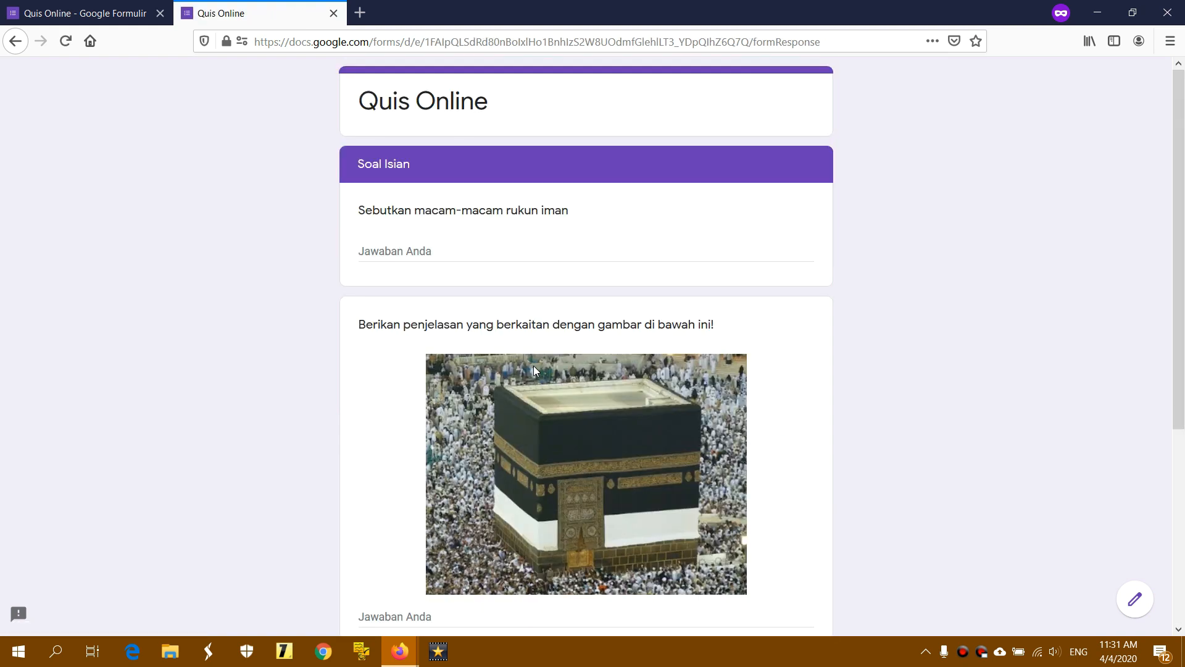
# Answer all three Soal Isian questions with '1' and submit the response
pyautogui.click(475, 250)
pyautogui.write('1')
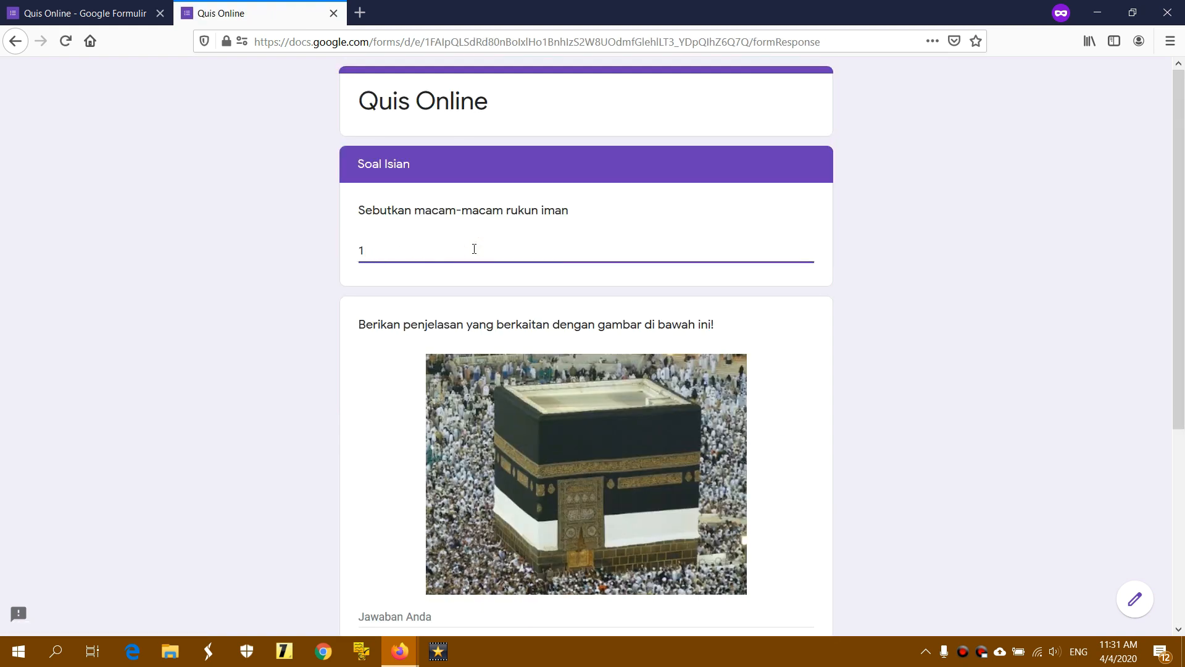
pyautogui.scroll(-2, 427, 367)
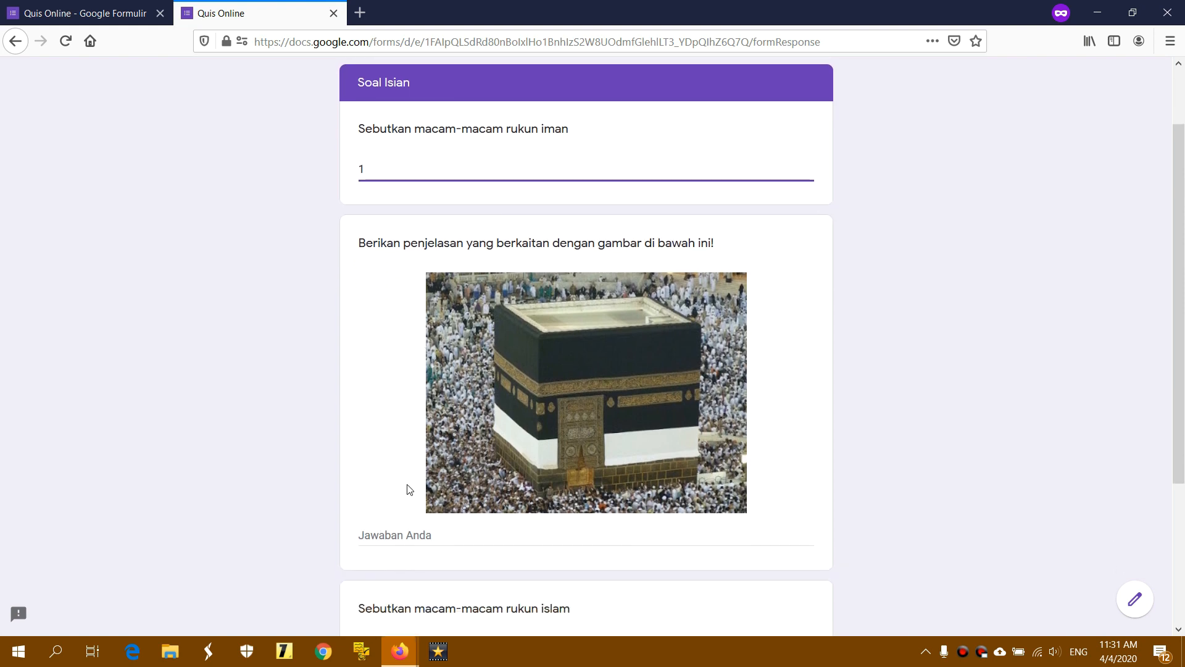
pyautogui.click(408, 532)
pyautogui.write('1')
pyautogui.scroll(-3, 482, 488)
pyautogui.click(428, 433)
pyautogui.write('1')
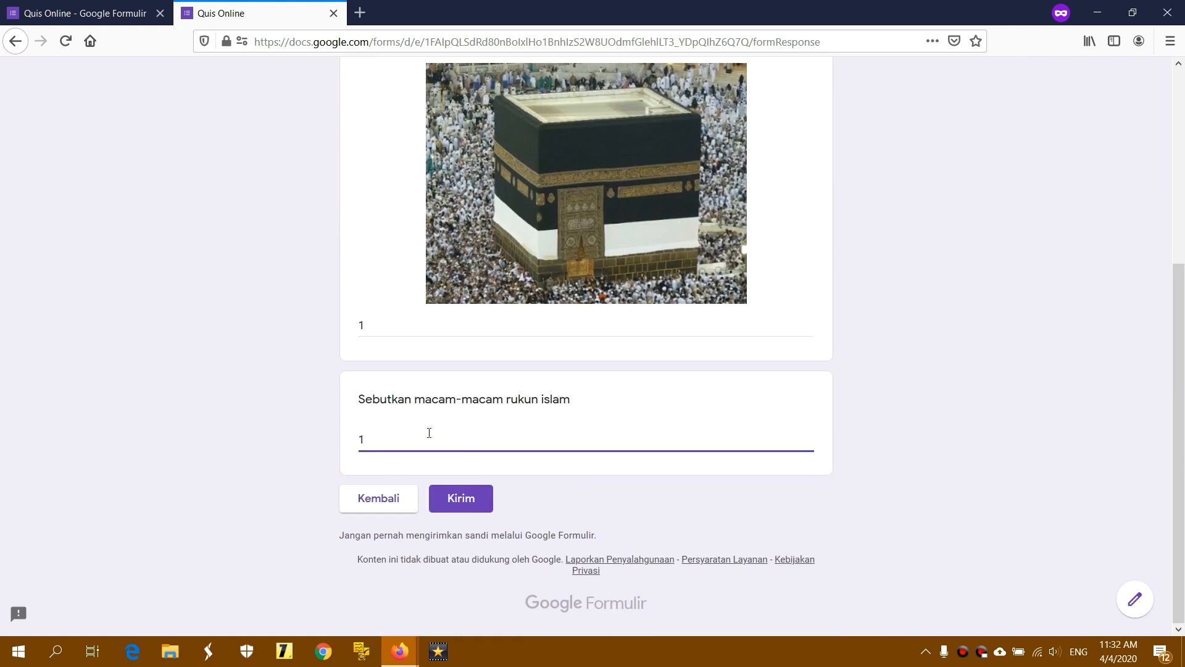
pyautogui.scroll(5, 430, 432)
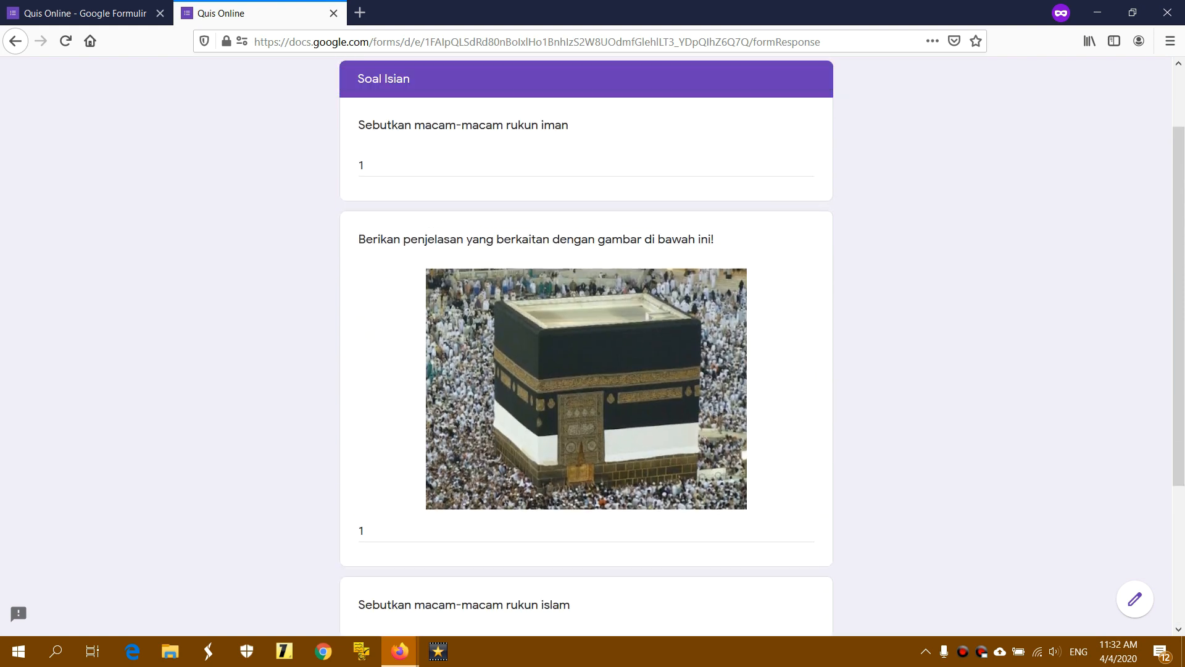
pyautogui.scroll(-5, 429, 432)
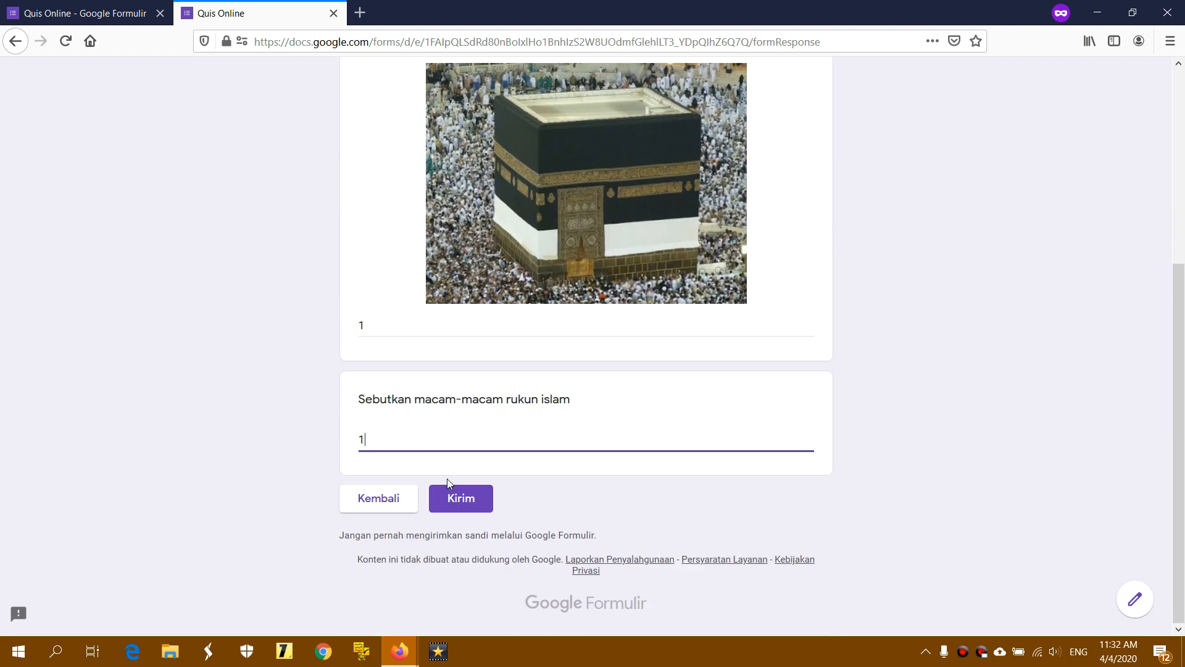
pyautogui.click(465, 496)
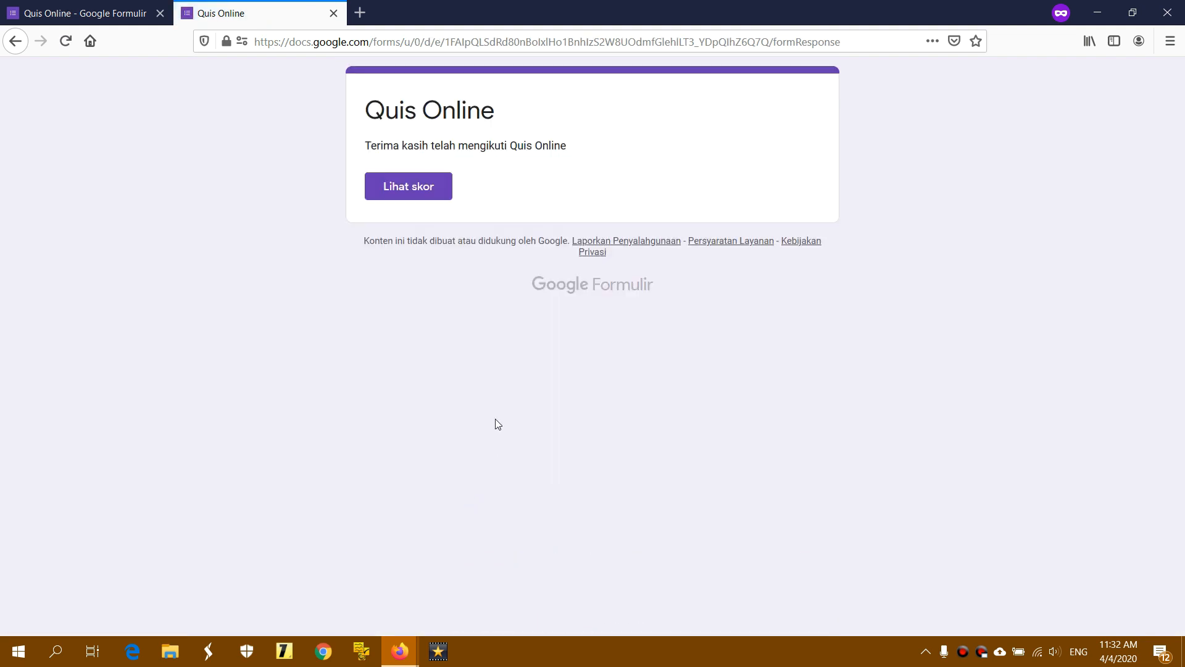
pyautogui.moveTo(366, 144); pyautogui.dragTo(573, 146)
pyautogui.click(572, 146)
pyautogui.click(423, 188)
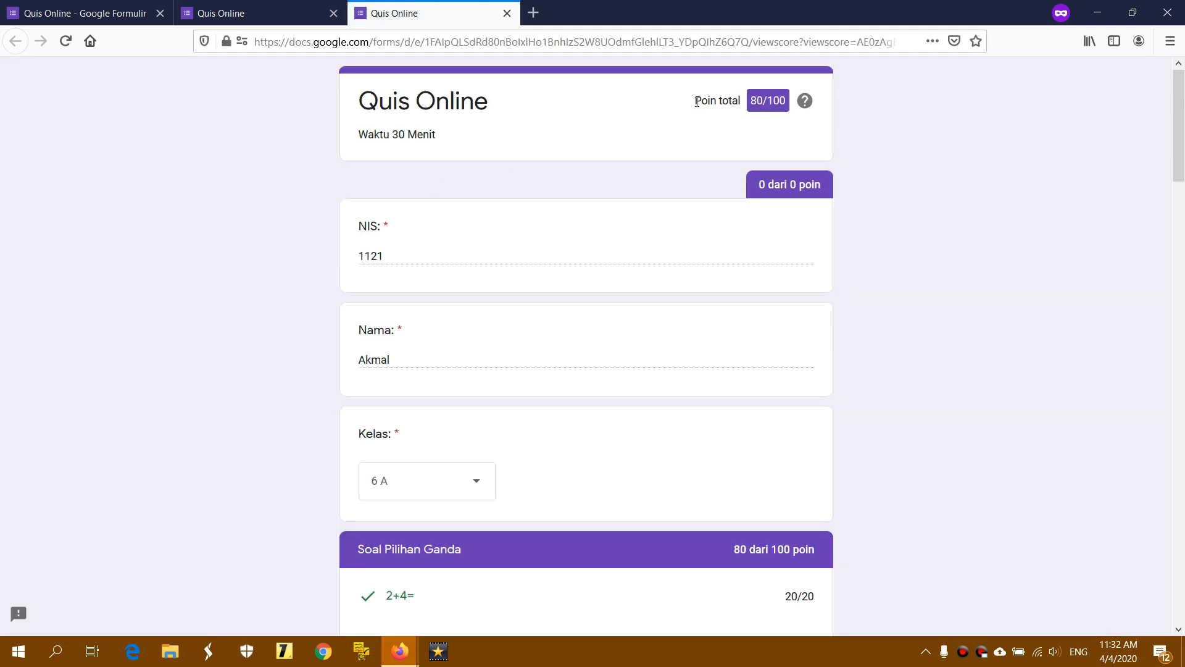
pyautogui.moveTo(697, 102); pyautogui.dragTo(779, 100)
pyautogui.click(867, 101)
pyautogui.scroll(-1, 421, 239)
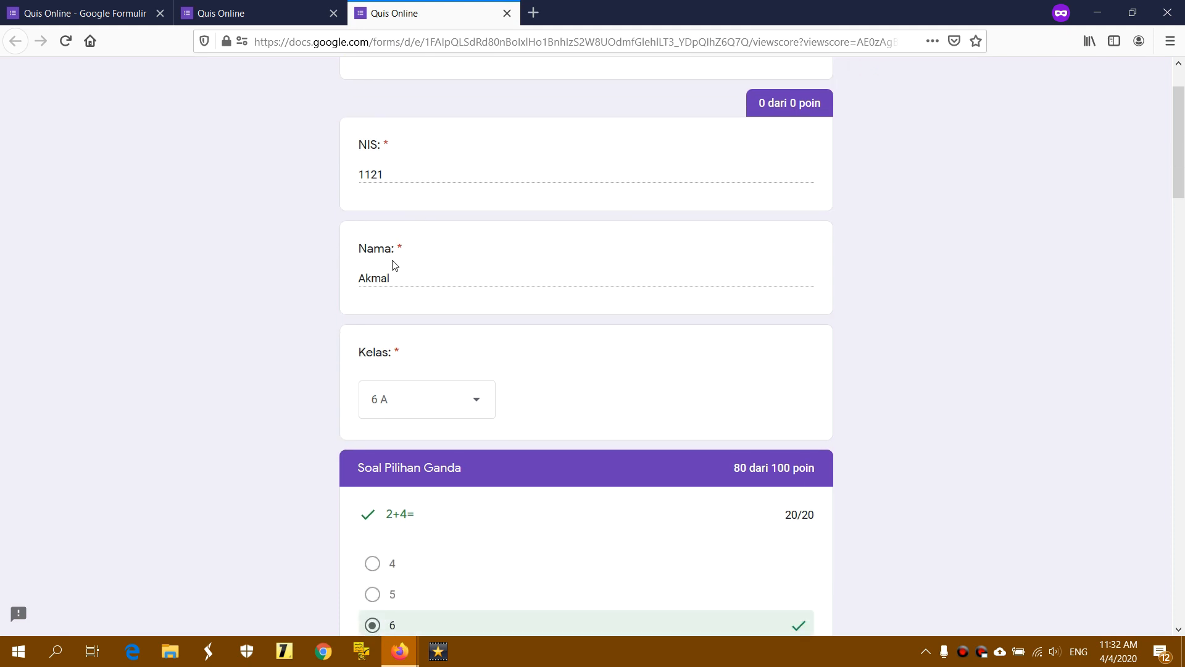
pyautogui.scroll(-3, 410, 282)
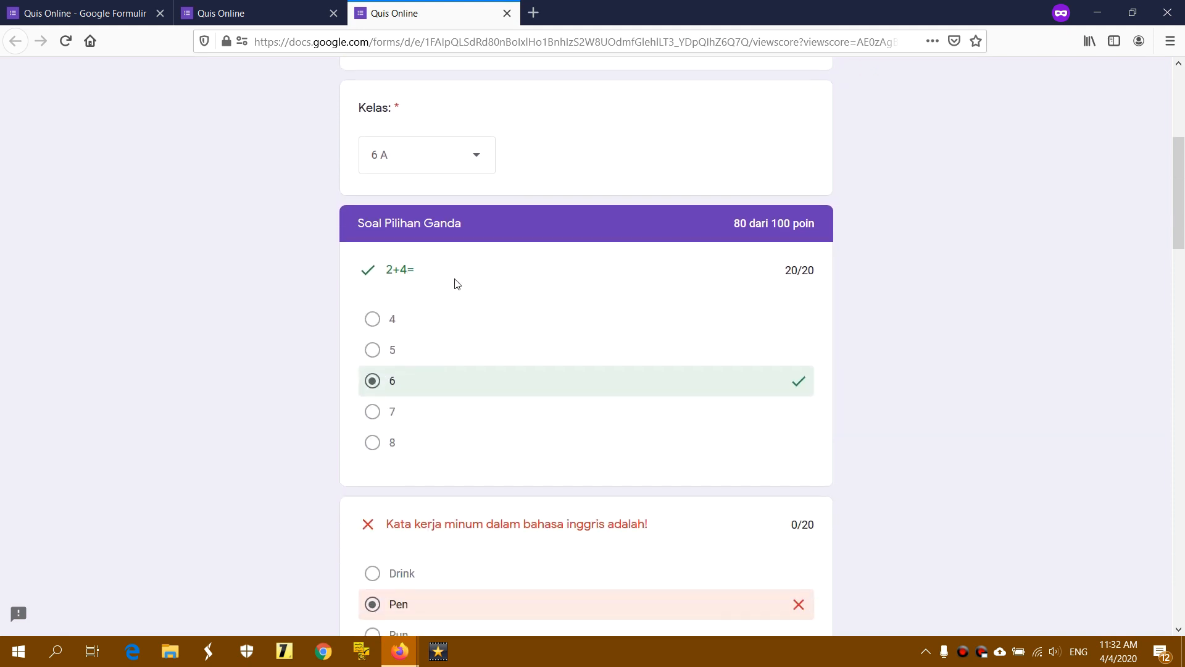
pyautogui.scroll(-1, 760, 382)
pyautogui.scroll(-1, 763, 386)
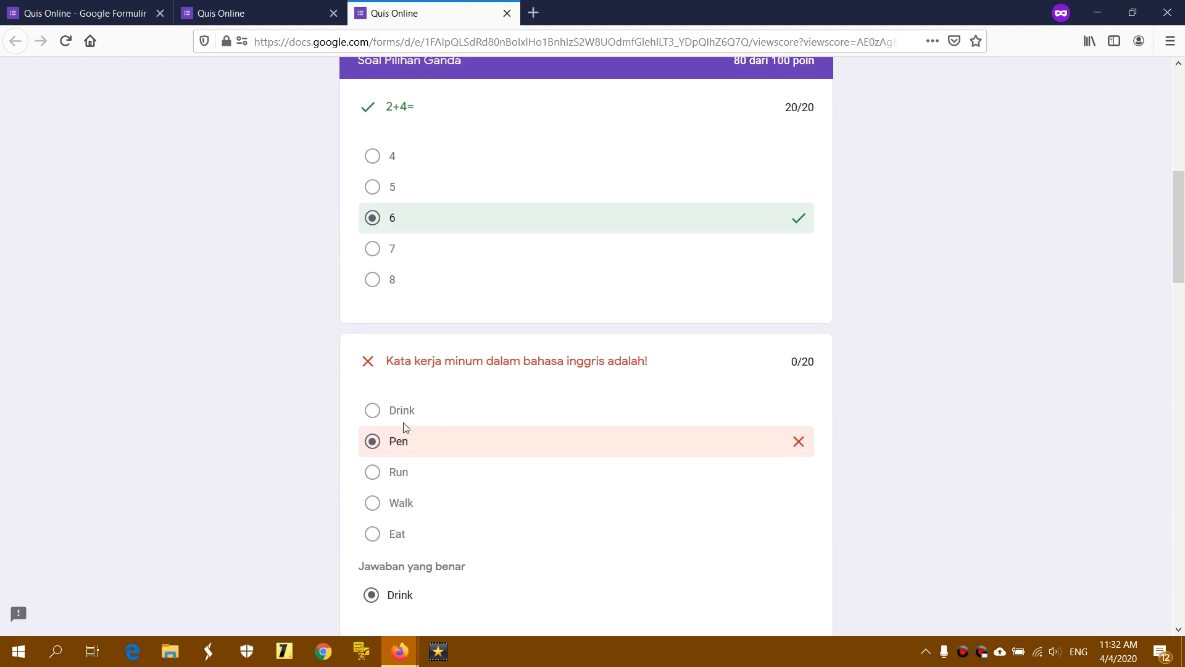
pyautogui.scroll(-3, 682, 434)
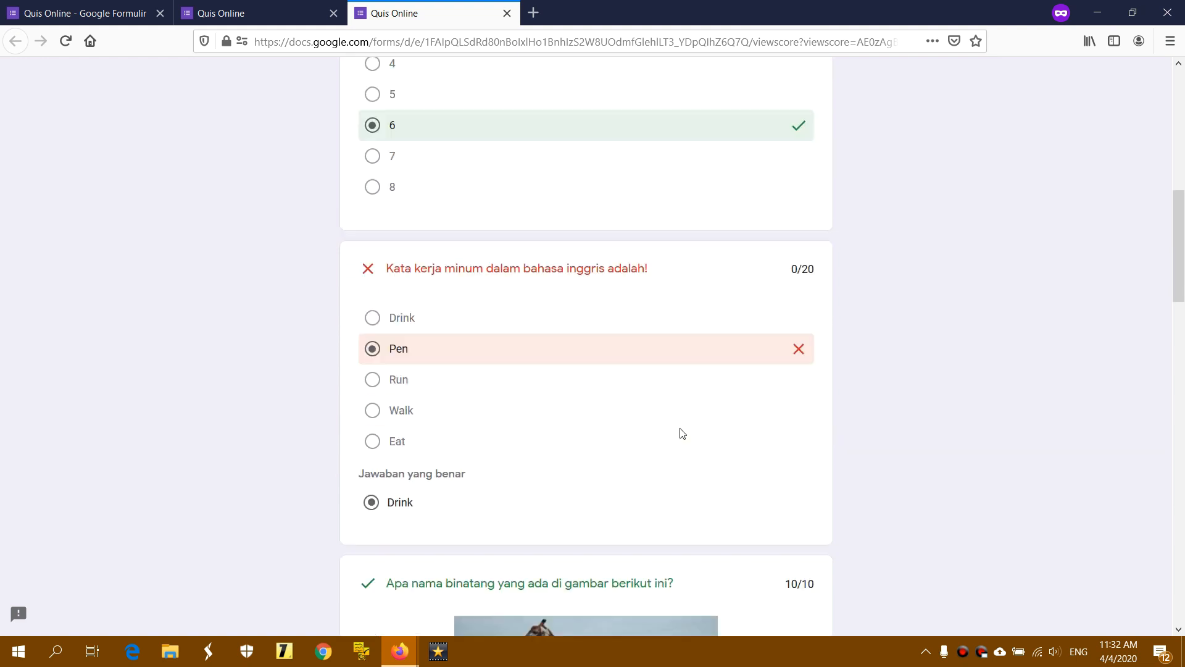
pyautogui.scroll(-3, 662, 432)
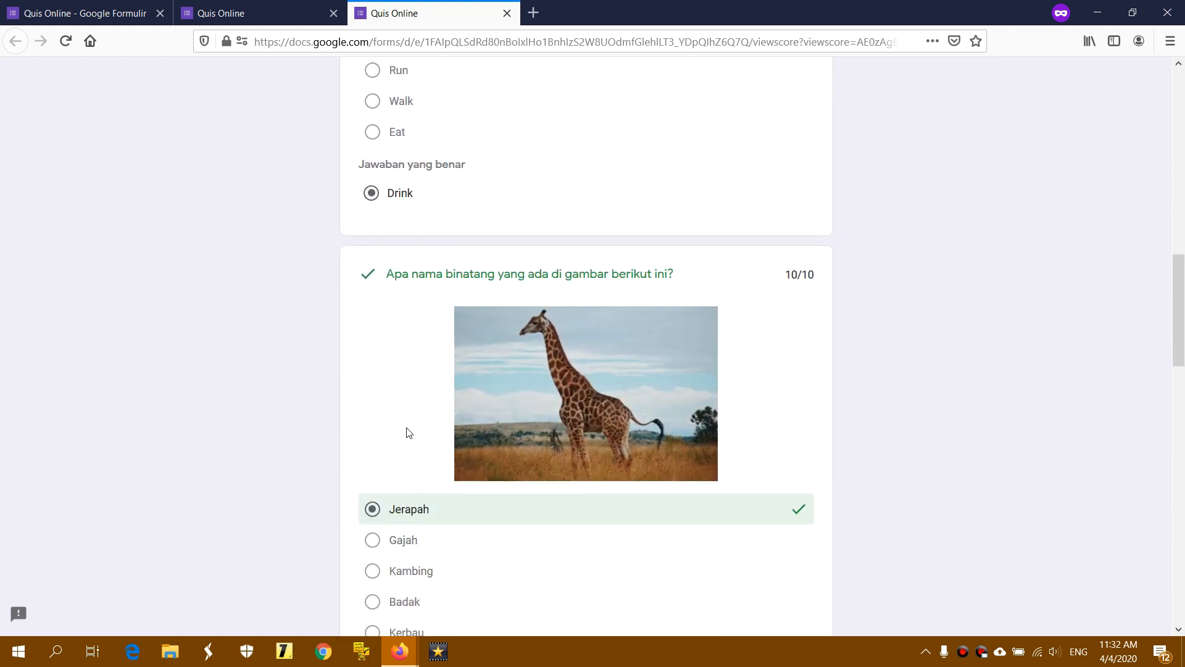
pyautogui.scroll(-3, 555, 438)
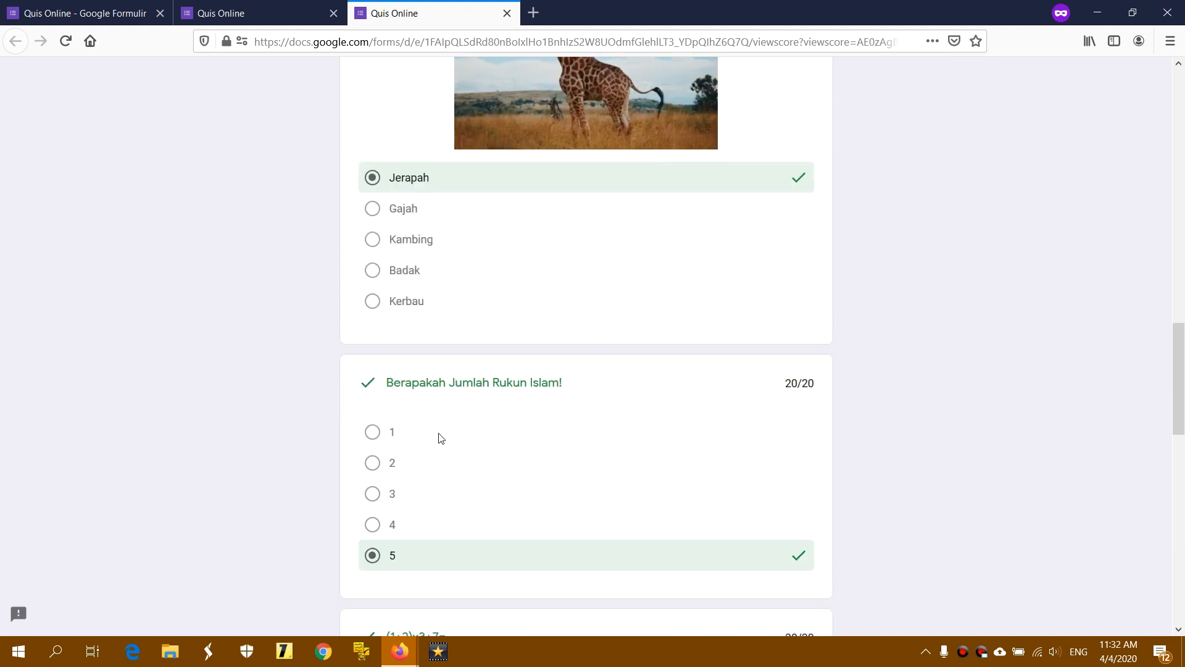
pyautogui.scroll(-1, 609, 389)
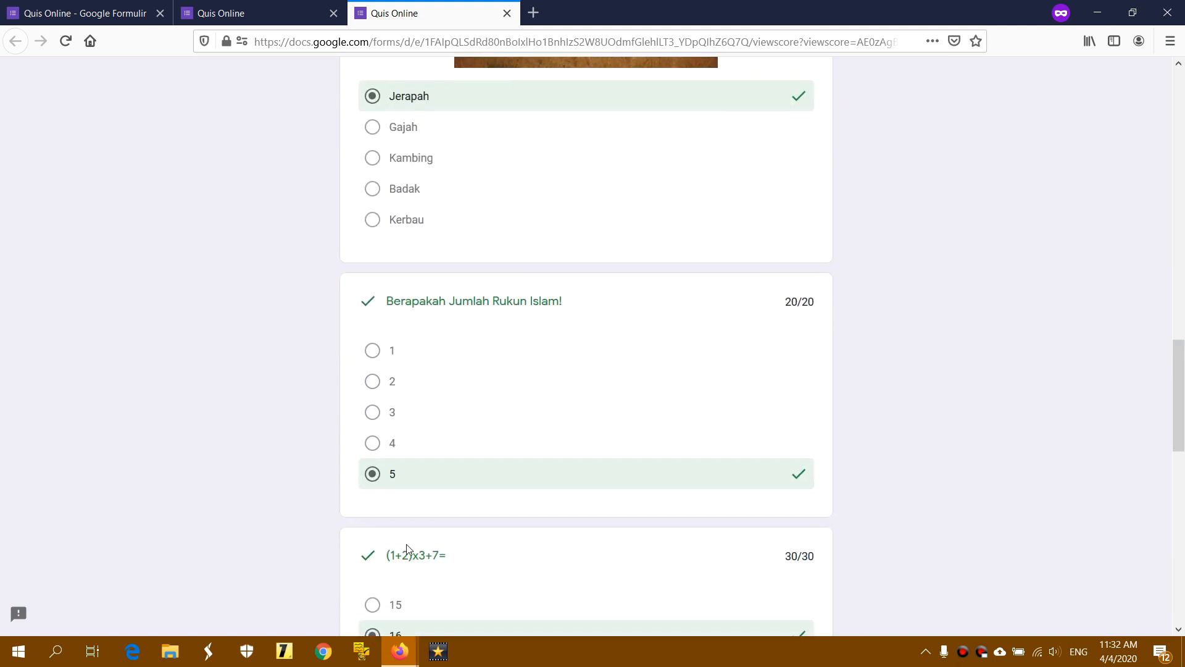
pyautogui.scroll(-2, 494, 543)
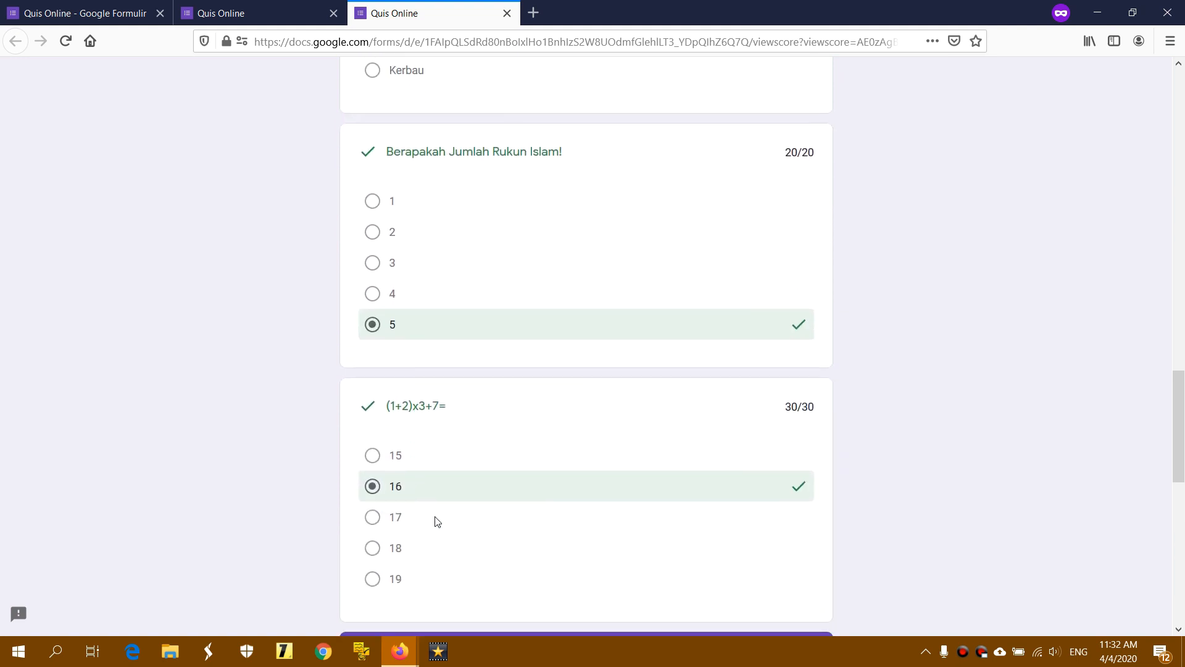
pyautogui.scroll(-2, 426, 497)
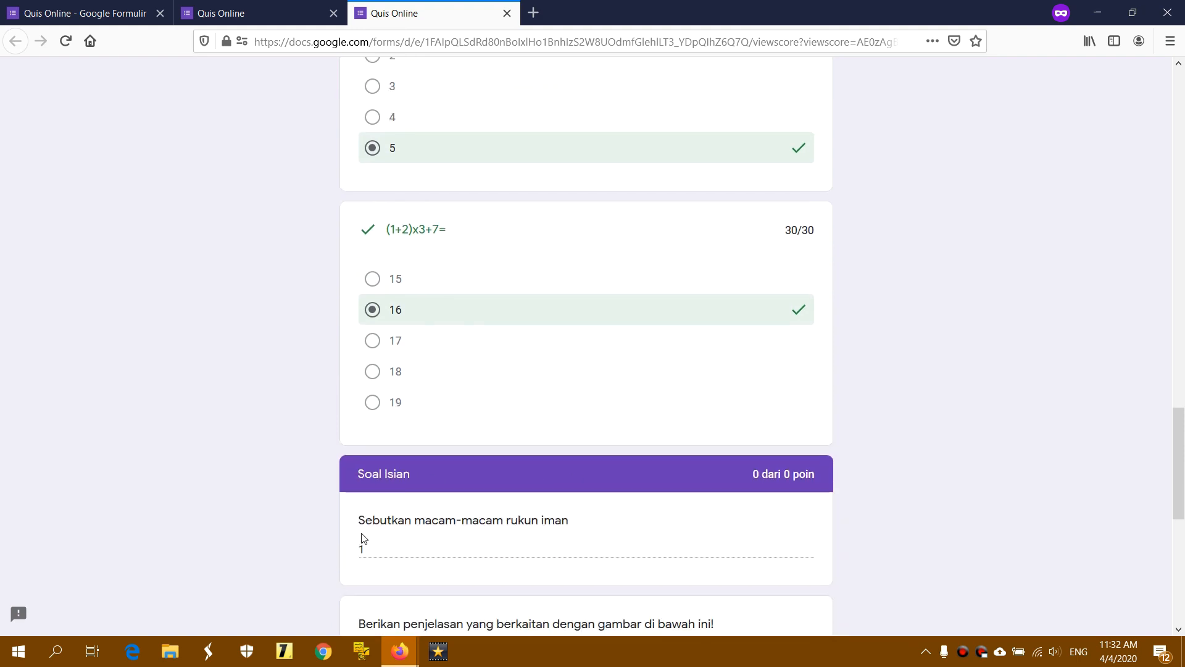
pyautogui.scroll(-4, 479, 505)
pyautogui.scroll(-3, 479, 501)
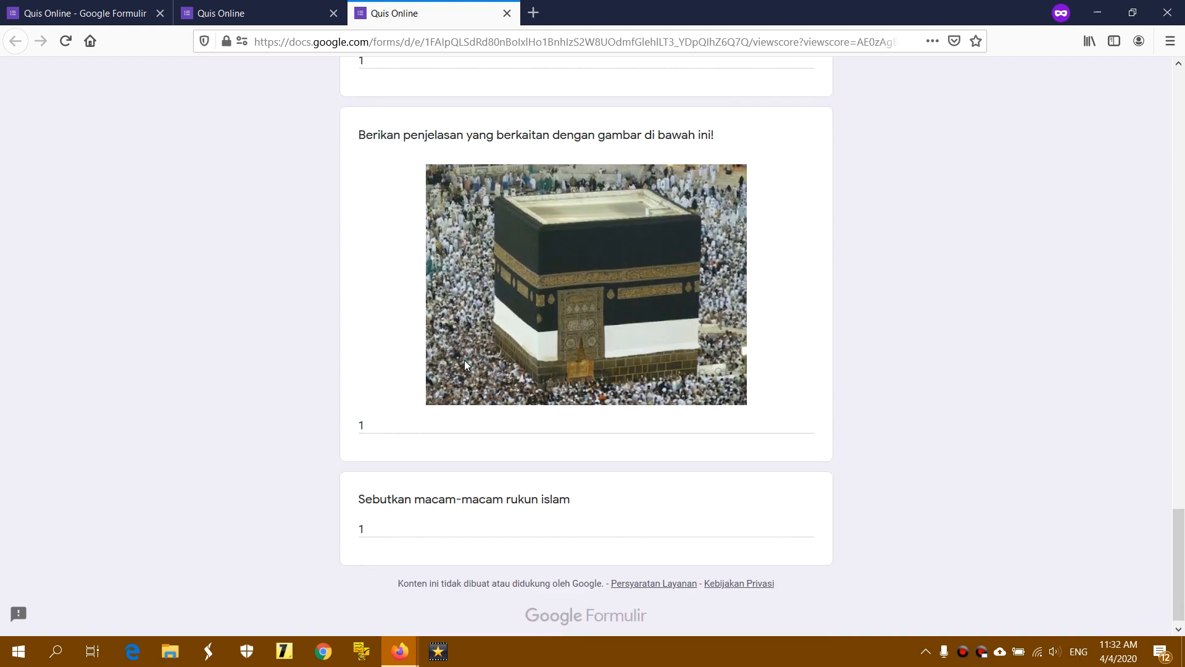
pyautogui.scroll(2, 511, 164)
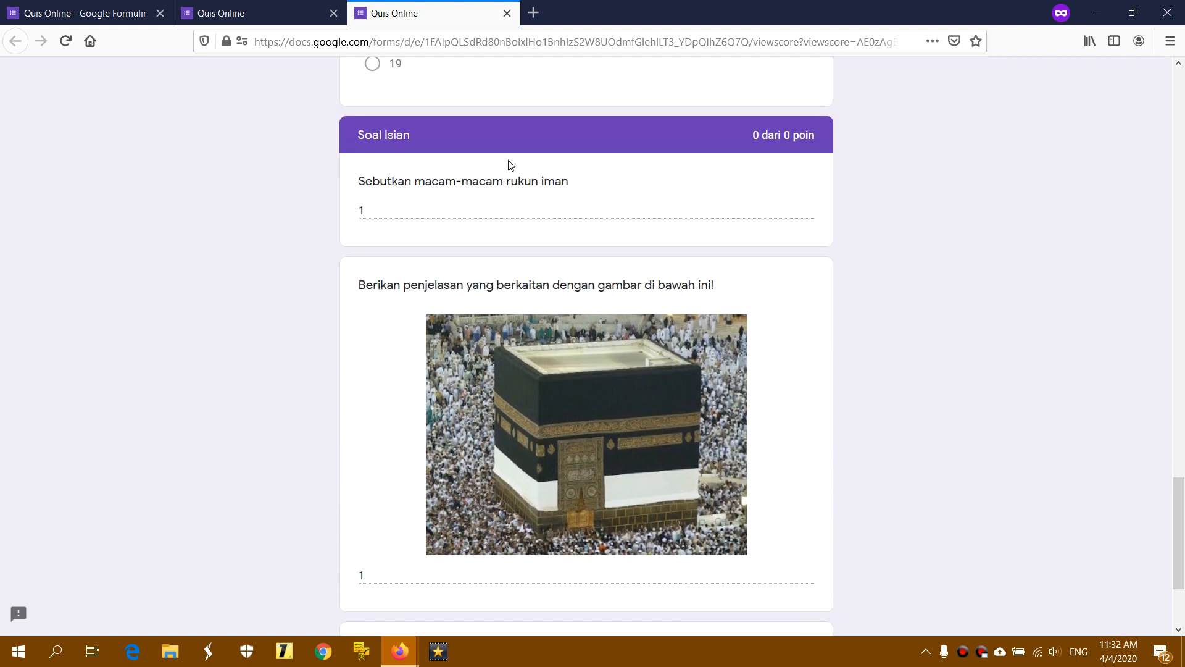
pyautogui.click(513, 12)
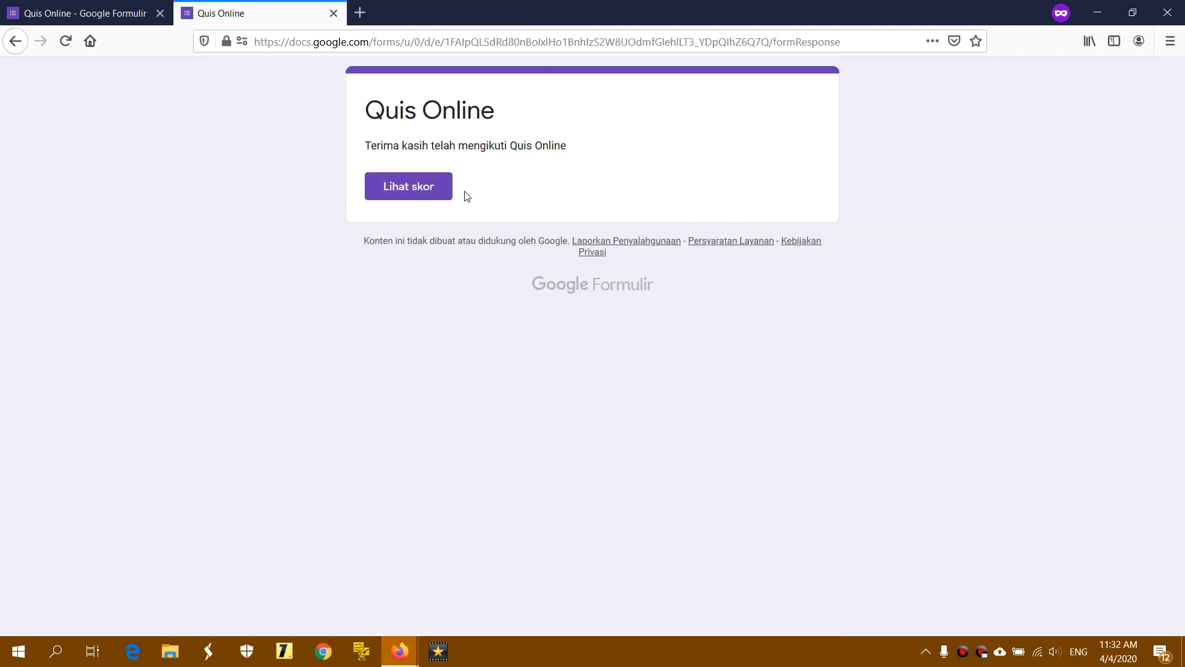
# Limit the quiz to one response and let respondents edit answers and see summary charts
pyautogui.click(113, 15)
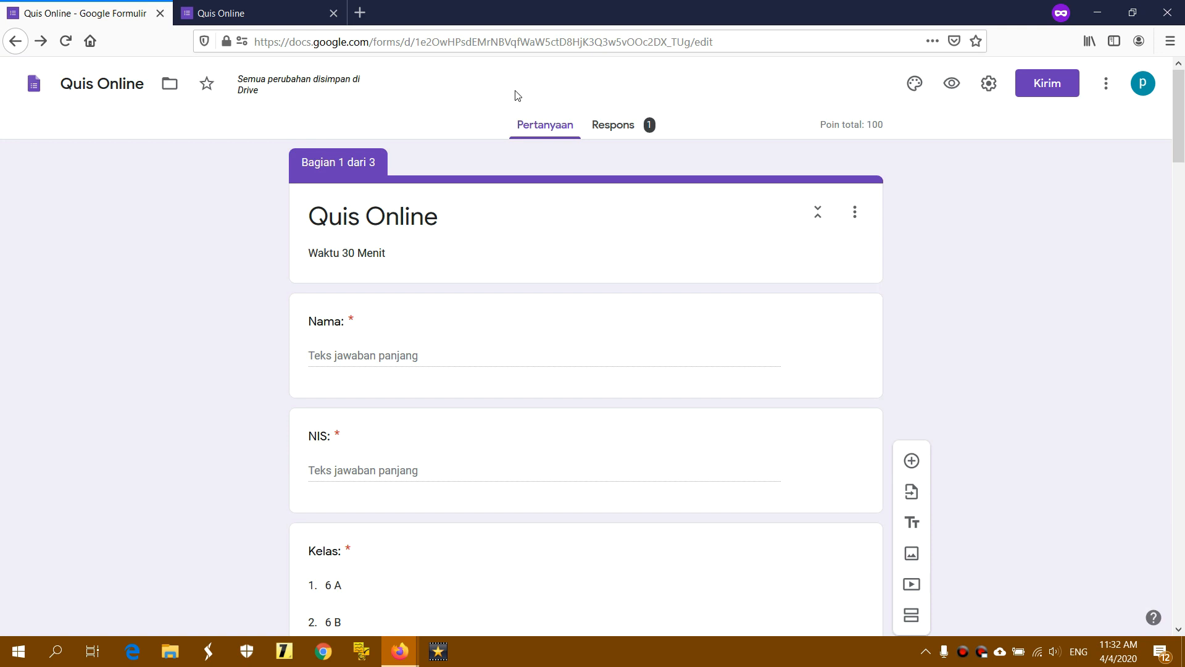
pyautogui.click(990, 88)
pyautogui.click(434, 164)
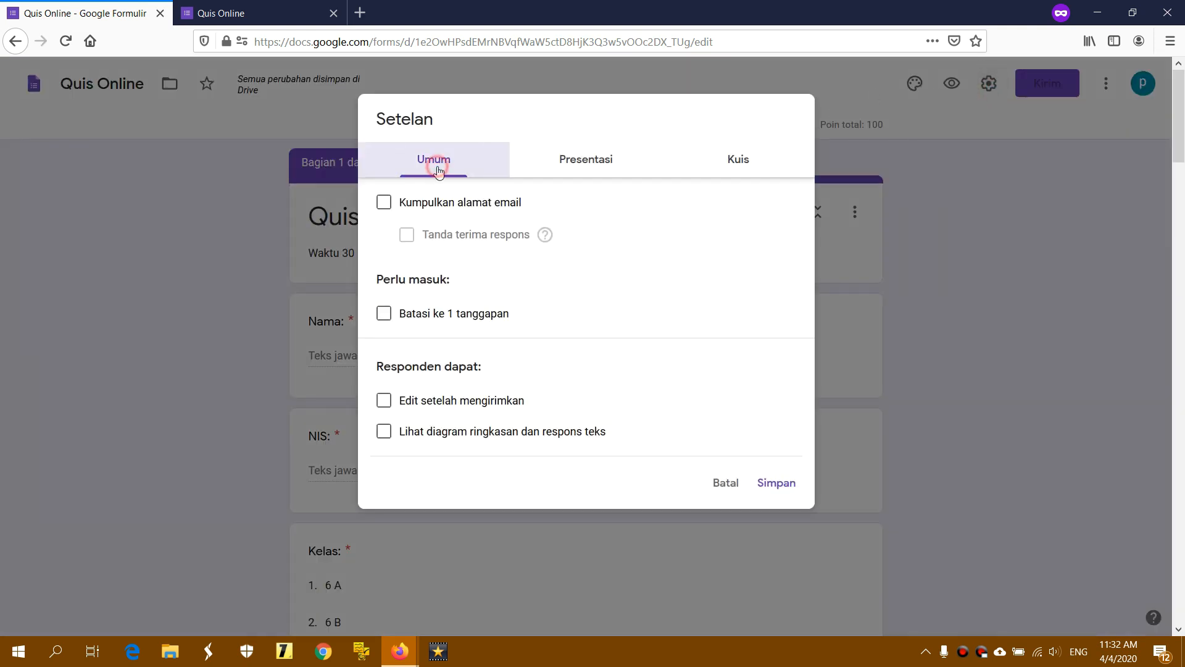
pyautogui.click(416, 319)
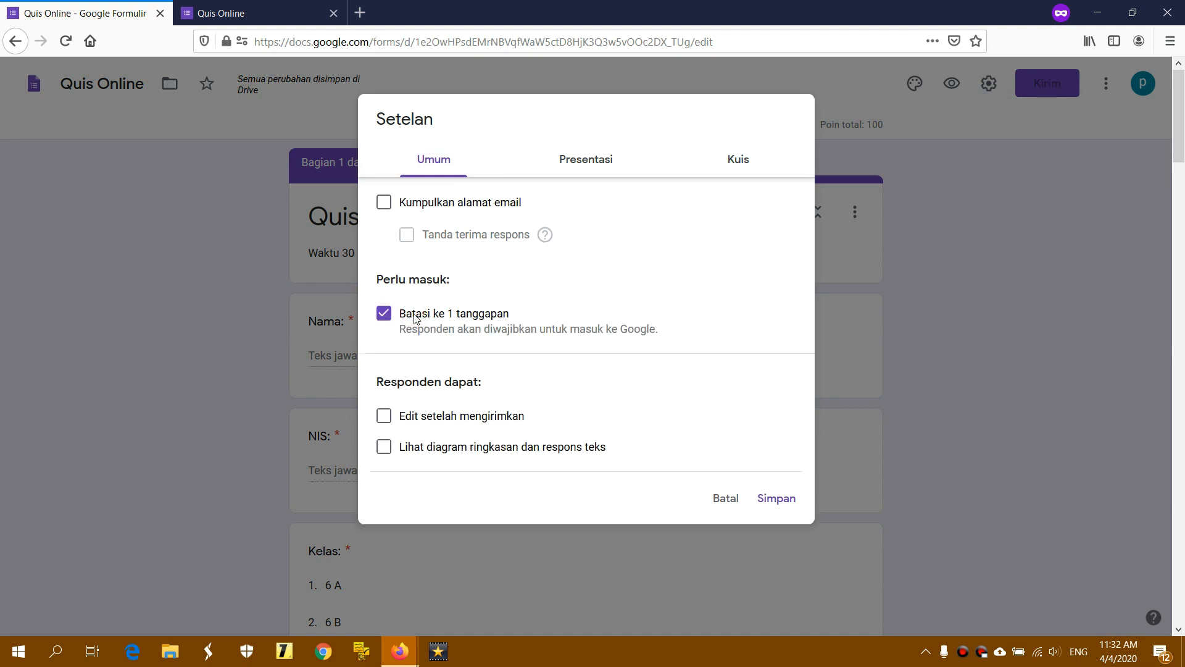
pyautogui.click(451, 420)
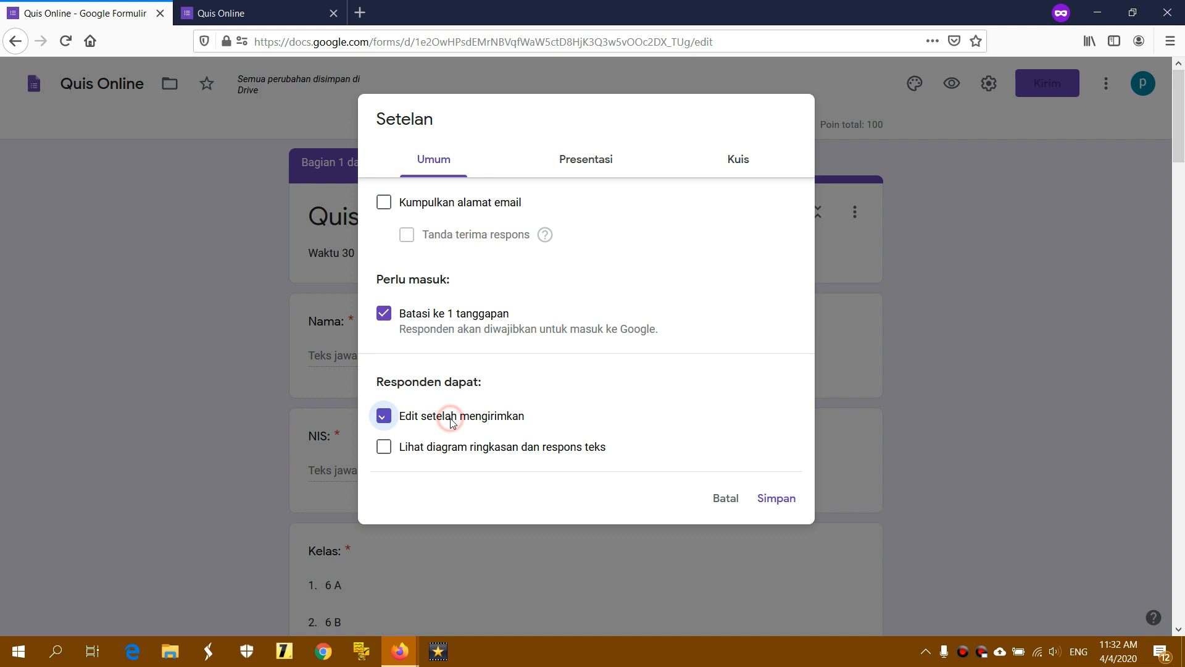
pyautogui.click(442, 448)
# Show respondents a progress bar and save the settings
pyautogui.click(587, 170)
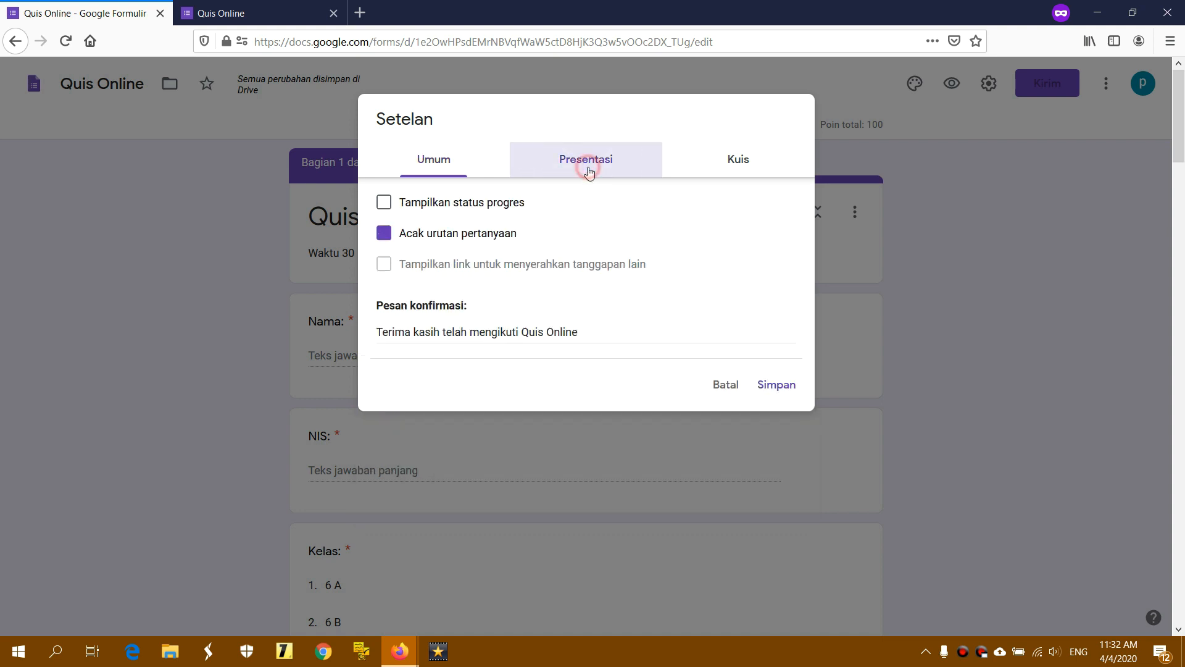
pyautogui.click(447, 205)
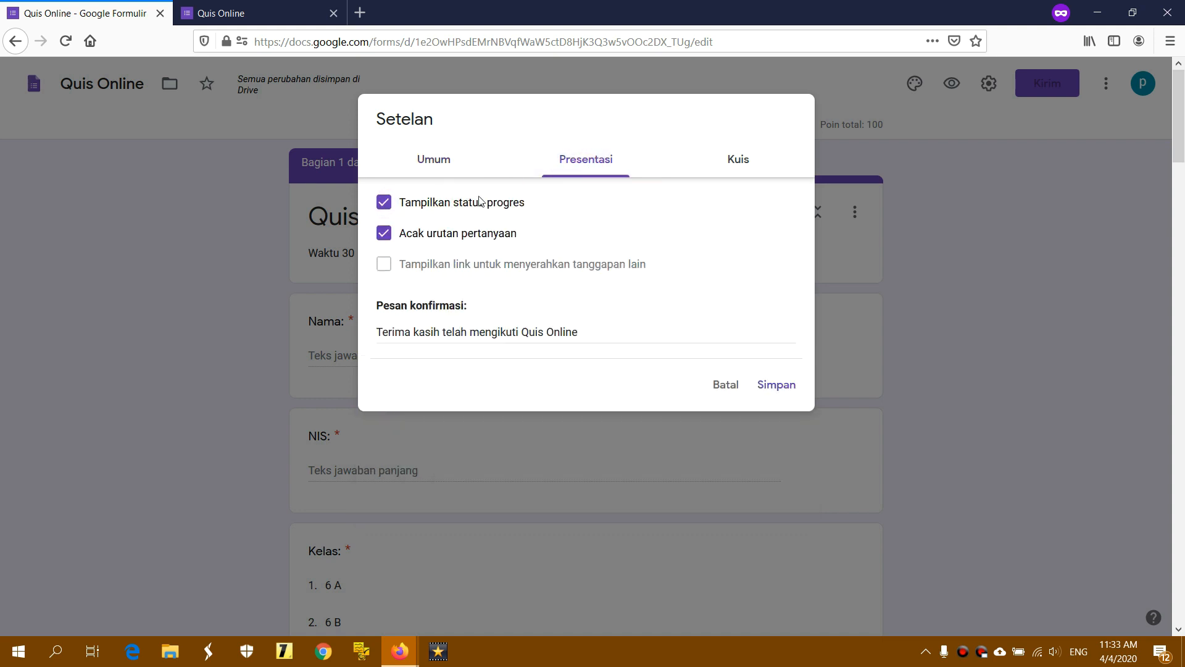
pyautogui.click(757, 166)
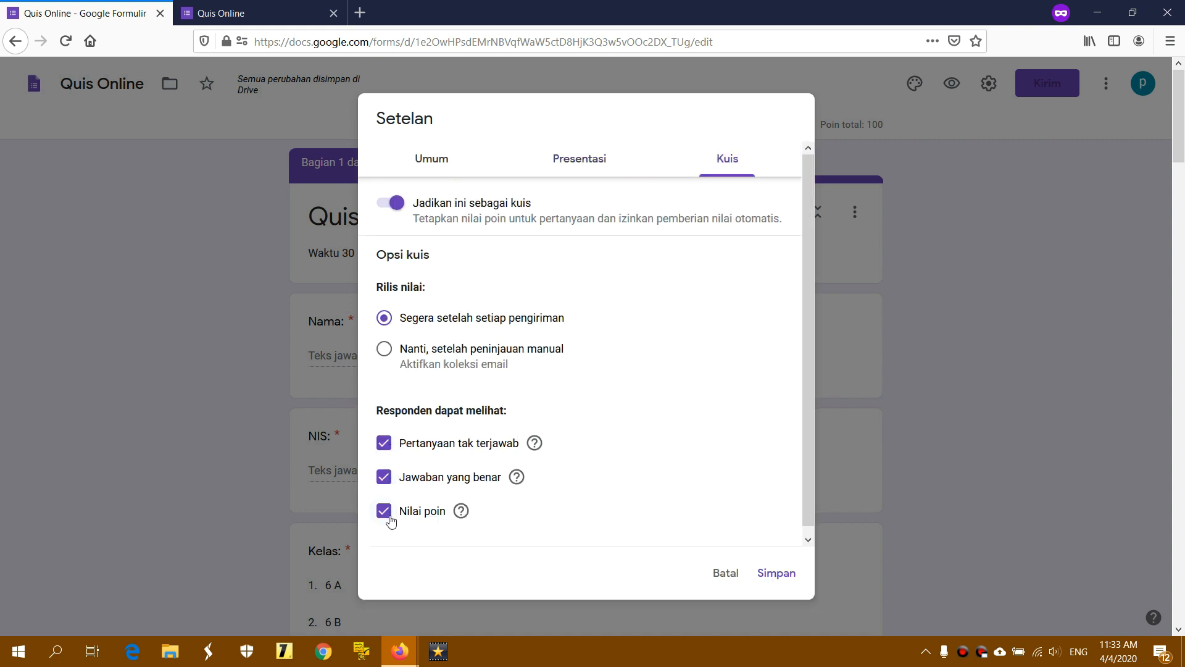
pyautogui.click(763, 573)
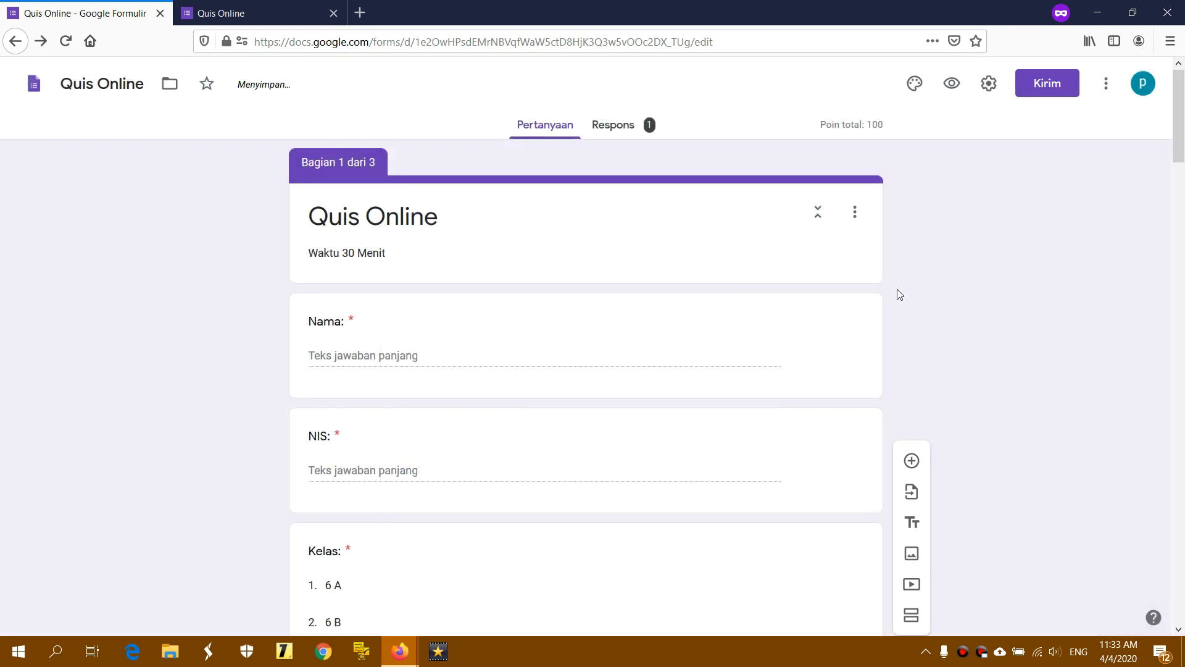
# In a new preview, fill in the NIS and name, choose Kelas 6 B, and continue
pyautogui.click(947, 89)
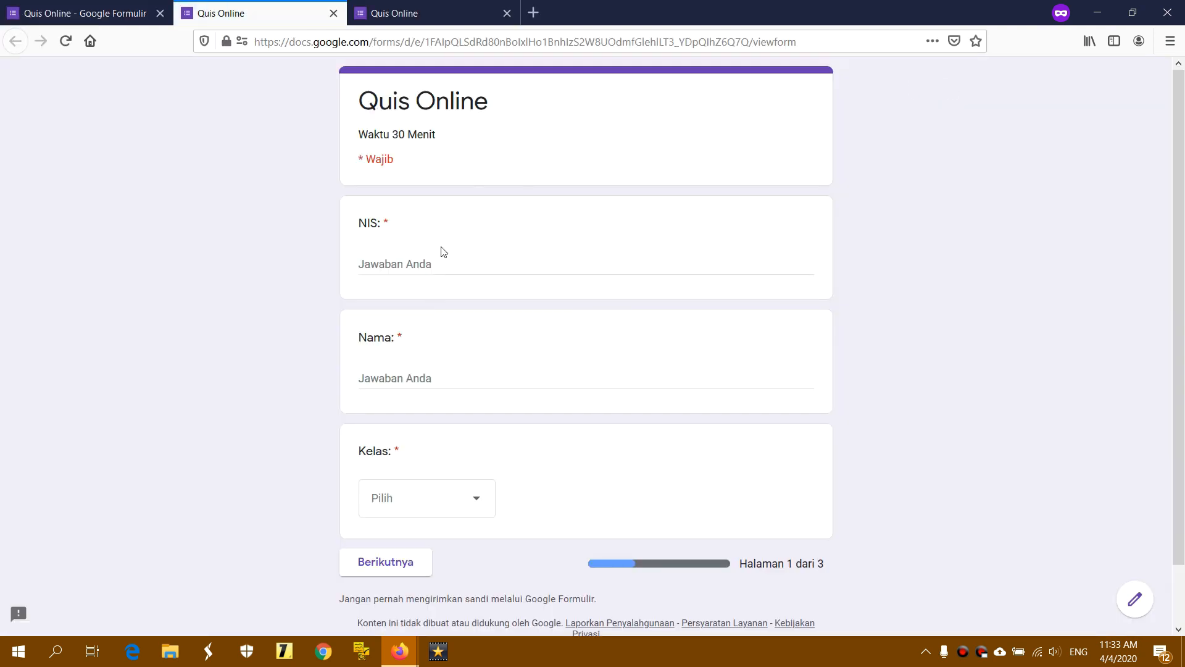
pyautogui.click(434, 259)
pyautogui.write('1123')
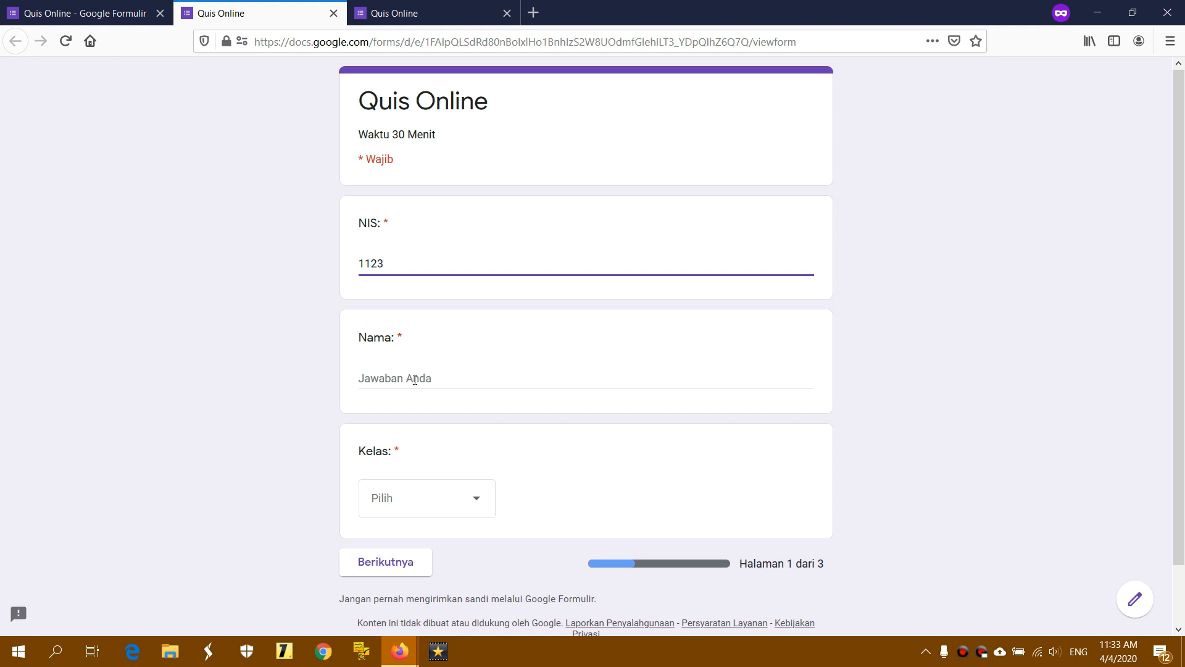
pyautogui.click(414, 380)
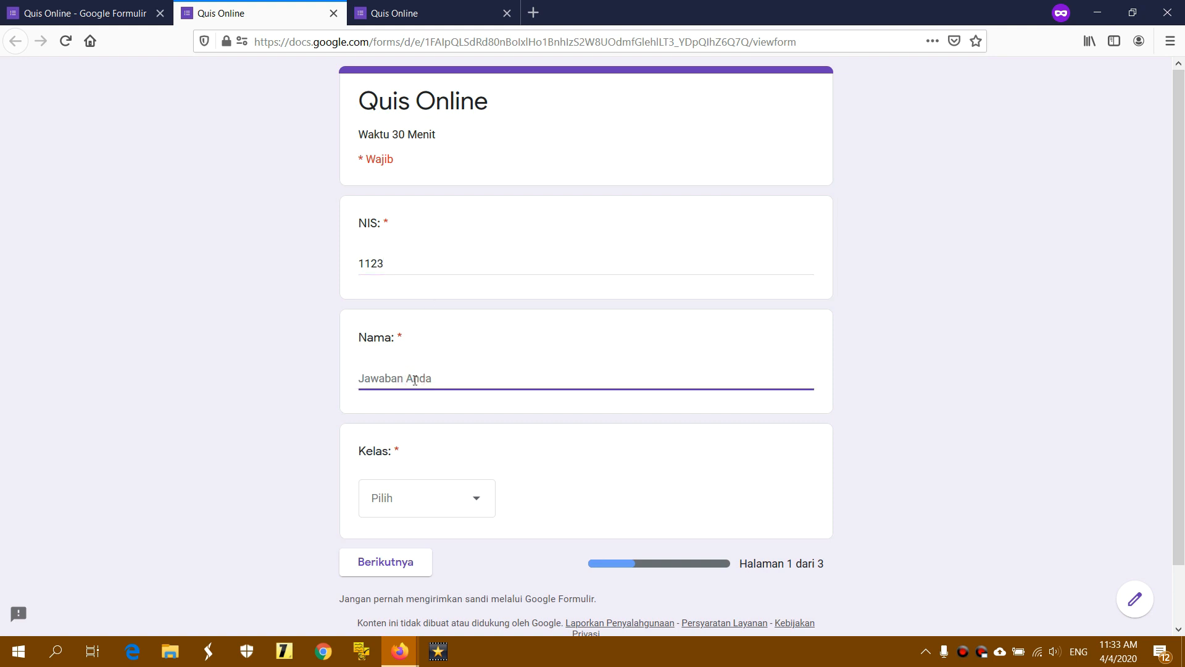
pyautogui.write('Rahmat')
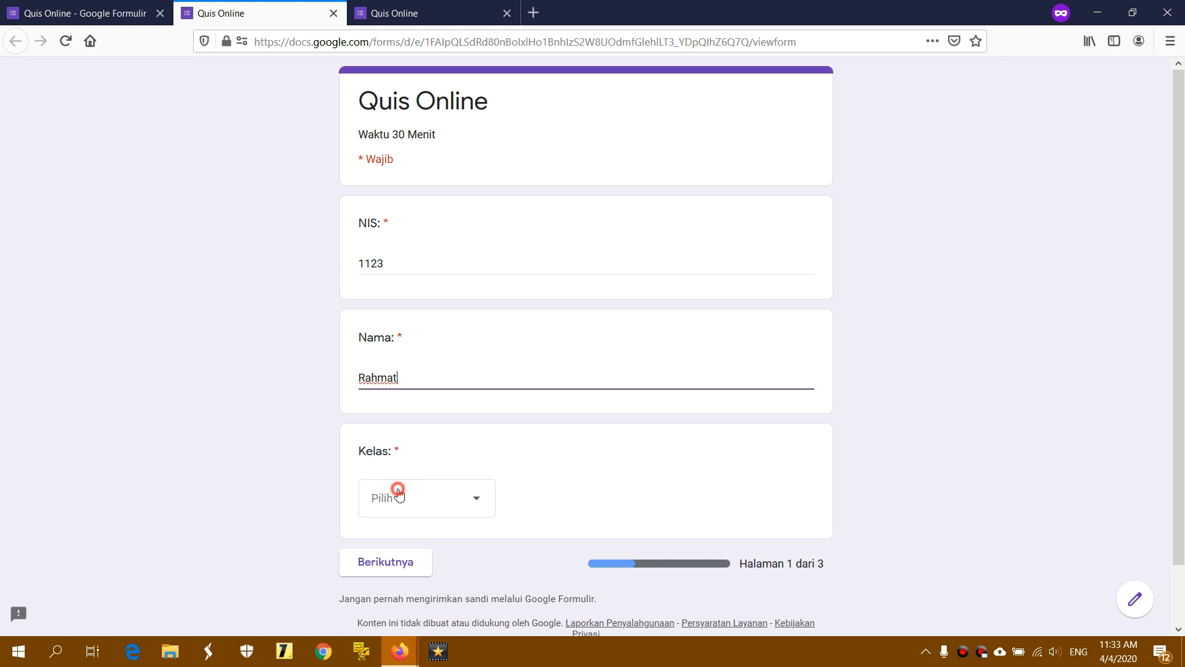
pyautogui.click(399, 494)
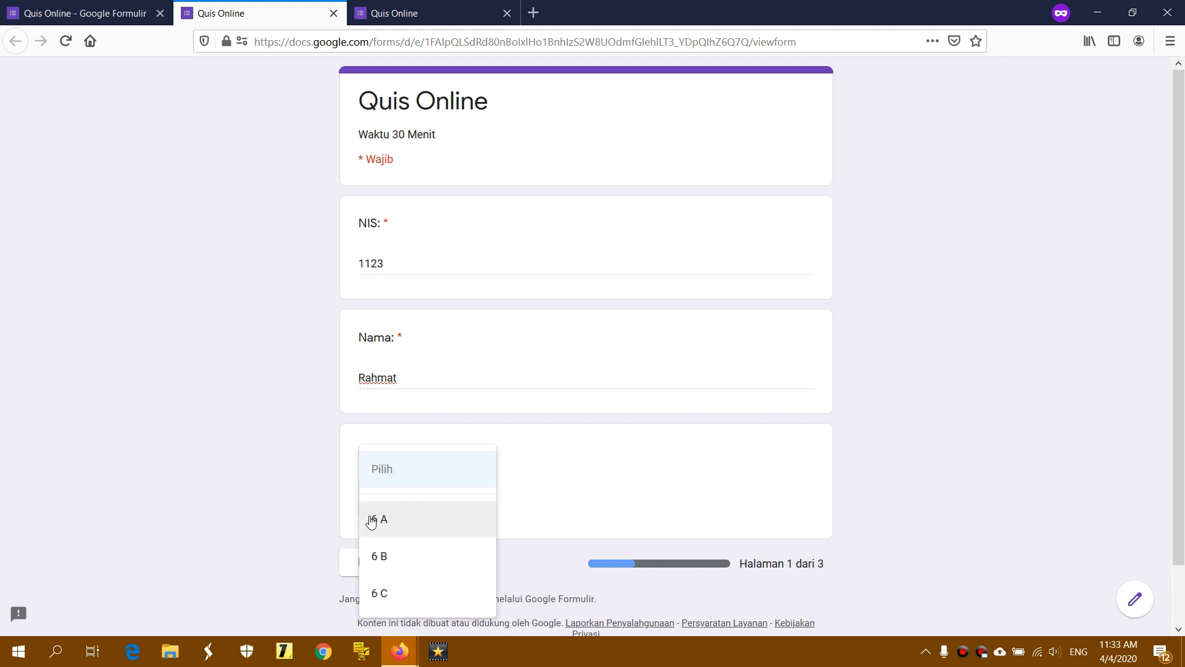
pyautogui.click(408, 551)
pyautogui.click(390, 561)
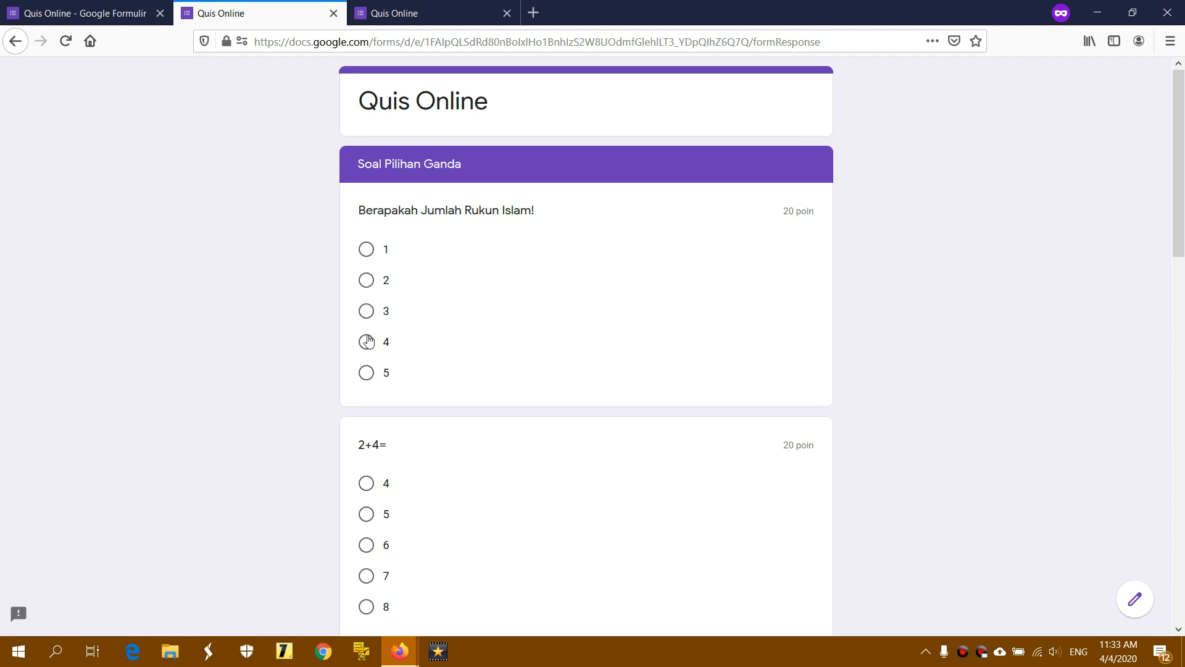
# Answer the multiple-choice questions with 5, 7, Drink, 17 and Gajah, then continue
pyautogui.click(366, 373)
pyautogui.scroll(-1, 410, 436)
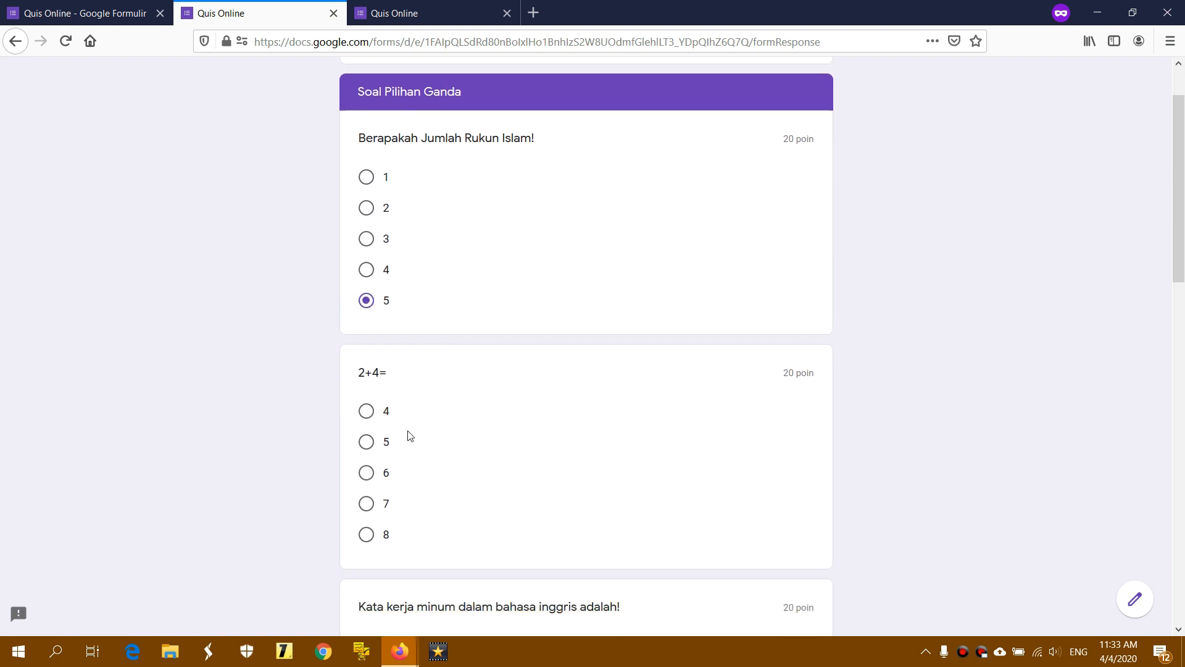
pyautogui.click(366, 492)
pyautogui.scroll(-2, 456, 457)
pyautogui.click(394, 475)
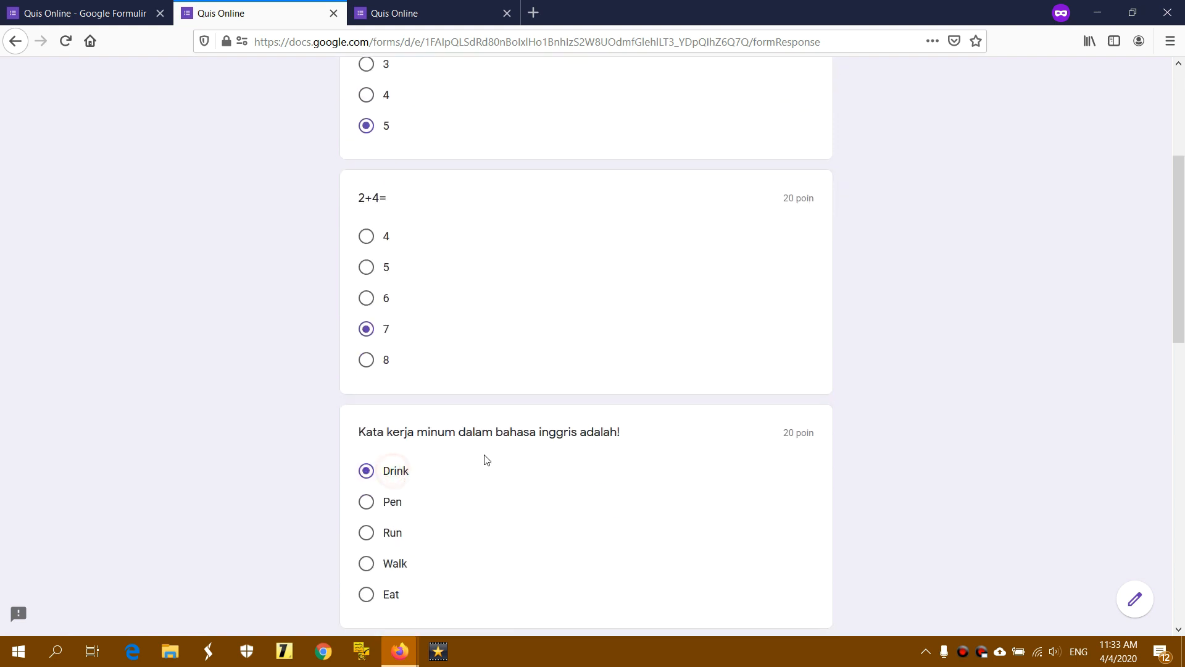
pyautogui.scroll(-3, 432, 457)
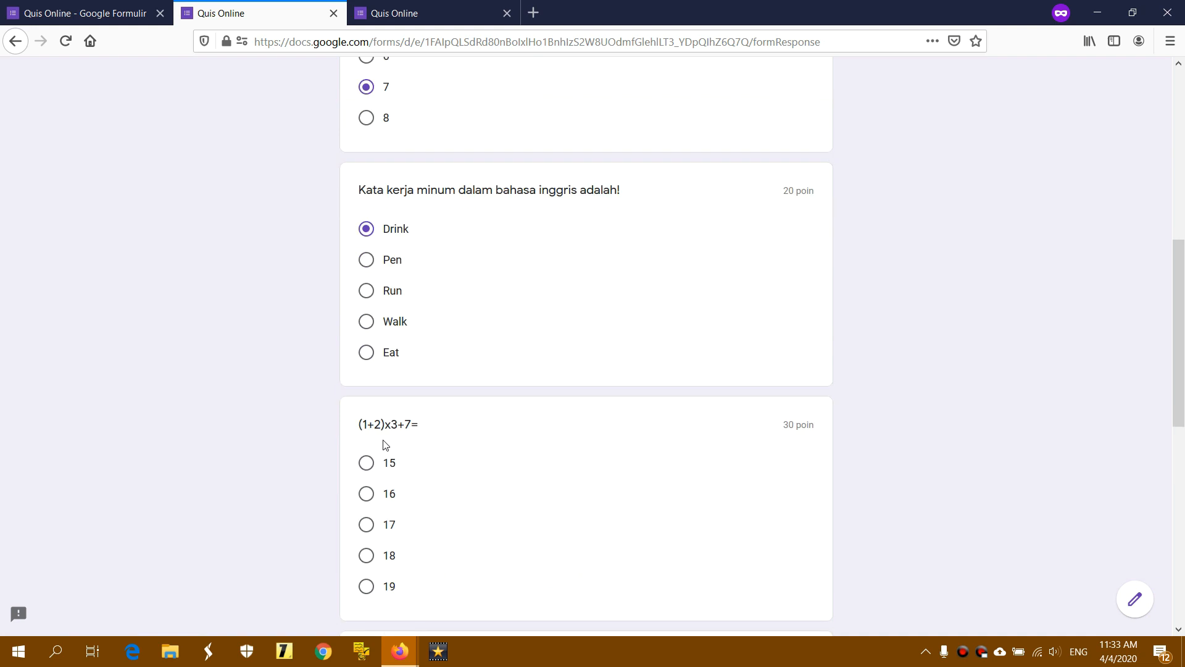
pyautogui.click(367, 530)
pyautogui.scroll(-5, 502, 491)
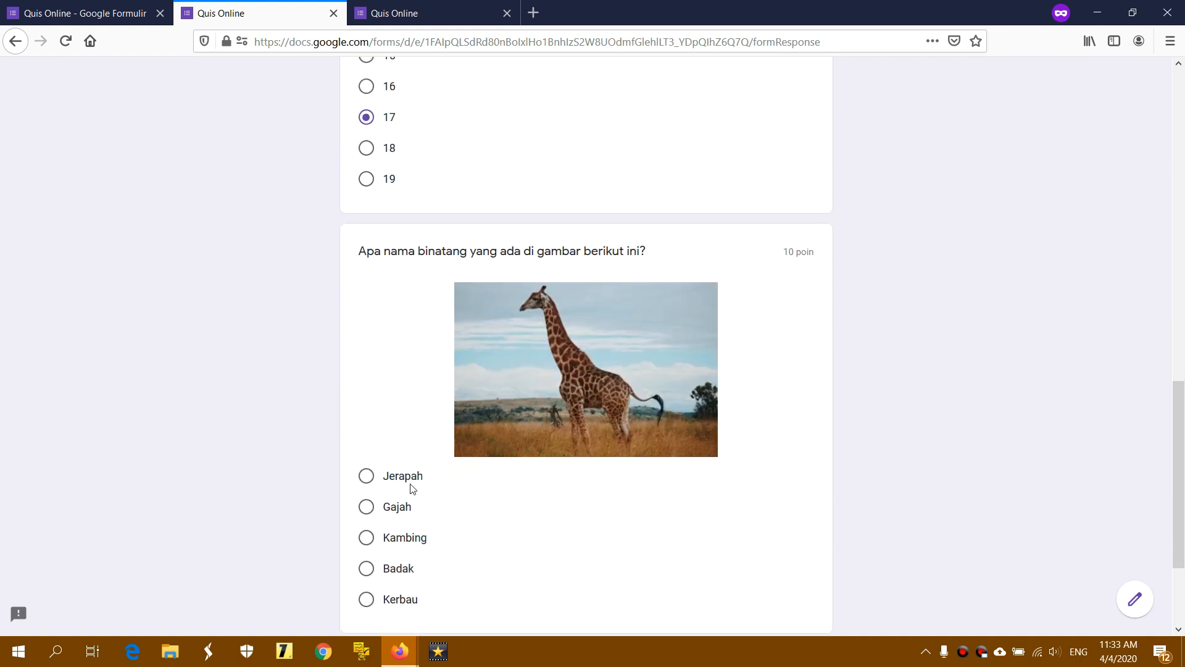
pyautogui.click(388, 507)
pyautogui.scroll(-1, 496, 491)
pyautogui.scroll(-2, 494, 492)
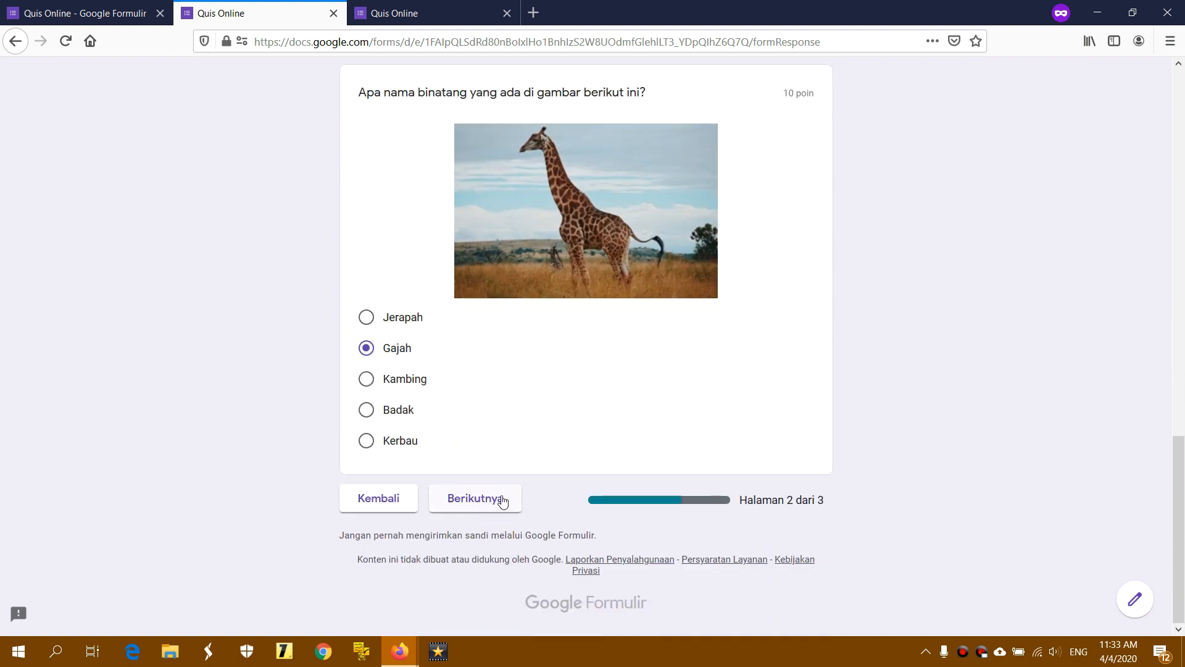
pyautogui.click(487, 509)
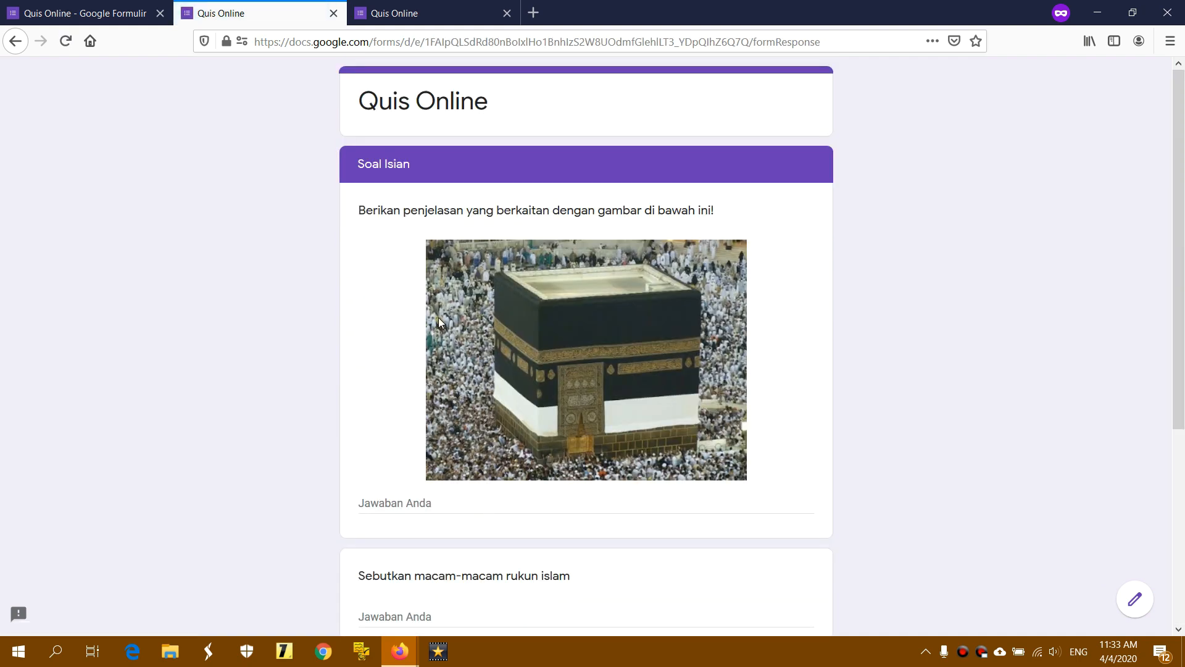
# Leave the rukun islam and rukun iman essay answers blank and submit the response
pyautogui.scroll(-5, 498, 274)
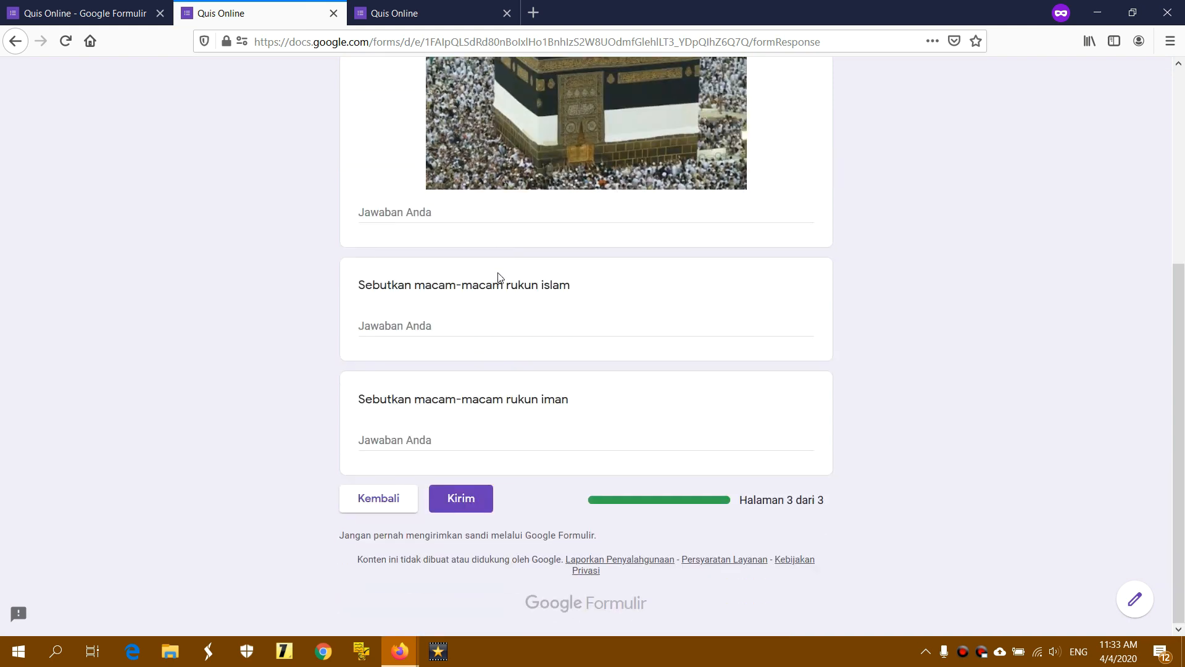
pyautogui.click(381, 322)
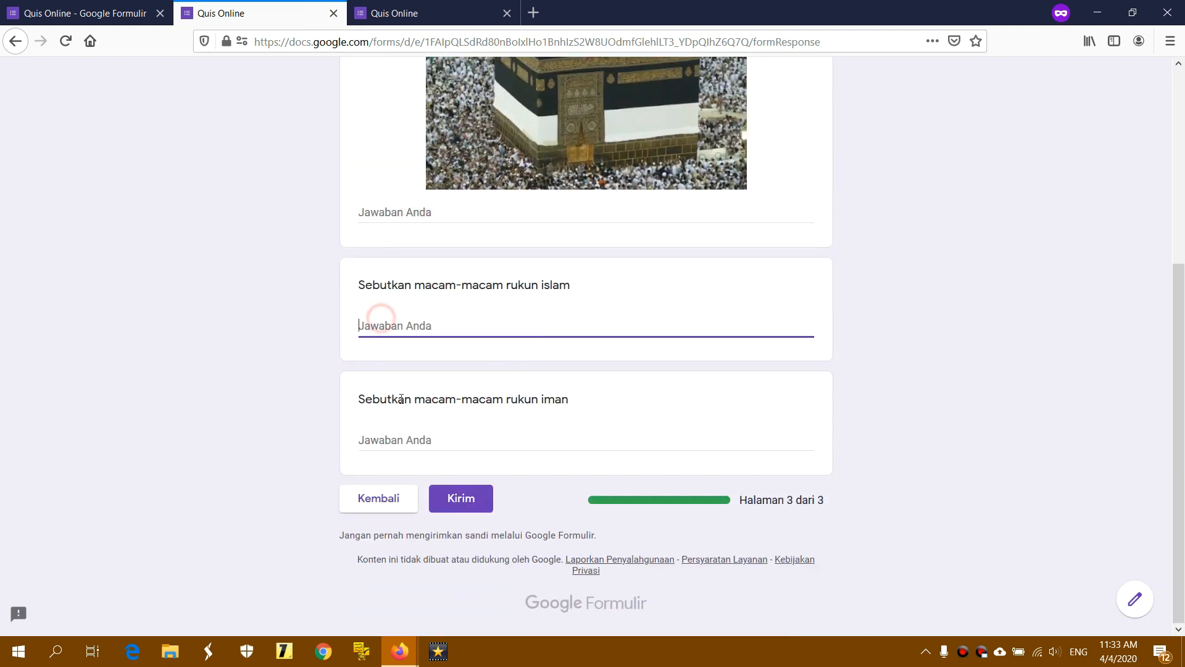
pyautogui.click(398, 441)
pyautogui.click(467, 502)
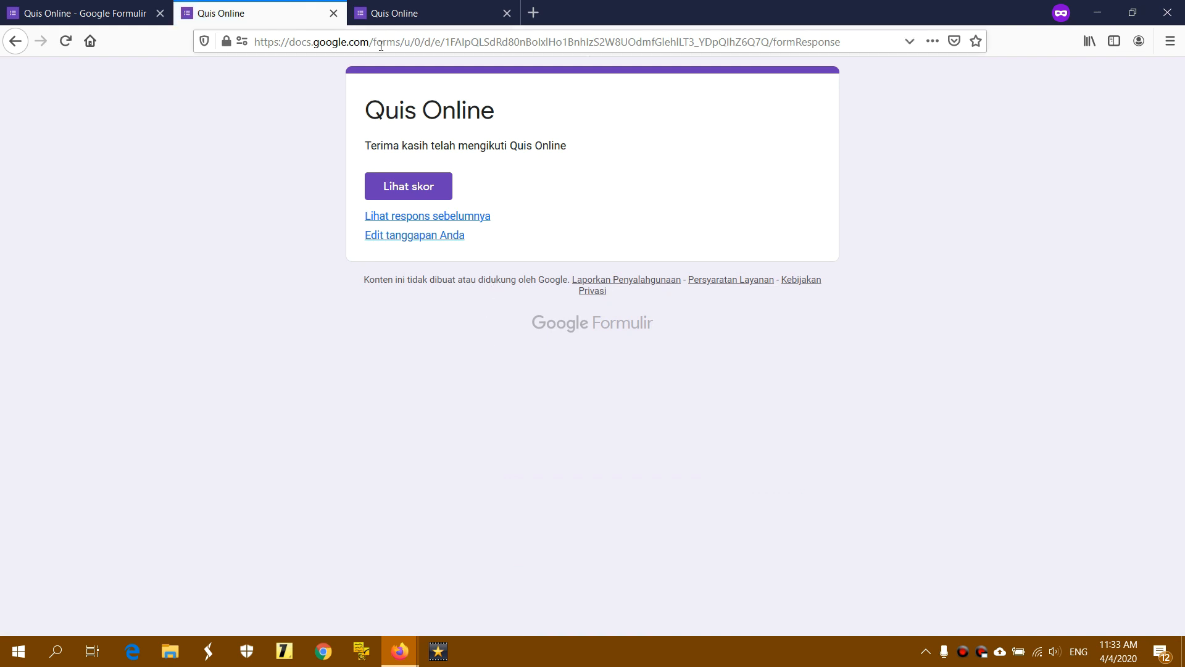
# Open the submitted response for editing, then go back to the confirmation page
pyautogui.moveTo(359, 163); pyautogui.dragTo(519, 247)
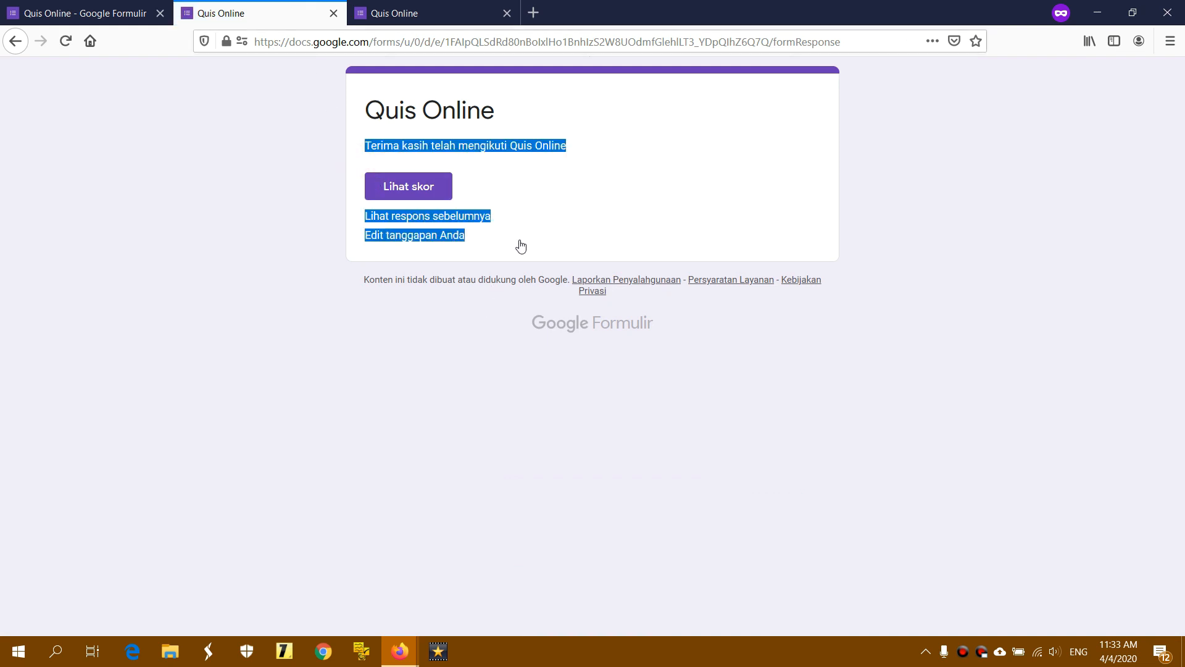
pyautogui.click(524, 239)
pyautogui.click(423, 13)
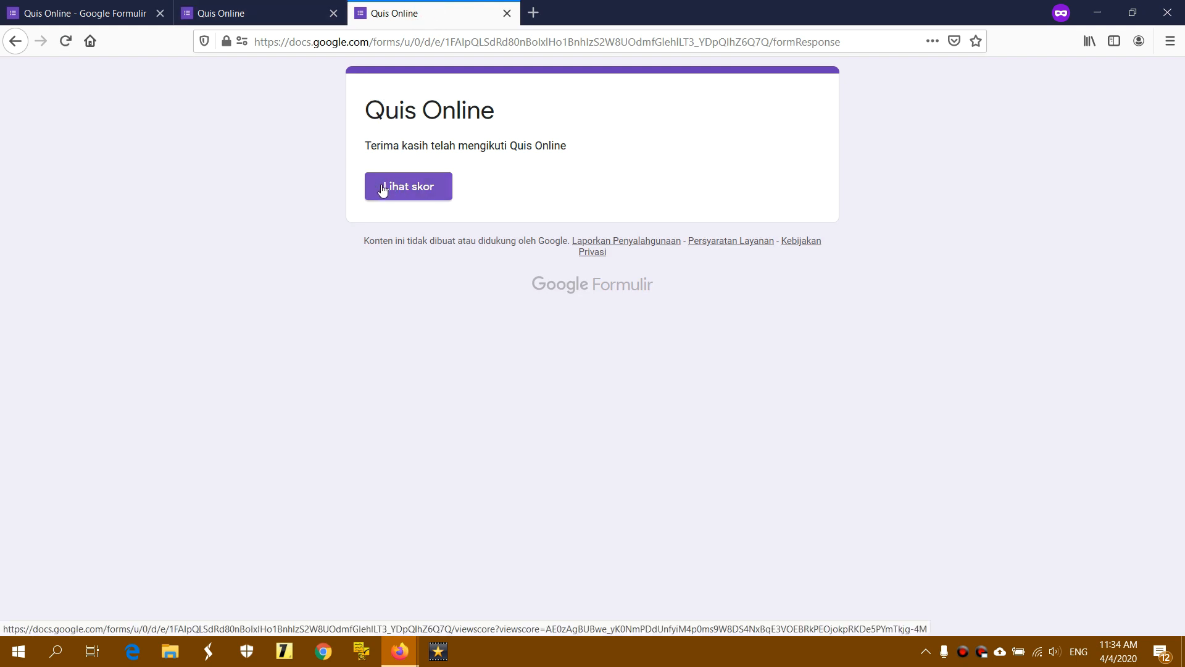
pyautogui.click(263, 13)
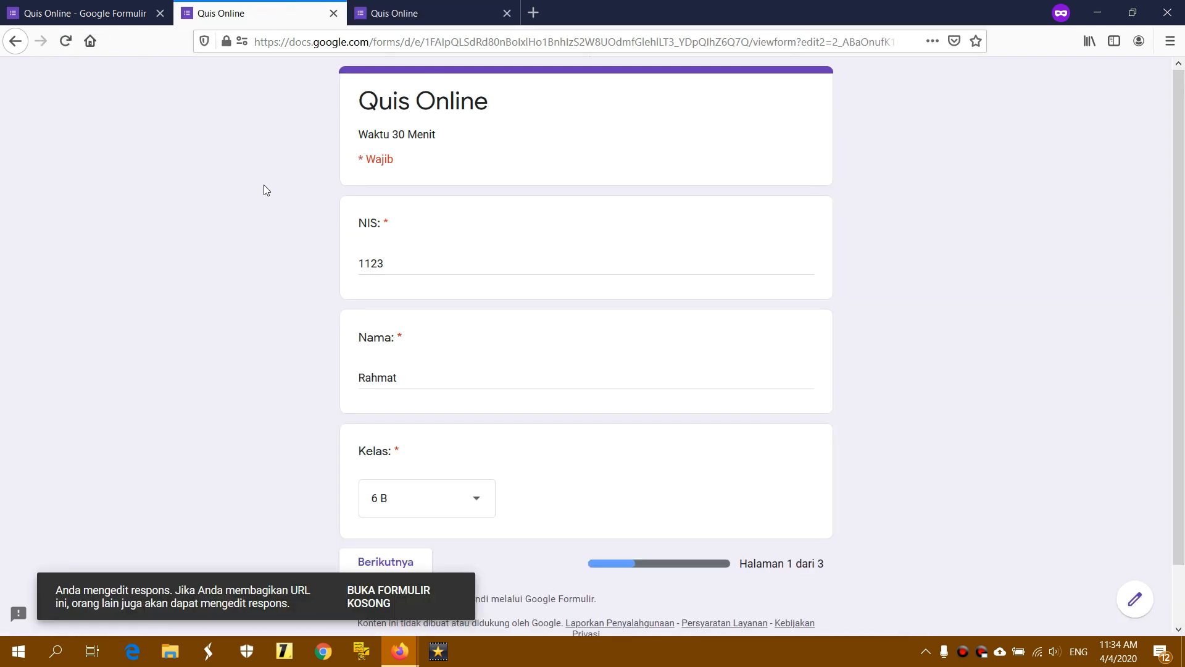
pyautogui.click(6, 39)
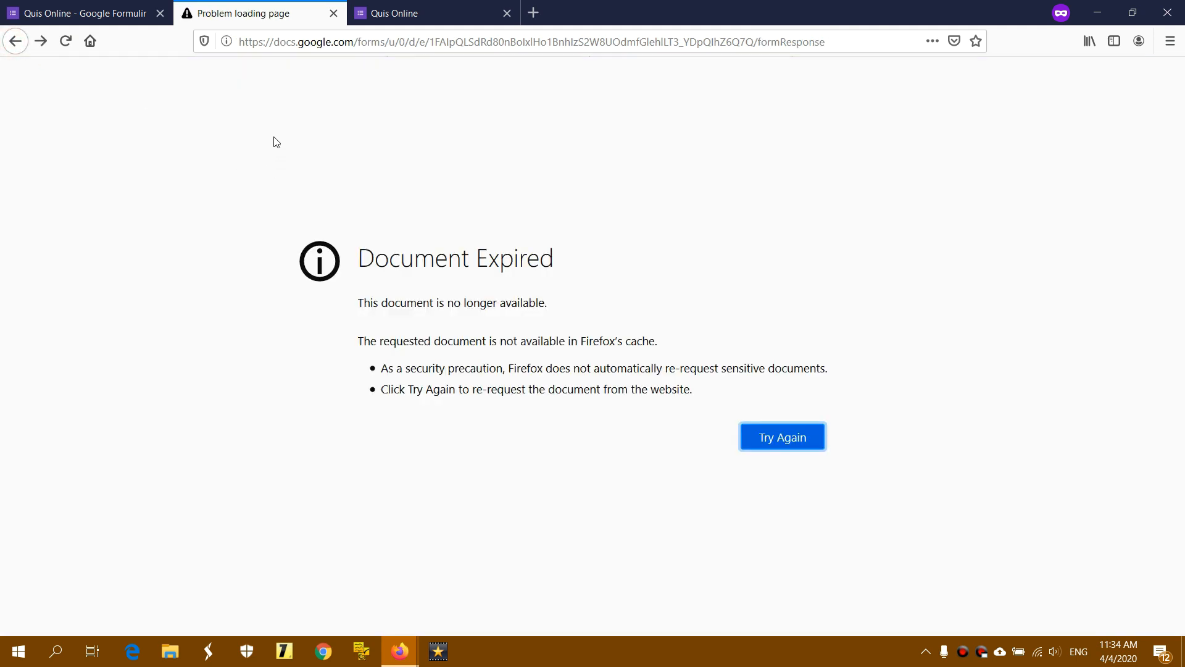
# Reload the response page and return to the Quis Online form editor
pyautogui.click(309, 46)
pyautogui.press('Return')
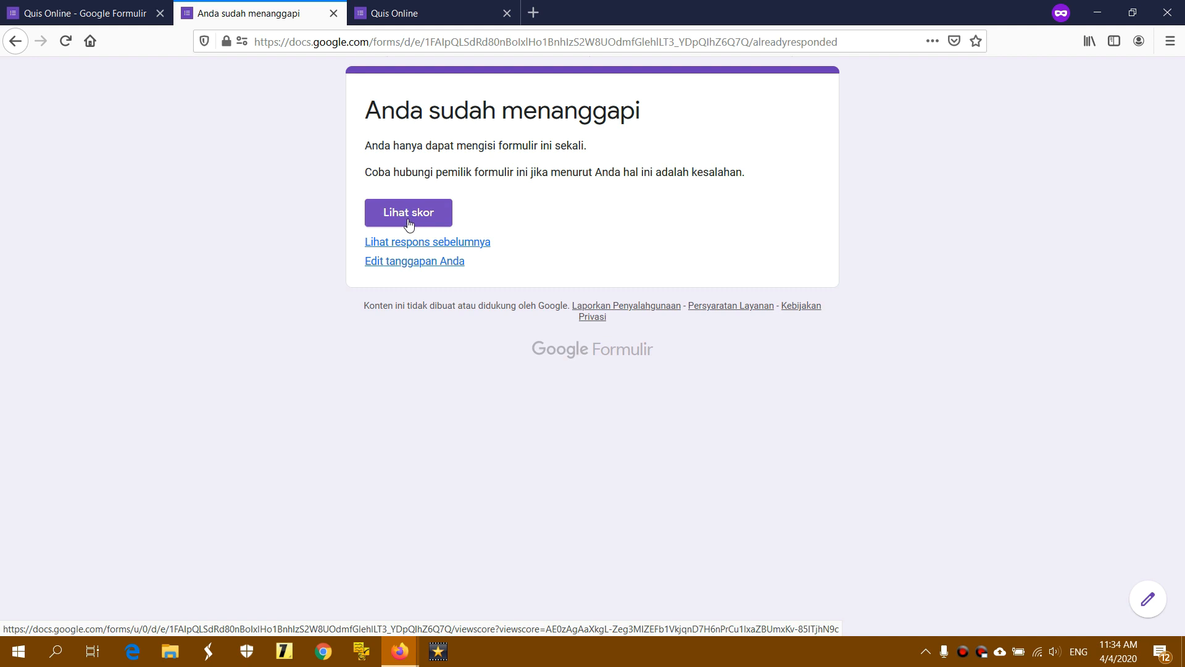
pyautogui.click(420, 20)
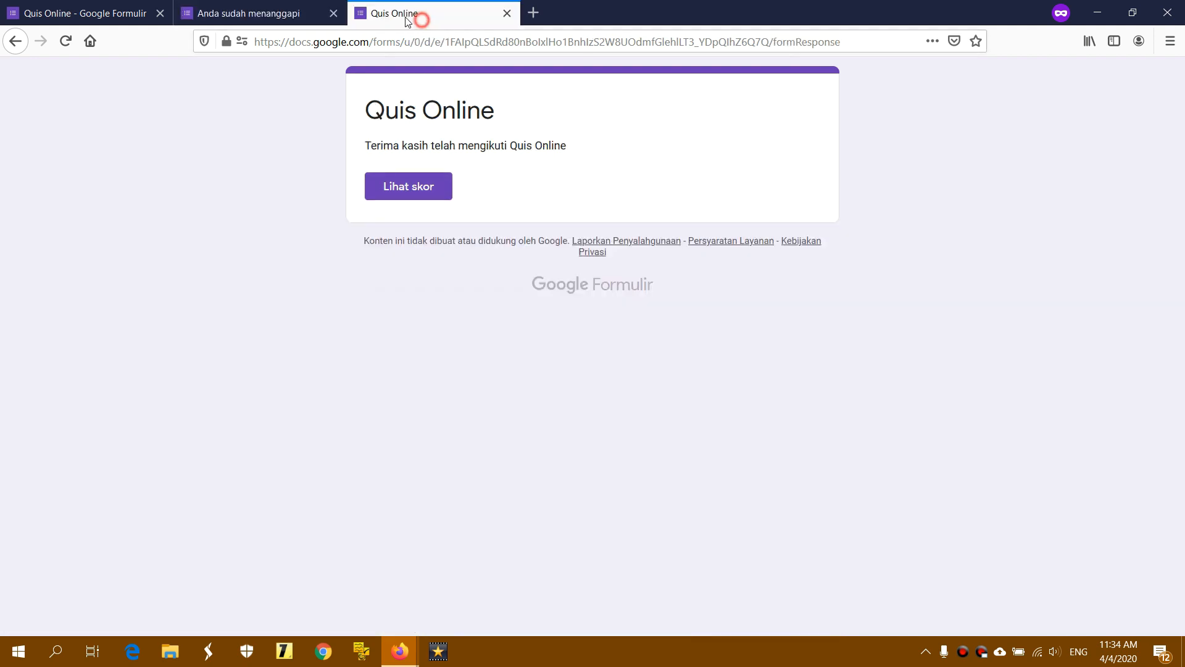
pyautogui.click(278, 17)
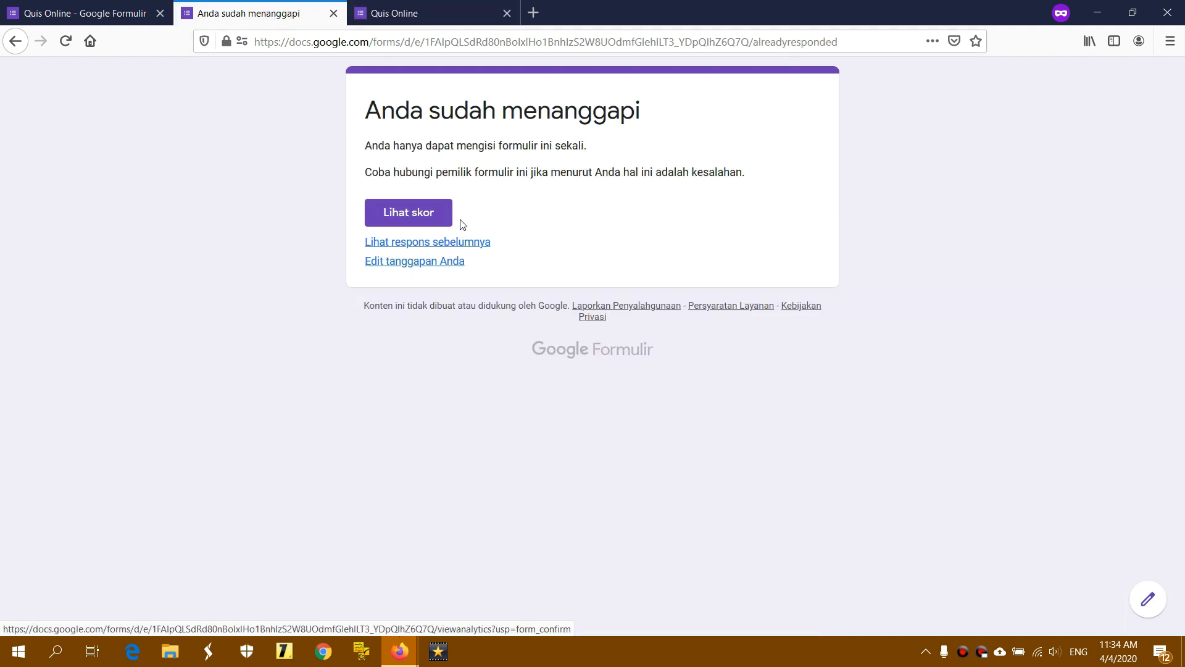
pyautogui.click(80, 13)
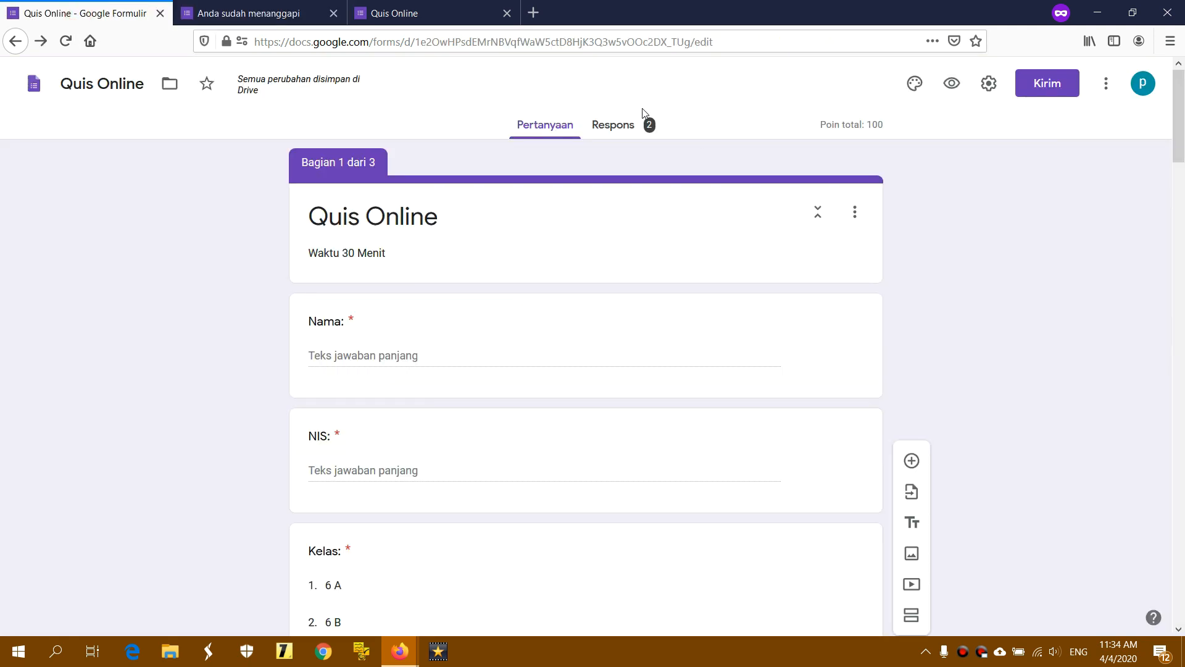
# In settings, allow repeat responses and turn off response editing and summary charts
pyautogui.click(992, 87)
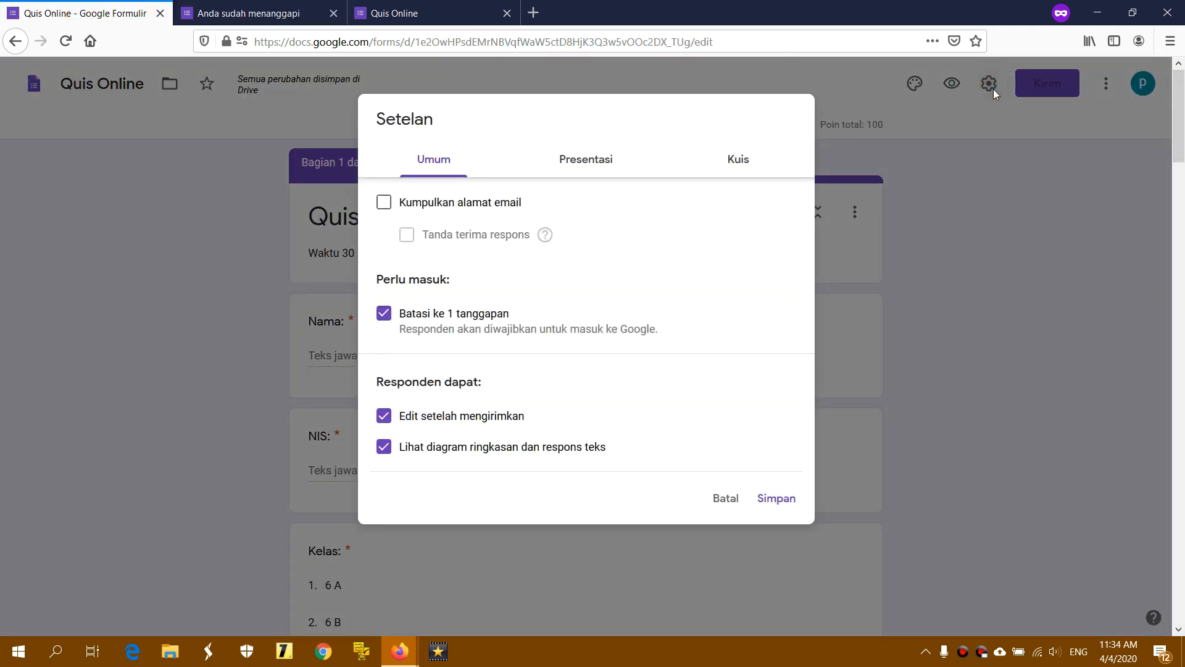
pyautogui.click(384, 315)
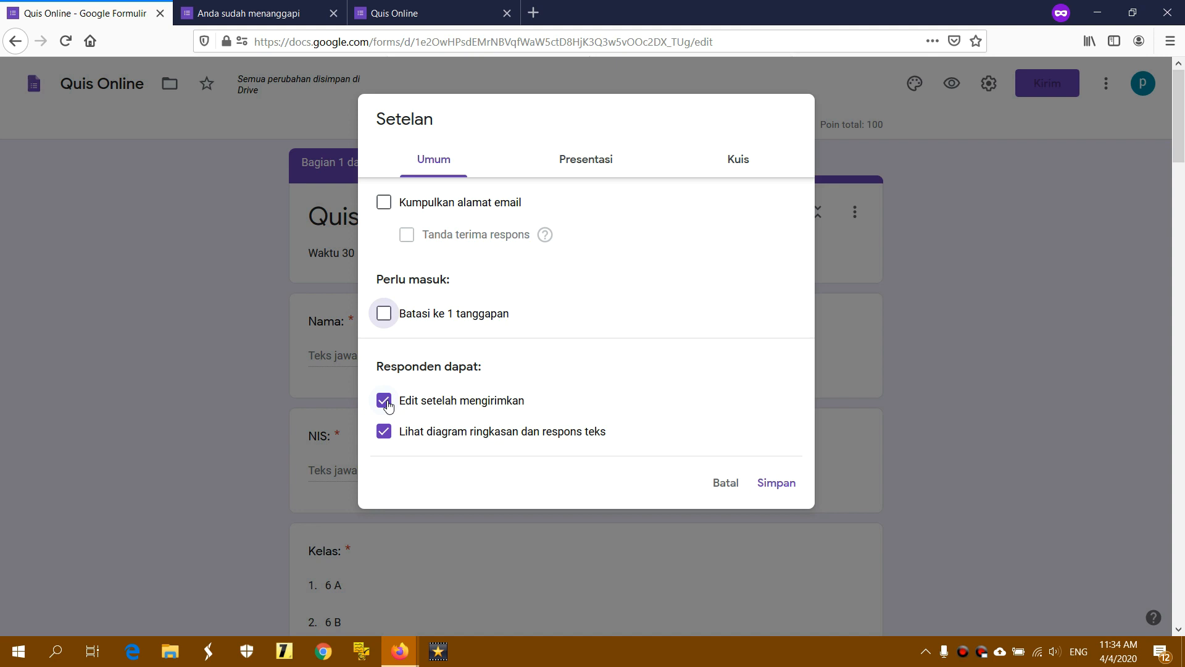
pyautogui.click(385, 402)
pyautogui.click(384, 432)
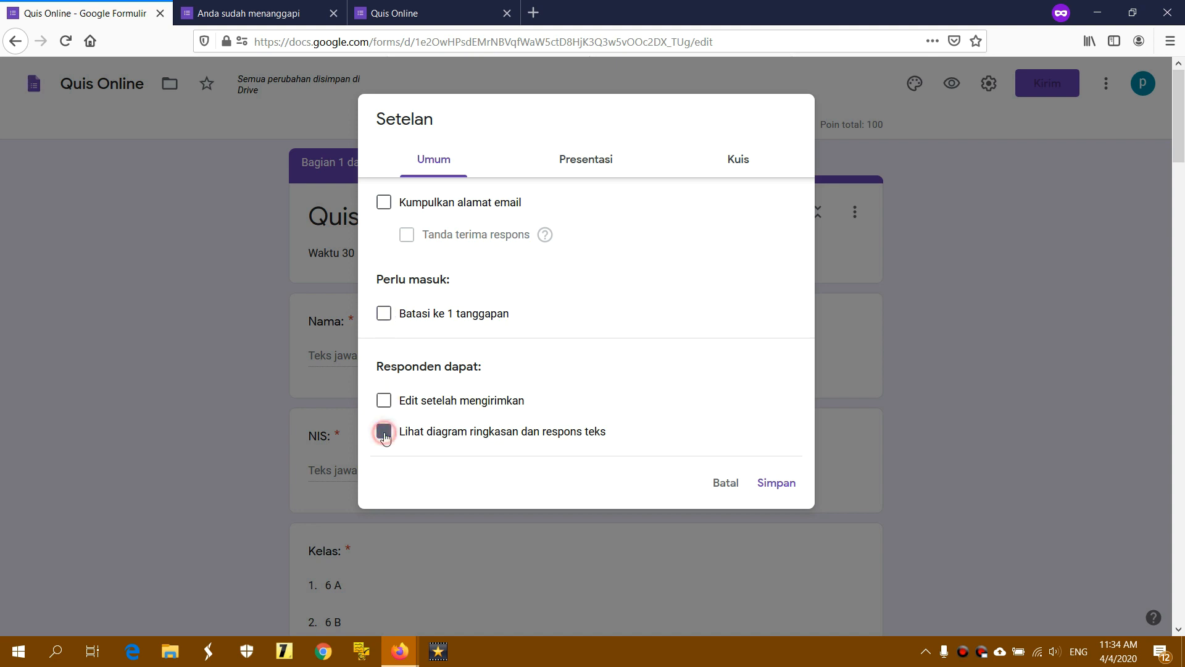
# Hide the progress bar, missed questions and correct answers, save, and preview the form
pyautogui.click(577, 172)
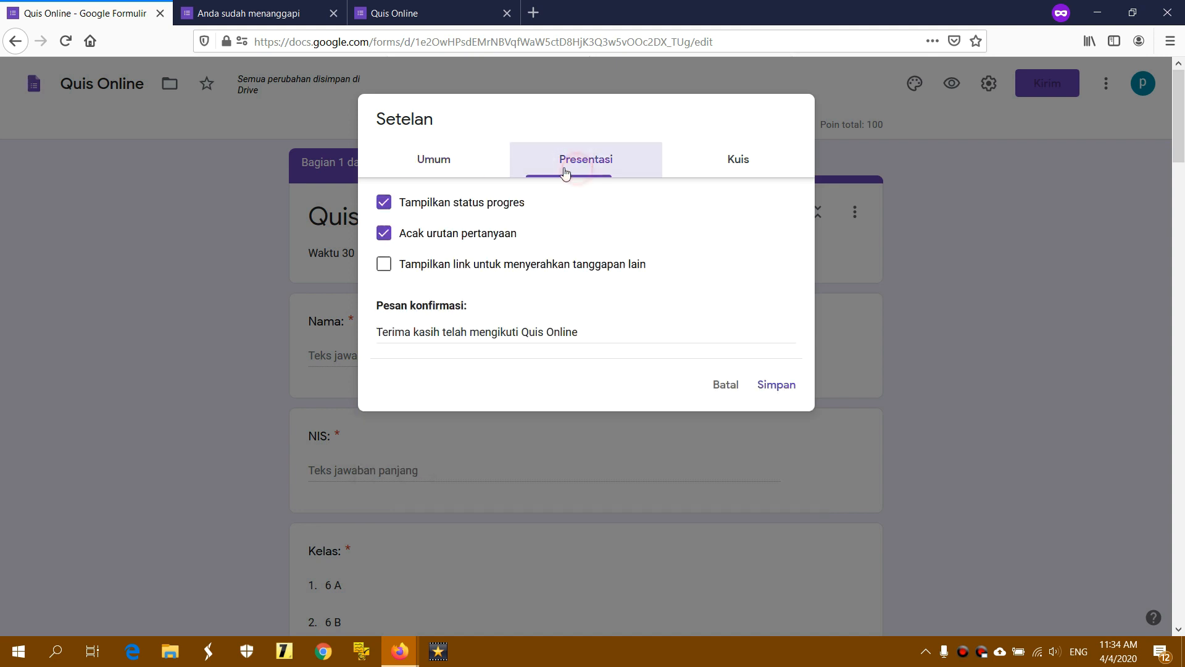
pyautogui.click(384, 203)
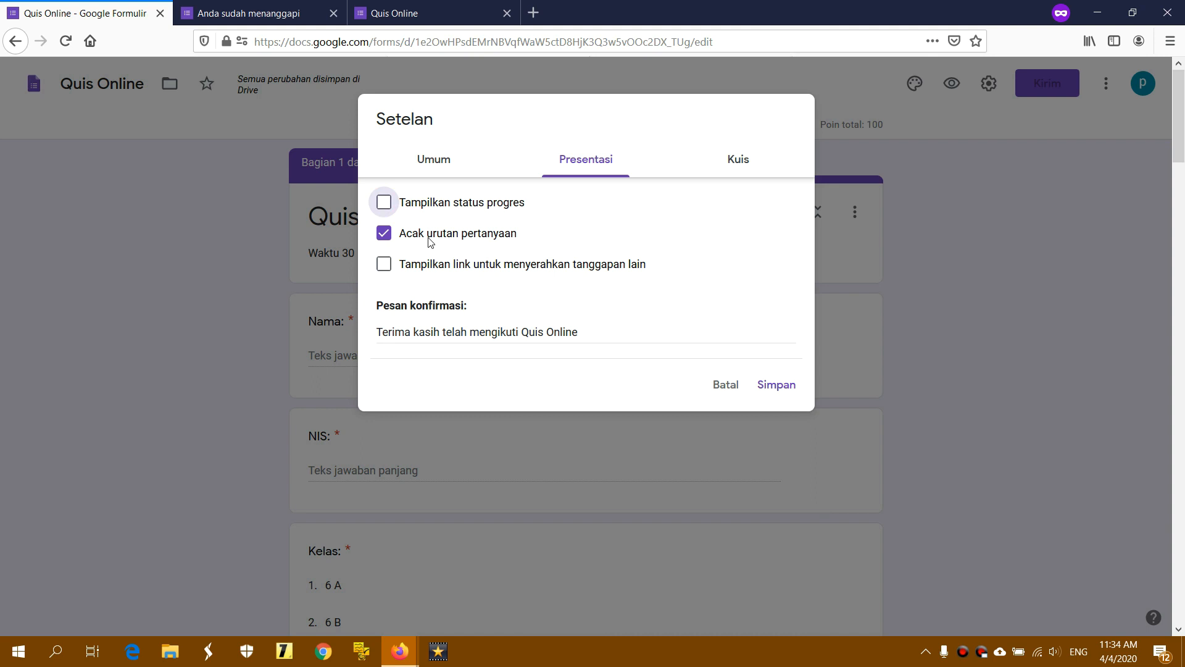
pyautogui.click(739, 167)
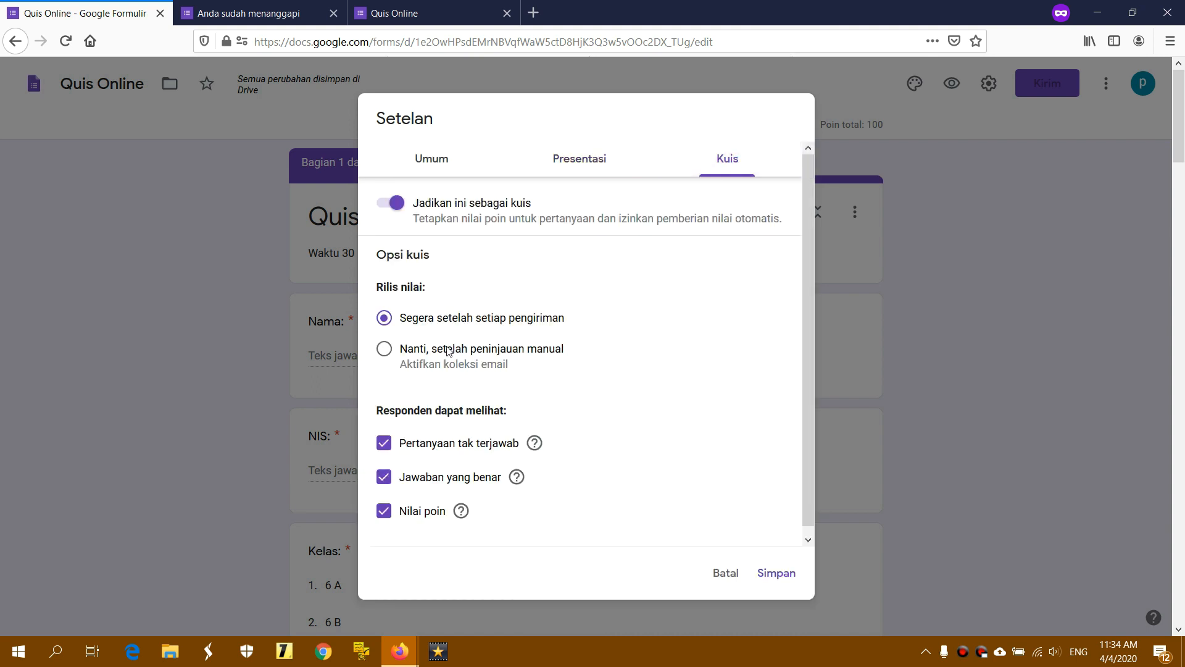
pyautogui.click(385, 445)
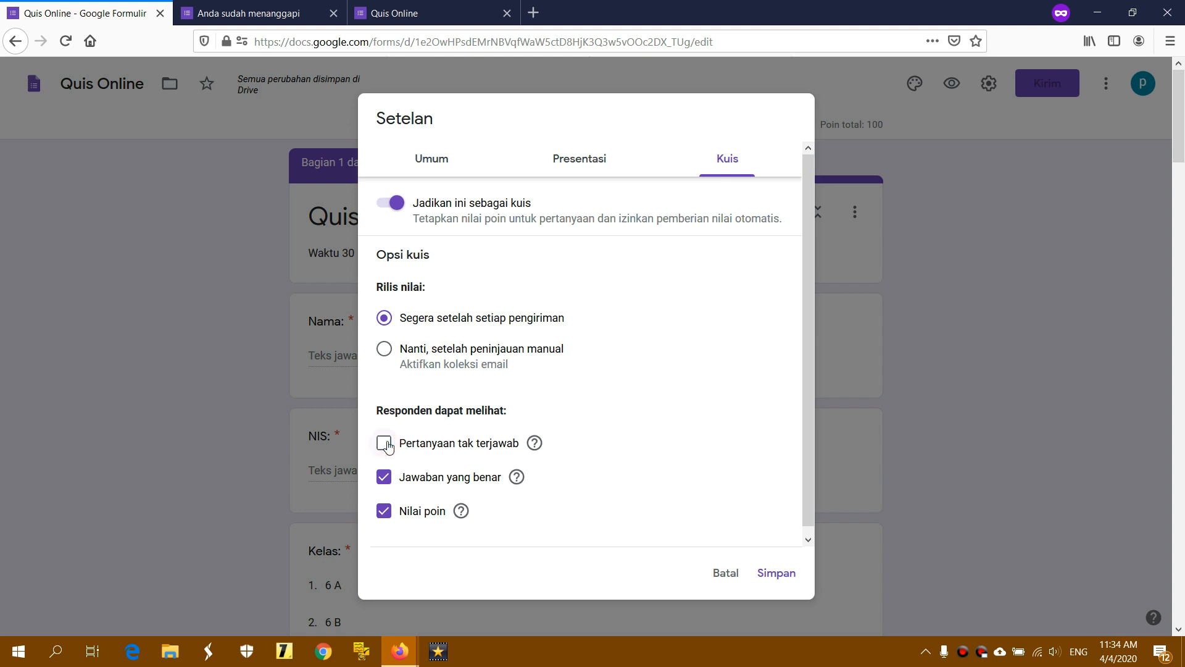
pyautogui.click(384, 478)
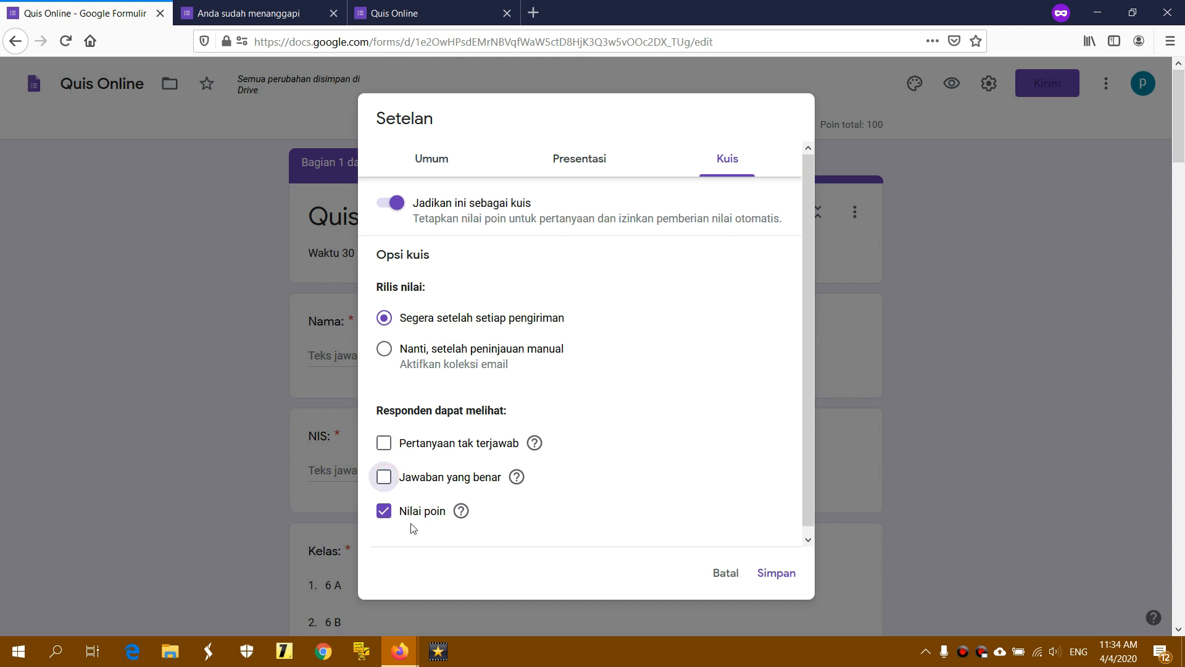
pyautogui.click(776, 574)
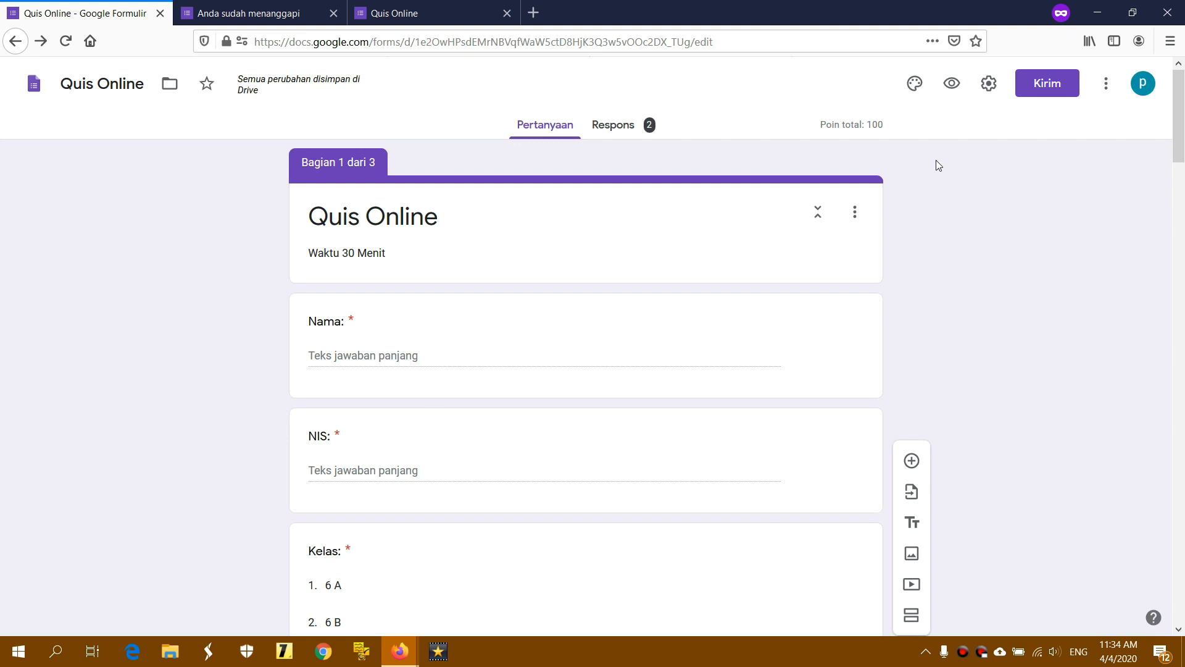
pyautogui.click(952, 85)
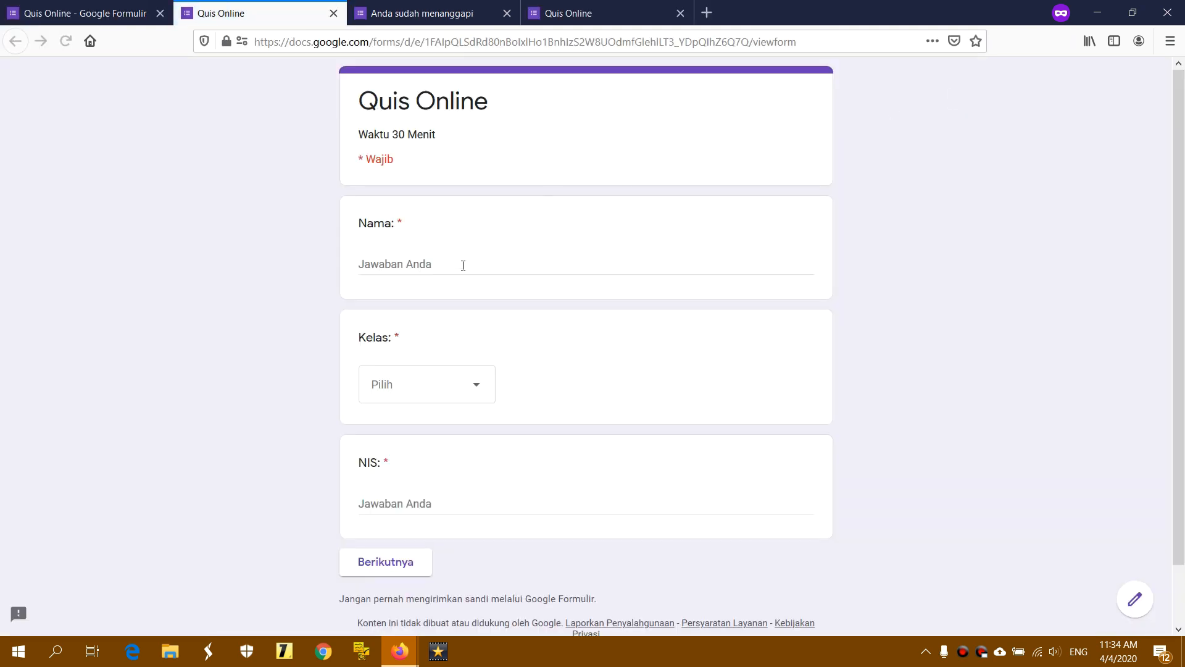
# Enter the respondent's name, choose Kelas 6 C, type the student number, and continue
pyautogui.click(454, 266)
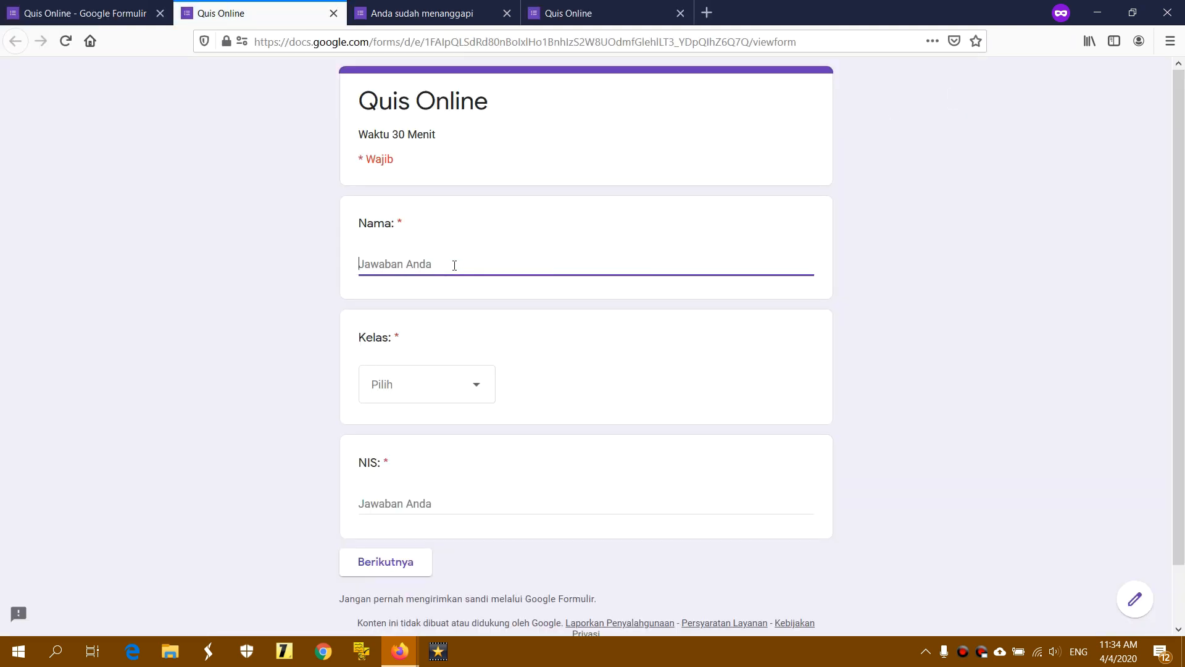
pyautogui.write('1')
pyautogui.press('BackSpace')
pyautogui.write('Rahmah')
pyautogui.click(455, 392)
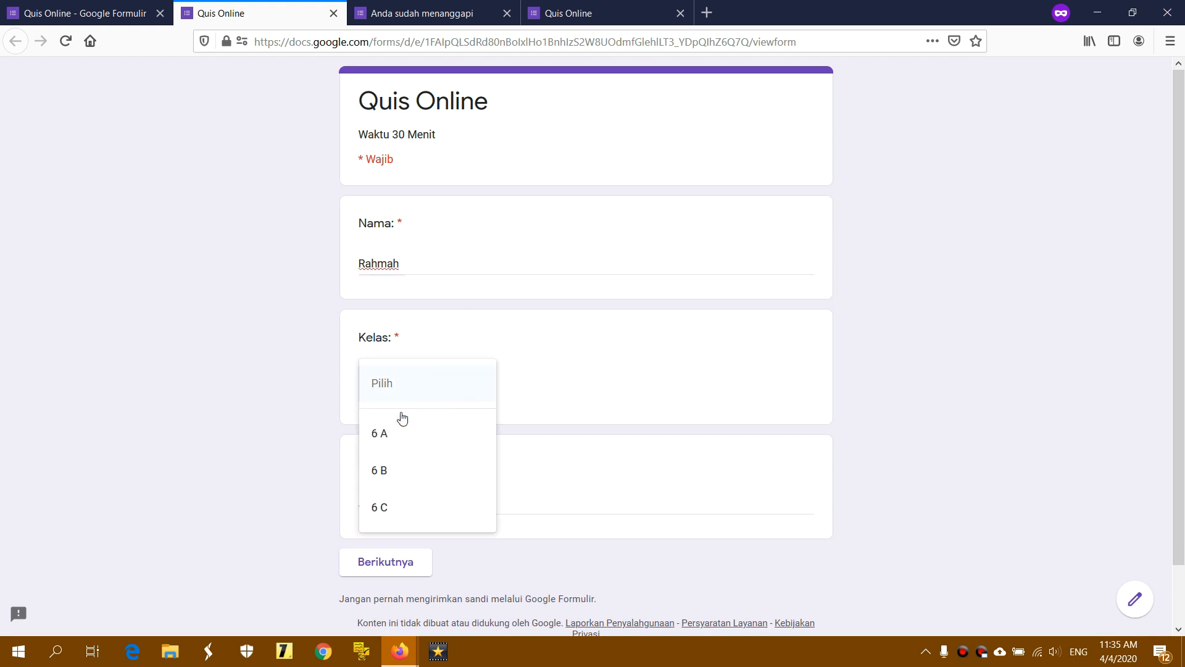
pyautogui.click(415, 501)
pyautogui.click(414, 497)
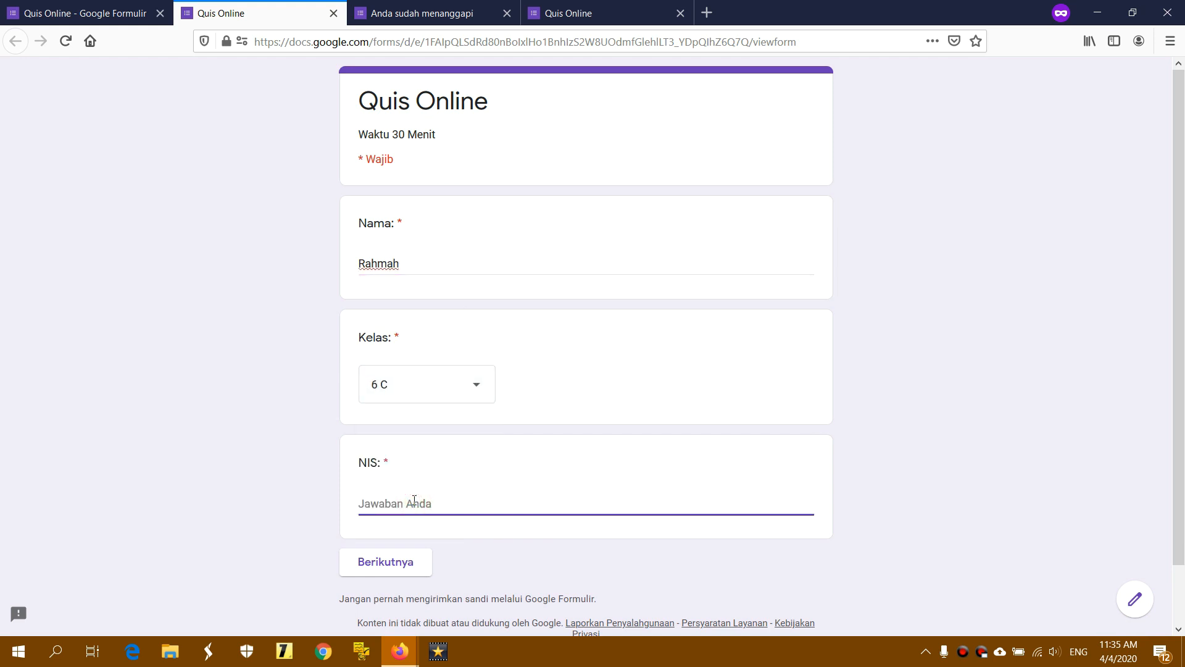
pyautogui.write('1167')
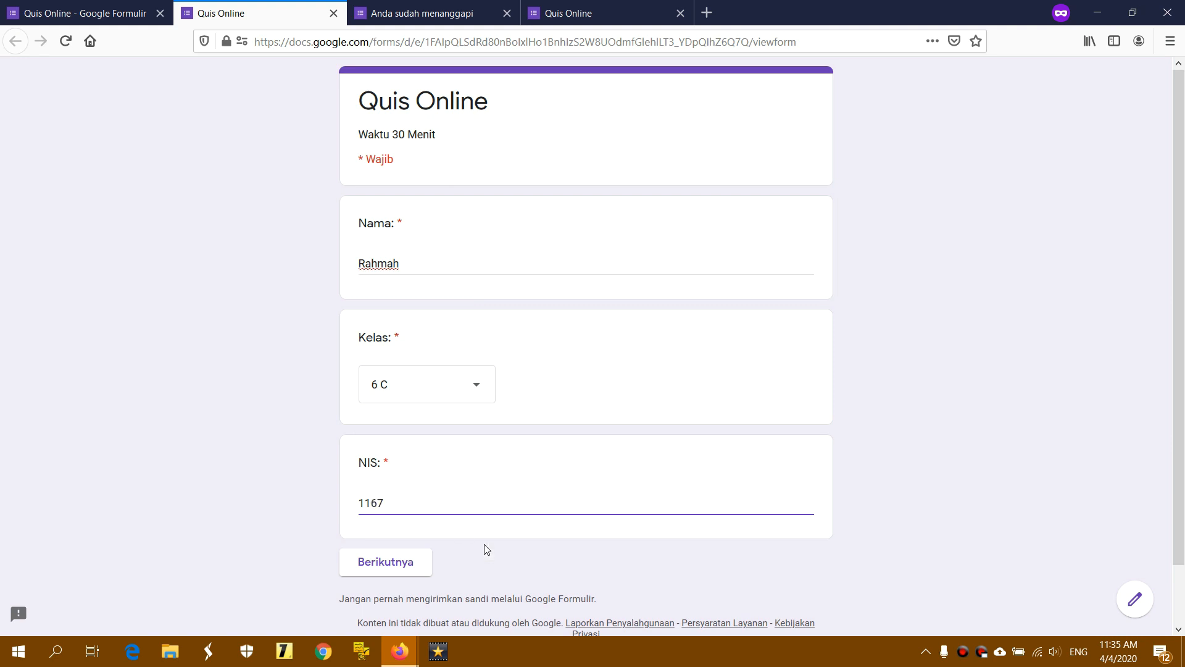
pyautogui.click(373, 563)
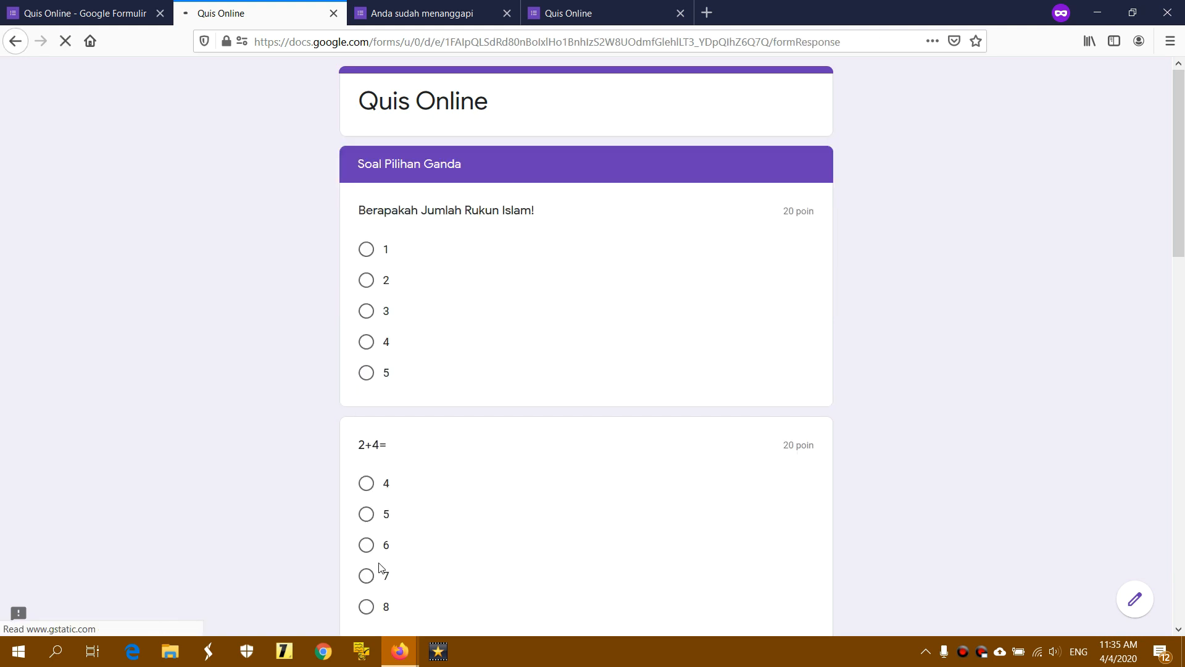
# Answer the multiple-choice questions with 5, 5, Jerapah, 16 and Drink, then go to Soal Isian
pyautogui.click(381, 374)
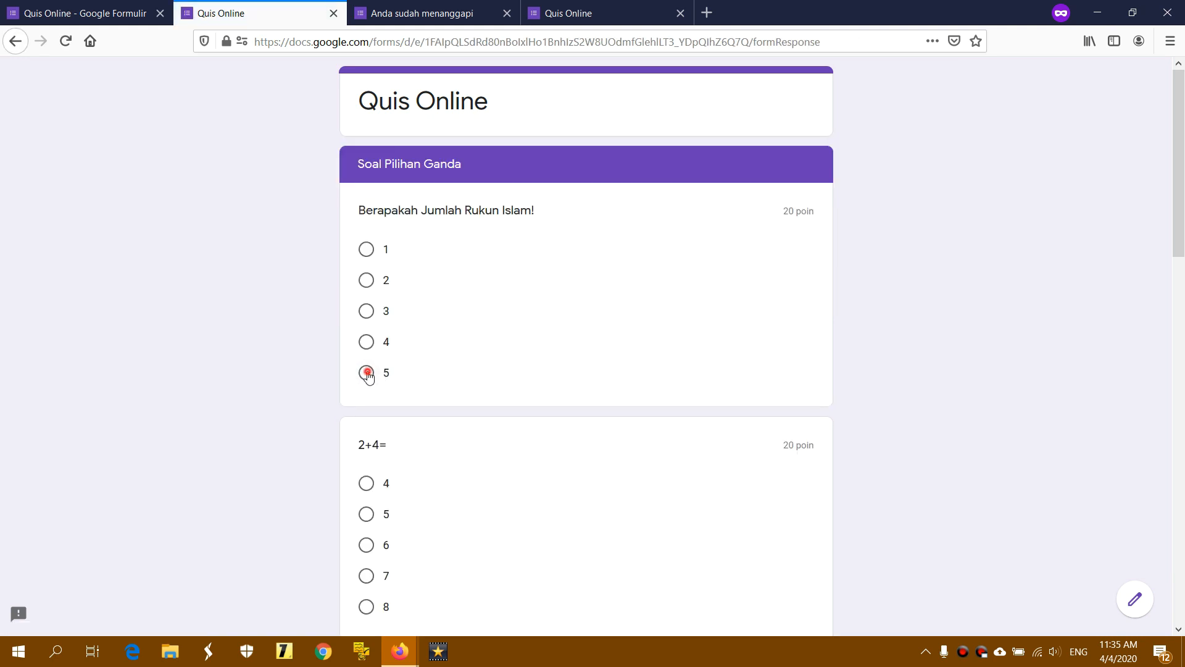
pyautogui.scroll(-1, 476, 392)
pyautogui.click(371, 439)
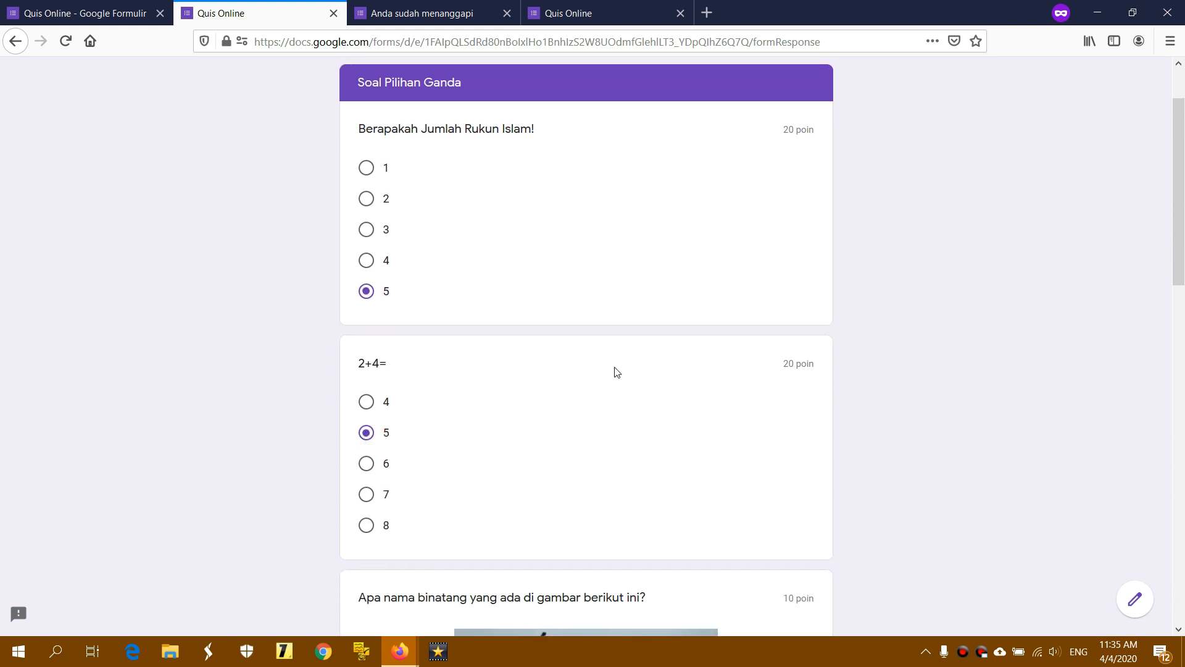
pyautogui.scroll(-4, 499, 449)
pyautogui.click(412, 581)
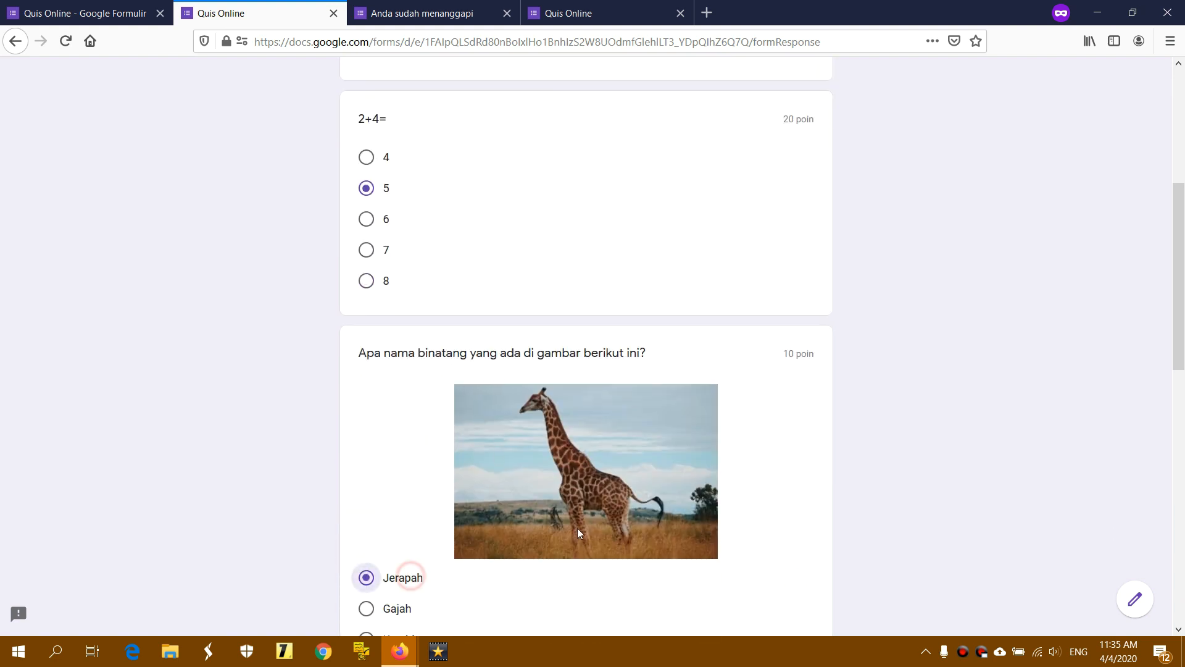
pyautogui.scroll(-4, 595, 516)
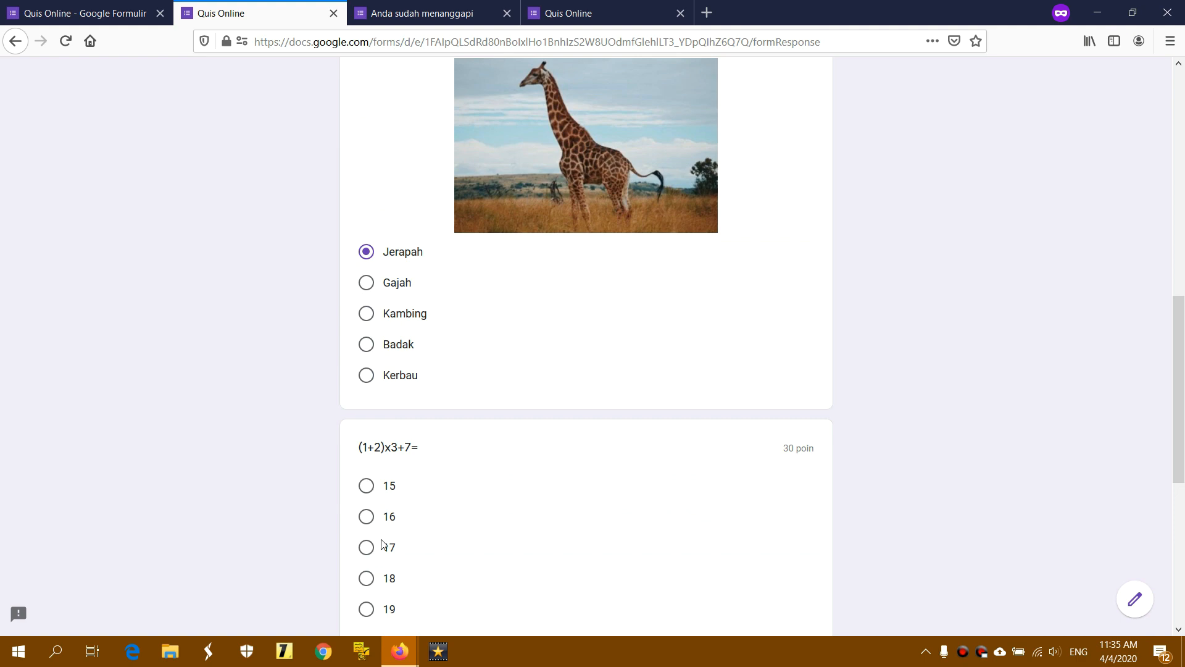
pyautogui.click(383, 524)
pyautogui.scroll(-4, 533, 498)
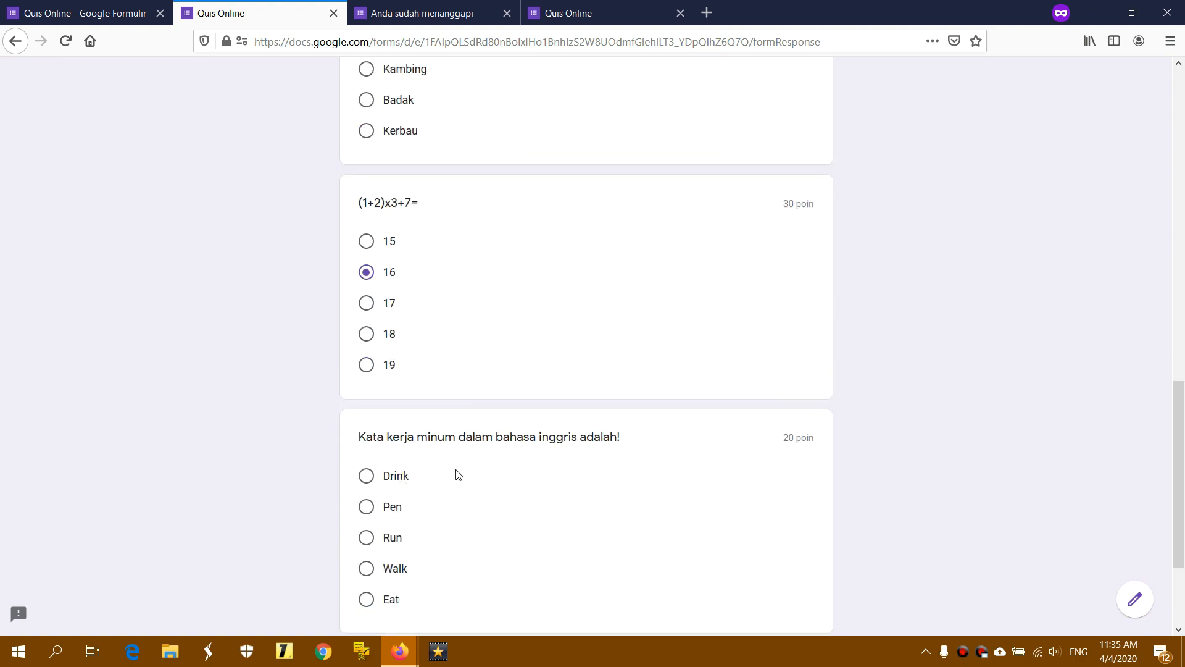
pyautogui.click(397, 483)
pyautogui.scroll(-3, 529, 479)
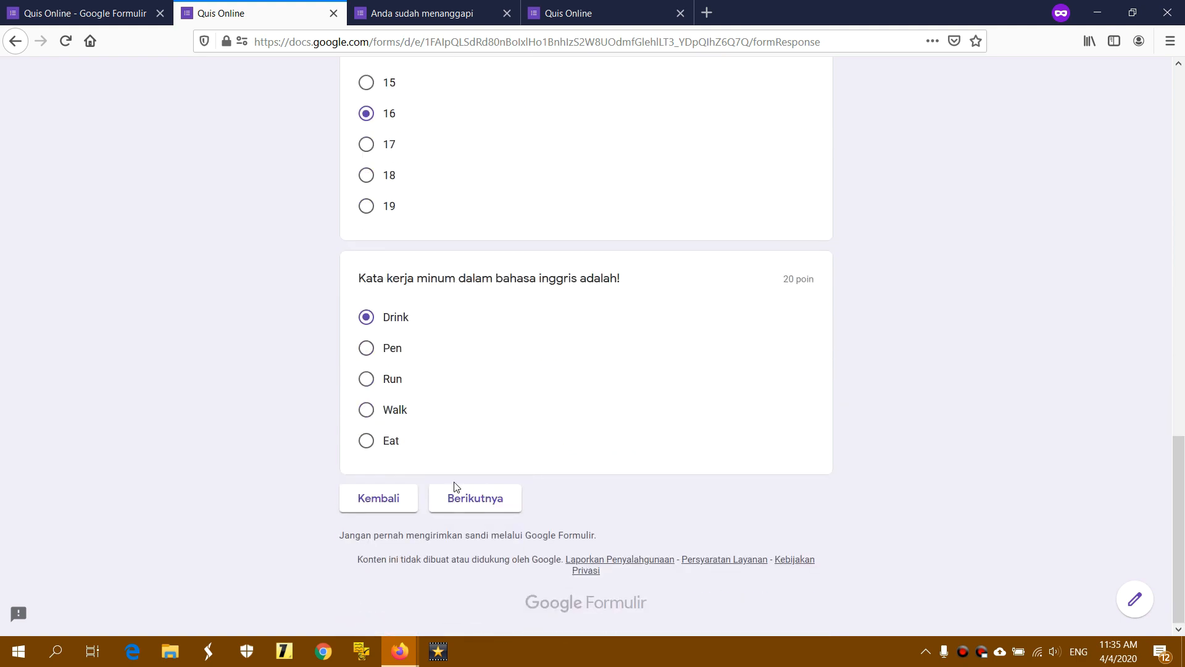
pyautogui.click(475, 500)
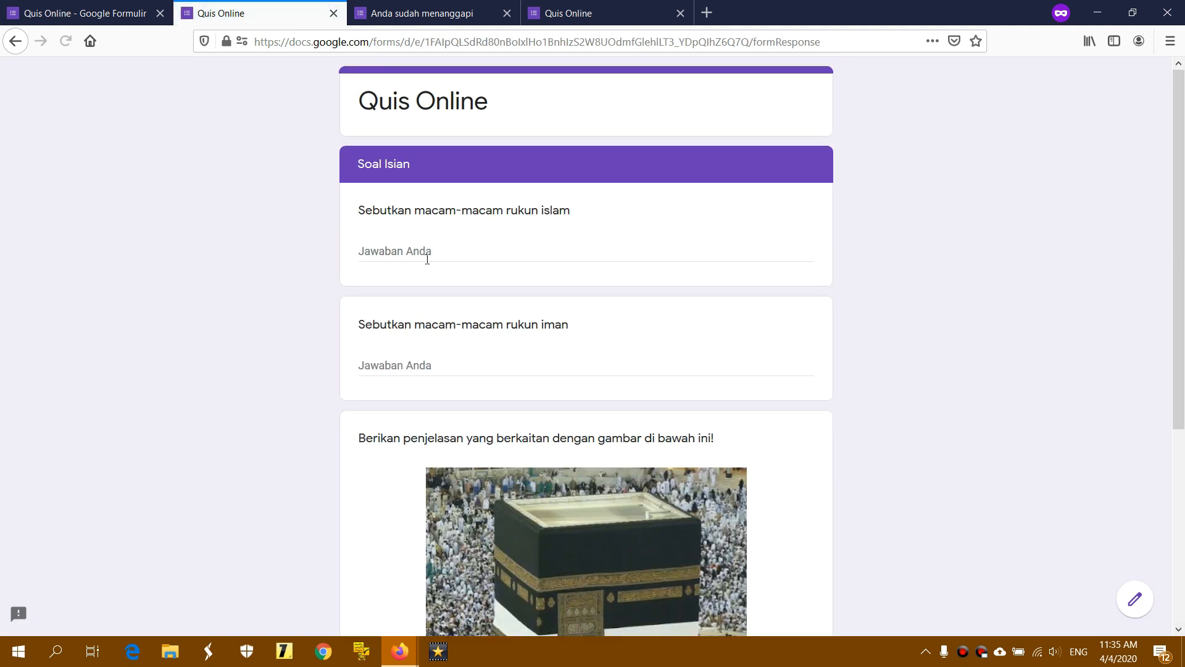
# Type sample answers such as 'Contoh jawaban 3' into the three essay fields
pyautogui.click(427, 256)
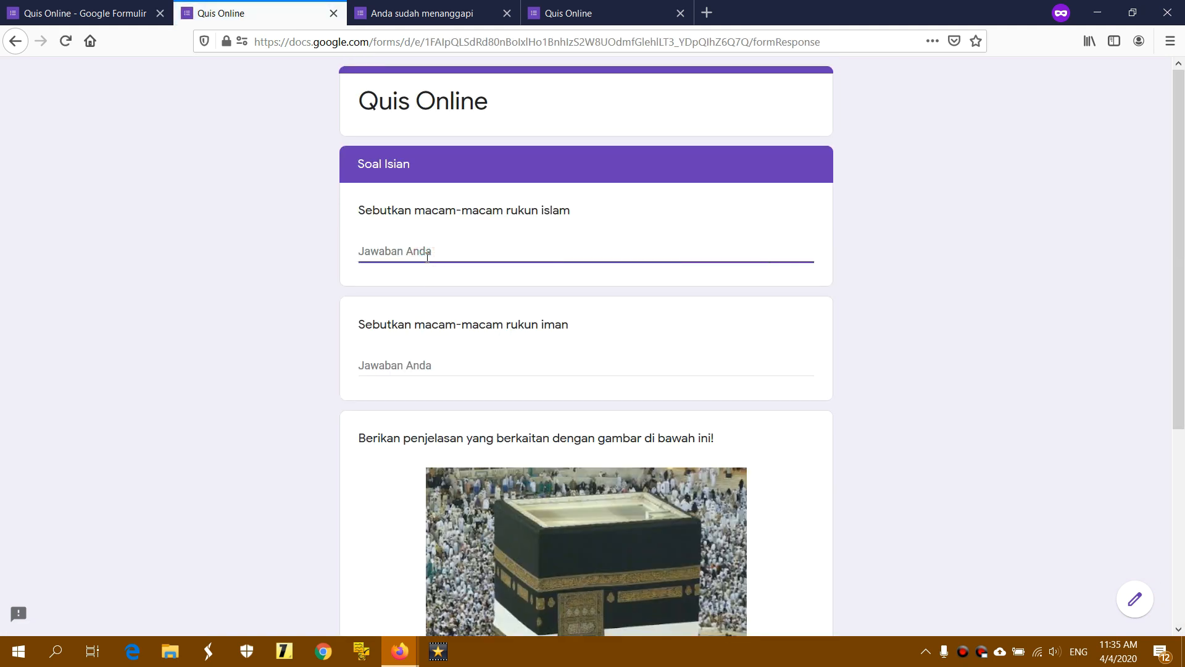
pyautogui.write('Contoh jawaban 1')
pyautogui.click(436, 367)
pyautogui.write('C')
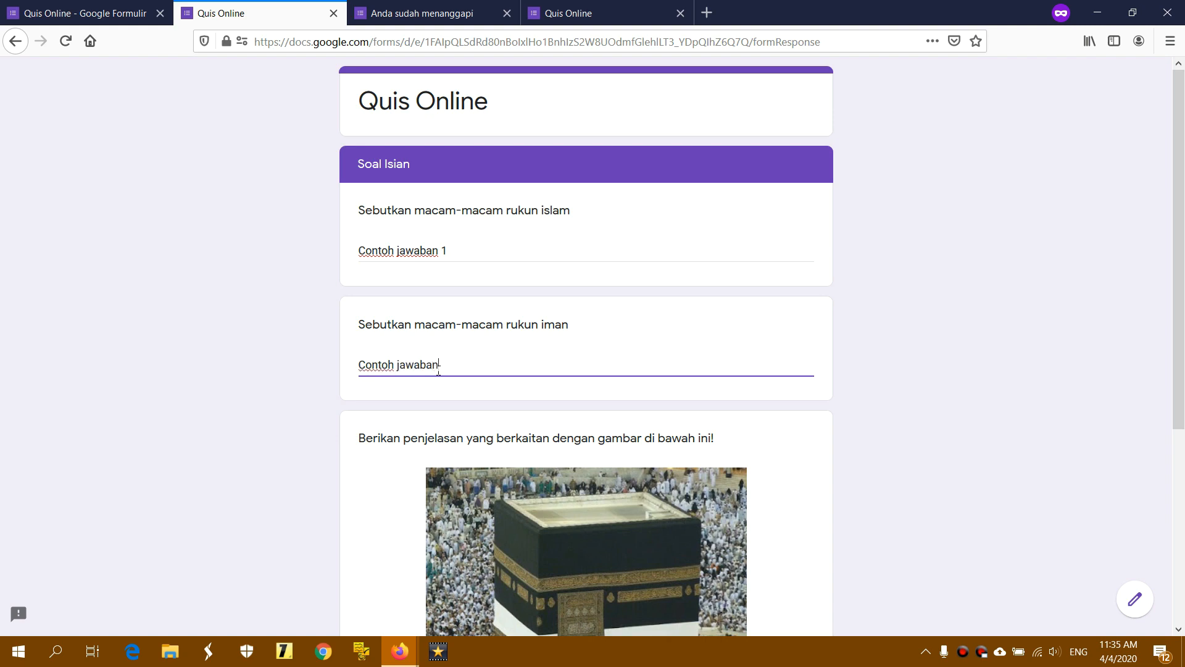
pyautogui.scroll(-5, 438, 370)
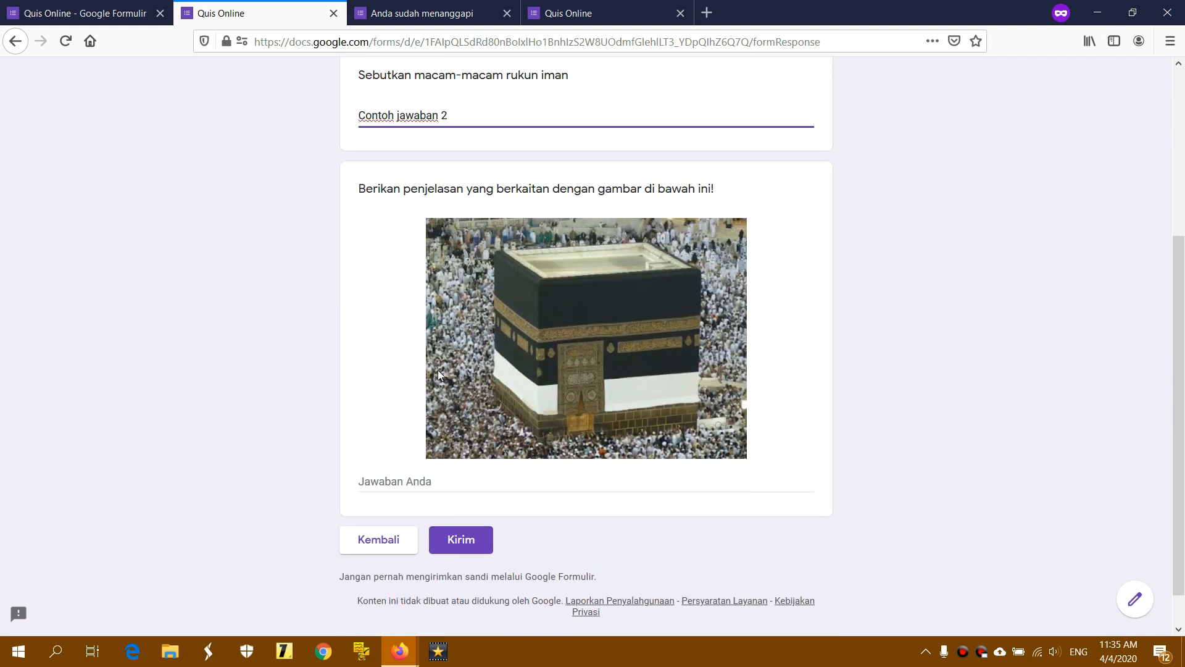
pyautogui.click(426, 442)
pyautogui.write('Contoh')
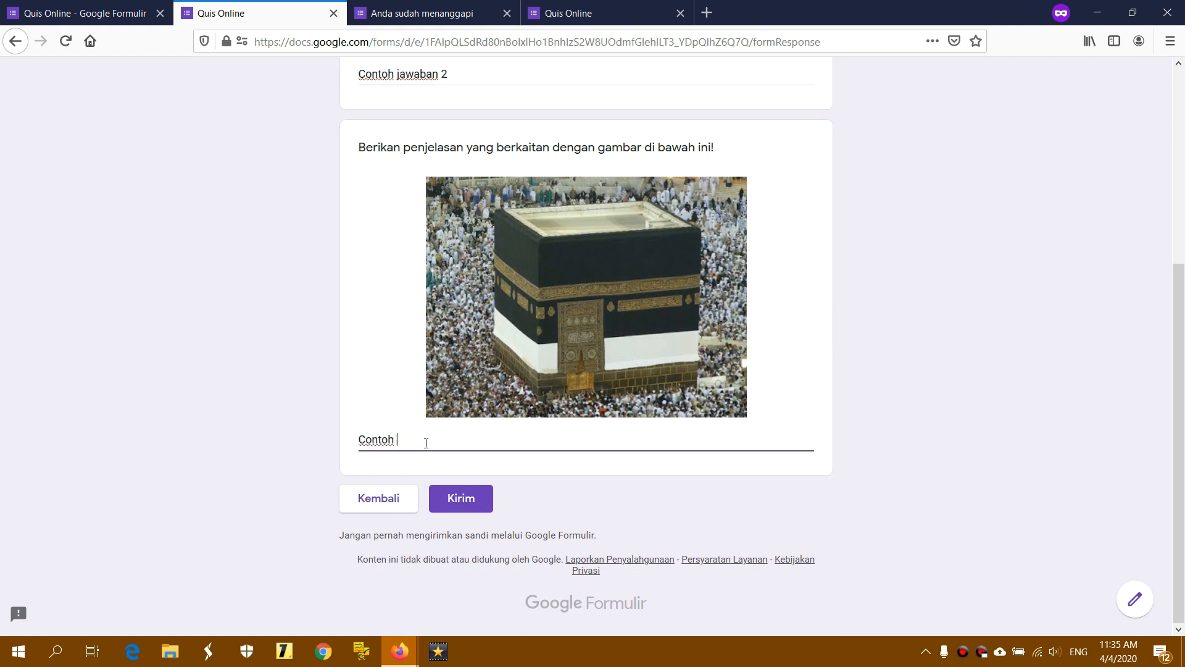
pyautogui.write(' jawaban 3')
# Submit the quiz and open the score page for this submission
pyautogui.click(456, 494)
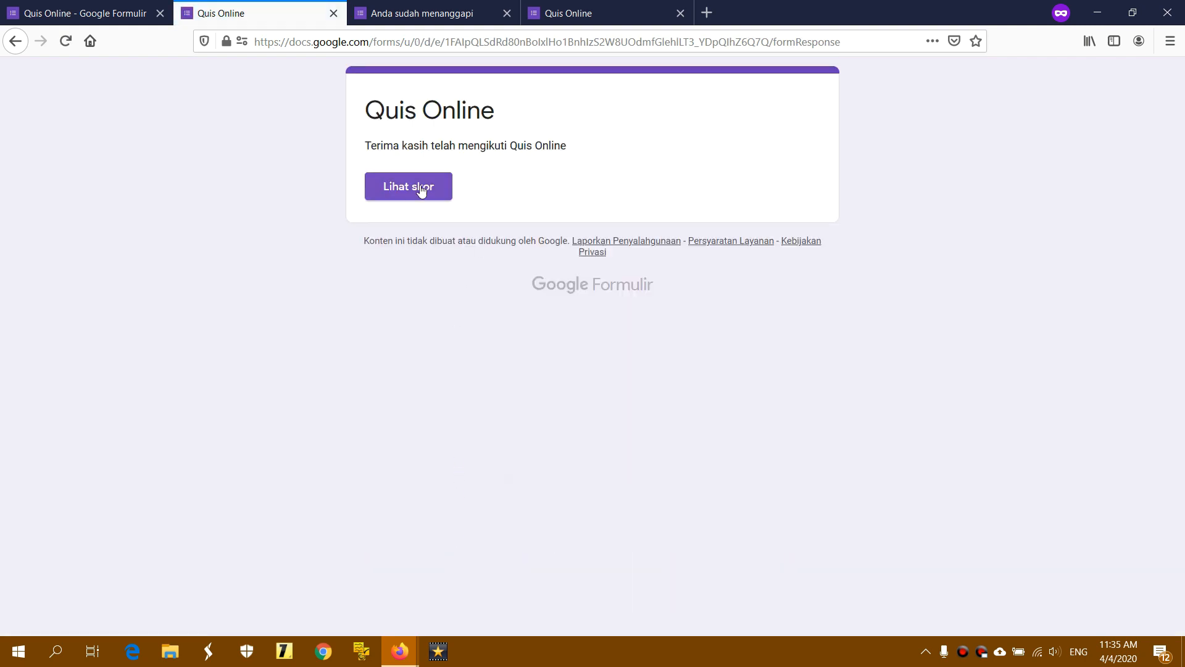
pyautogui.click(573, 13)
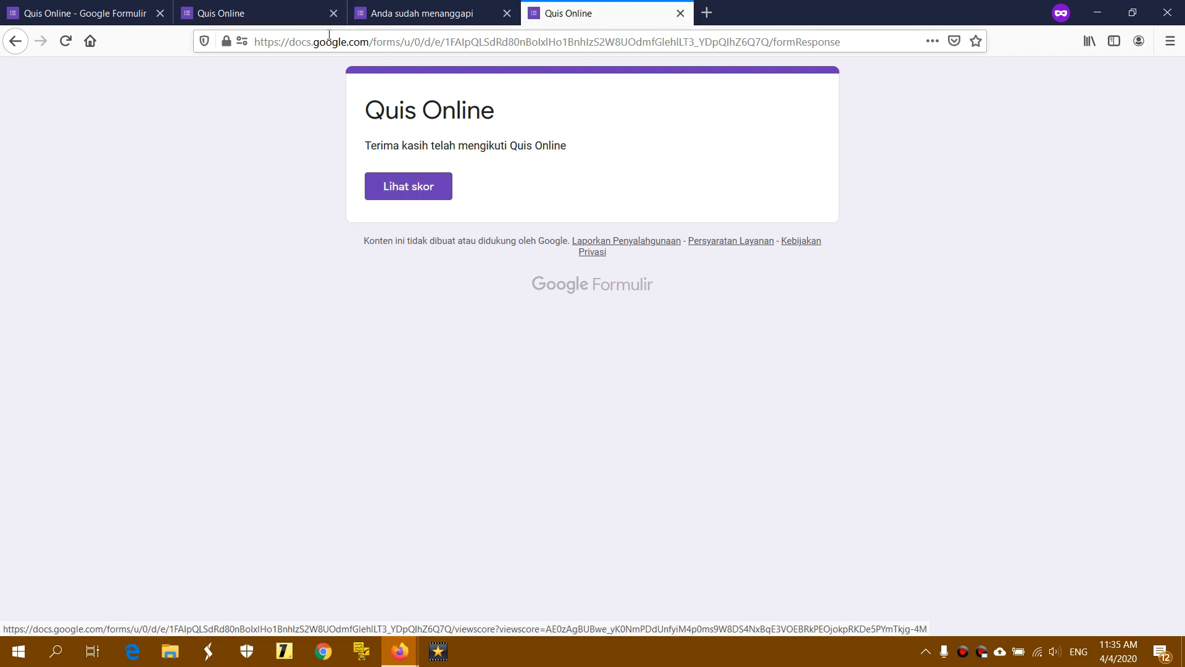
pyautogui.click(306, 6)
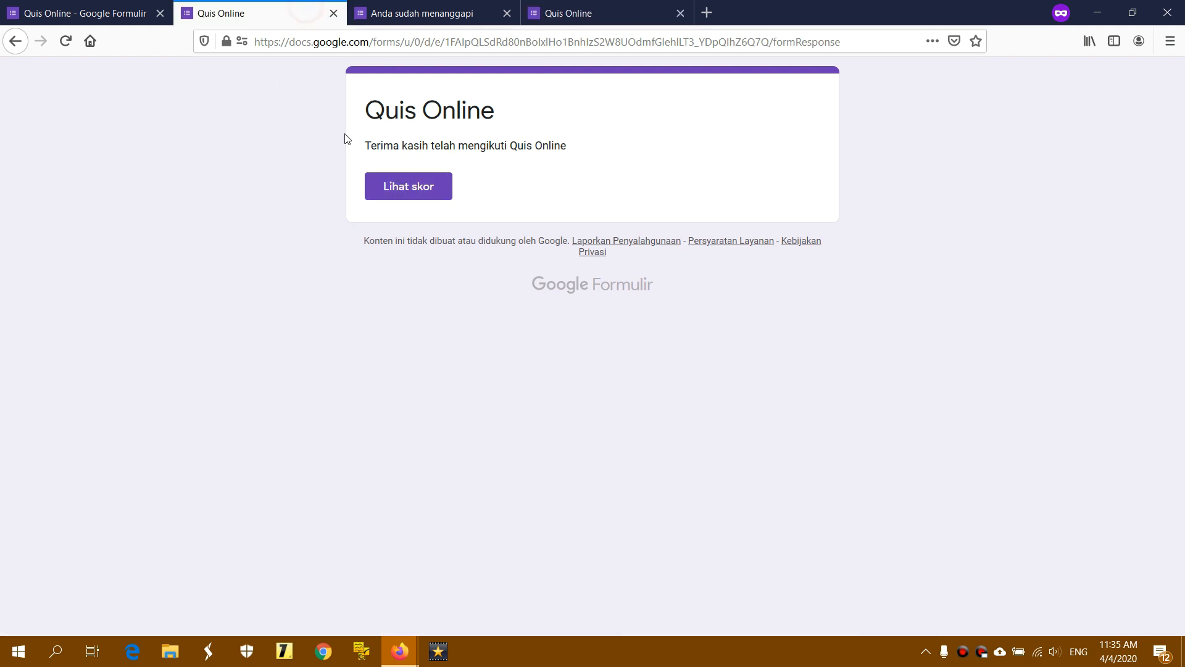
pyautogui.click(408, 187)
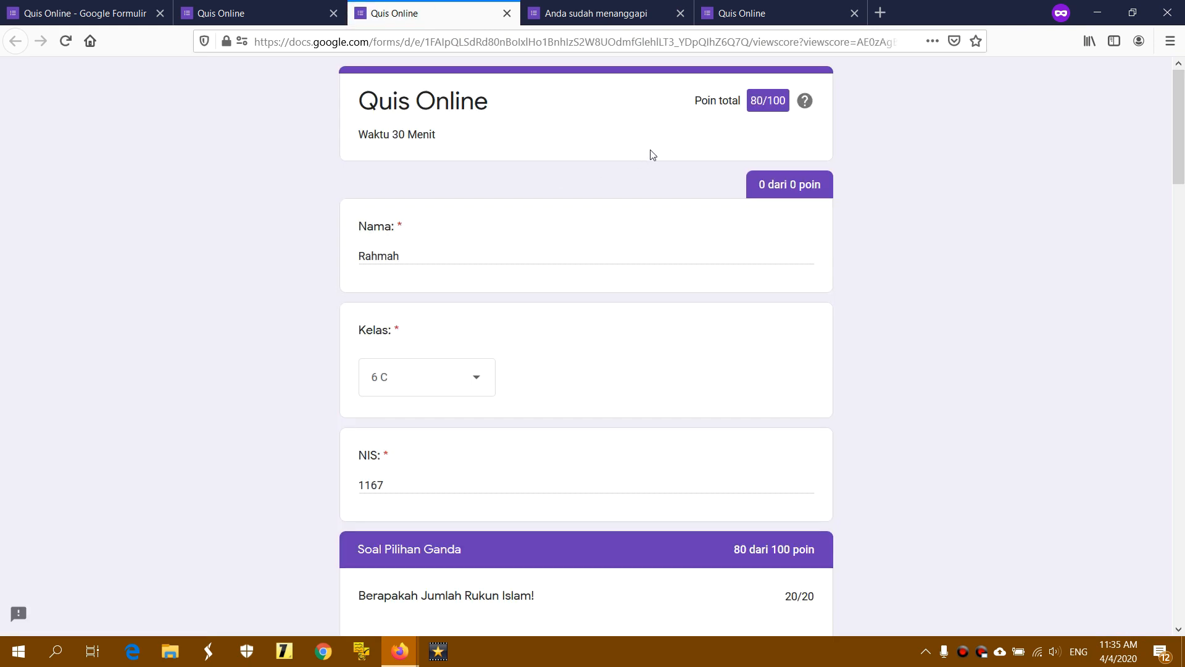
# Scroll through the 80/100 score page's per-question points, then go back to the thank-you page
pyautogui.moveTo(696, 102); pyautogui.dragTo(796, 105)
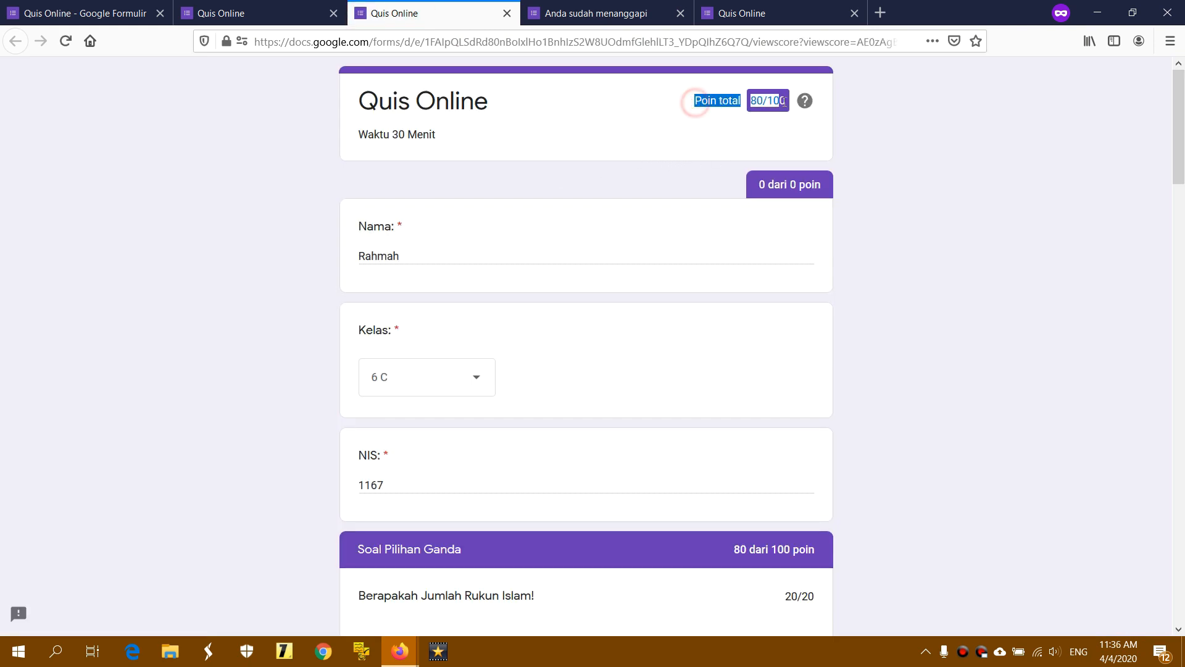
pyautogui.click(562, 241)
pyautogui.scroll(-1, 564, 242)
pyautogui.scroll(-5, 564, 243)
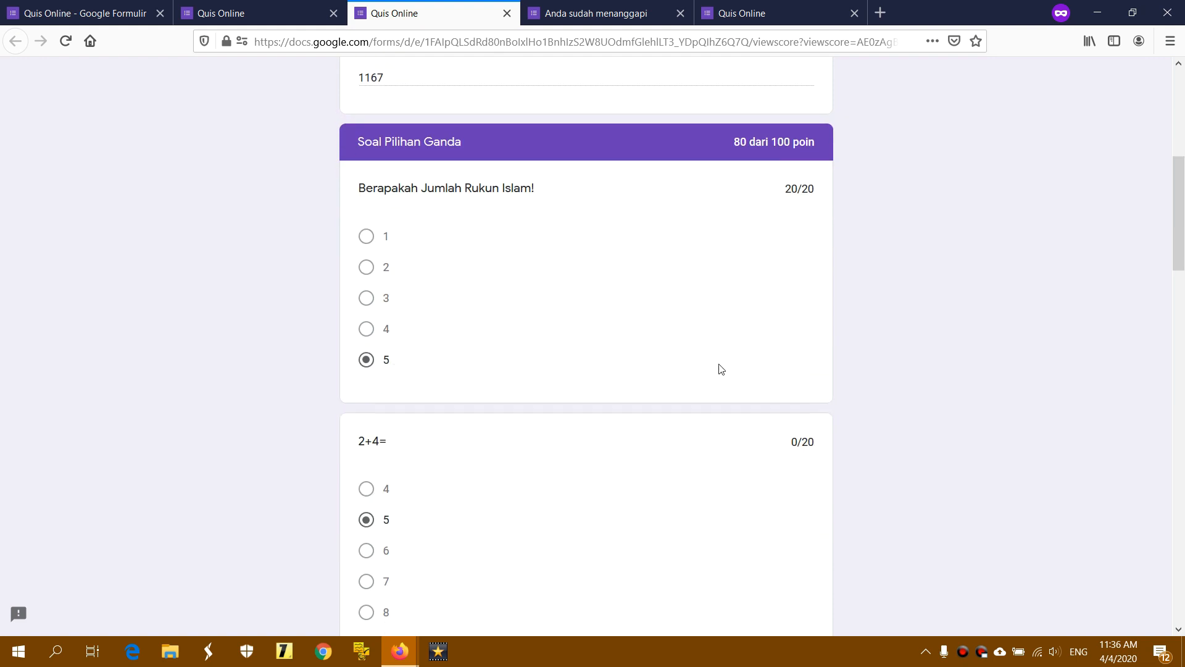
pyautogui.scroll(-2, 521, 389)
pyautogui.scroll(-2, 453, 489)
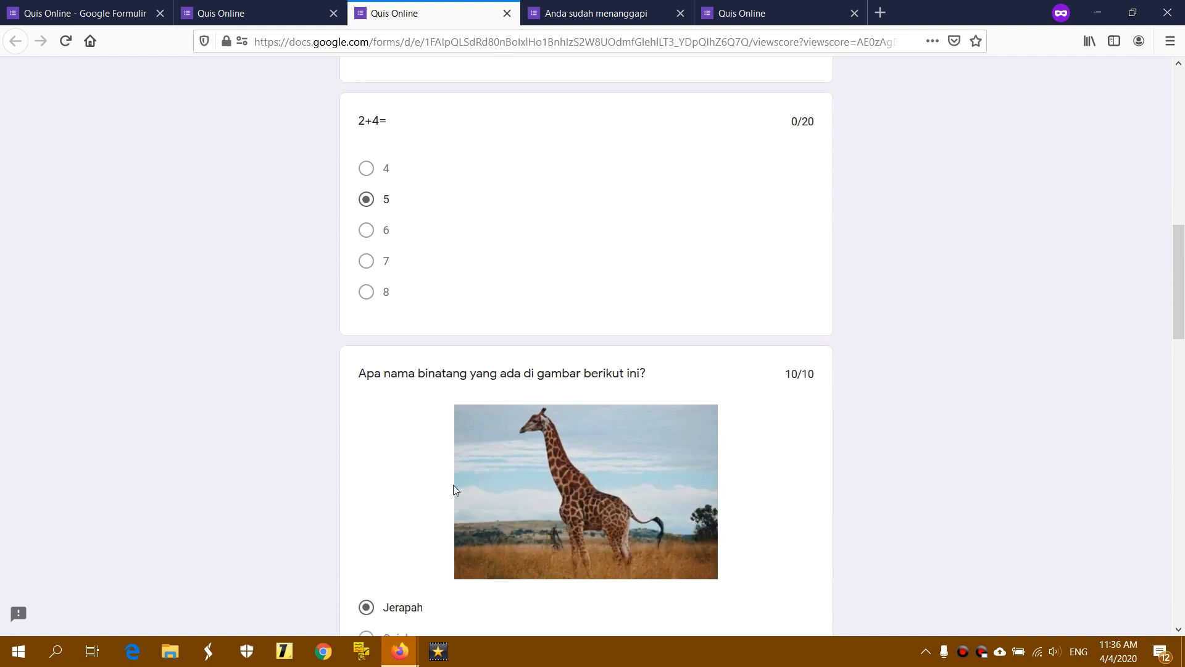
pyautogui.scroll(-4, 455, 489)
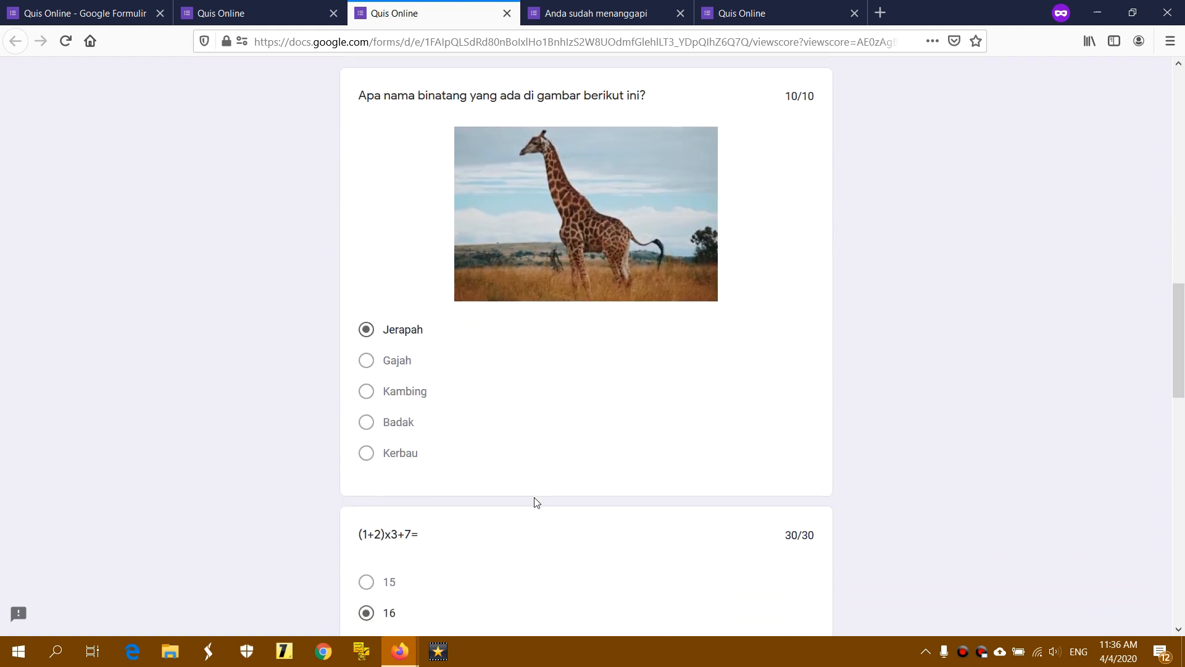
pyautogui.scroll(-12, 535, 502)
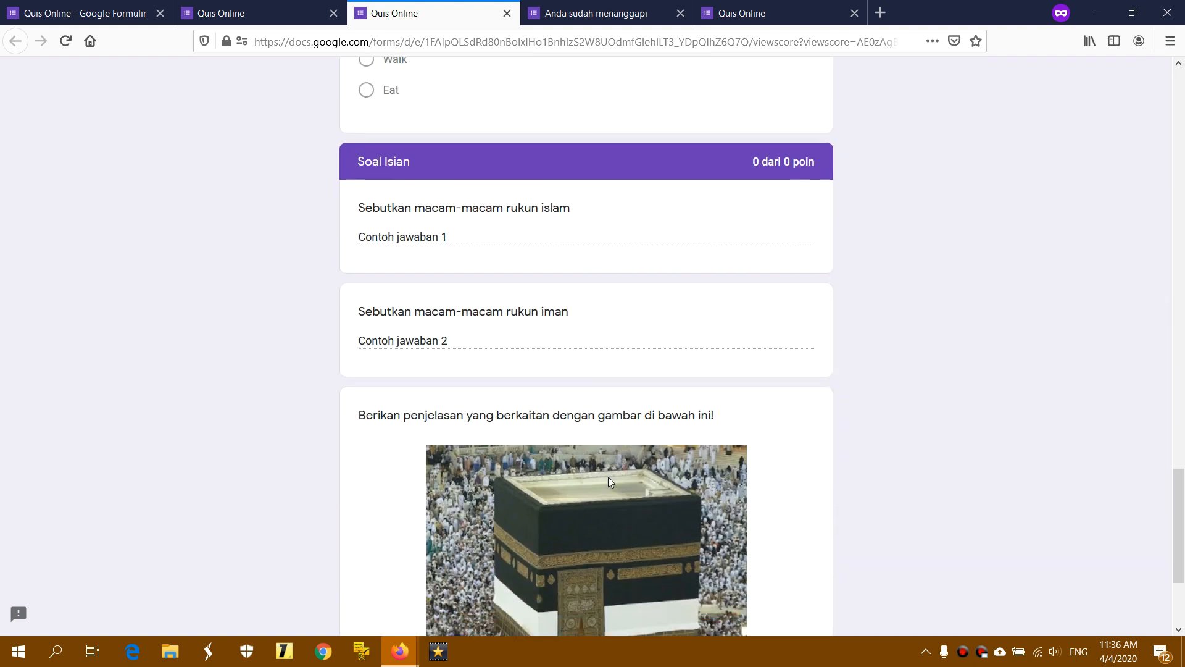
pyautogui.scroll(-3, 609, 477)
pyautogui.moveTo(1178, 543); pyautogui.dragTo(1179, 69)
pyautogui.moveTo(696, 100); pyautogui.dragTo(803, 105)
pyautogui.click(837, 100)
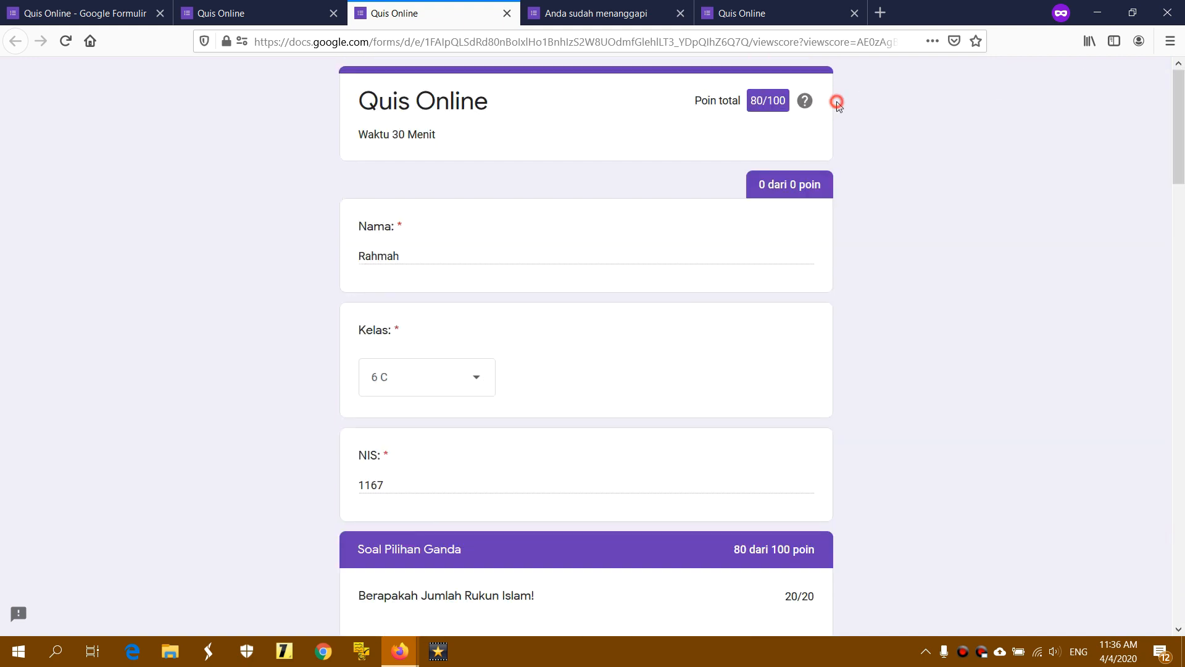
pyautogui.click(262, 23)
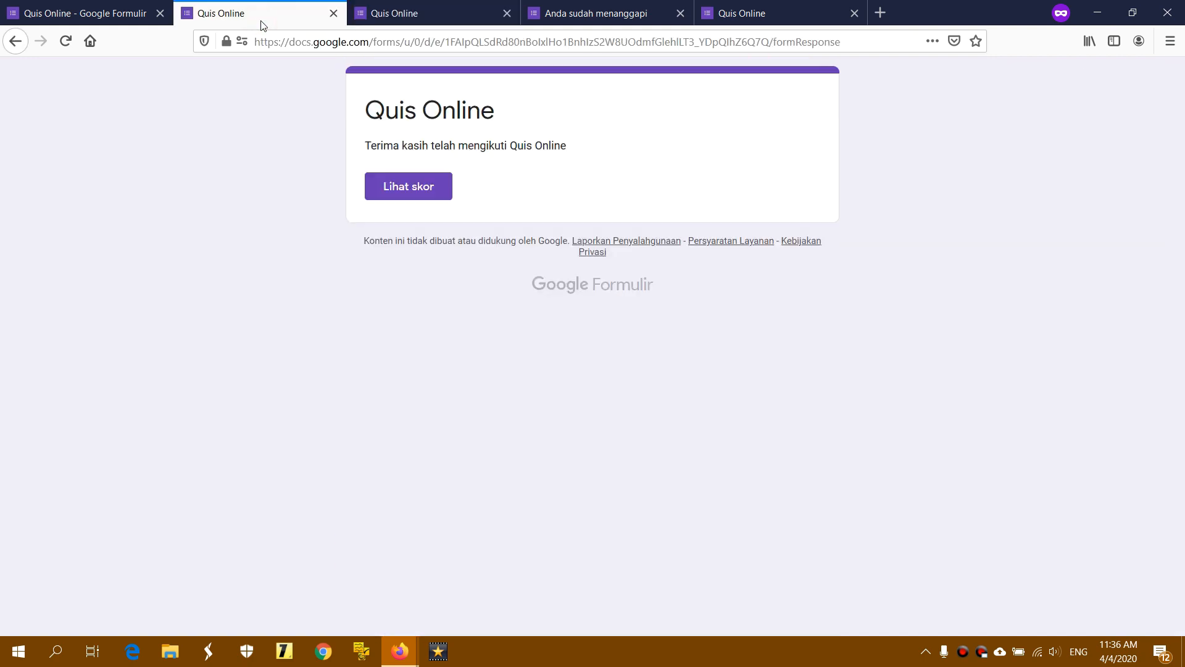
# Open the form settings and keep shuffled question order on under Presentation
pyautogui.click(133, 15)
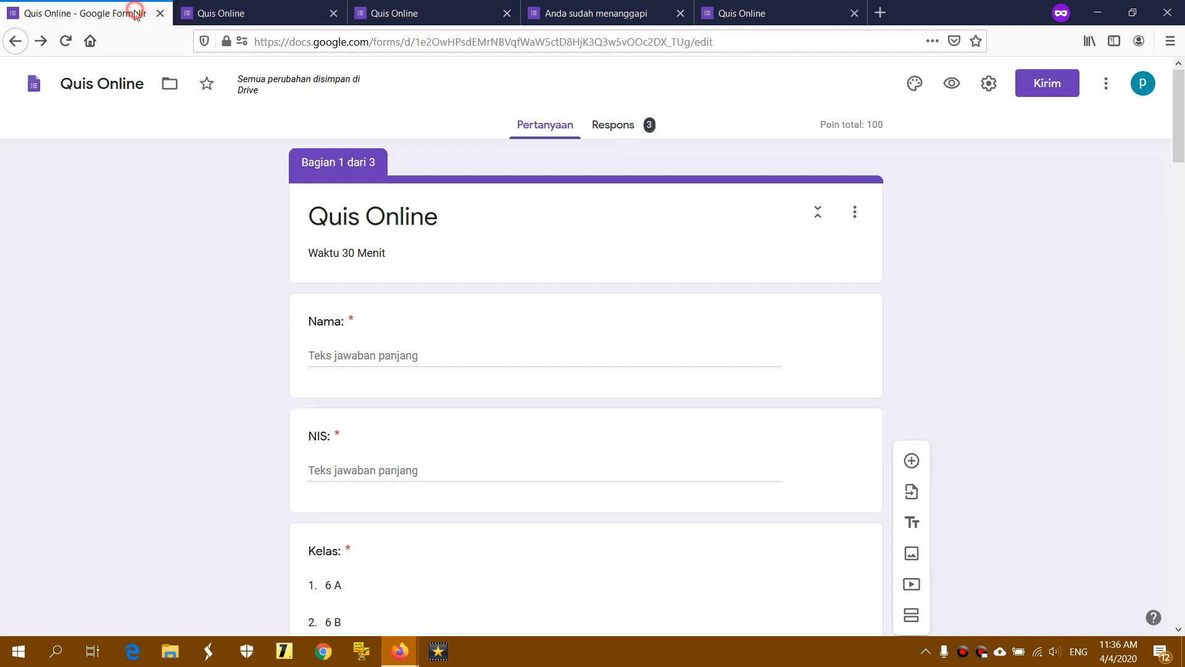
pyautogui.click(989, 84)
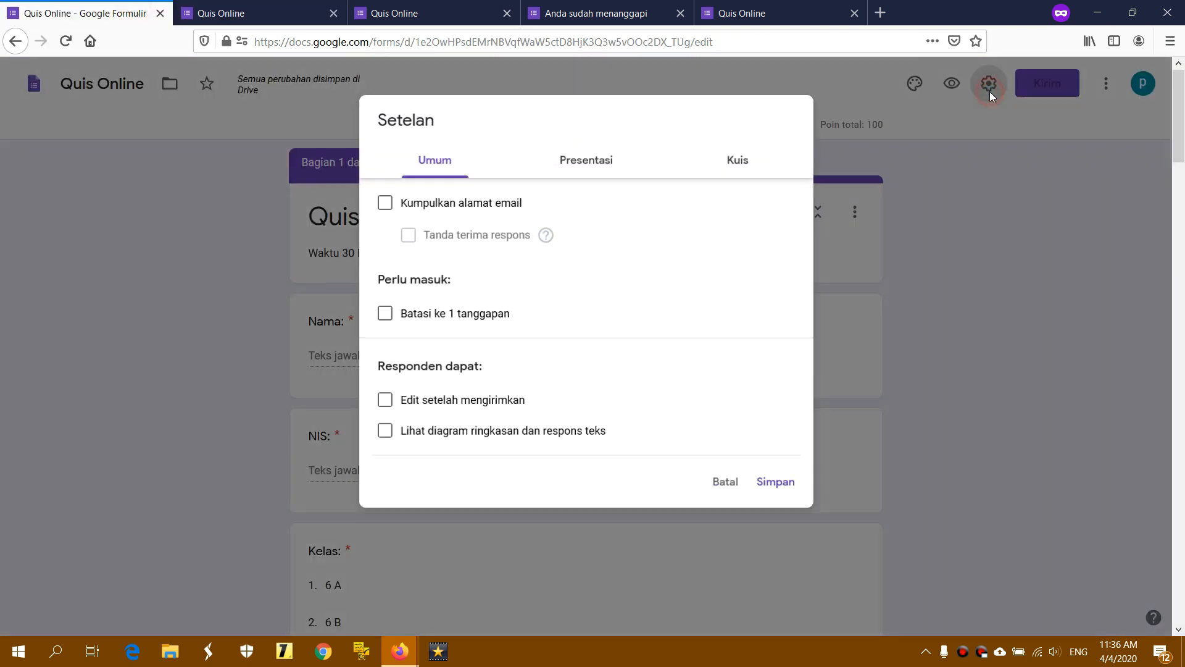
pyautogui.click(572, 170)
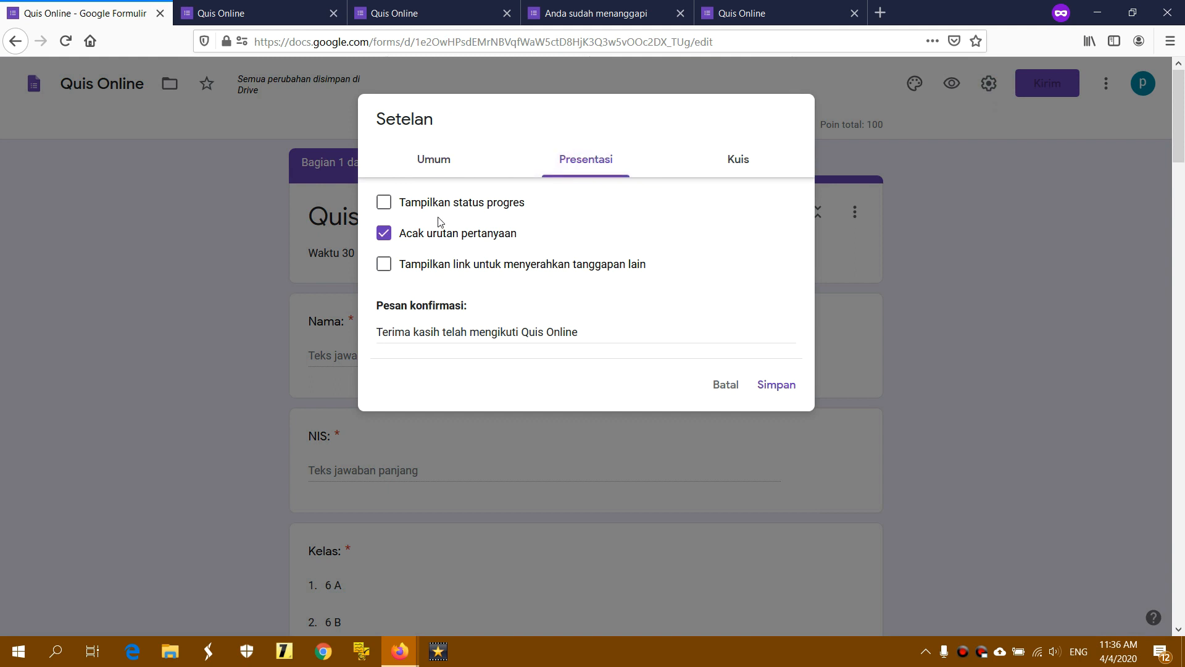
pyautogui.click(429, 237)
pyautogui.click(429, 237)
# Untick 'Nilai poin' in the quiz settings, save, and open a preview
pyautogui.click(733, 162)
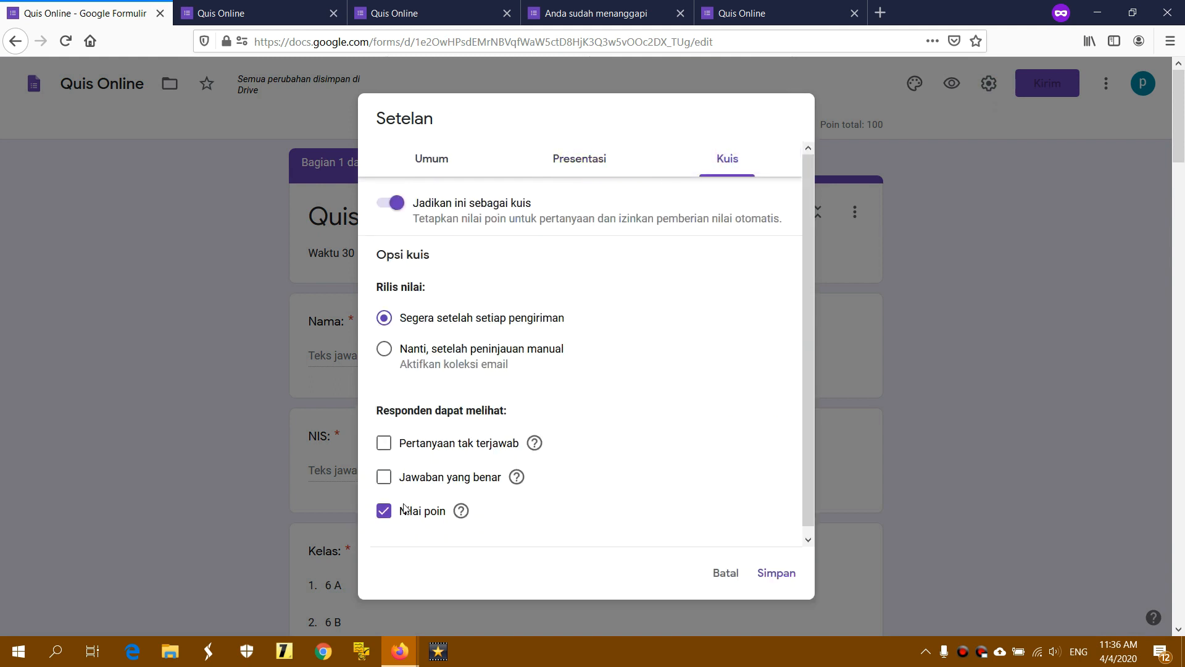
pyautogui.click(383, 510)
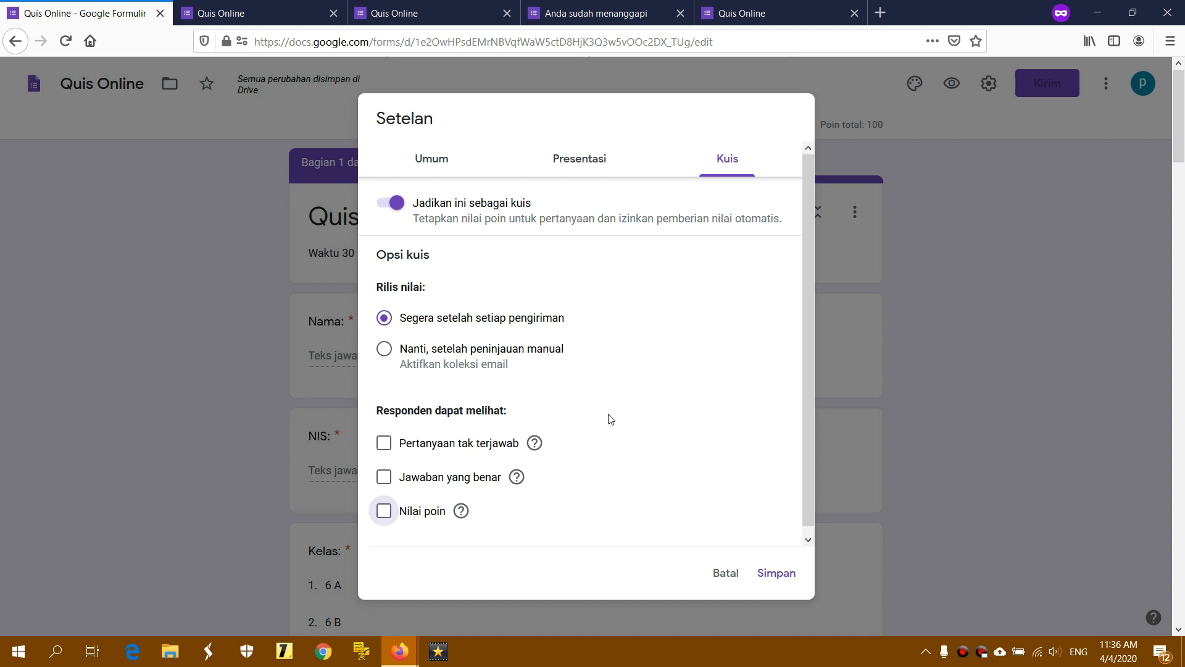
pyautogui.click(767, 573)
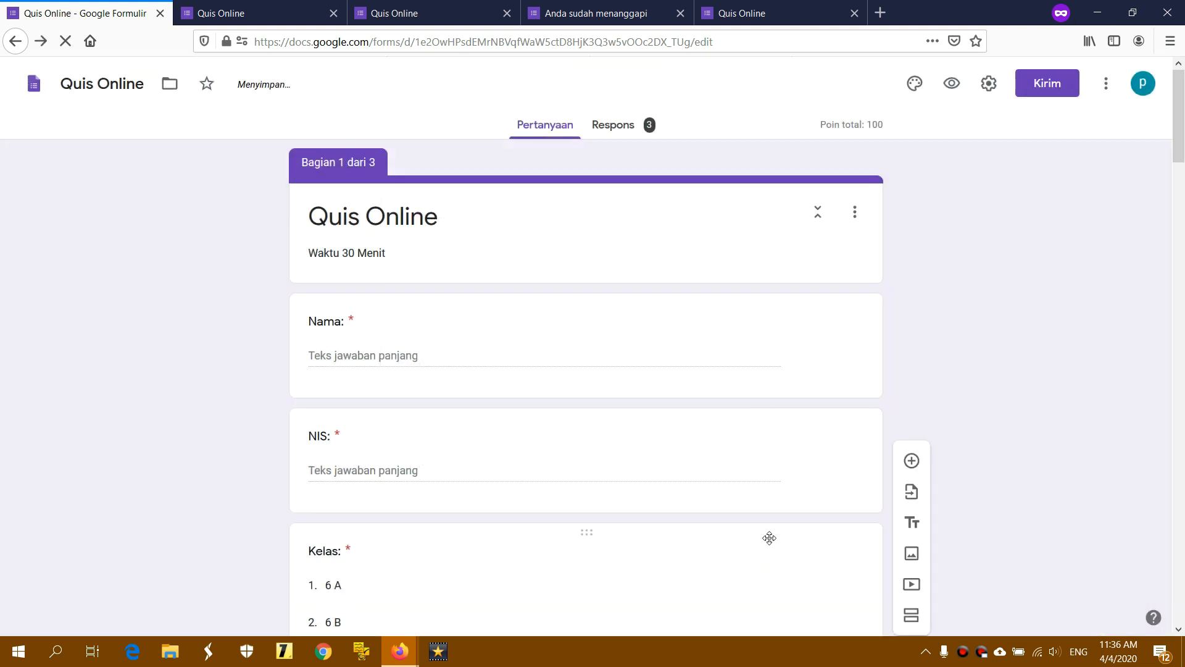
pyautogui.click(1058, 340)
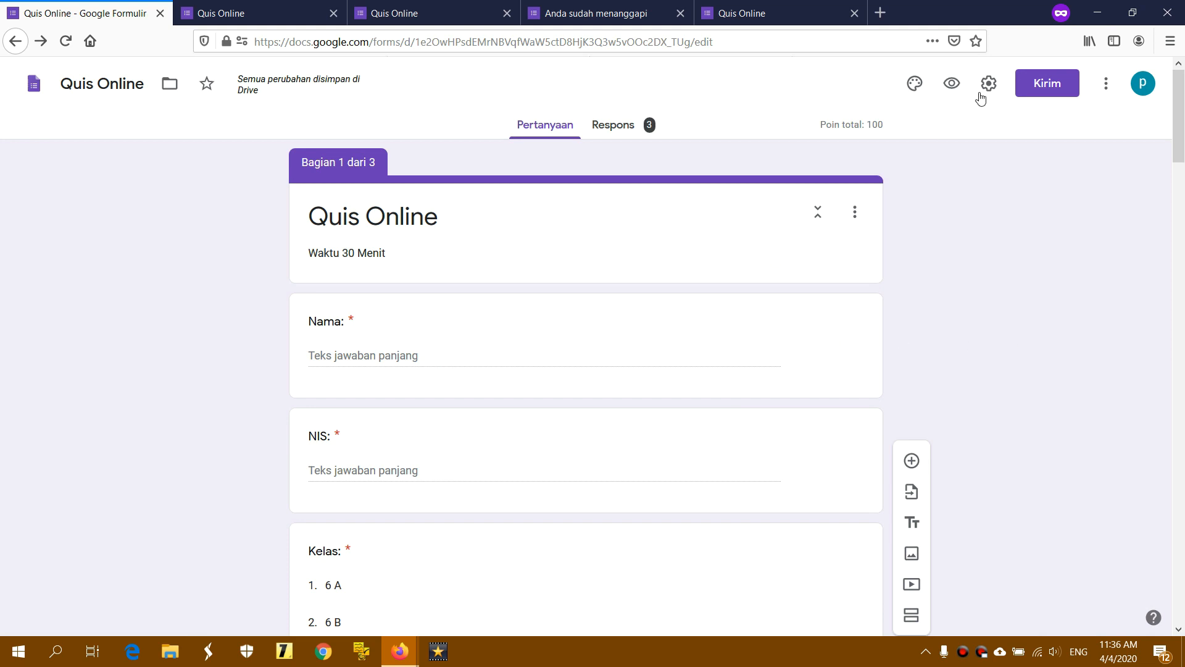
pyautogui.click(951, 84)
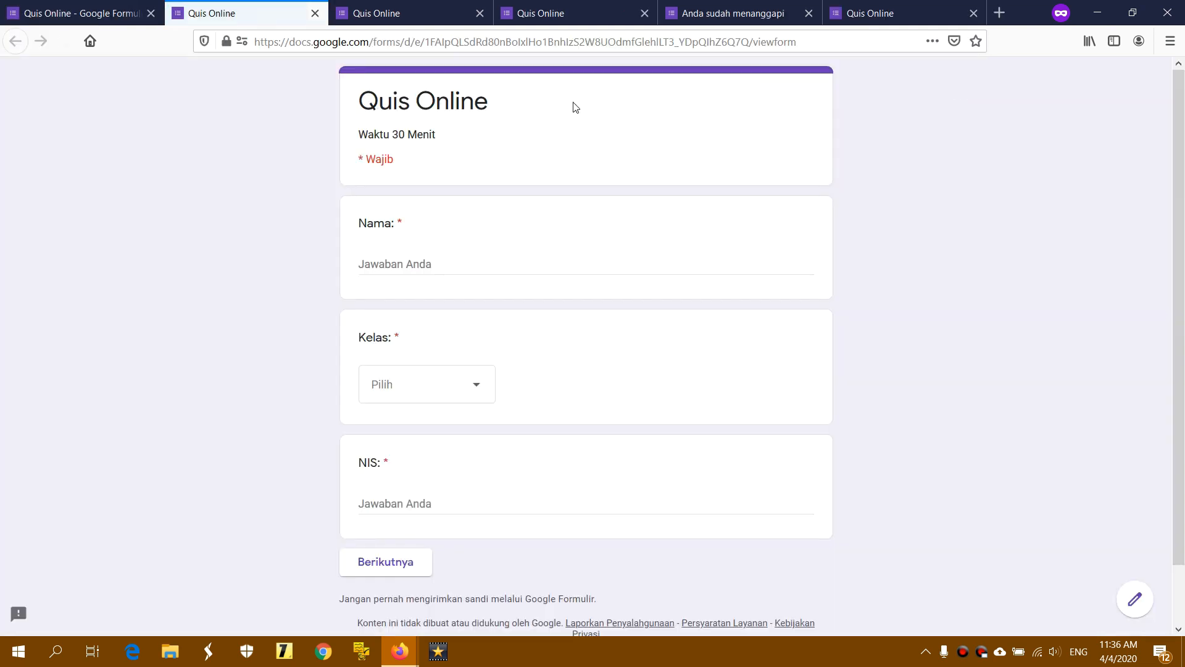
# Enter the student's name, choose Kelas 6 B, type the student number, and continue
pyautogui.click(400, 262)
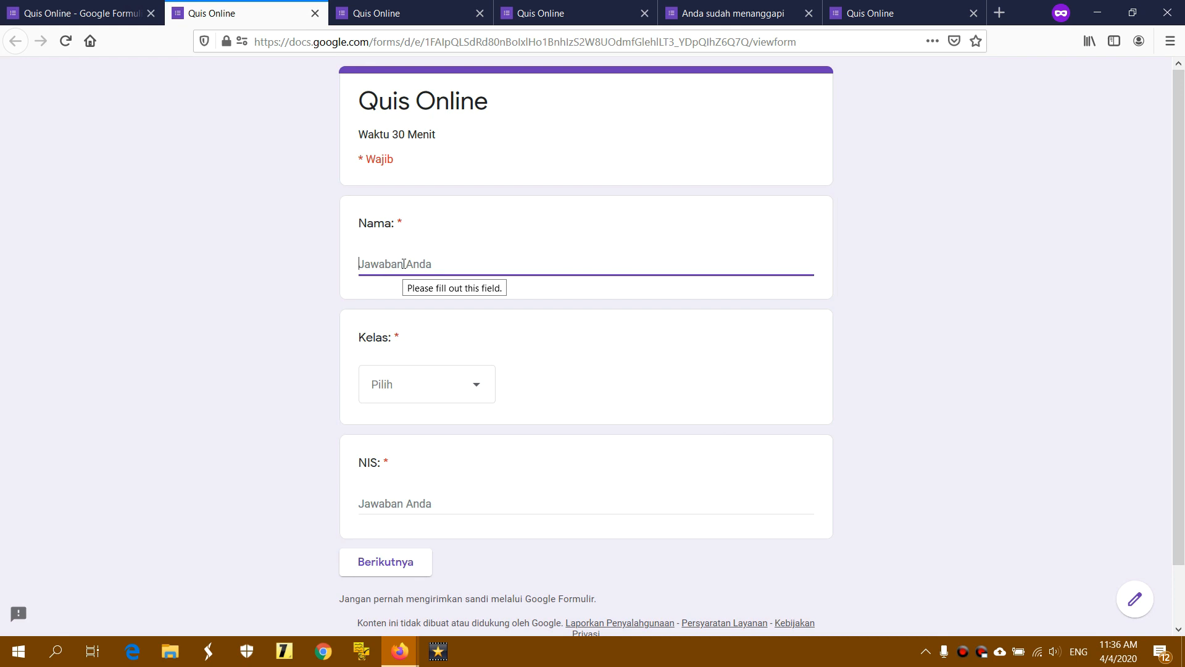
pyautogui.write('Naufal')
pyautogui.click(426, 377)
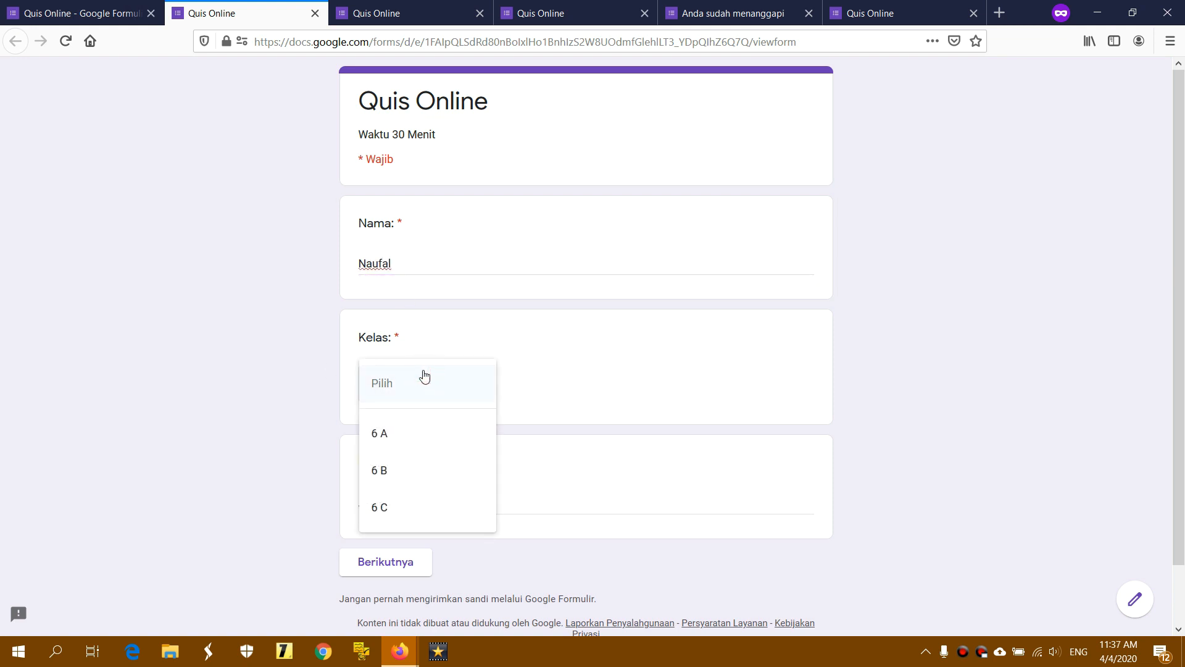
pyautogui.click(398, 471)
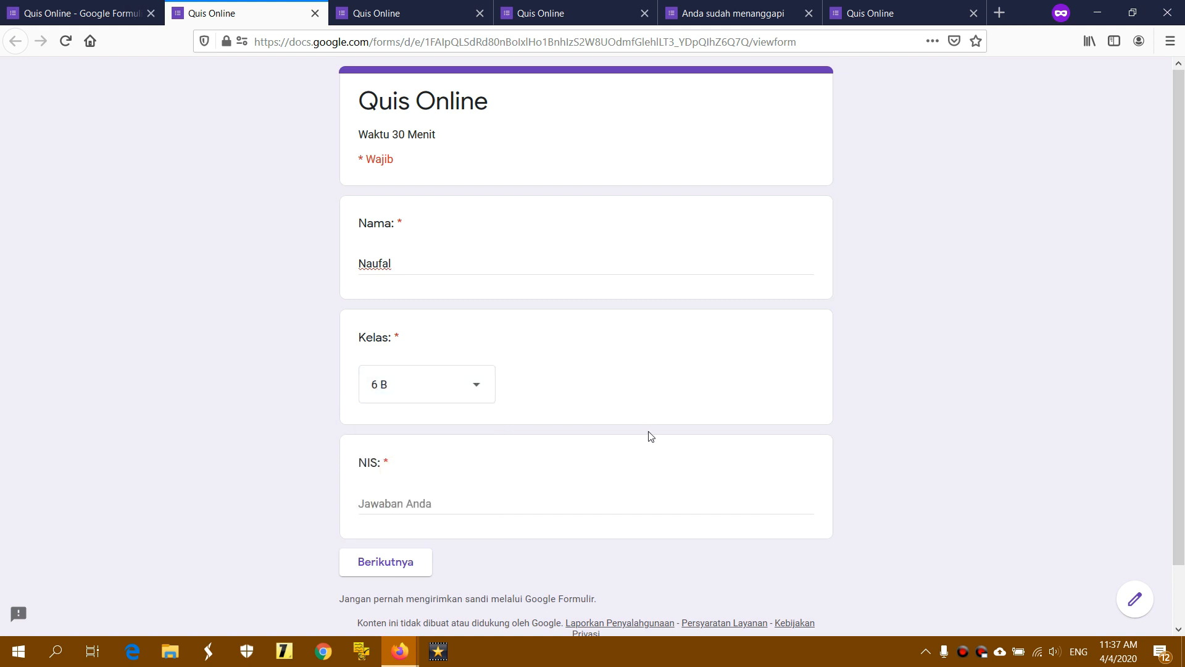
pyautogui.click(443, 504)
pyautogui.write('11')
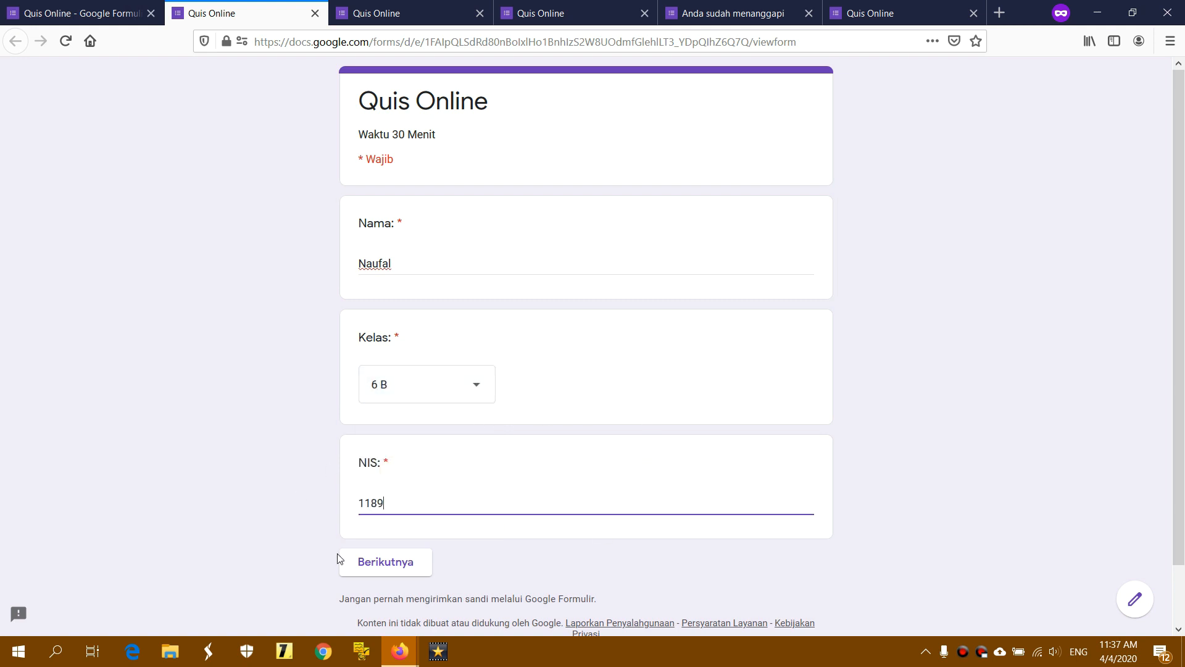
pyautogui.write('89')
pyautogui.click(395, 561)
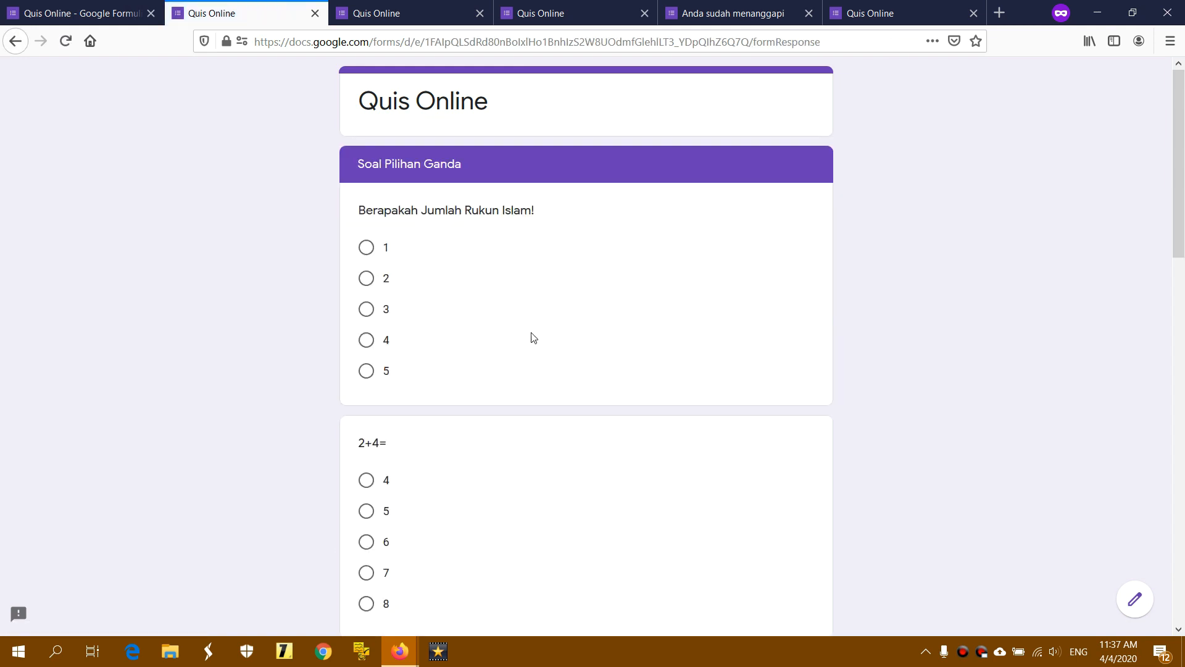
# Choose 5, 6, Drink, 16 and Jerapah on the multiple-choice page and continue
pyautogui.click(366, 371)
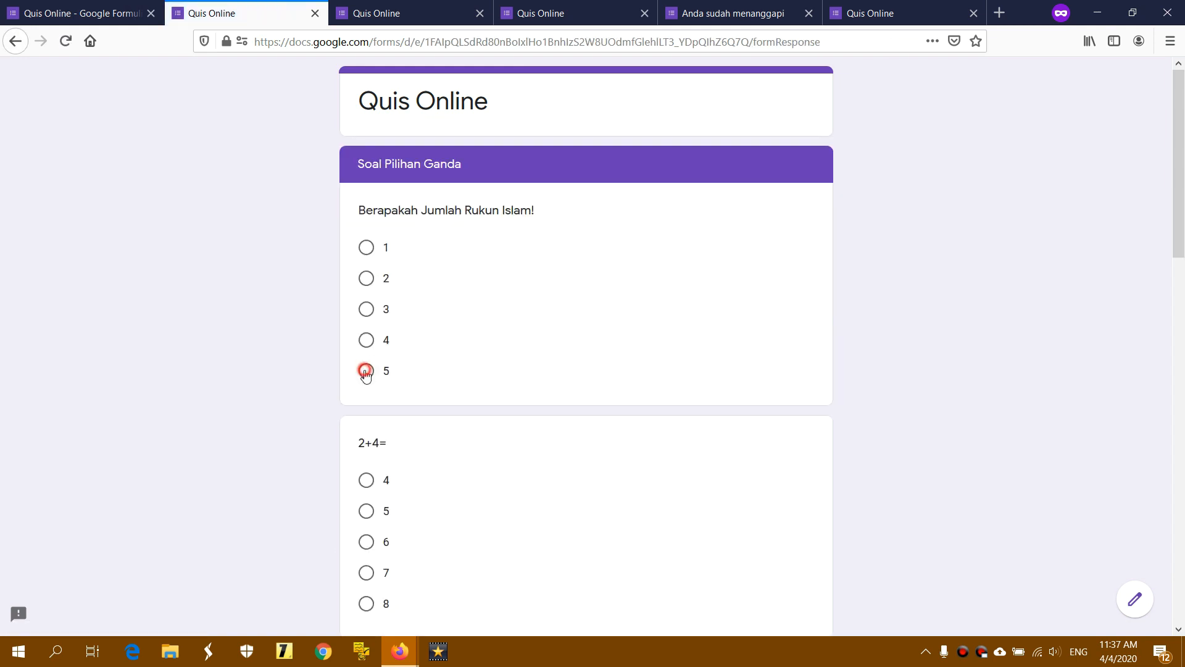
pyautogui.click(367, 542)
pyautogui.scroll(-5, 666, 494)
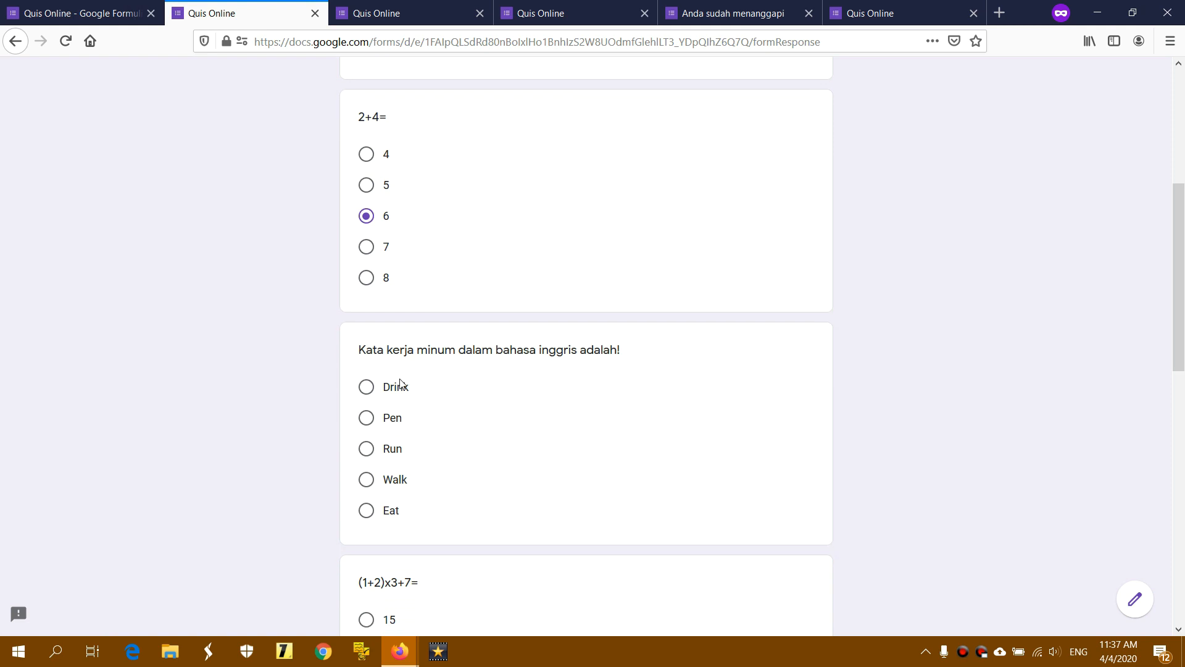
pyautogui.click(372, 390)
pyautogui.scroll(-4, 646, 395)
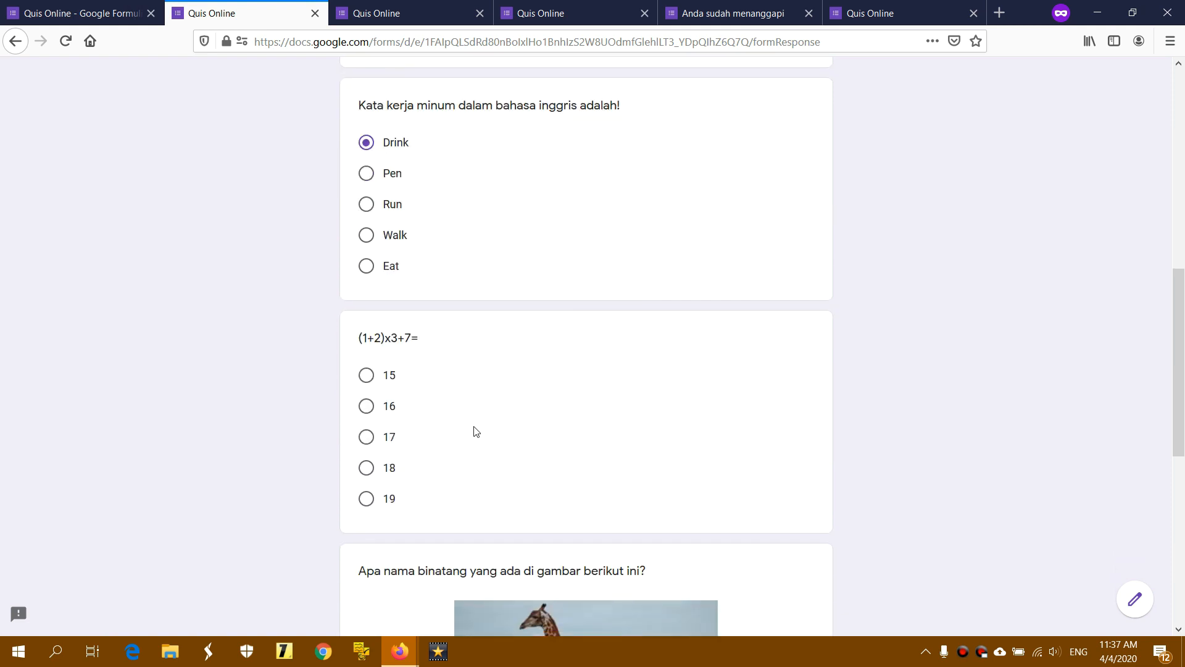
pyautogui.click(368, 407)
pyautogui.scroll(-5, 616, 408)
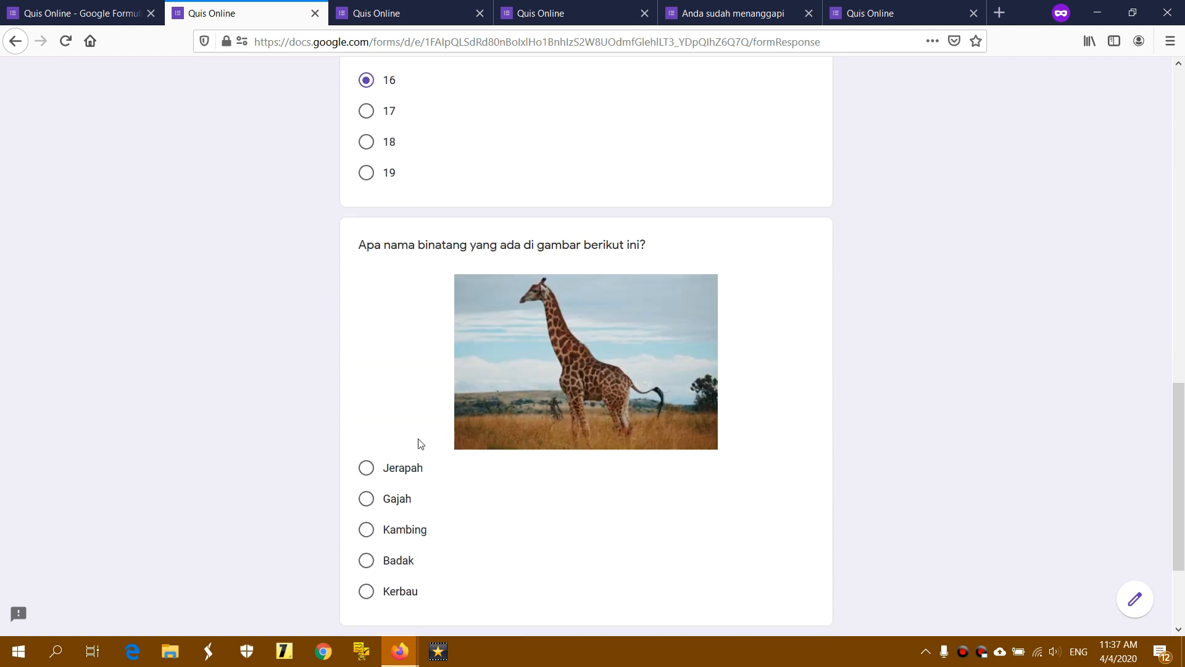
pyautogui.click(401, 470)
pyautogui.scroll(-3, 643, 442)
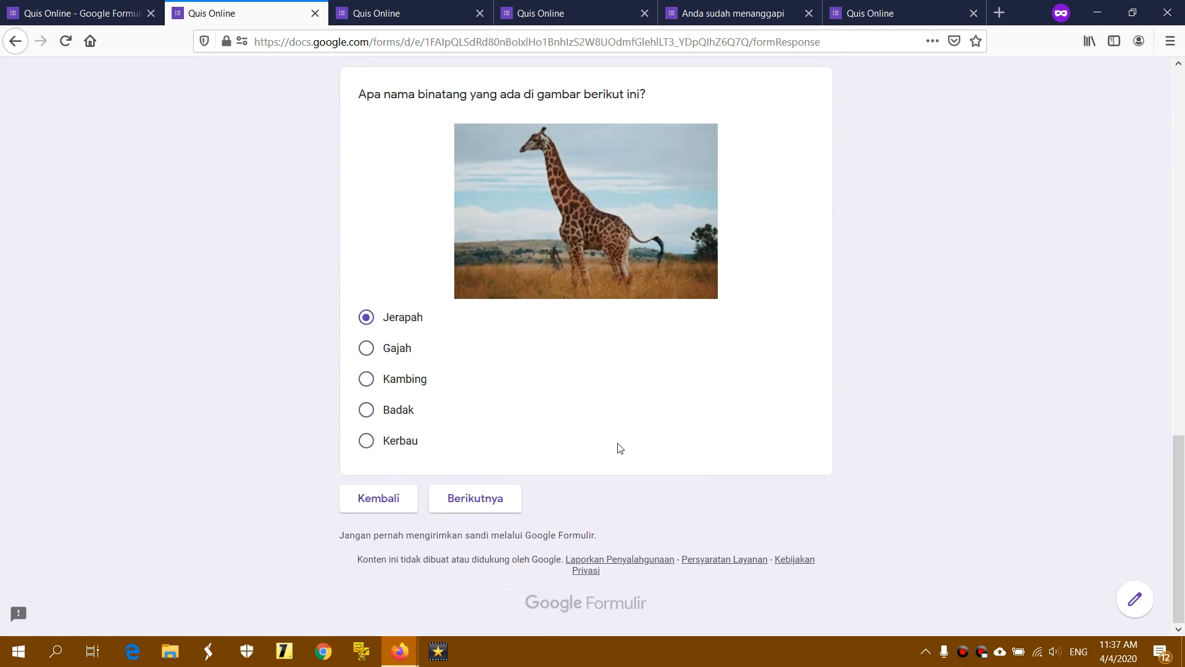
pyautogui.click(509, 497)
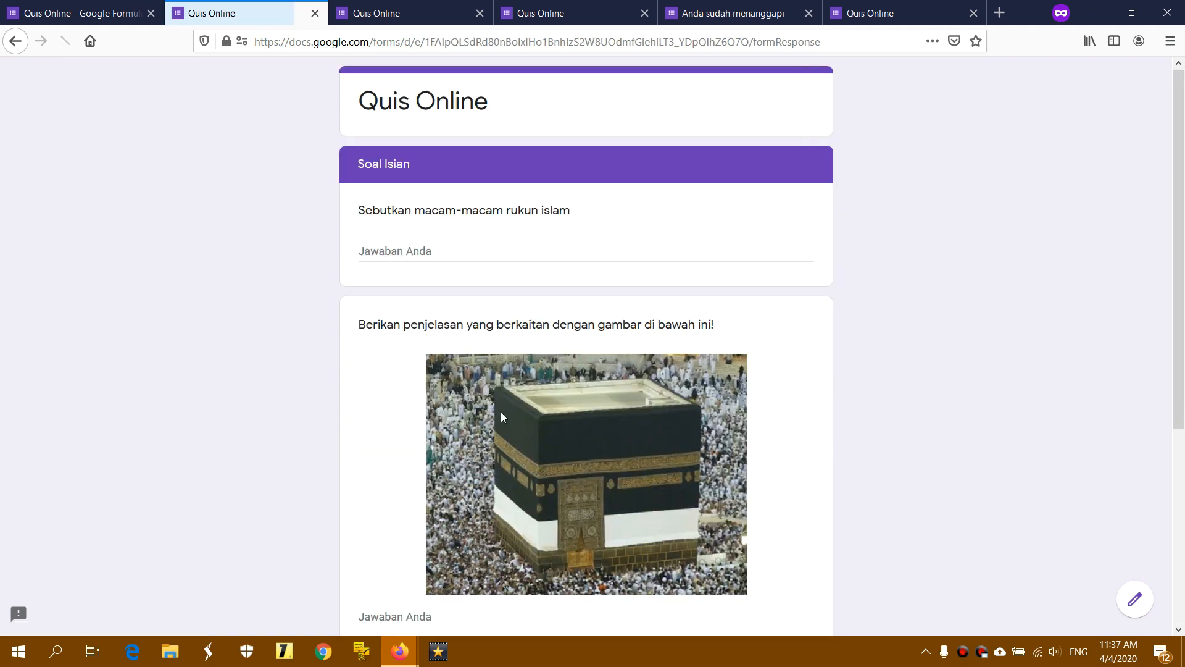
# Fill the first essay, picture and rukun iman questions with Contoh 1, Contoh 2, Contoh 3, then submit
pyautogui.click(494, 253)
pyautogui.write('Contoh 1')
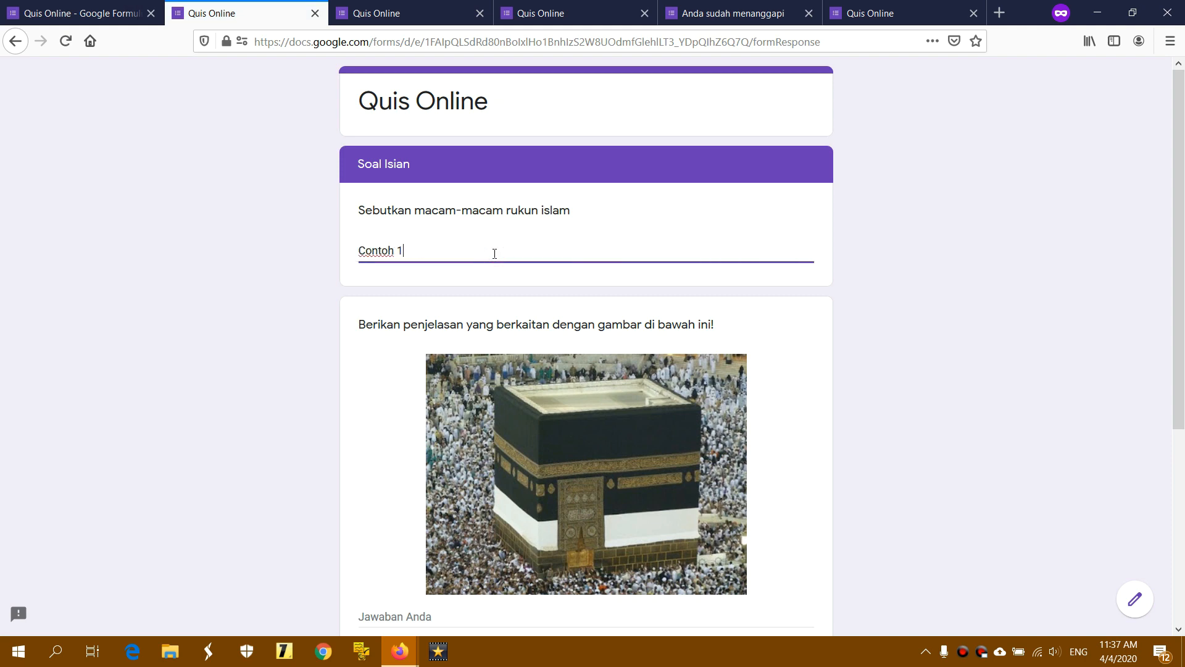
pyautogui.scroll(-3, 495, 253)
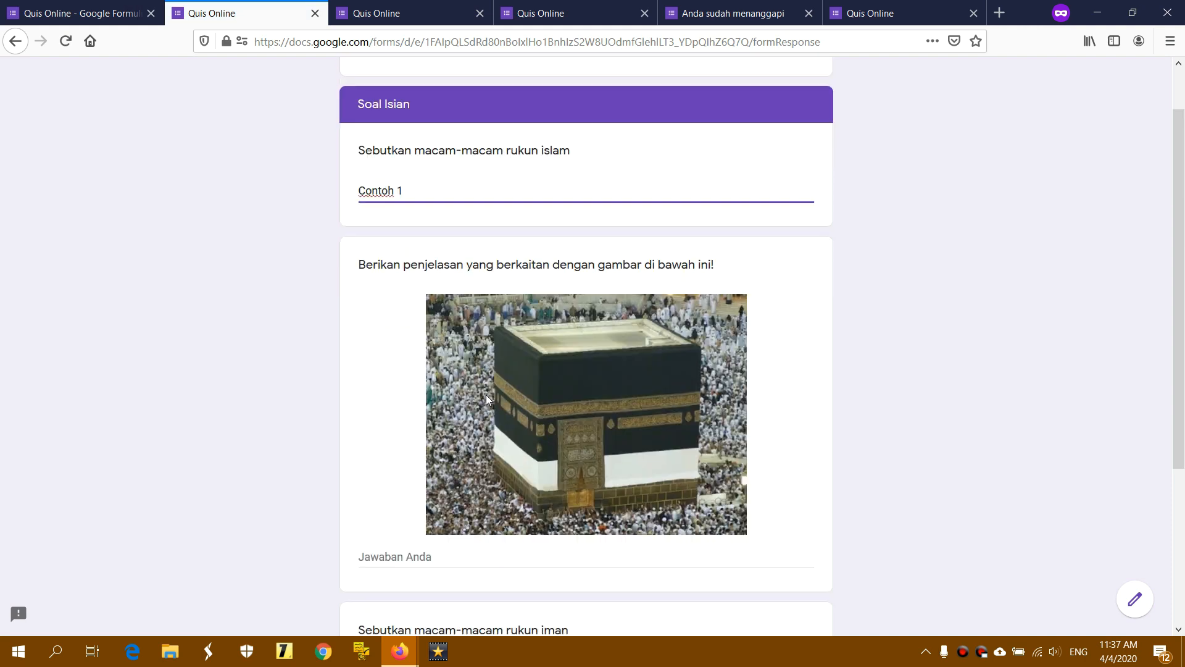
pyautogui.click(481, 453)
pyautogui.write('C')
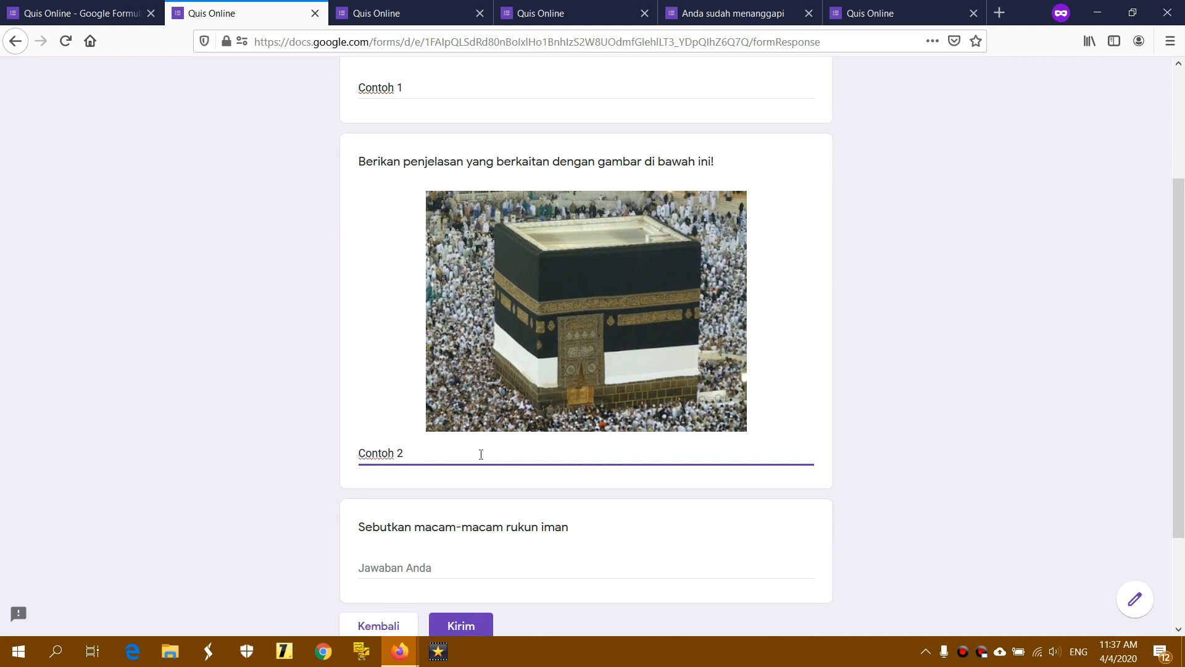
pyautogui.write('ontoh 2')
pyautogui.scroll(-3, 483, 453)
pyautogui.click(451, 442)
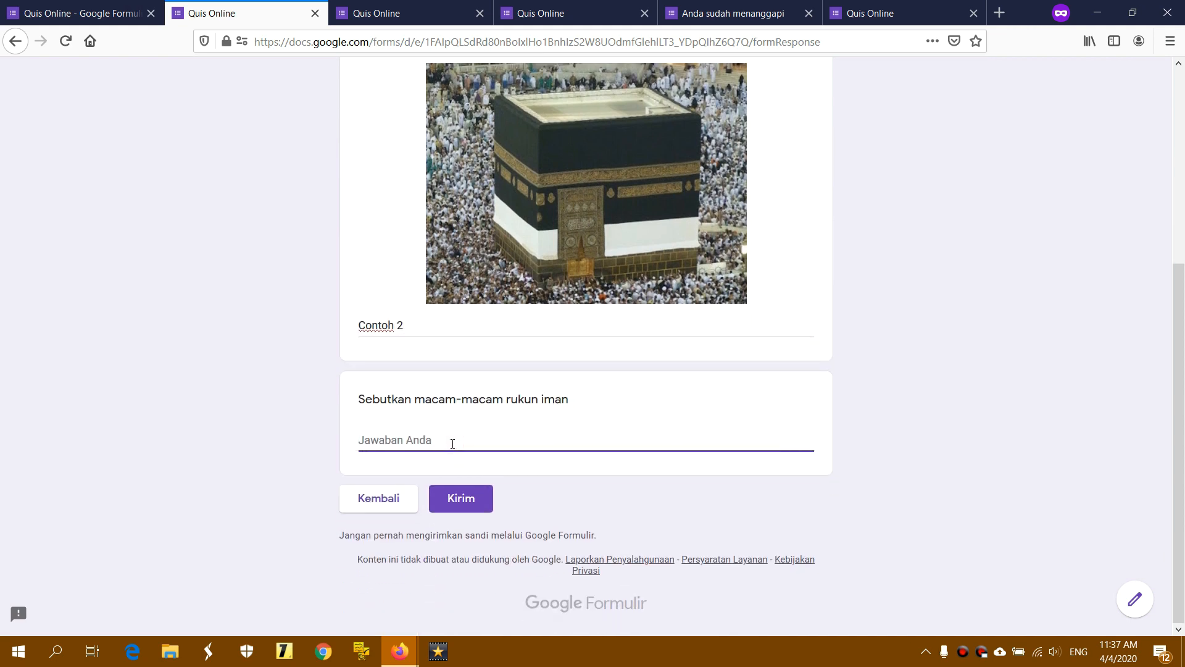
pyautogui.write('Contoh 3')
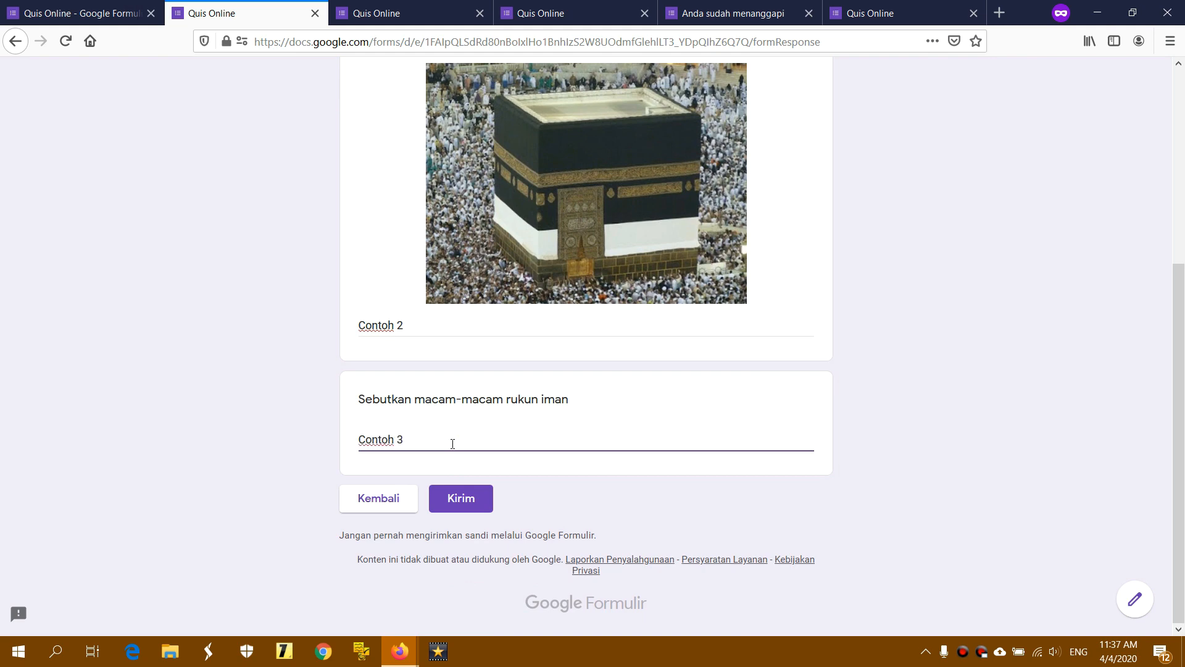
pyautogui.click(479, 497)
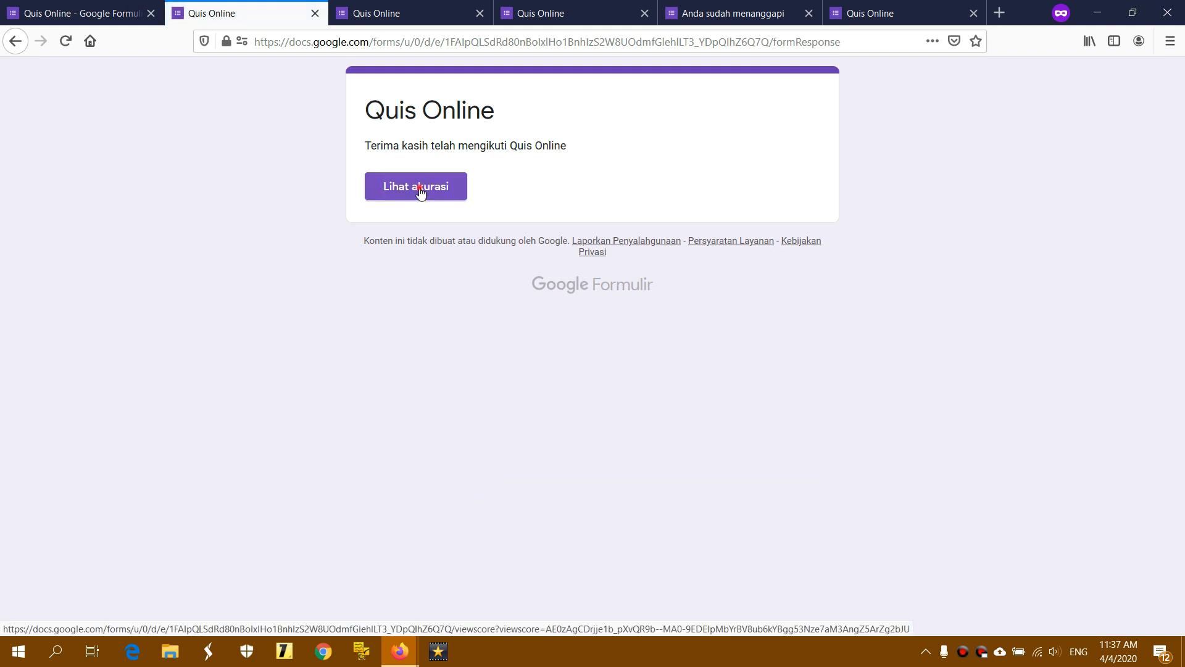
# Review the 'Lihat akurasi' result page showing answers without a score, then go back to the Quis Online editor
pyautogui.click(419, 192)
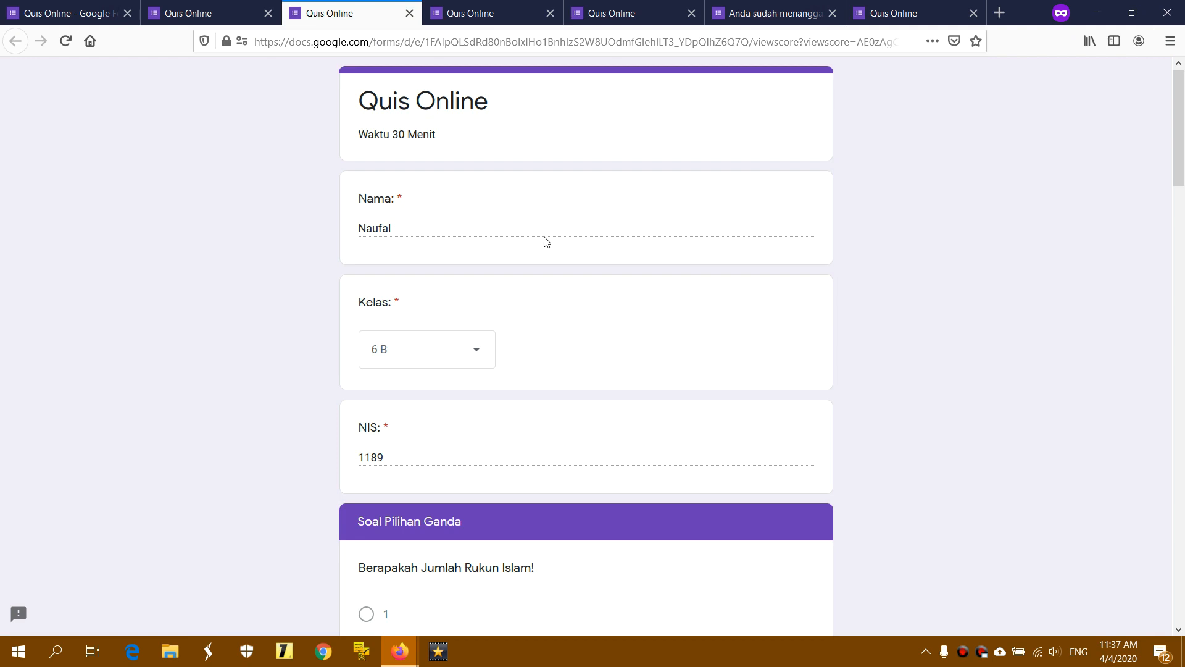
pyautogui.scroll(-5, 543, 240)
pyautogui.scroll(5, 545, 240)
pyautogui.scroll(-17, 545, 241)
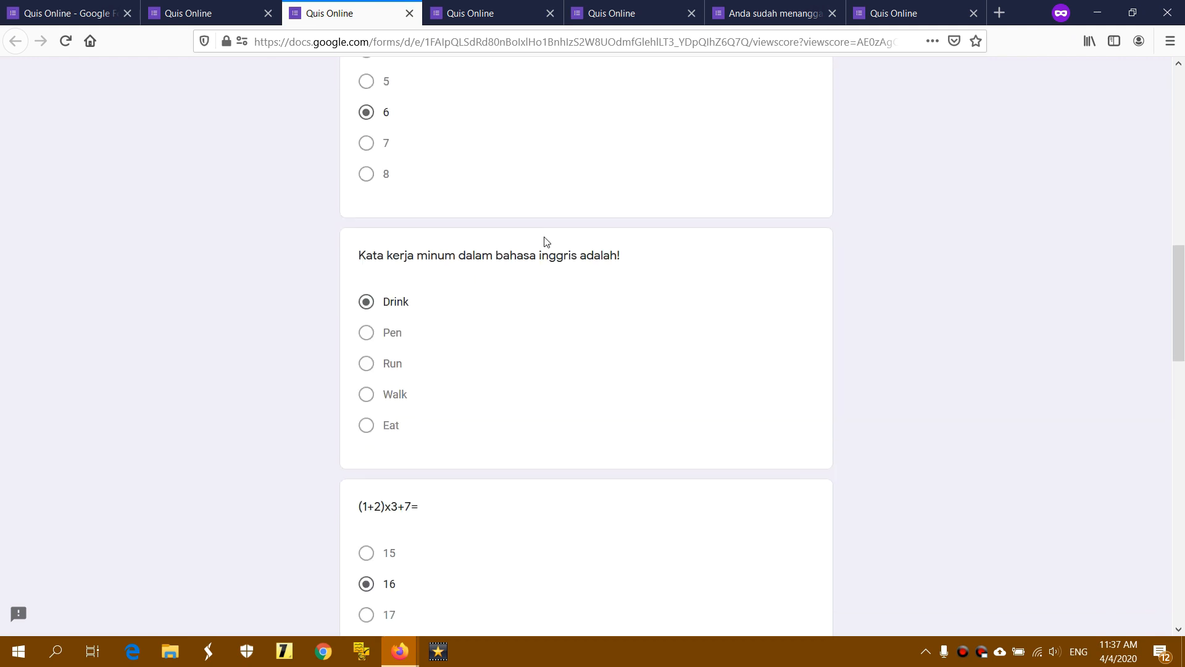
pyautogui.scroll(-17, 545, 242)
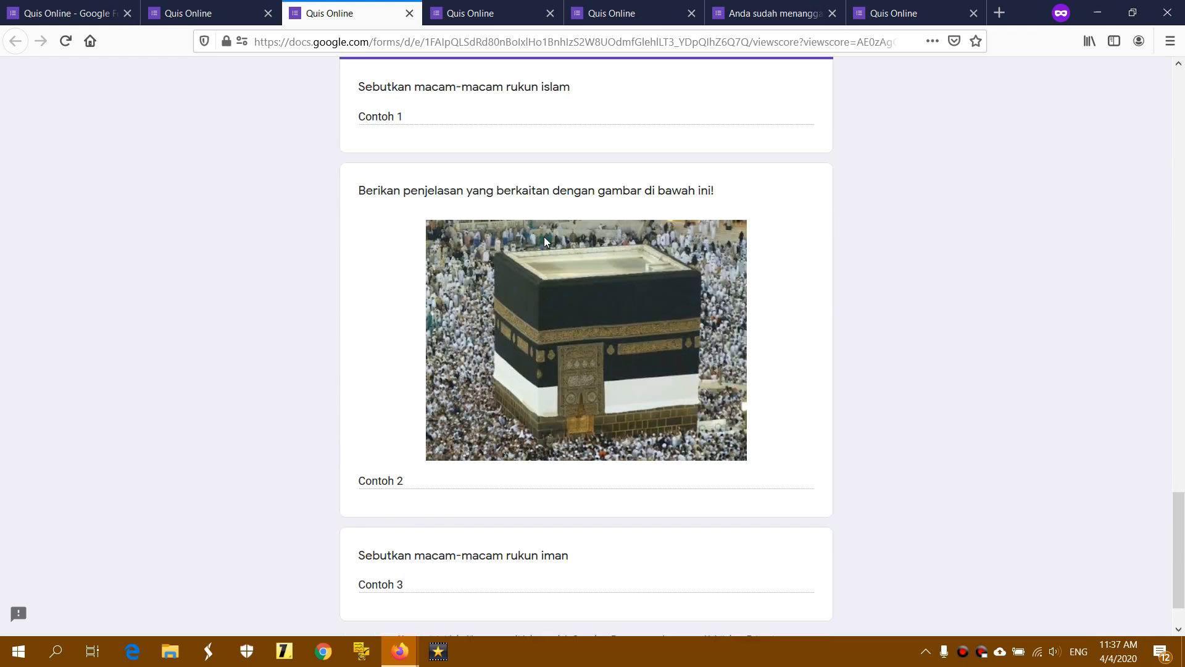
pyautogui.moveTo(1182, 513); pyautogui.dragTo(1181, 92)
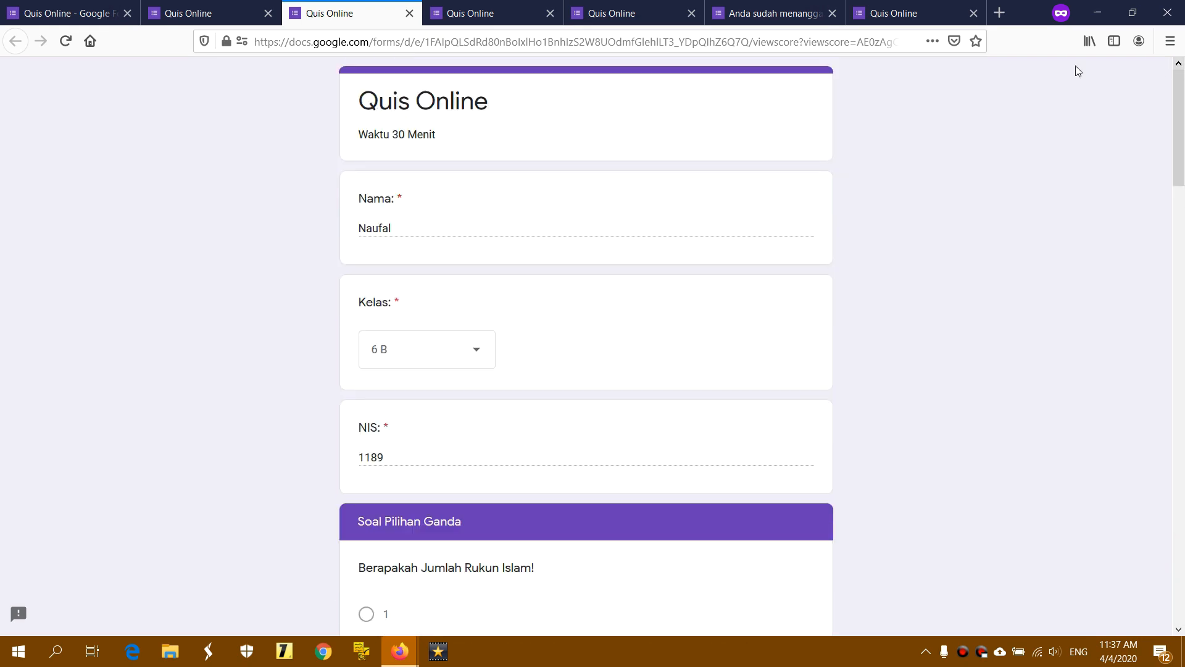
pyautogui.click(56, 13)
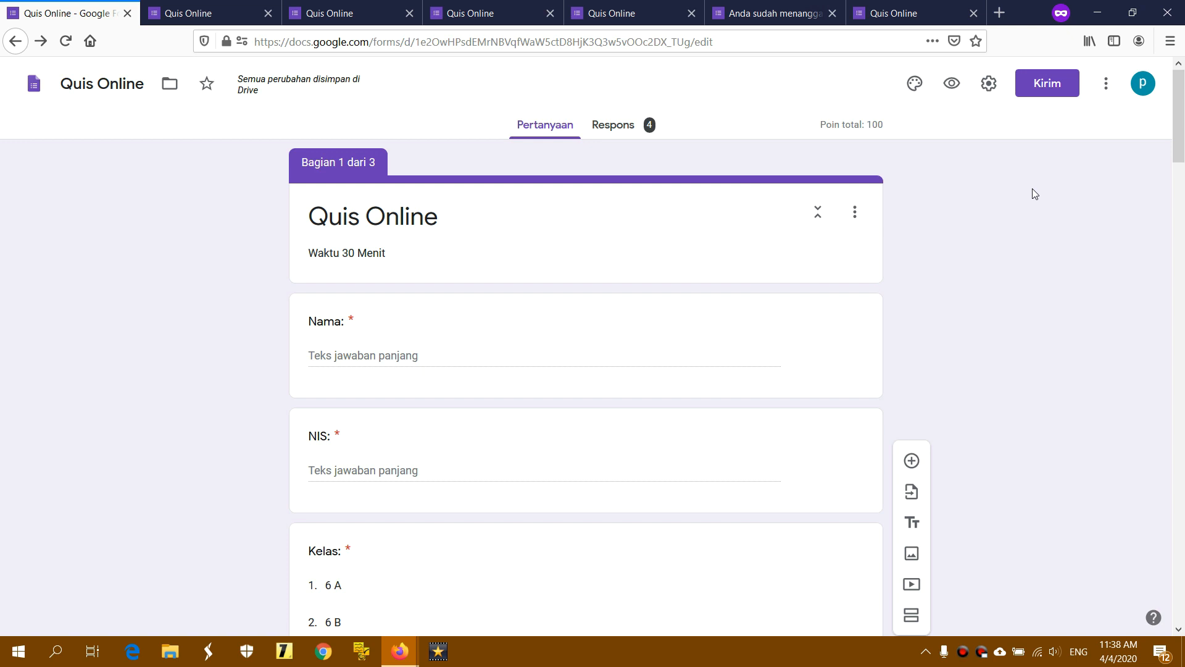
# Show the Respons summary of Quis Online's 4 responses, down to the Kelas pie chart
pyautogui.click(612, 132)
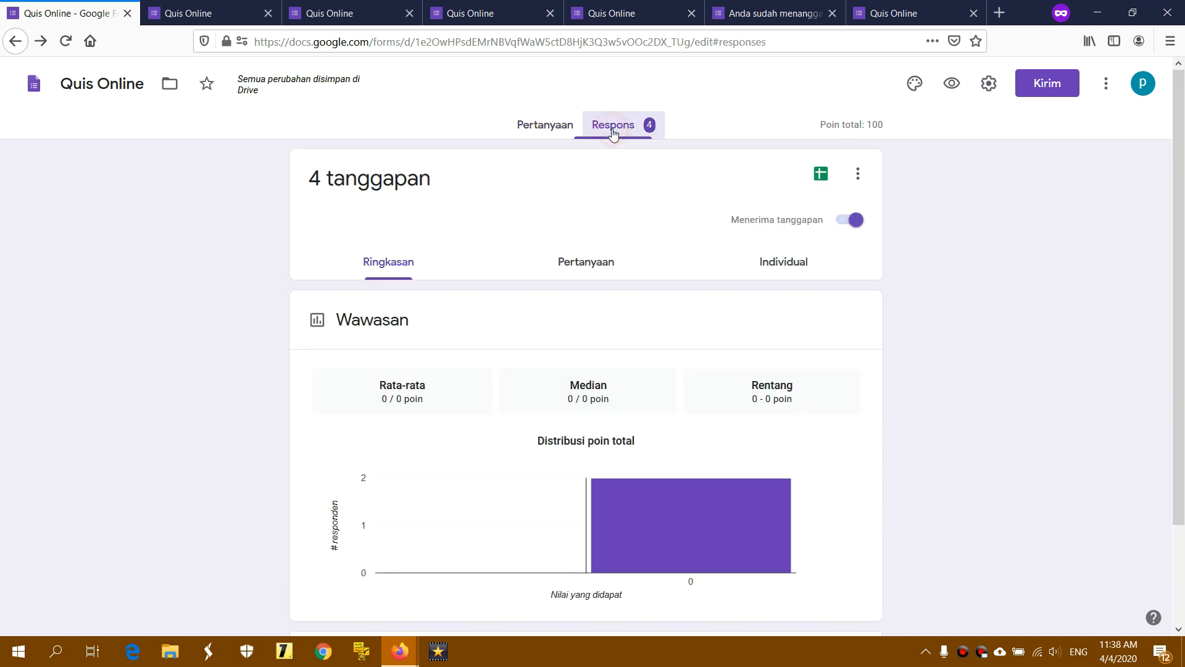
pyautogui.scroll(-15, 472, 267)
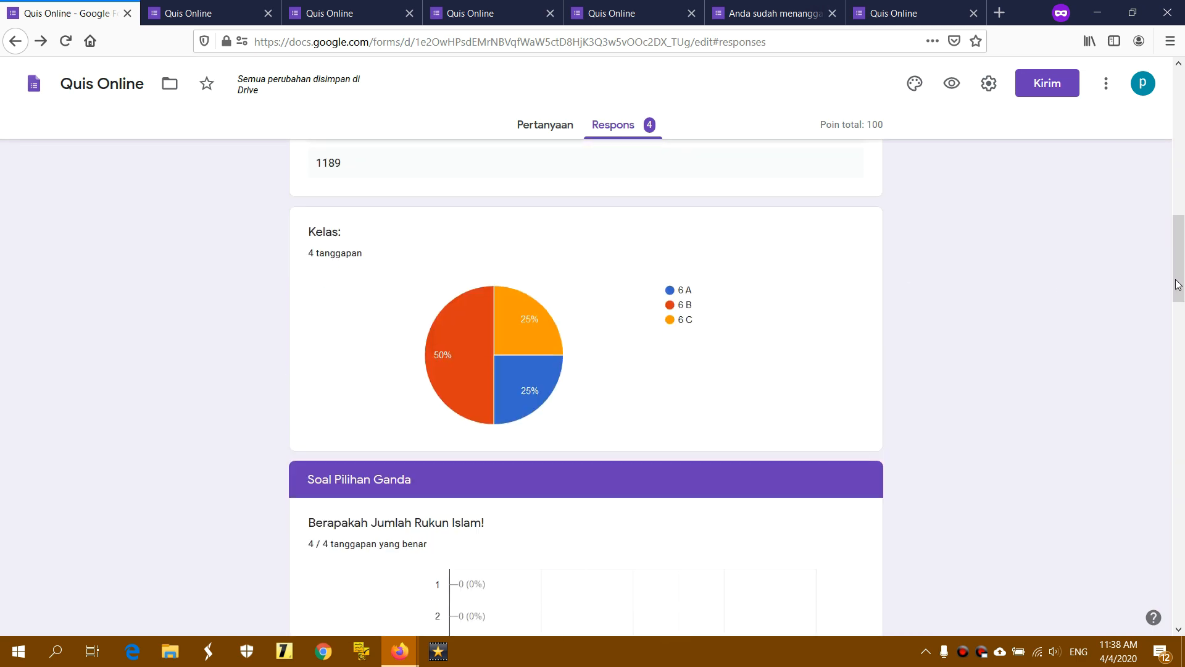
pyautogui.moveTo(1179, 283); pyautogui.dragTo(1180, 126)
# Switch to the Pertanyaan view and browse all four answers to the Nama question
pyautogui.click(595, 265)
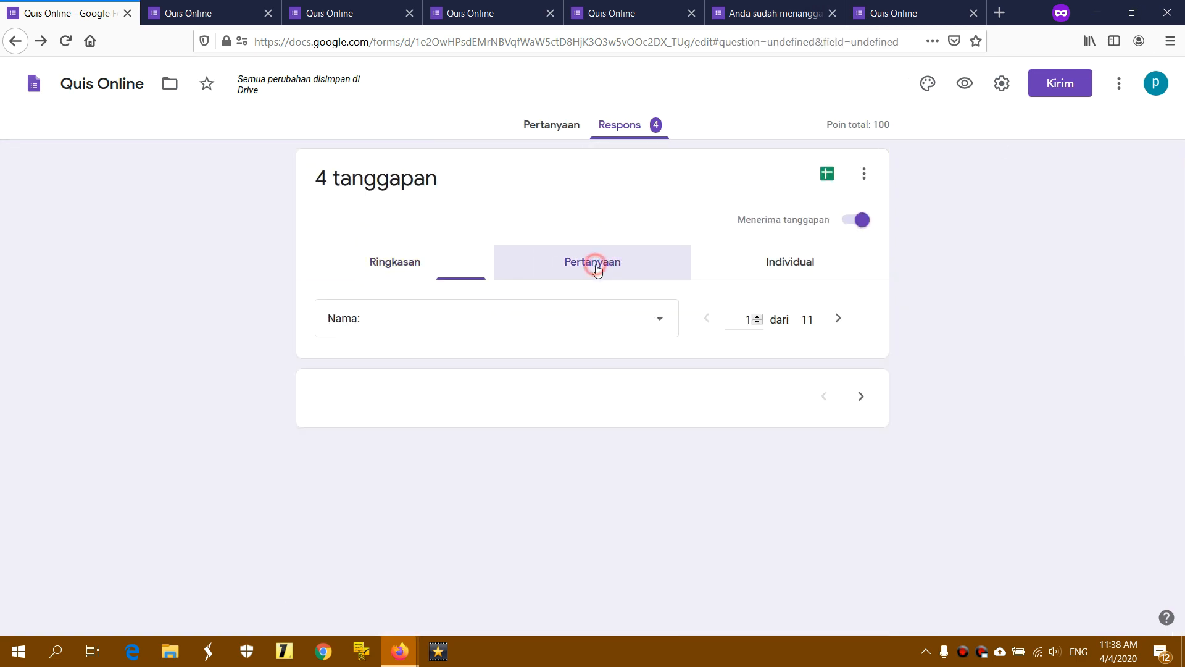
pyautogui.click(627, 318)
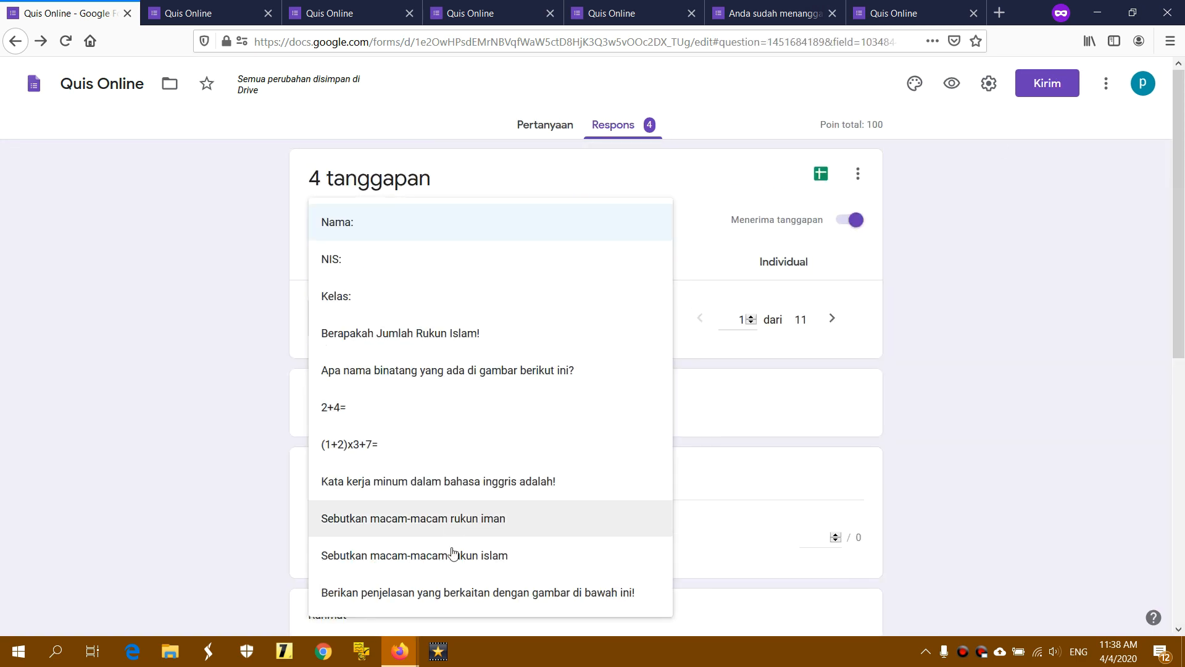
pyautogui.click(1045, 435)
pyautogui.scroll(-3, 646, 381)
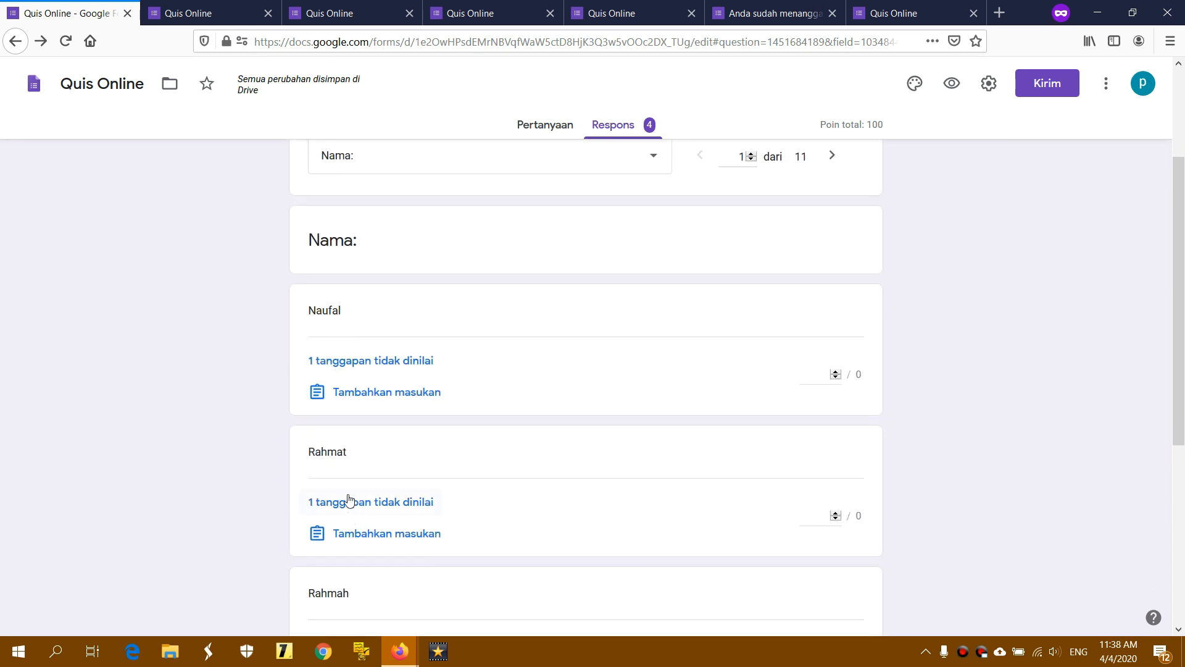
pyautogui.scroll(-6, 344, 501)
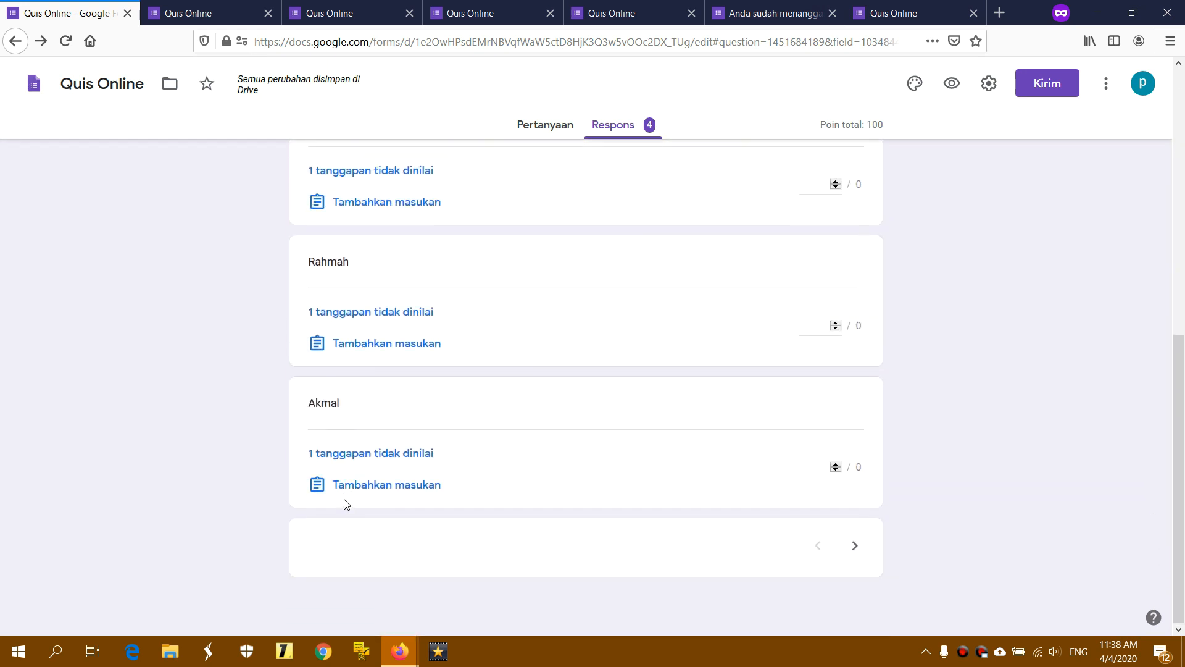
pyautogui.scroll(9, 344, 501)
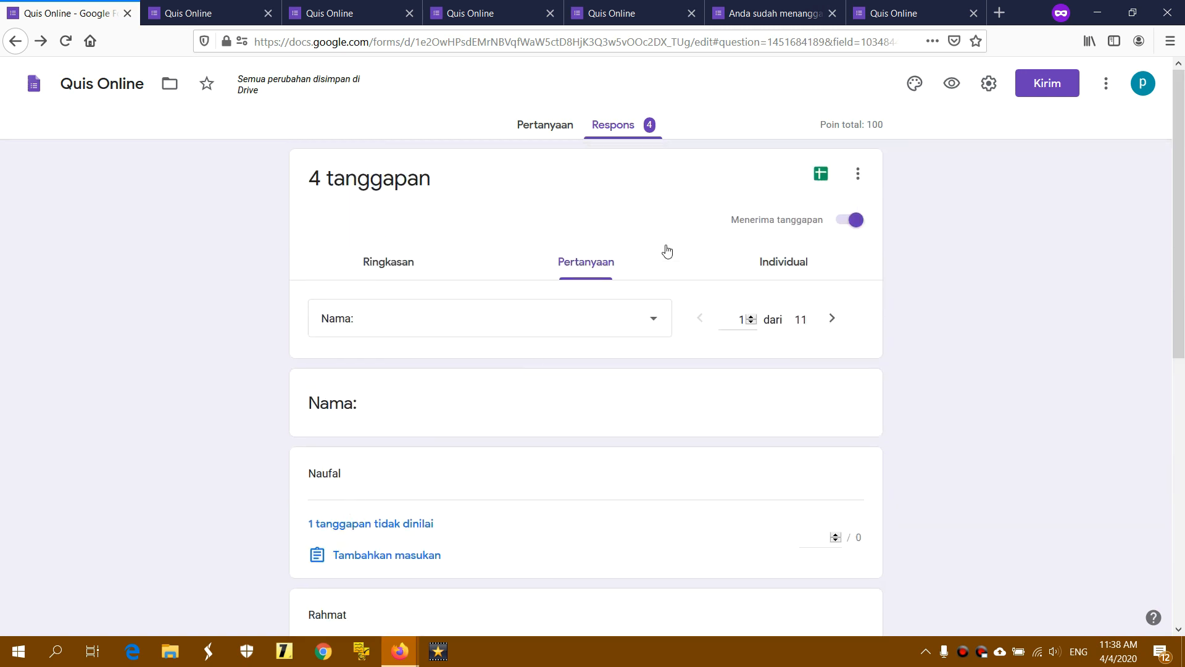
# Open the Individual responses view and review the first response, scored 80 of 100 points
pyautogui.click(783, 270)
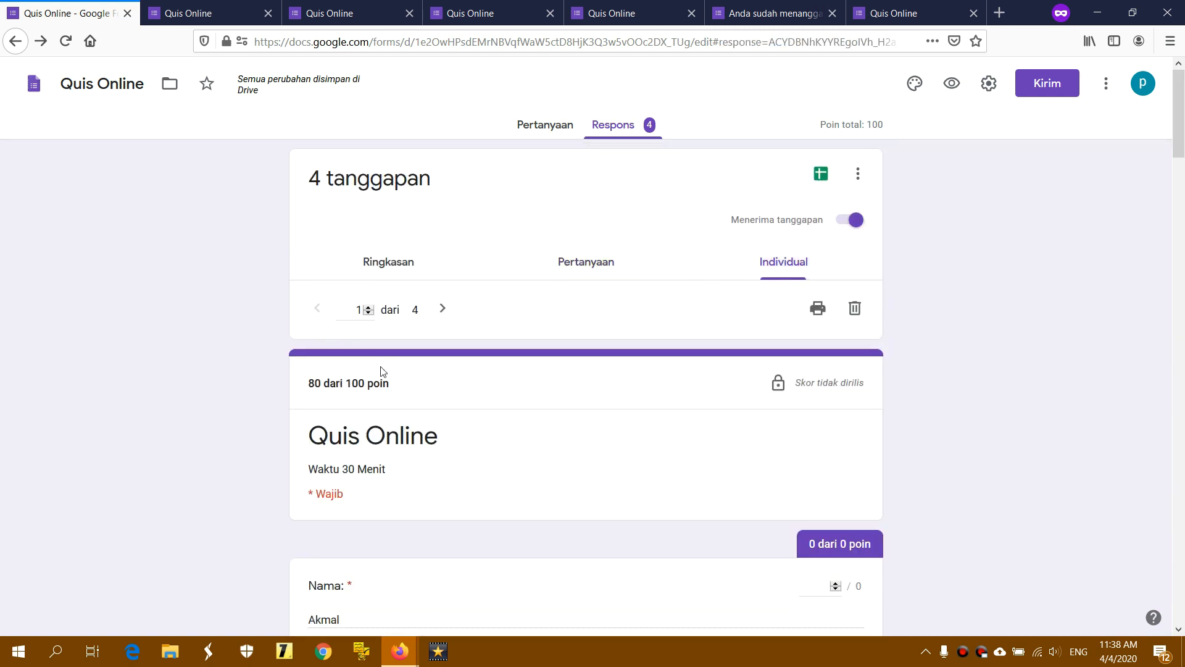
pyautogui.click(348, 311)
pyautogui.scroll(-3, 373, 362)
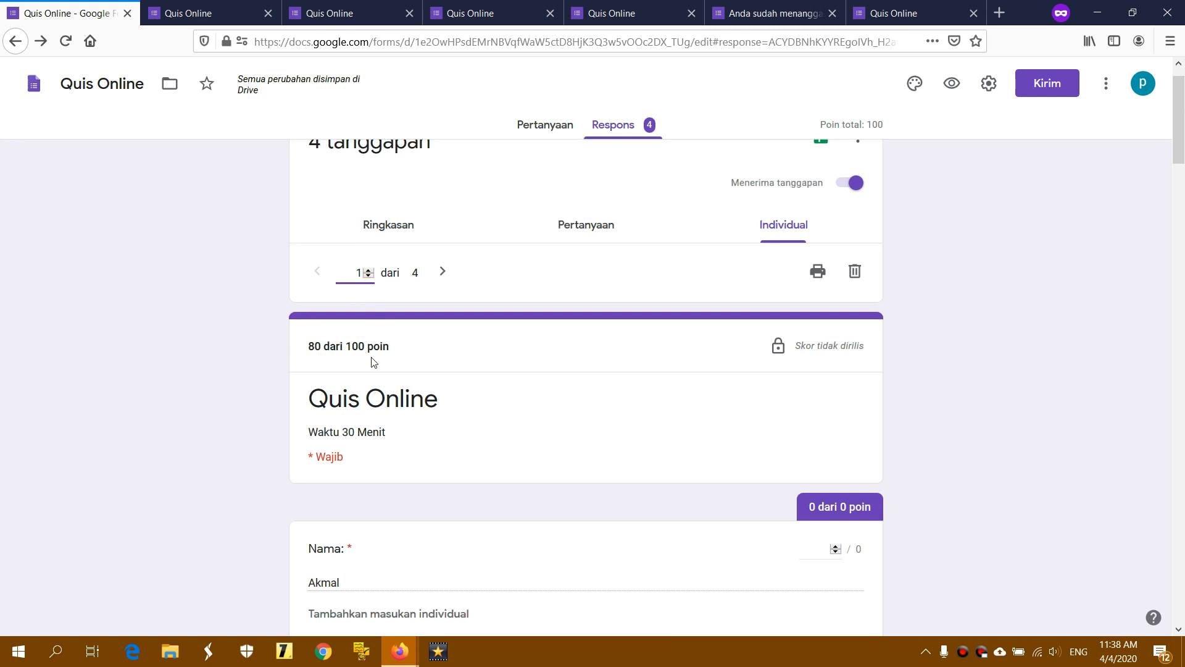
pyautogui.scroll(-1, 374, 362)
pyautogui.scroll(-8, 759, 352)
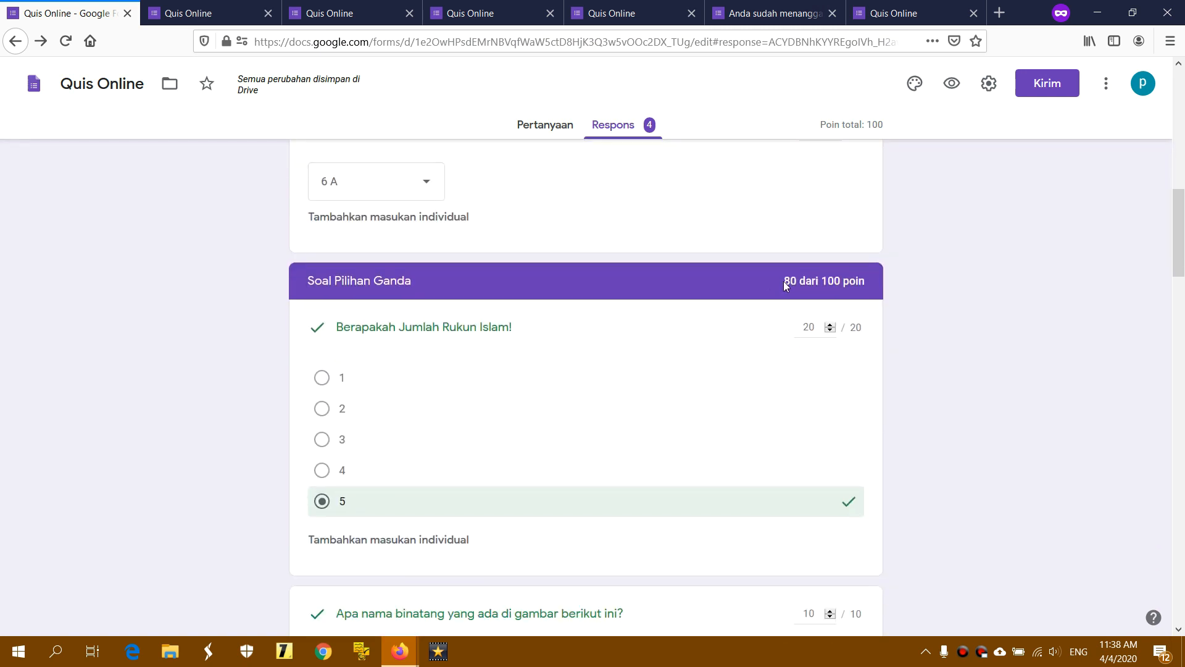
pyautogui.moveTo(786, 282); pyautogui.dragTo(841, 286)
pyautogui.click(582, 291)
pyautogui.scroll(7, 582, 291)
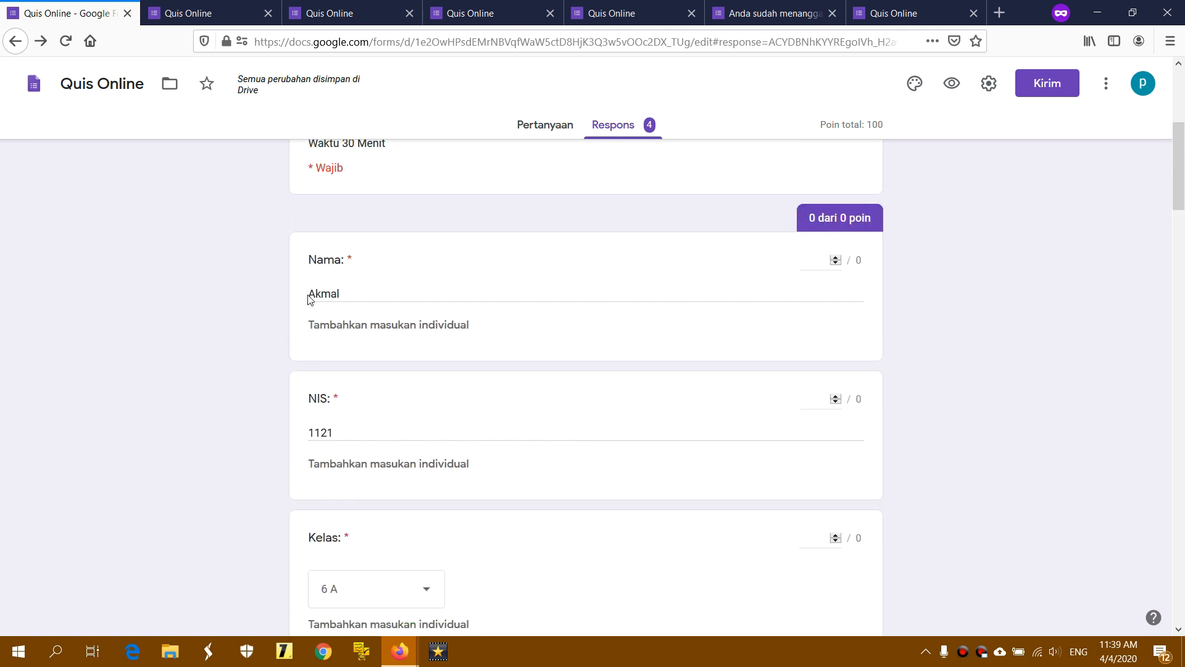
pyautogui.moveTo(354, 294); pyautogui.dragTo(295, 299)
pyautogui.click(435, 291)
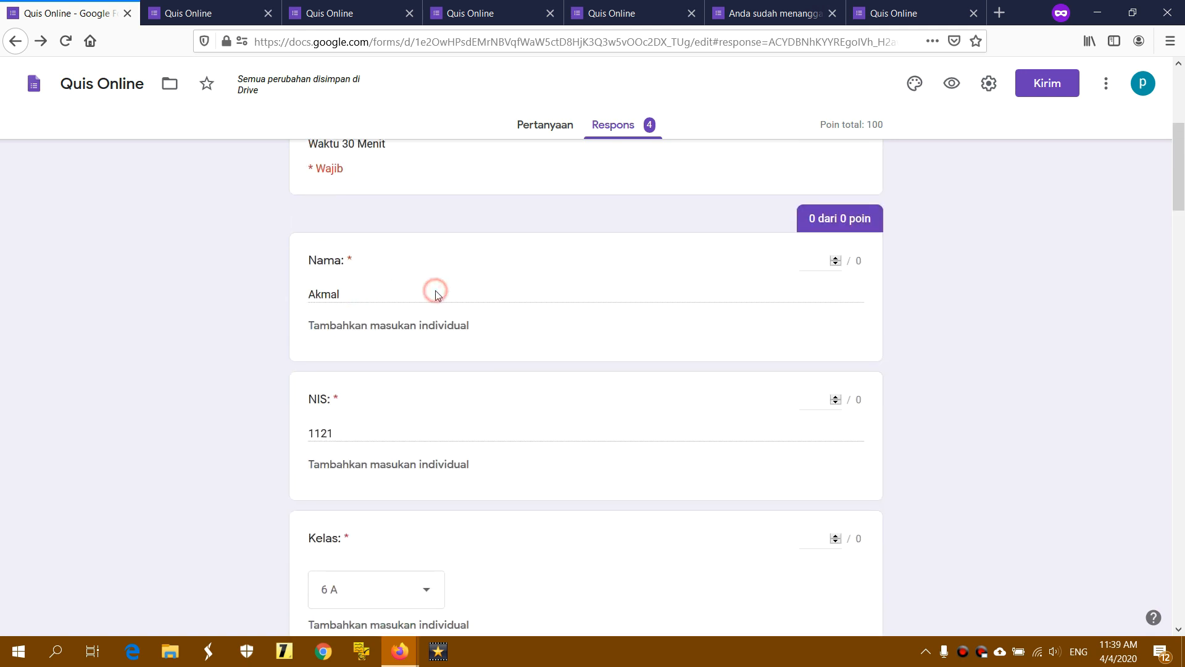
pyautogui.scroll(5, 436, 290)
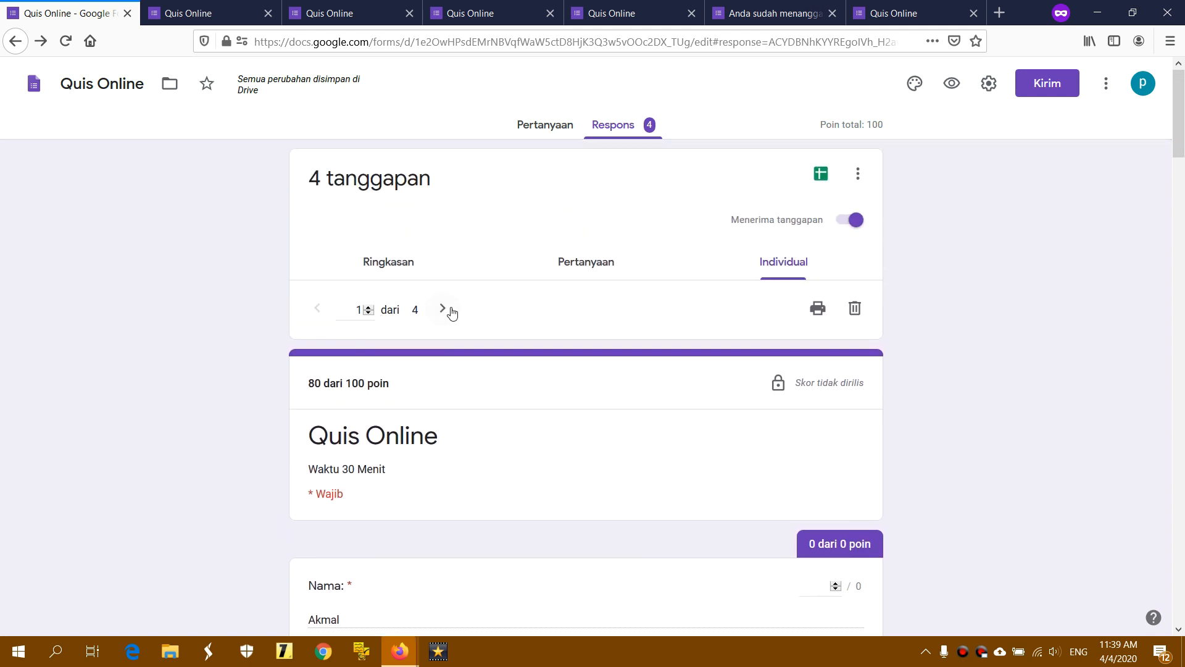
# Review response 2 of 4, which scored 40 of 100 points
pyautogui.click(443, 310)
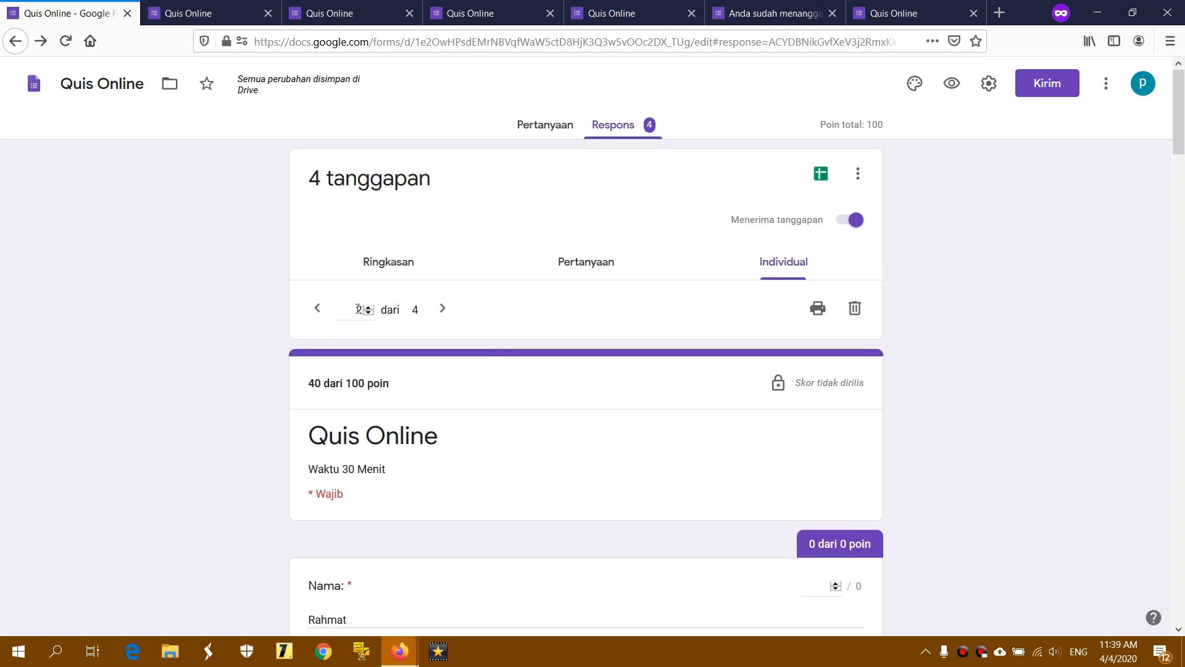
pyautogui.scroll(-2, 353, 503)
pyautogui.moveTo(310, 542); pyautogui.dragTo(364, 543)
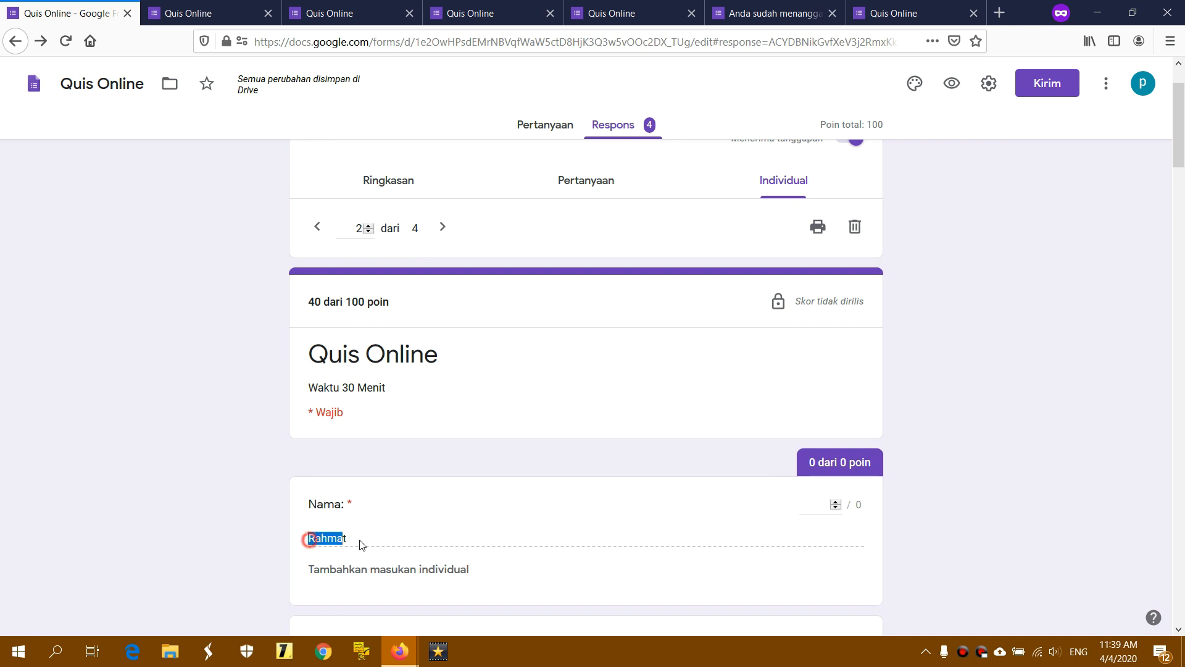
pyautogui.scroll(-2, 516, 507)
pyautogui.scroll(-8, 516, 508)
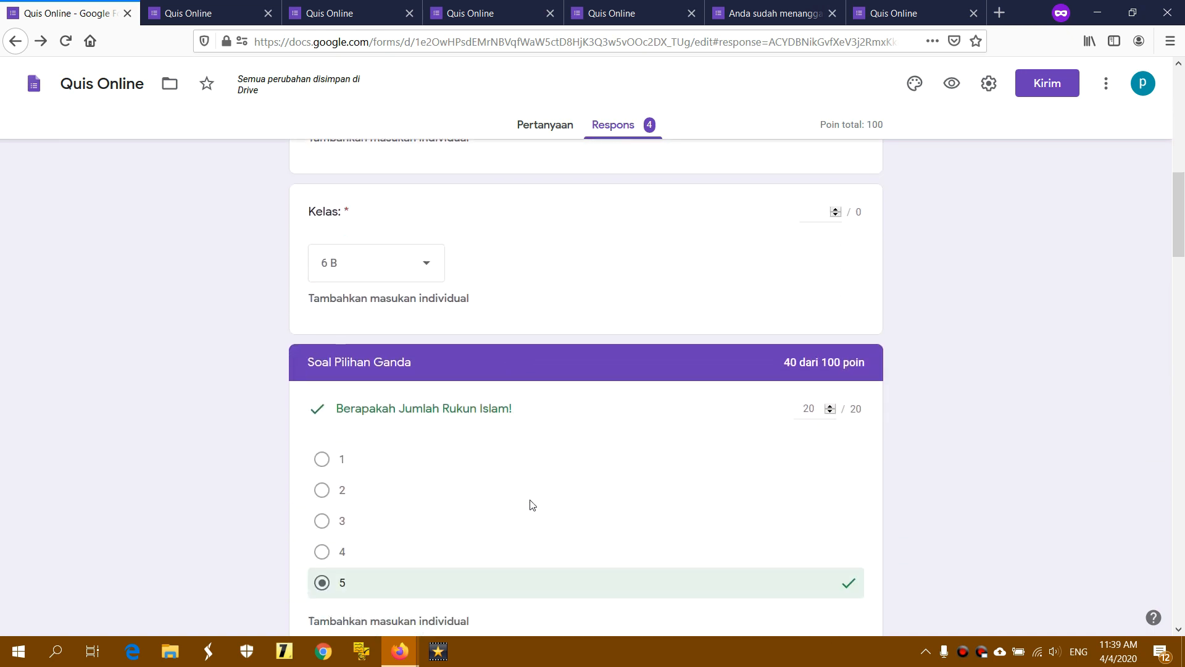
pyautogui.scroll(-2, 830, 399)
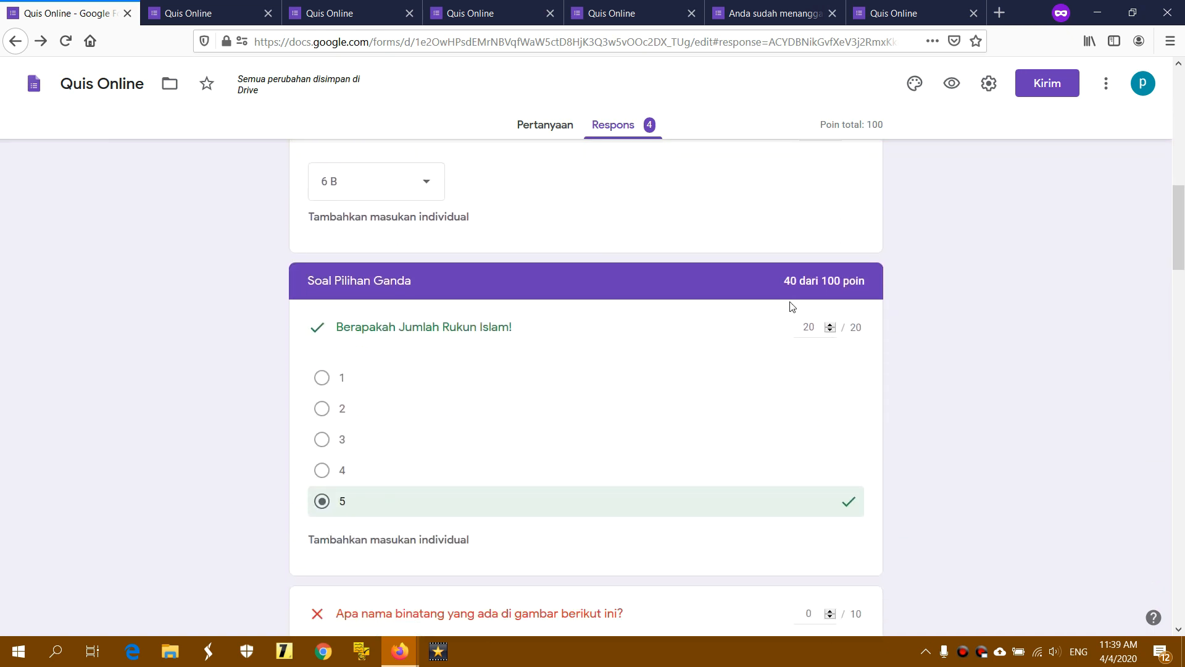
pyautogui.tripleClick(786, 280)
pyautogui.click(788, 279)
pyautogui.scroll(5, 789, 308)
pyautogui.scroll(5, 790, 312)
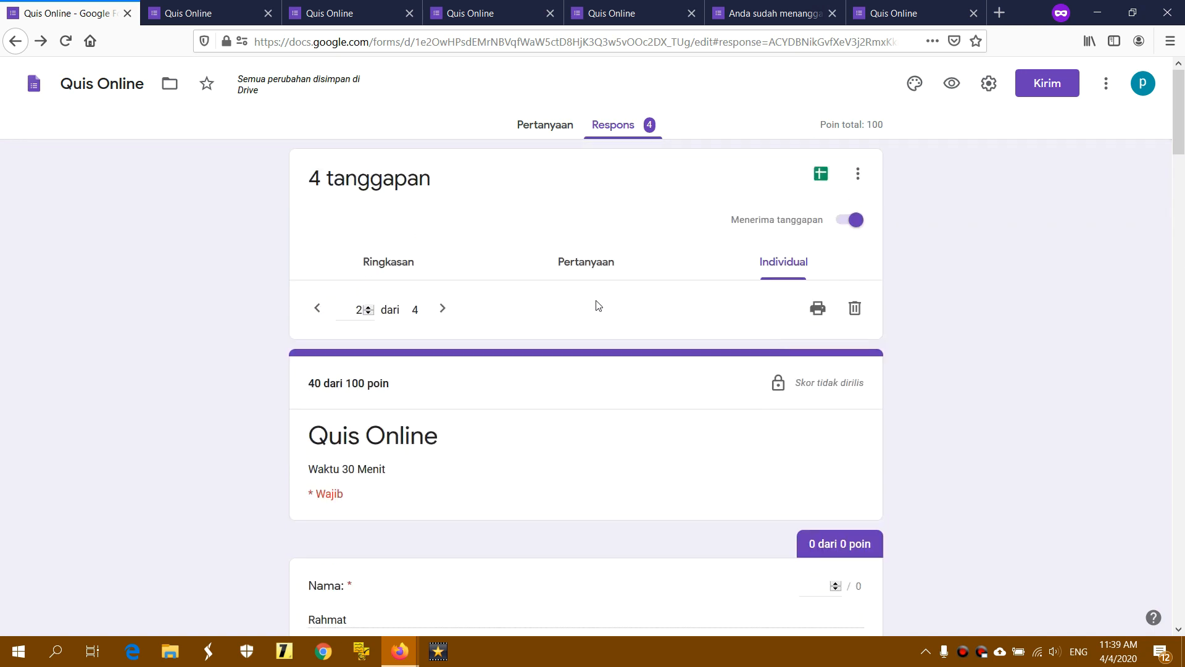
# Scroll through response 3 of 4 and check its score
pyautogui.click(444, 310)
pyautogui.scroll(-3, 537, 368)
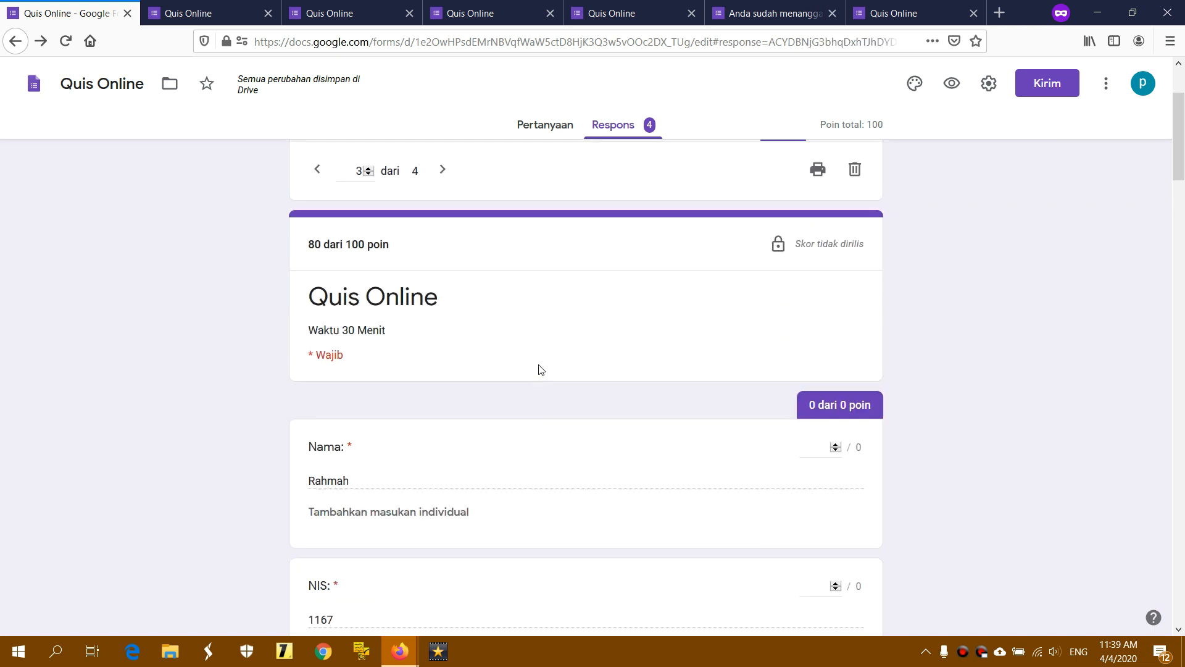
pyautogui.scroll(-2, 387, 430)
pyautogui.scroll(2, 347, 427)
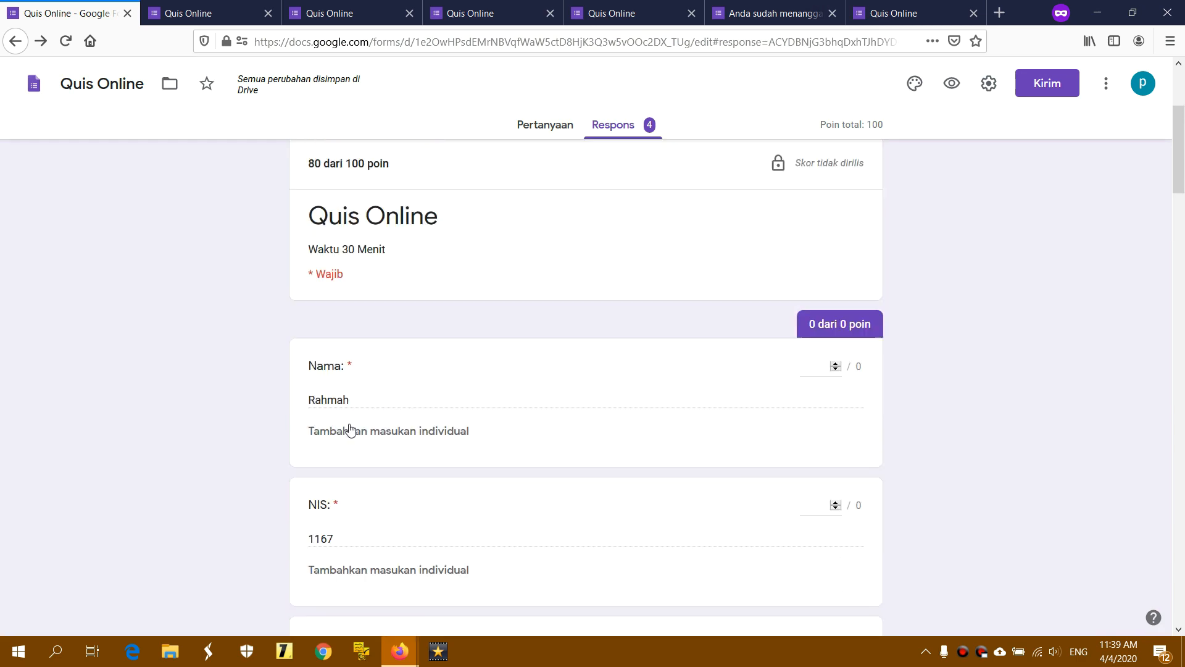
pyautogui.scroll(-3, 355, 428)
pyautogui.scroll(-2, 506, 433)
pyautogui.scroll(5, 506, 433)
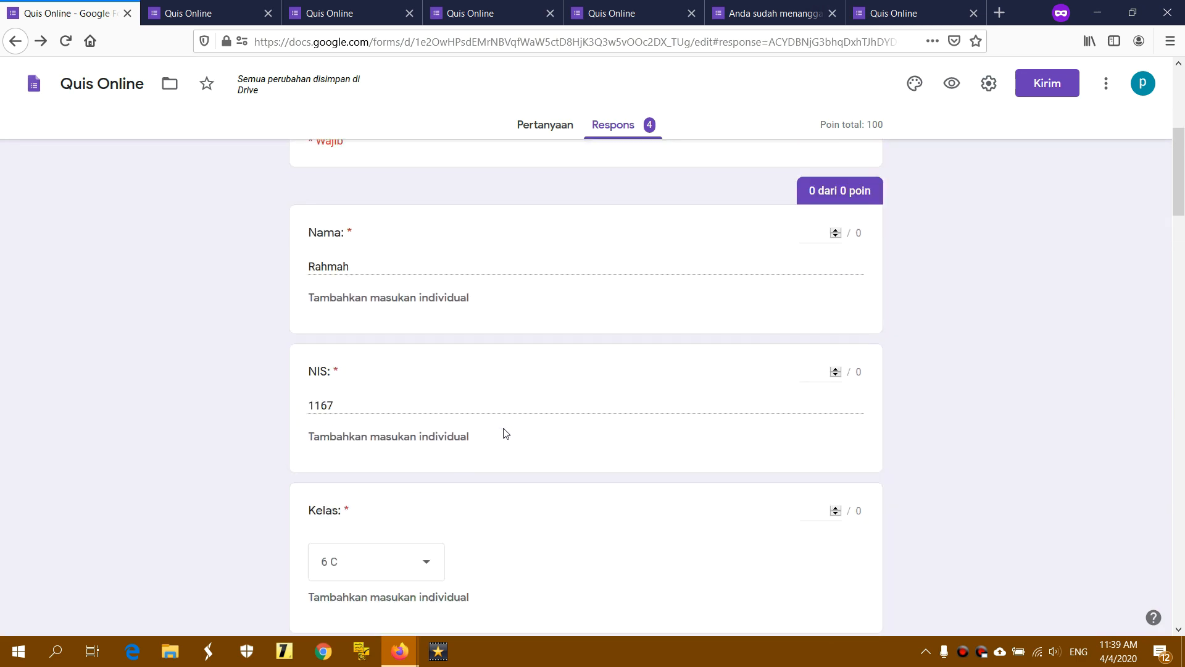
pyautogui.scroll(-5, 506, 433)
pyautogui.scroll(-5, 505, 432)
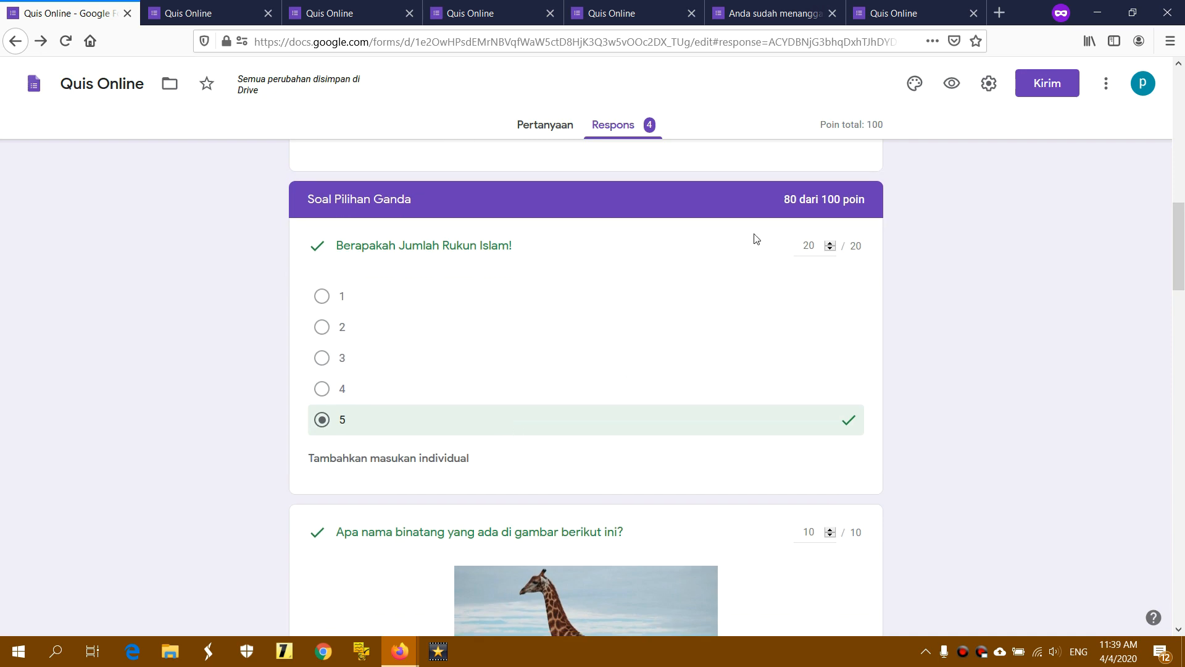
pyautogui.moveTo(786, 202); pyautogui.dragTo(867, 203)
pyautogui.click(876, 203)
pyautogui.scroll(8, 579, 321)
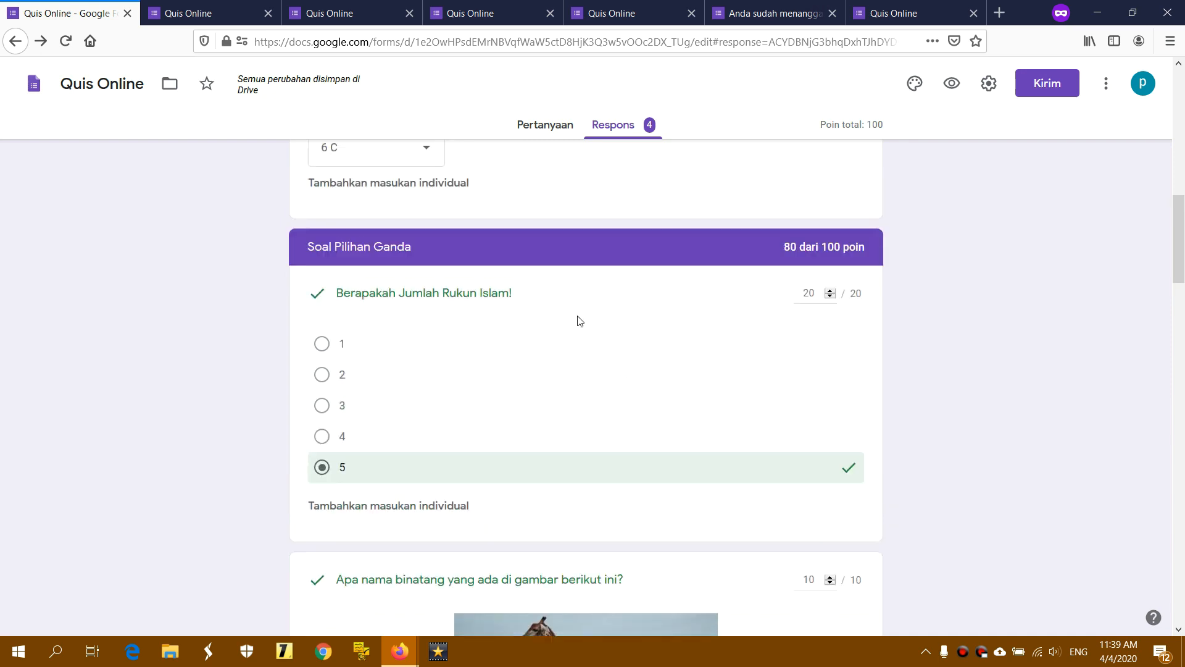
pyautogui.scroll(5, 580, 320)
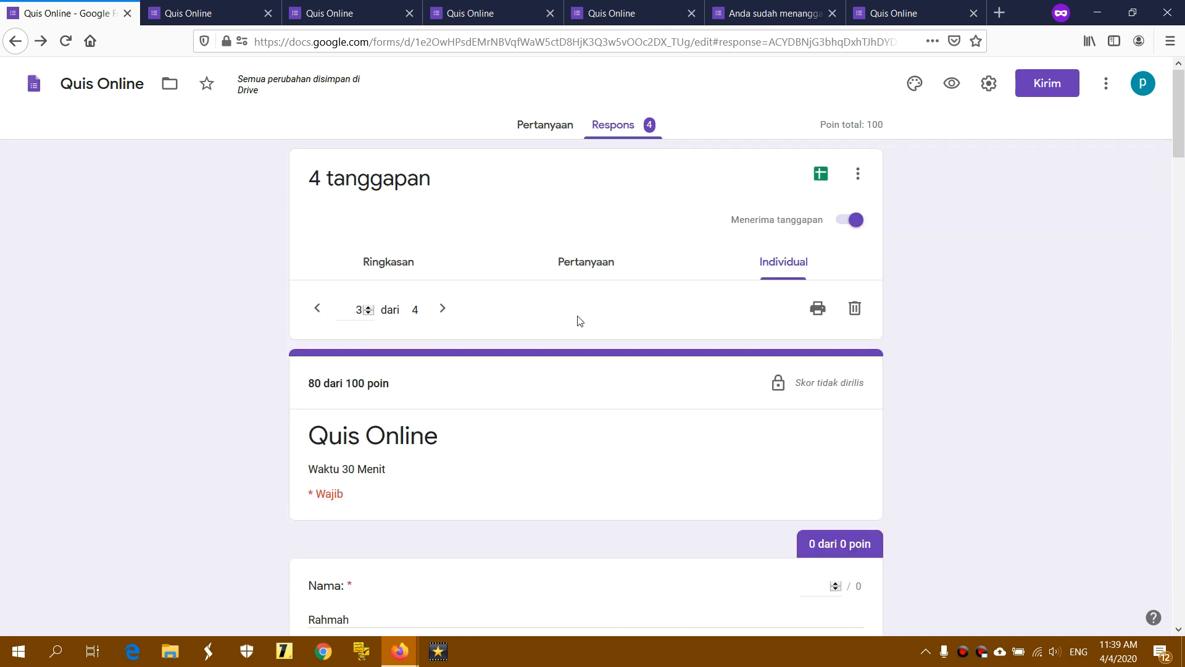
# Review response 4 of 4, then return to the per-question view
pyautogui.click(442, 308)
pyautogui.scroll(-4, 554, 320)
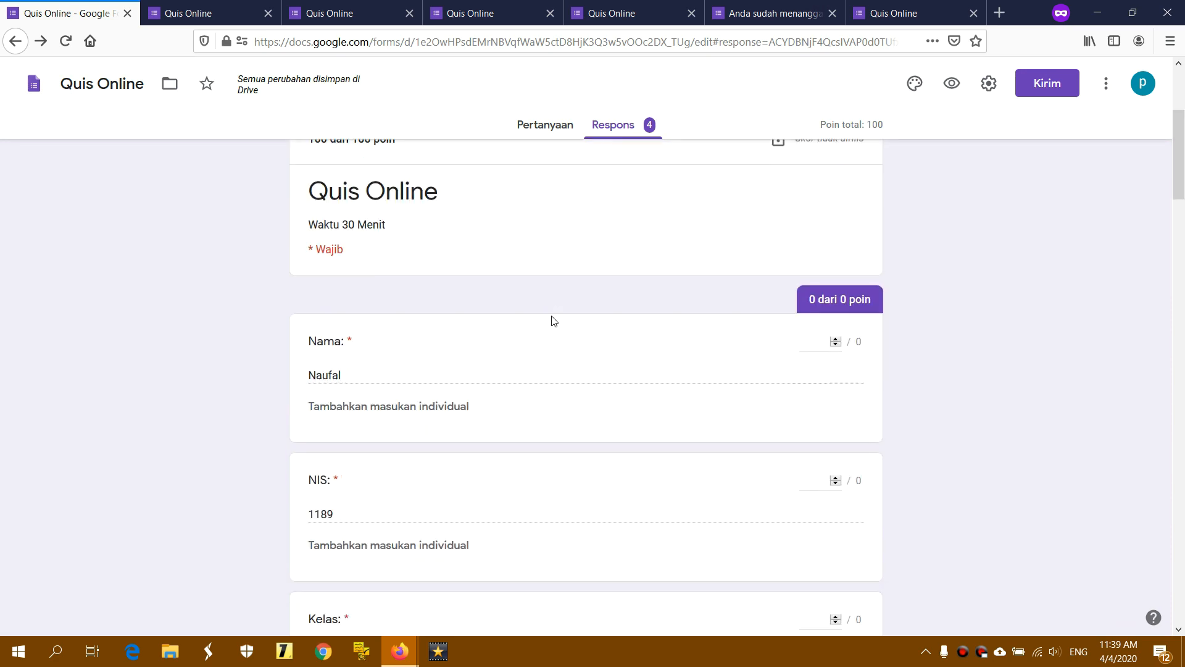
pyautogui.scroll(-7, 554, 321)
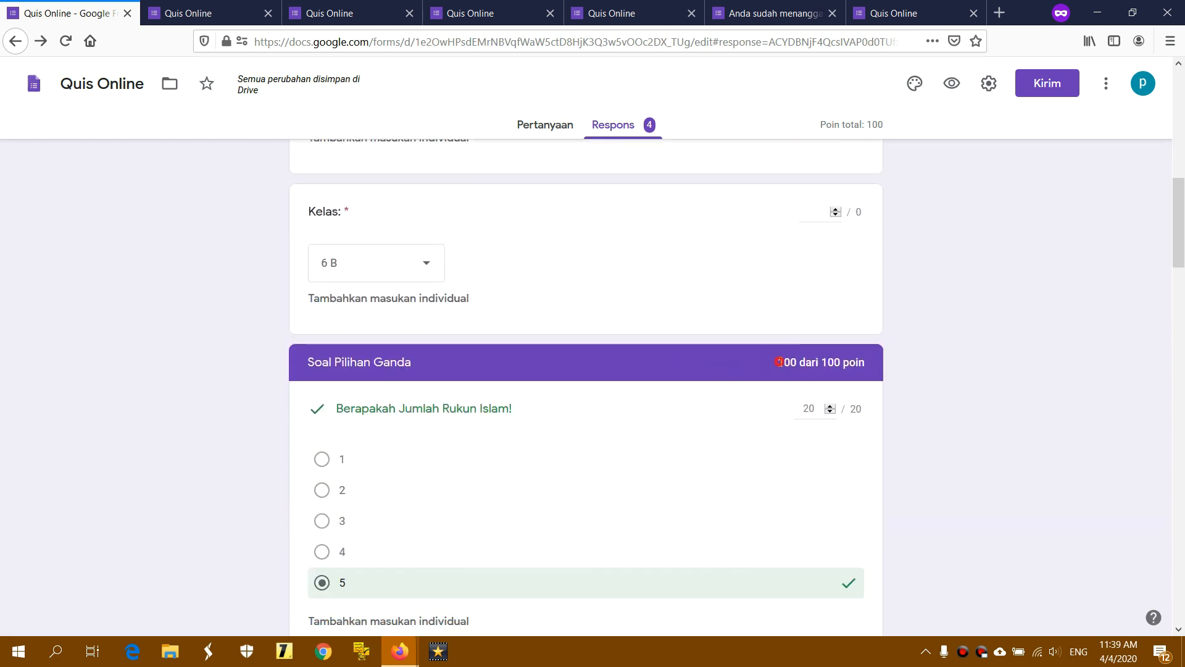
pyautogui.scroll(8, 866, 364)
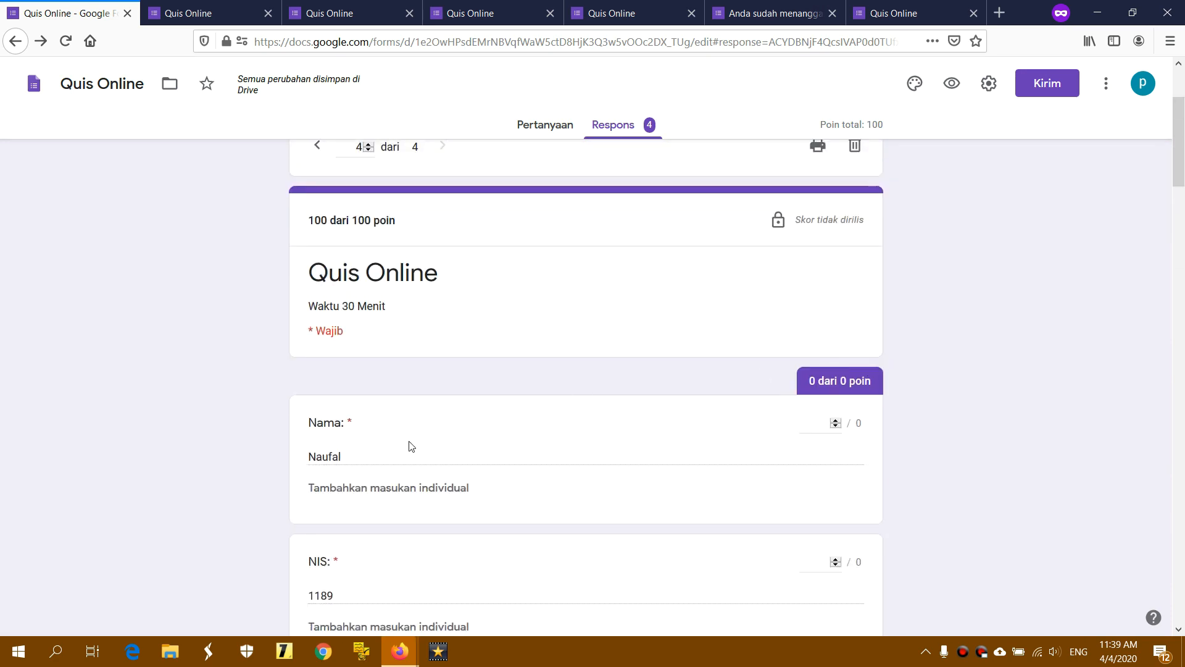
pyautogui.moveTo(342, 458); pyautogui.dragTo(302, 460)
pyautogui.click(364, 454)
pyautogui.scroll(3, 438, 395)
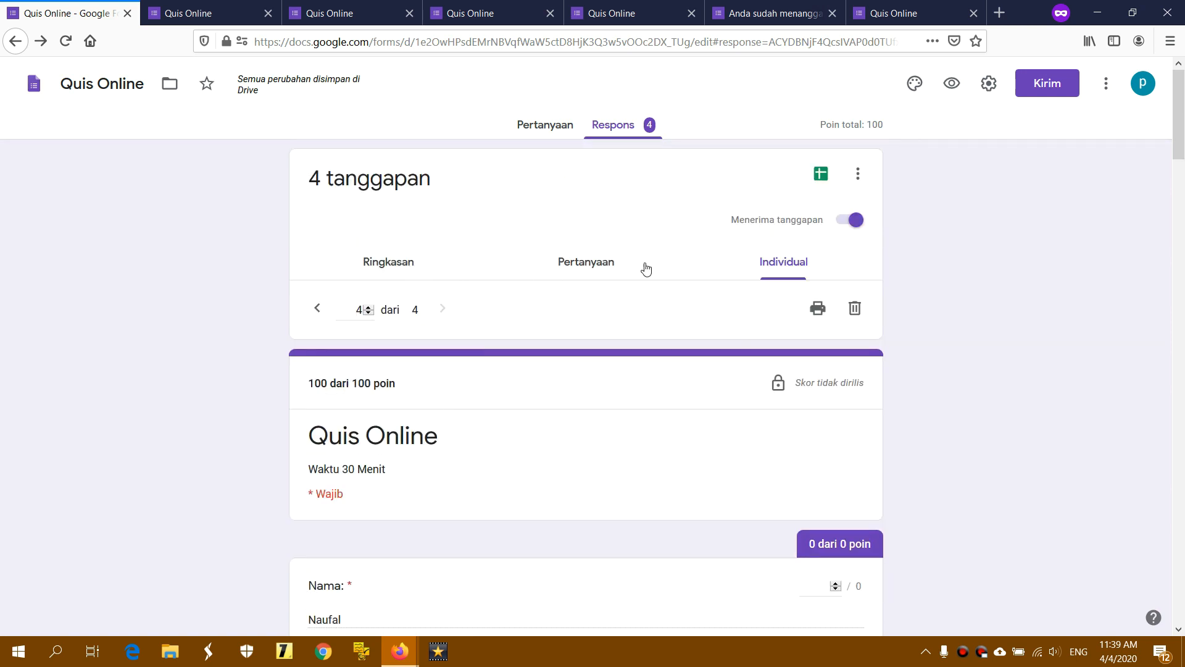
pyautogui.click(773, 264)
# Go back to the responses summary and begin linking to a new spreadsheet ('Buat spreadsheet baru')
pyautogui.click(595, 267)
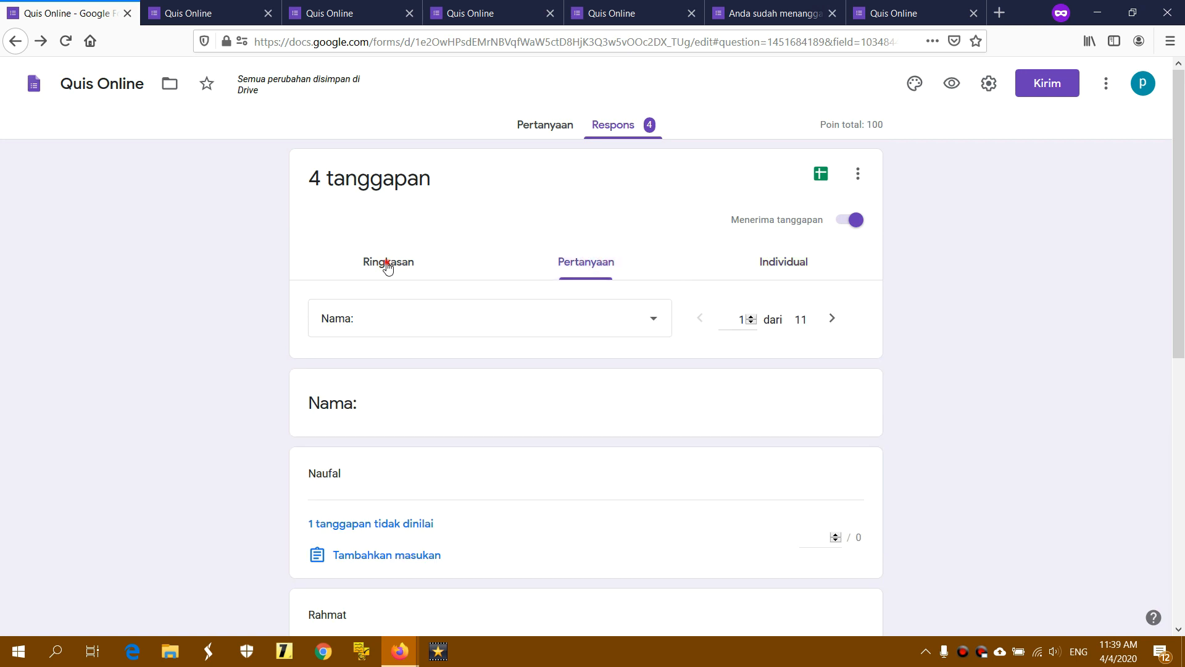
pyautogui.click(387, 264)
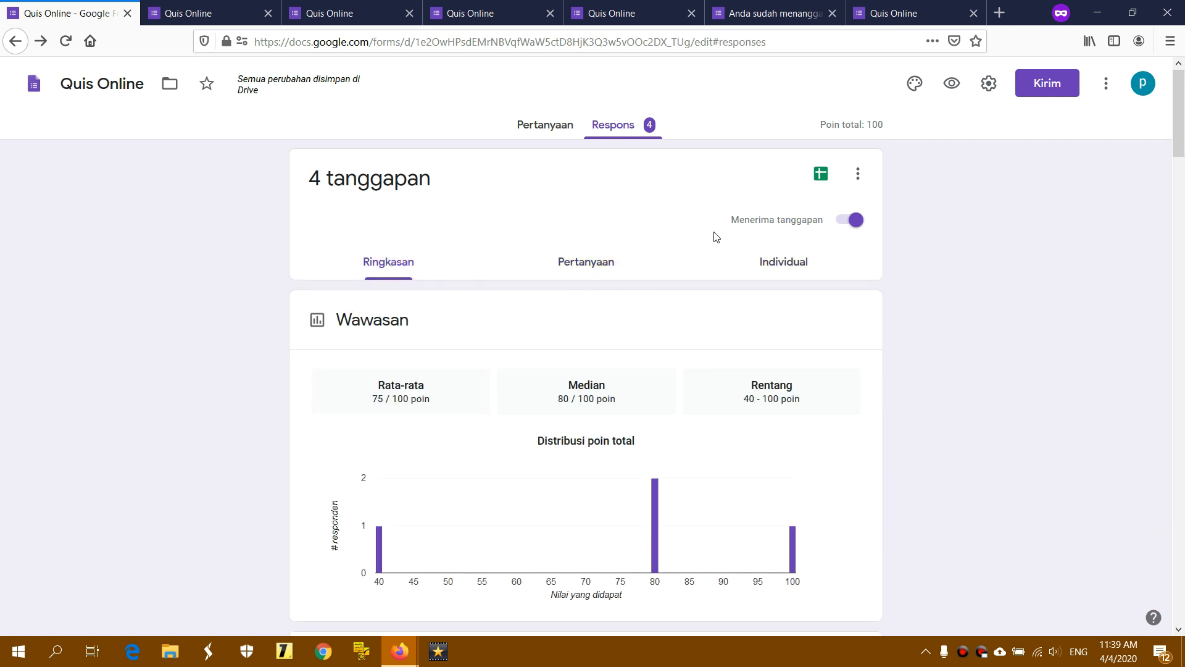
pyautogui.click(821, 184)
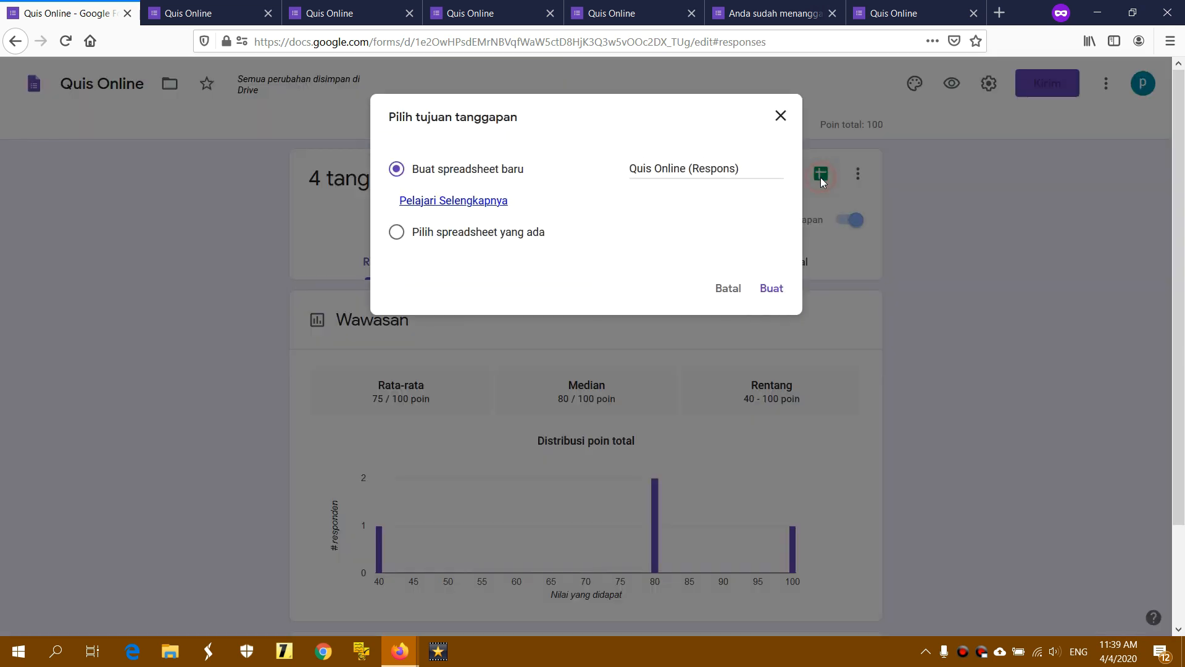
pyautogui.click(753, 171)
pyautogui.click(460, 232)
pyautogui.click(449, 170)
# Name the new spreadsheet 'Contoh Data Quis Online' and create it
pyautogui.click(754, 169)
pyautogui.moveTo(754, 168); pyautogui.dragTo(692, 167)
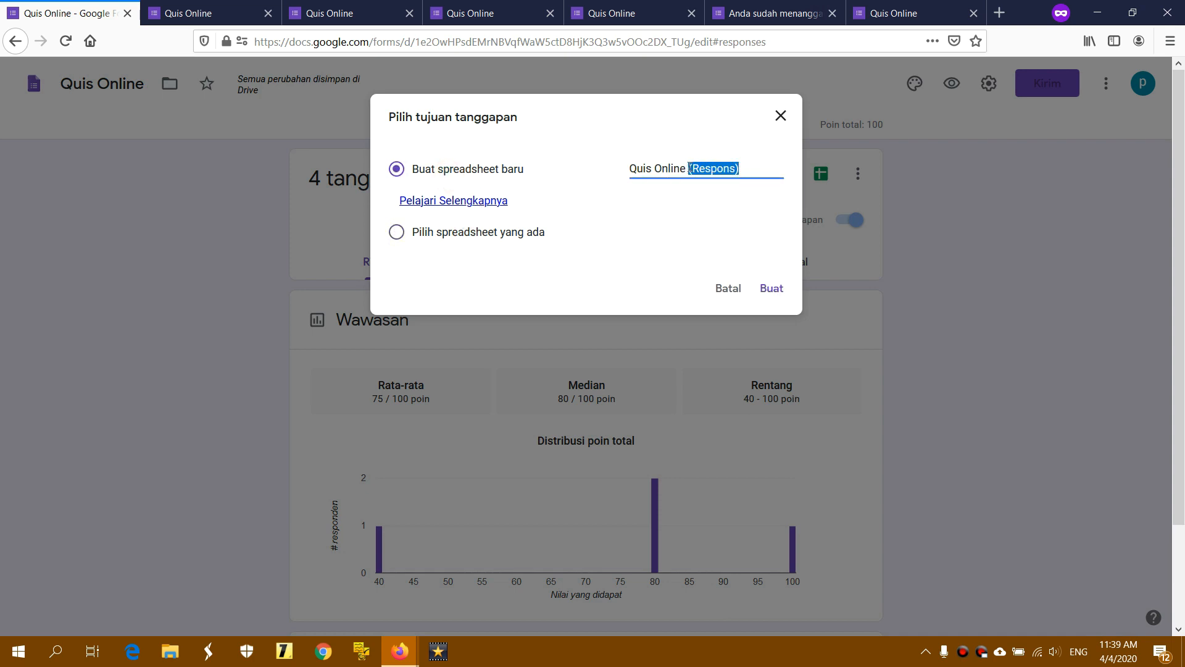
pyautogui.press('BackSpace')
pyautogui.click(631, 171)
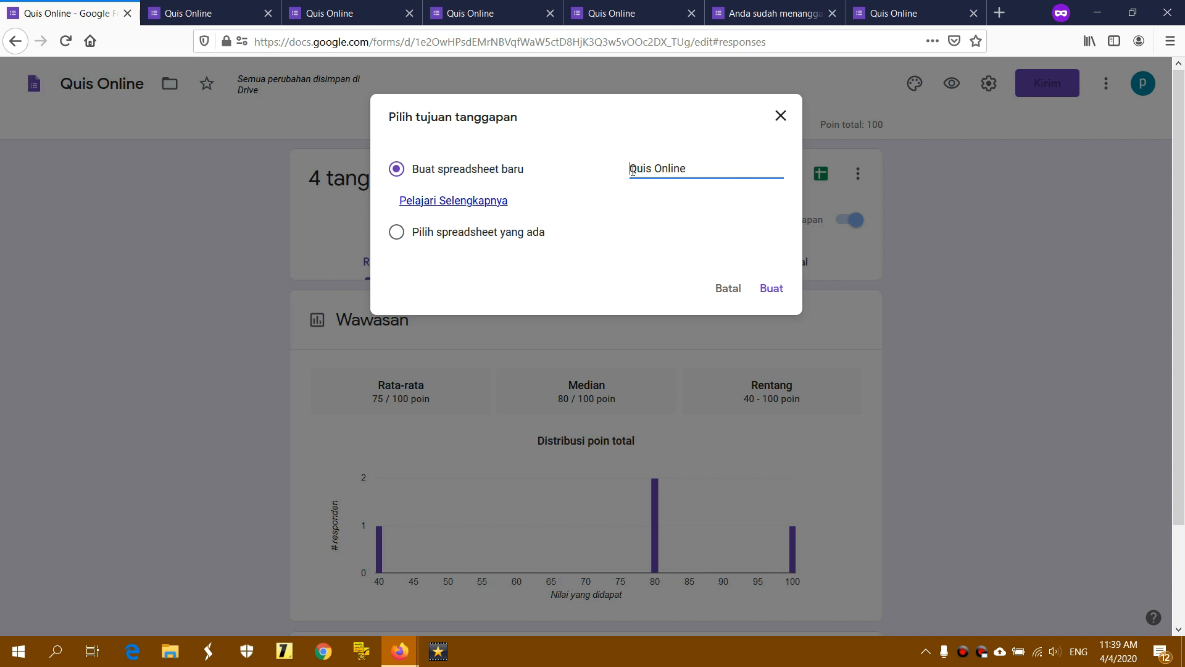
pyautogui.write('Contoh data')
pyautogui.press('BackSpace')
pyautogui.press('BackSpace')
pyautogui.press('BackSpace')
pyautogui.press('BackSpace')
pyautogui.write('Data')
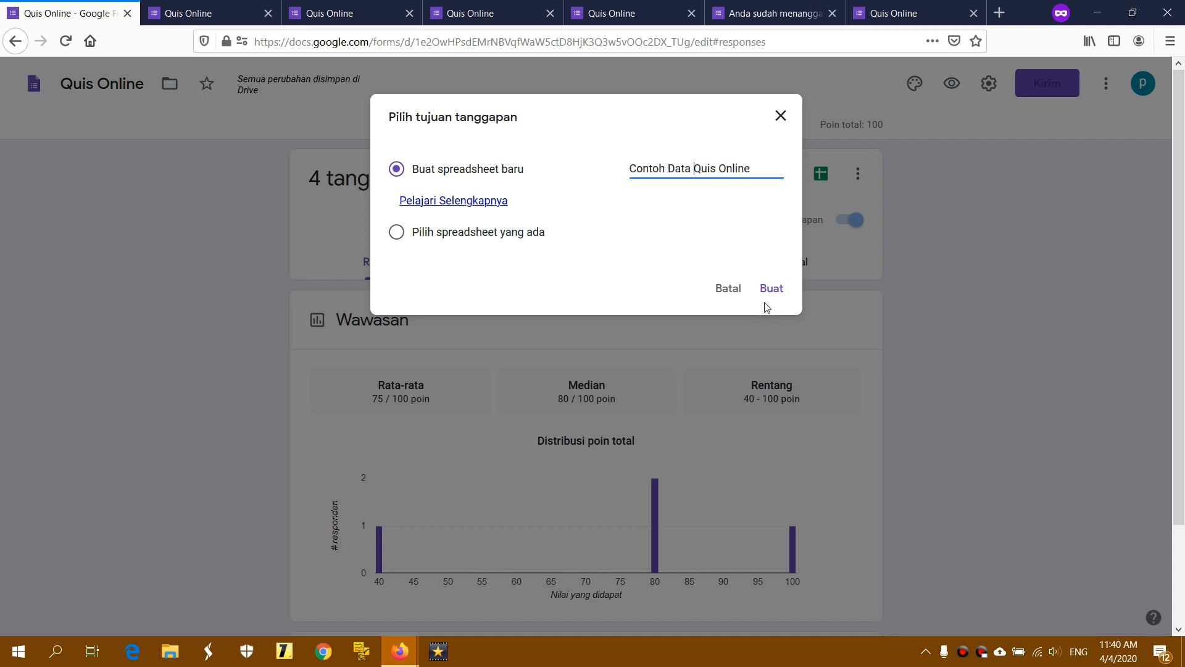
pyautogui.click(783, 287)
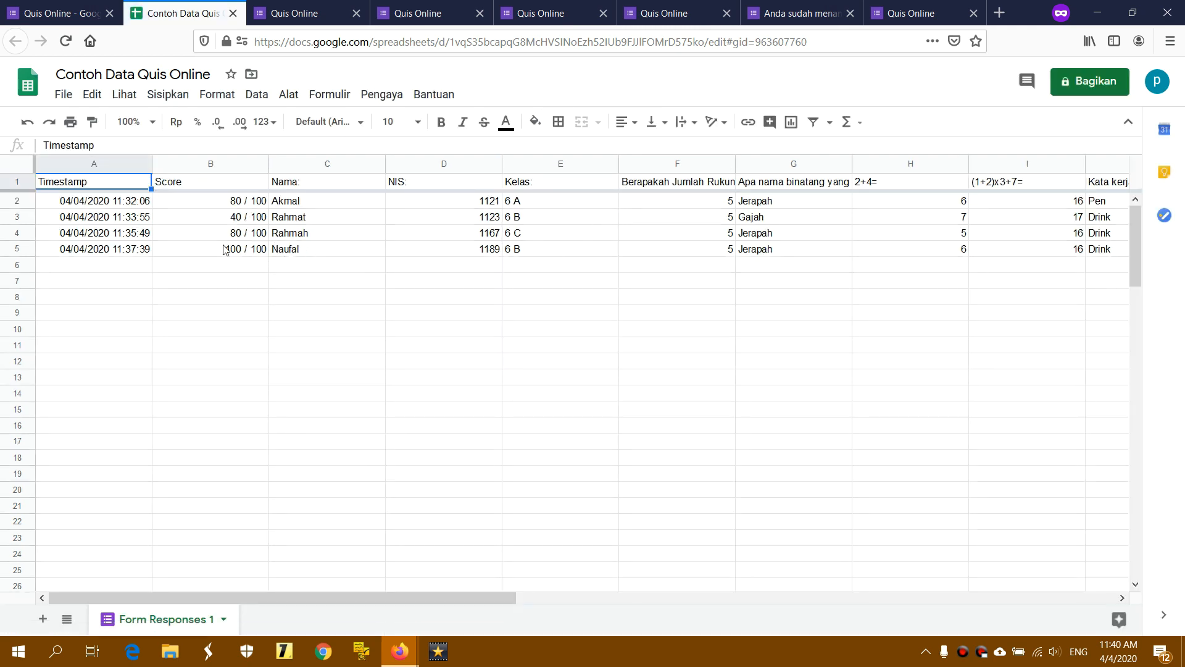
# Inspect the four response rows, Score column and essay cells K2:M7, then select header row 1
pyautogui.click(93, 202)
pyautogui.click(17, 201)
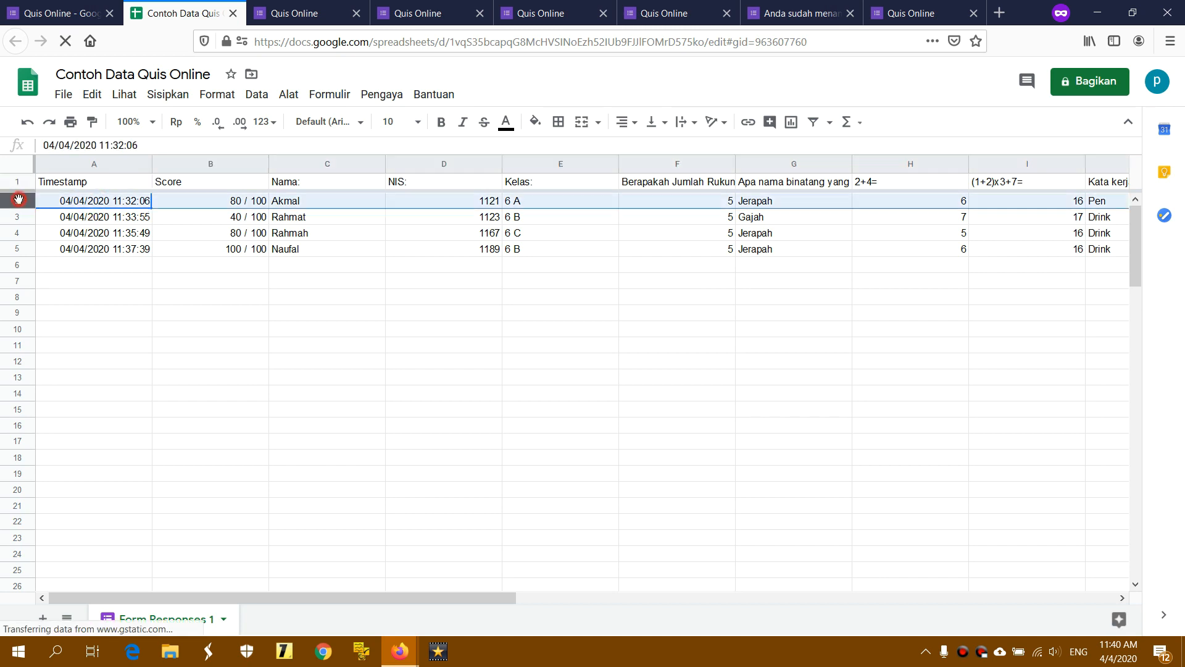
pyautogui.click(28, 249)
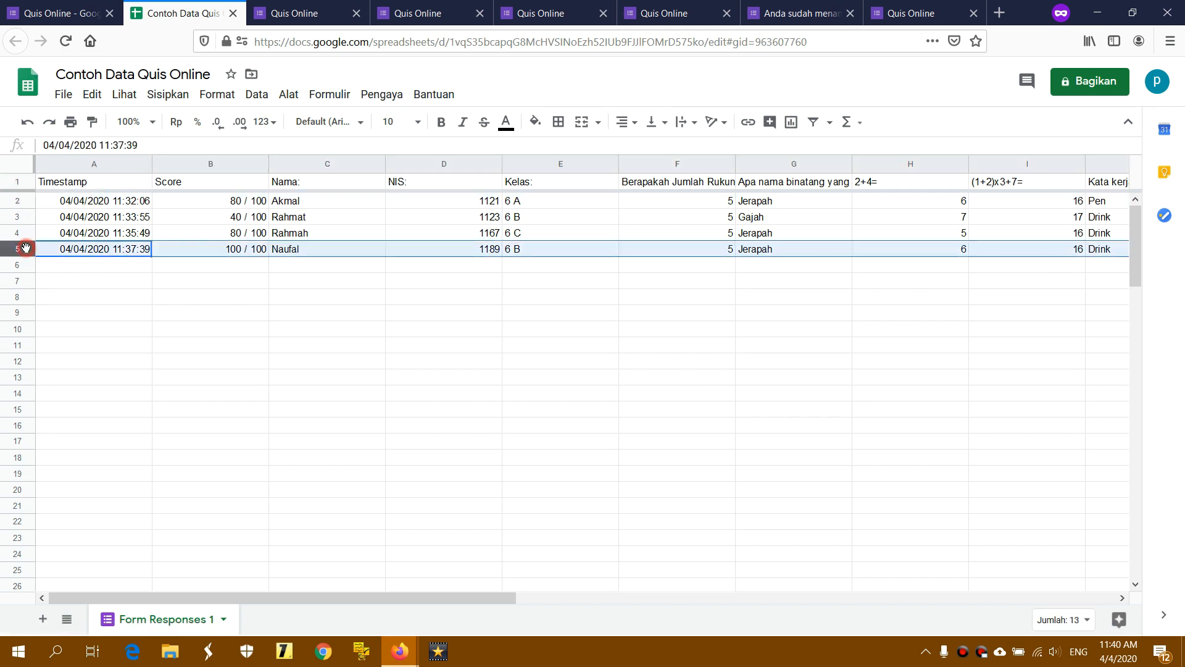
pyautogui.click(234, 166)
pyautogui.click(334, 253)
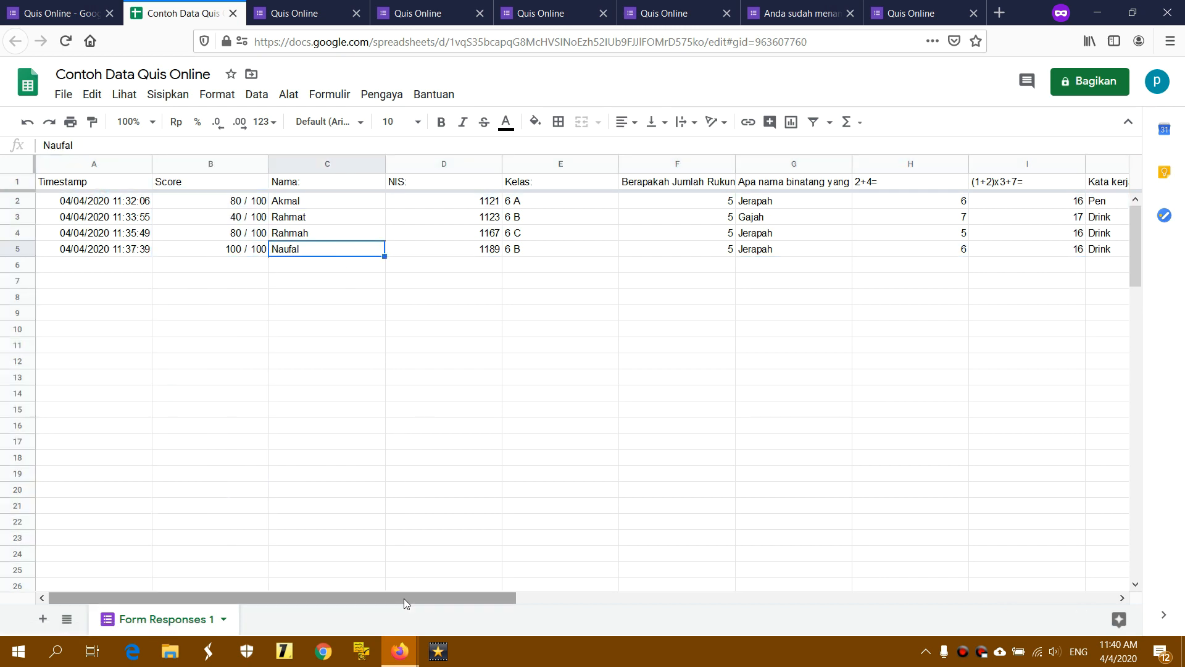
pyautogui.moveTo(405, 602); pyautogui.dragTo(886, 584)
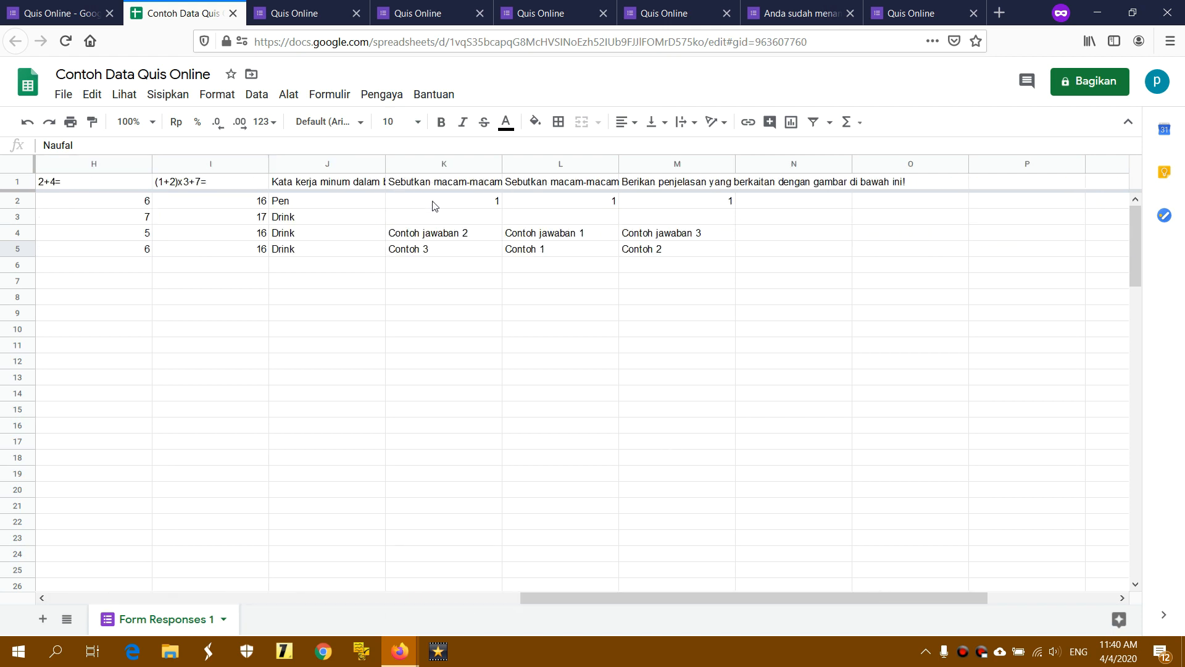
pyautogui.moveTo(434, 205); pyautogui.dragTo(715, 279)
pyautogui.click(718, 318)
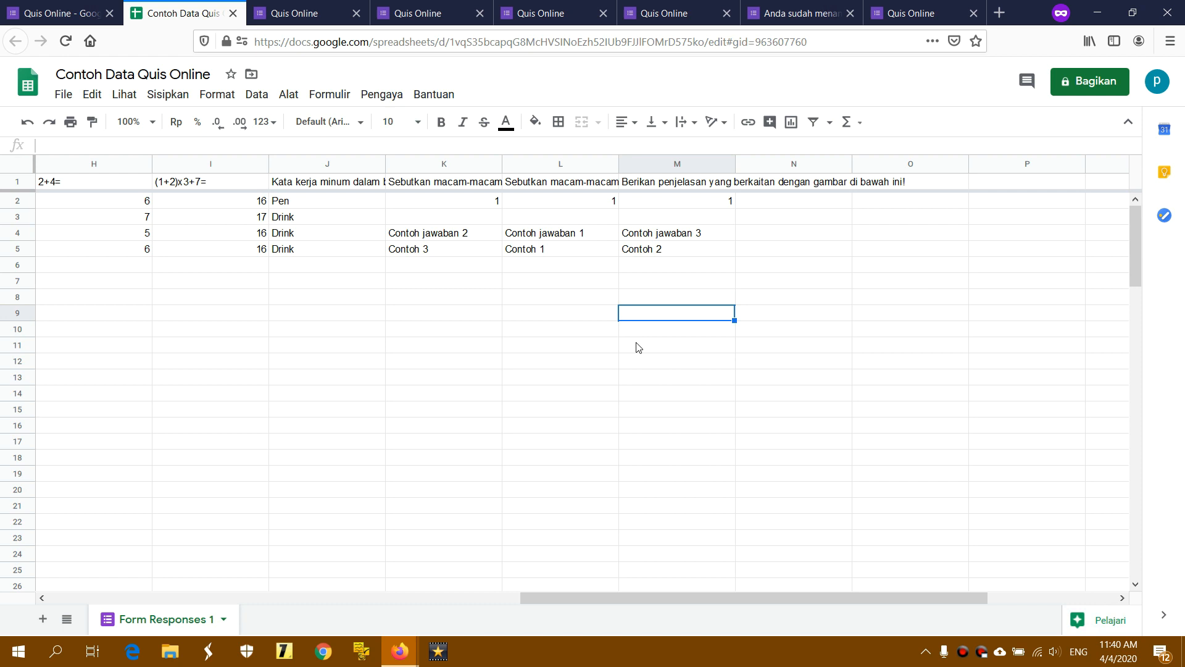
pyautogui.click(16, 181)
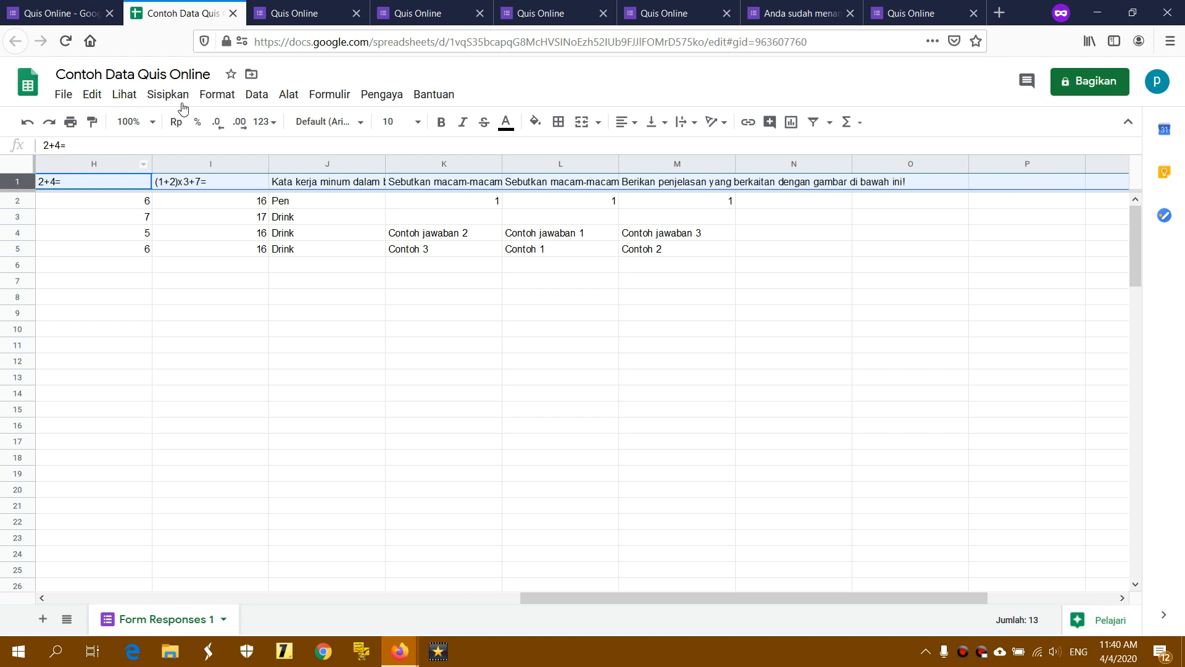
# Wrap the header row text with Format > Pengemasan teks > Kemas
pyautogui.click(224, 96)
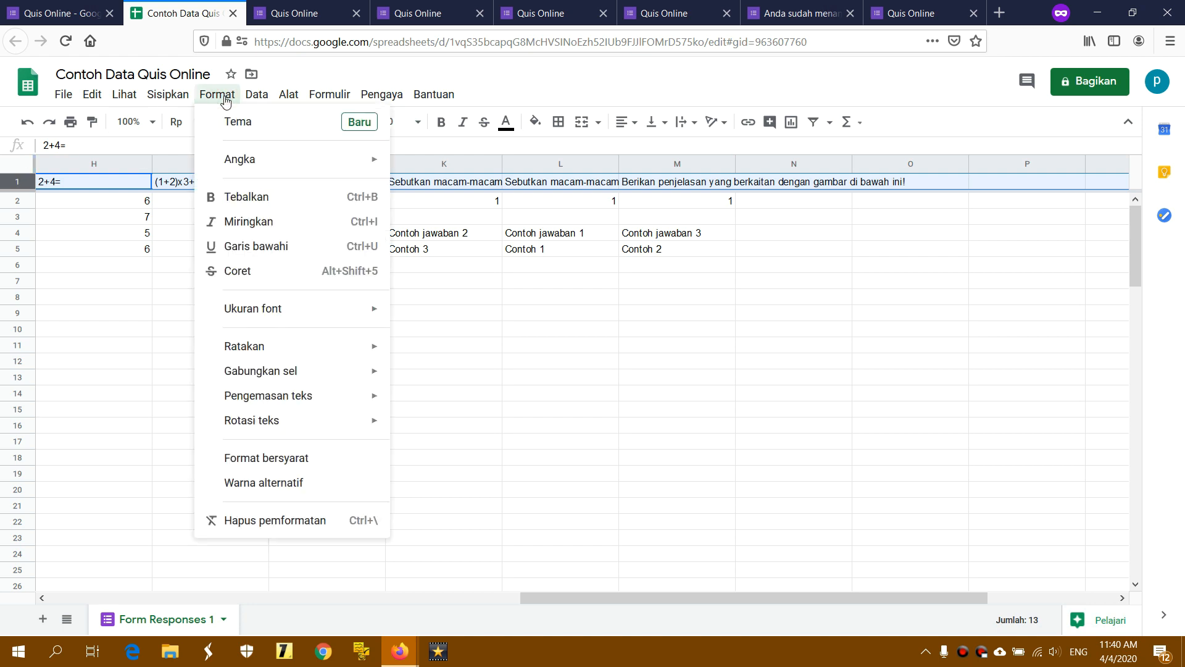
pyautogui.moveTo(293, 405)
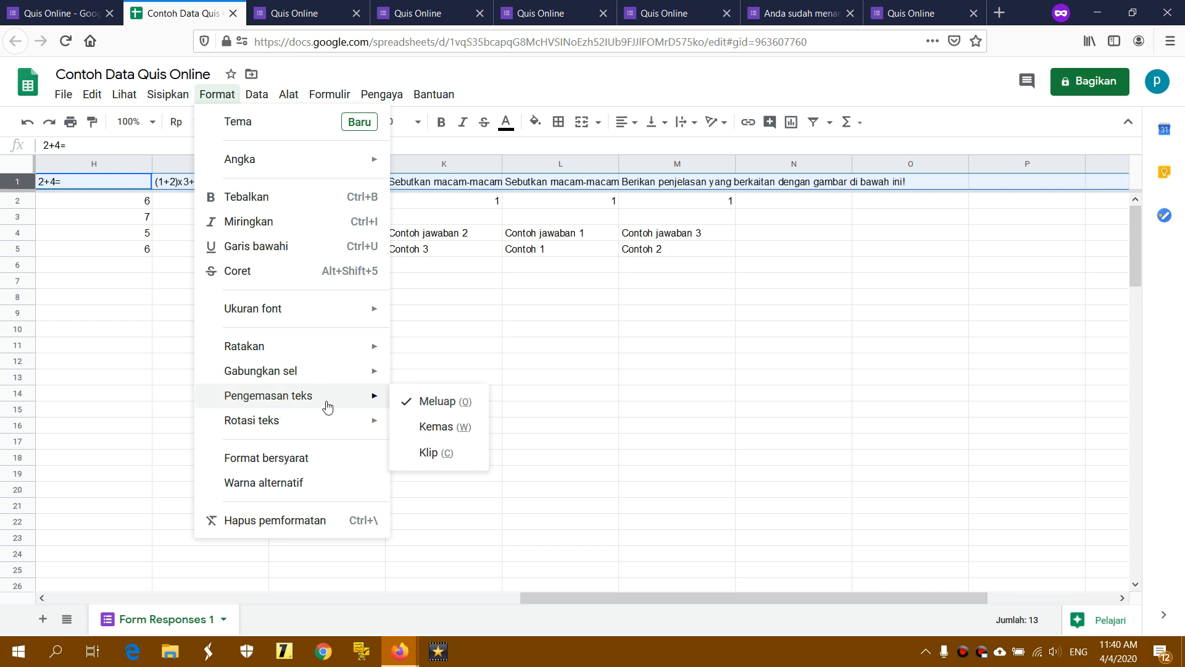
pyautogui.click(439, 432)
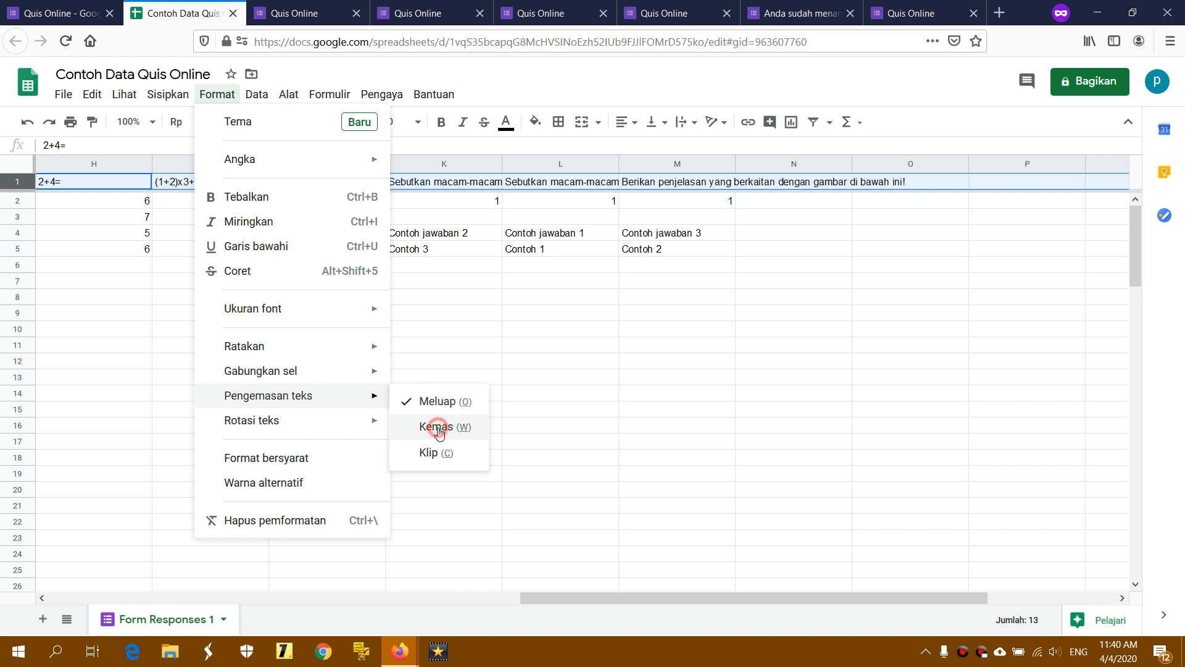
pyautogui.click(587, 357)
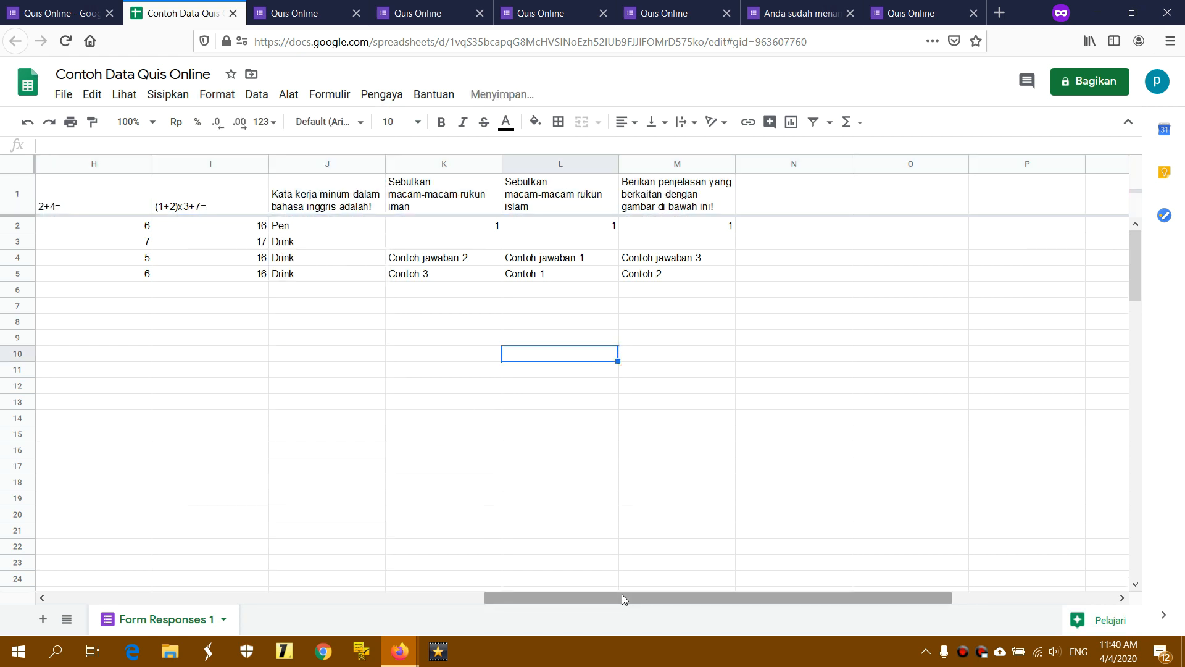
# Scroll back to the left columns, check cells E6 and F9, and minimize the spreadsheet window
pyautogui.moveTo(622, 594); pyautogui.dragTo(208, 613)
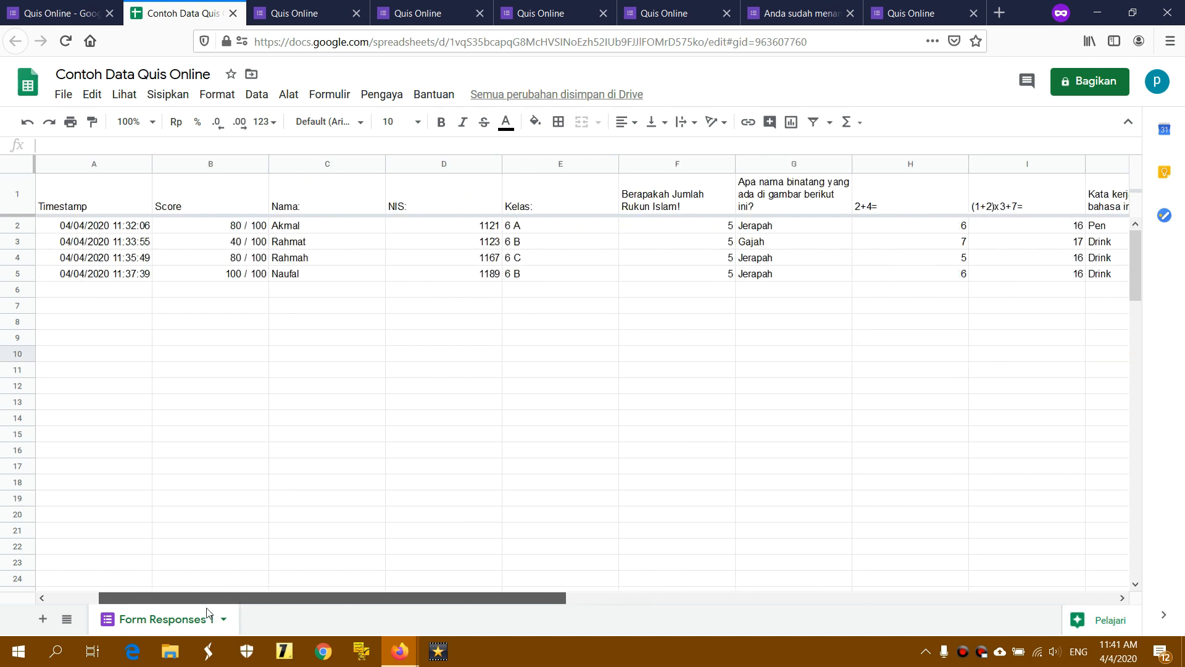
pyautogui.click(379, 370)
pyautogui.click(513, 295)
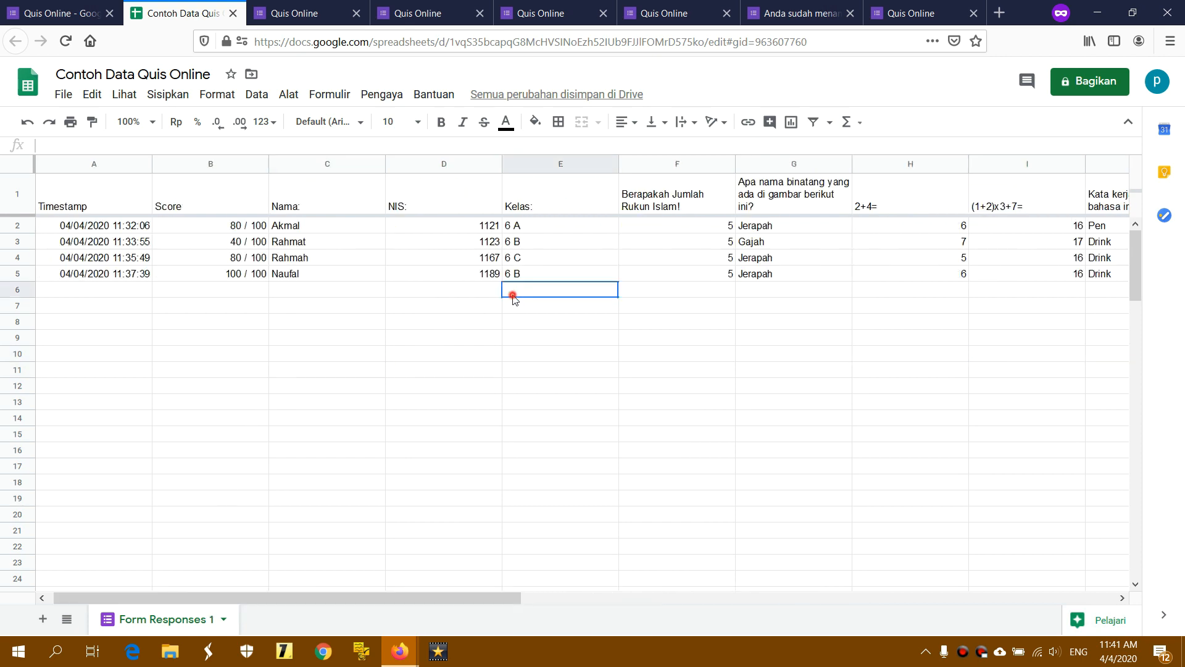
pyautogui.click(642, 340)
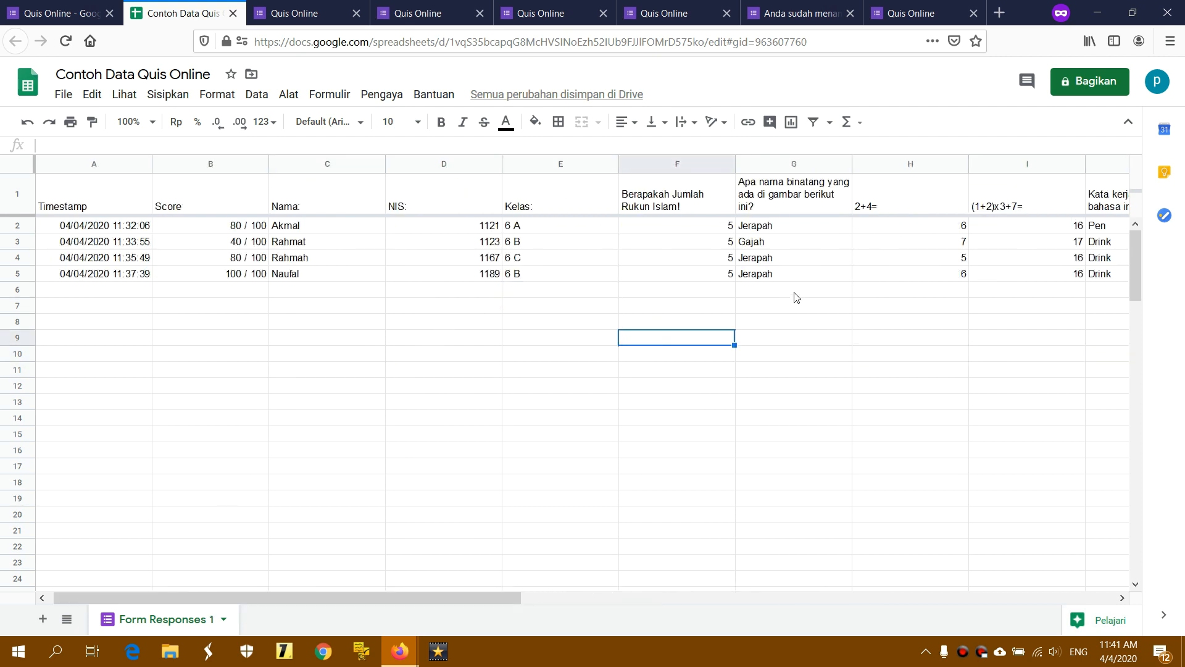
pyautogui.click(1096, 14)
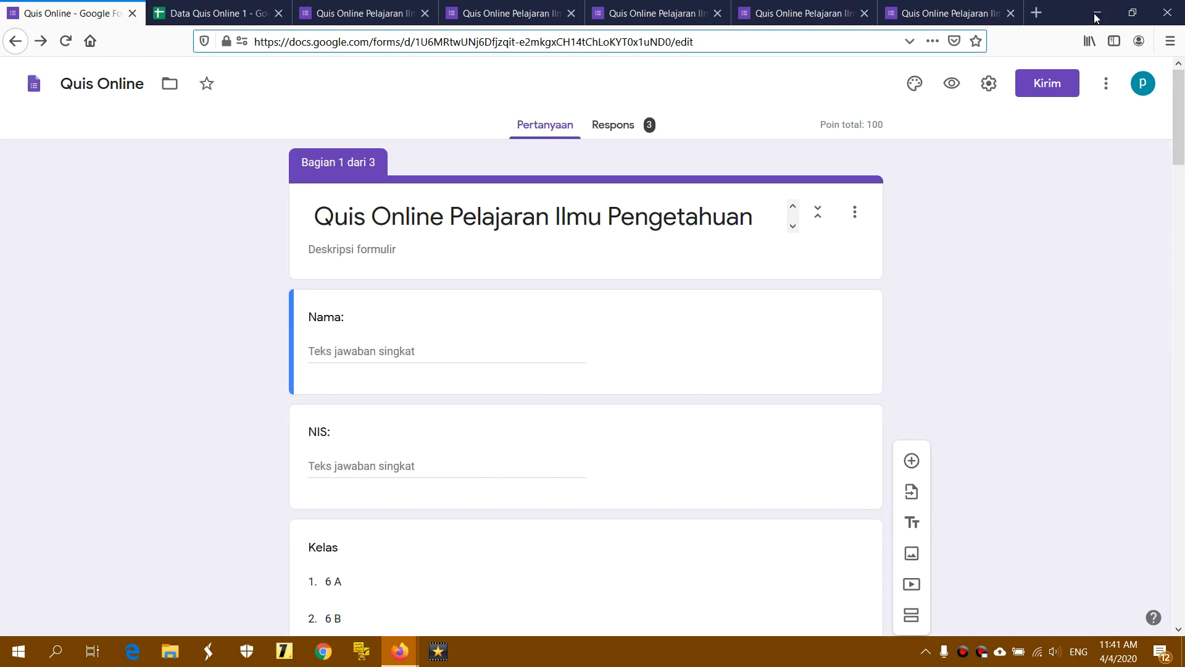
# Bring the Quis Online responses window back from the taskbar
pyautogui.click(1096, 13)
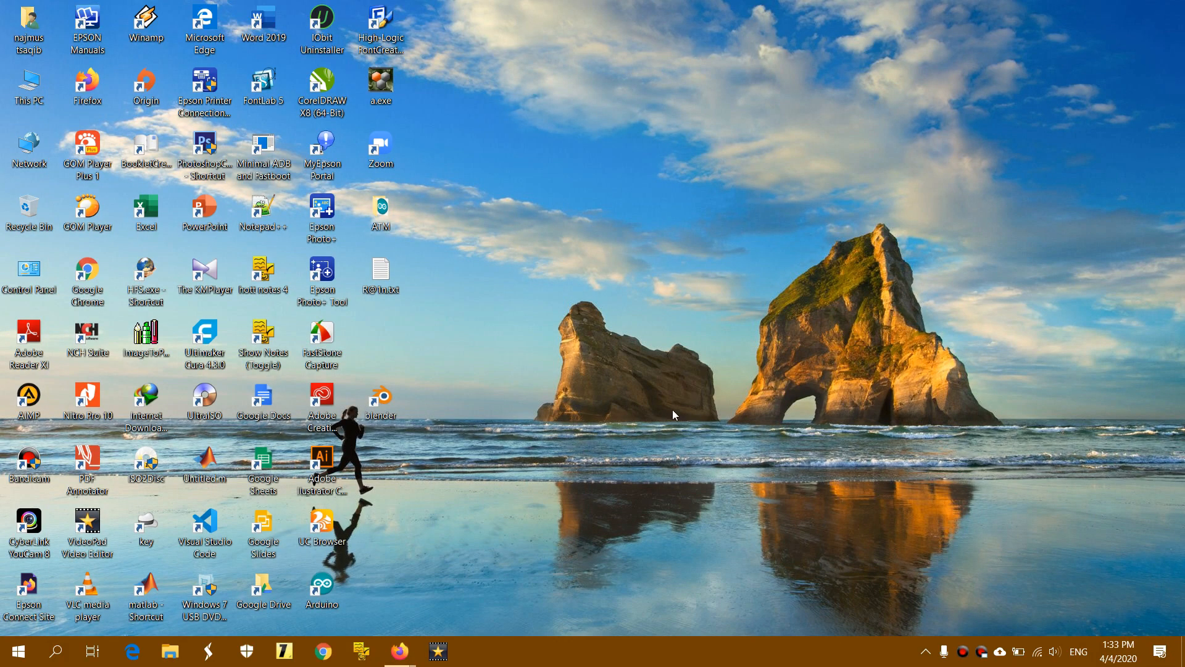
pyautogui.moveTo(400, 656)
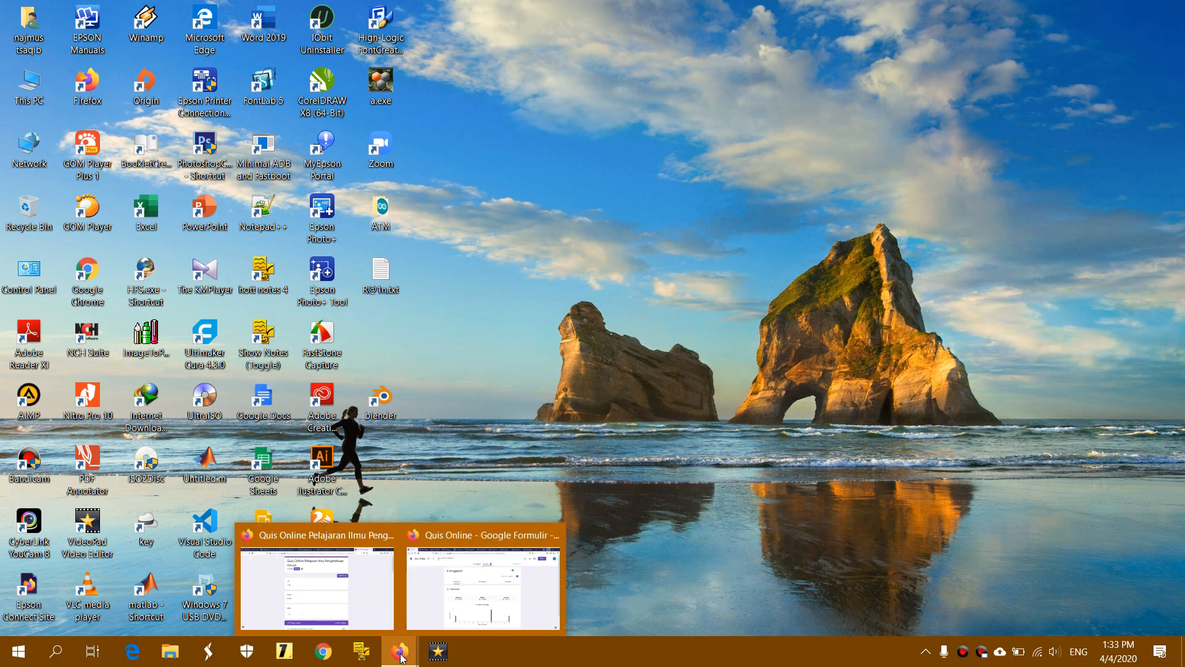
pyautogui.click(444, 602)
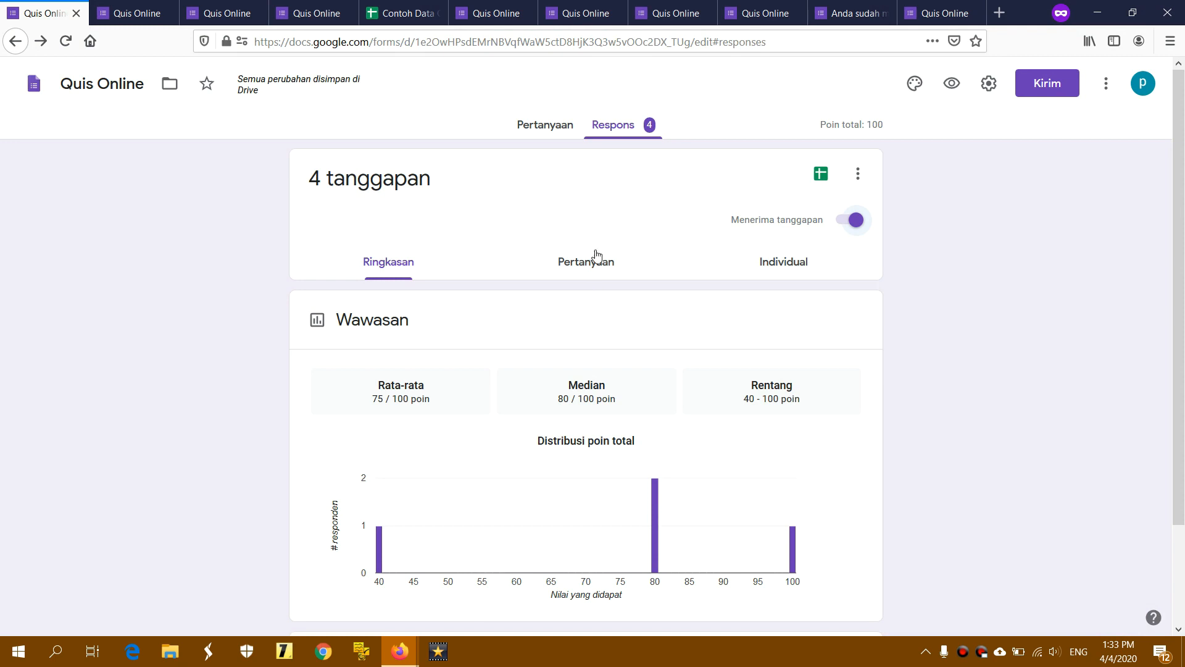
pyautogui.click(625, 132)
# Preview the form as respondents see it, then return to the editor's Respons summary
pyautogui.click(954, 89)
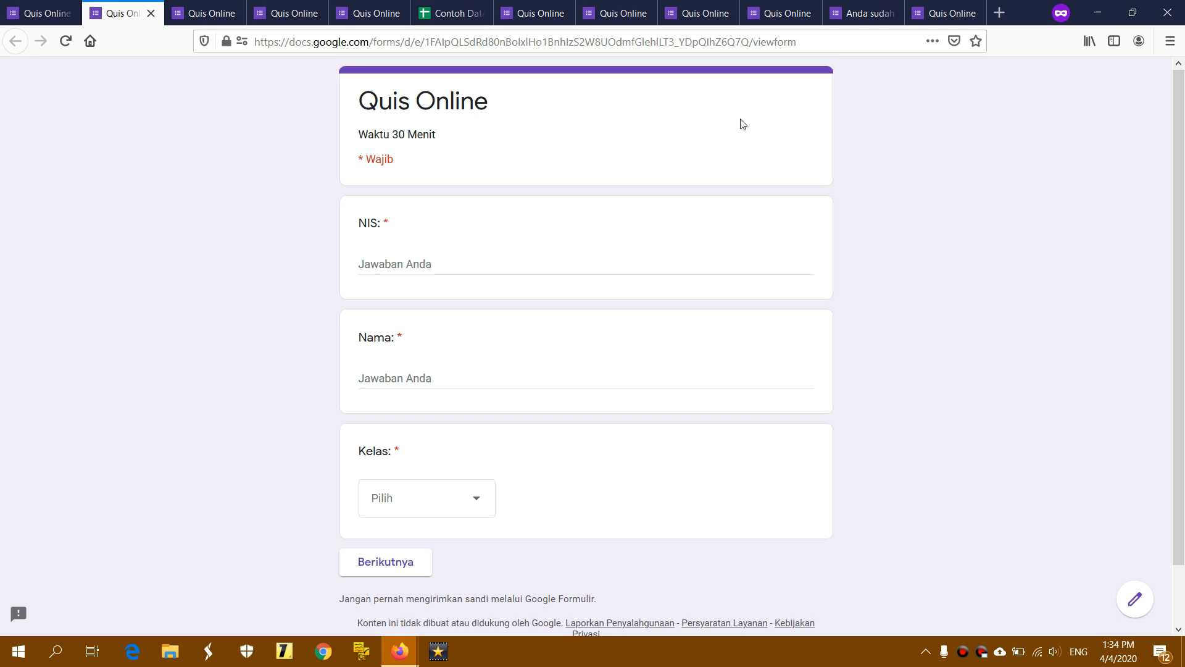
pyautogui.moveTo(362, 134); pyautogui.dragTo(439, 134)
pyautogui.click(470, 135)
pyautogui.click(49, 15)
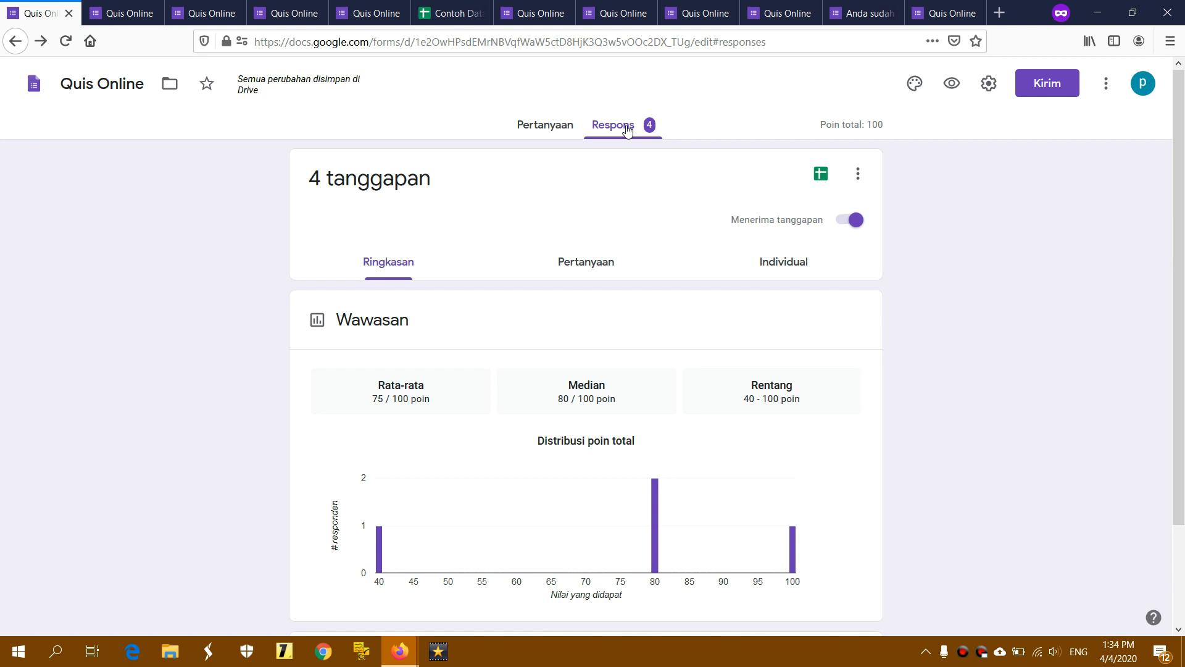
pyautogui.click(551, 125)
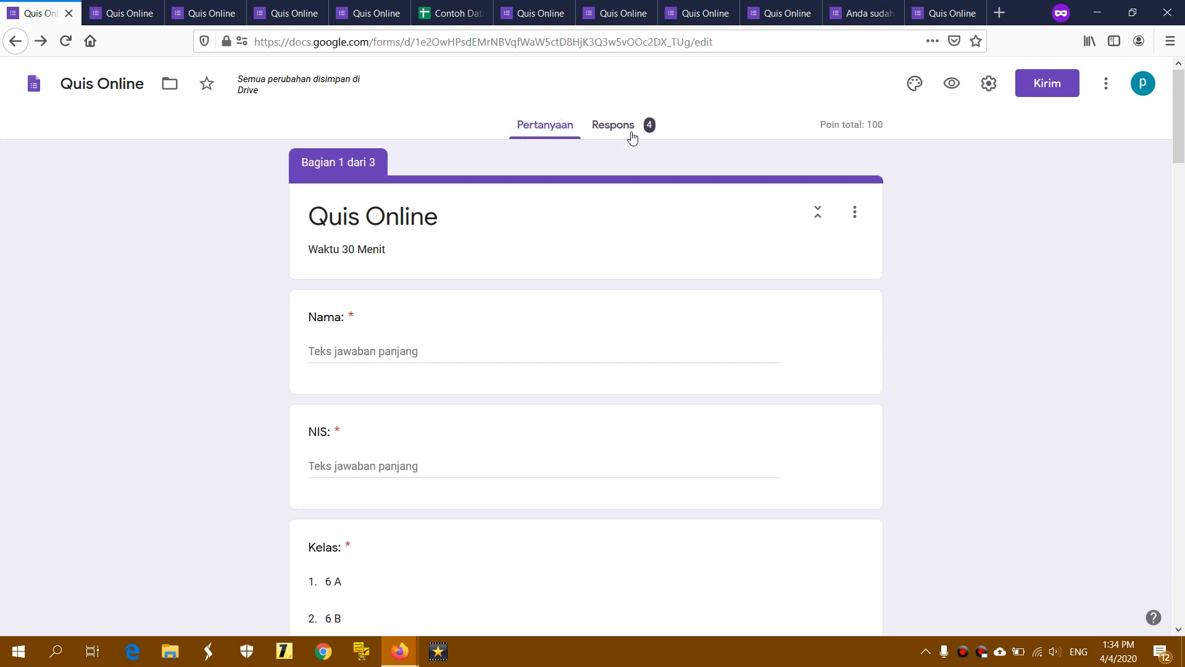
pyautogui.click(614, 126)
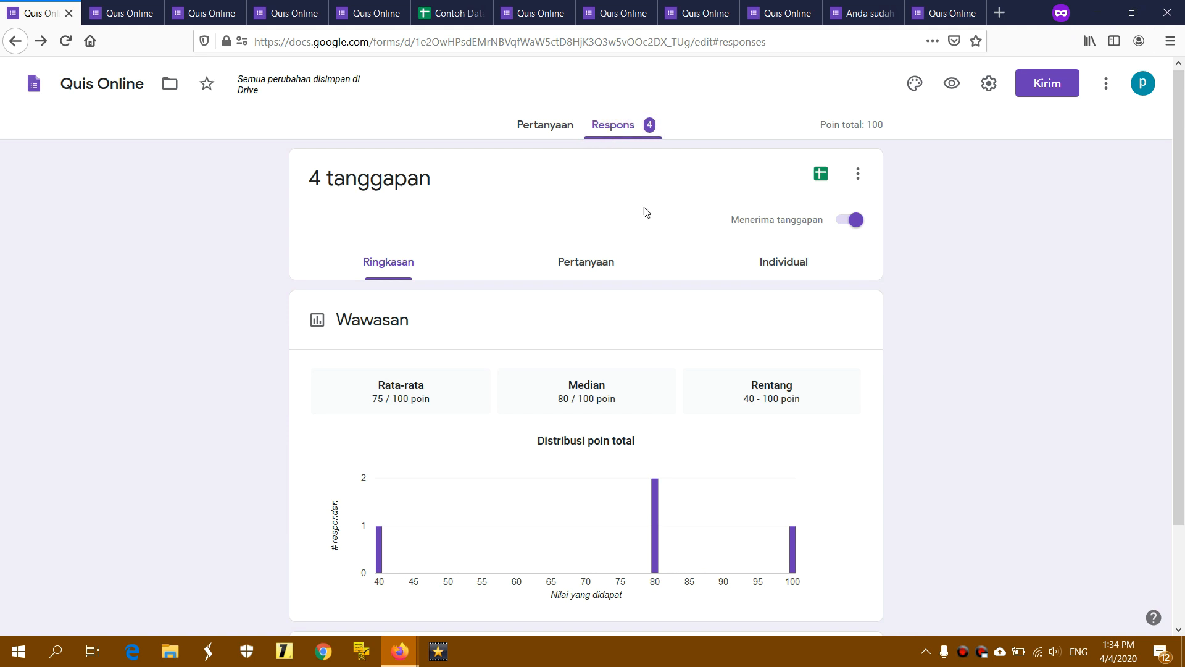
# Turn off 'Menerima tanggapan' and reload the live form to confirm it's closed
pyautogui.click(854, 221)
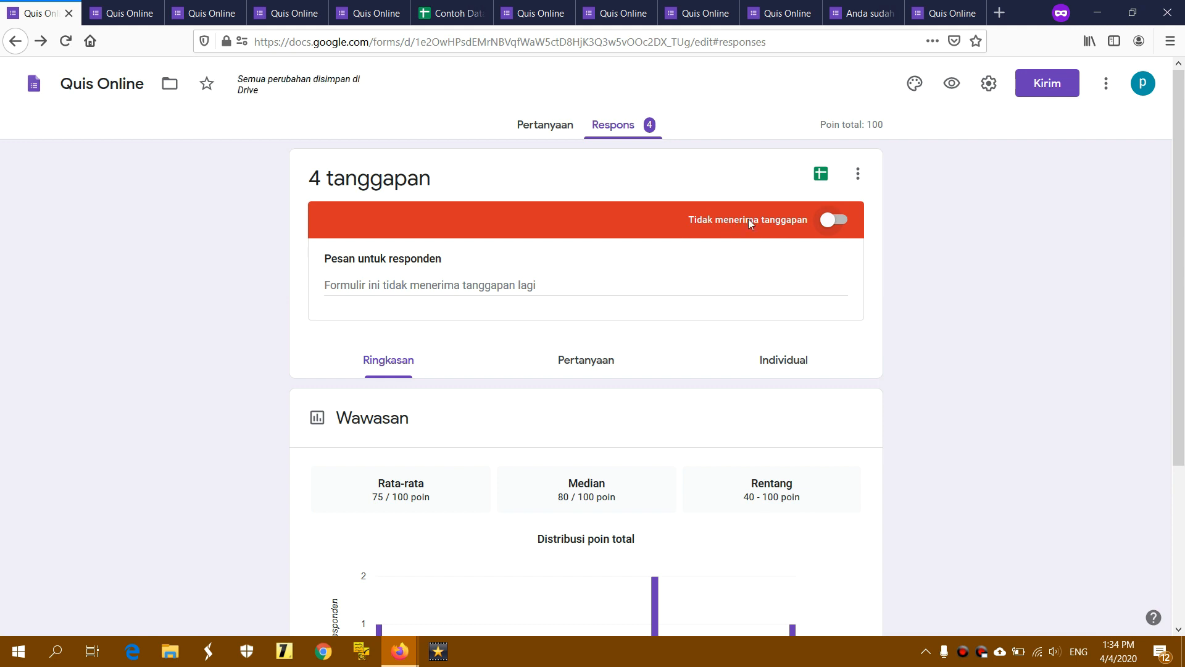
pyautogui.click(116, 15)
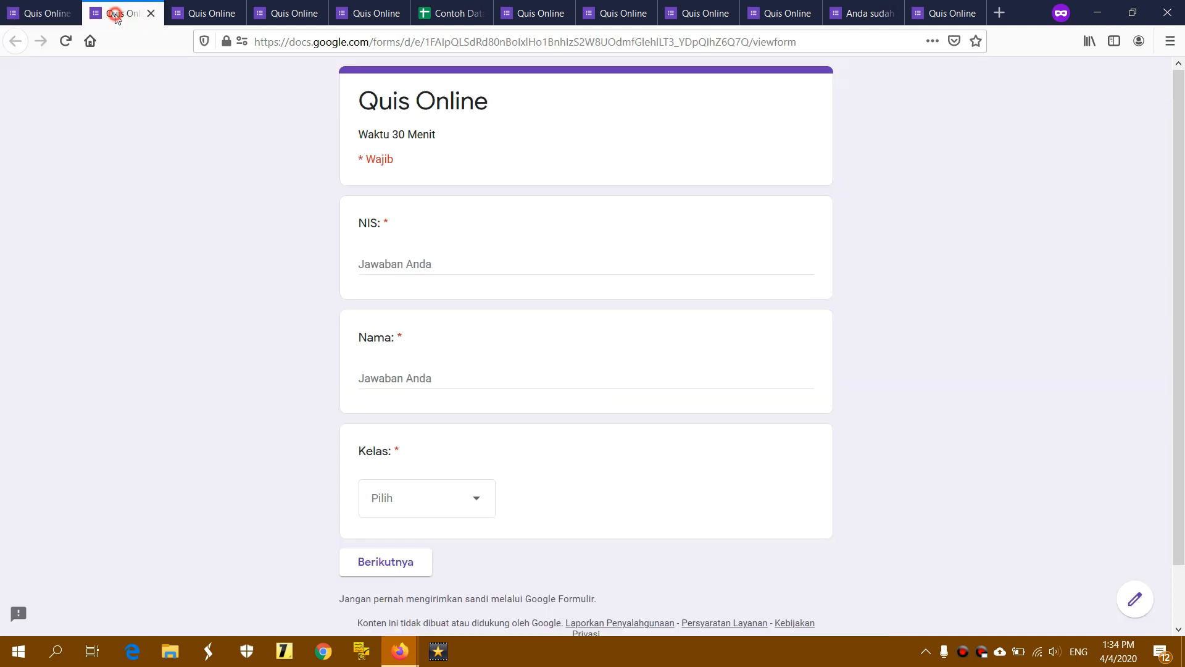
pyautogui.click(66, 41)
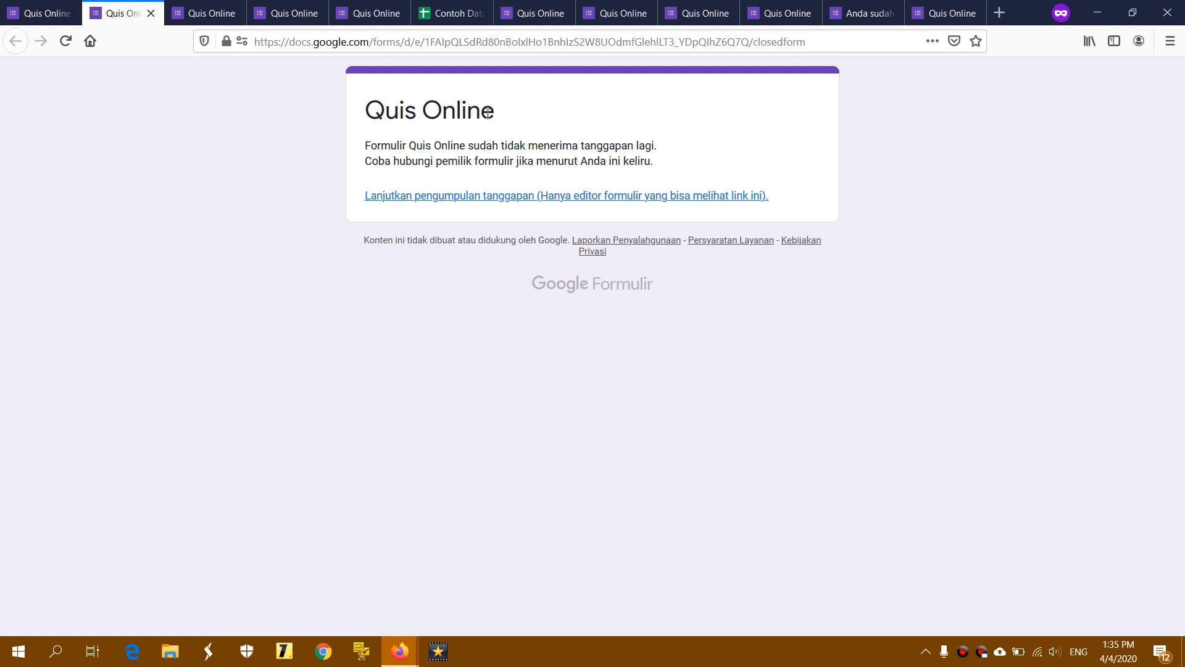
# Copy the closed form's link from the address bar
pyautogui.click(469, 42)
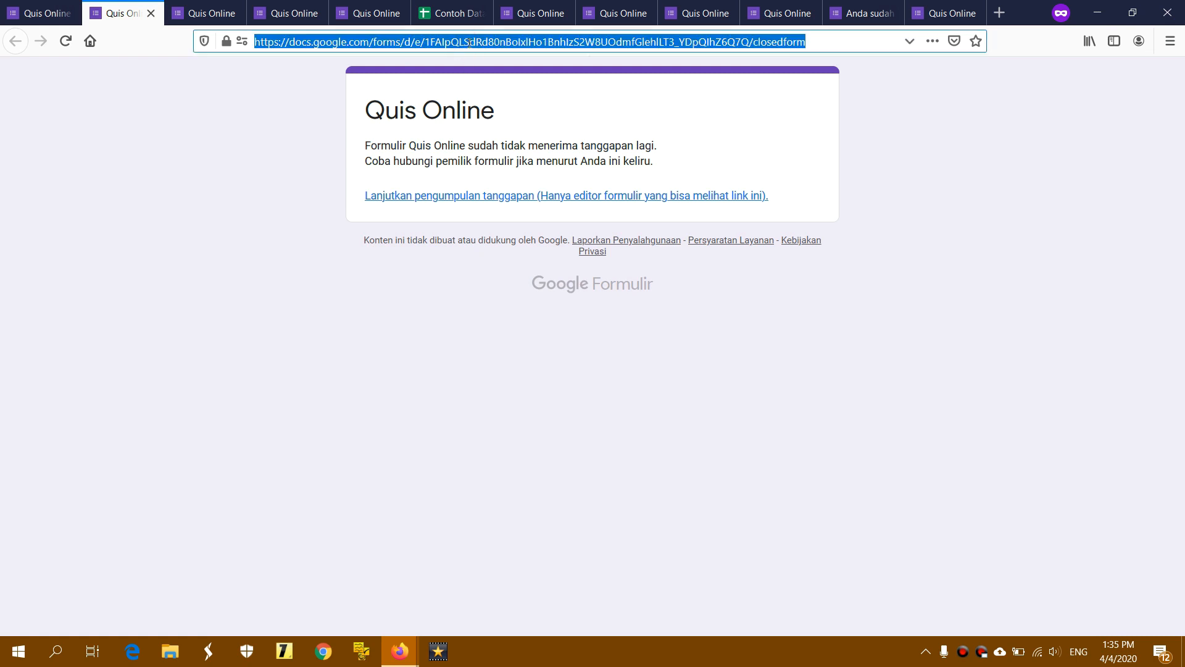
pyautogui.click(498, 43)
pyautogui.rightClick(497, 42)
pyautogui.click(643, 40)
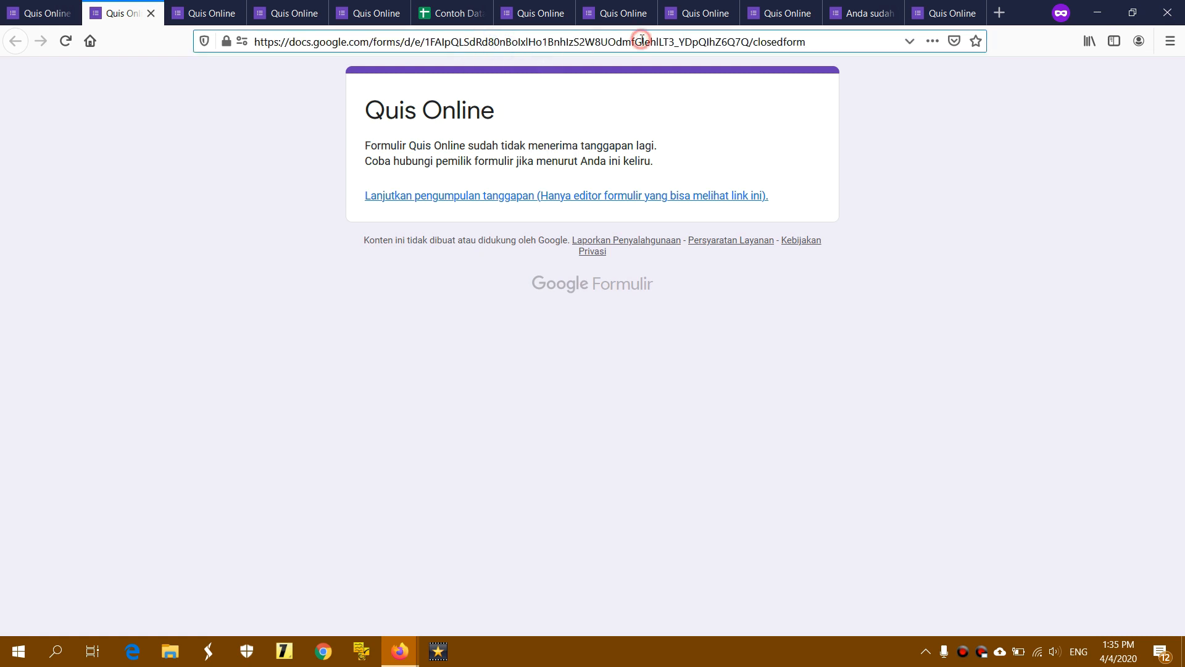
pyautogui.hotkey('ctrl', 'a')
pyautogui.rightClick(642, 40)
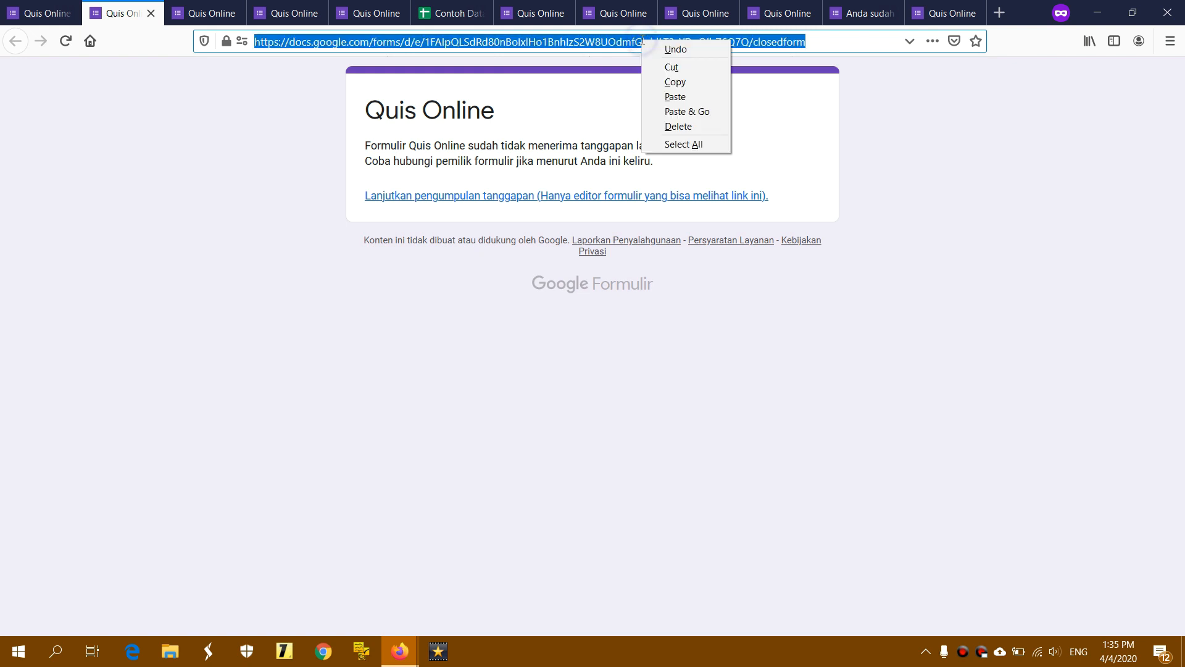
pyautogui.click(667, 81)
pyautogui.click(325, 653)
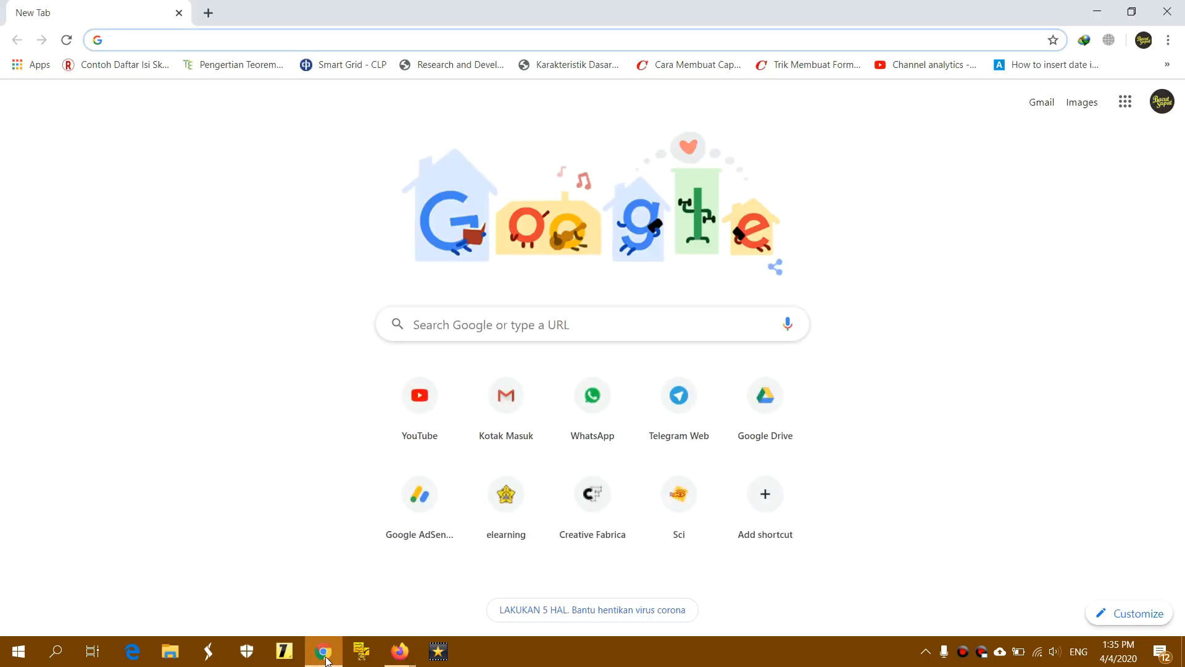
# Load the copied form link in Chrome to confirm it's closed, then return to Firefox's responses page
pyautogui.rightClick(220, 45)
pyautogui.click(249, 147)
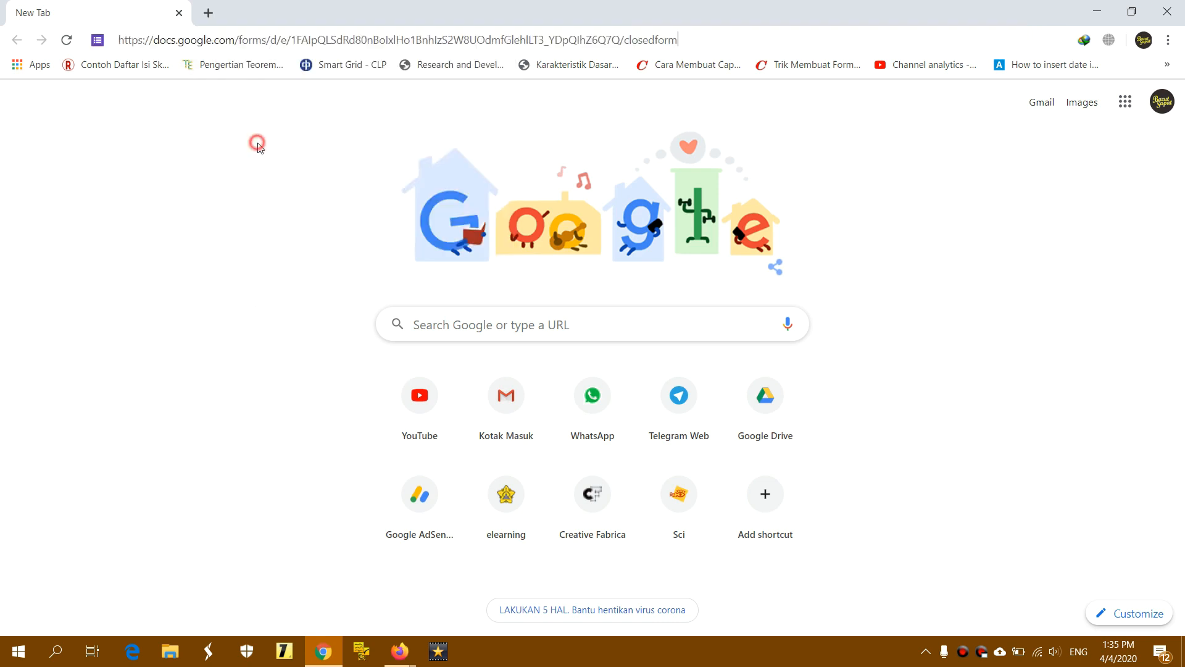
pyautogui.press('Return')
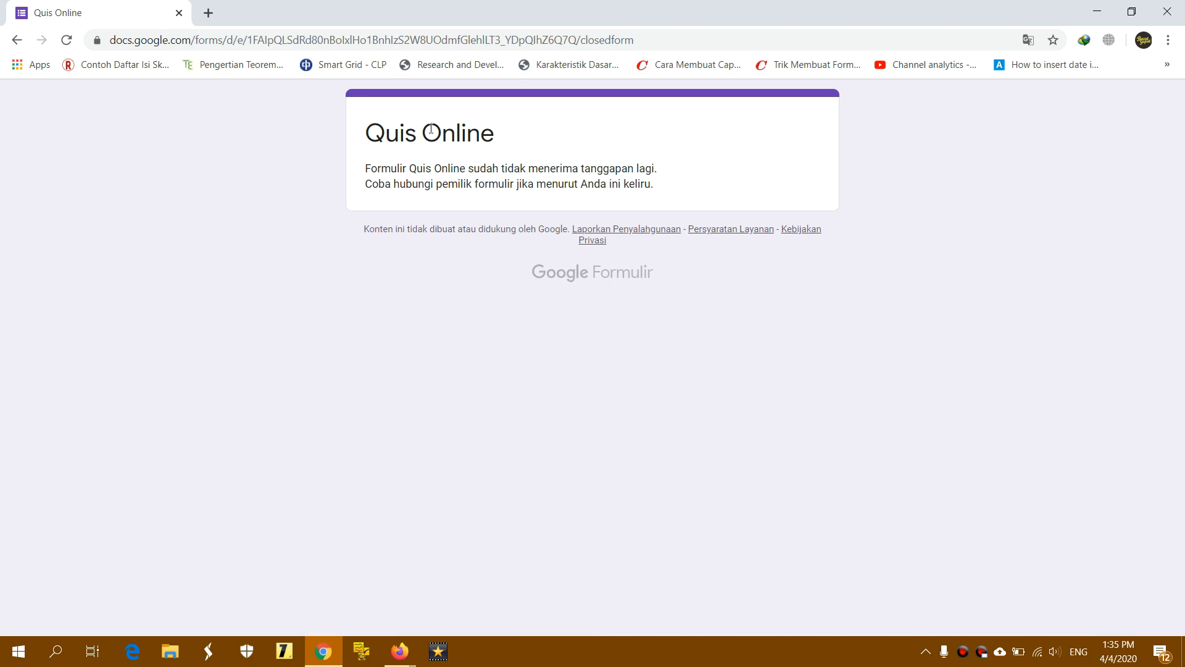
pyautogui.click(400, 651)
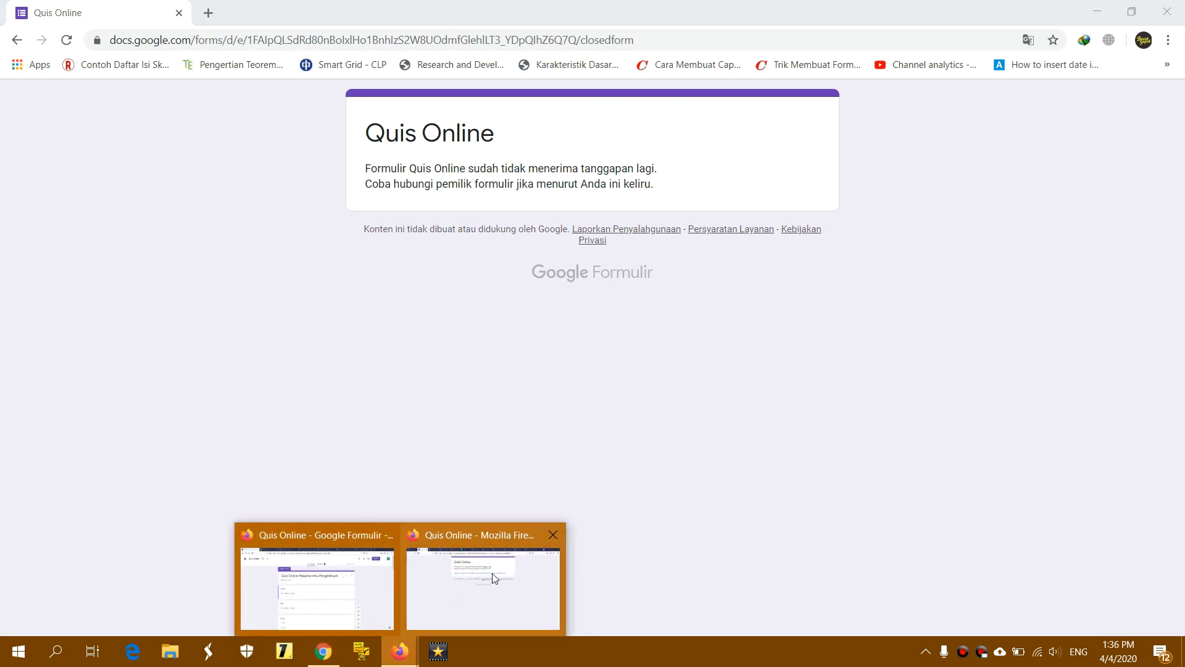
pyautogui.click(494, 578)
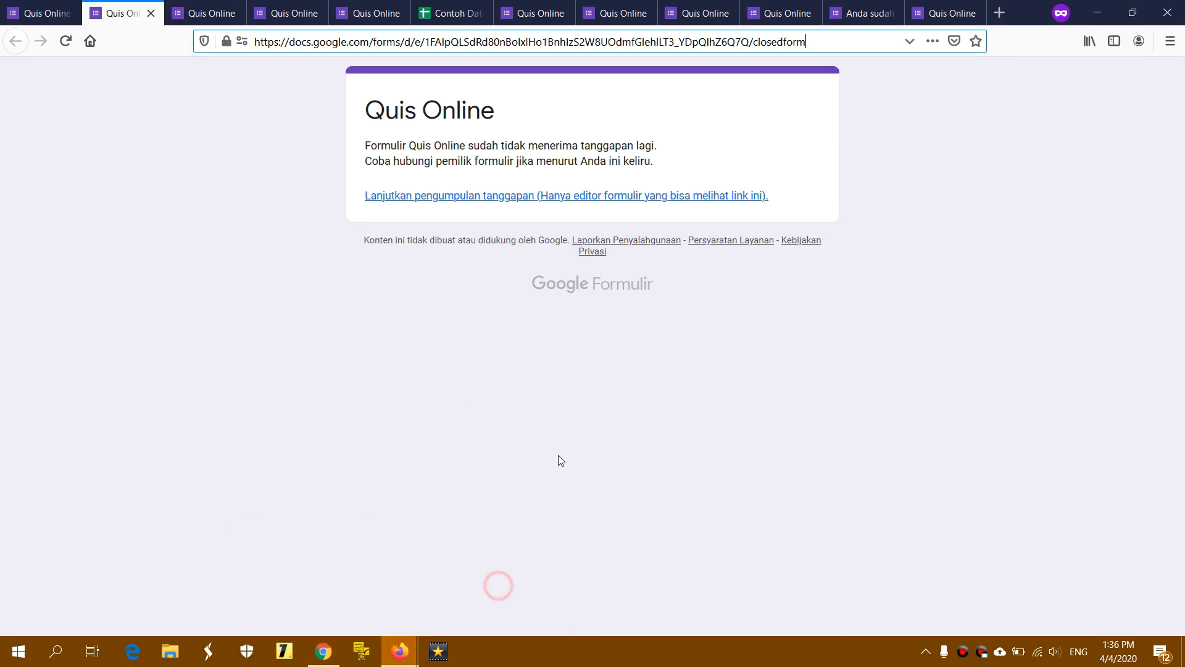
pyautogui.click(52, 19)
# Turn 'Menerima tanggapan' back on and reload the live form in Firefox and Chrome
pyautogui.click(826, 221)
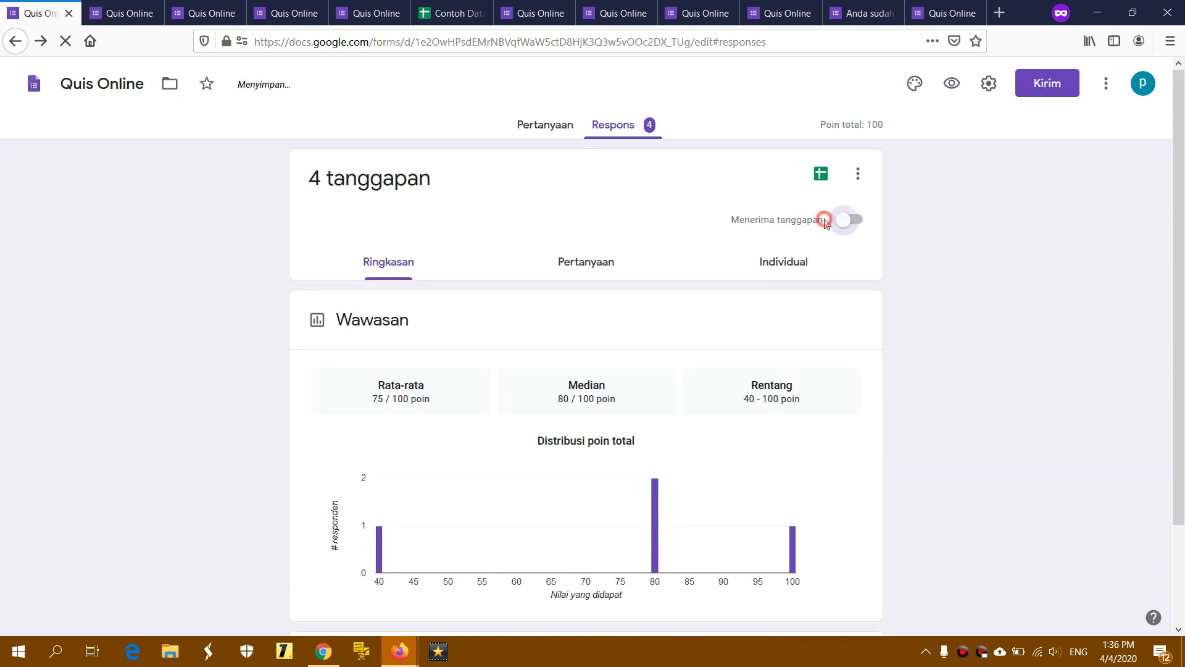
pyautogui.click(123, 19)
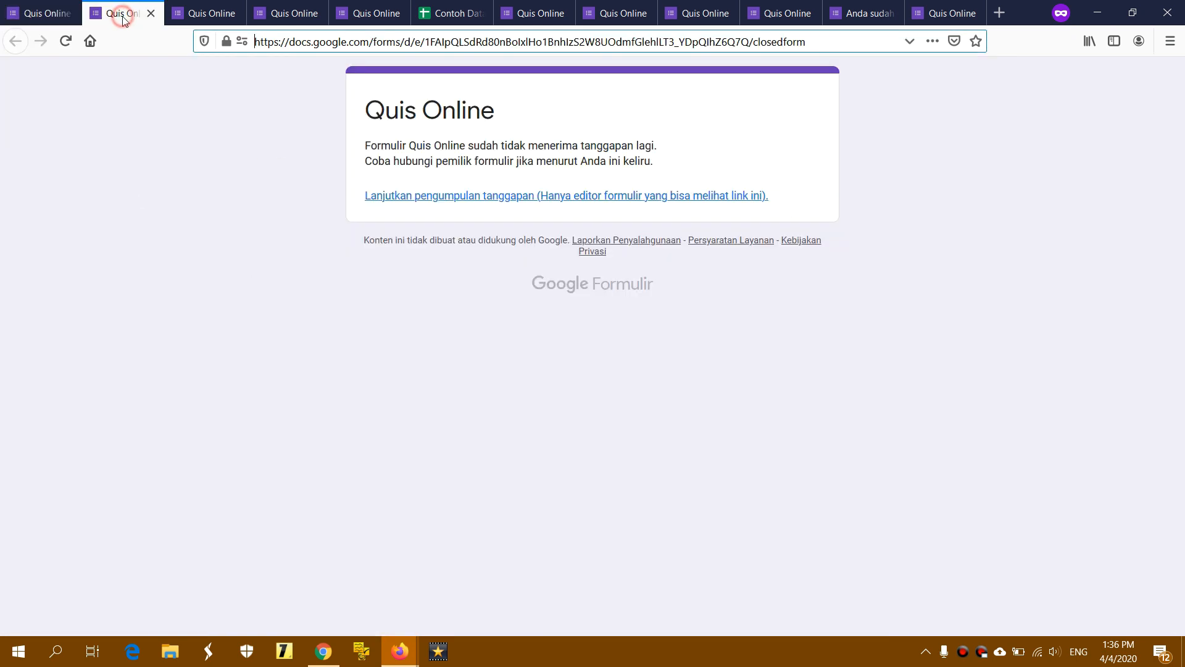
pyautogui.click(66, 45)
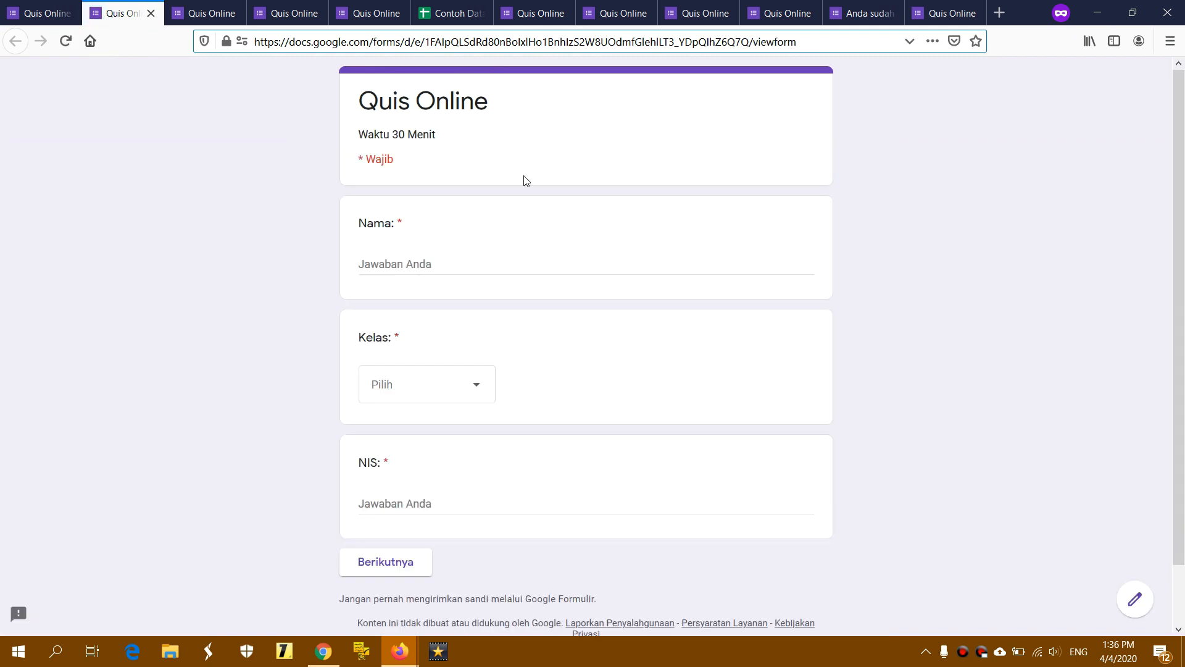
pyautogui.click(322, 651)
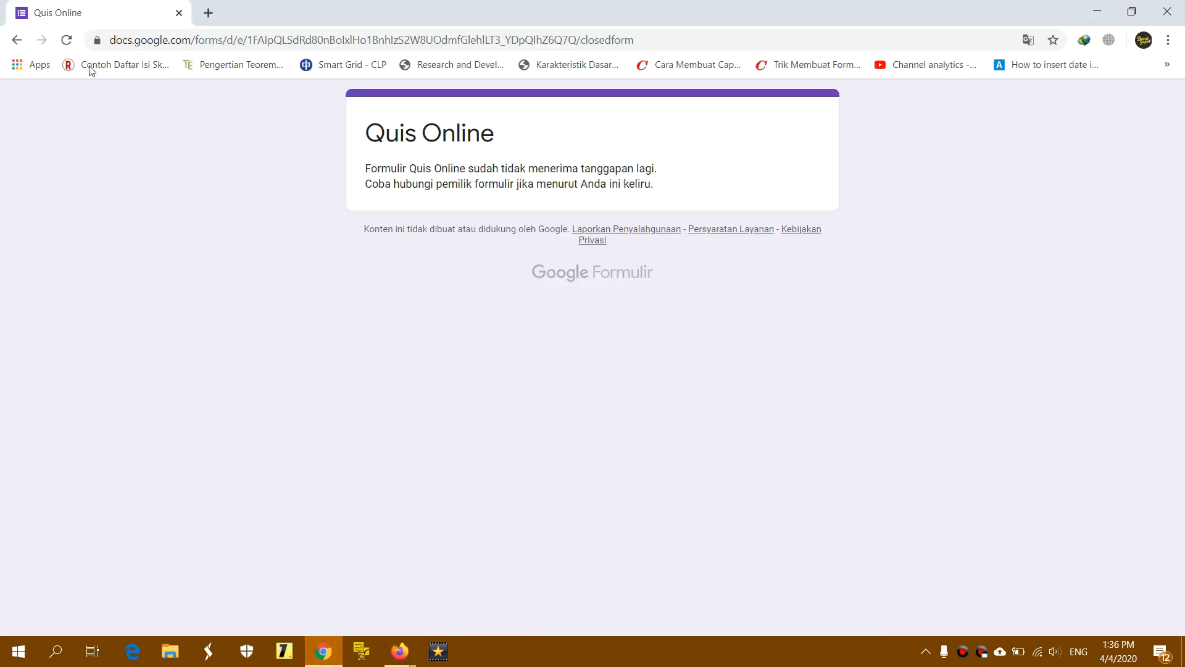
pyautogui.click(66, 40)
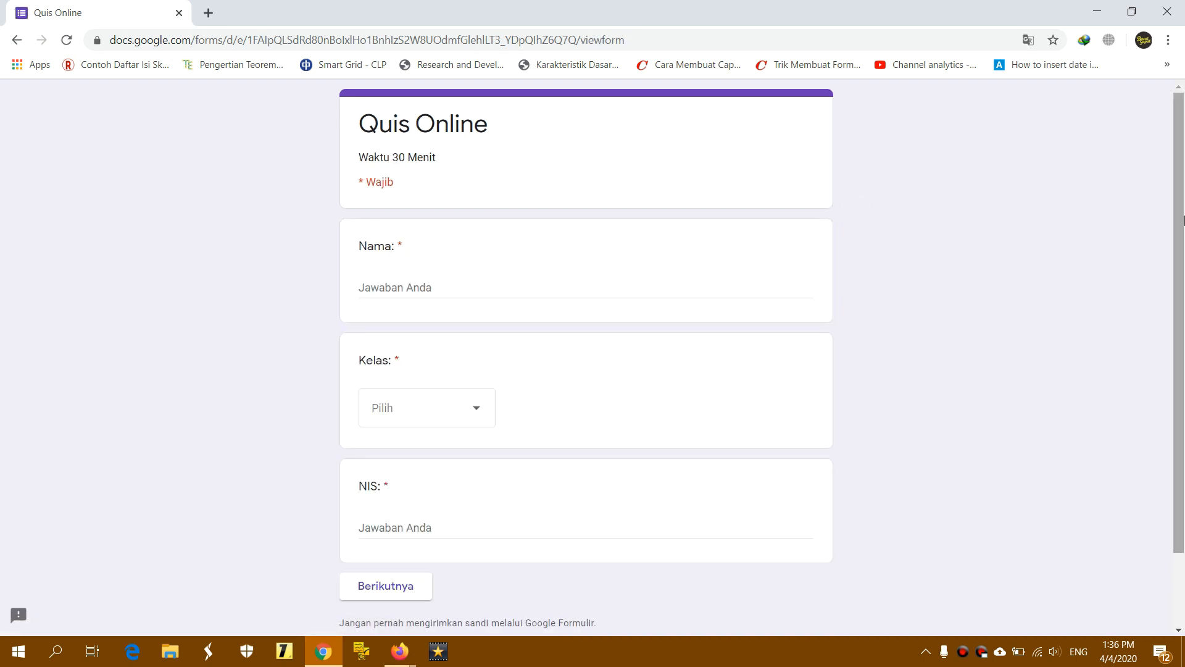
pyautogui.scroll(-1, 1183, 217)
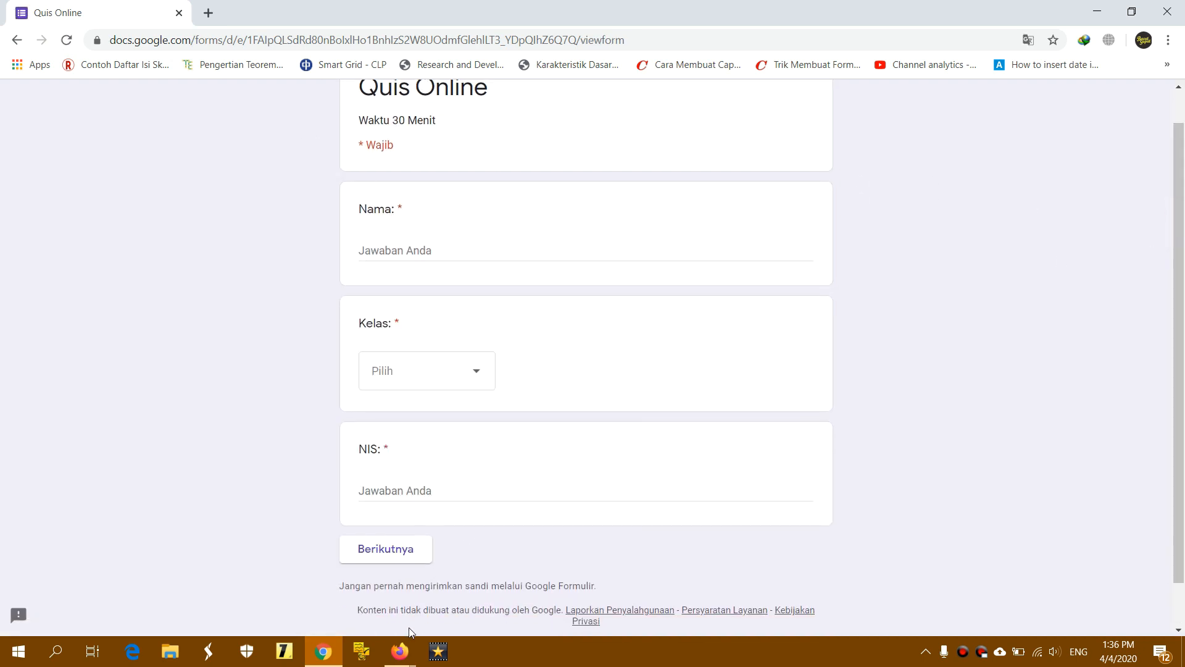
# Minimize the Firefox and Chrome windows to leave the desktop showing
pyautogui.click(400, 652)
pyautogui.click(391, 592)
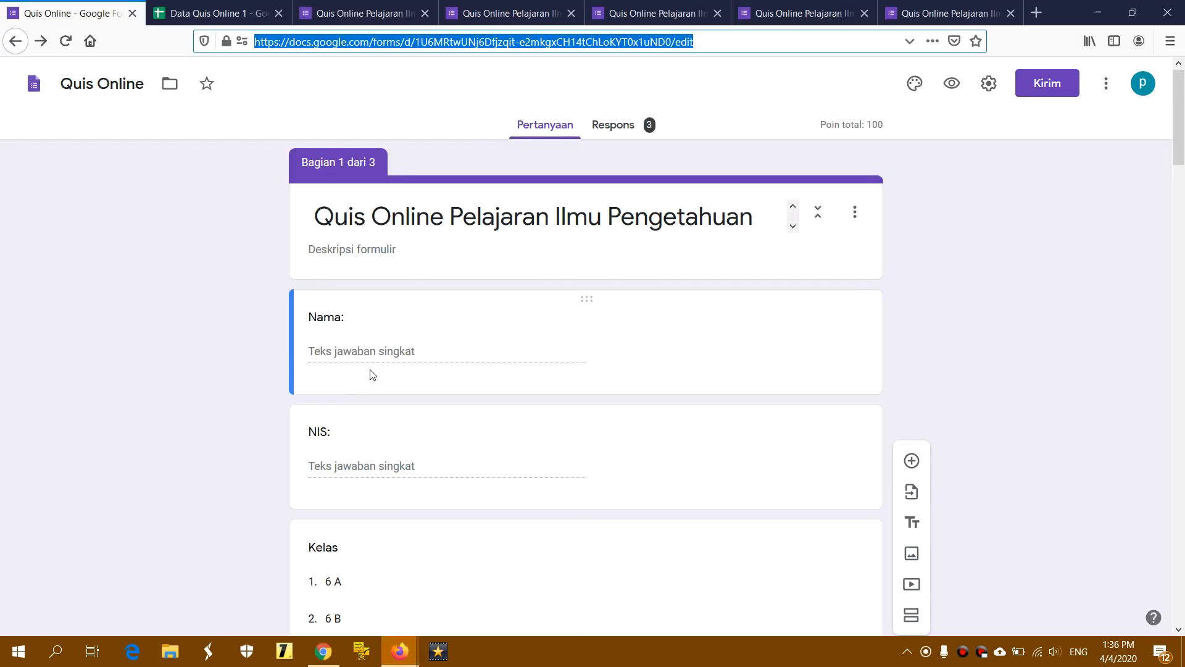
pyautogui.click(705, 42)
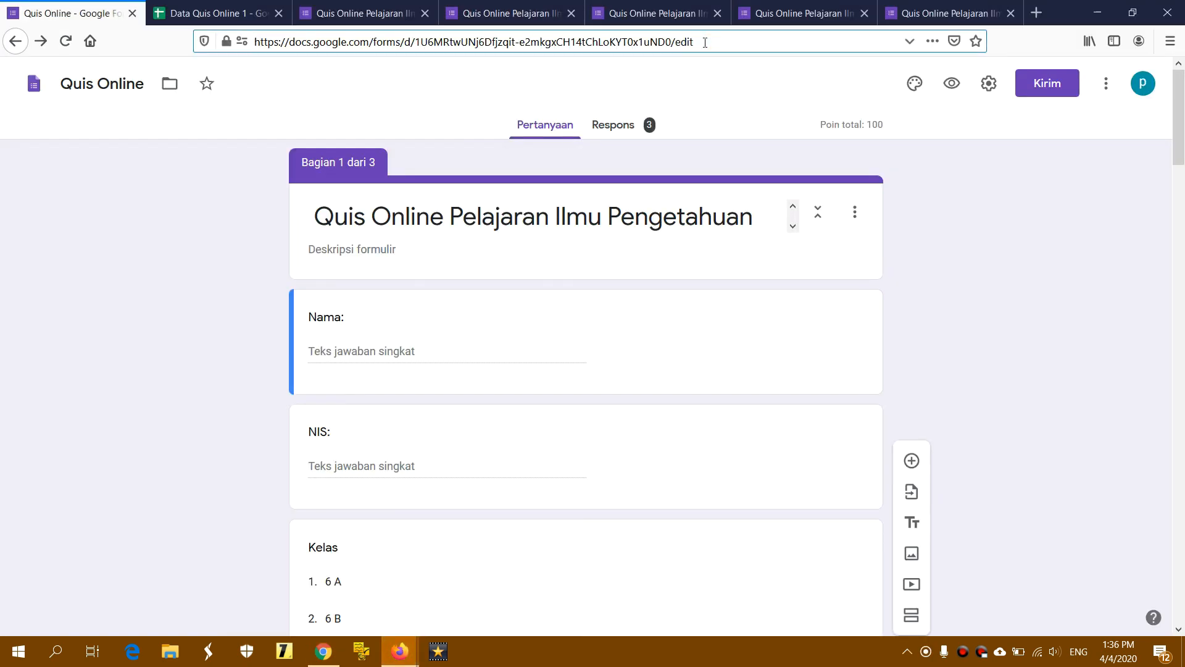
pyautogui.click(1097, 12)
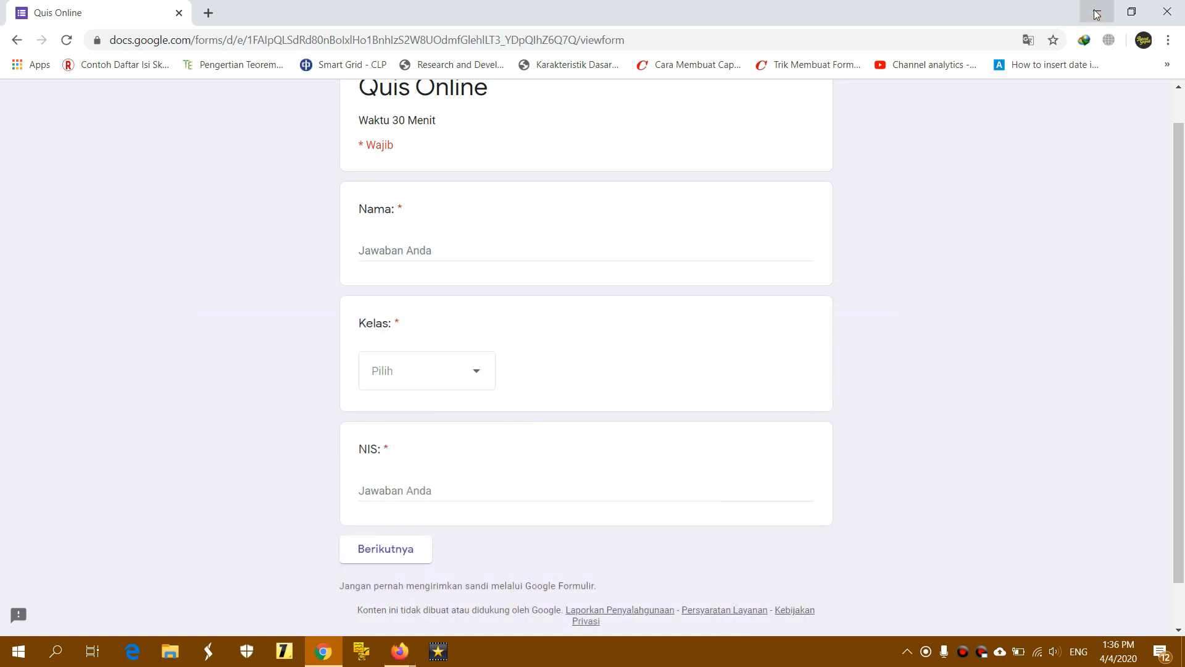
pyautogui.click(1098, 13)
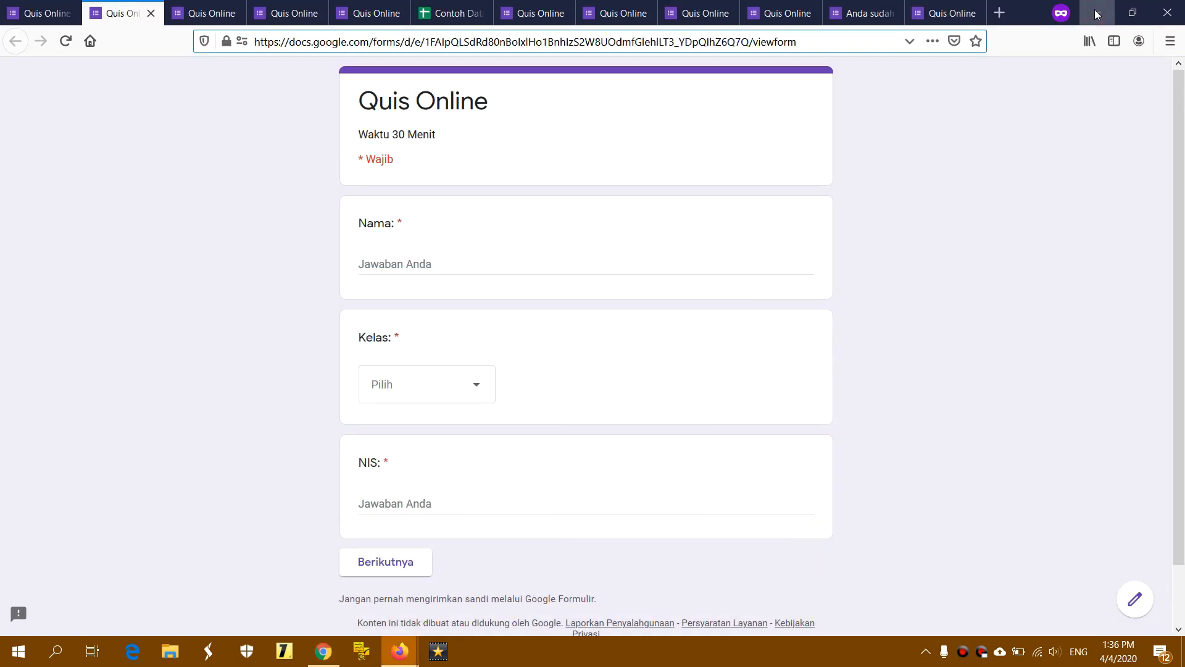
pyautogui.click(1097, 12)
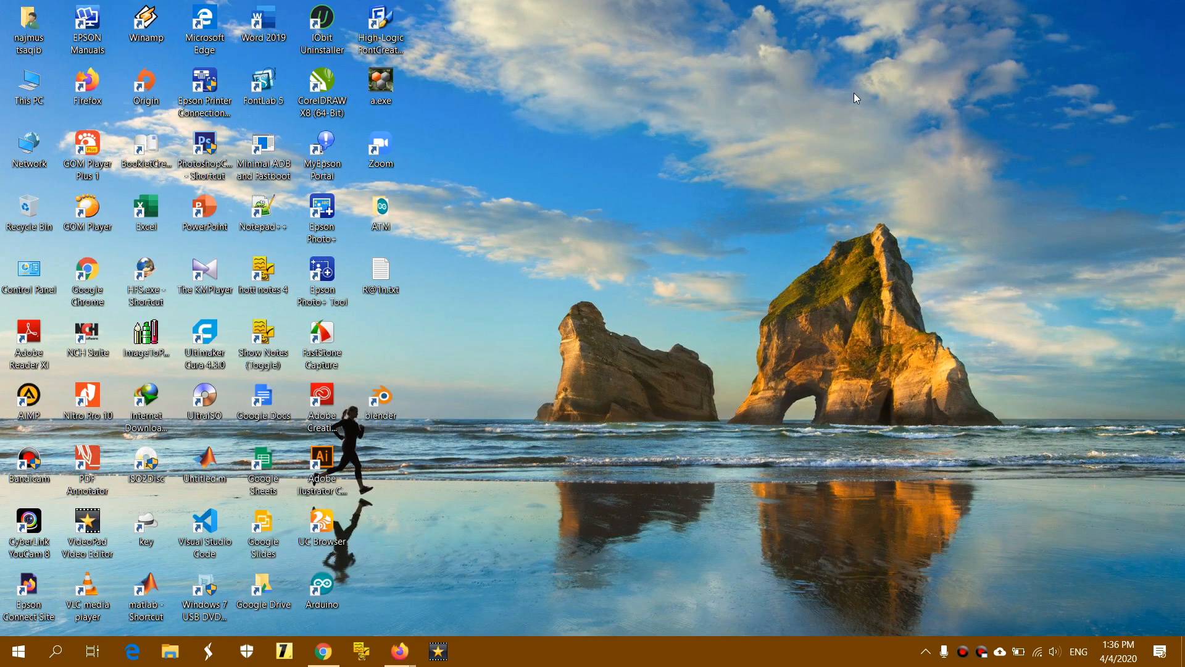